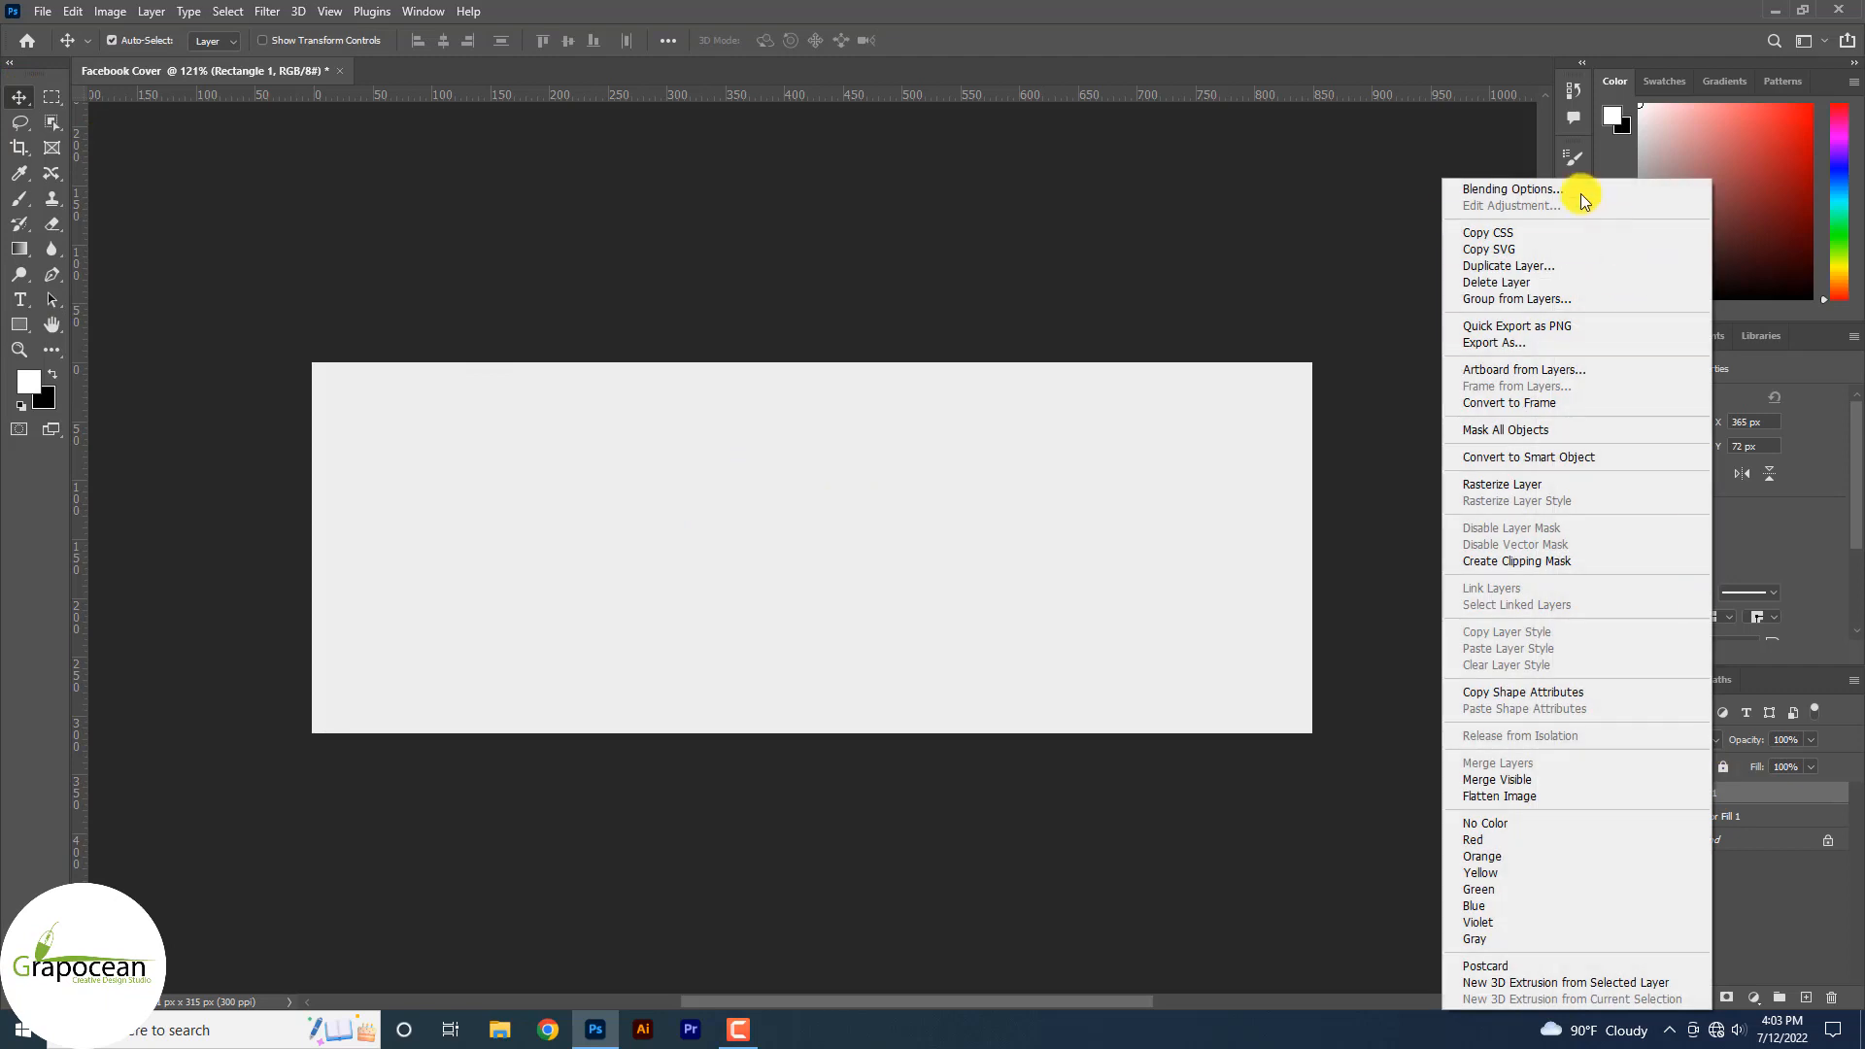
# - Fill the small square with white and move it slightly left and down on the canvas
pyautogui.click(1576, 193)
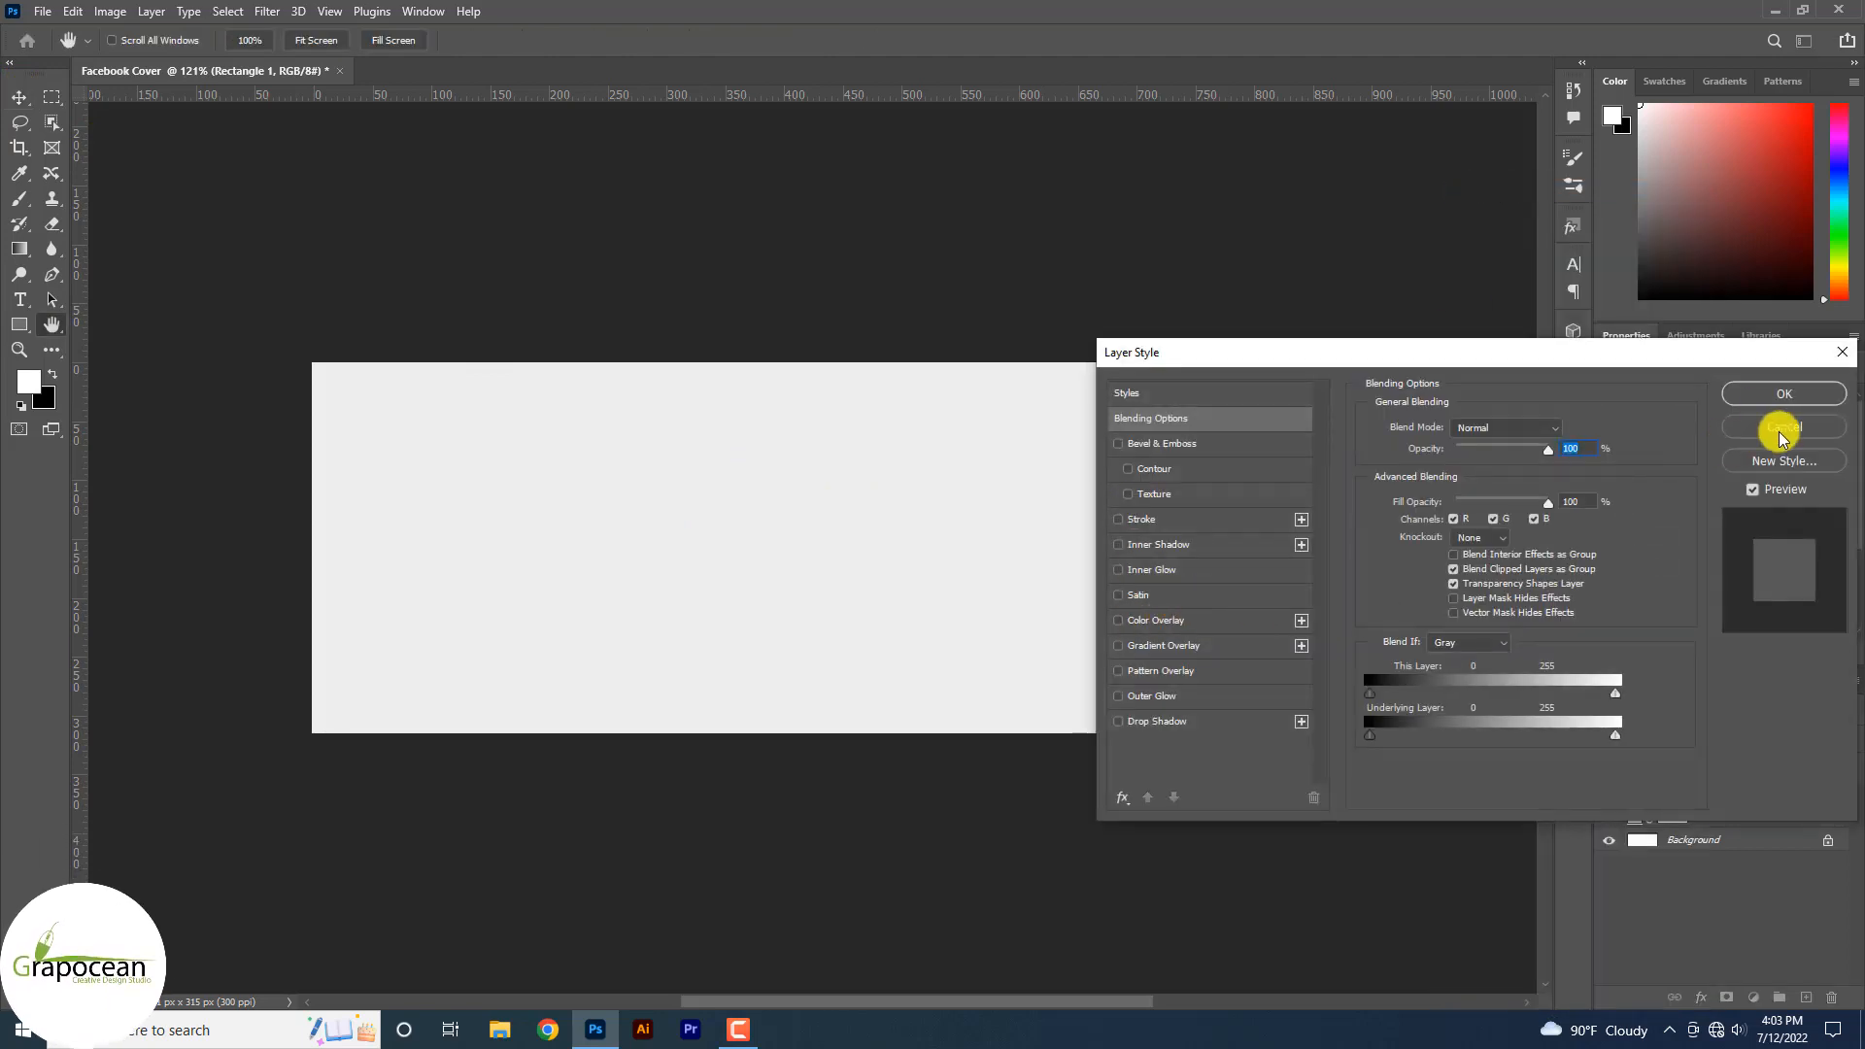
pyautogui.click(1782, 429)
pyautogui.click(22, 319)
pyautogui.click(218, 40)
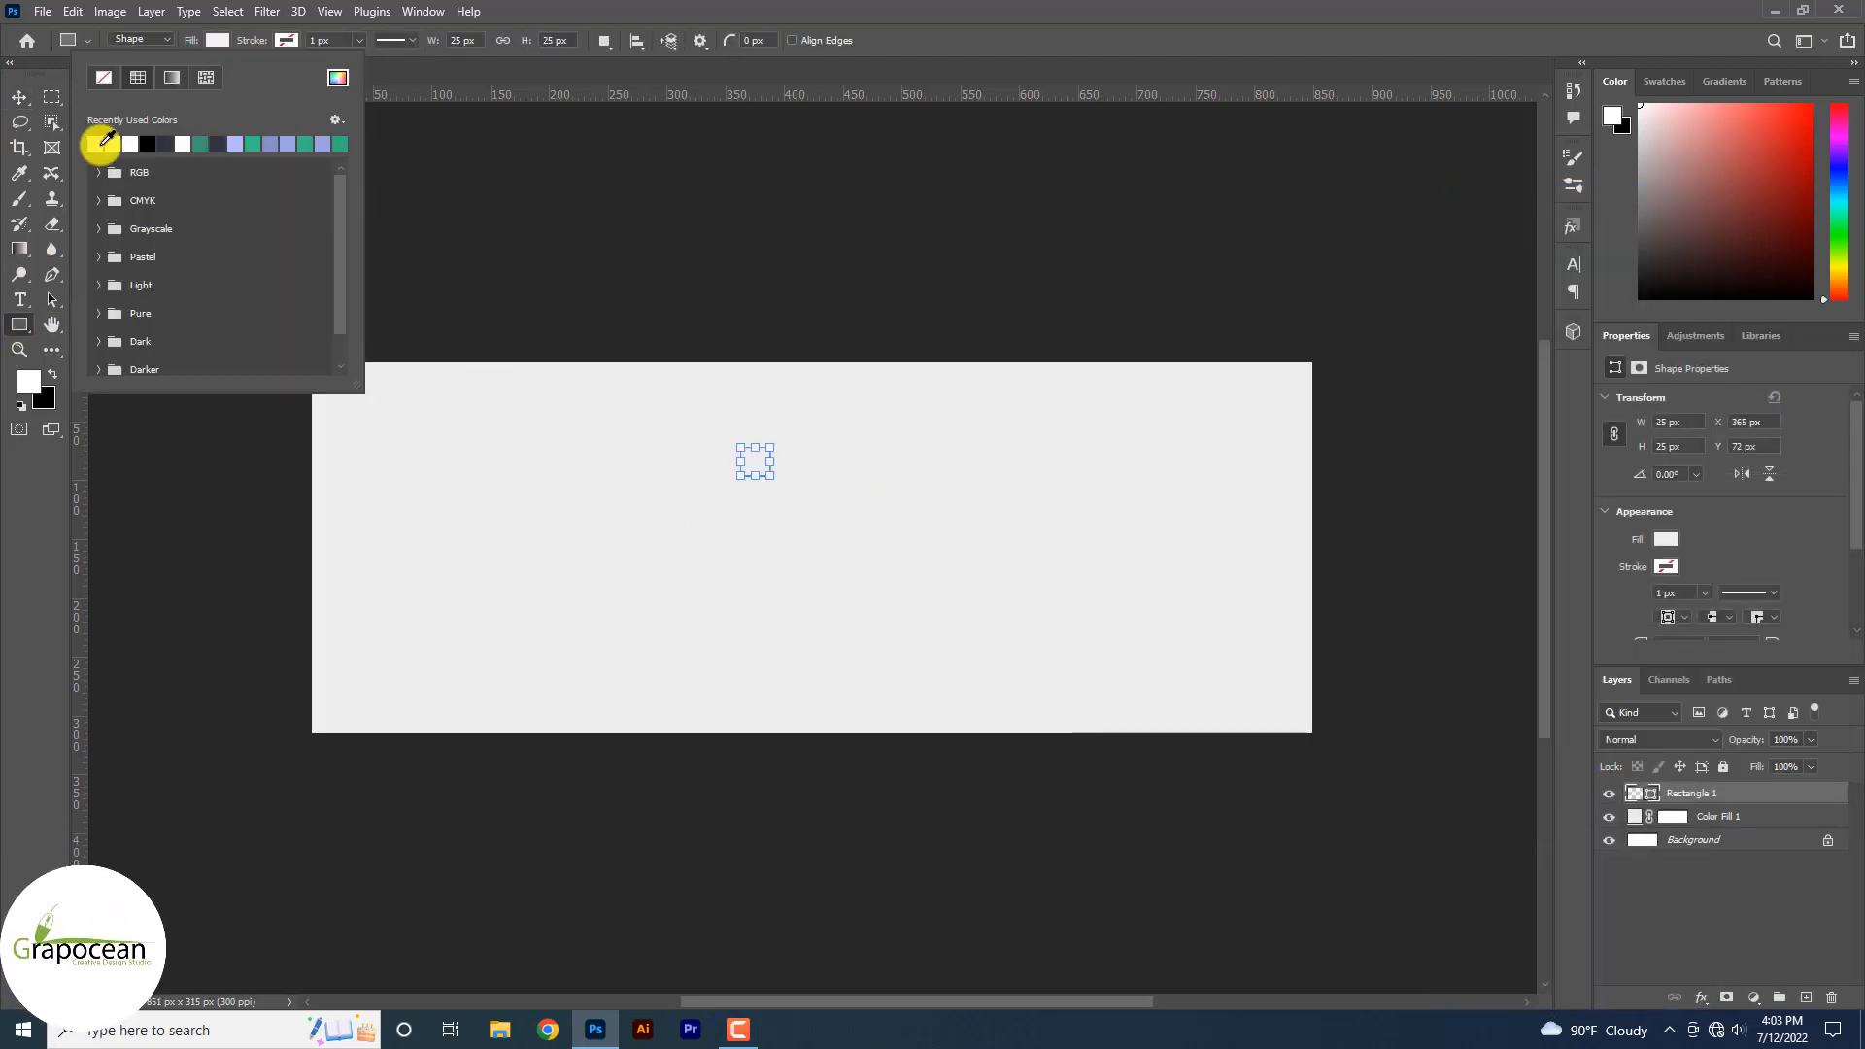
pyautogui.click(18, 97)
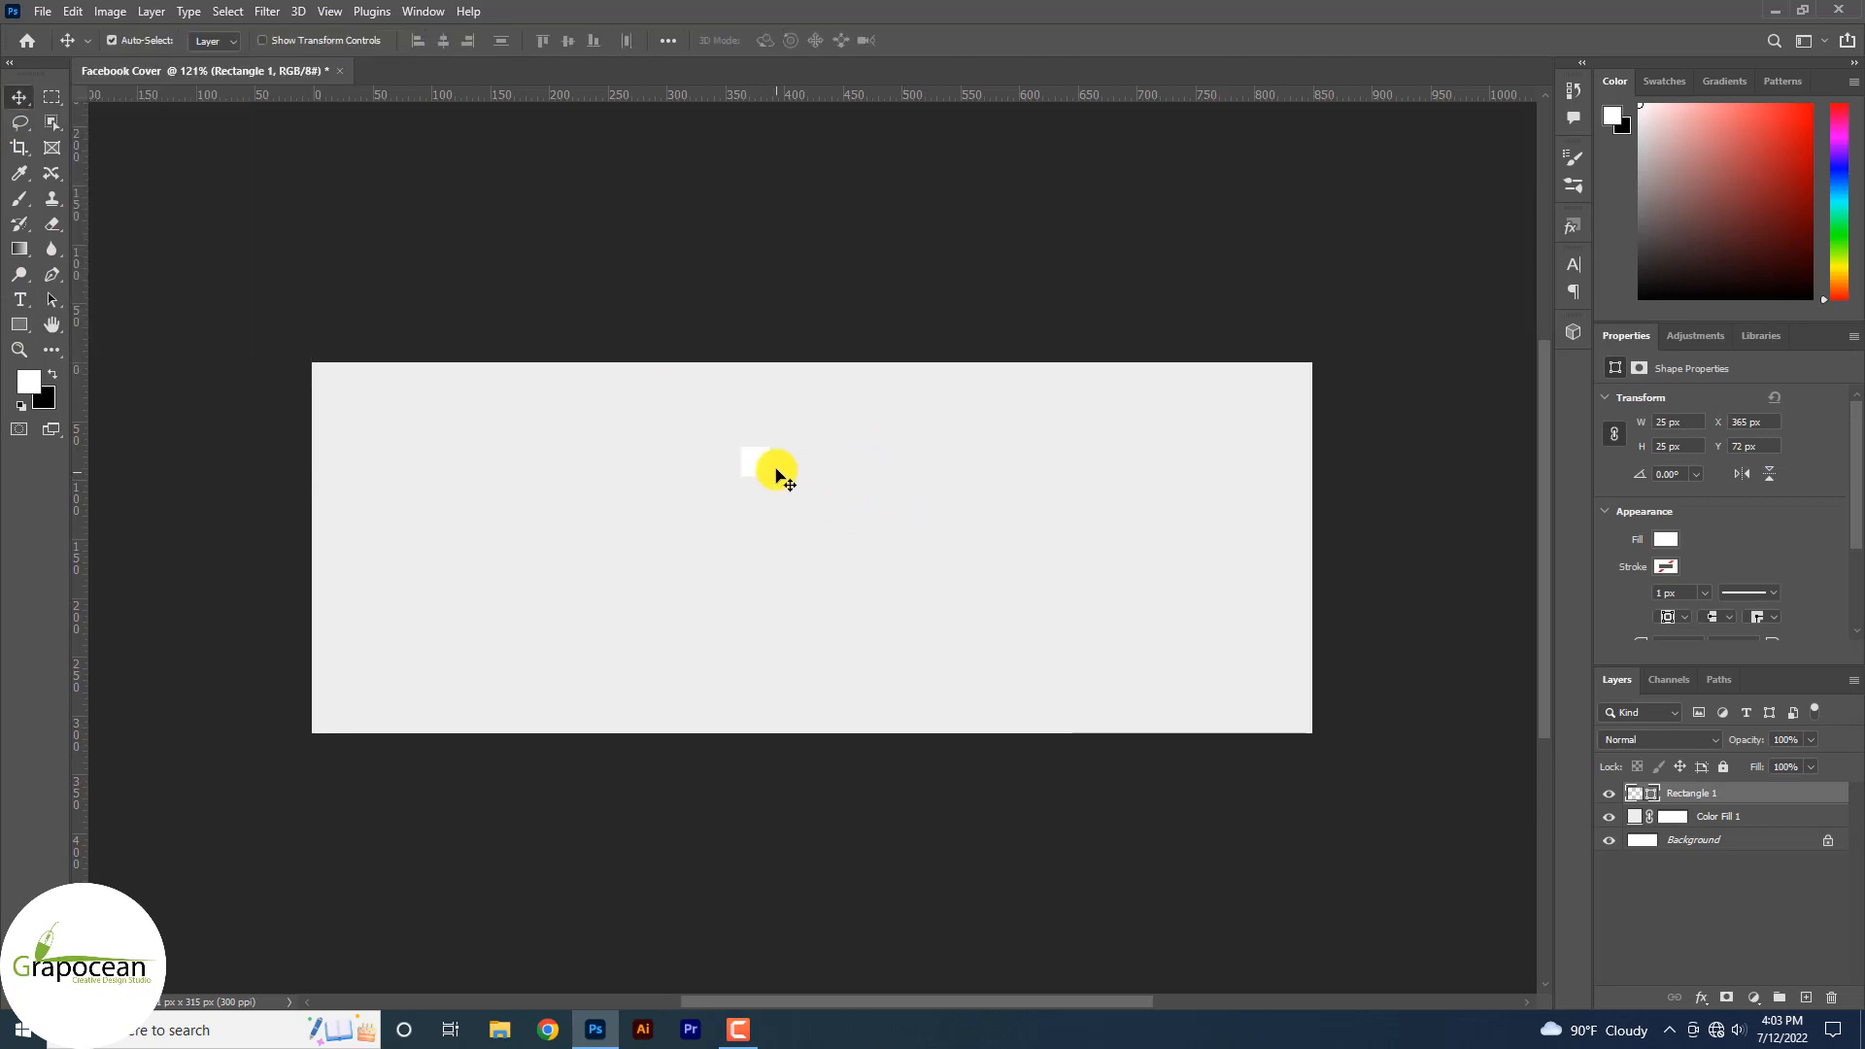
pyautogui.moveTo(777, 472); pyautogui.dragTo(735, 479)
# - Give the square a black Multiply drop shadow with about 7% opacity, 135° angle, 6 px distance and 4 px size
pyautogui.rightClick(1749, 806)
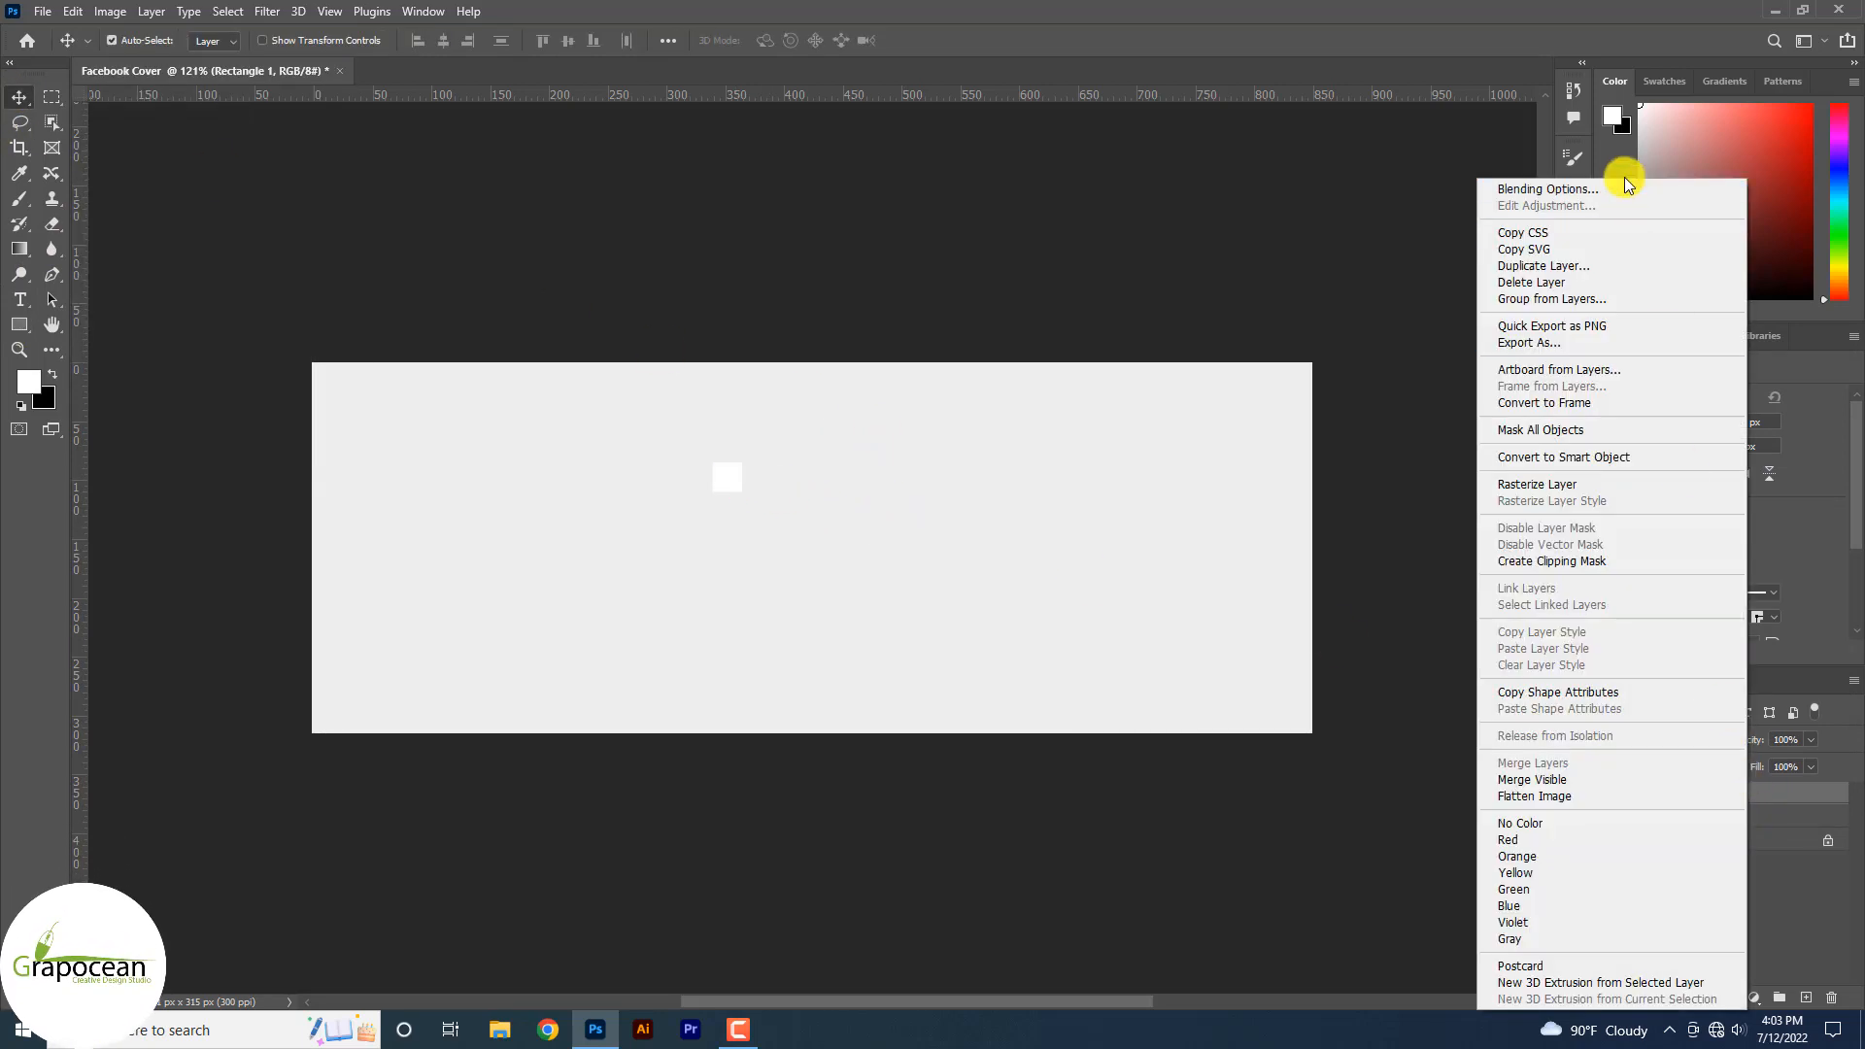
pyautogui.click(1623, 179)
pyautogui.click(1161, 723)
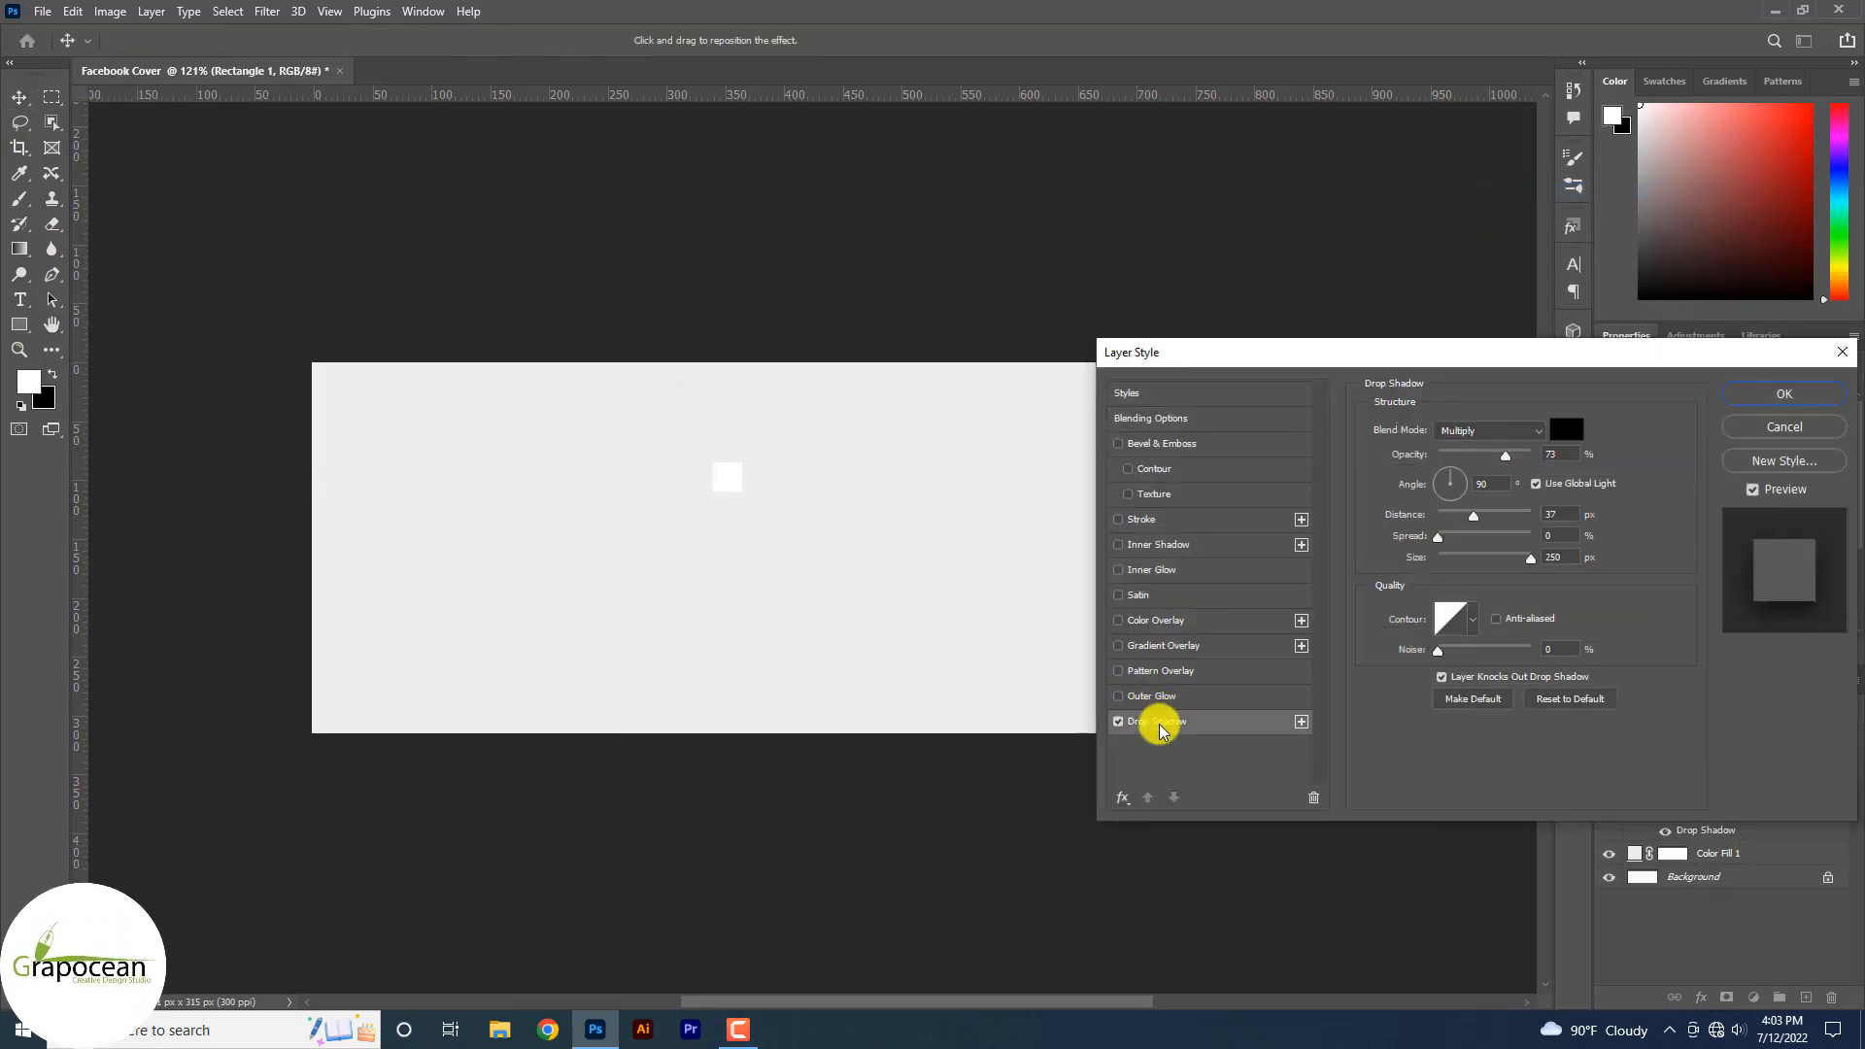
pyautogui.moveTo(1544, 564); pyautogui.dragTo(1435, 476)
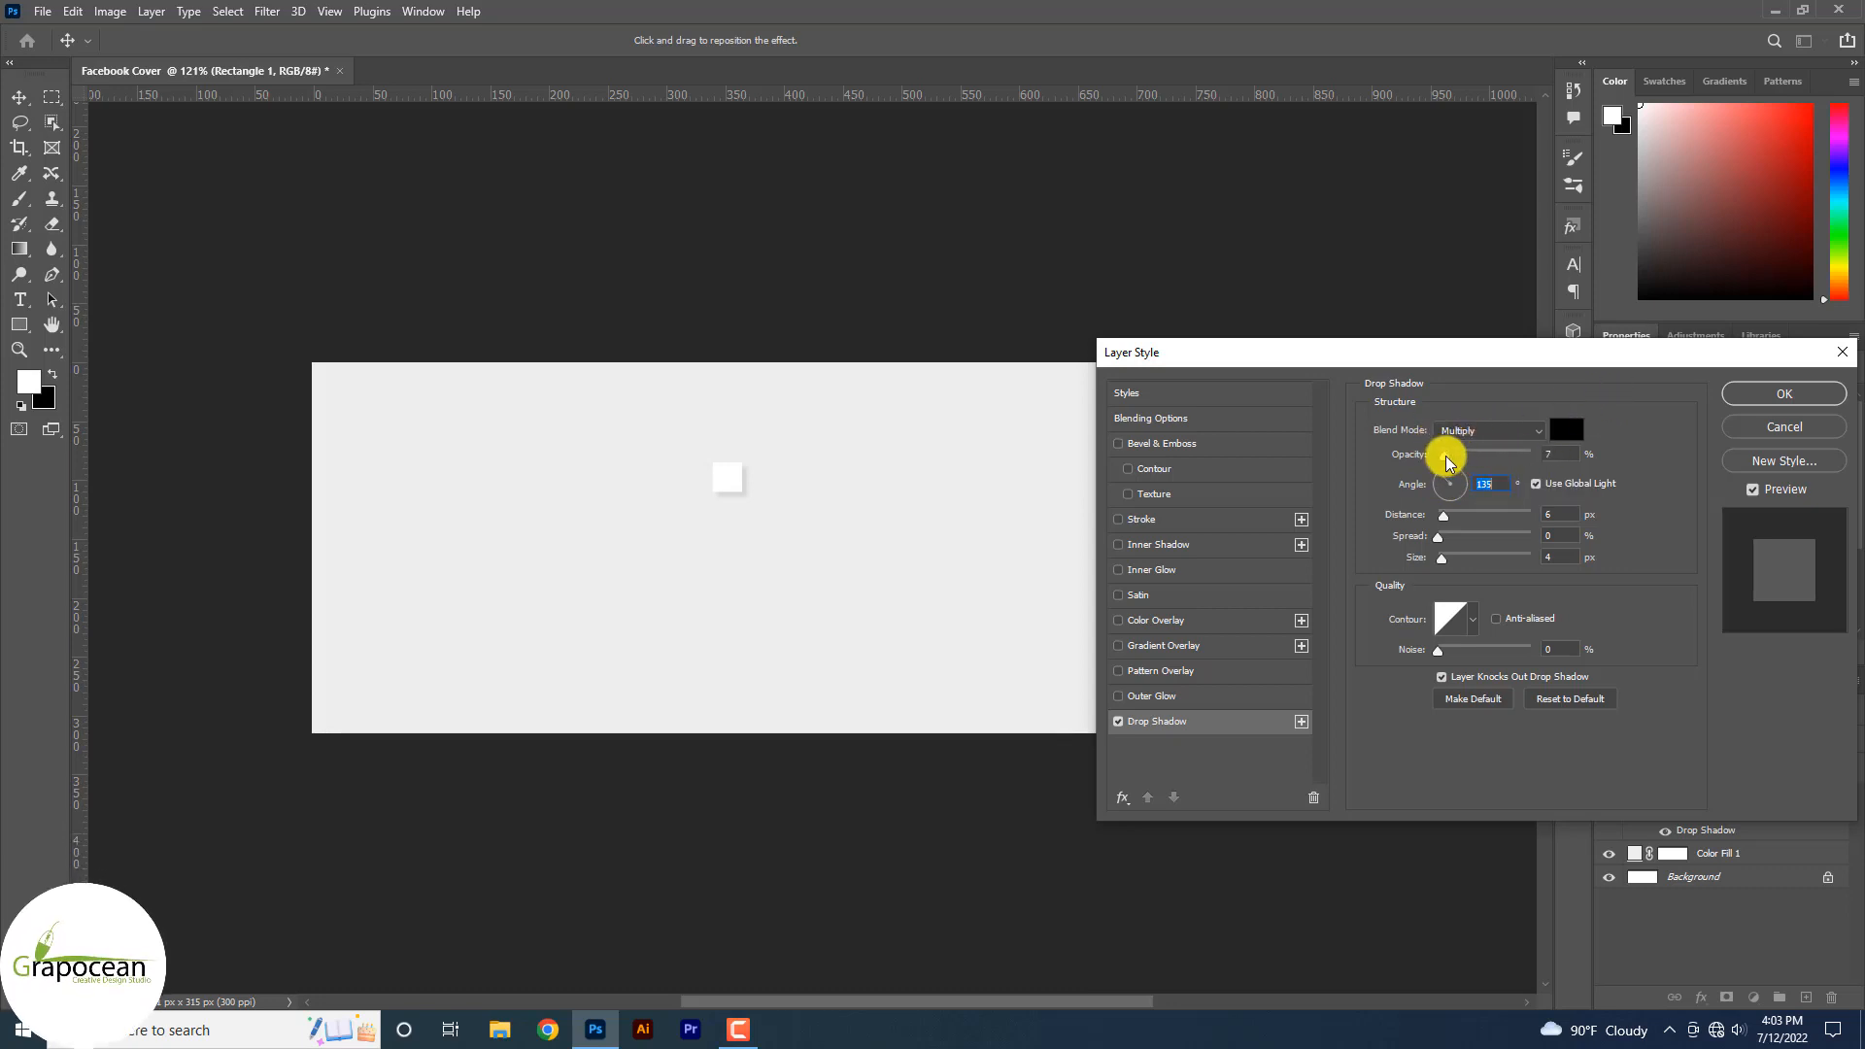
pyautogui.moveTo(1445, 456); pyautogui.dragTo(1442, 455)
pyautogui.click(1783, 394)
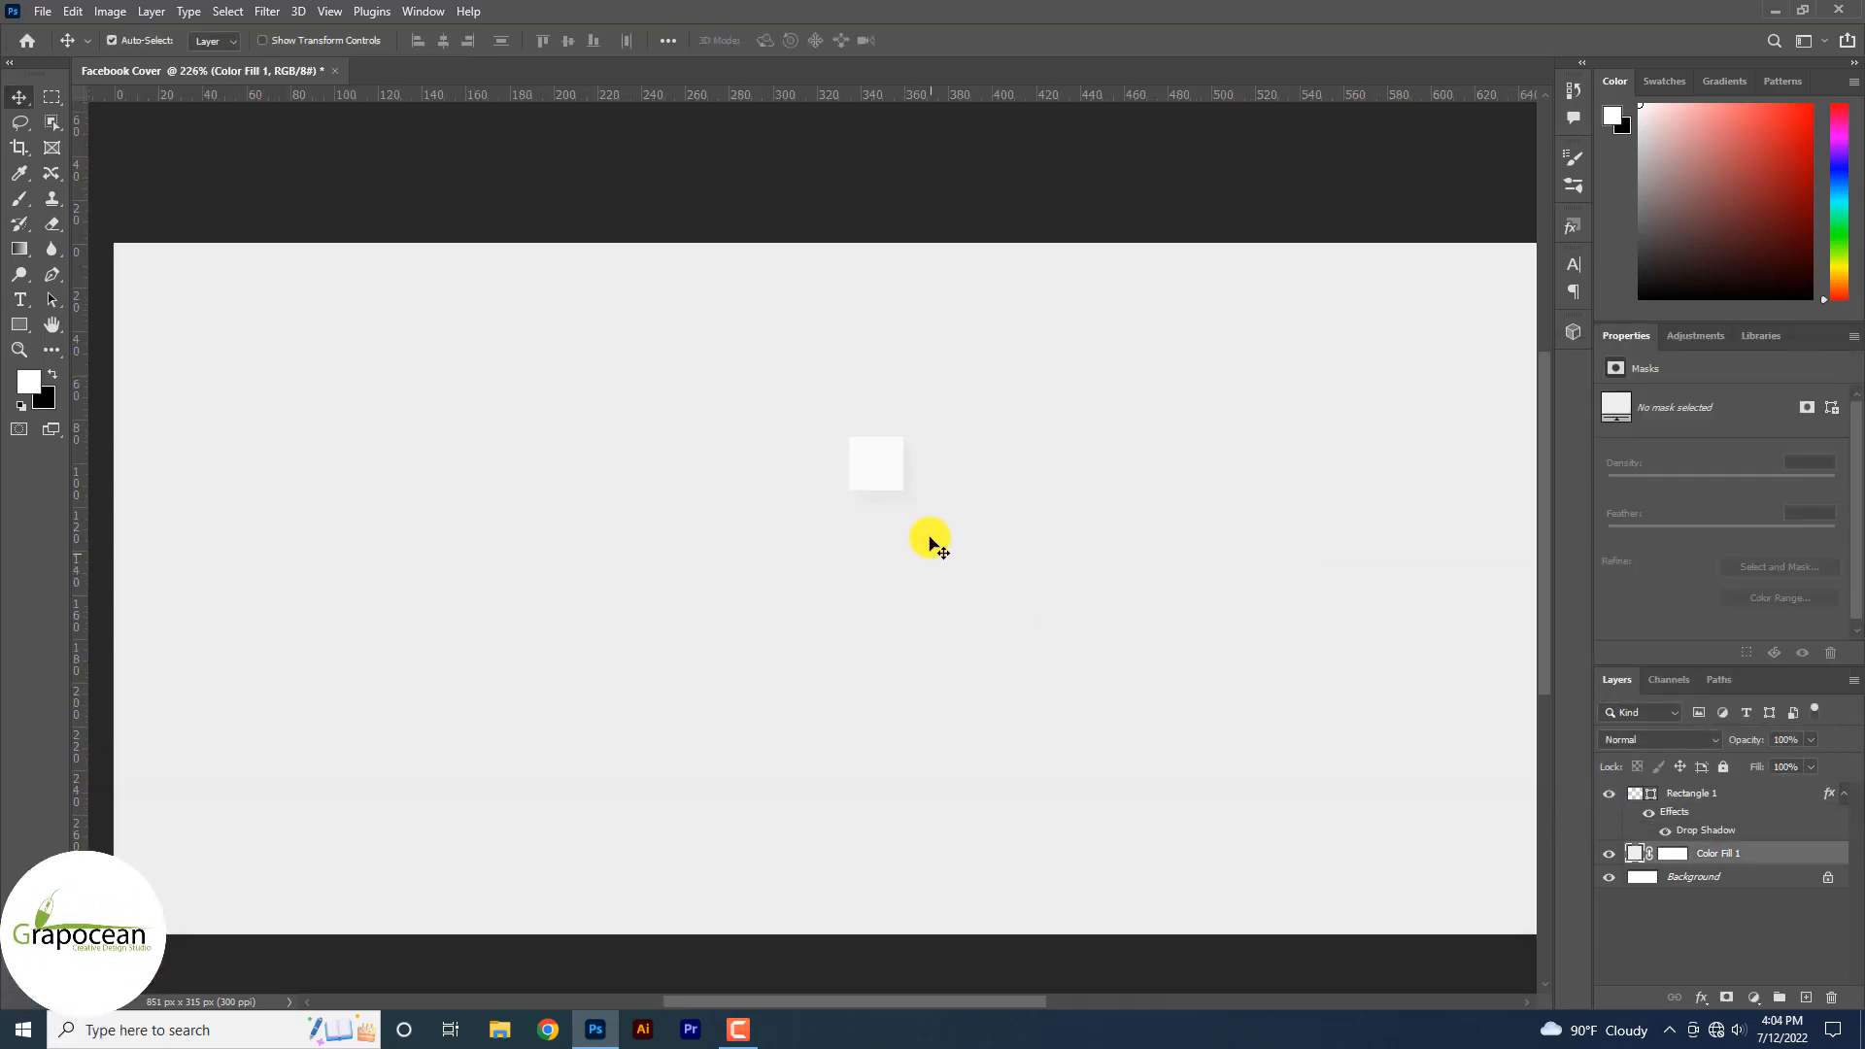
# - Duplicate the square three times, each offset 25 px diagonally, to form a vertical zigzag of four squares
pyautogui.scroll(4, 927, 505)
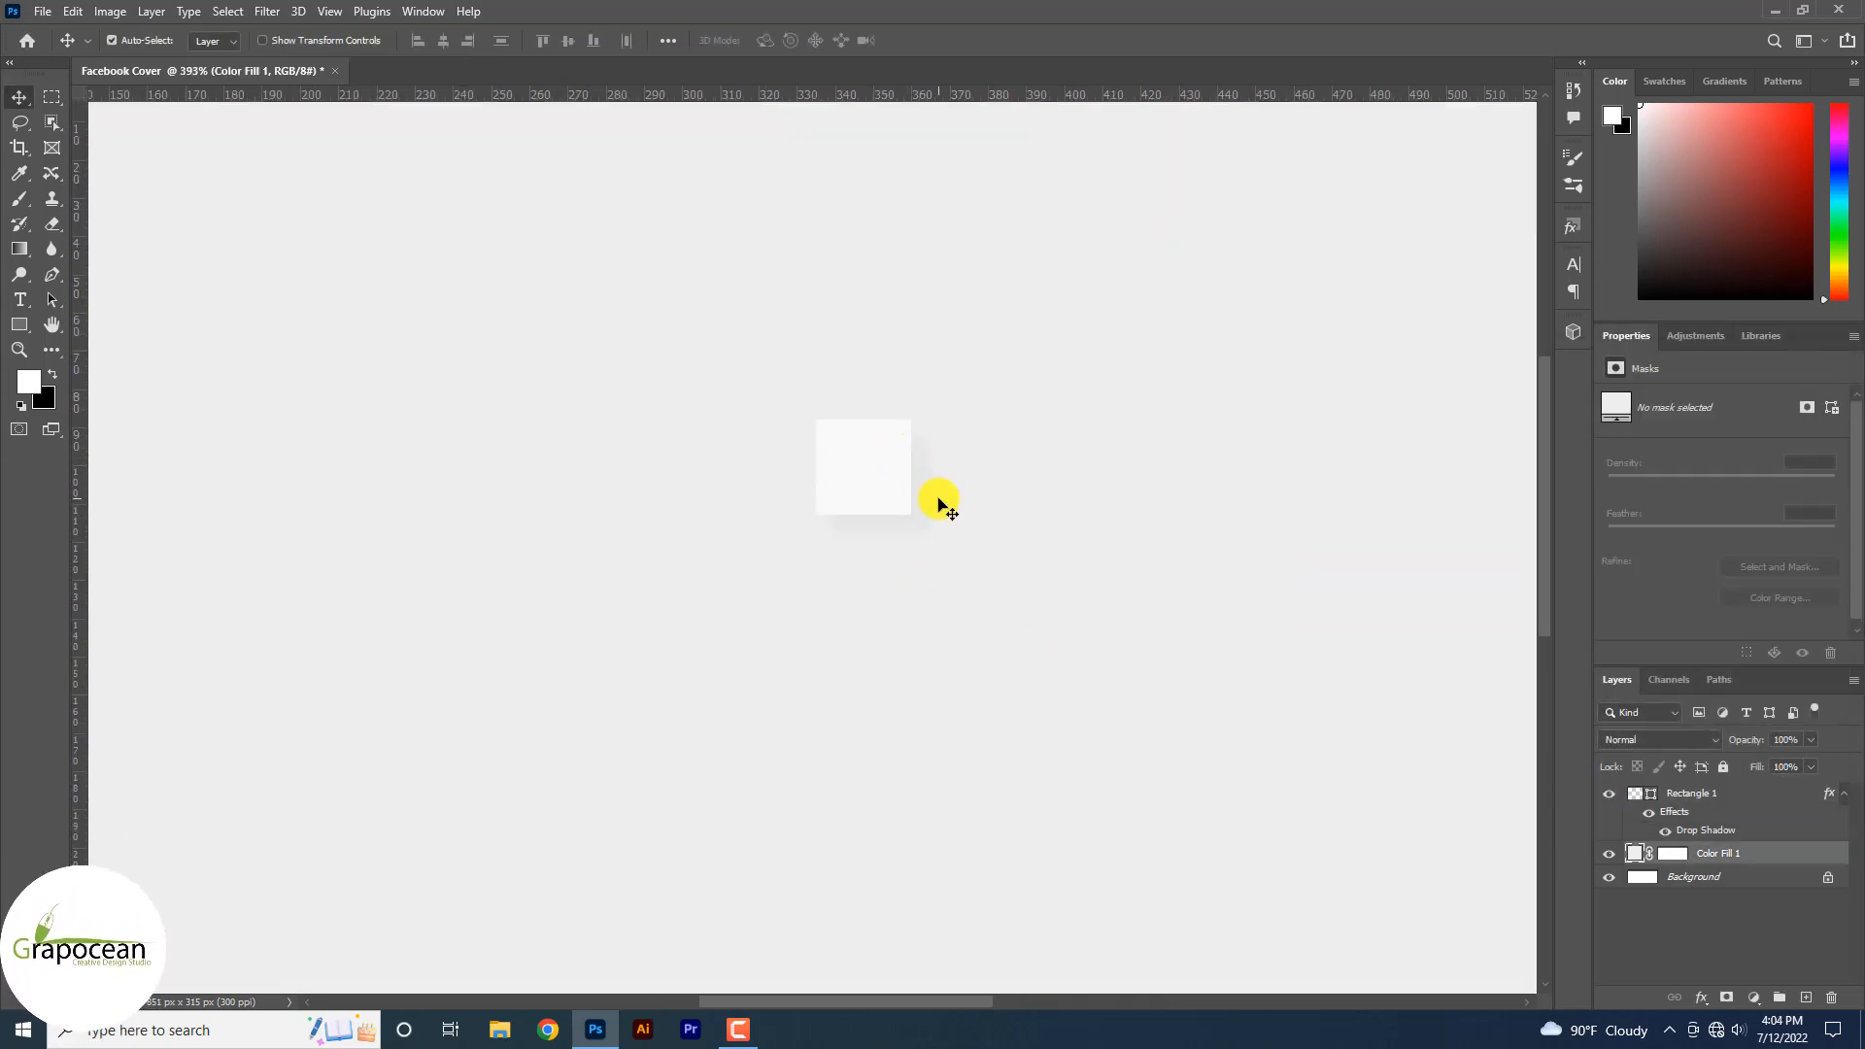
pyautogui.scroll(-5, 930, 502)
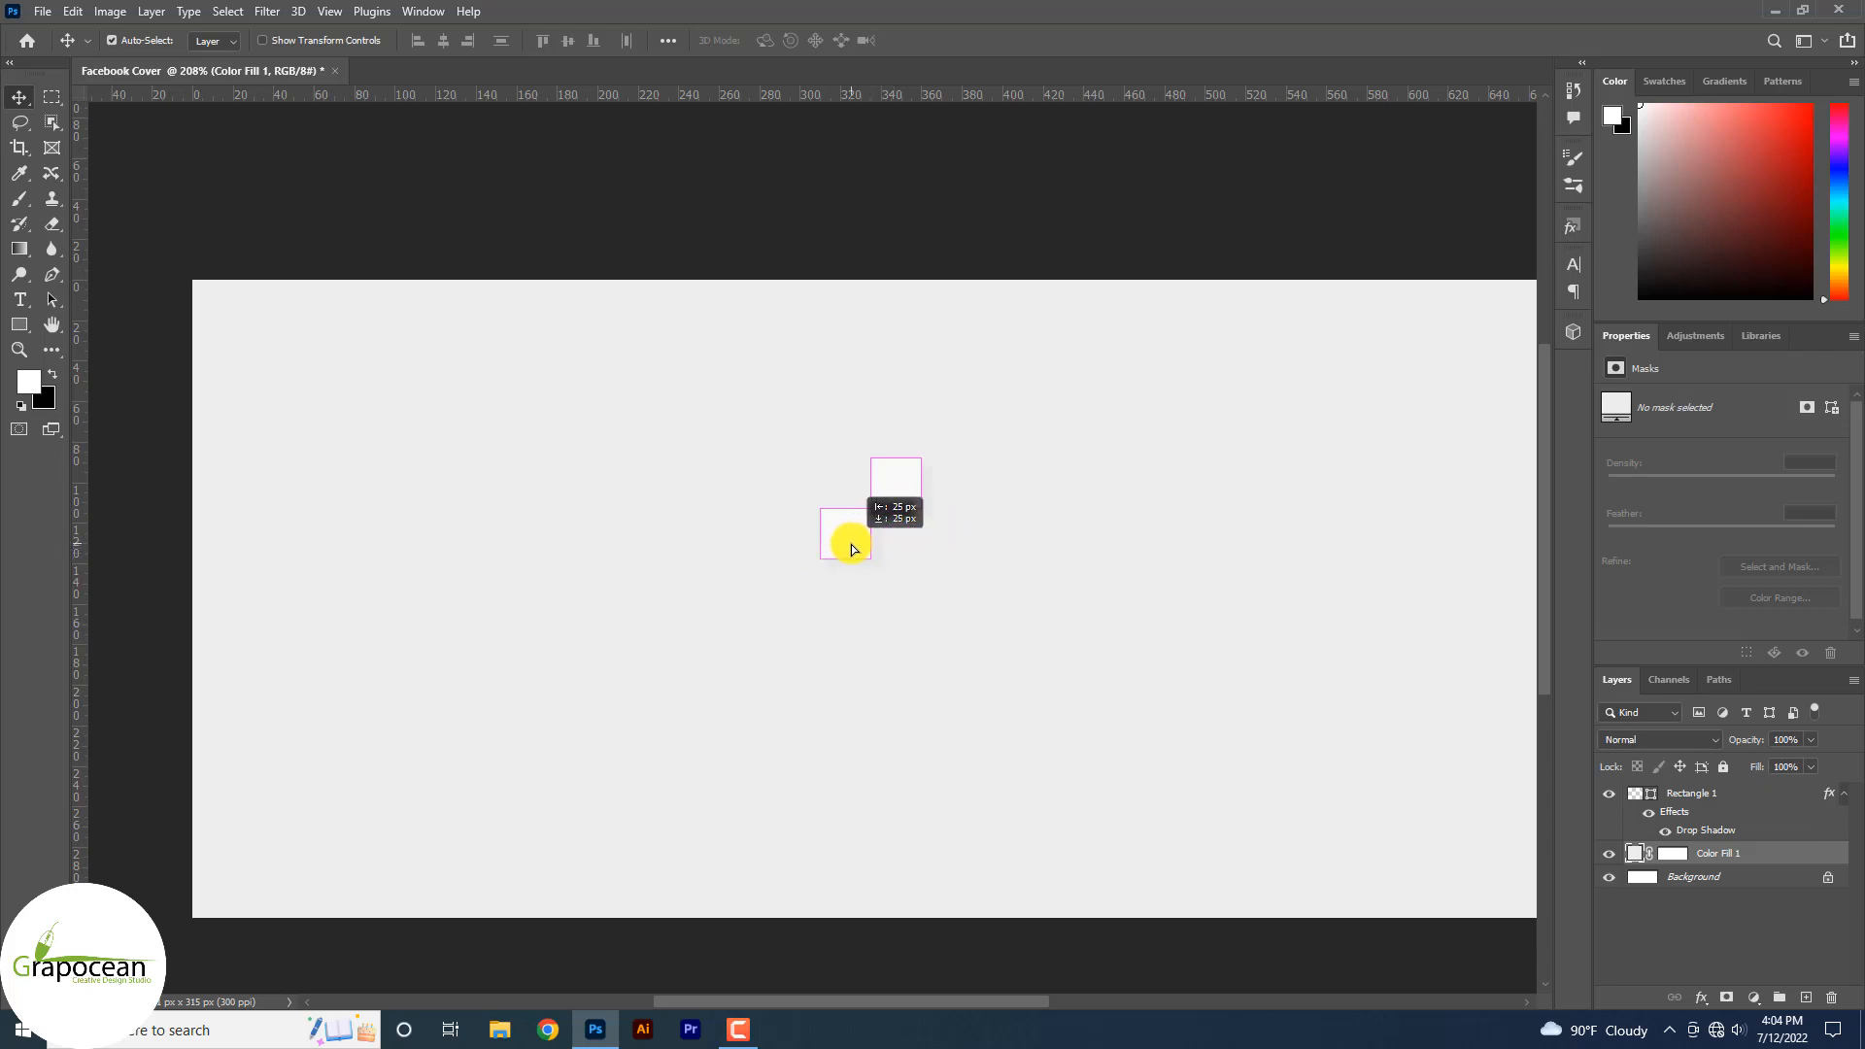
pyautogui.moveTo(851, 543); pyautogui.dragTo(954, 641)
pyautogui.scroll(-5, 1016, 638)
pyautogui.scroll(5, 949, 627)
pyautogui.scroll(-4, 1003, 622)
pyautogui.click(1010, 802)
pyautogui.scroll(-2, 957, 700)
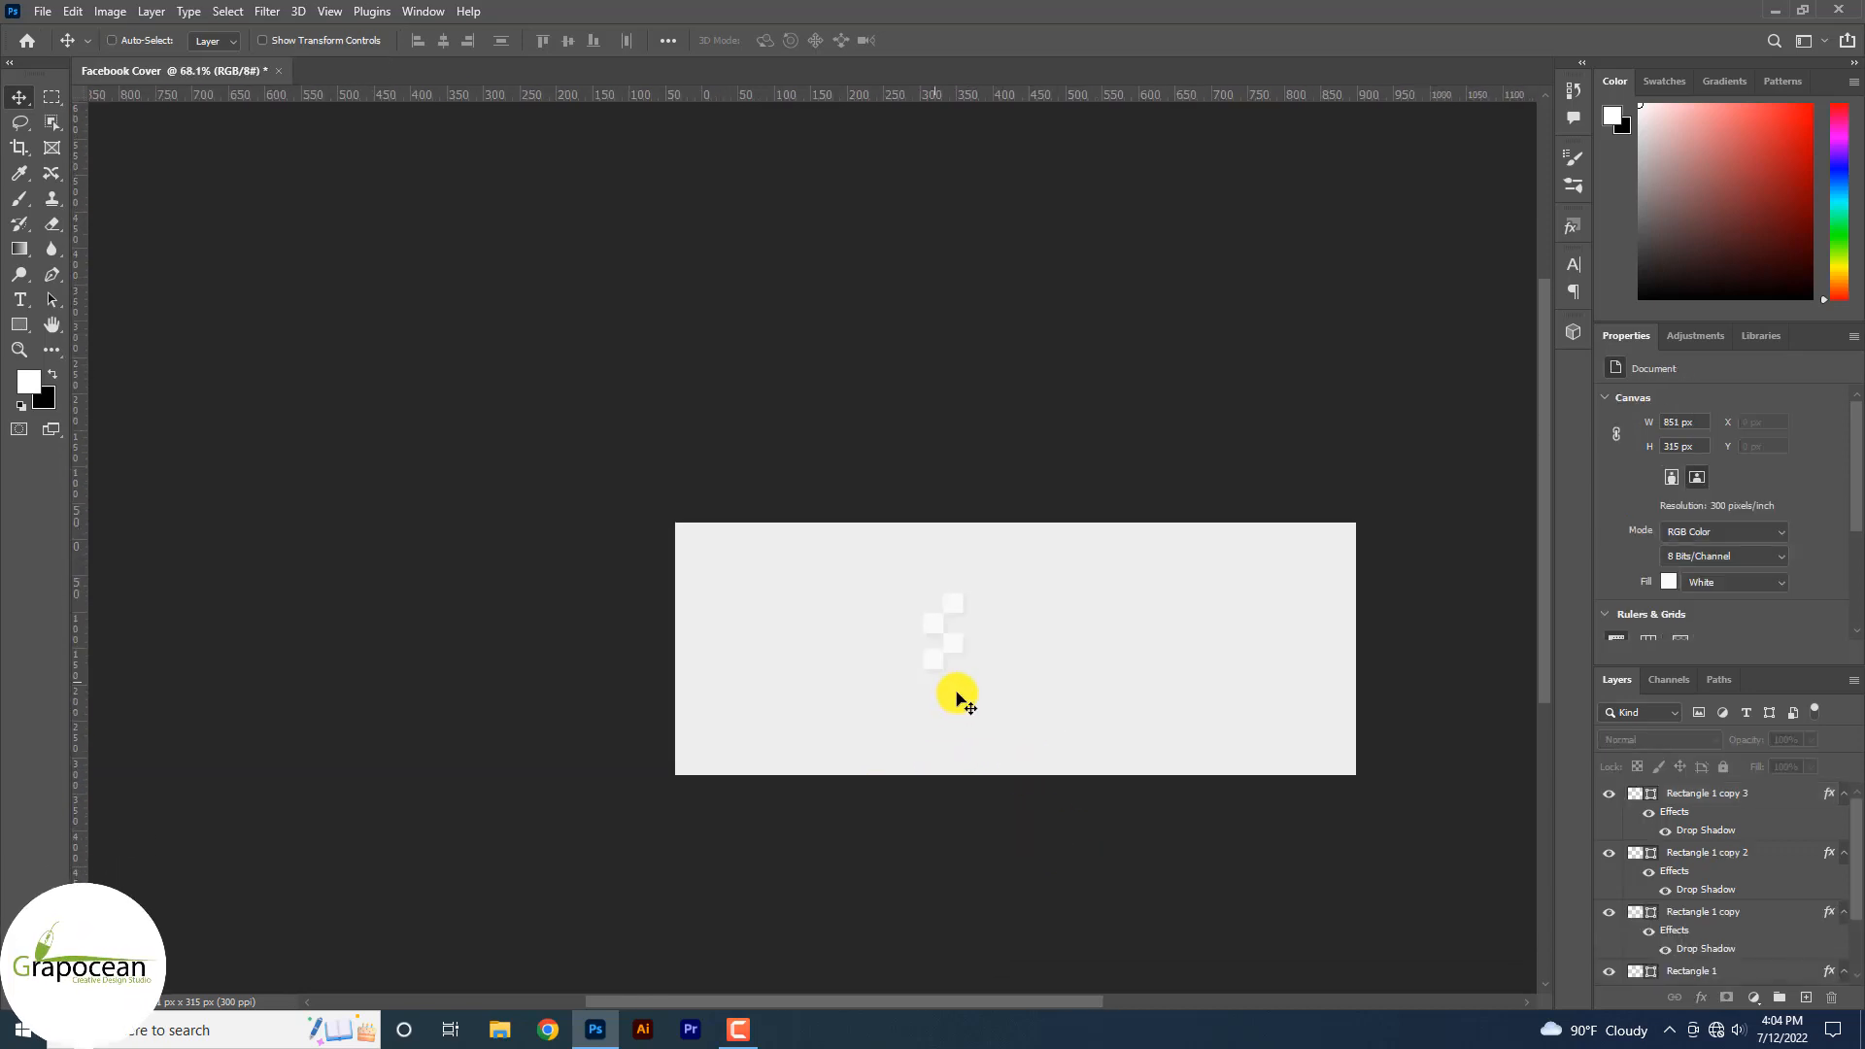
# - Add two more square copies to the right of the zigzag, stepping diagonally up to the first row
pyautogui.scroll(5, 882, 636)
pyautogui.scroll(3, 903, 641)
pyautogui.keyDown('ctrl'); pyautogui.click(903, 660); pyautogui.keyUp('ctrl')
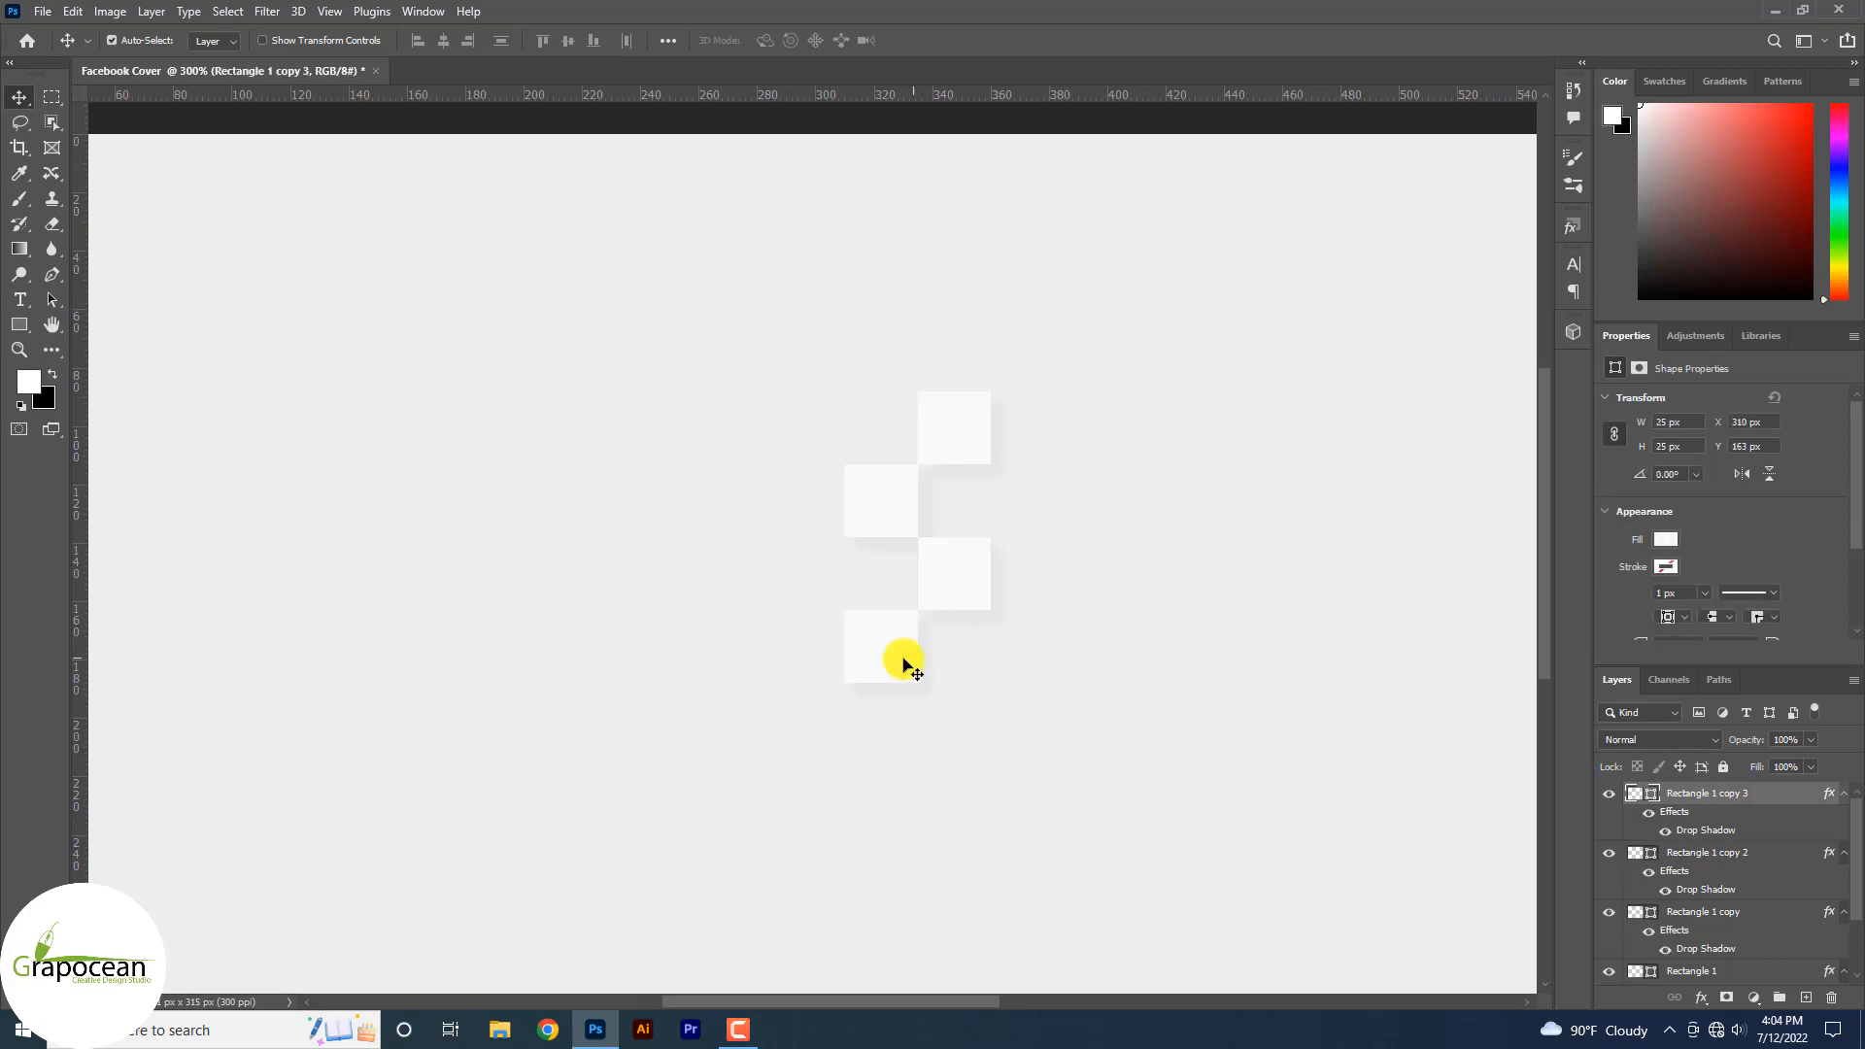
pyautogui.moveTo(1085, 610); pyautogui.dragTo(1050, 516)
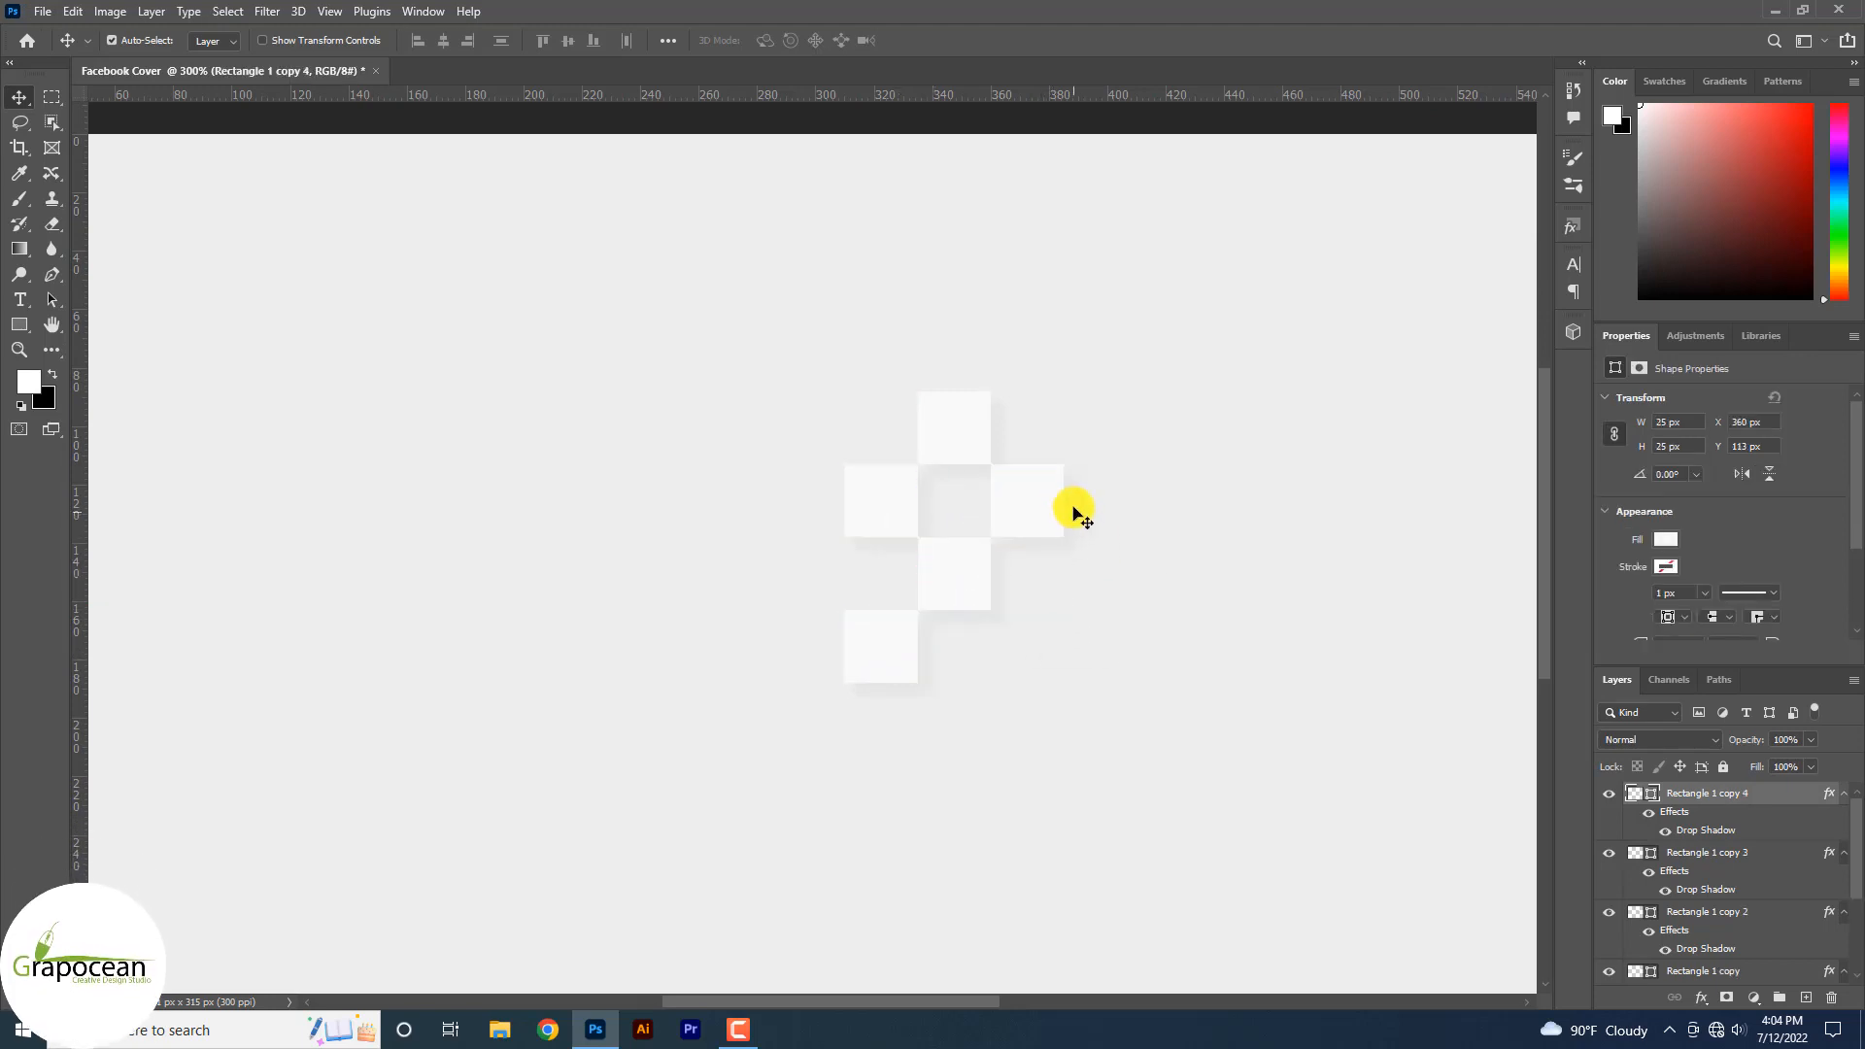
pyautogui.scroll(-3, 1072, 504)
pyautogui.scroll(-2, 971, 752)
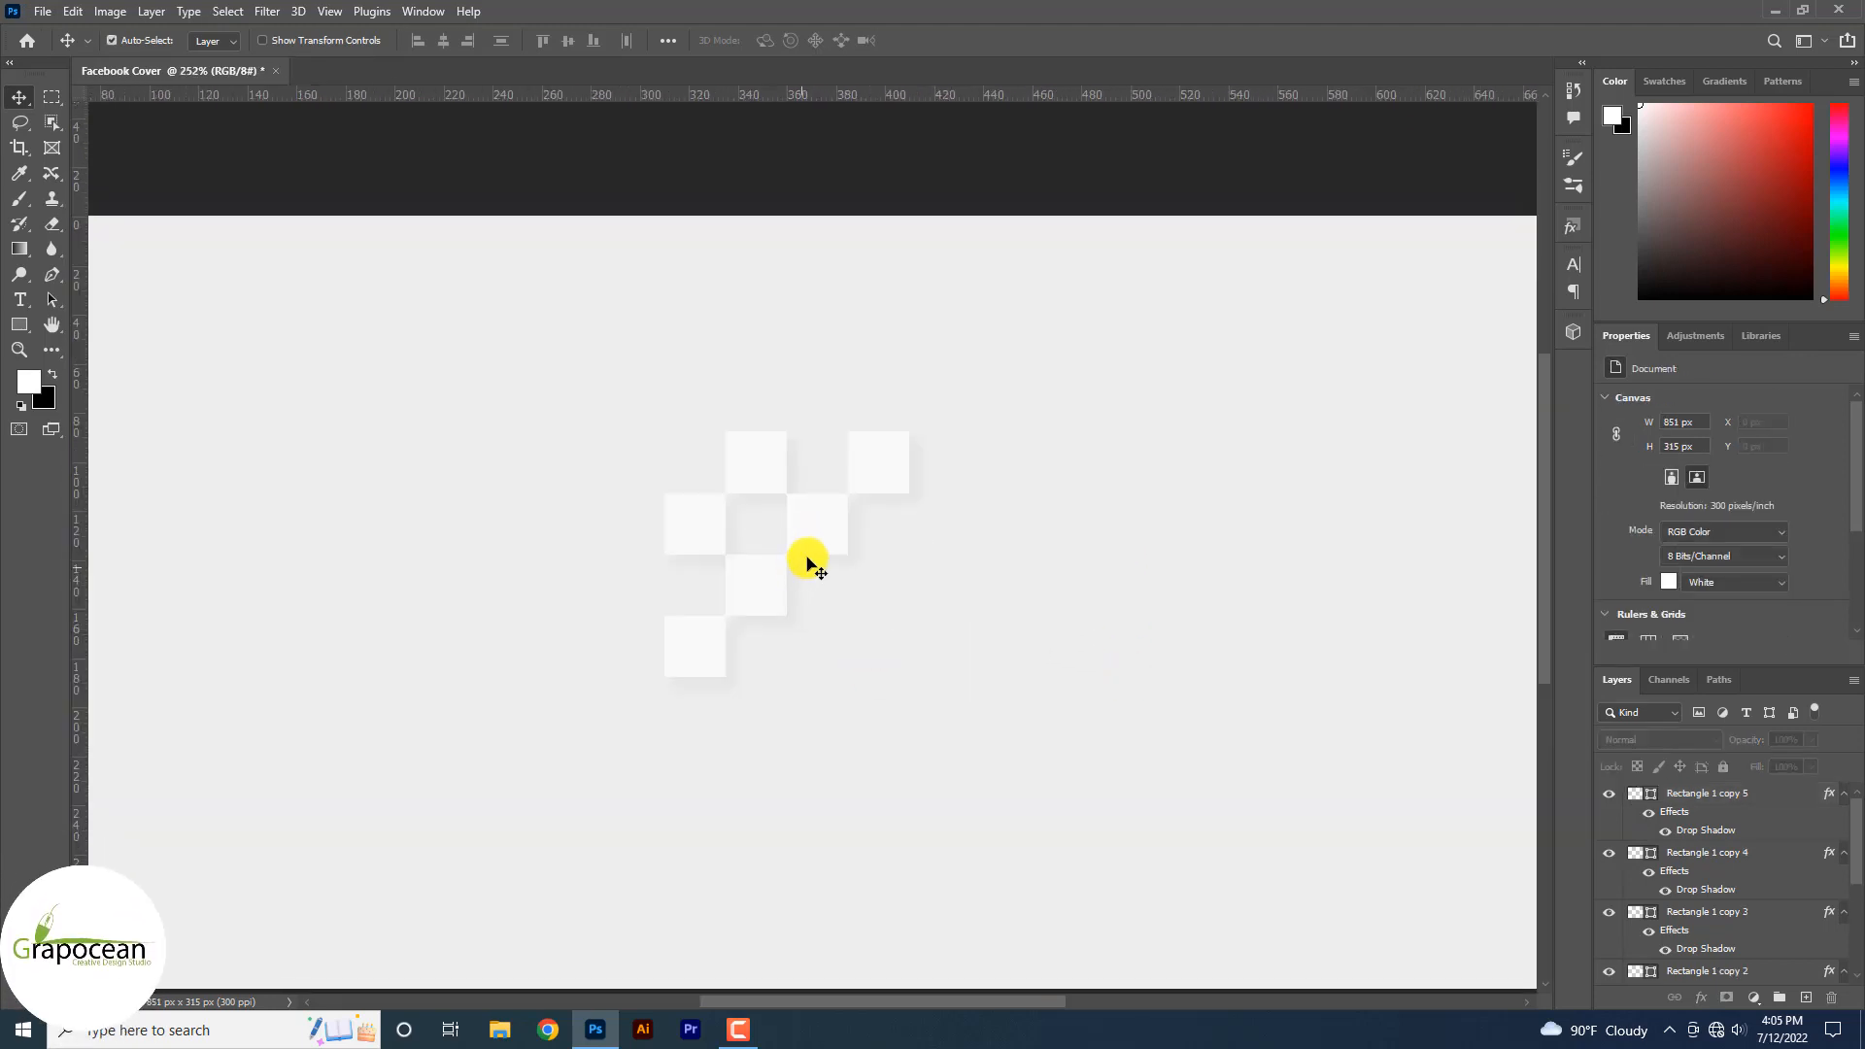
# - Duplicate squares to extend the second and fourth rows leftward and to fill the neighbouring cells in the first and third rows
pyautogui.moveTo(744, 658); pyautogui.dragTo(716, 568)
pyautogui.click(761, 783)
pyautogui.scroll(-2, 761, 783)
pyautogui.scroll(2, 716, 698)
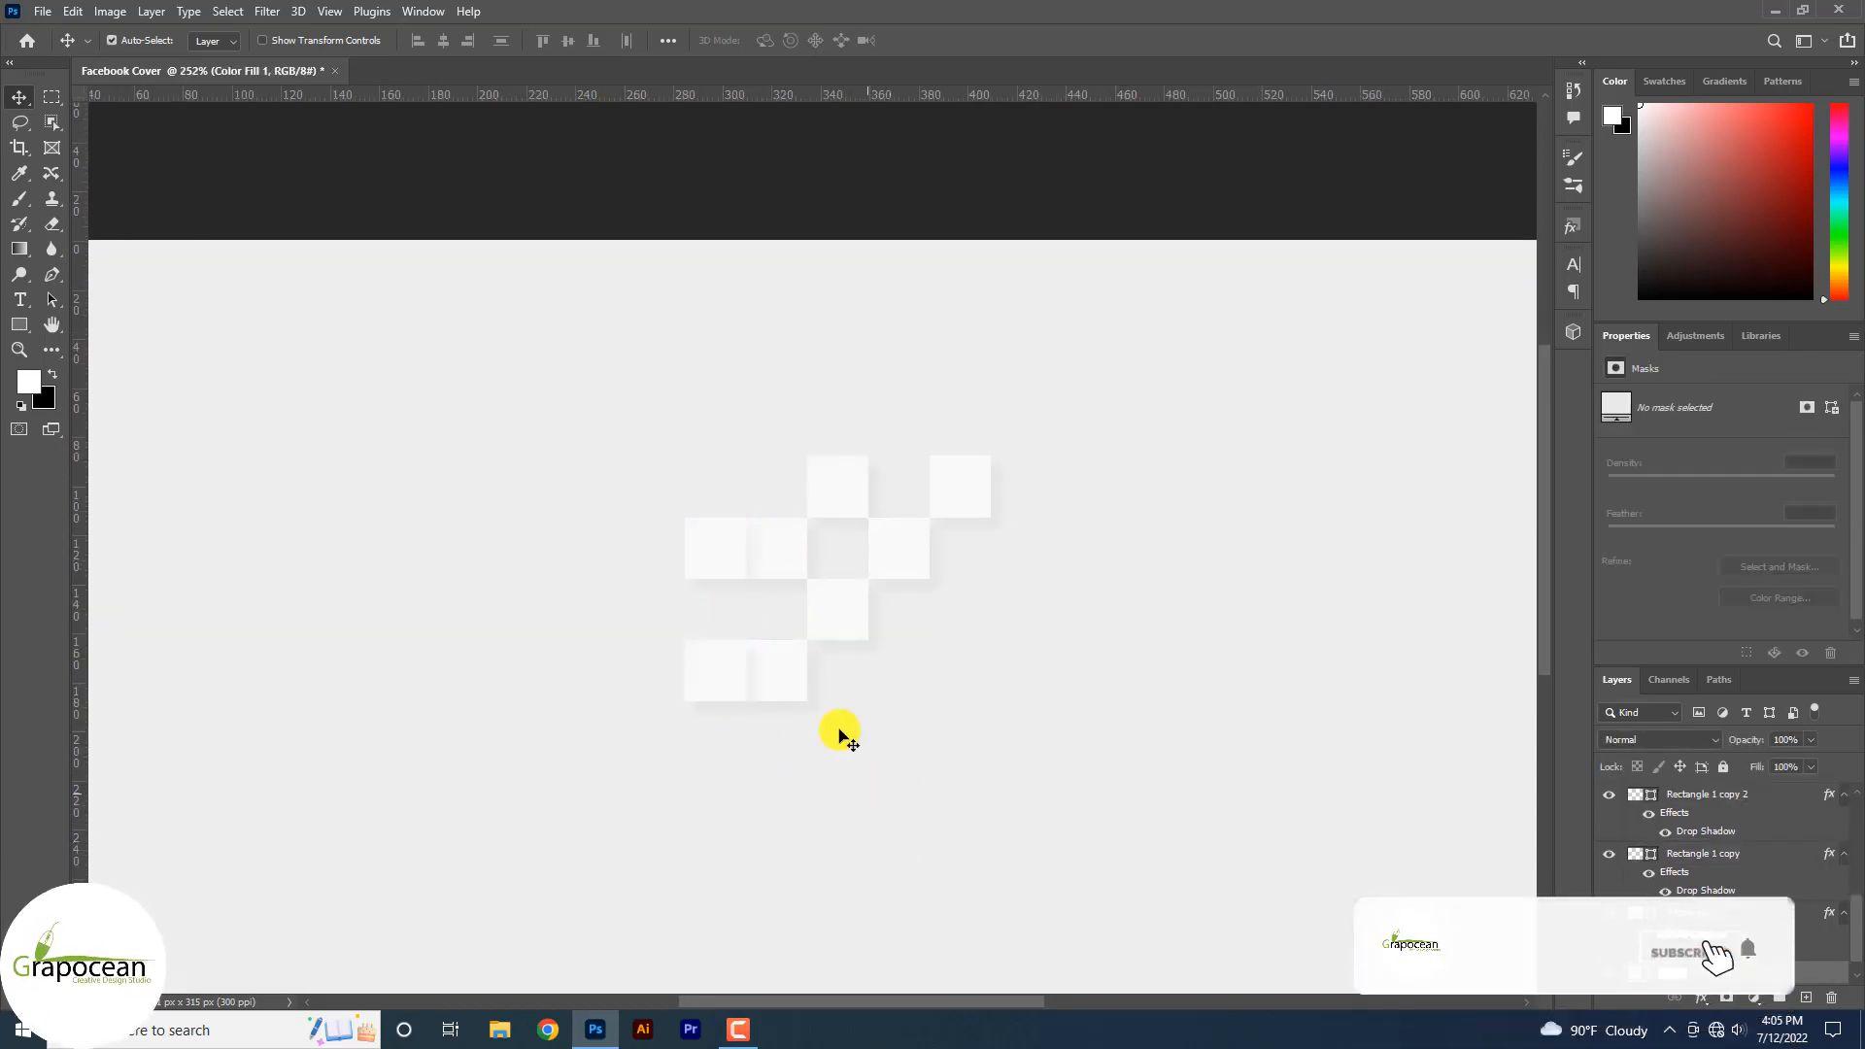
pyautogui.moveTo(885, 613); pyautogui.dragTo(778, 504)
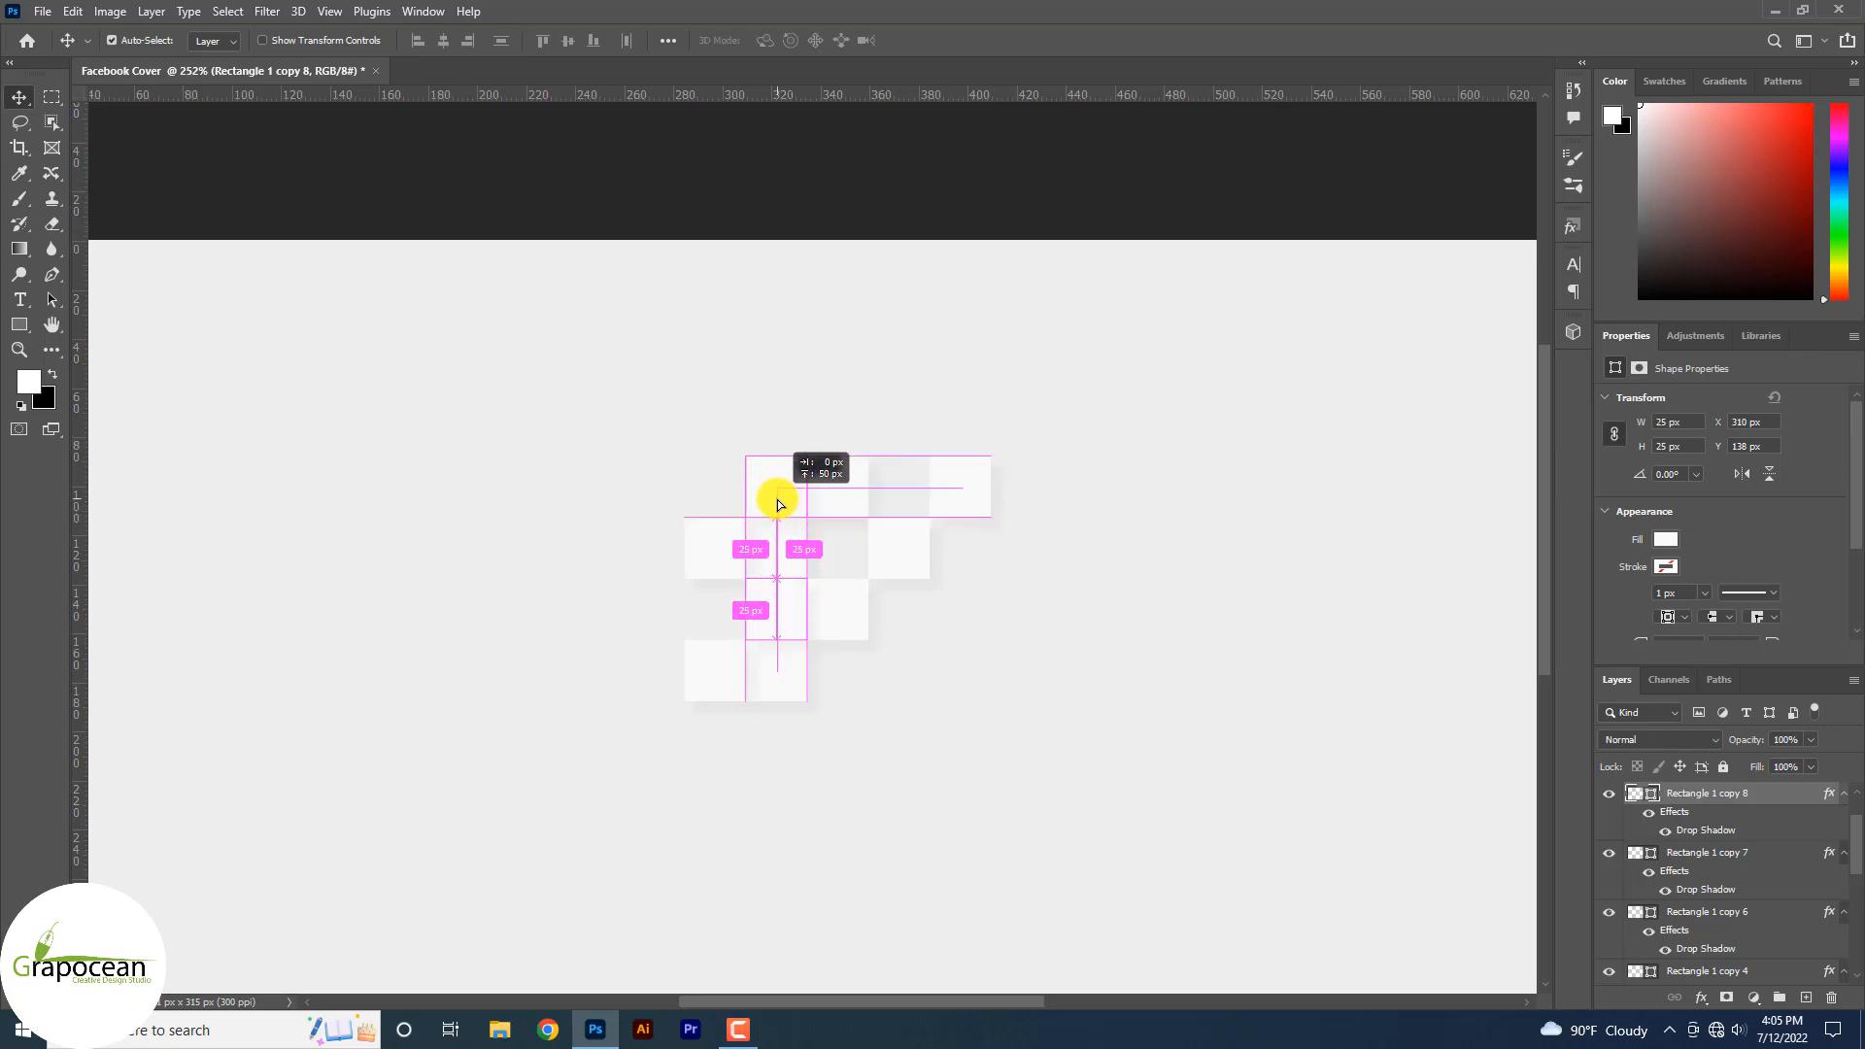
pyautogui.click(1004, 750)
# - Copy the far-right square of the first row to the left end of the fourth row
pyautogui.scroll(2, 909, 656)
pyautogui.moveTo(916, 518); pyautogui.dragTo(632, 683)
pyautogui.hotkey('ctrl', 'z')
pyautogui.scroll(-4, 1023, 621)
pyautogui.scroll(4, 991, 636)
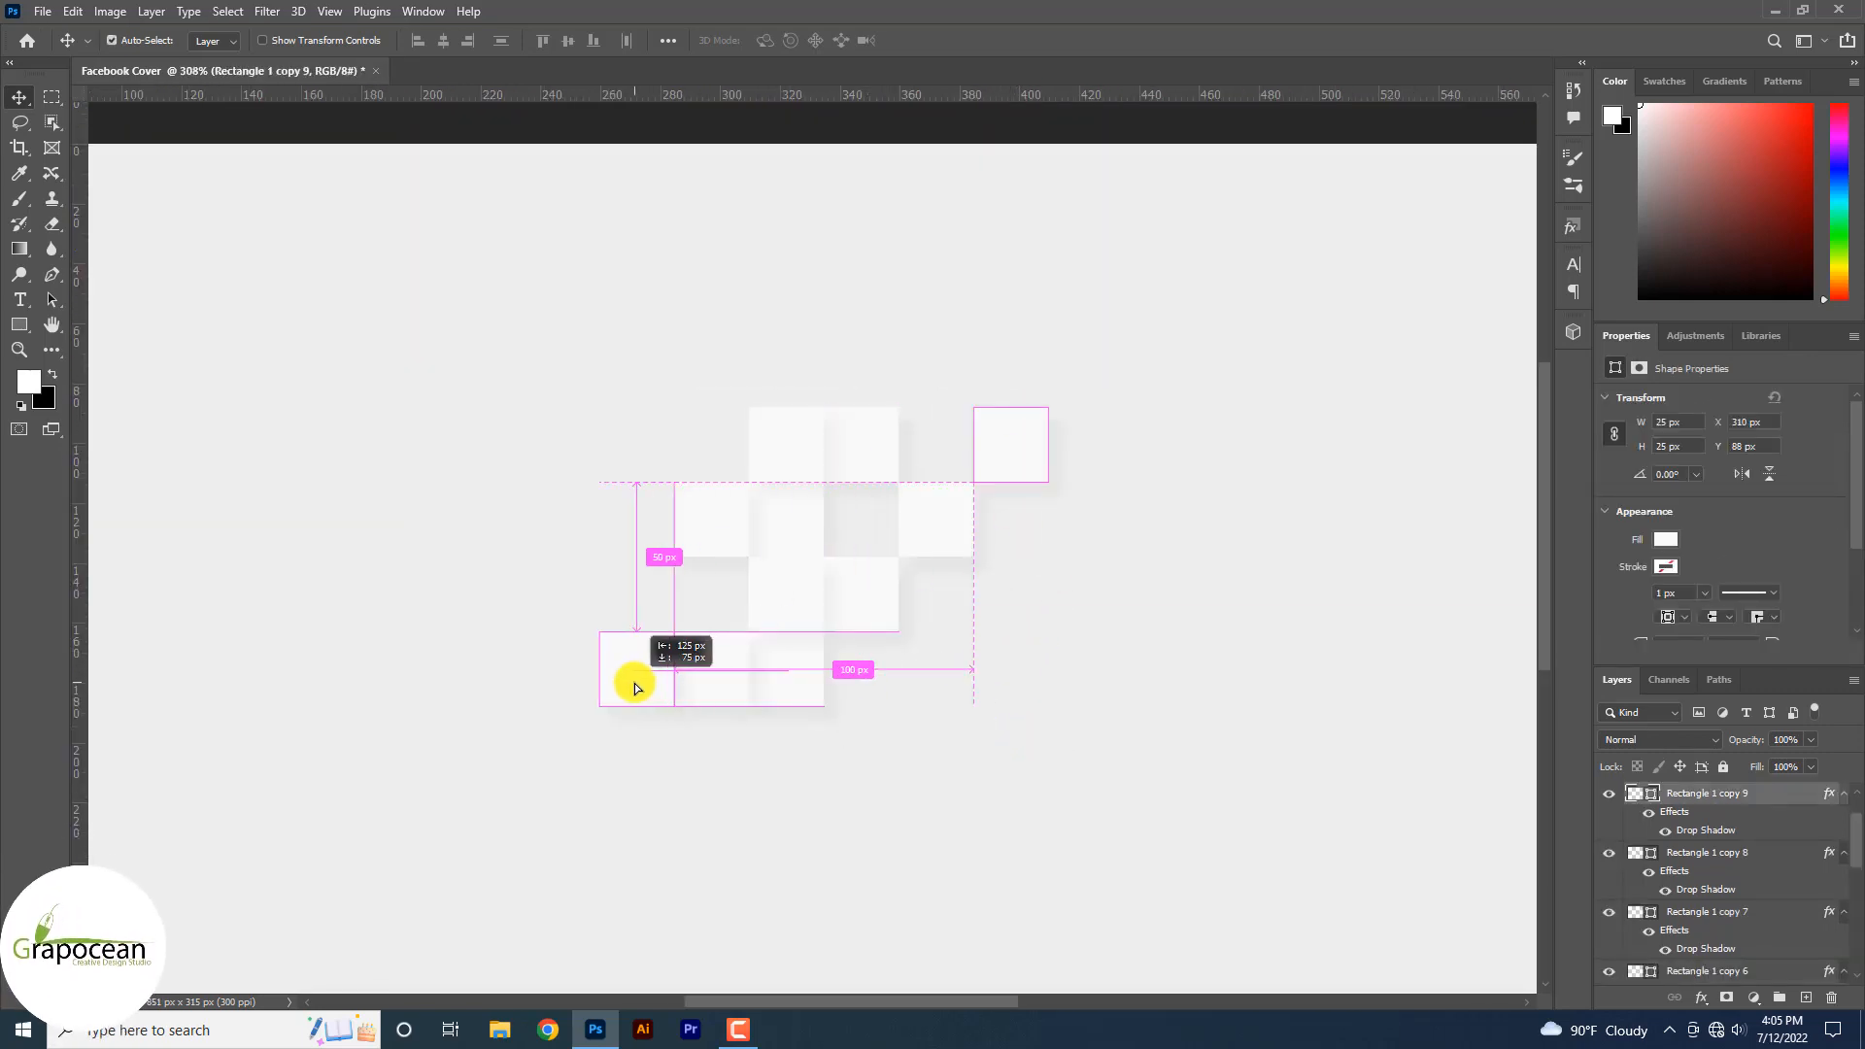
# - Duplicate three more squares into the left part of the second and third rows
pyautogui.click(793, 728)
pyautogui.scroll(-1, 797, 658)
pyautogui.moveTo(922, 581); pyautogui.dragTo(646, 581)
pyautogui.scroll(-4, 1000, 782)
pyautogui.scroll(3, 993, 779)
pyautogui.moveTo(911, 711); pyautogui.dragTo(680, 712)
pyautogui.moveTo(848, 697); pyautogui.dragTo(789, 697)
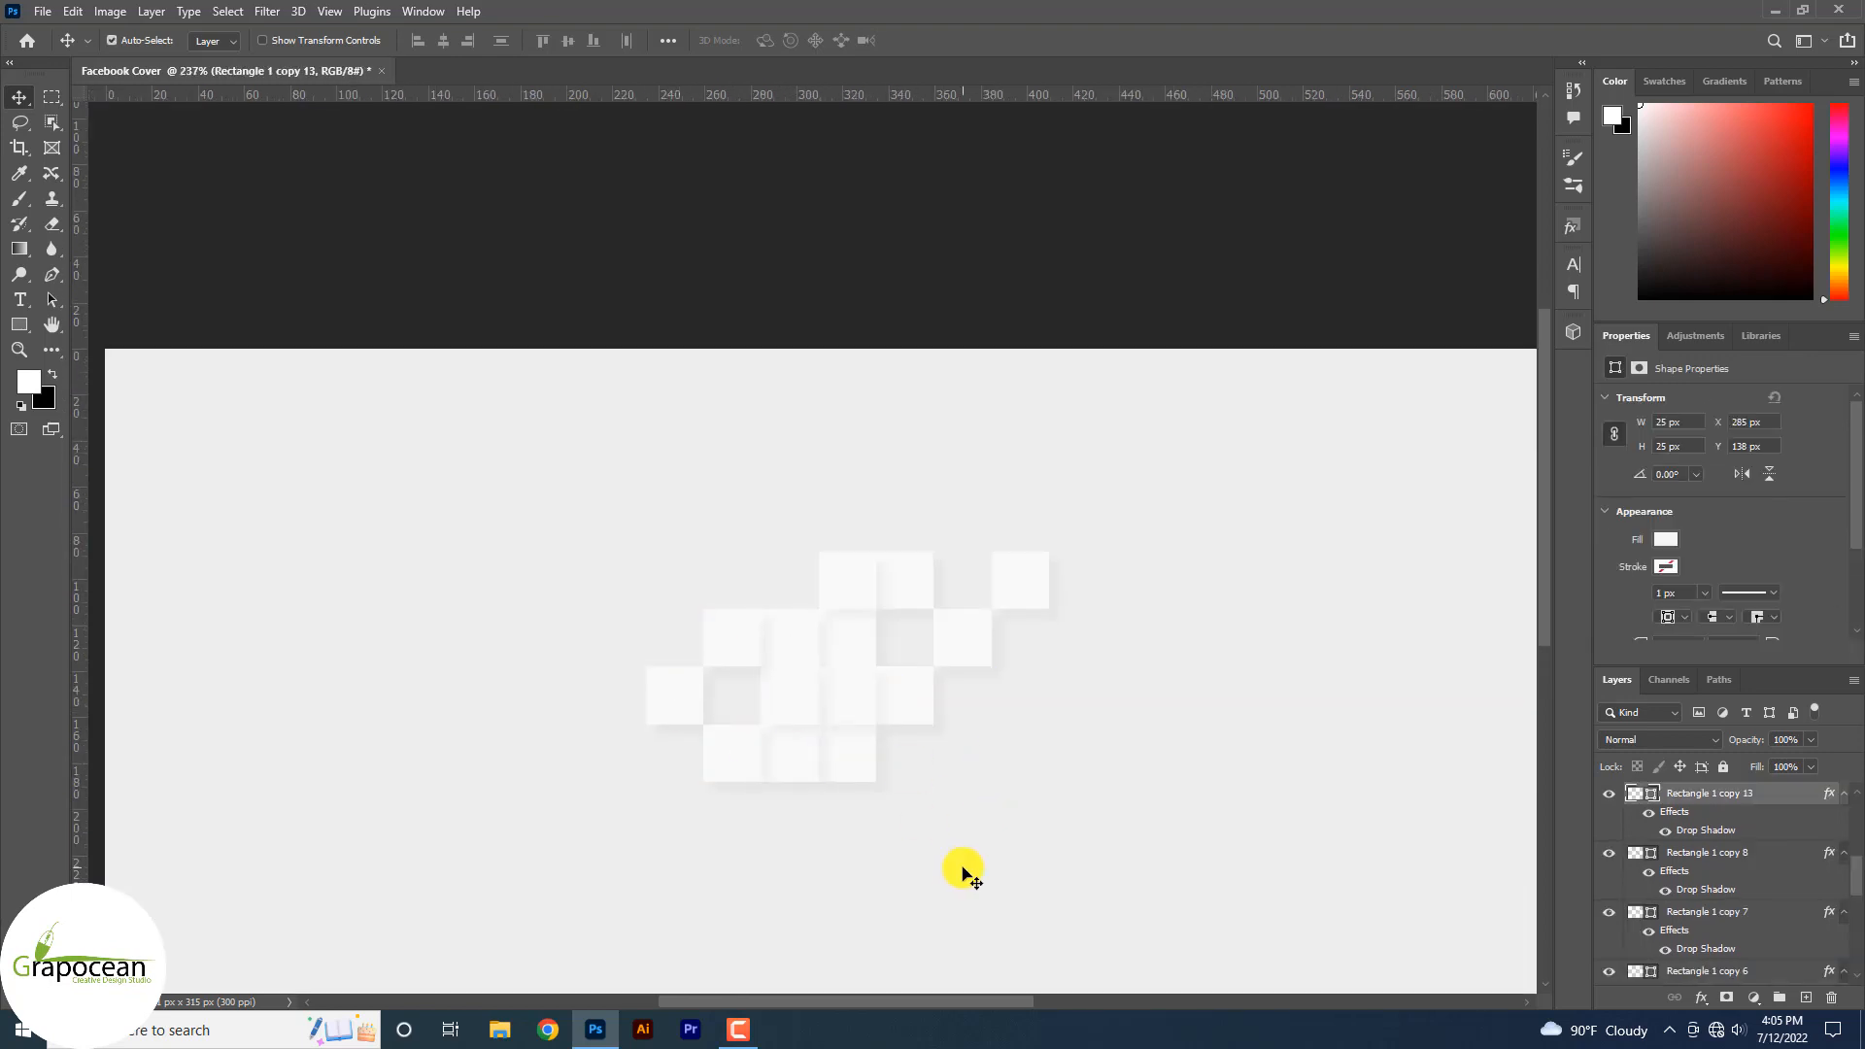
# - Undo the last square copy in the third row and extend the fourth row rightward with two more squares
pyautogui.scroll(-4, 1076, 855)
pyautogui.scroll(4, 1023, 834)
pyautogui.hotkey('ctrl', 'z')
pyautogui.scroll(-4, 807, 753)
pyautogui.scroll(3, 878, 767)
pyautogui.click(954, 688)
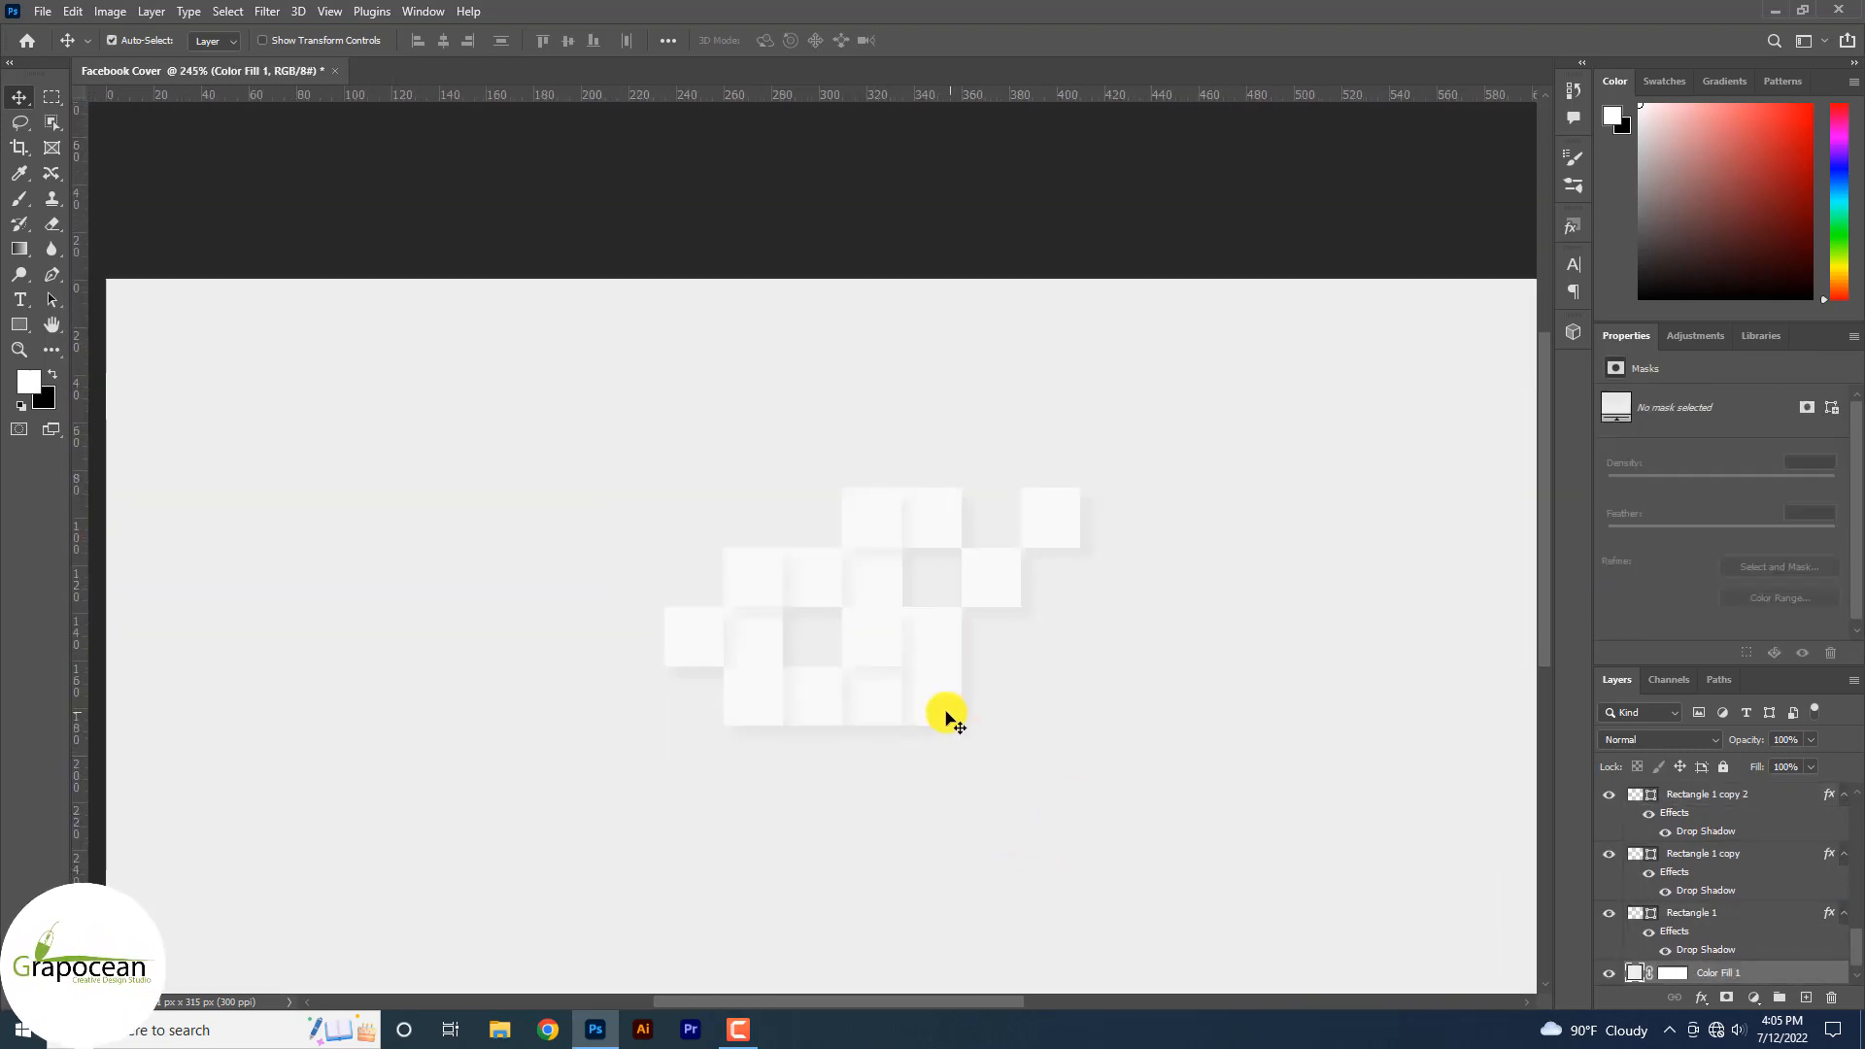
pyautogui.moveTo(946, 719); pyautogui.dragTo(1007, 716)
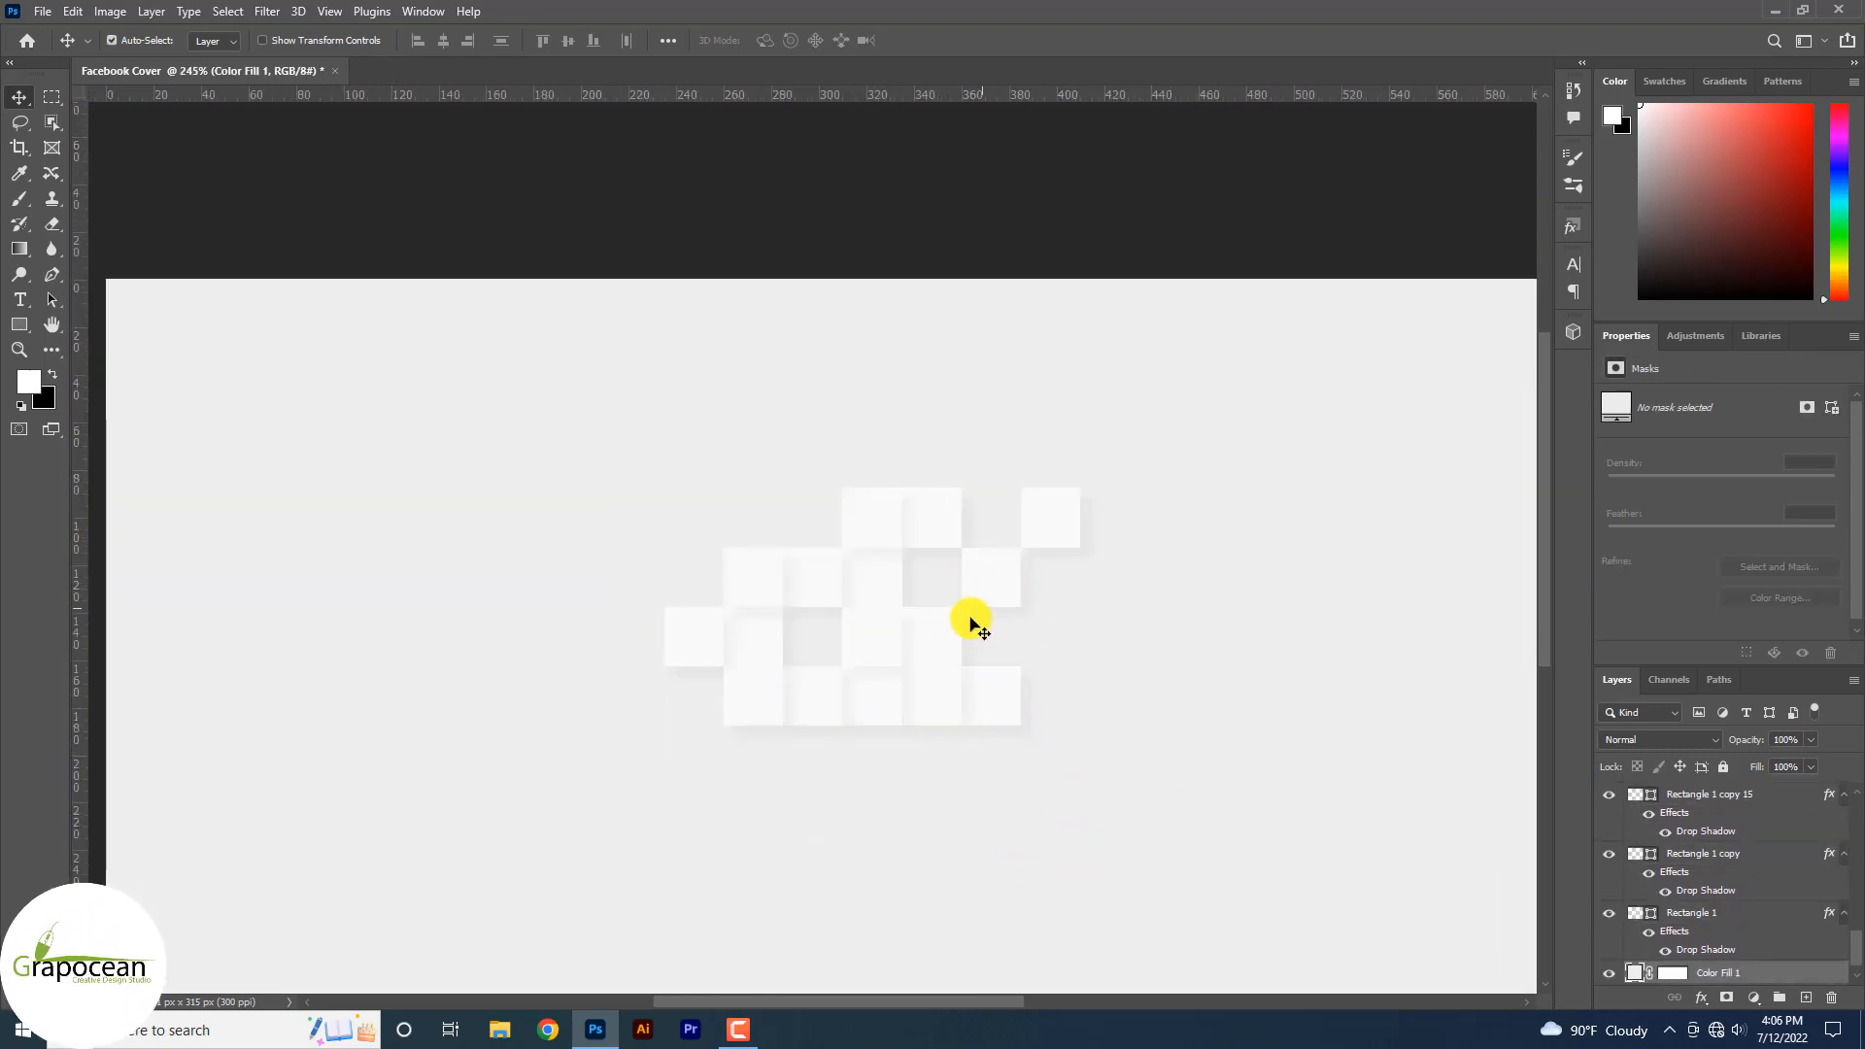
# - Try to place a third-row square beyond the pattern's lower-right end and send it backward three levels
pyautogui.moveTo(947, 627); pyautogui.dragTo(1104, 772)
pyautogui.hotkey('ctrl', '[')
pyautogui.hotkey('ctrl', '[')
pyautogui.hotkey('ctrl', '[')
pyautogui.click(1078, 652)
pyautogui.scroll(-5, 1077, 651)
pyautogui.scroll(6, 1072, 657)
pyautogui.hotkey('ctrl', 'z')
pyautogui.hotkey('ctrl', 'z')
pyautogui.hotkey('ctrl', 'z')
pyautogui.hotkey('ctrl', 'z')
# - Add square copies at the pattern's upper left, two in the first row and one above it
pyautogui.click(1111, 683)
pyautogui.scroll(-1, 1280, 717)
pyautogui.click(883, 571)
pyautogui.click(1179, 721)
pyautogui.scroll(-5, 838, 731)
pyautogui.hotkey('ctrl', 'z')
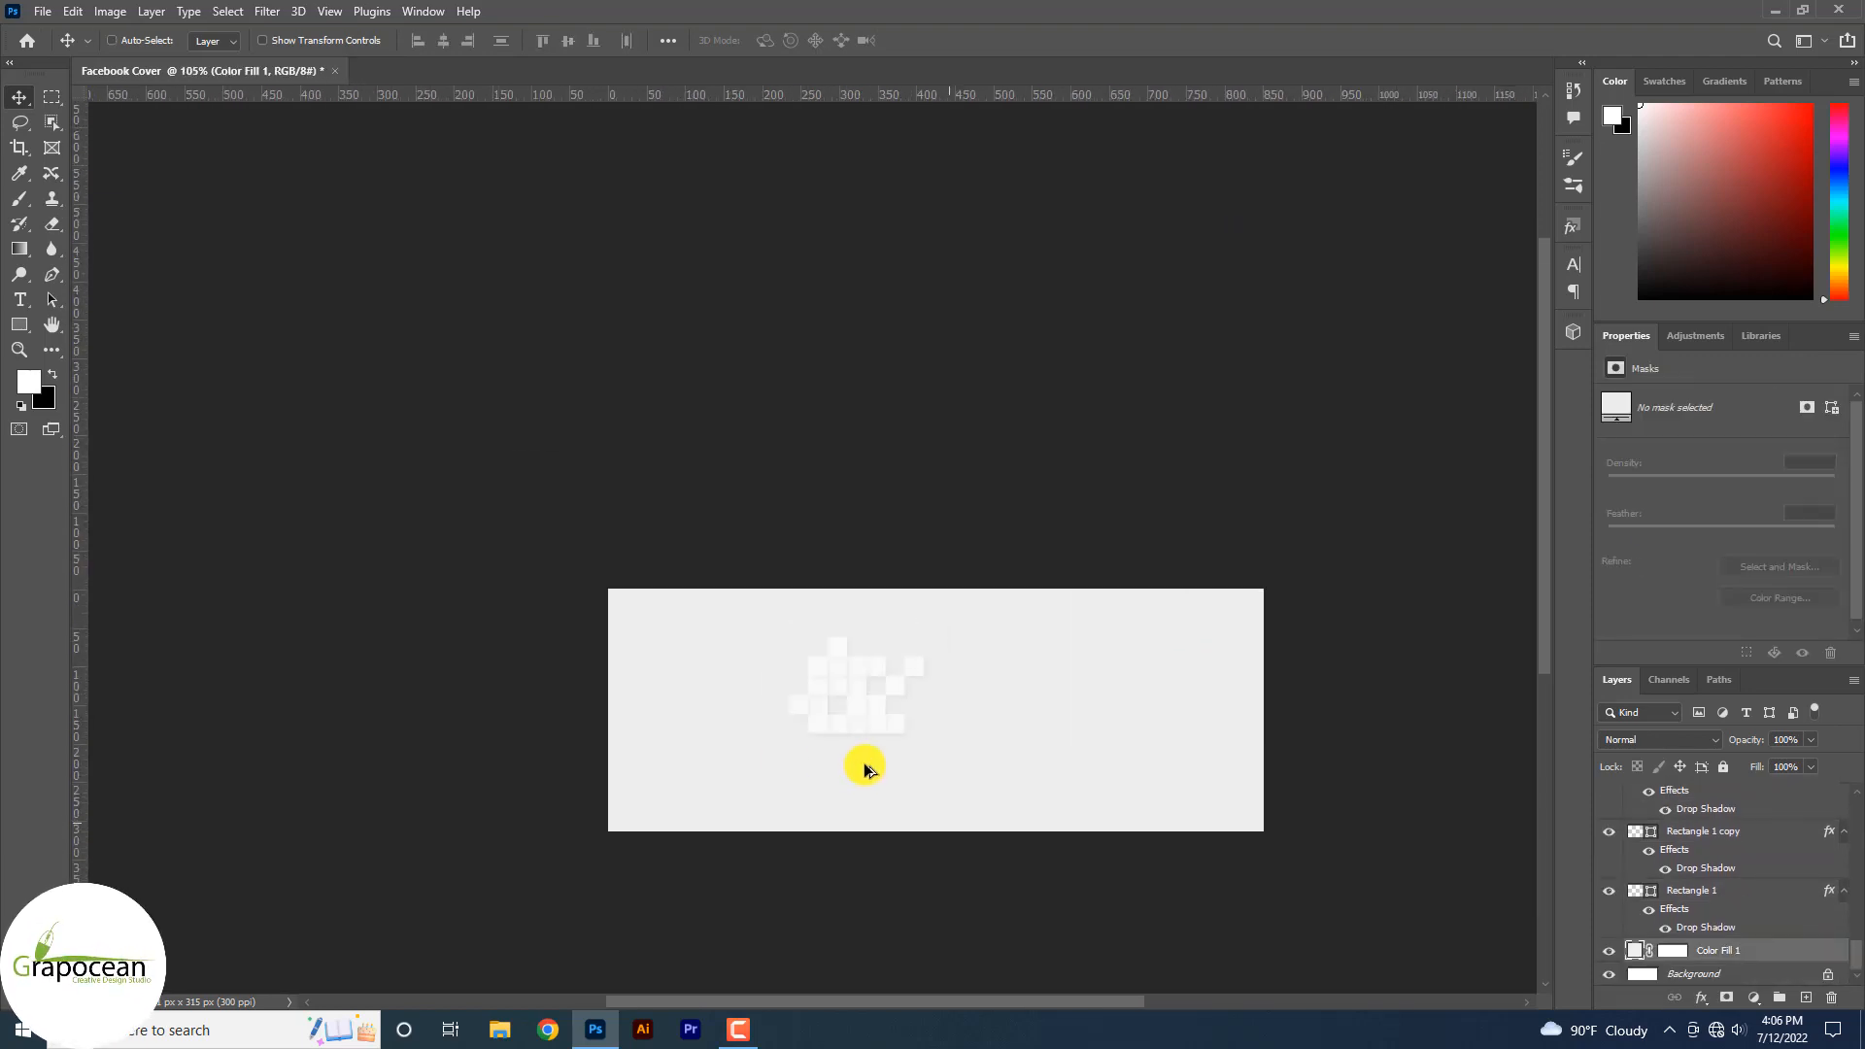
# - Select all the square layers and scale the pattern up to about 216 x 147 px
pyautogui.scroll(3, 865, 765)
pyautogui.moveTo(1856, 961); pyautogui.dragTo(1856, 807)
pyautogui.keyDown('shift'); pyautogui.click(1748, 797); pyautogui.keyUp('shift')
pyautogui.hotkey('ctrl', 't')
pyautogui.scroll(8, 939, 727)
pyautogui.moveTo(959, 679); pyautogui.dragTo(1123, 772)
pyautogui.press('Return')
pyautogui.scroll(-8, 1017, 693)
pyautogui.scroll(-2, 1038, 717)
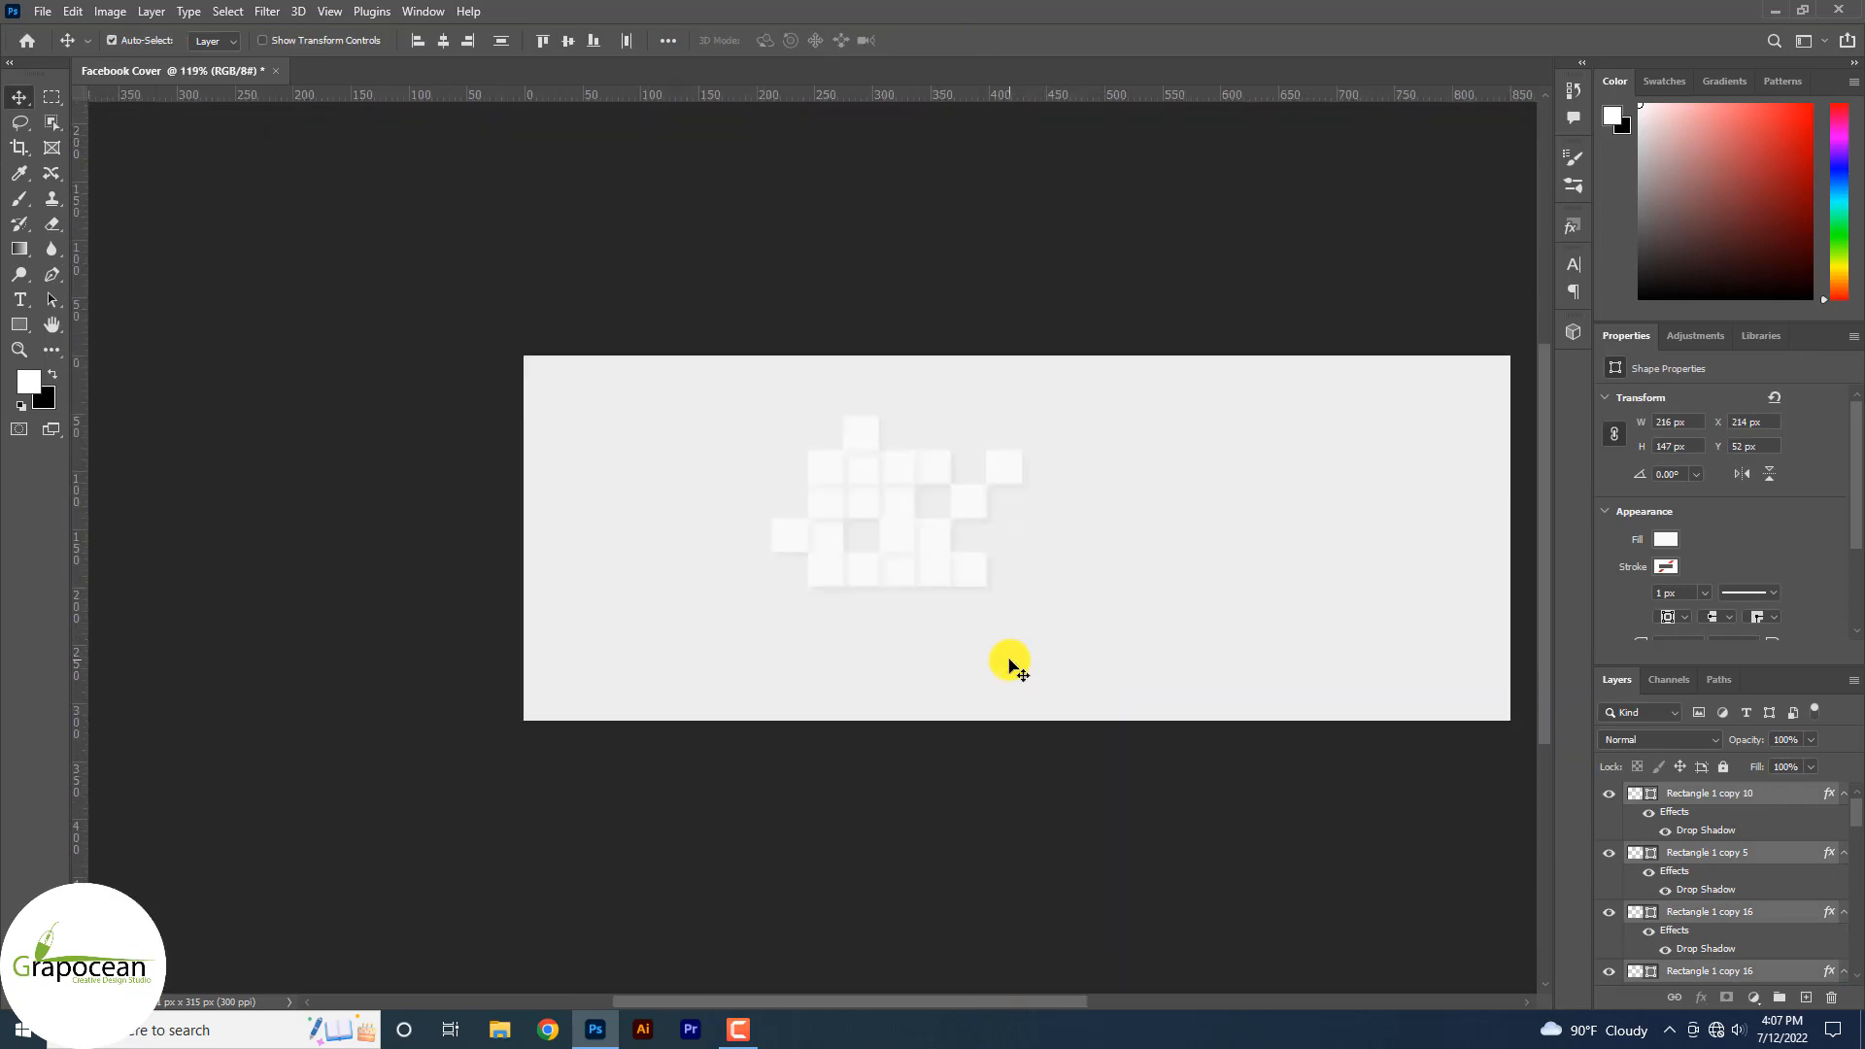
# - Enlarge the whole square pattern further to about 299 x 204 px
pyautogui.hotkey('ctrl', 't')
pyautogui.scroll(7, 1000, 595)
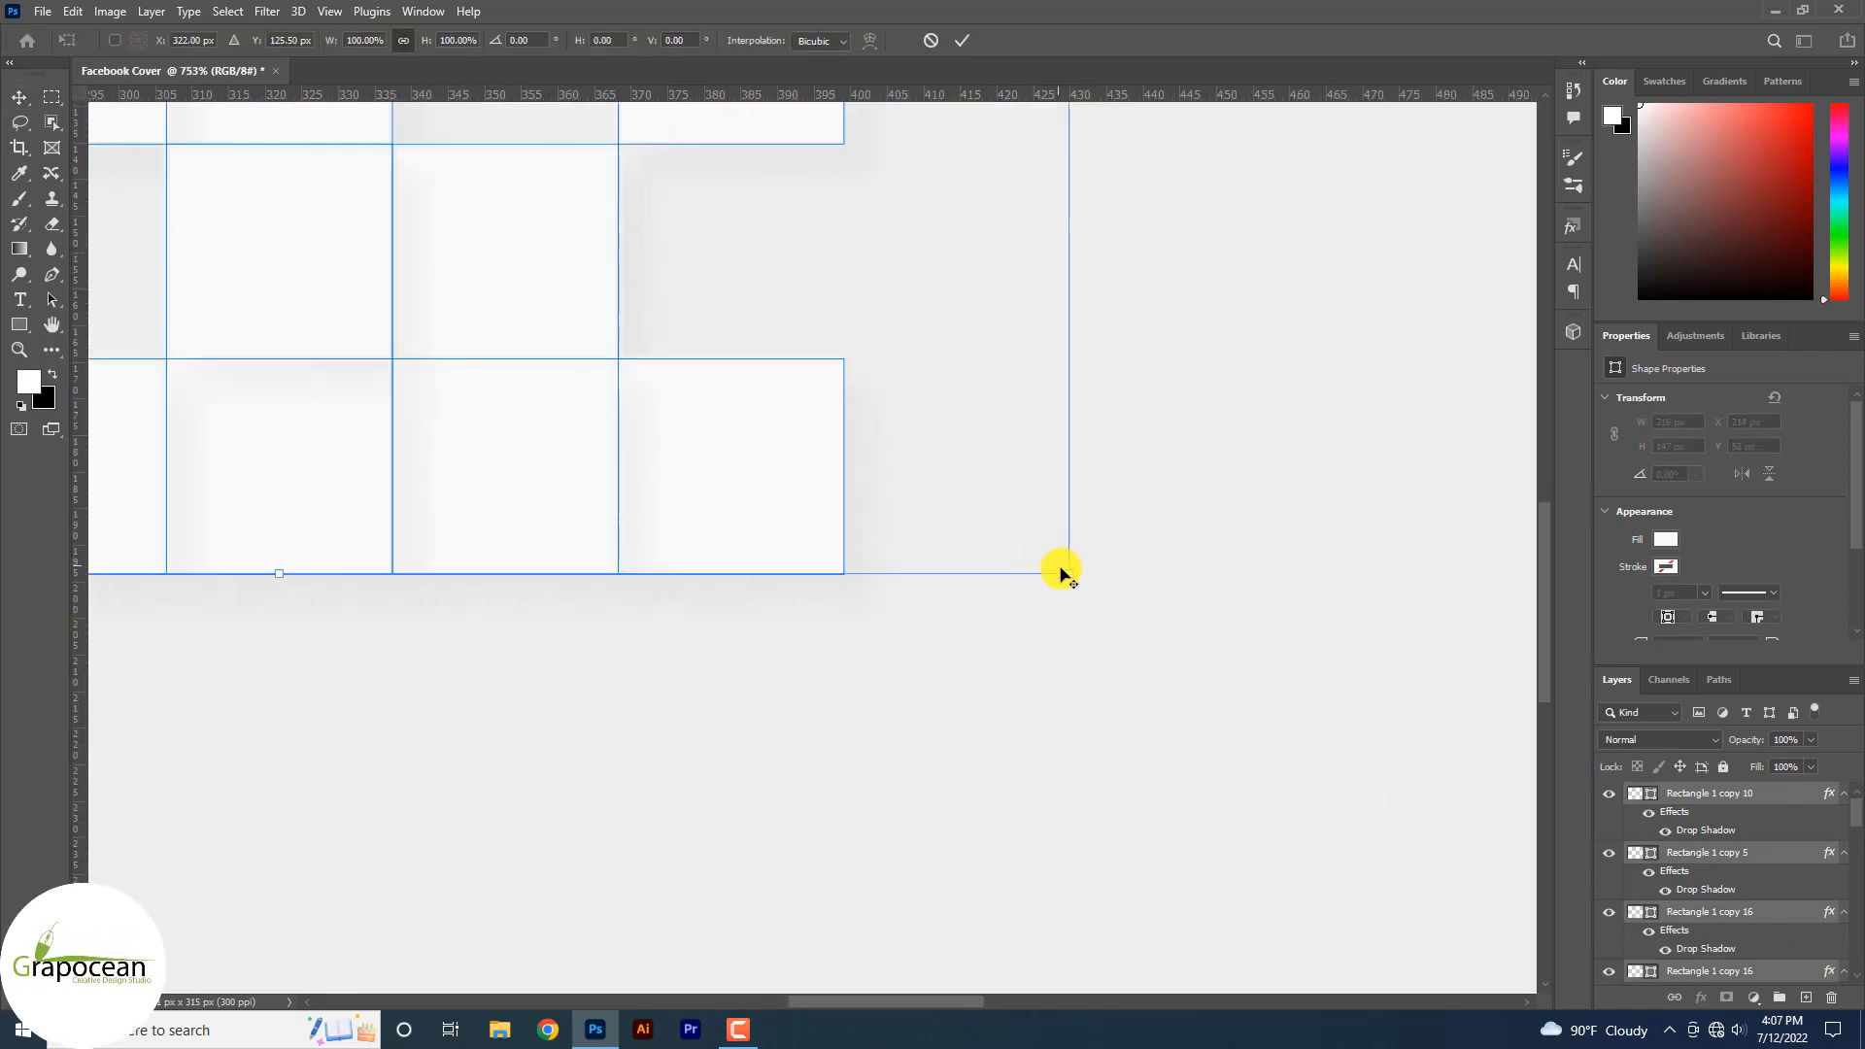
pyautogui.moveTo(1067, 578); pyautogui.dragTo(1392, 766)
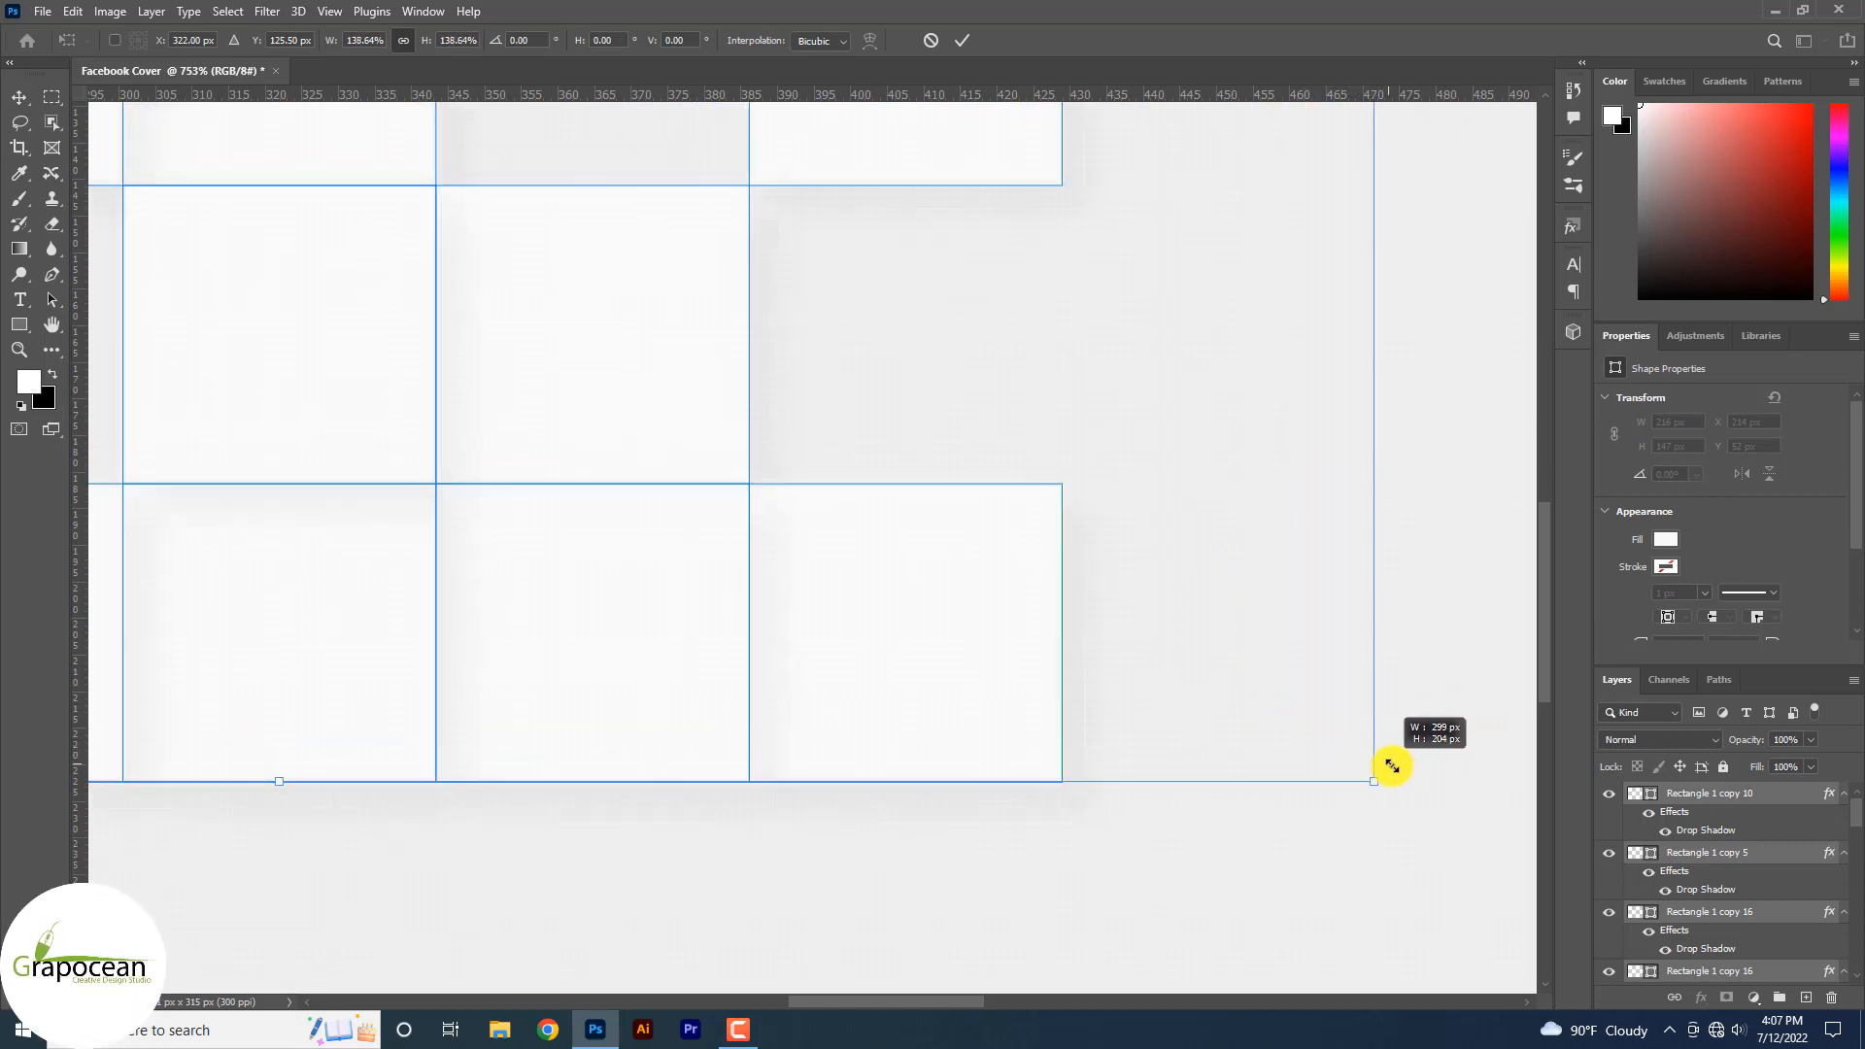
pyautogui.click(956, 44)
pyautogui.scroll(-10, 990, 488)
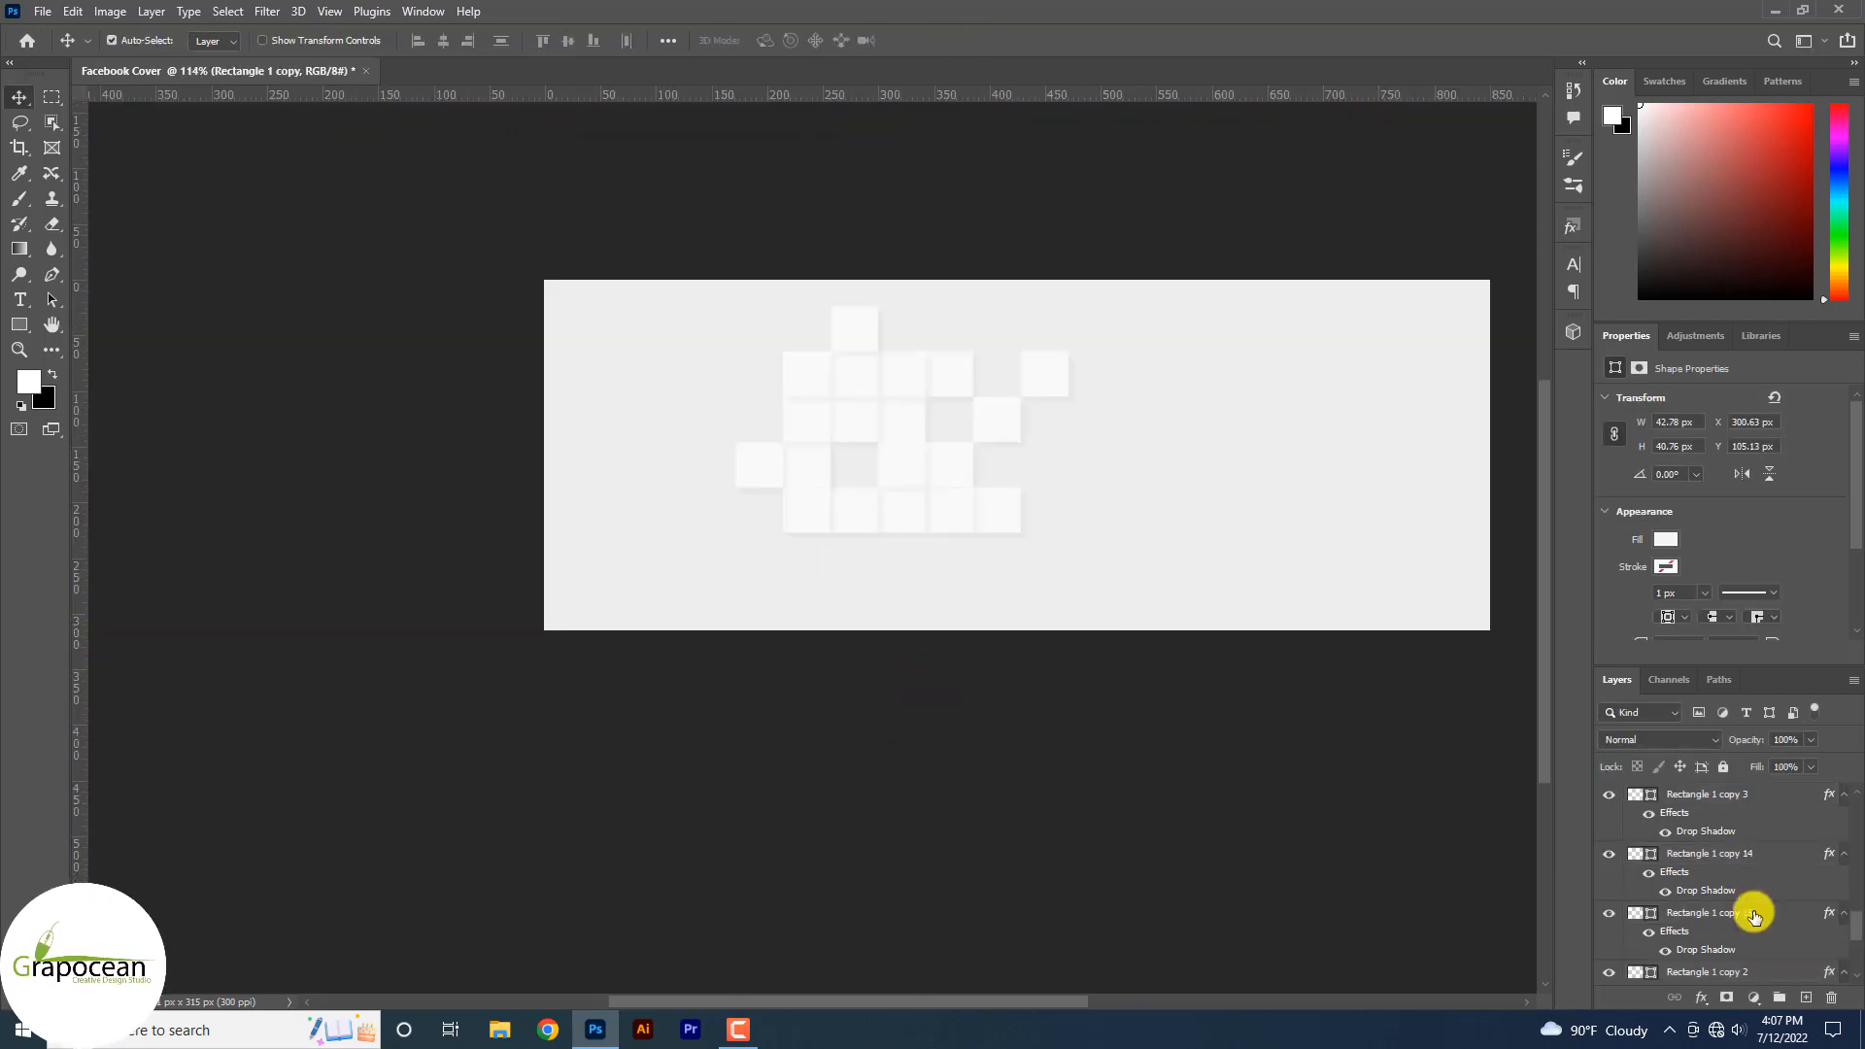
# - Lower the opacity of several selected square layers to about 29%
pyautogui.keyDown('shift'); pyautogui.click(1752, 912); pyautogui.keyUp('shift')
pyautogui.click(1811, 740)
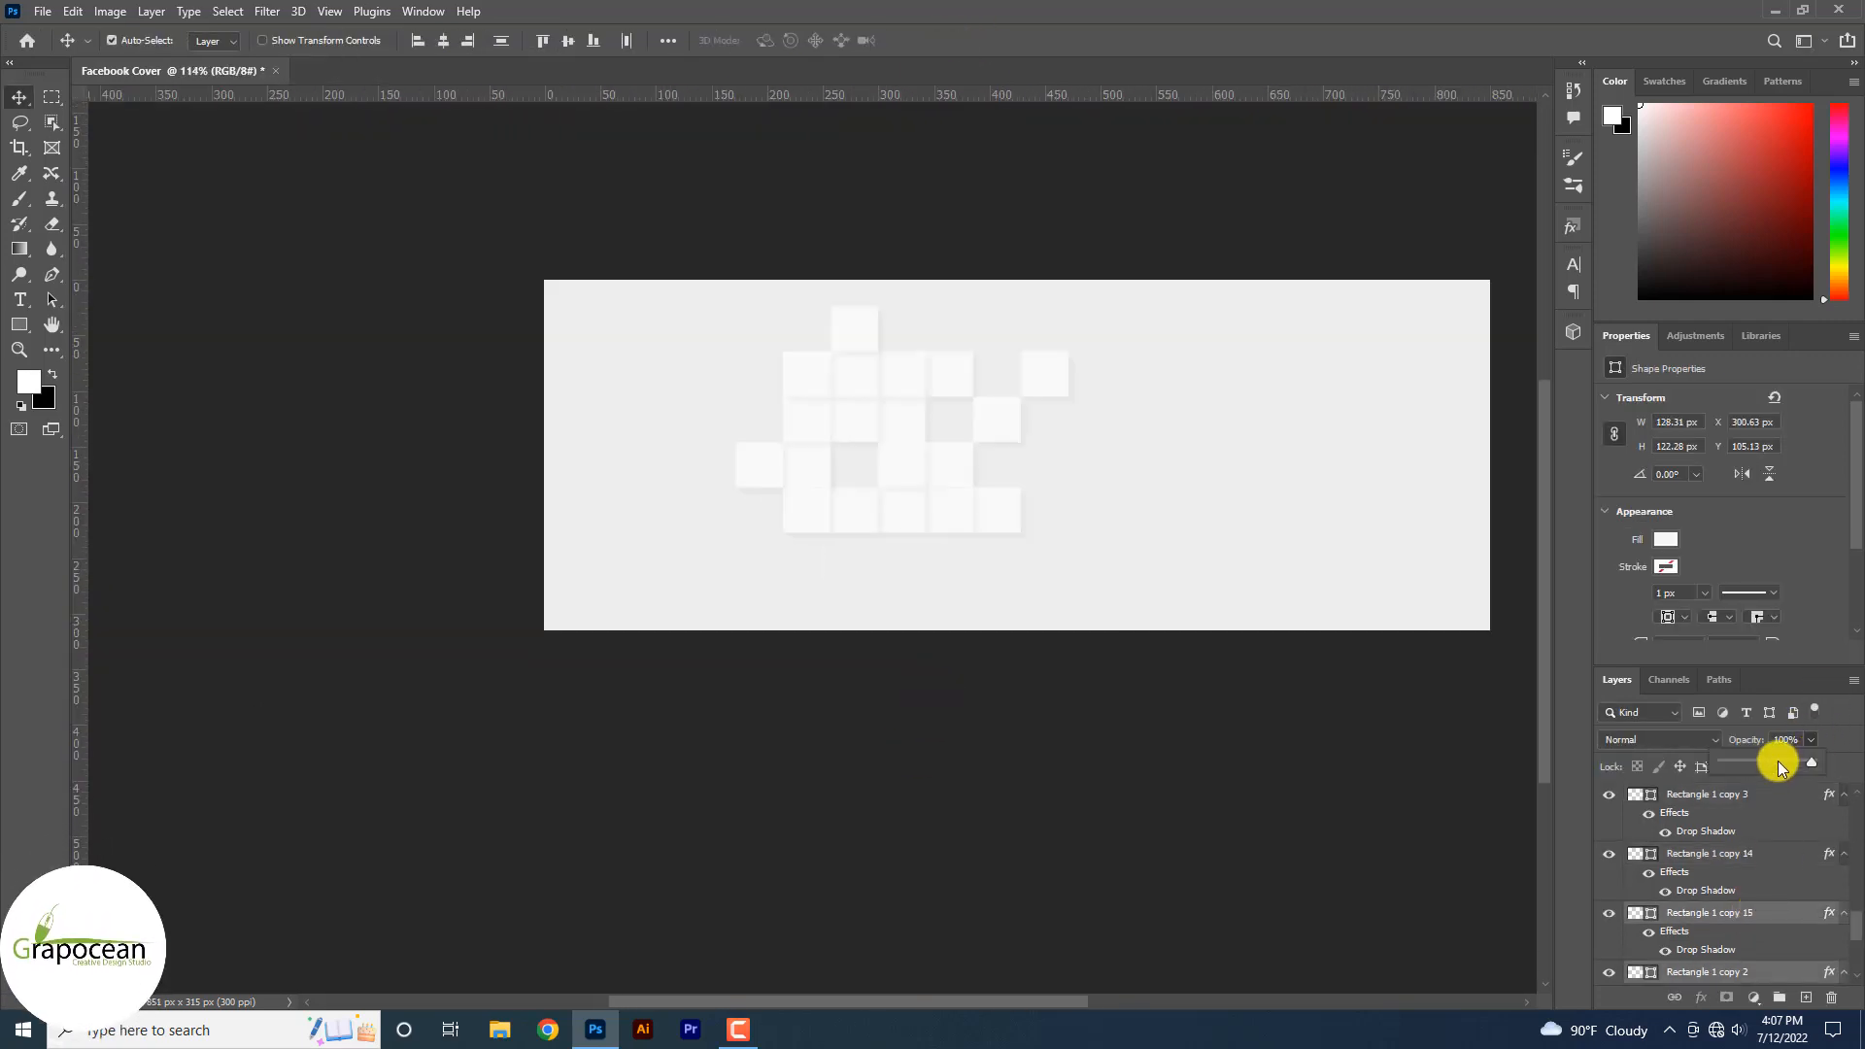
pyautogui.moveTo(1758, 763); pyautogui.dragTo(1744, 769)
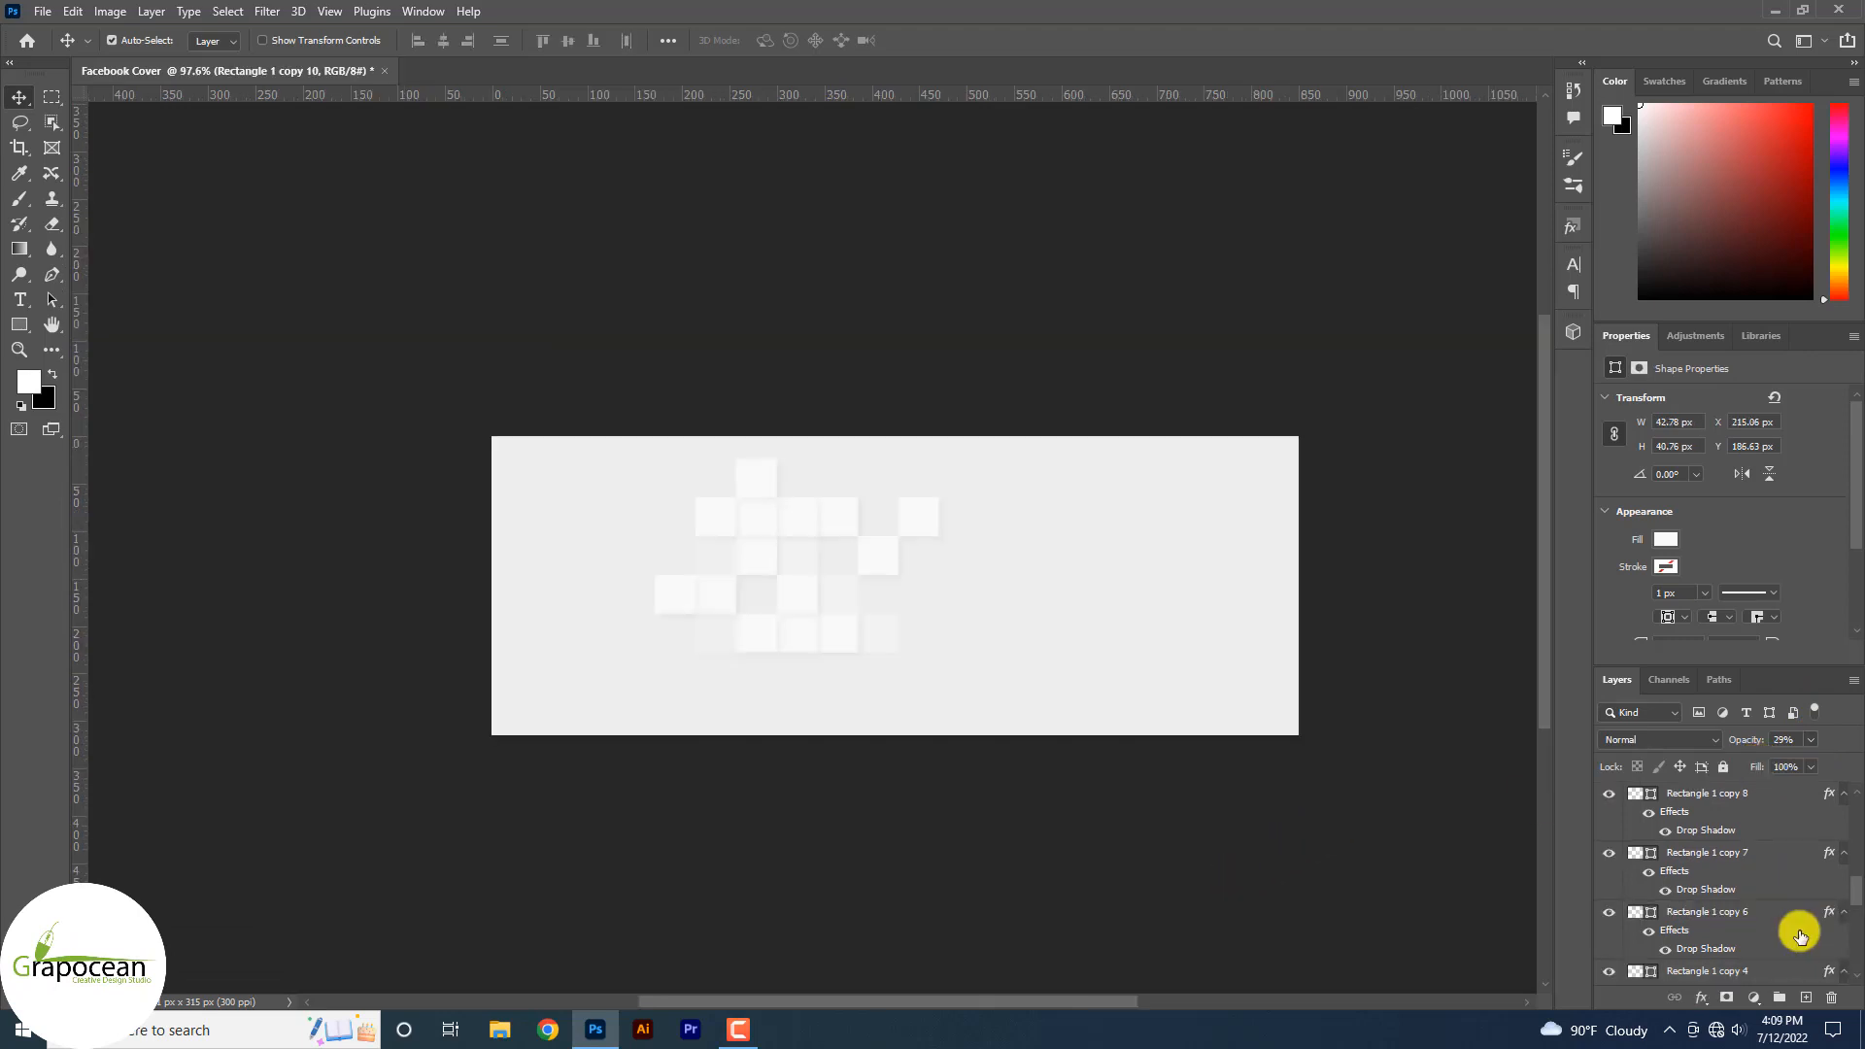
# - Select all the square layers and move the pattern into the canvas's top-left corner, at X 0 and Y 0
pyautogui.keyDown('shift'); pyautogui.click(1696, 895); pyautogui.keyUp('shift')
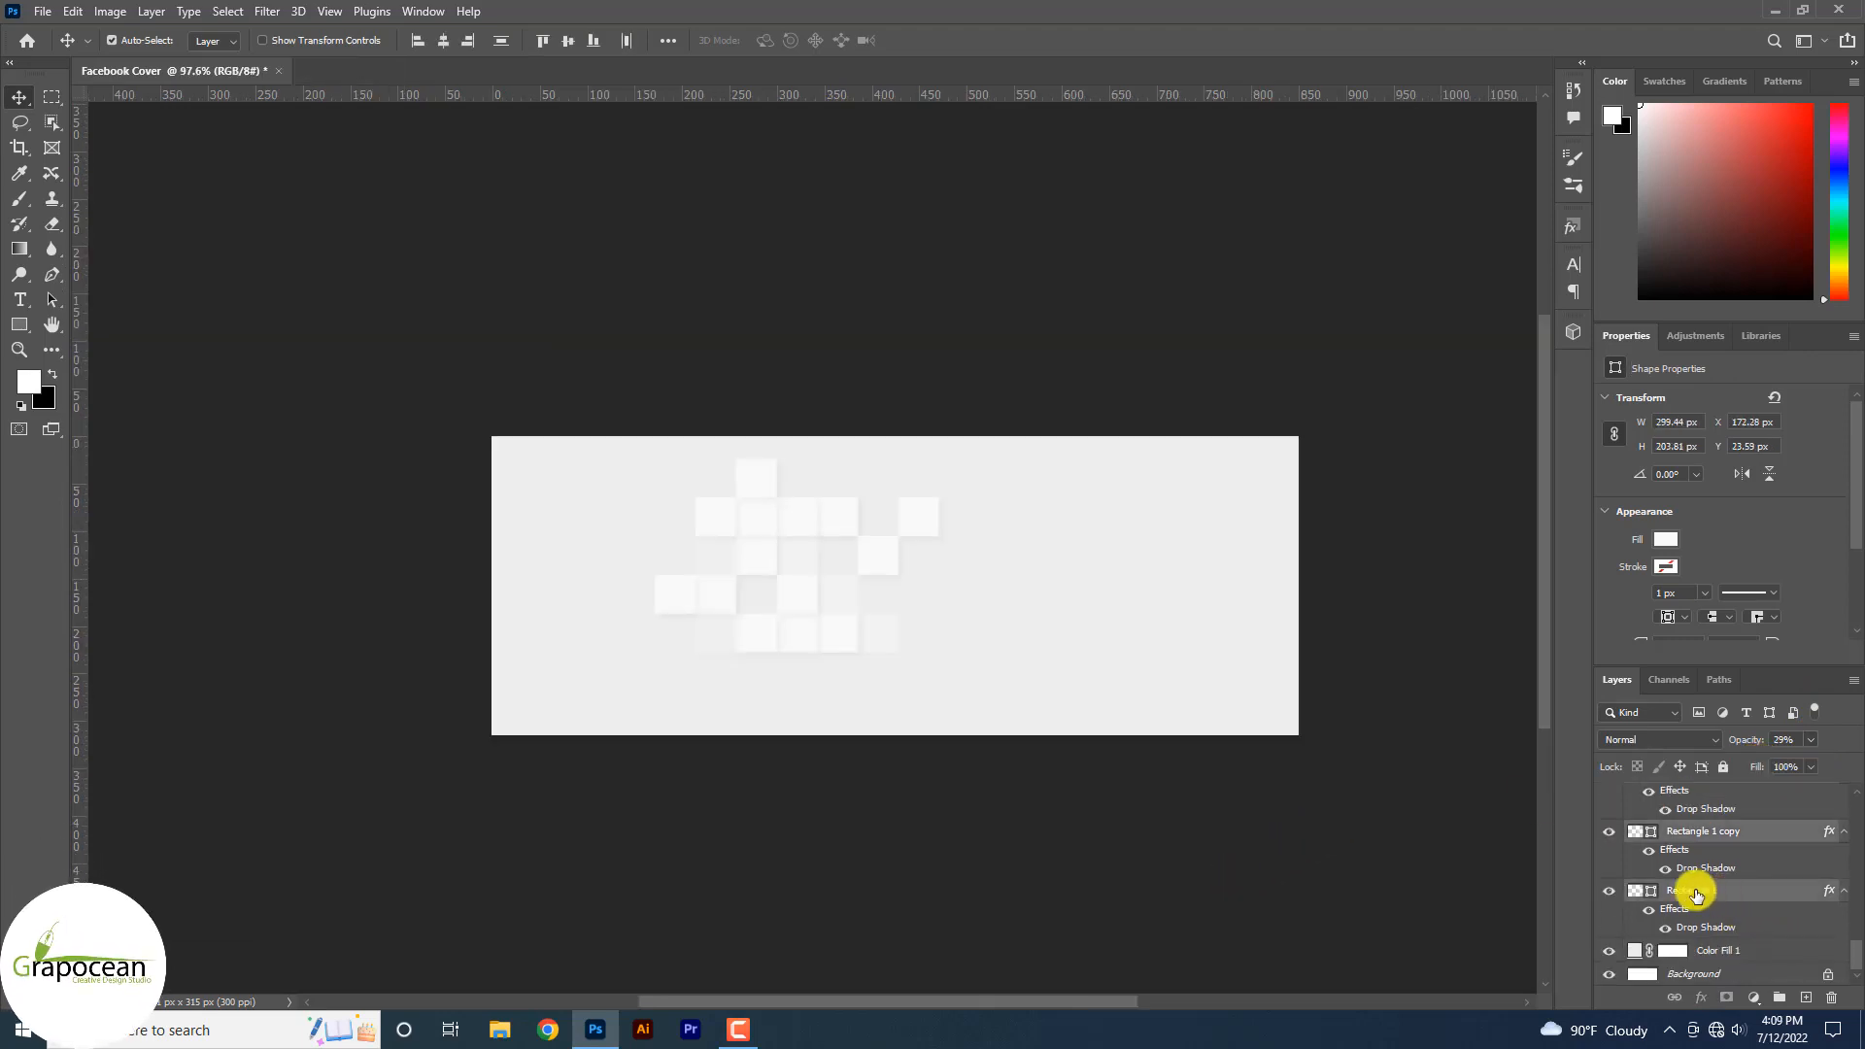
pyautogui.hotkey('ctrl', 't')
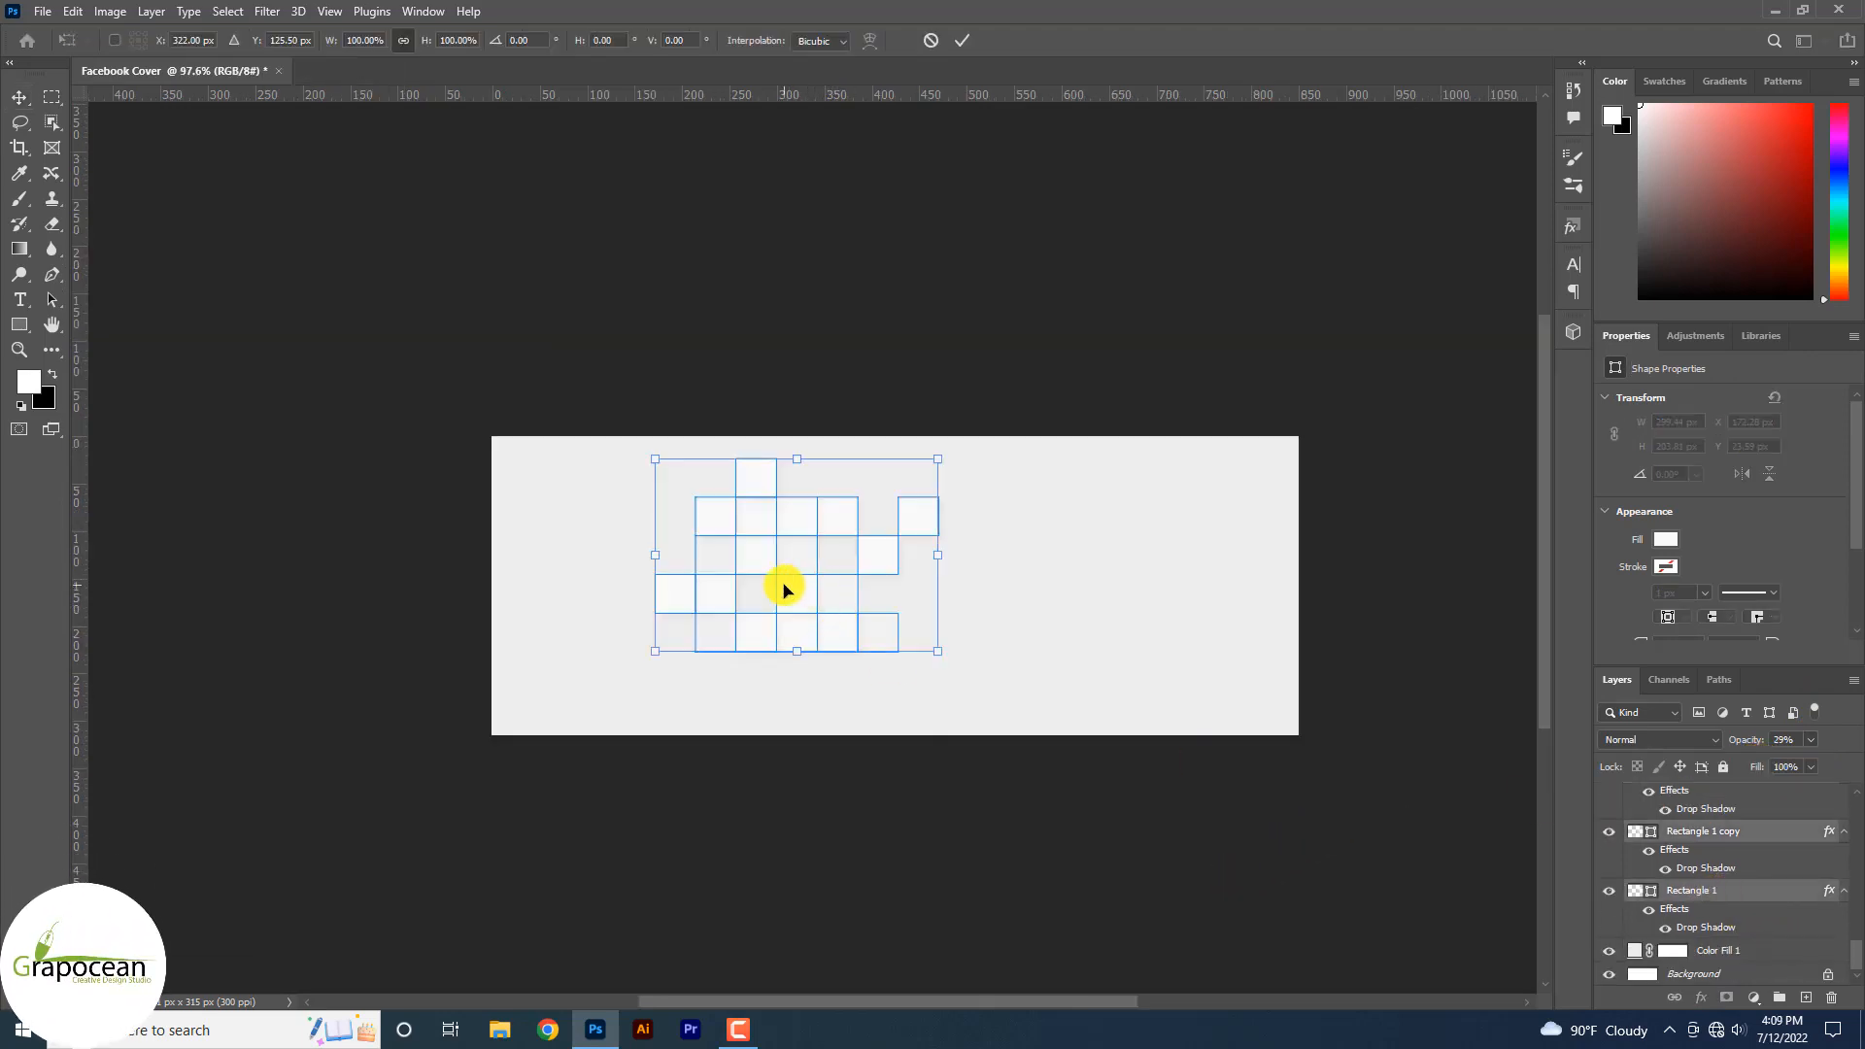
pyautogui.moveTo(785, 588); pyautogui.dragTo(627, 569)
pyautogui.click(961, 40)
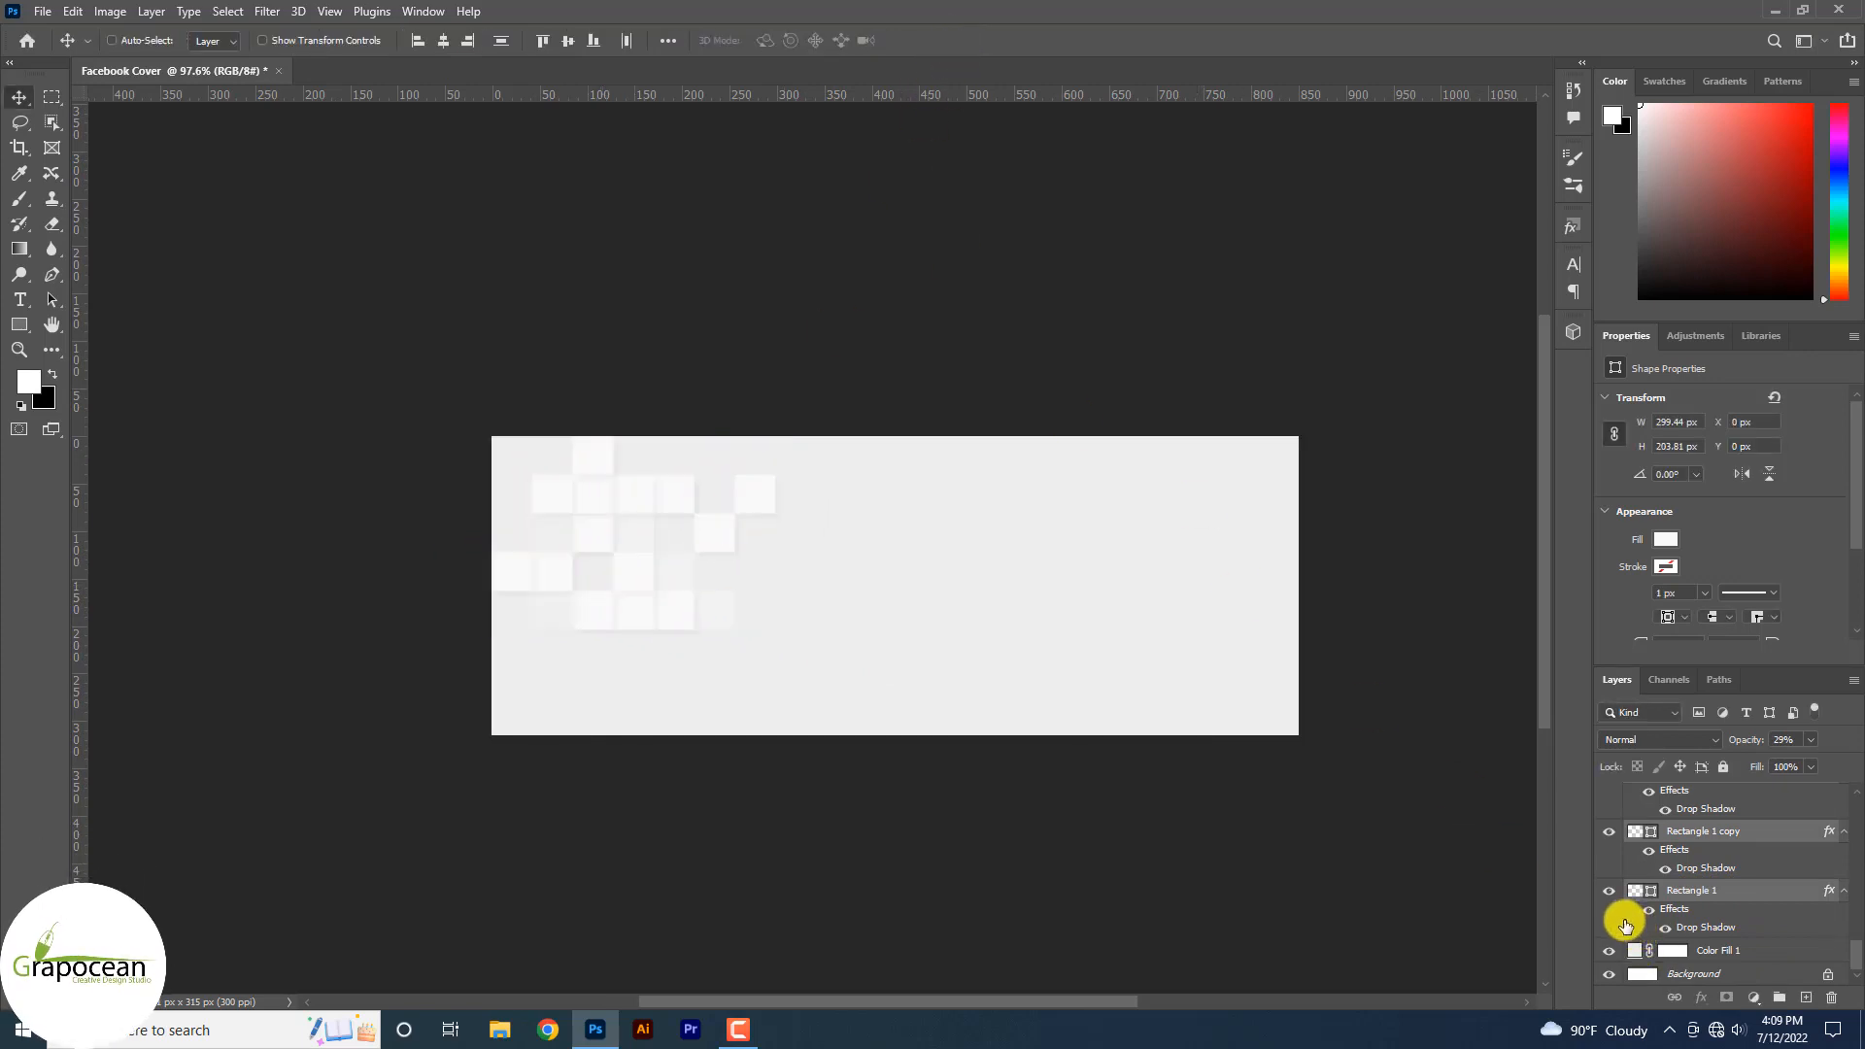
# - Combine all the selected square layers into a single group, keeping the pattern in the corner
pyautogui.hotkey('ctrl', 'g')
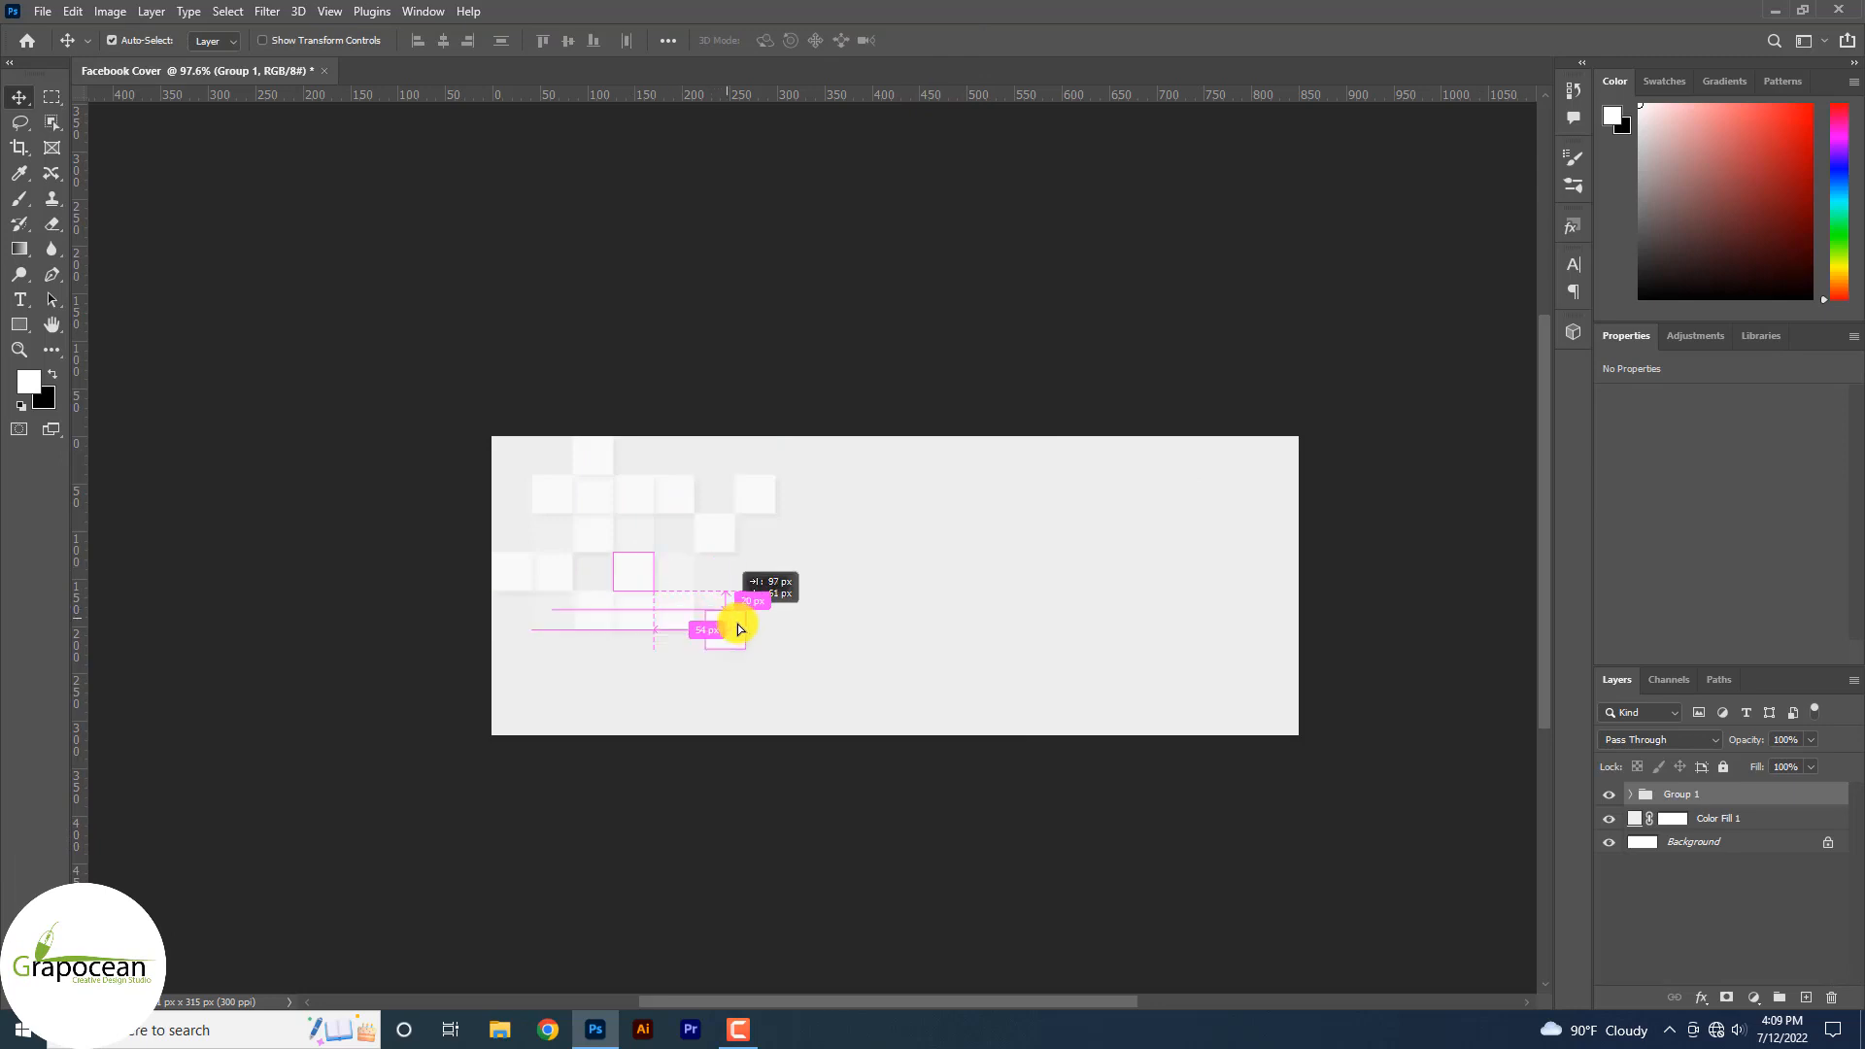
pyautogui.moveTo(737, 630); pyautogui.dragTo(854, 699)
pyautogui.hotkey('ctrl', 'z')
pyautogui.click(1631, 793)
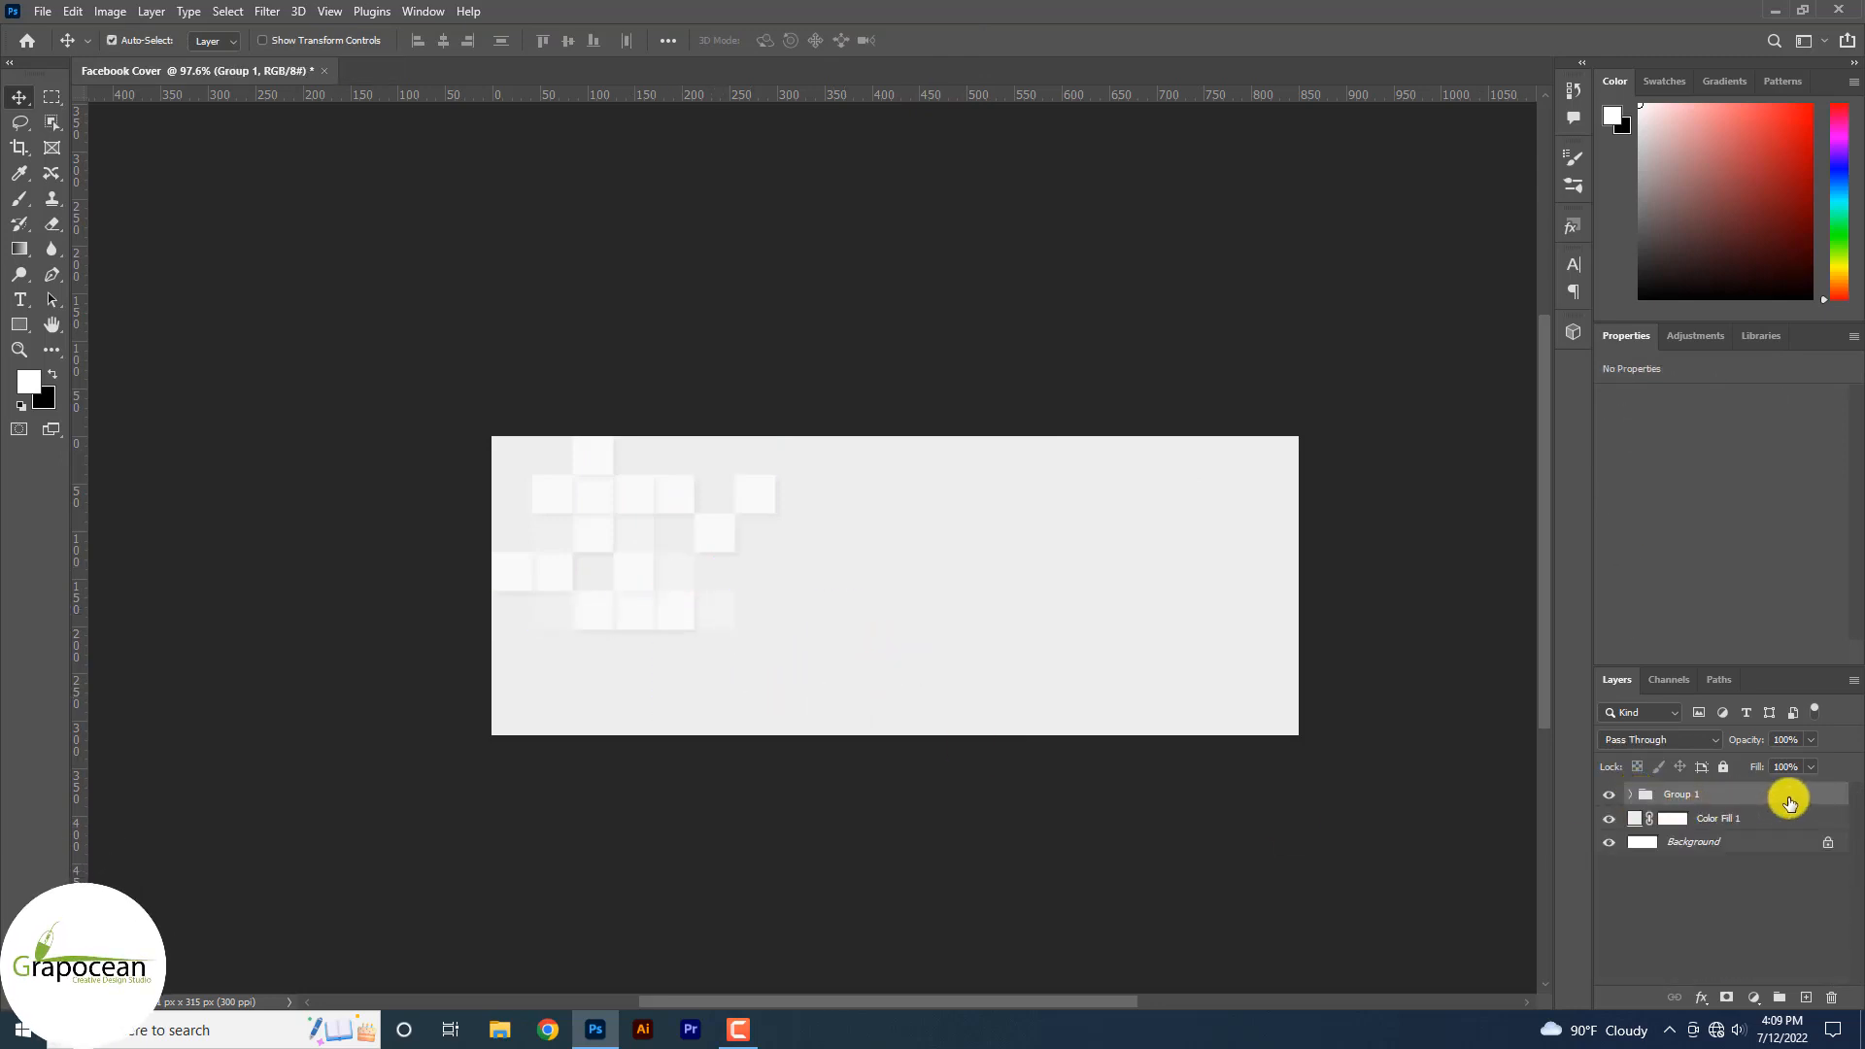
# - Duplicate the square group, flip the copy horizontally and vertically, and place it at the canvas's lower edge, right of the original
pyautogui.moveTo(1790, 801); pyautogui.dragTo(1806, 997)
pyautogui.hotkey('ctrl', 't')
pyautogui.moveTo(727, 549); pyautogui.dragTo(940, 623)
pyautogui.moveTo(1057, 720); pyautogui.dragTo(682, 508)
pyautogui.moveTo(832, 695)
pyautogui.mouseDown()
pyautogui.moveTo(833, 714)
pyautogui.moveTo(861, 699)
pyautogui.moveTo(845, 720)
pyautogui.moveTo(815, 699)
pyautogui.mouseUp()
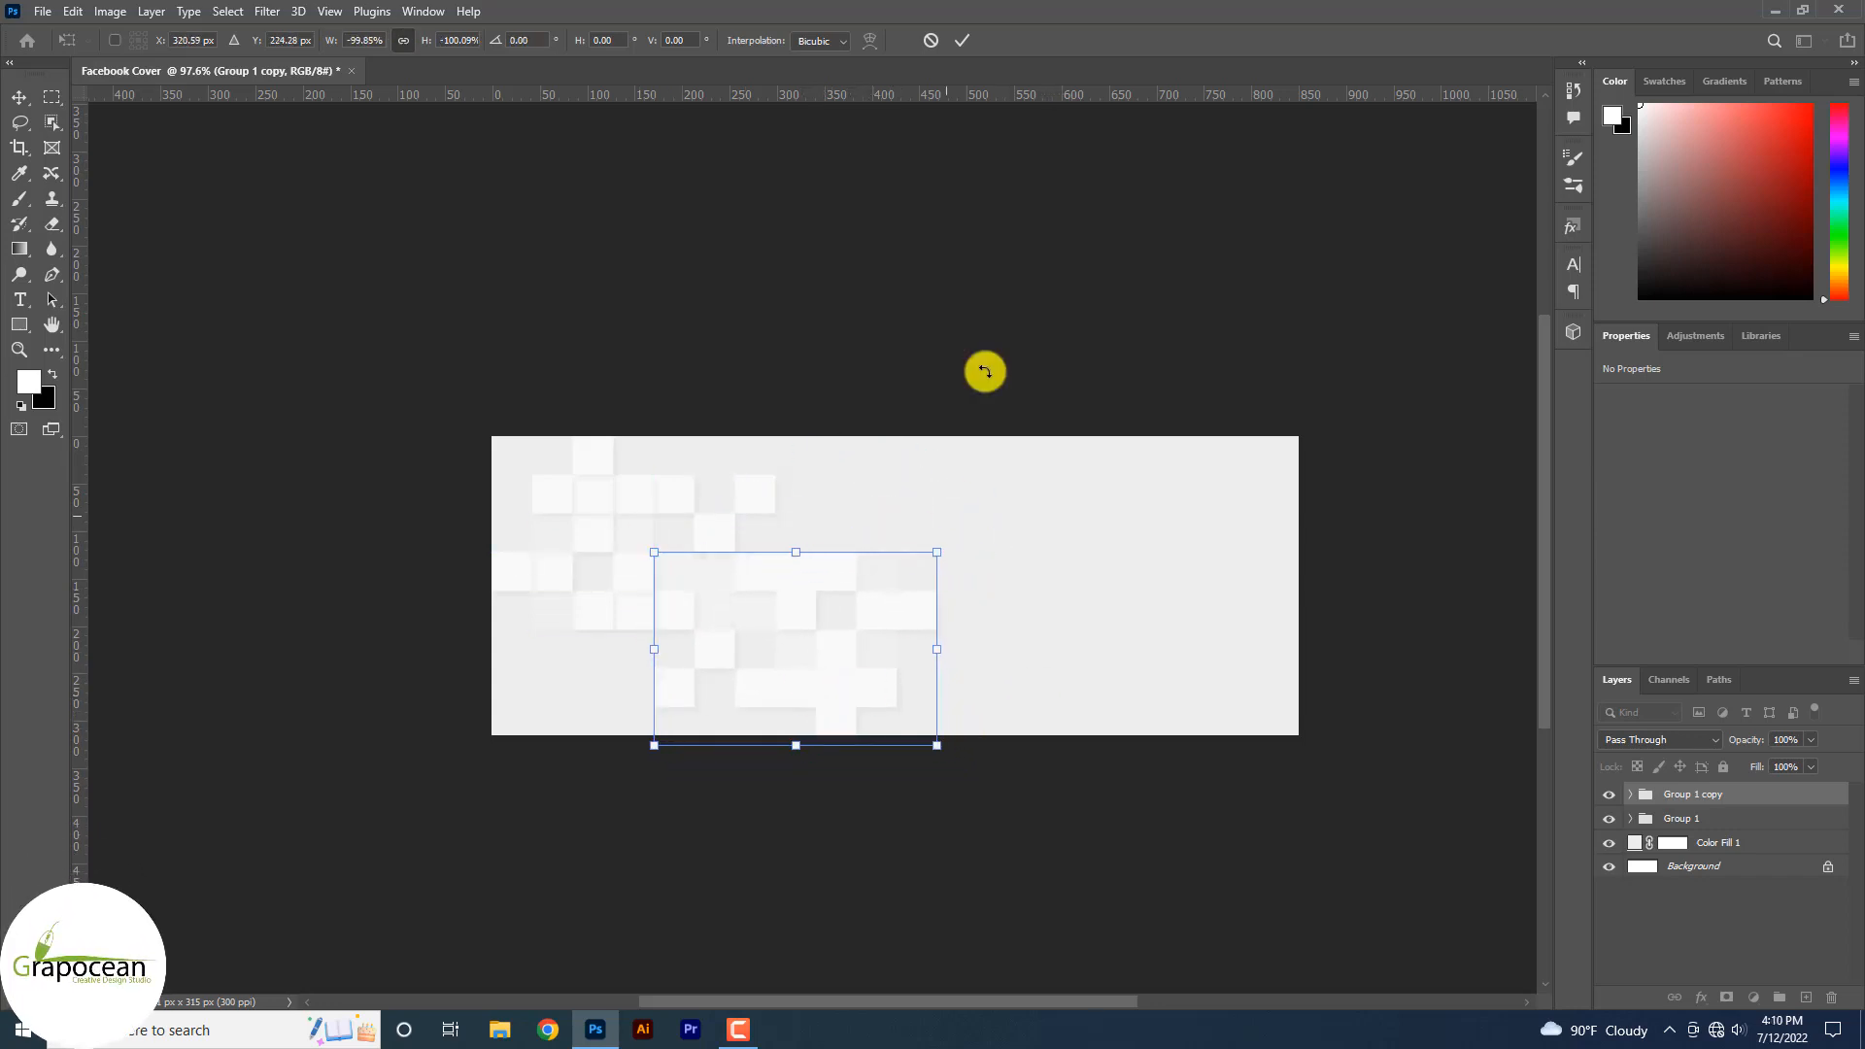
pyautogui.click(963, 43)
# - Duplicate the flipped group and move the copy up and to the right, across the canvas's top edge
pyautogui.moveTo(1799, 794); pyautogui.dragTo(1805, 998)
pyautogui.hotkey('ctrl', 't')
pyautogui.moveTo(811, 637); pyautogui.dragTo(877, 524)
pyautogui.press('Return')
# - Try lowering the opacity of the three square groups together to 63%
pyautogui.scroll(7, 1068, 529)
pyautogui.keyDown('shift'); pyautogui.click(1739, 841); pyautogui.keyUp('shift')
pyautogui.scroll(-5, 874, 843)
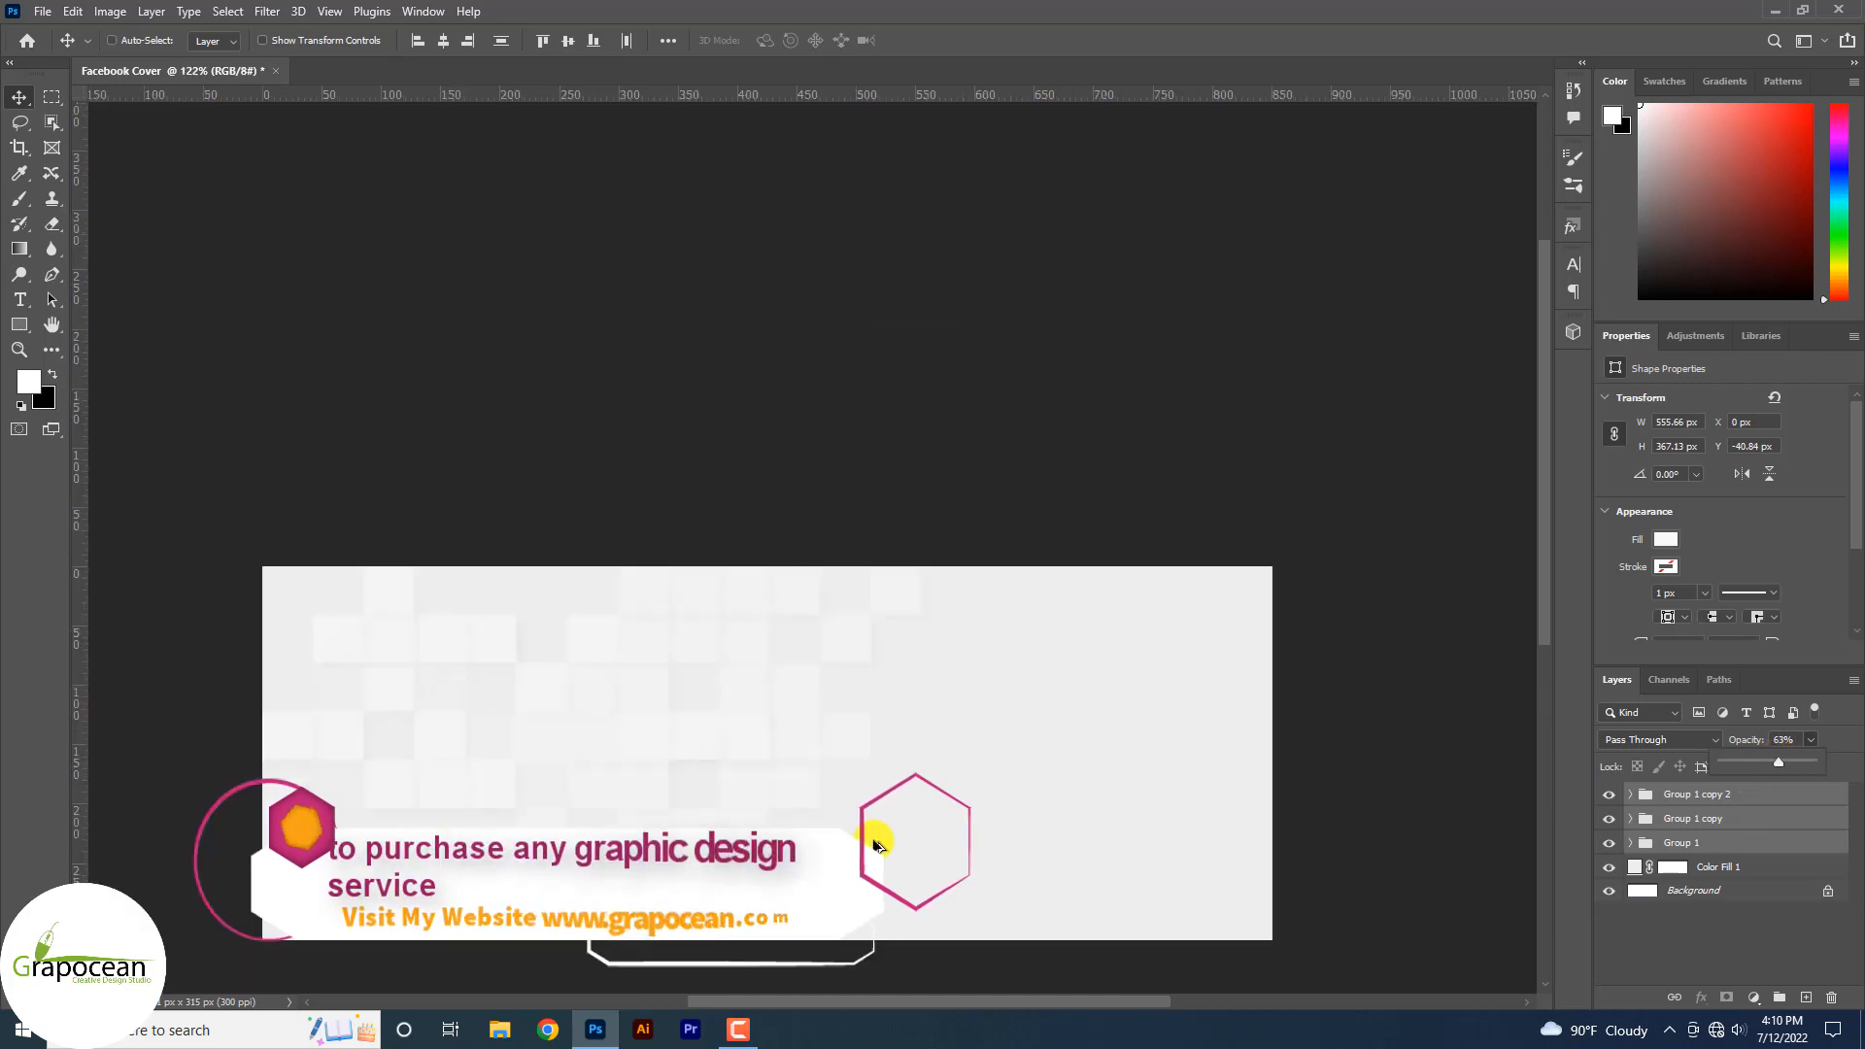
# - Restore the three square groups to 100% opacity, one group at a time
pyautogui.hotkey('alt', '[')
pyautogui.hotkey('alt', '[')
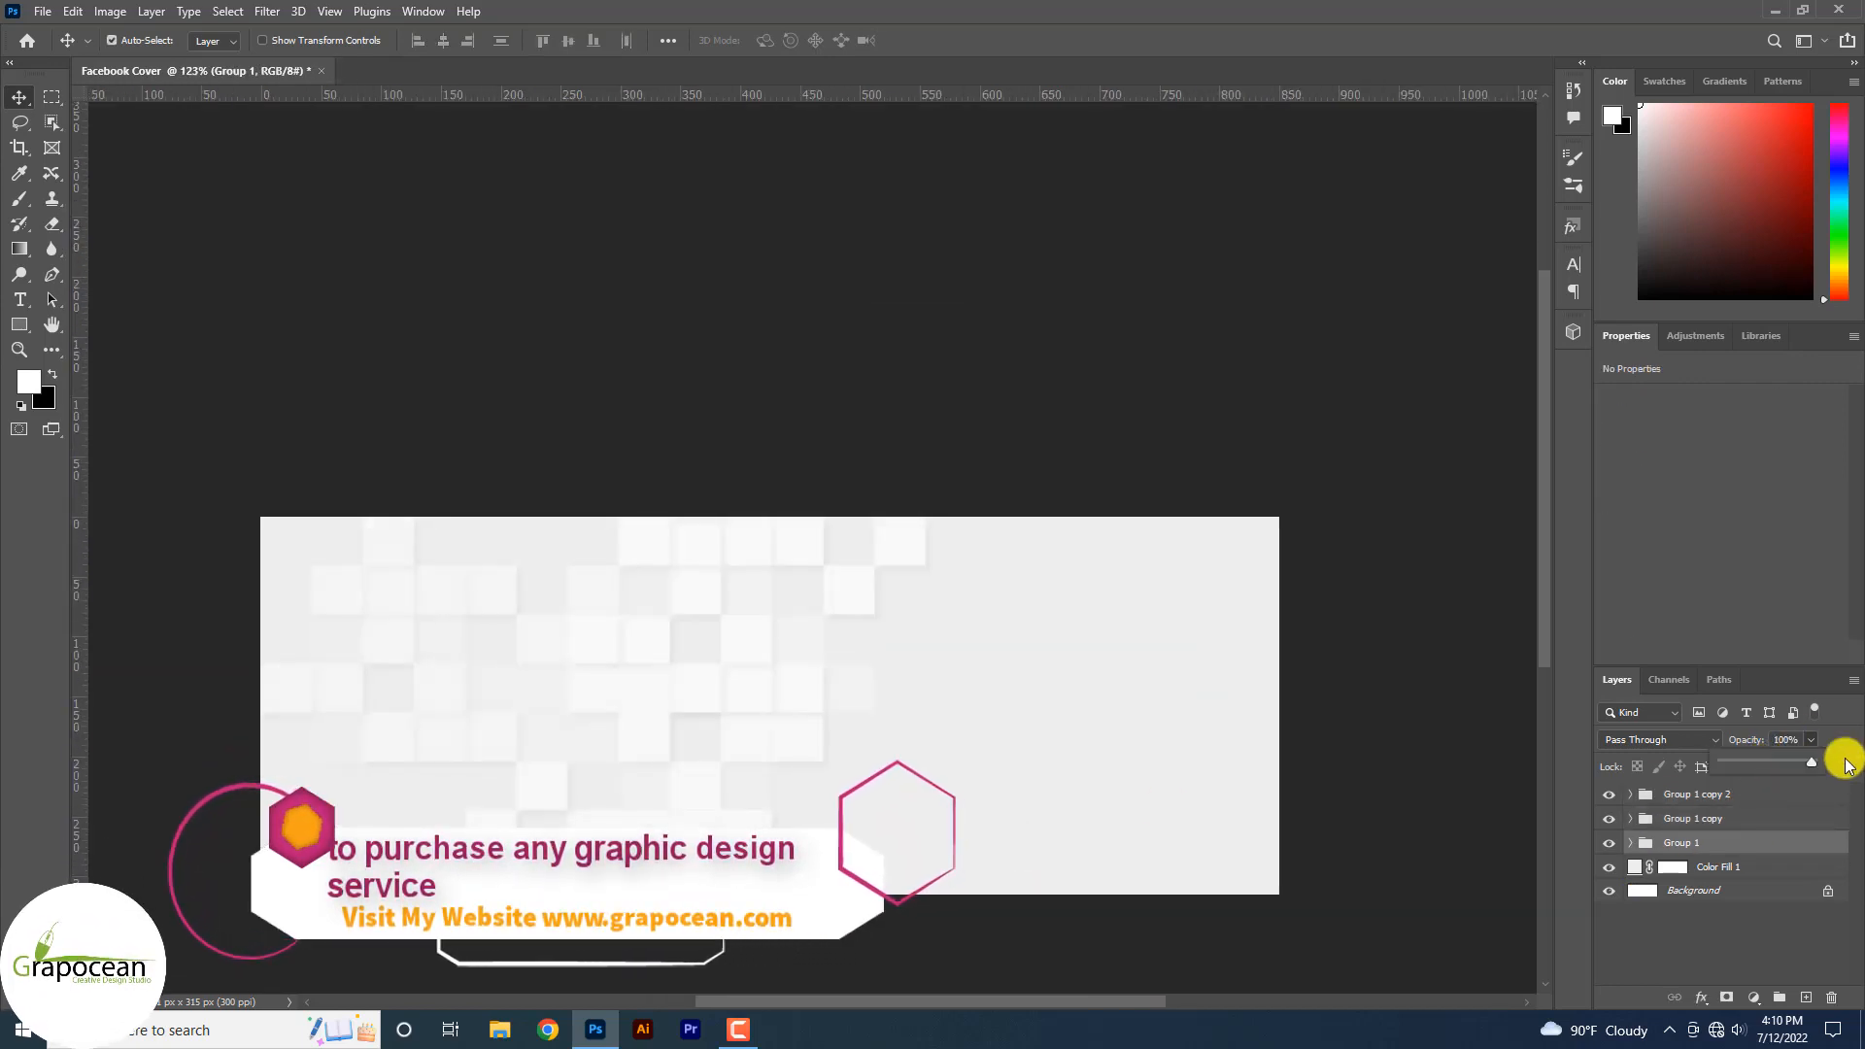
pyautogui.click(1359, 765)
pyautogui.scroll(-5, 1276, 759)
pyautogui.scroll(4, 1119, 825)
pyautogui.scroll(1, 1082, 787)
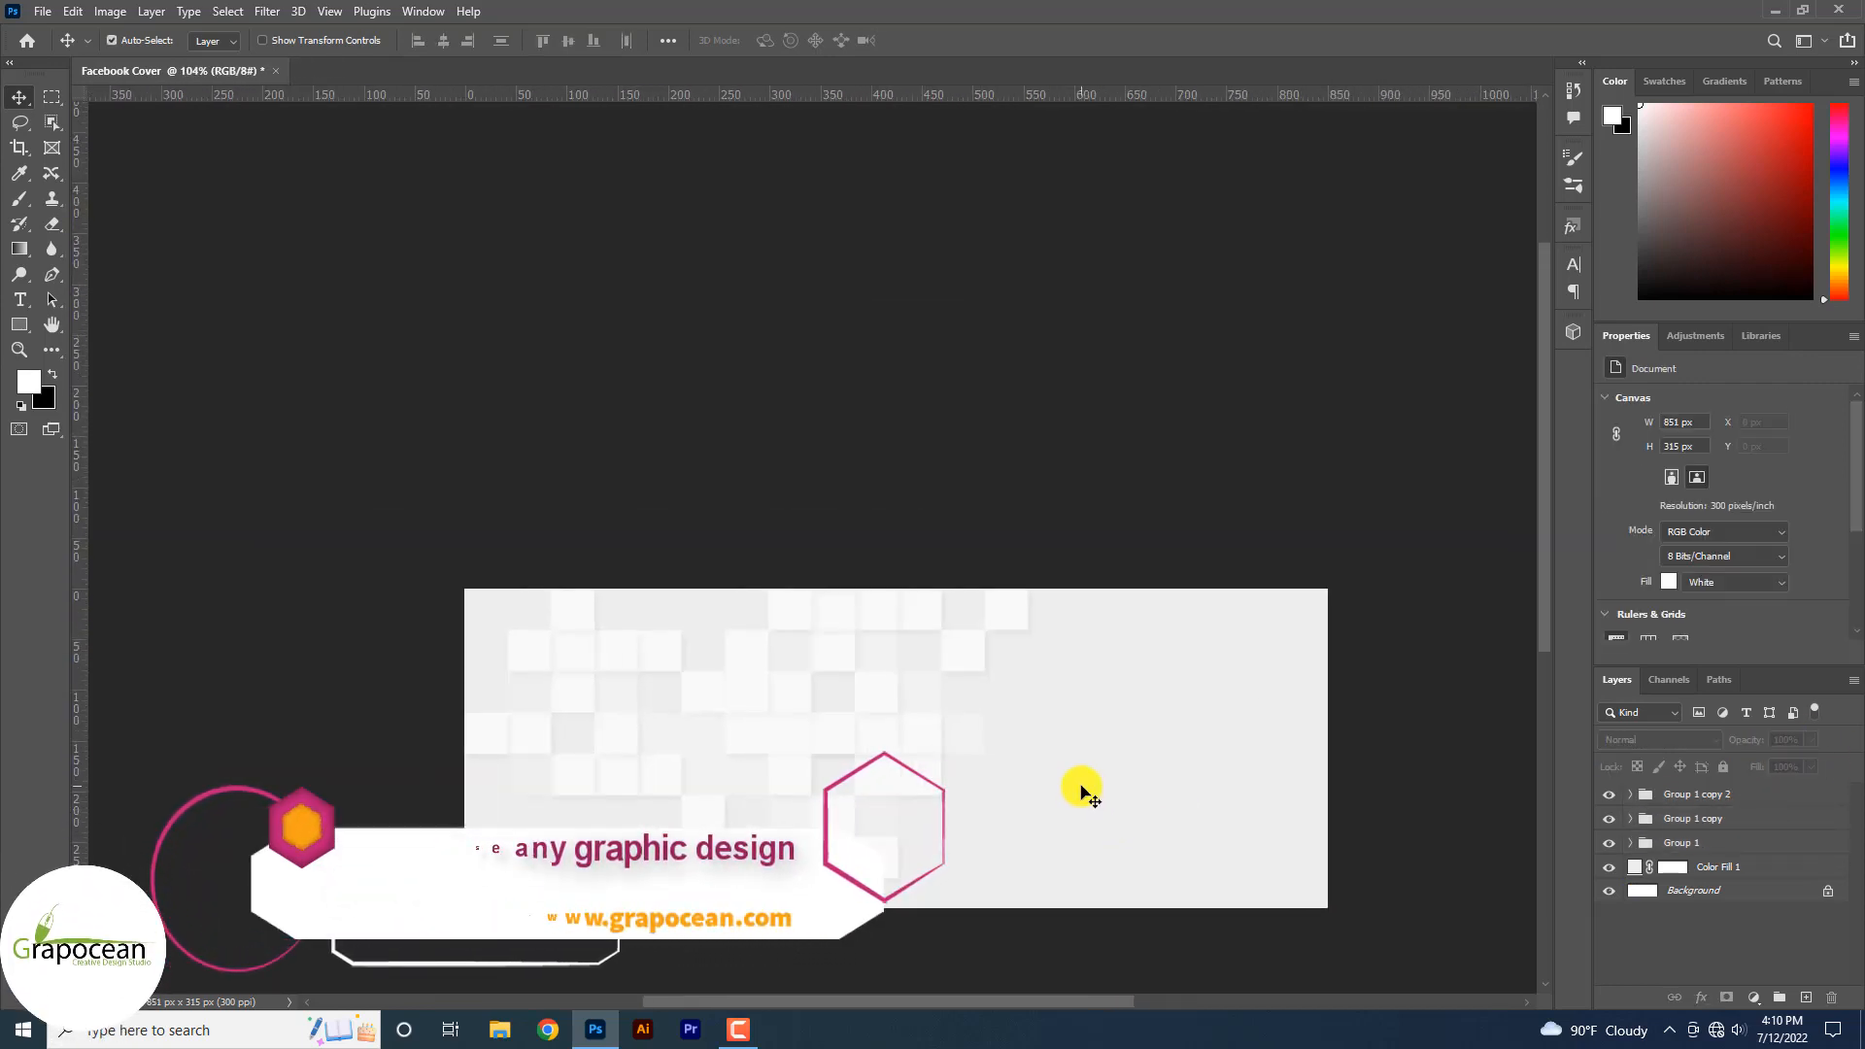
# - Open the photo of the man in the dark suit from the Downloads folder
pyautogui.scroll(-4, 893, 649)
pyautogui.scroll(3, 949, 666)
pyautogui.scroll(-2, 961, 608)
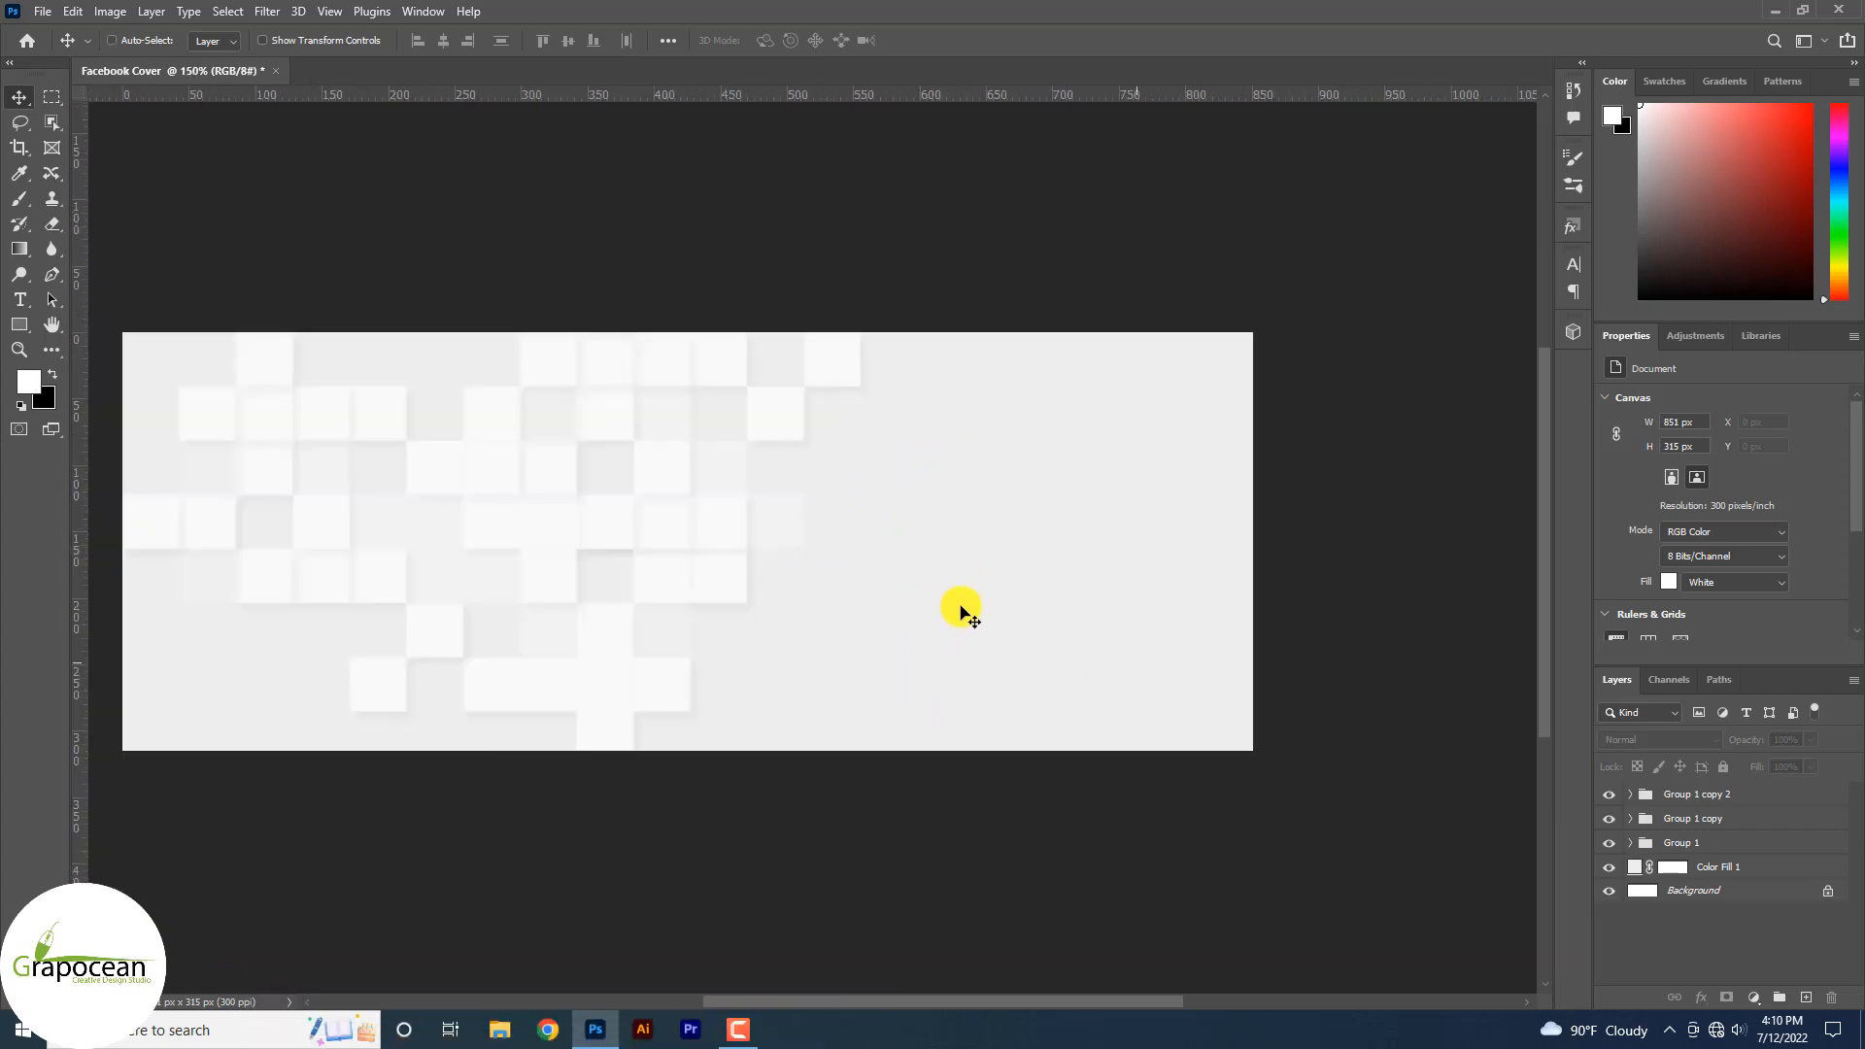
pyautogui.click(53, 9)
pyautogui.click(60, 48)
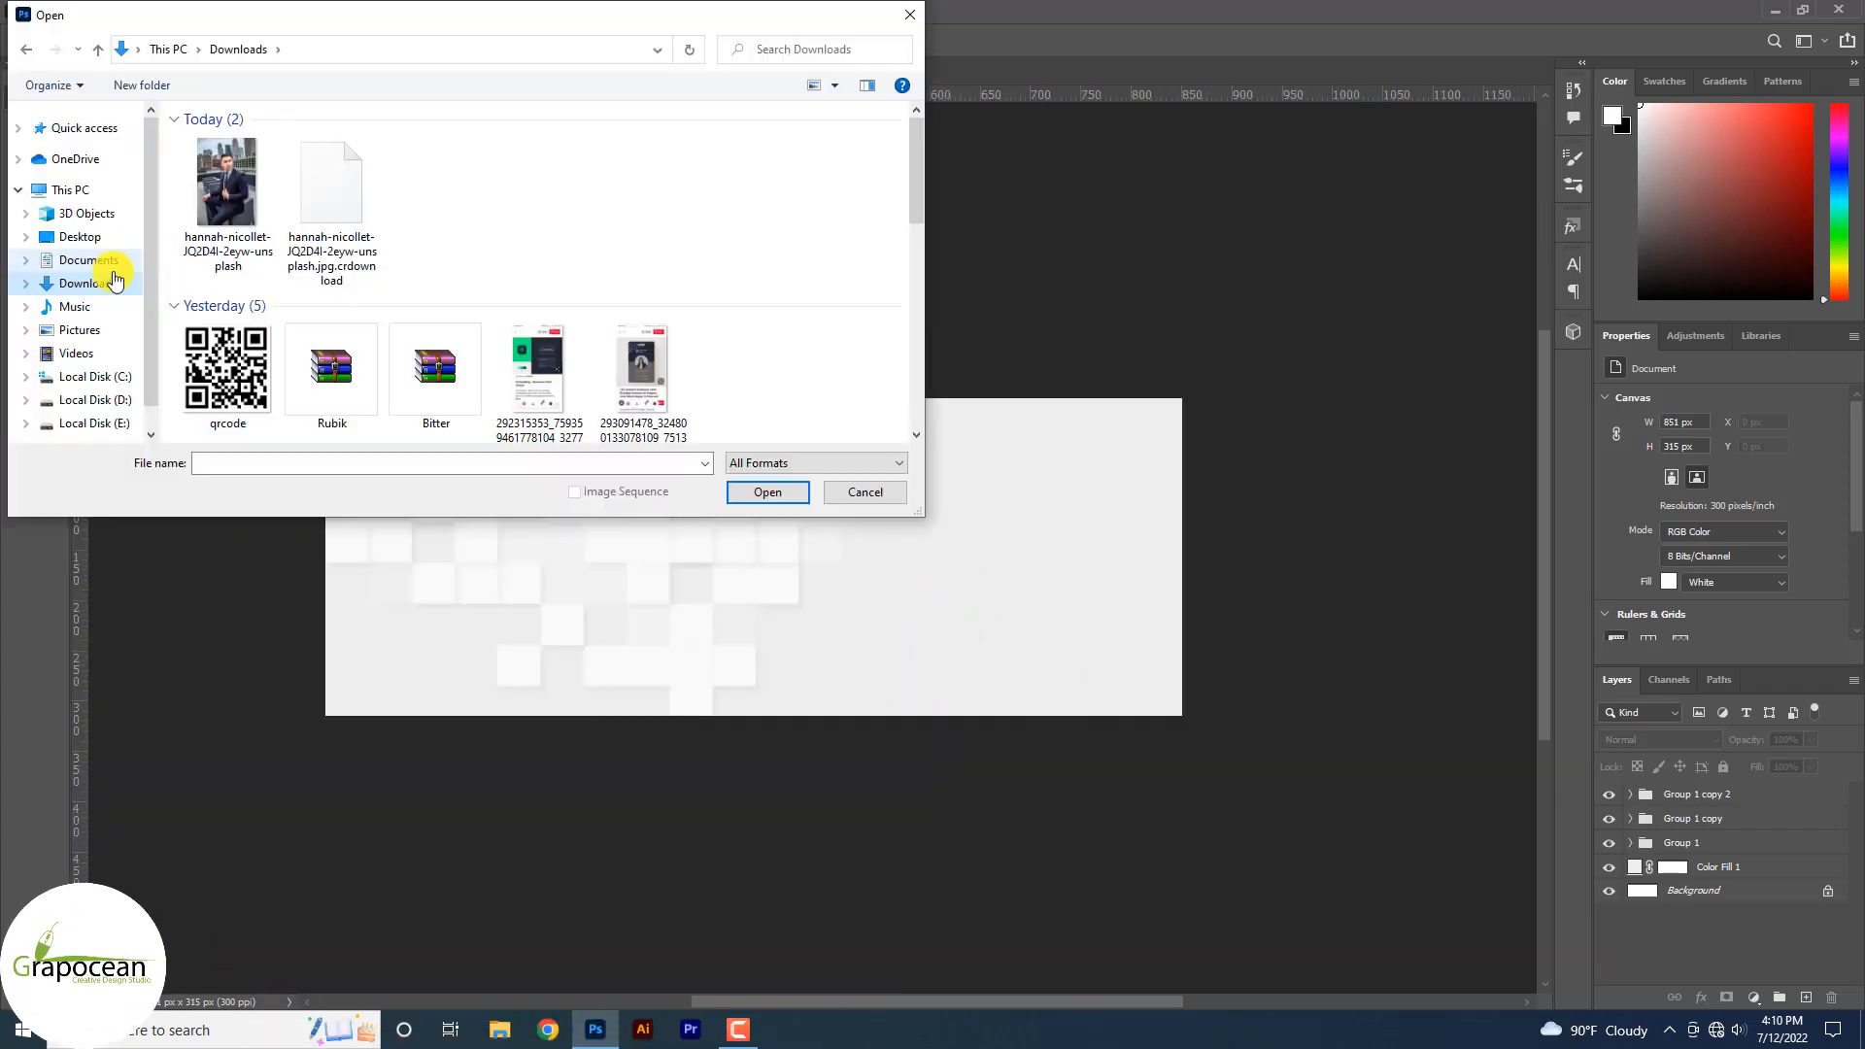
pyautogui.click(233, 195)
pyautogui.click(767, 491)
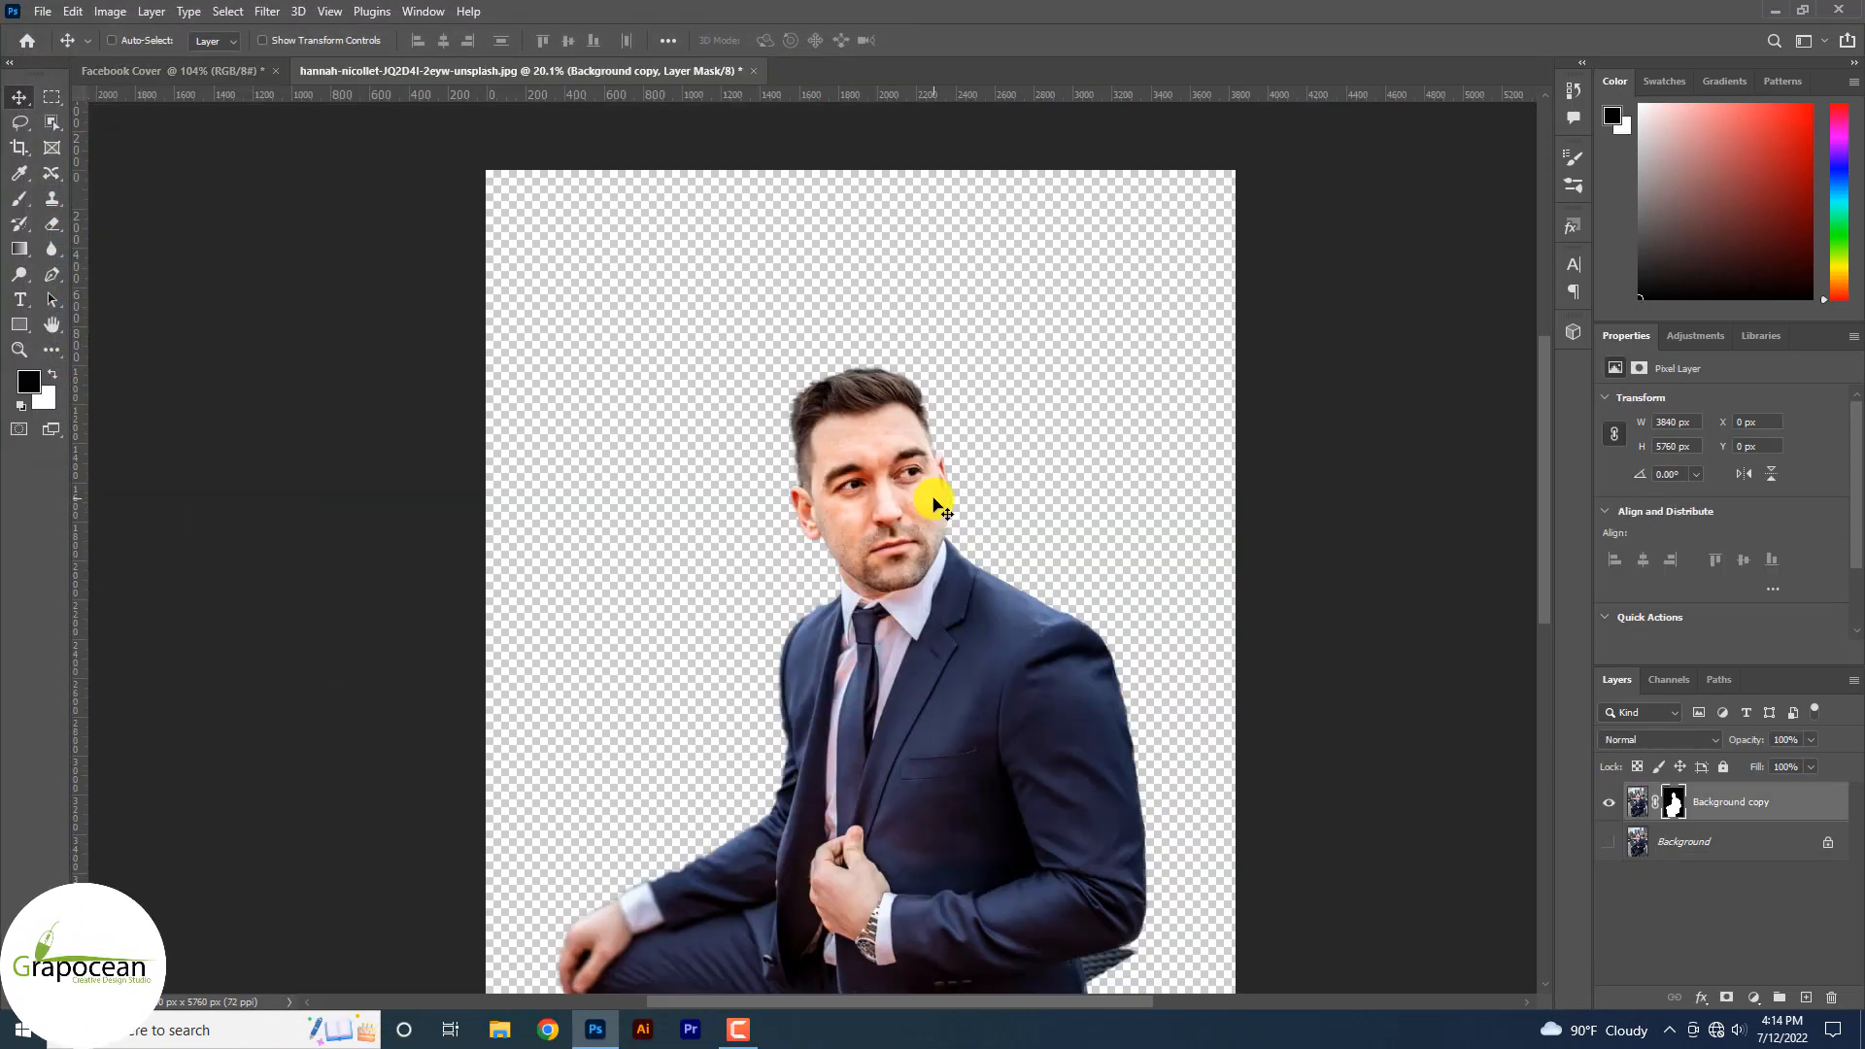
# - Bring the cut-out man into the Facebook Cover document as the topmost layer
pyautogui.scroll(-2, 937, 491)
pyautogui.moveTo(907, 491); pyautogui.dragTo(854, 520)
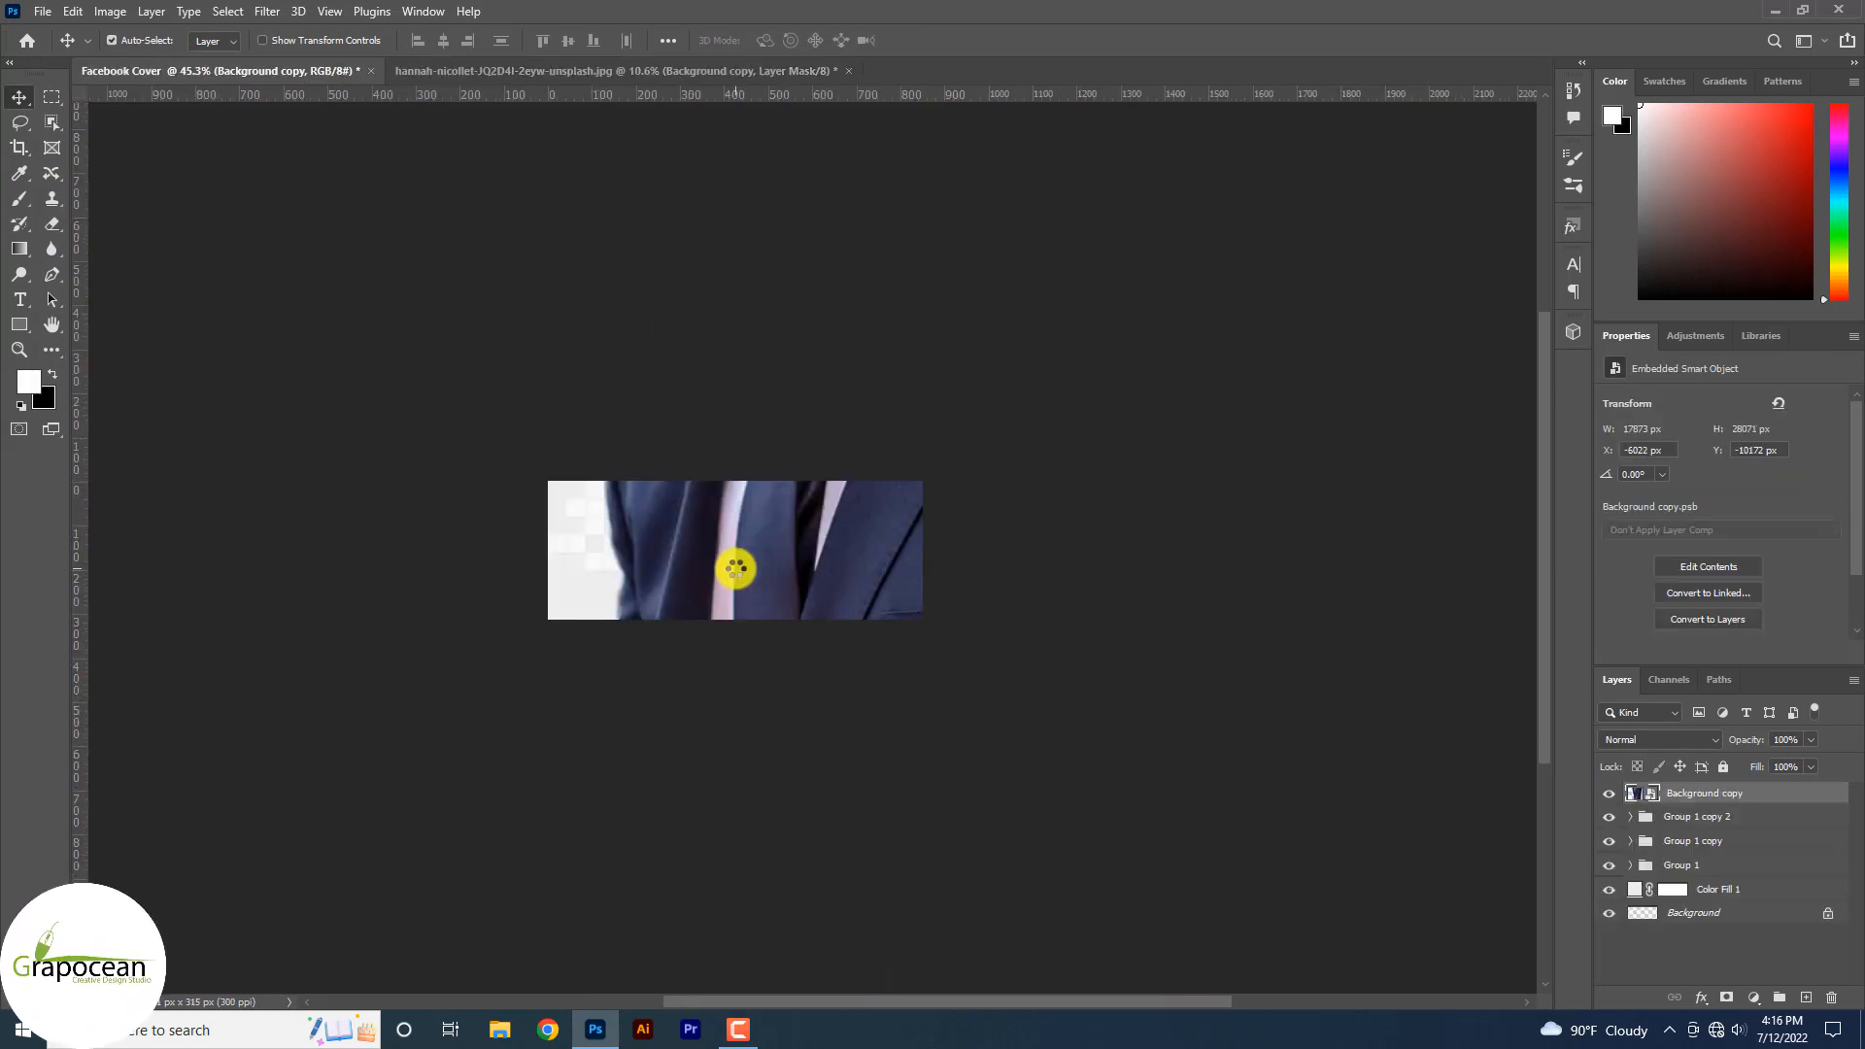
pyautogui.scroll(3, 736, 568)
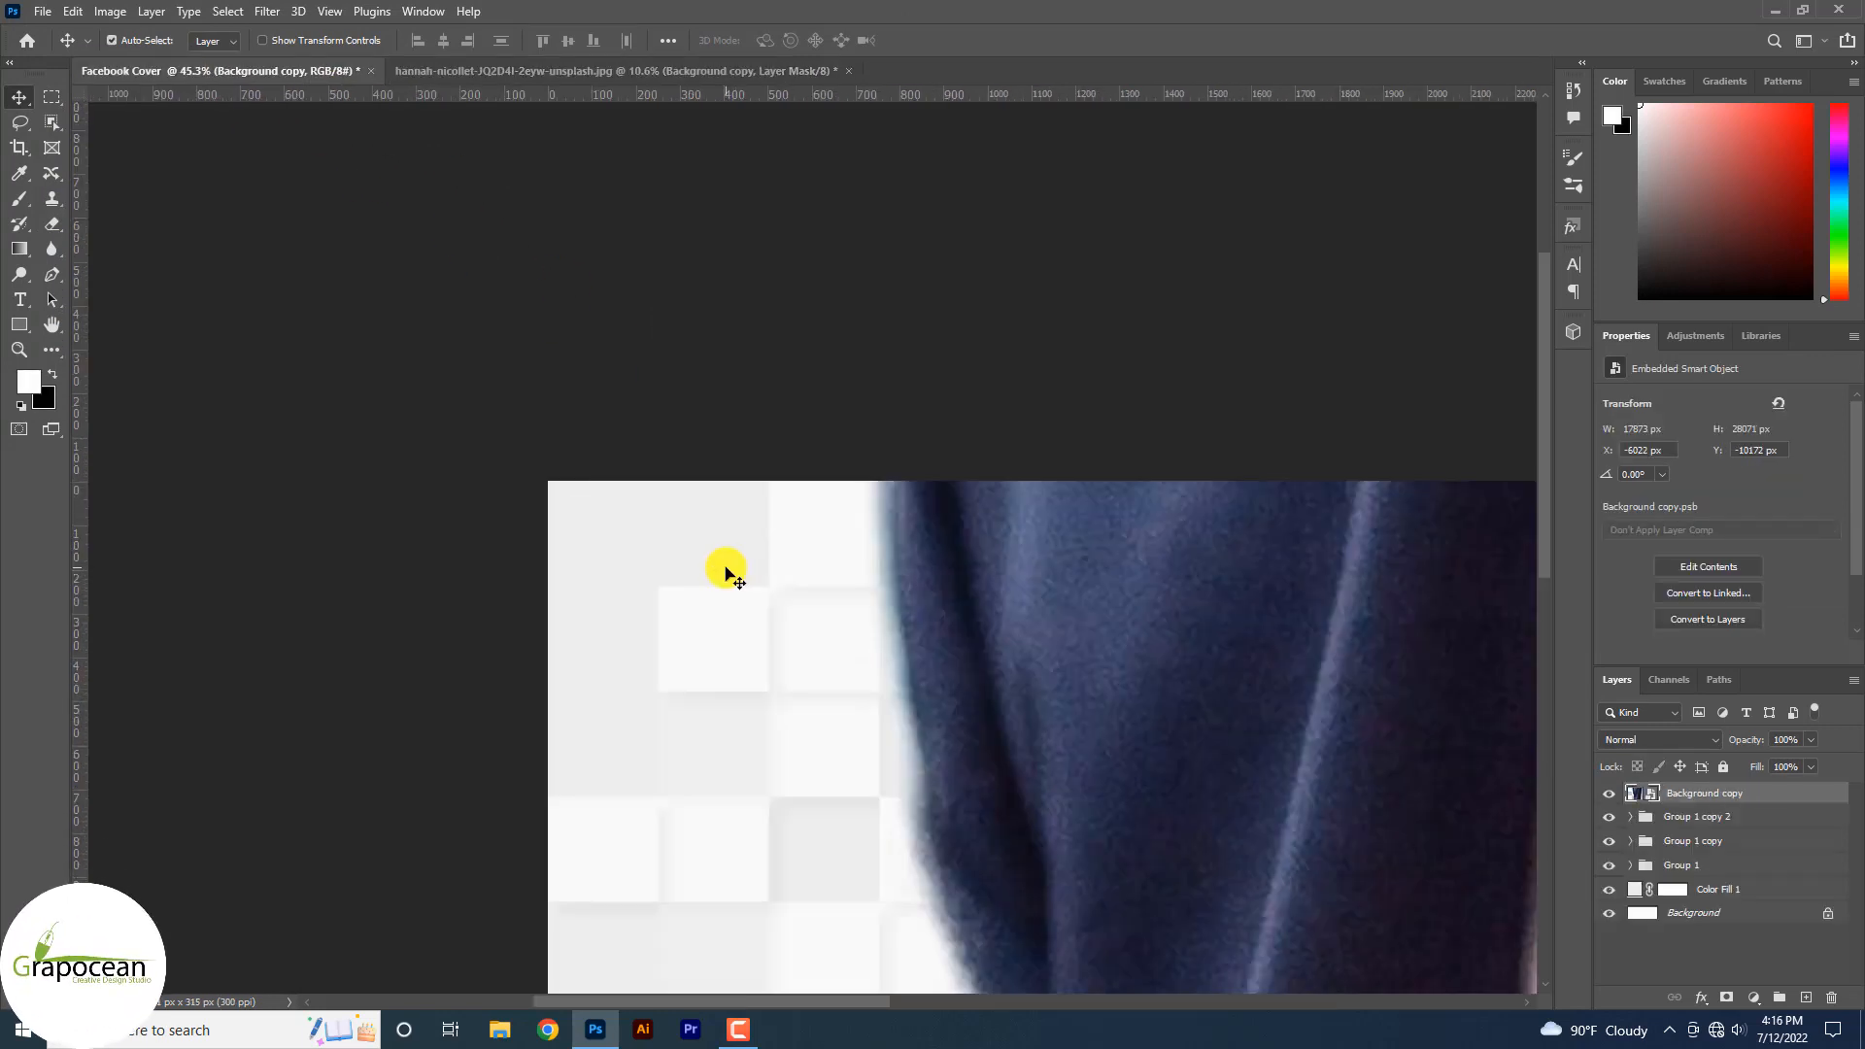
pyautogui.scroll(-8, 725, 573)
# - Scale the cut-out man to about 69.88% and place him right of the cover's centre, with the layer's upper edge on the canvas edge
pyautogui.hotkey('ctrl', 't')
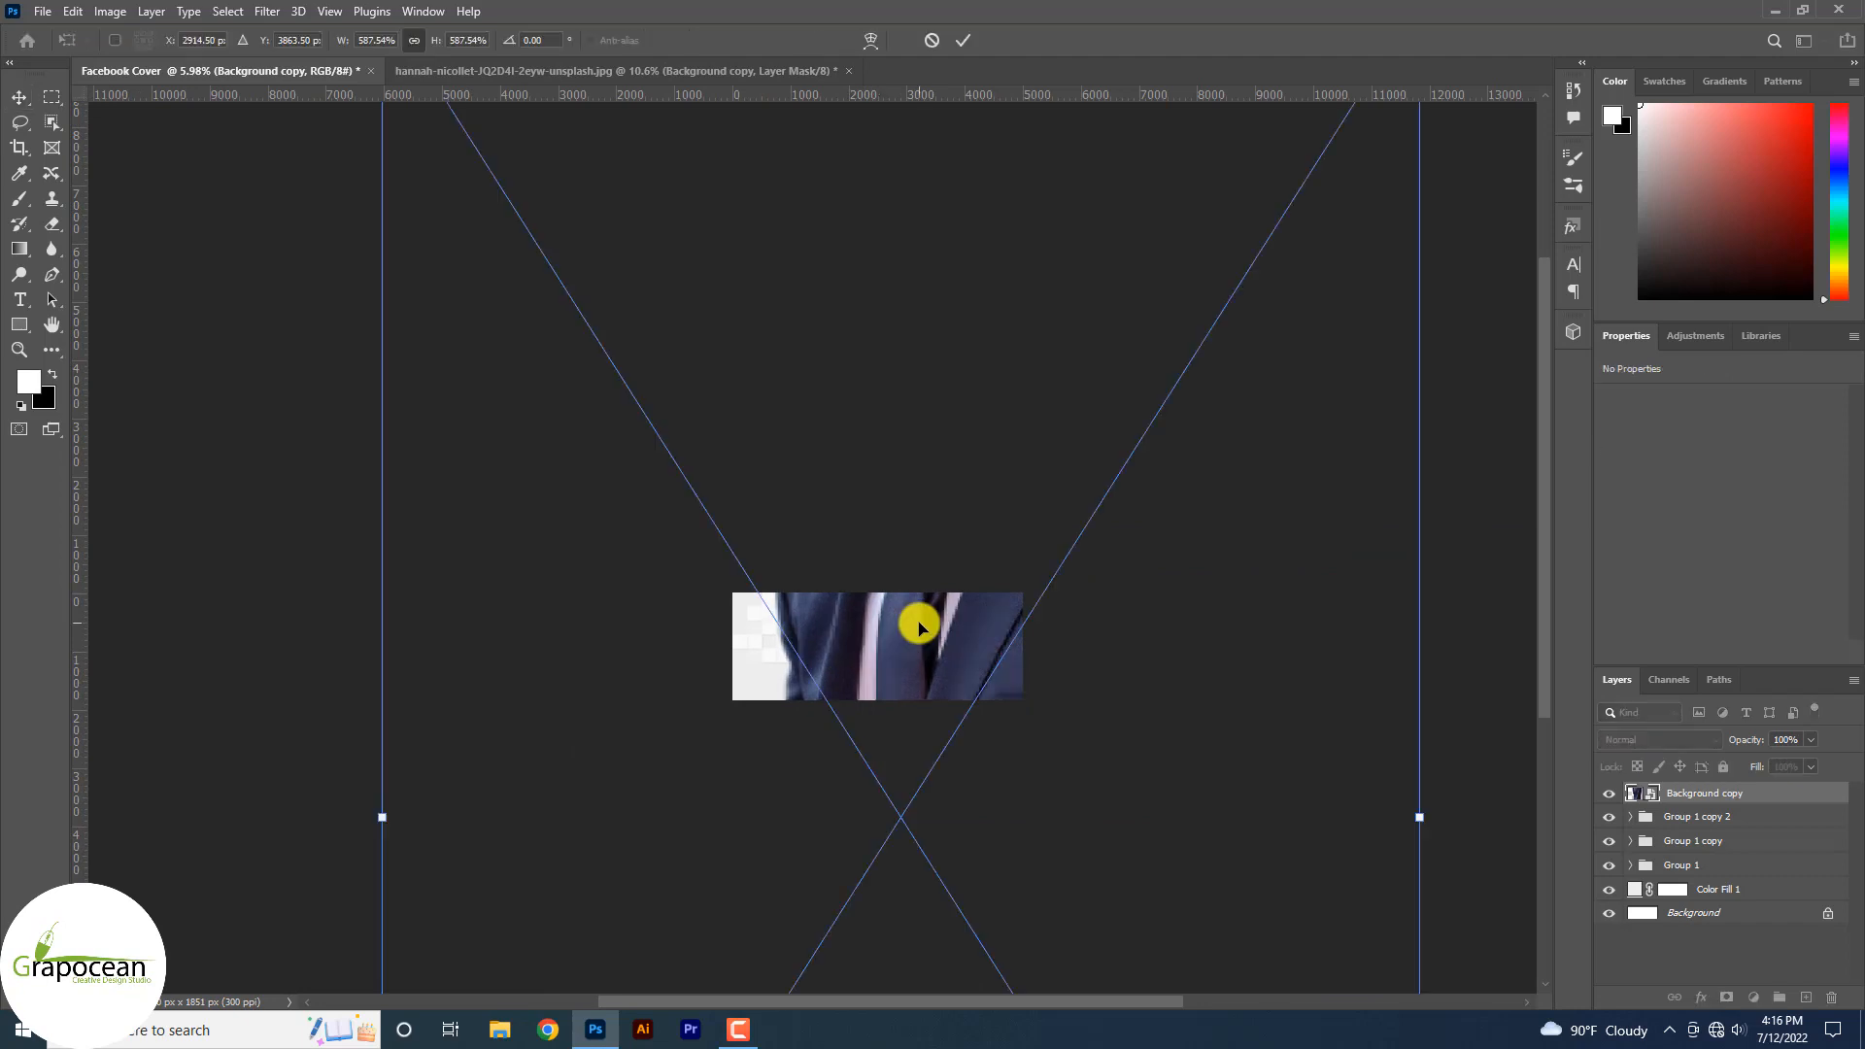
pyautogui.scroll(-3, 915, 624)
pyautogui.moveTo(1169, 321); pyautogui.dragTo(988, 595)
pyautogui.scroll(6, 970, 632)
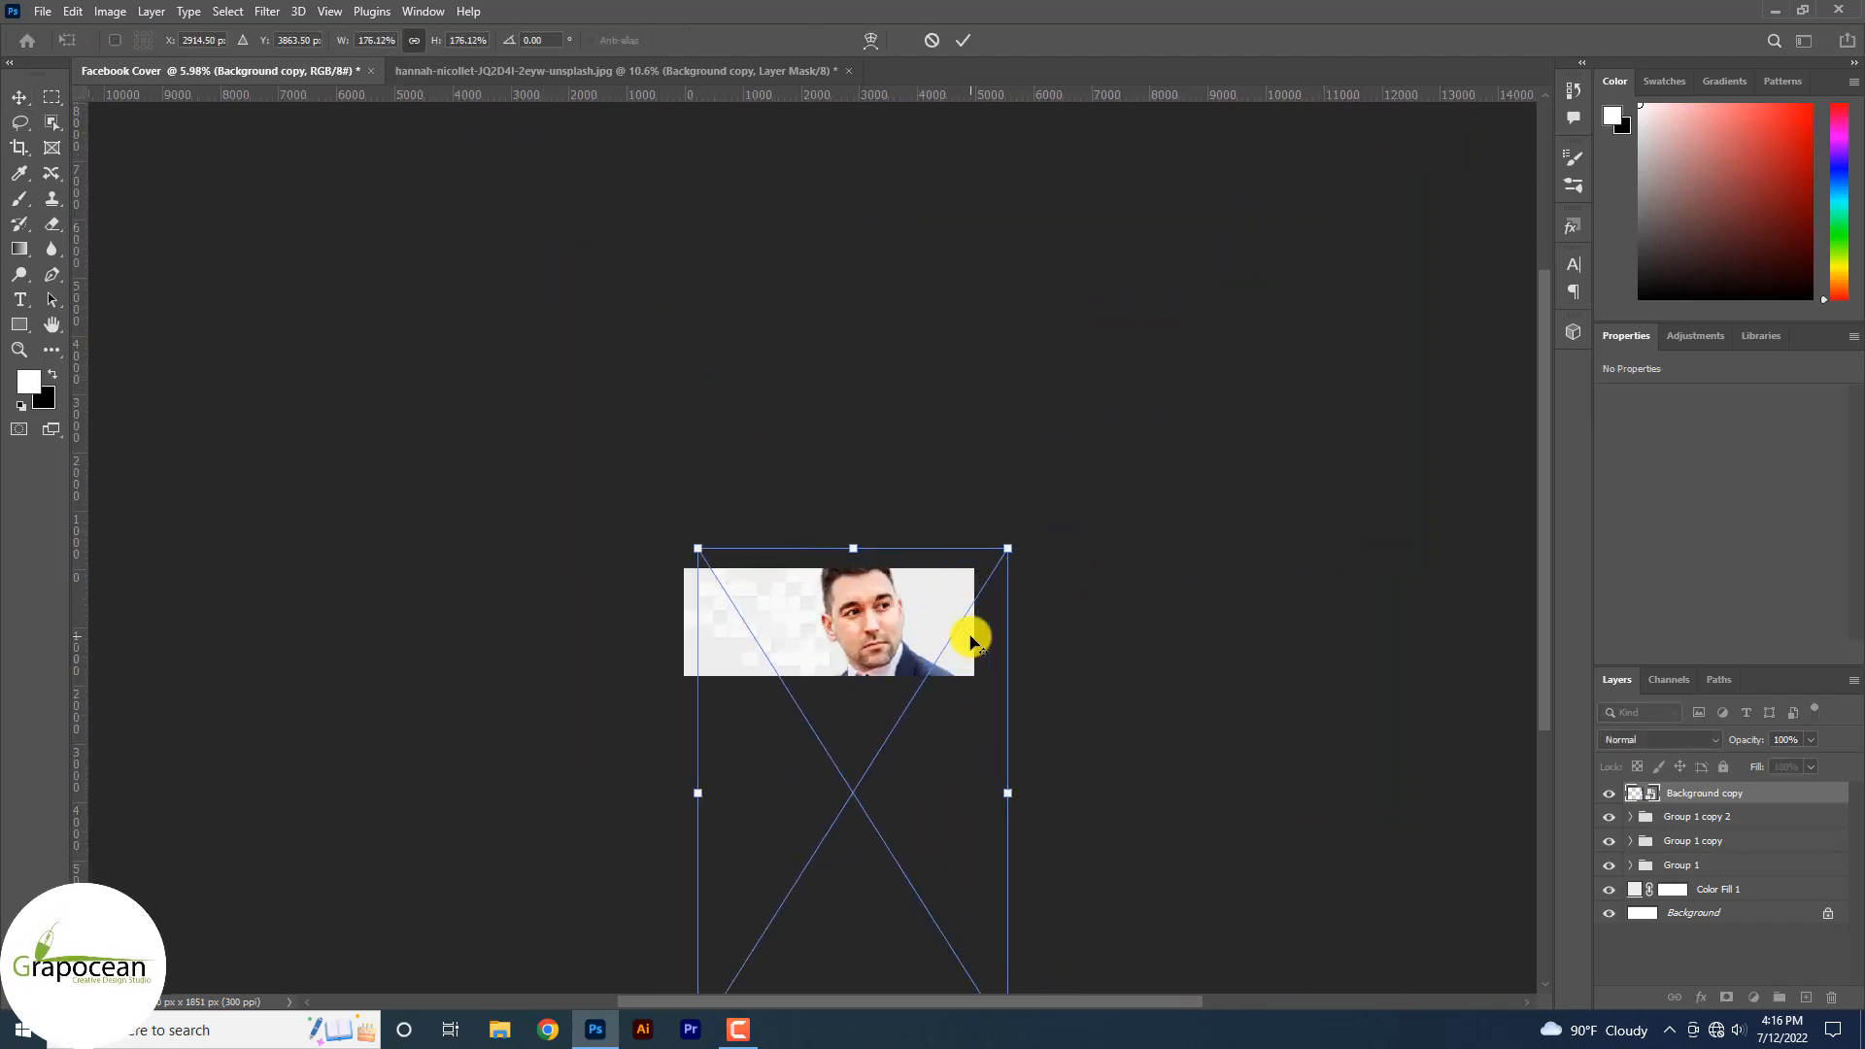
pyautogui.moveTo(1086, 374); pyautogui.dragTo(916, 665)
pyautogui.moveTo(705, 813); pyautogui.dragTo(783, 583)
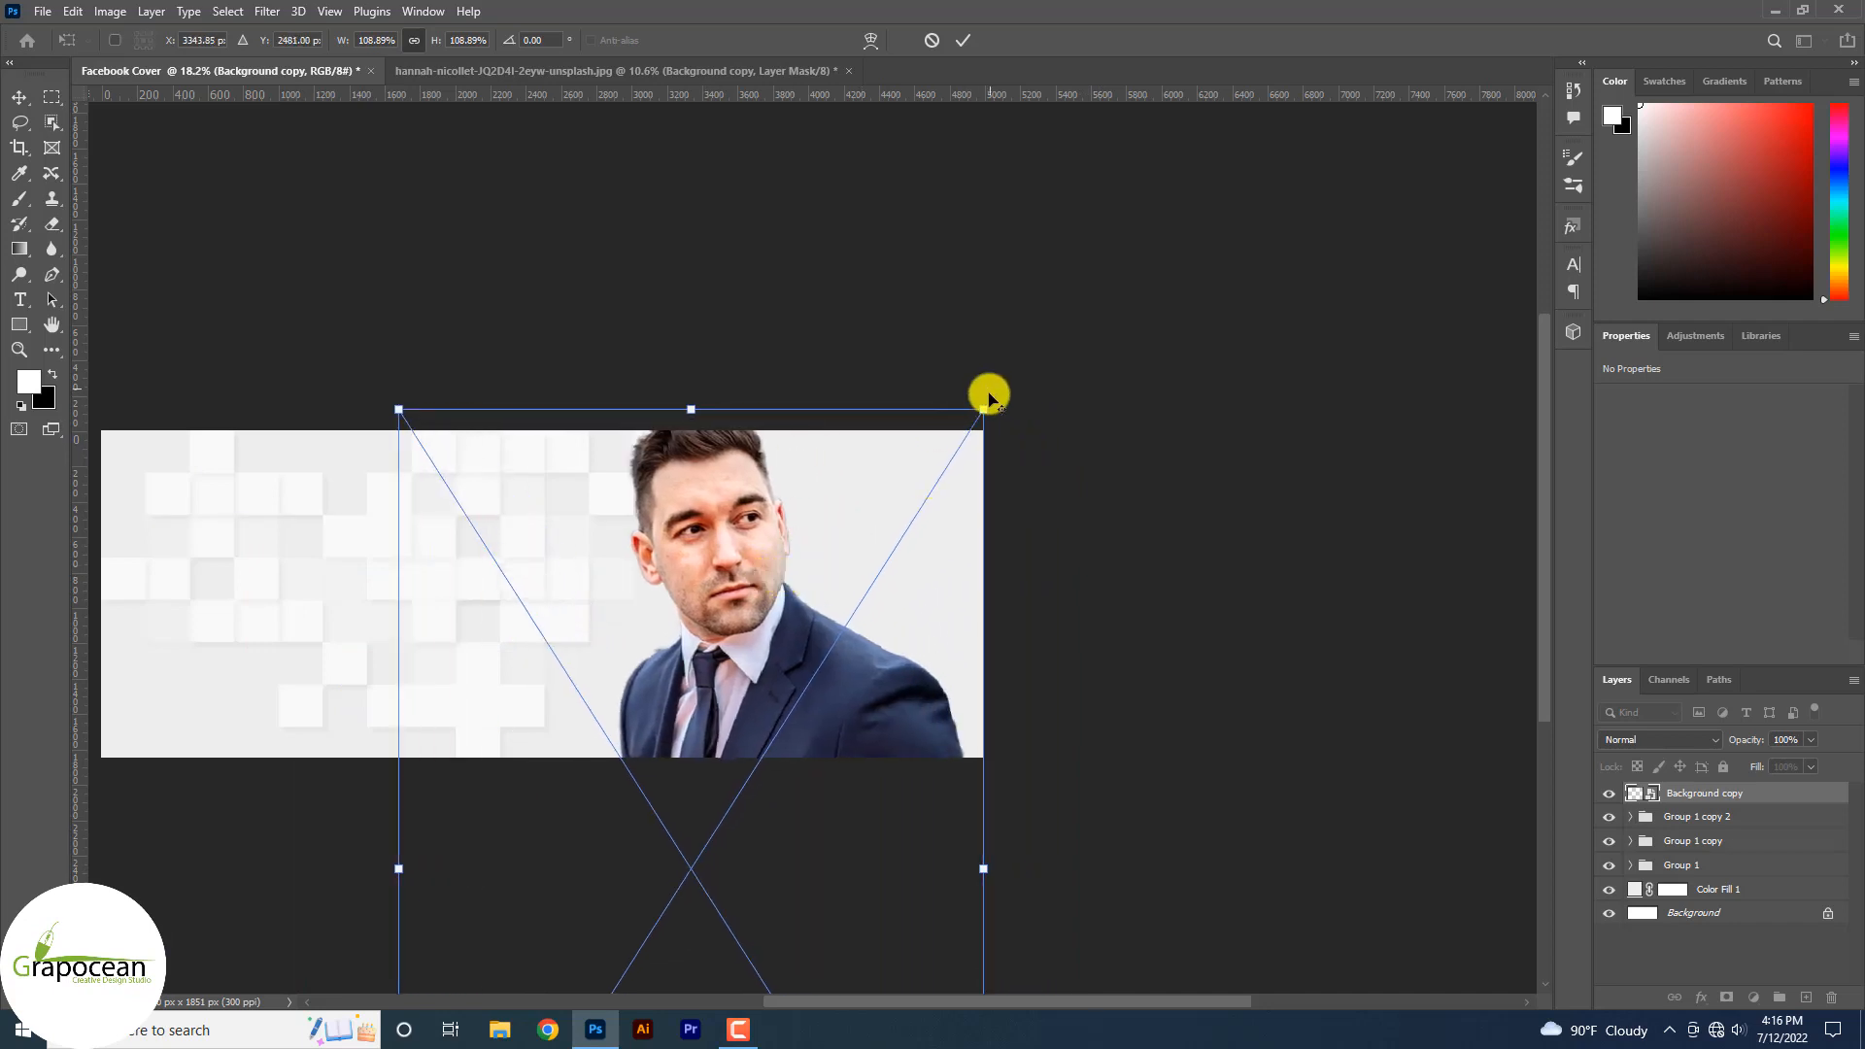
pyautogui.moveTo(987, 396); pyautogui.dragTo(923, 500)
pyautogui.moveTo(778, 741); pyautogui.dragTo(793, 677)
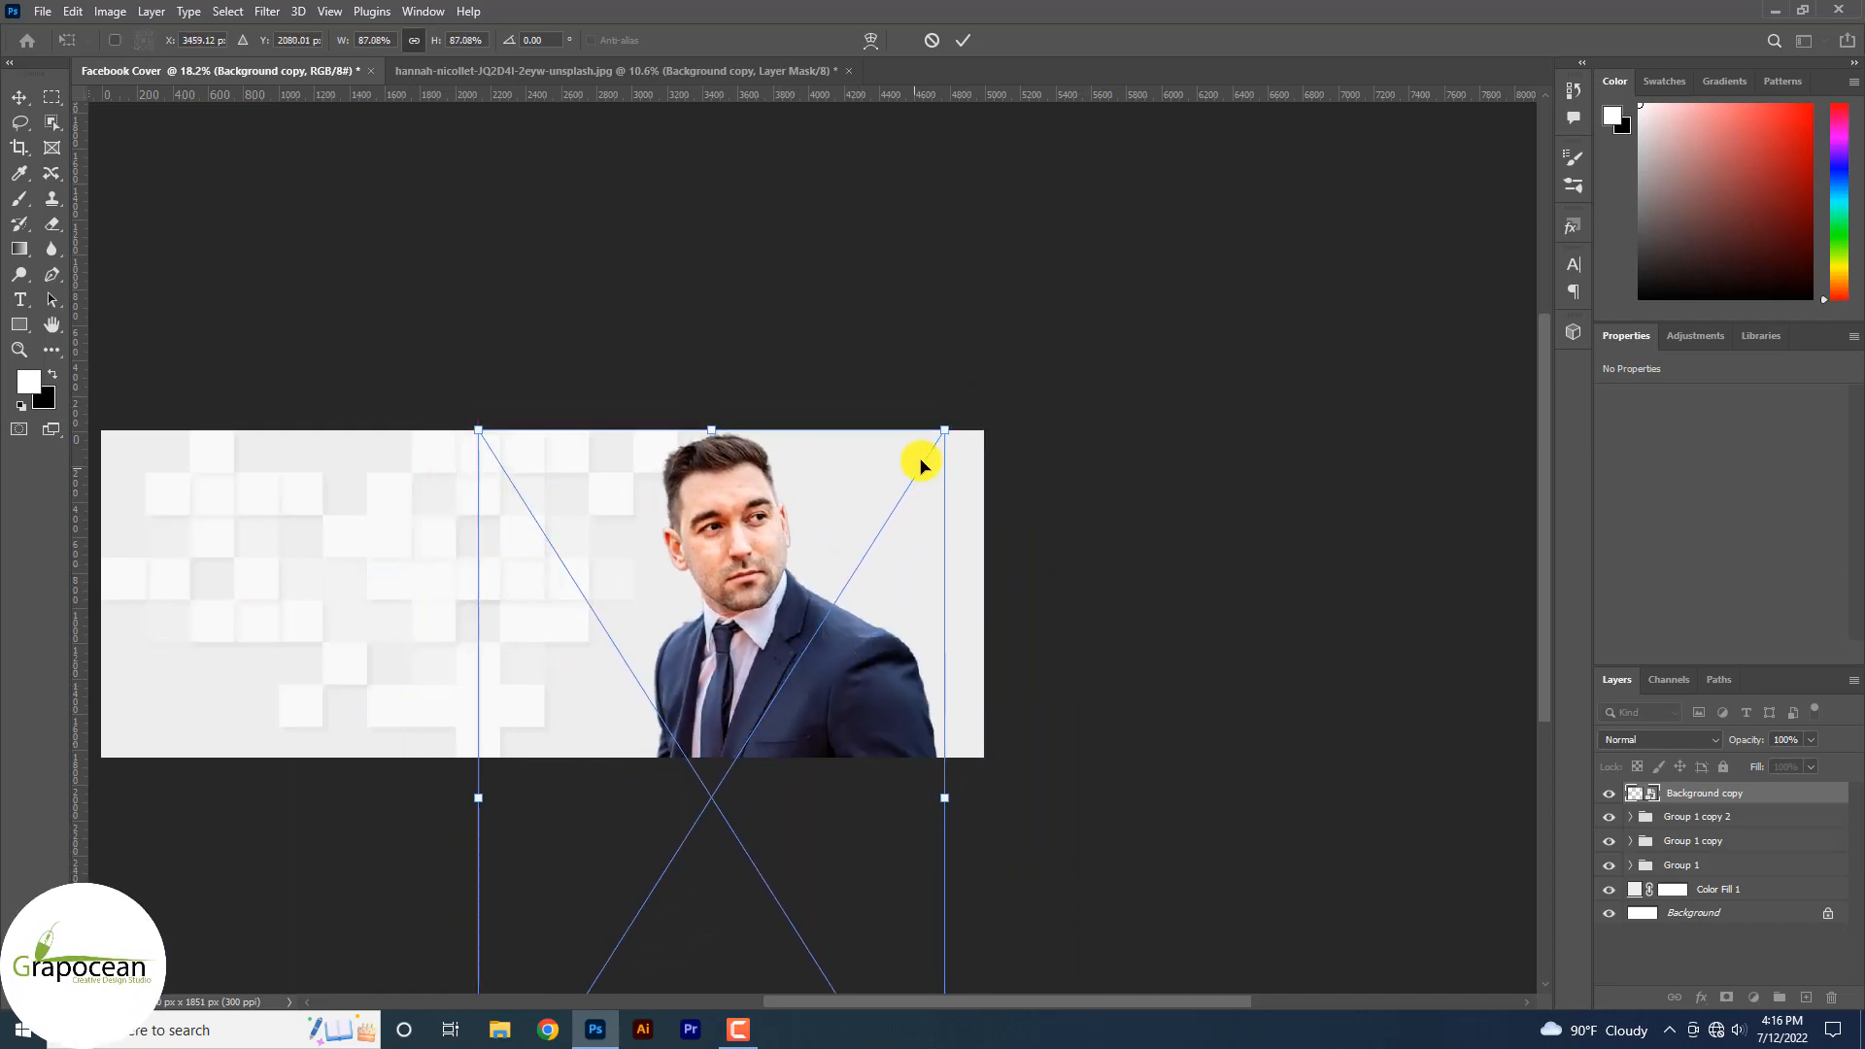
pyautogui.moveTo(949, 433); pyautogui.dragTo(883, 491)
pyautogui.moveTo(796, 670); pyautogui.dragTo(802, 596)
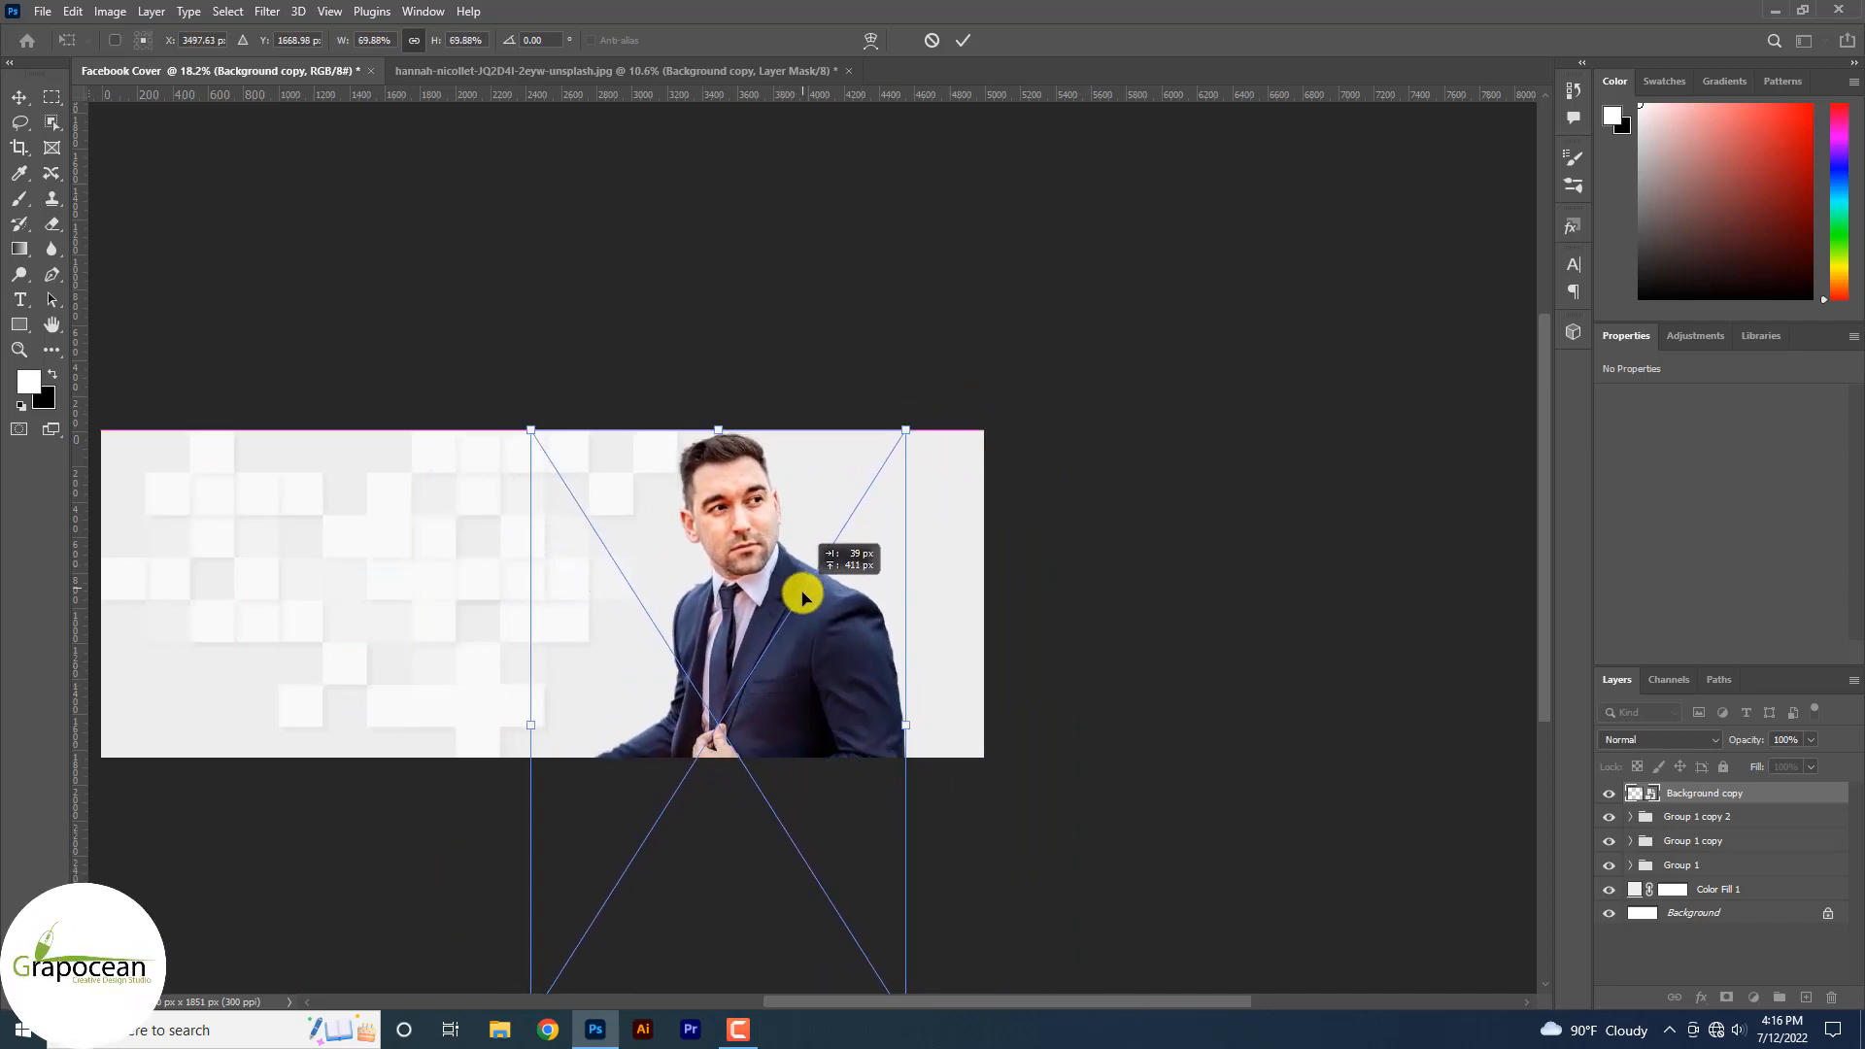
pyautogui.click(963, 40)
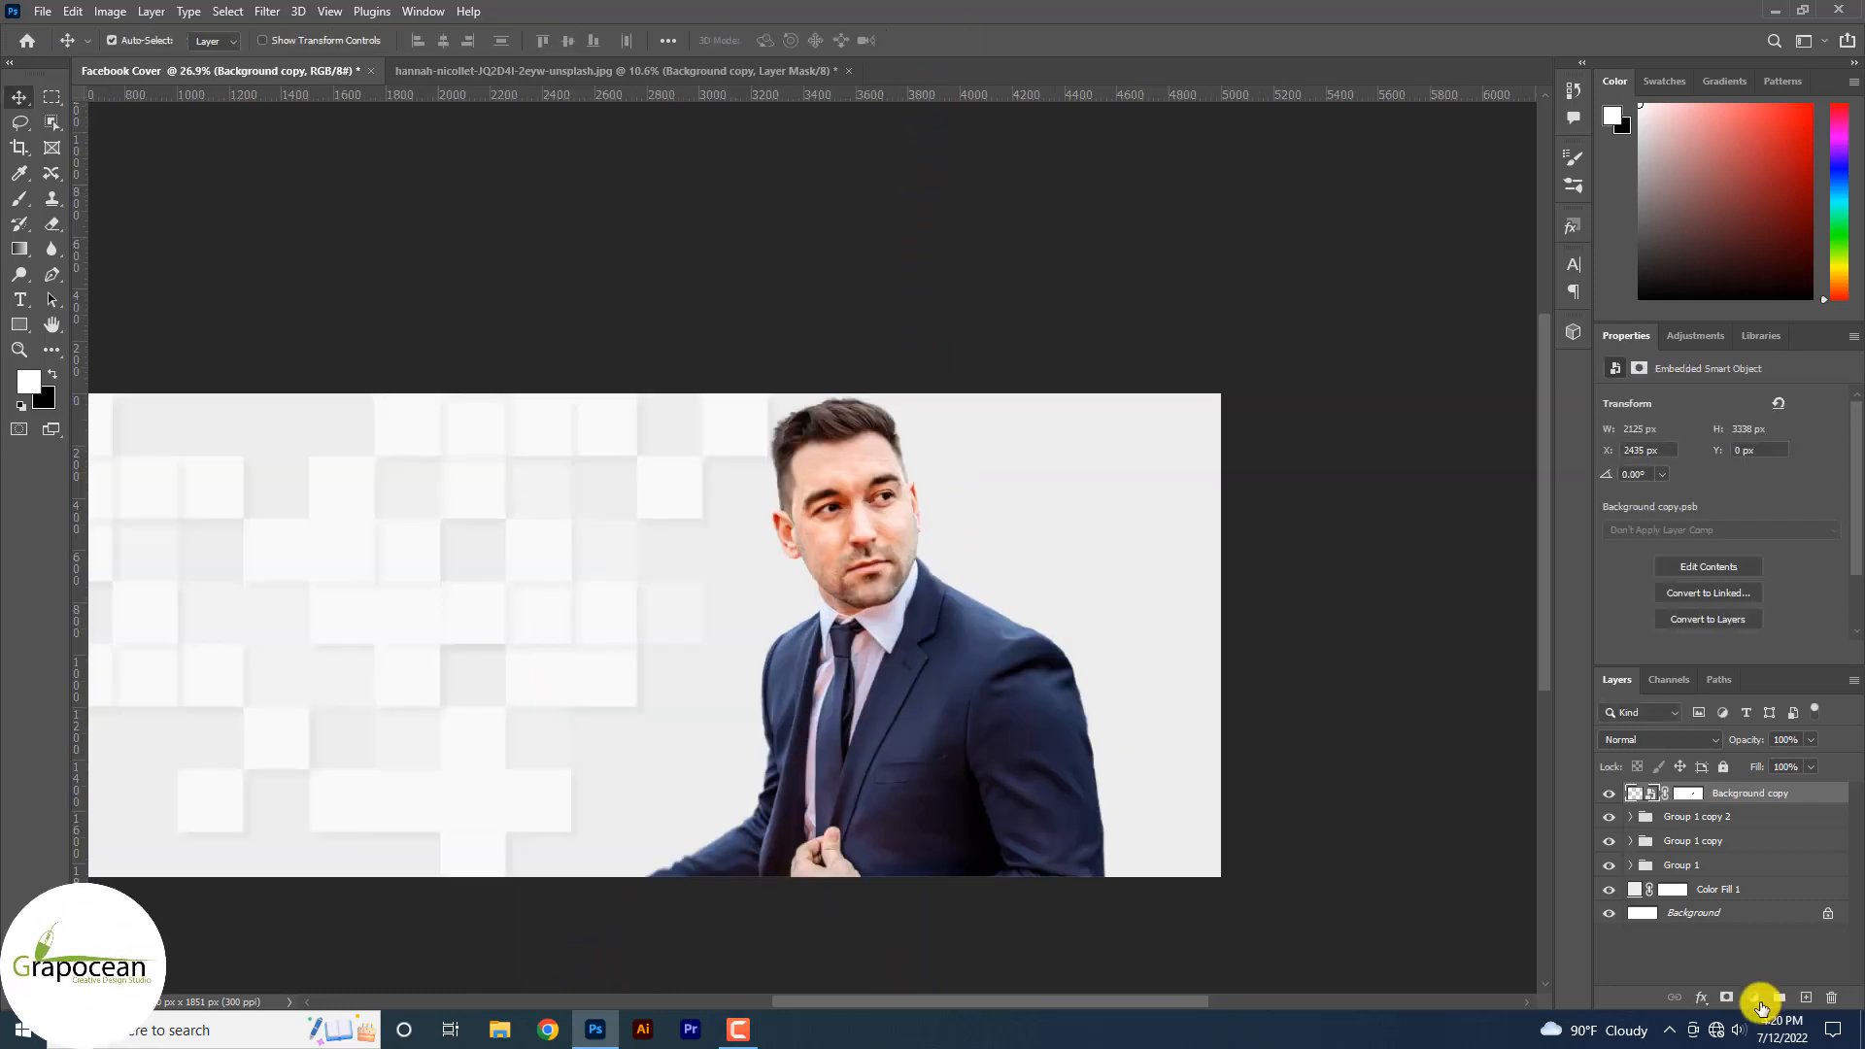
# - Add a Black & White adjustment layer and clip it to the man's layer
pyautogui.click(1753, 997)
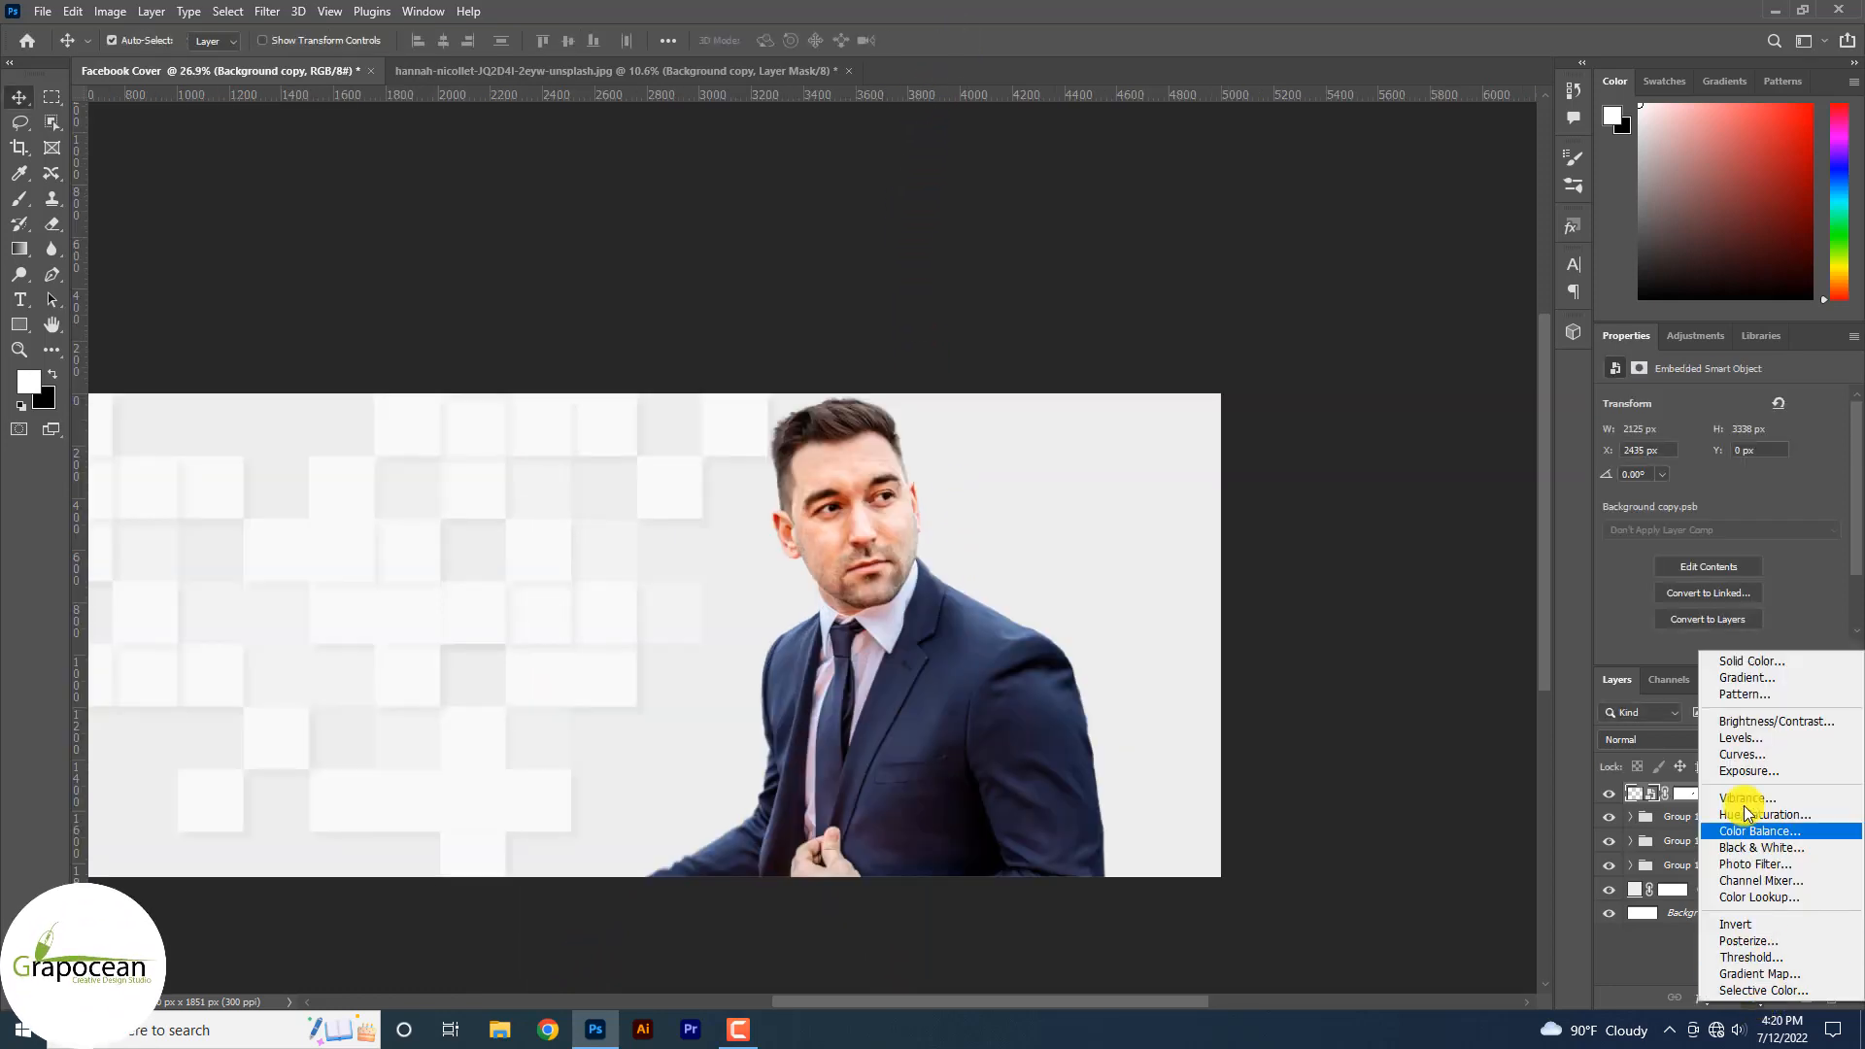
pyautogui.click(1814, 849)
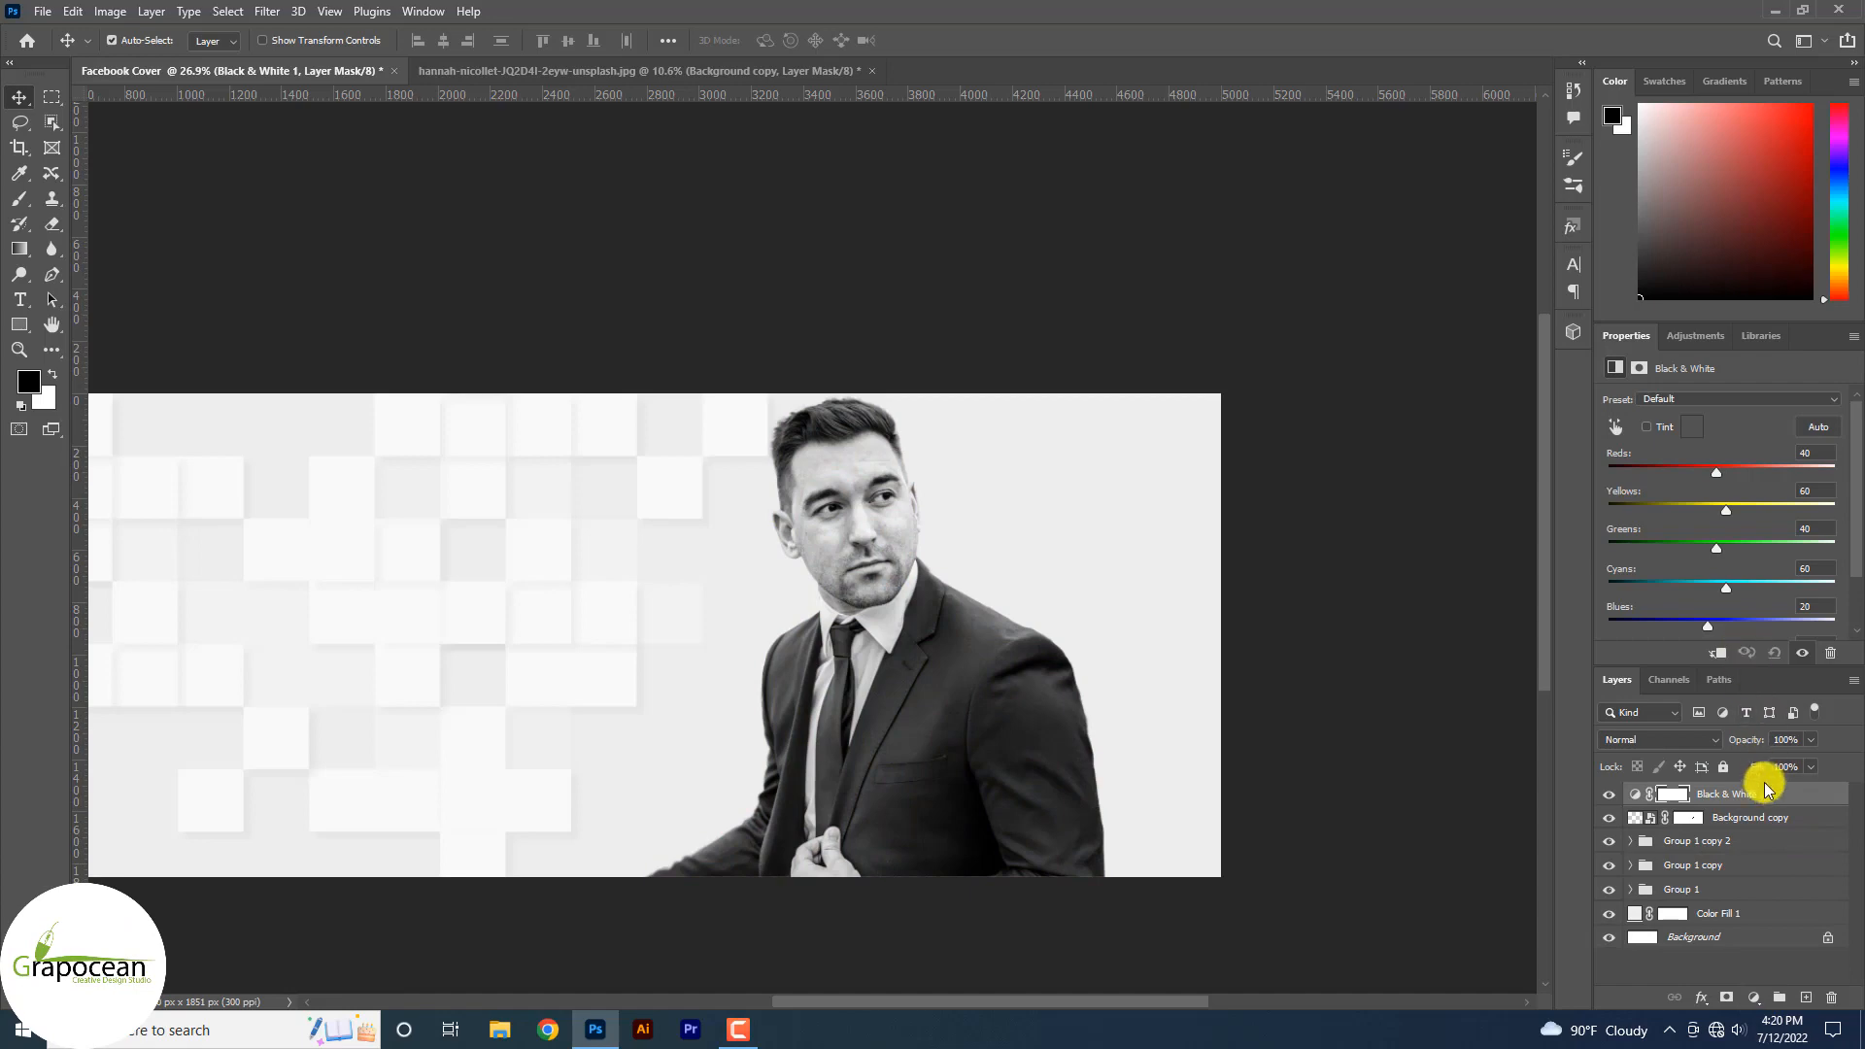
pyautogui.rightClick(1765, 788)
pyautogui.click(1575, 563)
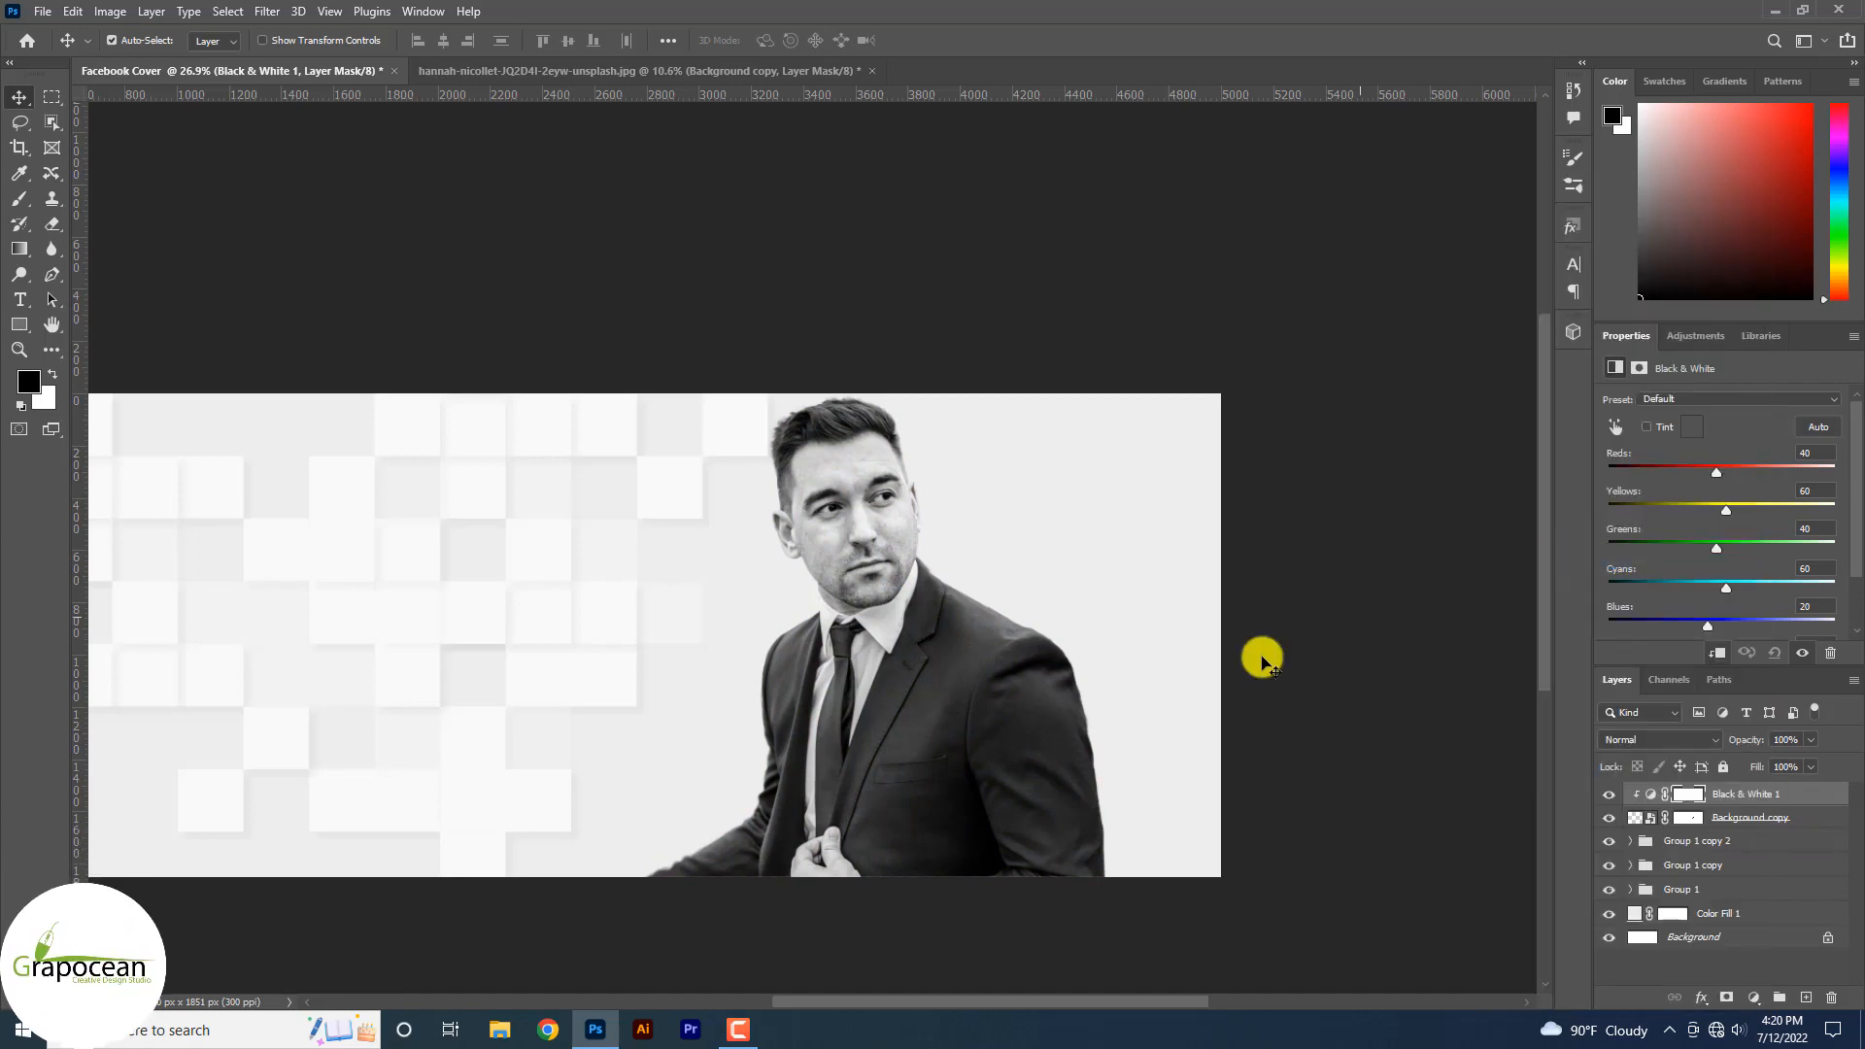
# - Target the Black & White layer's mask and paint a short black Brush stroke over the jacket's chest
pyautogui.click(908, 685)
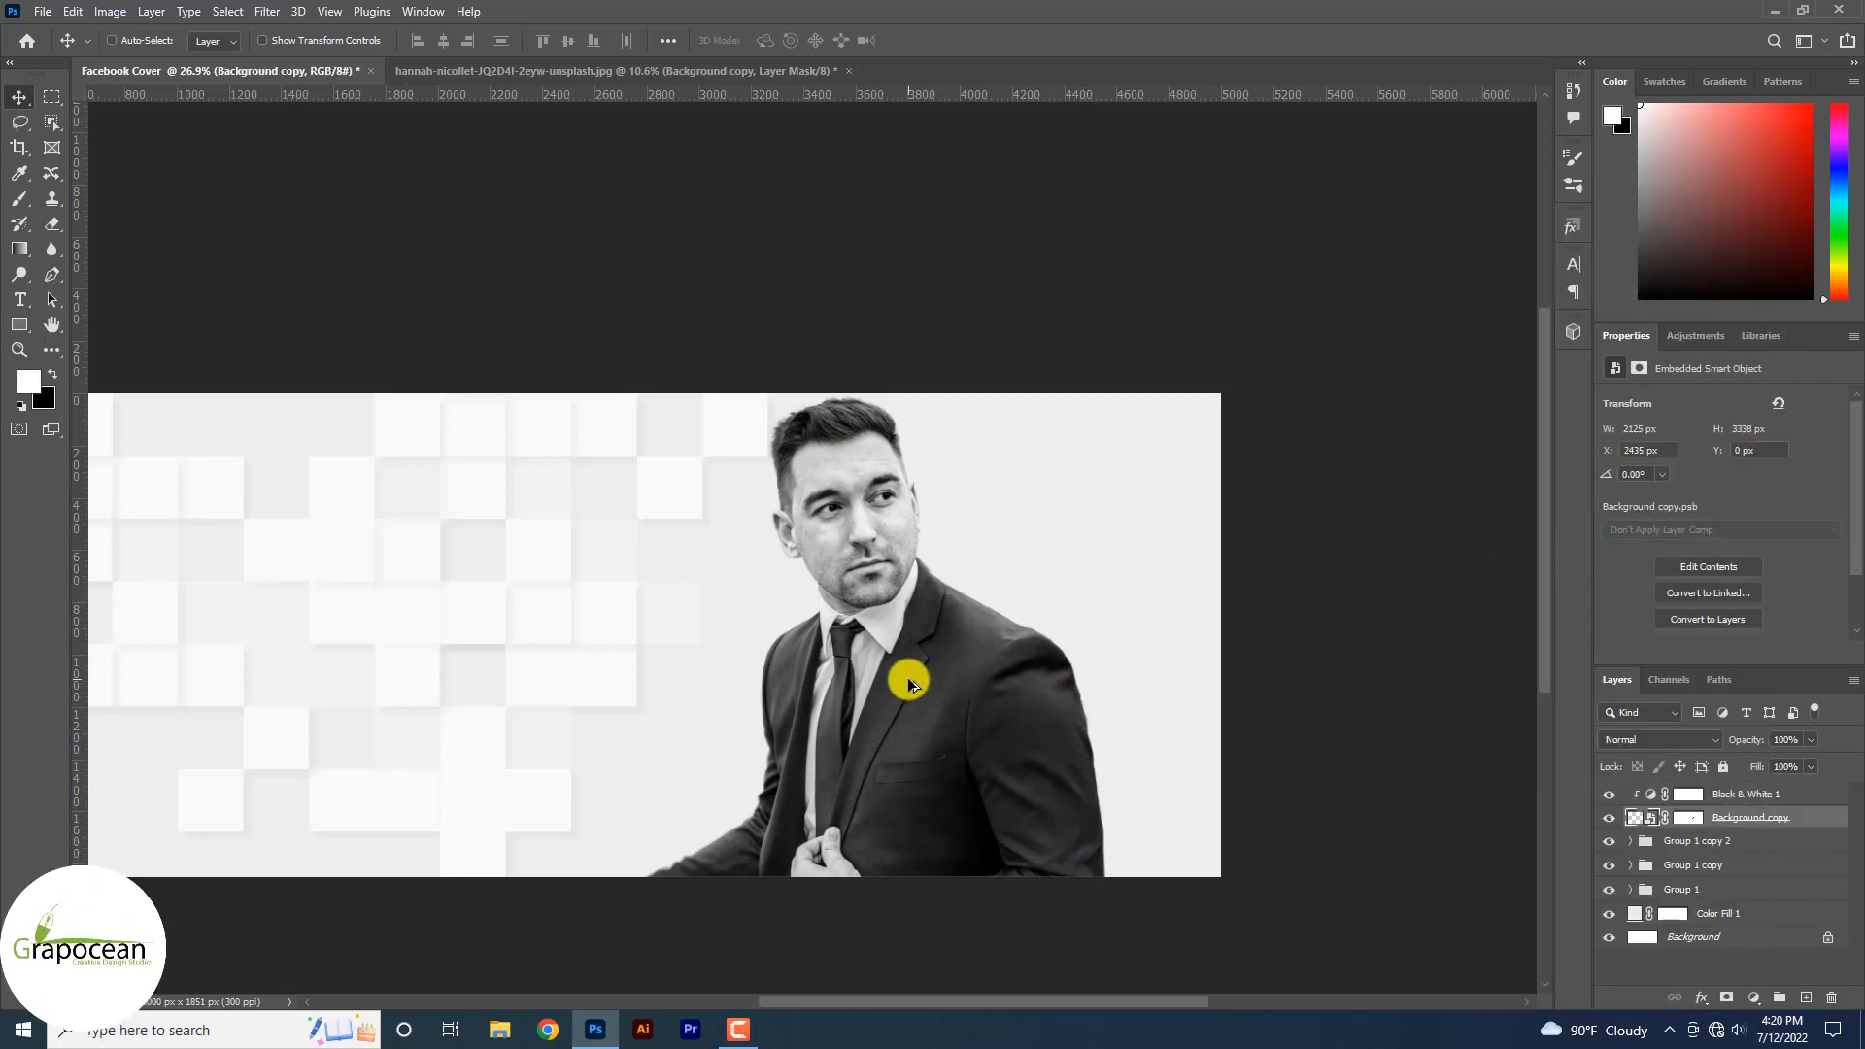
pyautogui.scroll(-2, 914, 680)
pyautogui.scroll(6, 916, 678)
pyautogui.click(1684, 798)
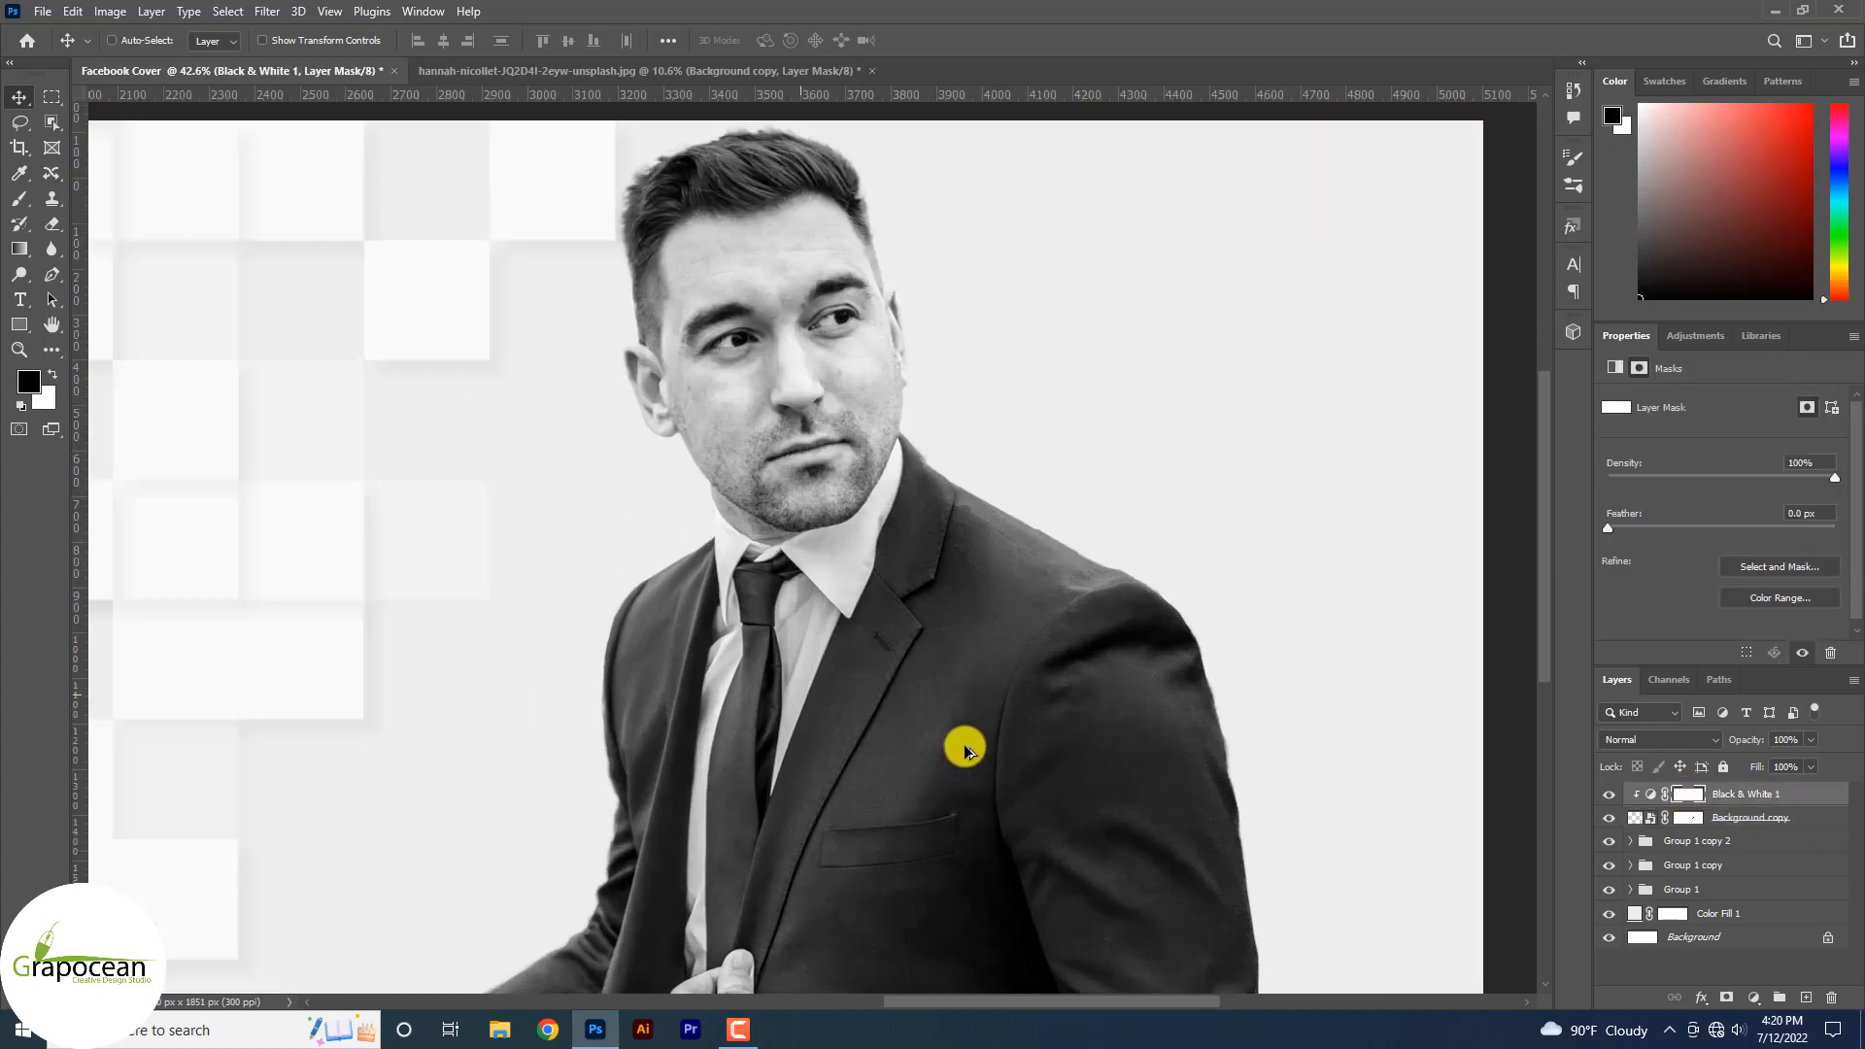
pyautogui.scroll(2, 833, 701)
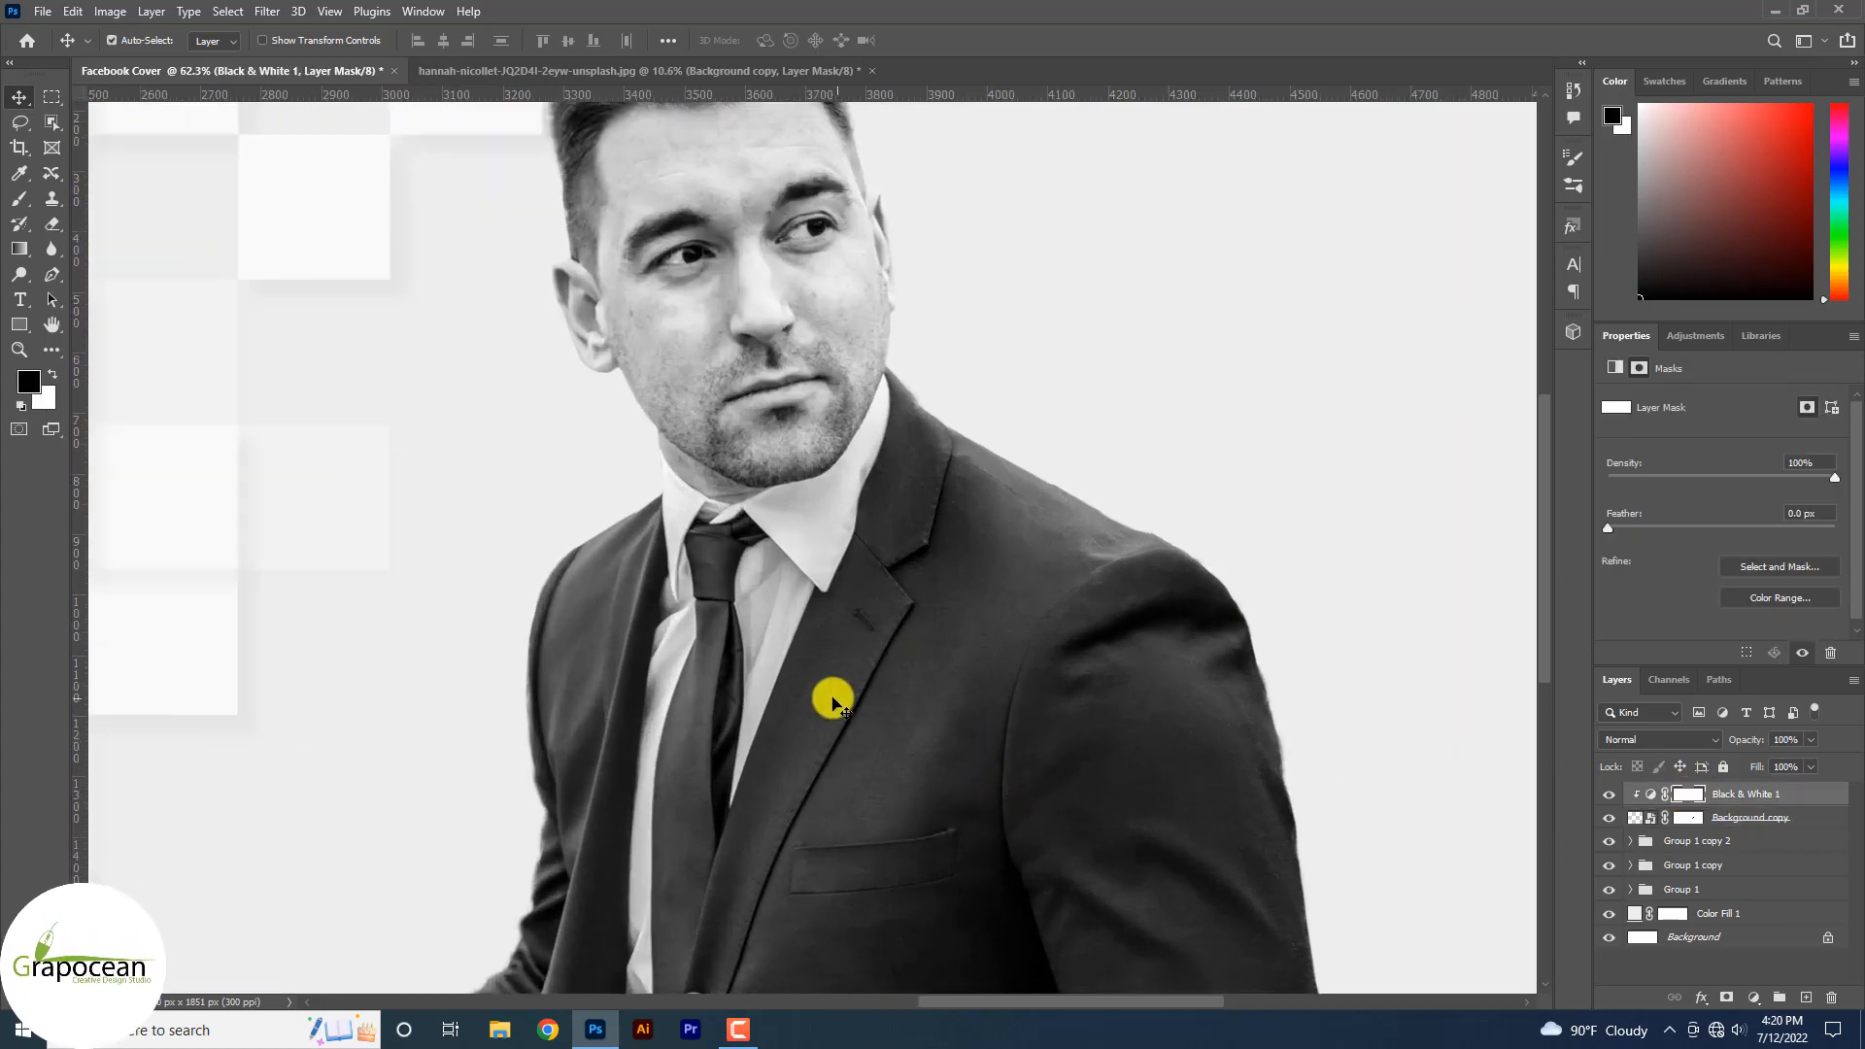
pyautogui.rightClick(22, 200)
pyautogui.click(131, 195)
pyautogui.moveTo(966, 592); pyautogui.dragTo(989, 689)
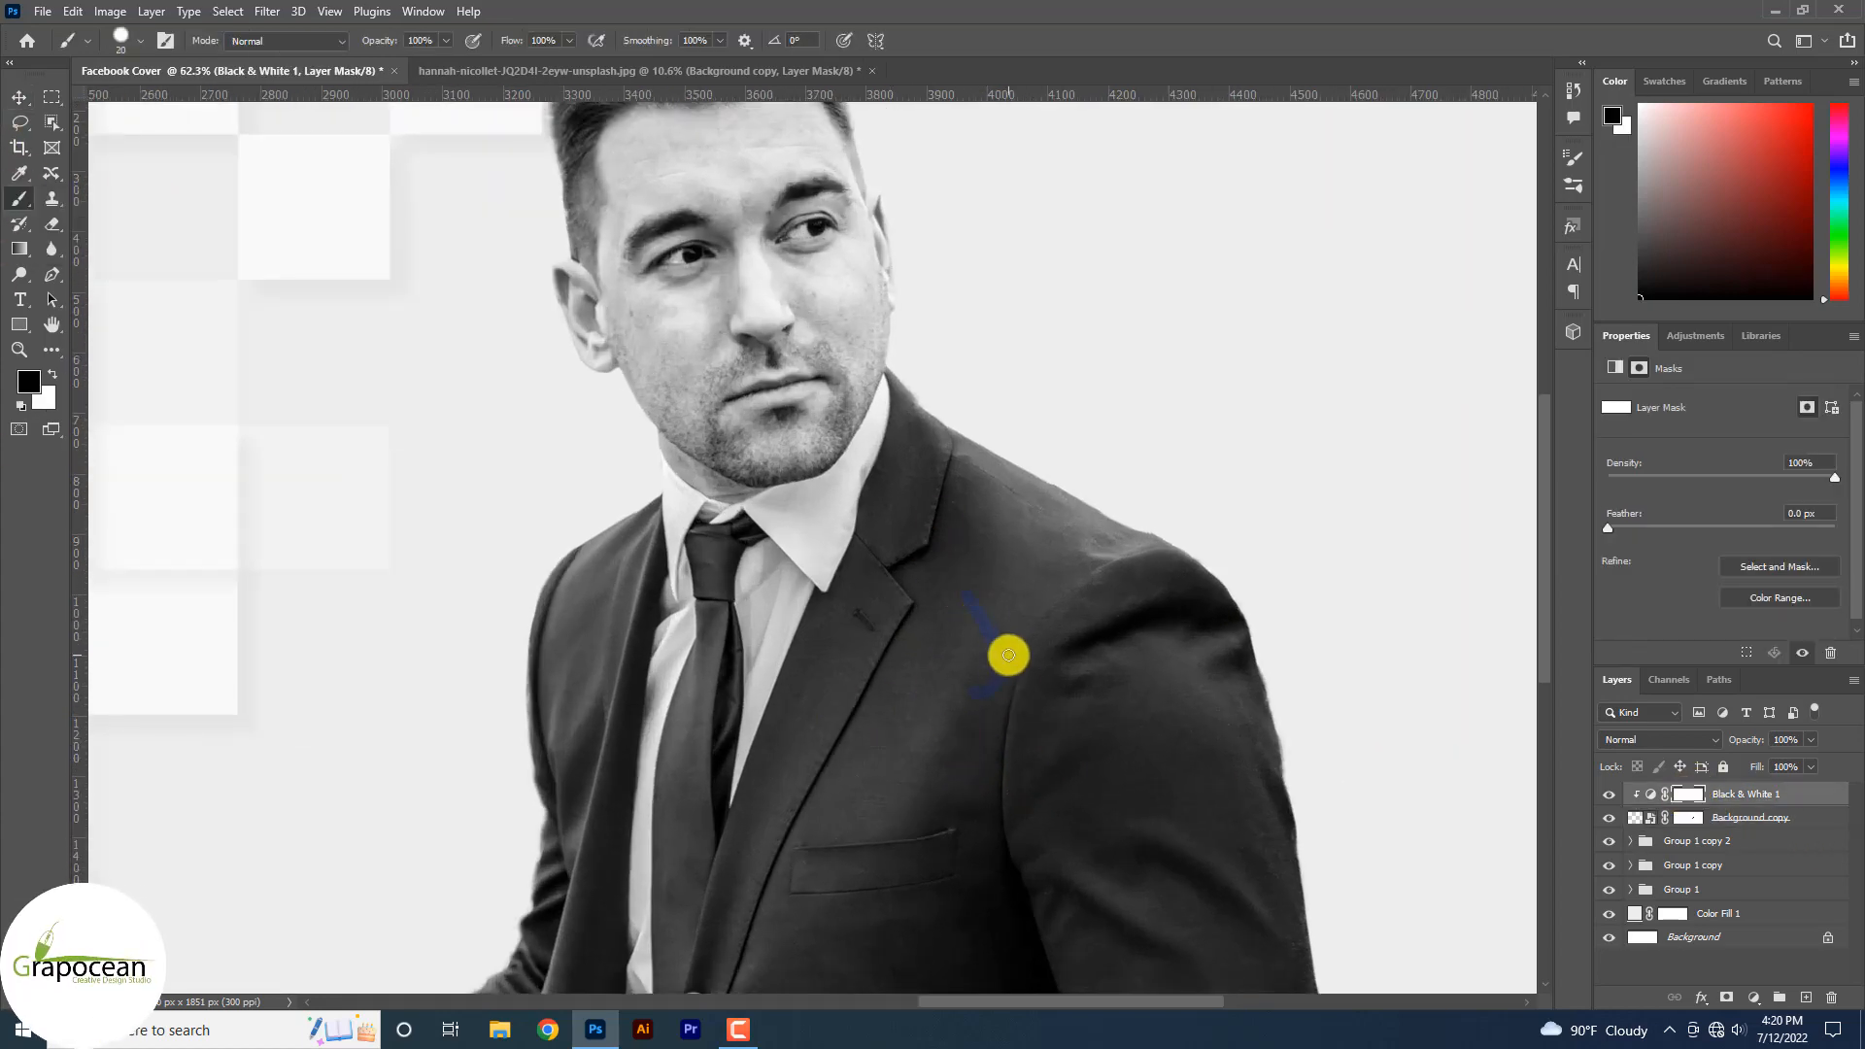
# - Enlarge the brush to 125 px and paint black on the mask over the jacket lapel, shirt collar and tie knot
pyautogui.press(']')
pyautogui.press(']')
pyautogui.press(']')
pyautogui.press(']')
pyautogui.press(']')
pyautogui.press(']')
pyautogui.press(']')
pyautogui.press(']')
pyautogui.press(']')
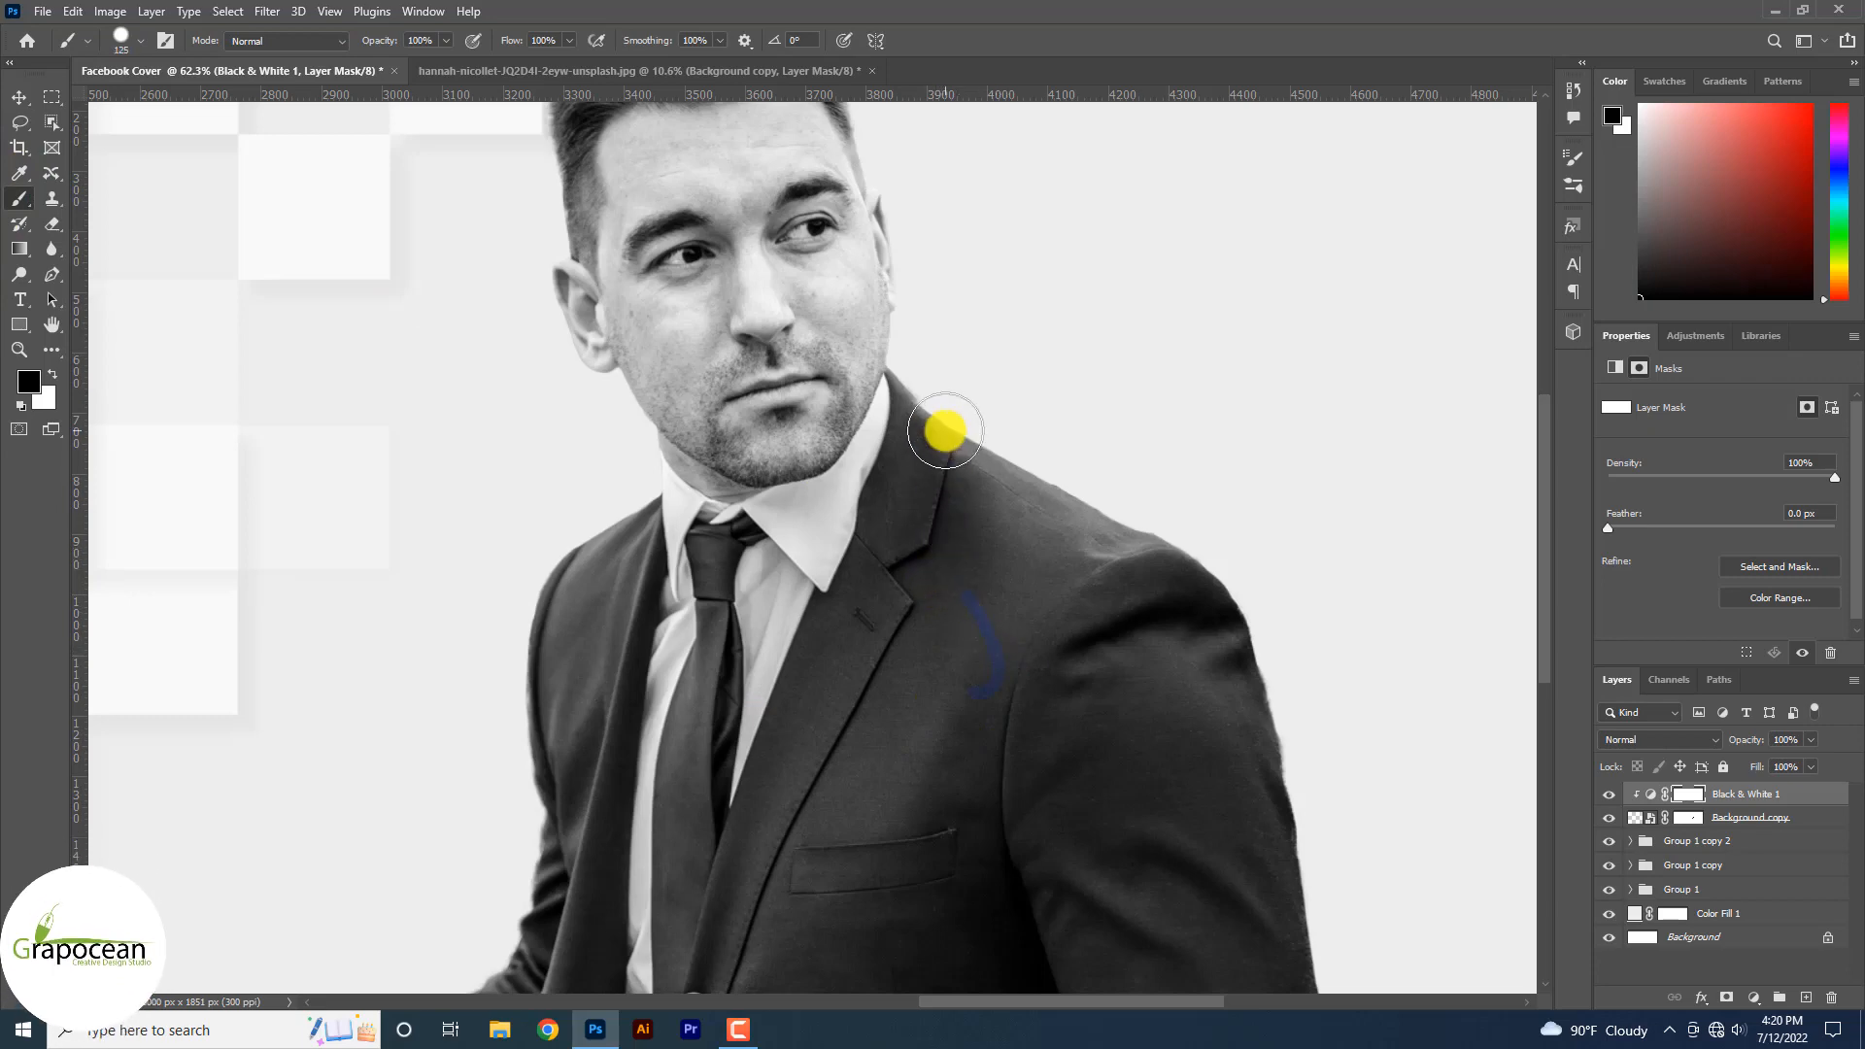
pyautogui.moveTo(944, 435); pyautogui.dragTo(941, 462)
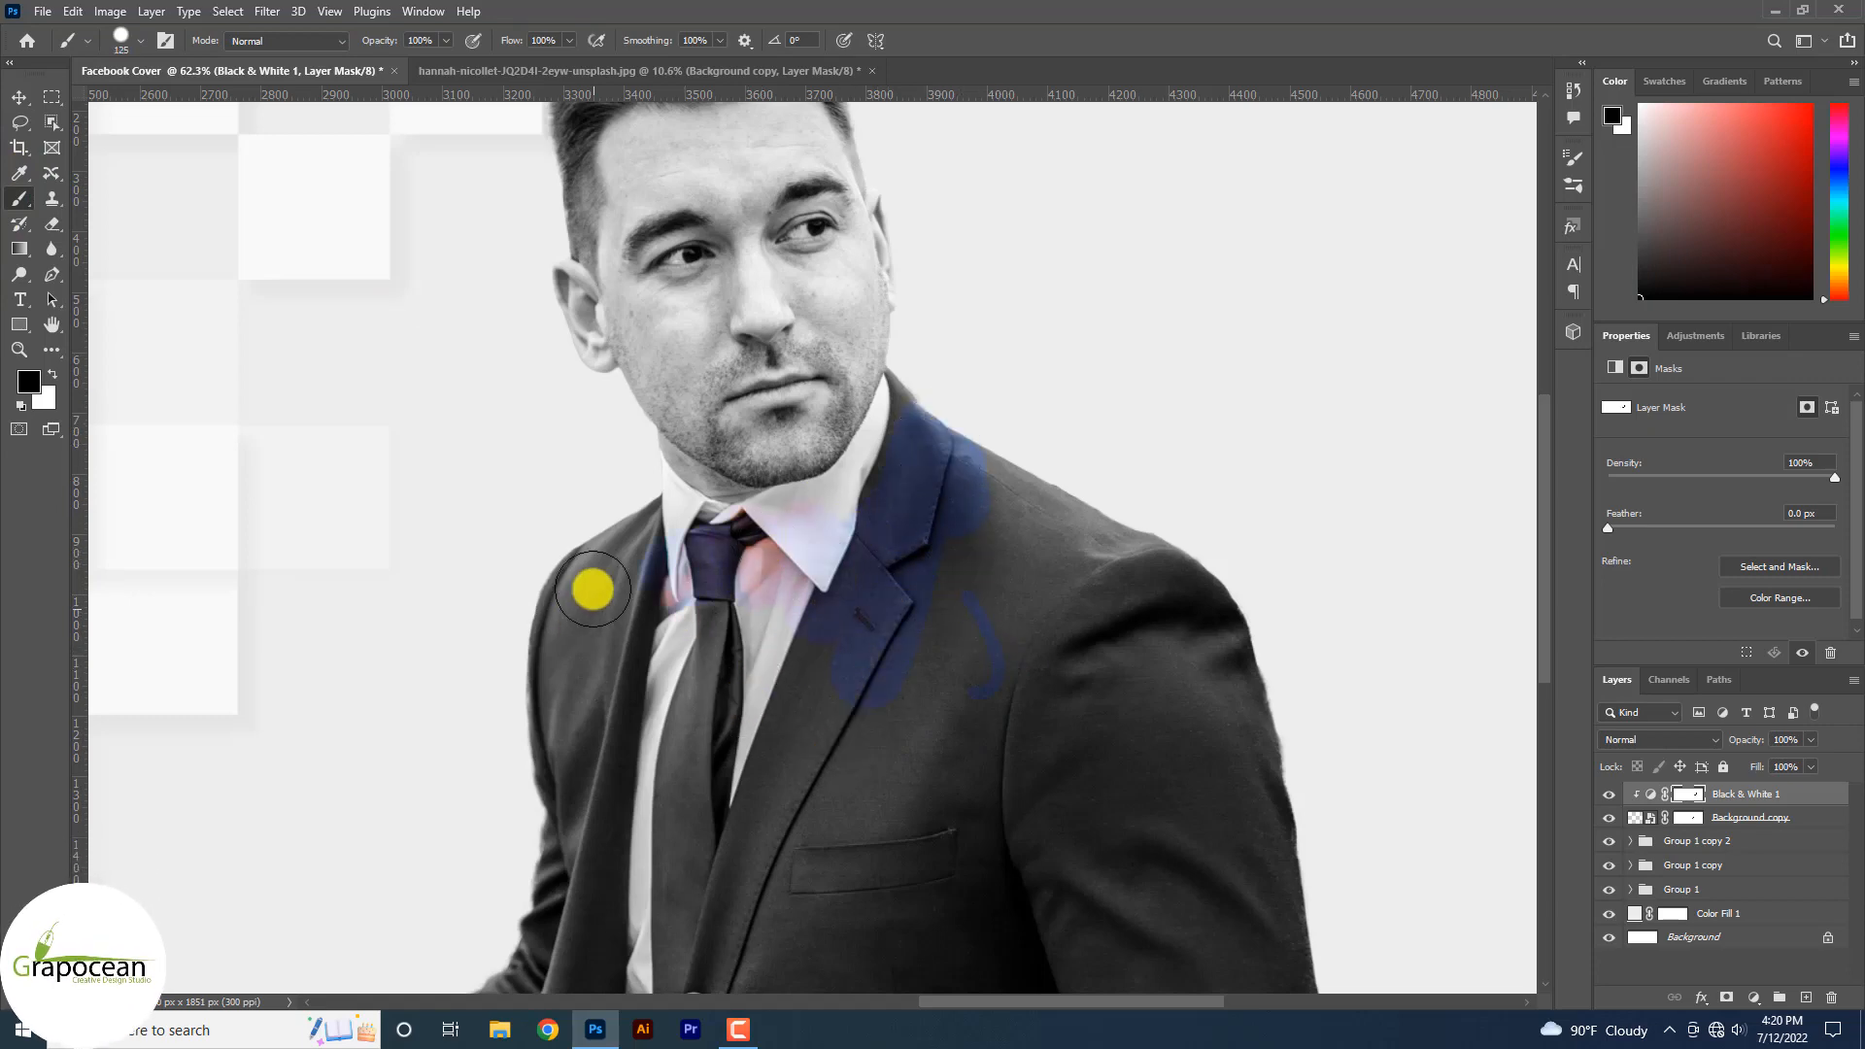
# - Paint black on the mask over the rest of the suit, shirt and tie, enlarging the brush to 800 px
pyautogui.moveTo(593, 589)
pyautogui.mouseDown()
pyautogui.moveTo(672, 563)
pyautogui.moveTo(703, 593)
pyautogui.mouseUp()
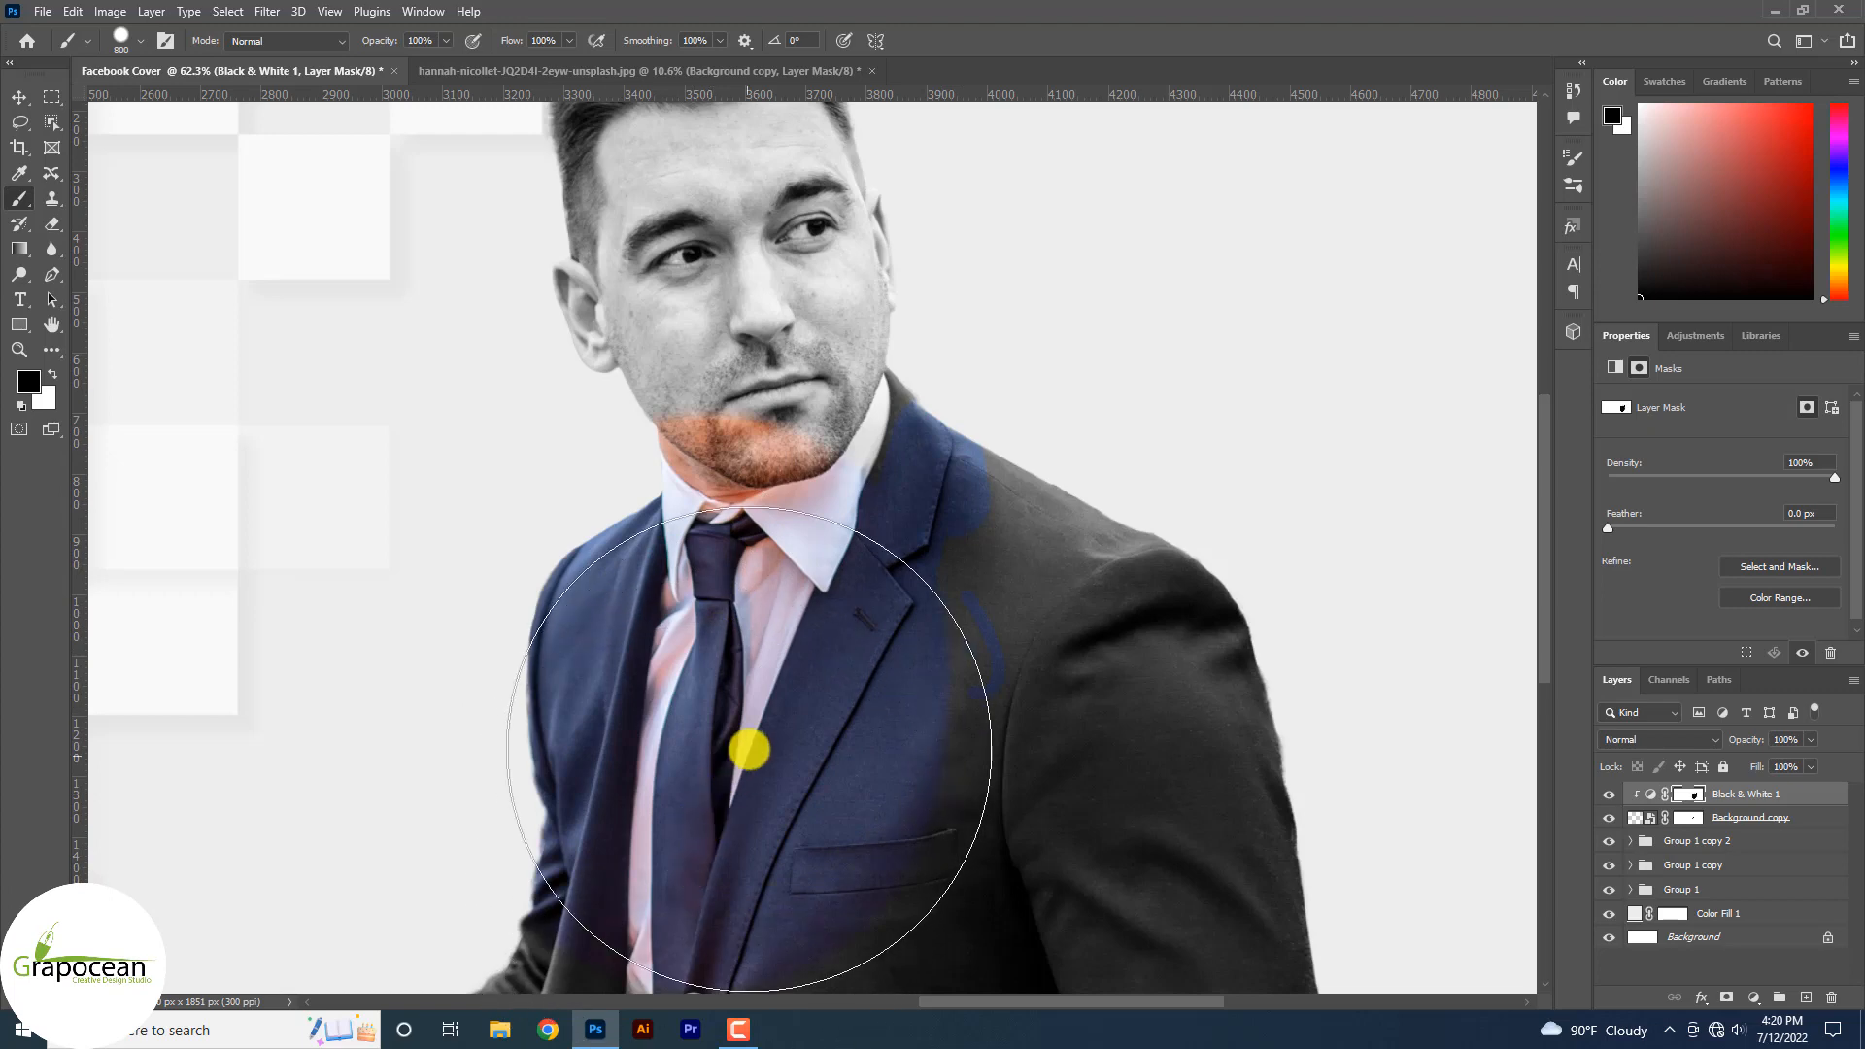
pyautogui.scroll(-3, 755, 743)
pyautogui.moveTo(847, 725)
pyautogui.mouseDown()
pyautogui.moveTo(456, 846)
pyautogui.moveTo(895, 812)
pyautogui.moveTo(924, 567)
pyautogui.mouseUp()
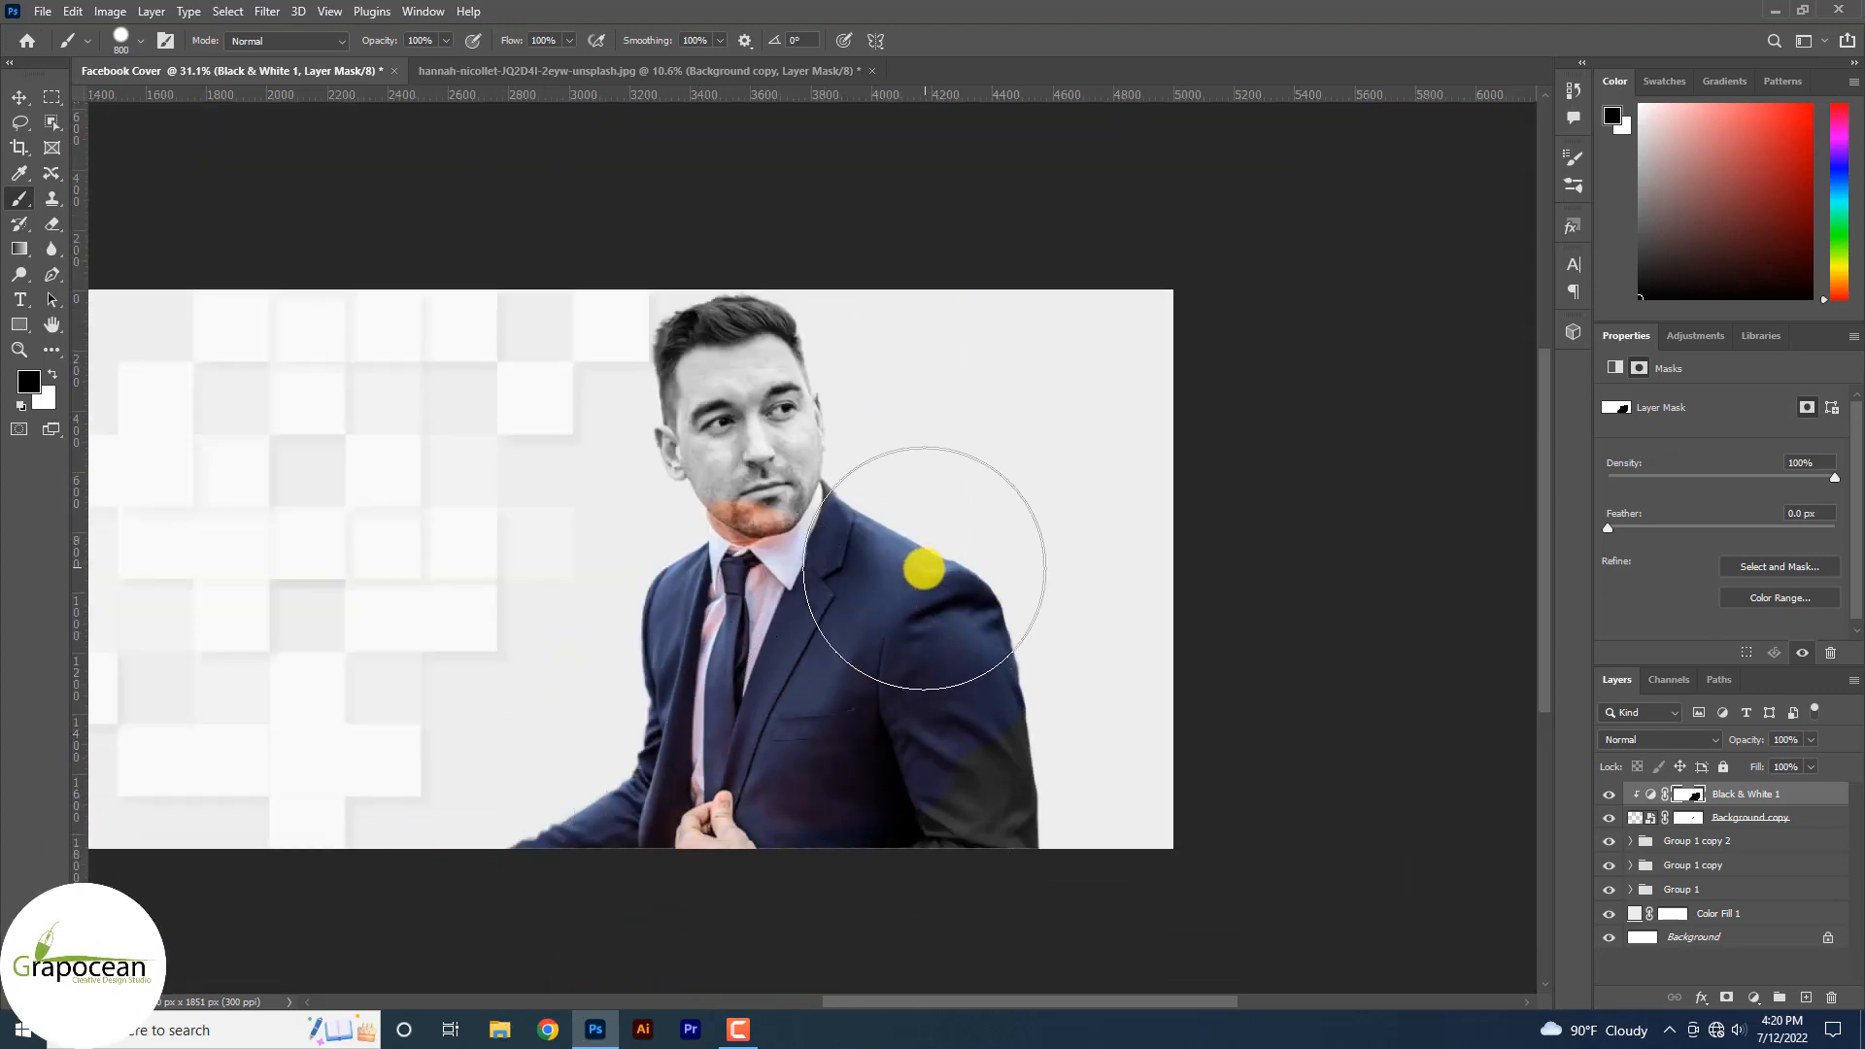
# - Paint white on the mask over the chin with a smaller brush to return the skin there to black and white
pyautogui.scroll(3, 887, 611)
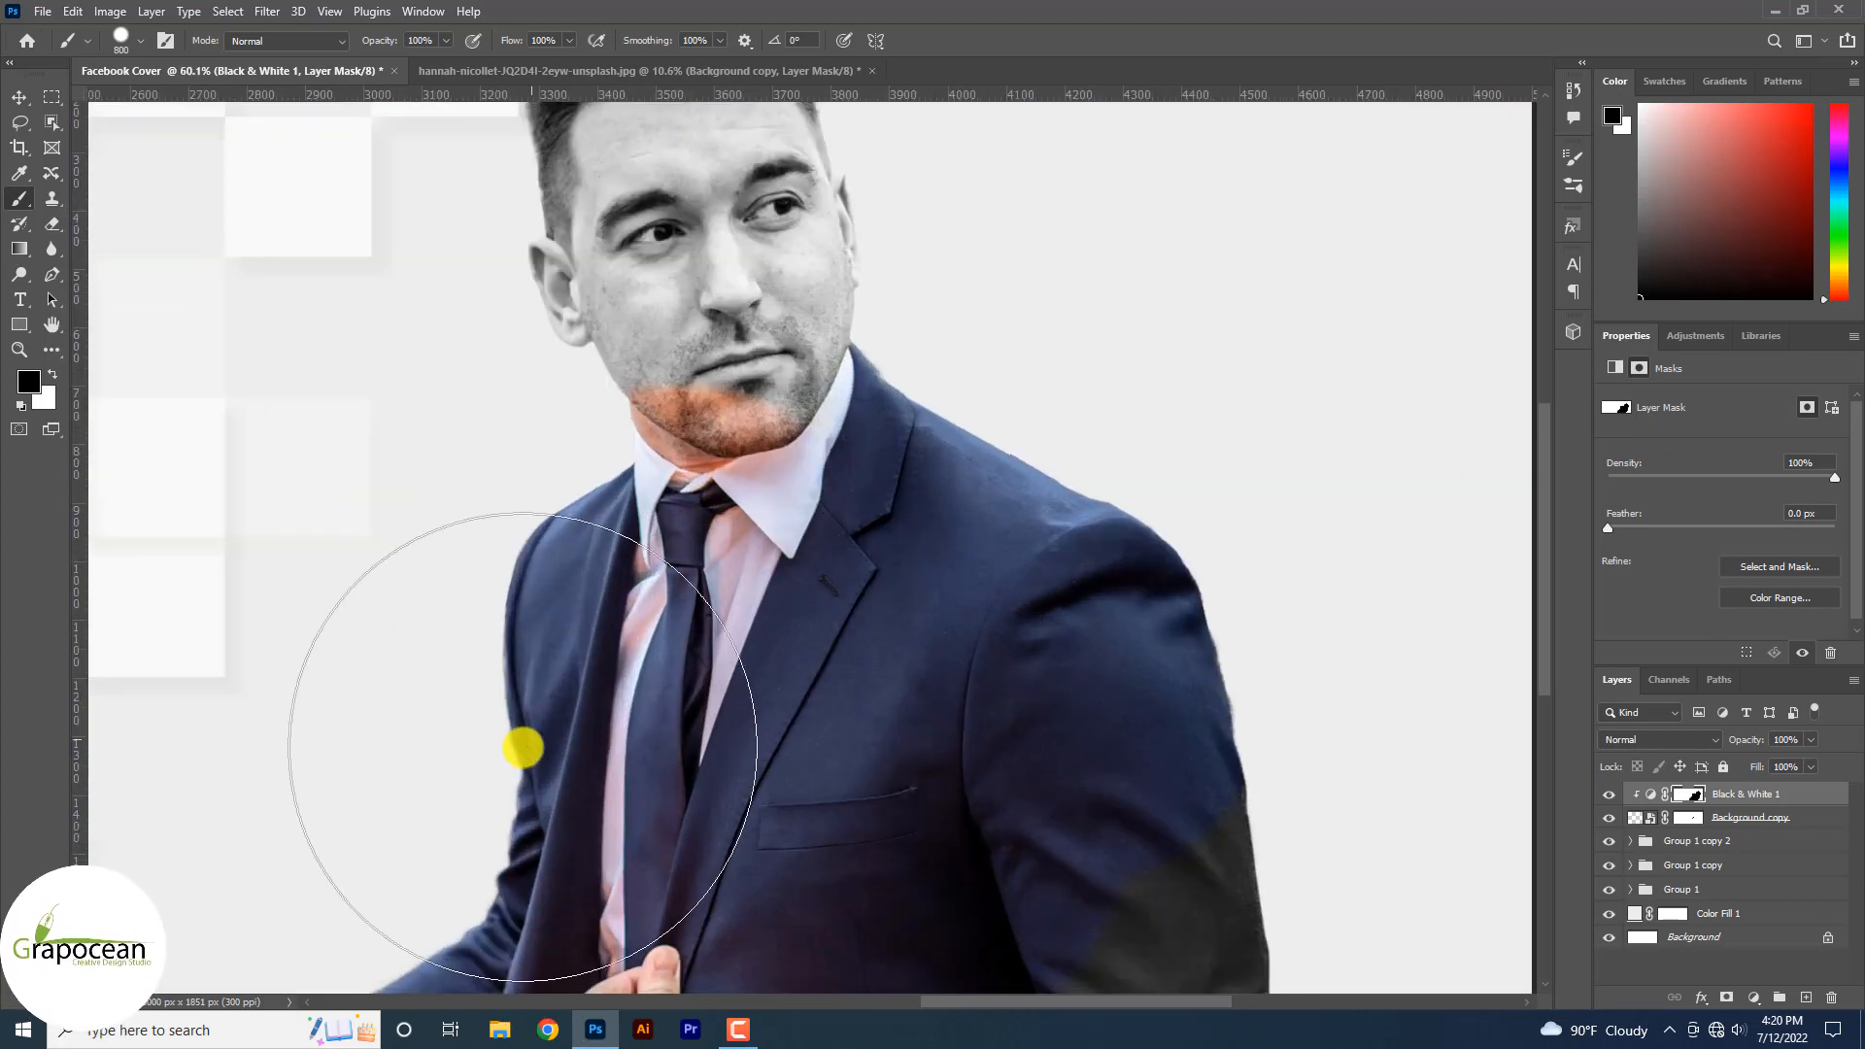
pyautogui.press('[')
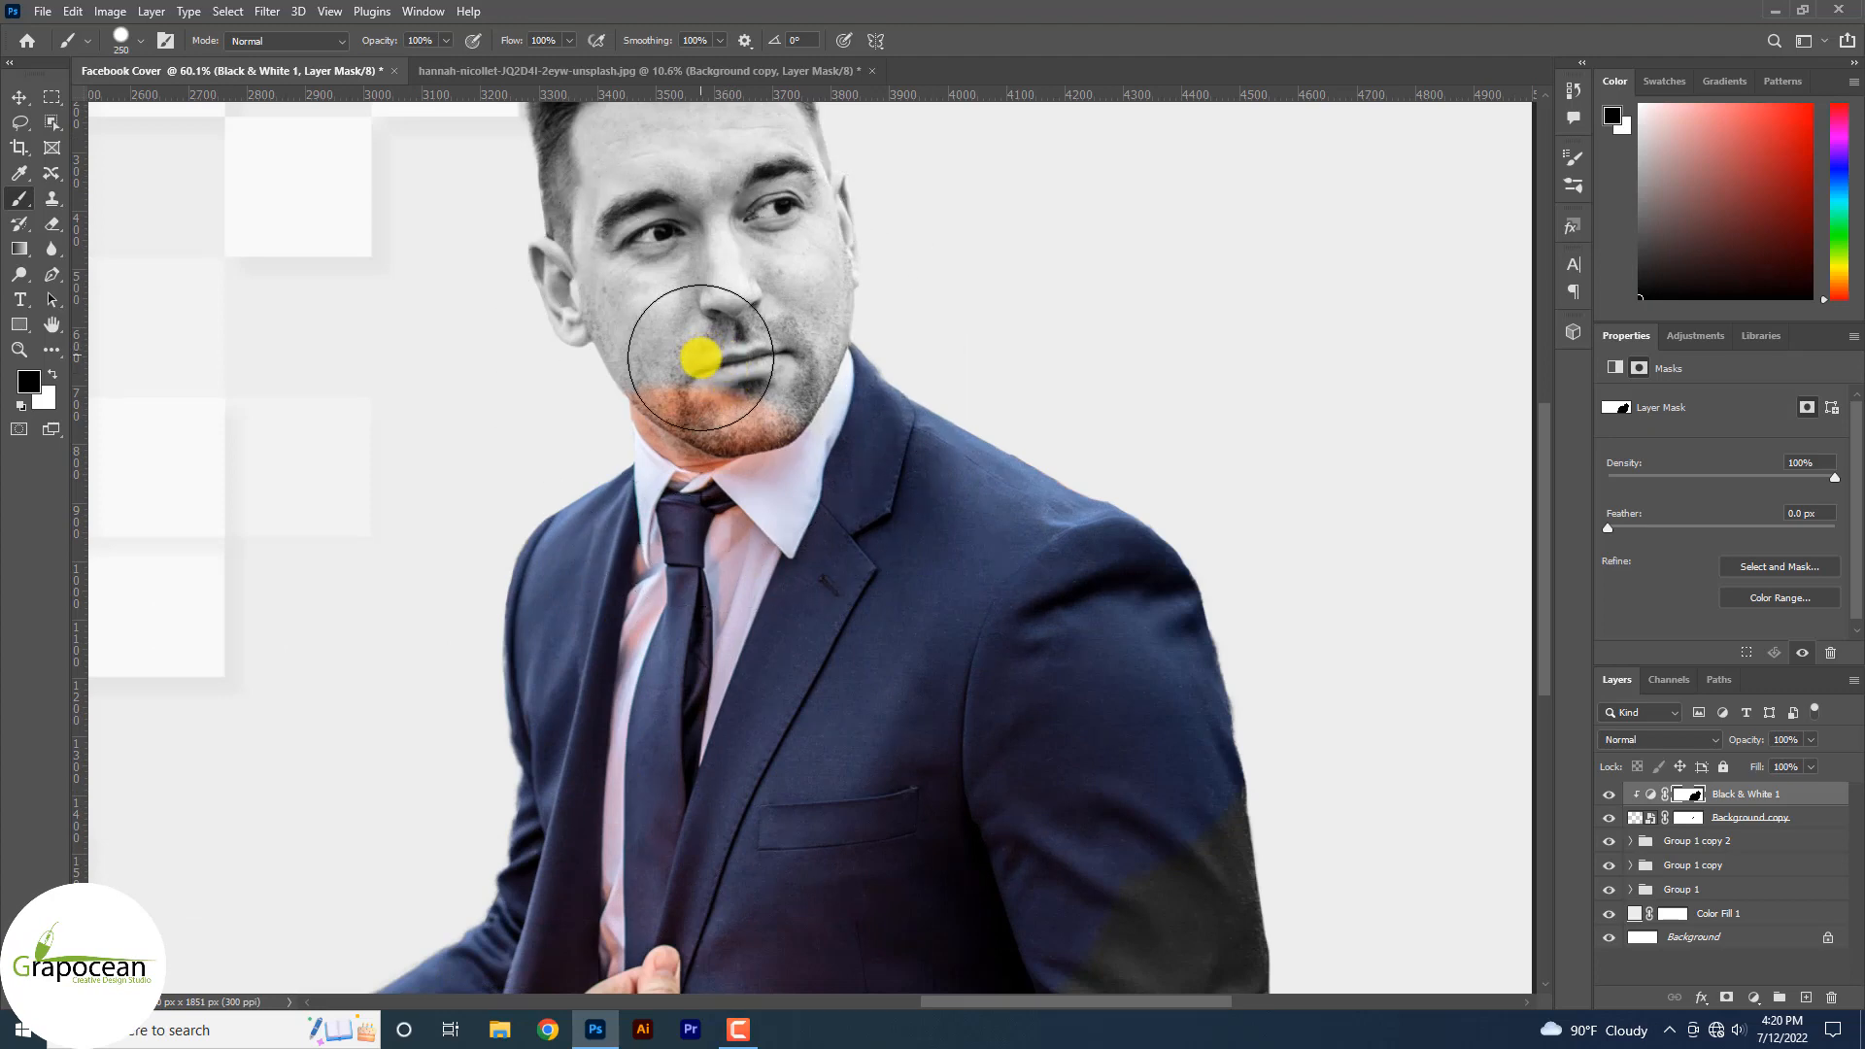
pyautogui.moveTo(701, 358); pyautogui.dragTo(704, 386)
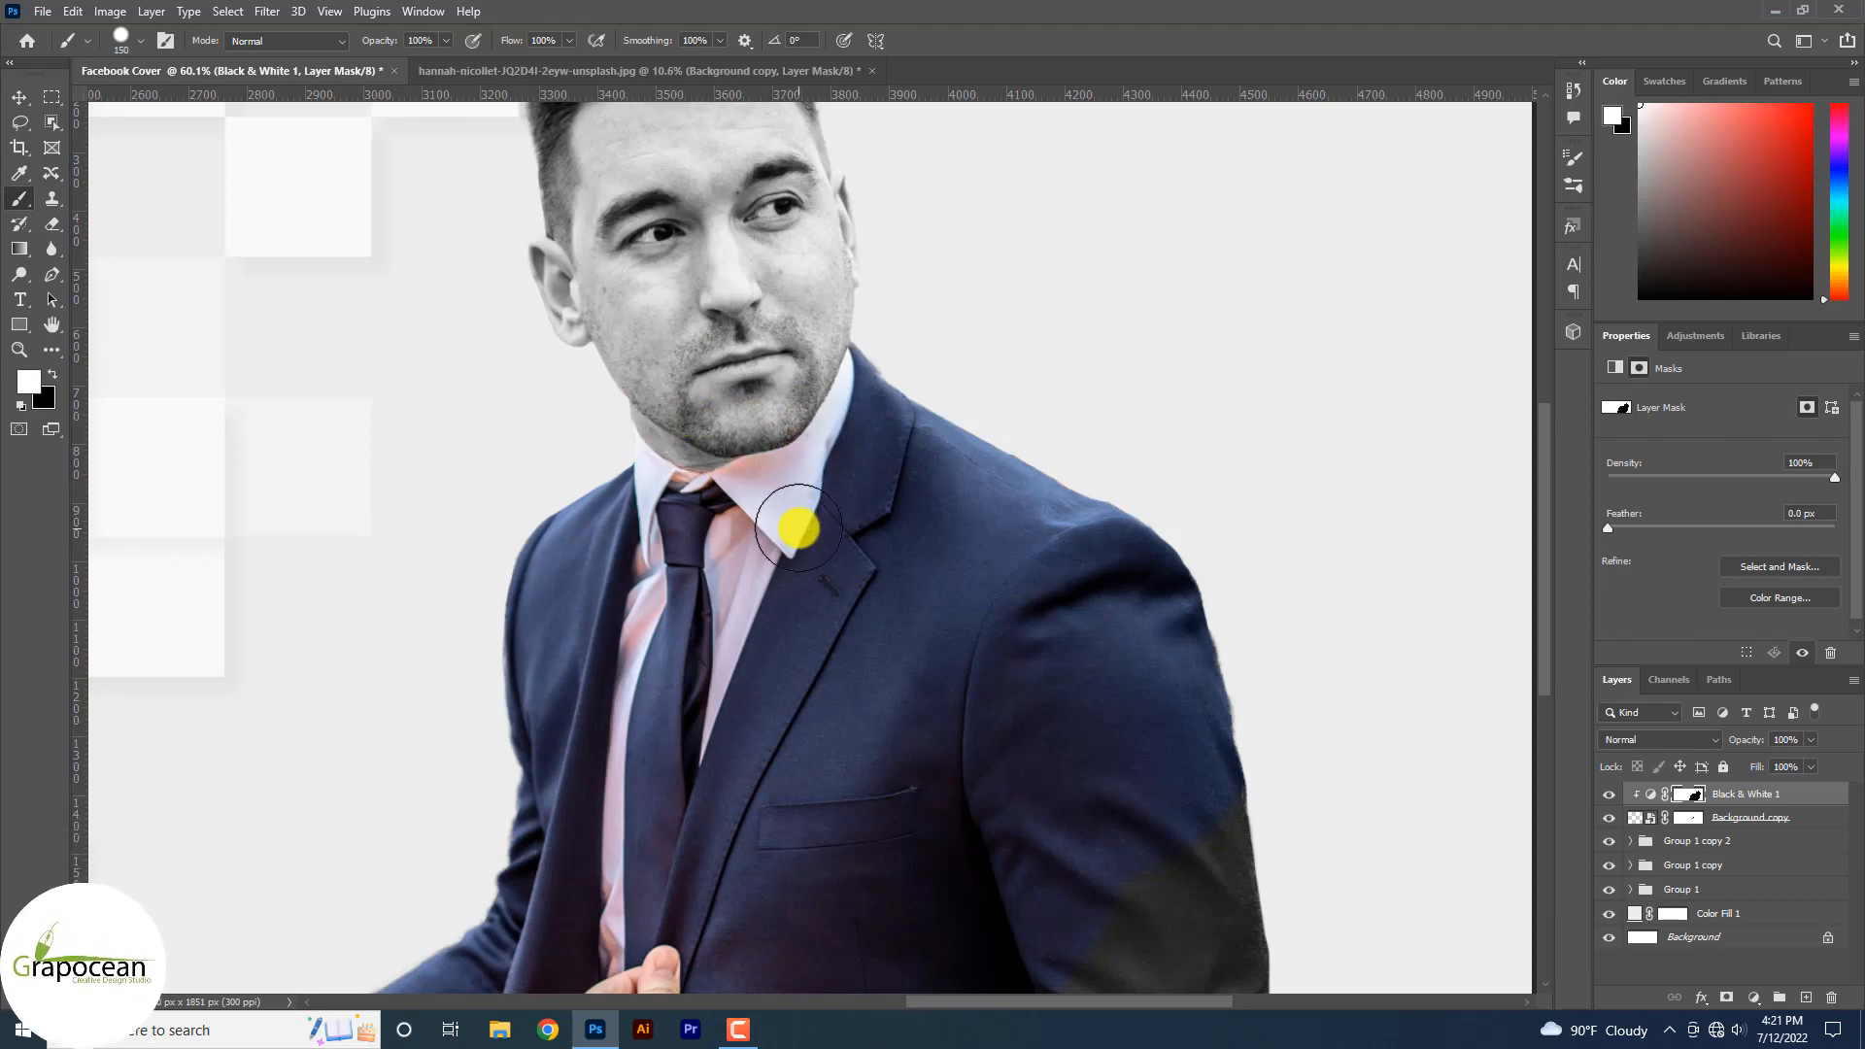
# - Draw a circle about 1943 px in diameter with the Ellipse tool over the cover's left part, extending past the canvas edges
pyautogui.scroll(-8, 797, 529)
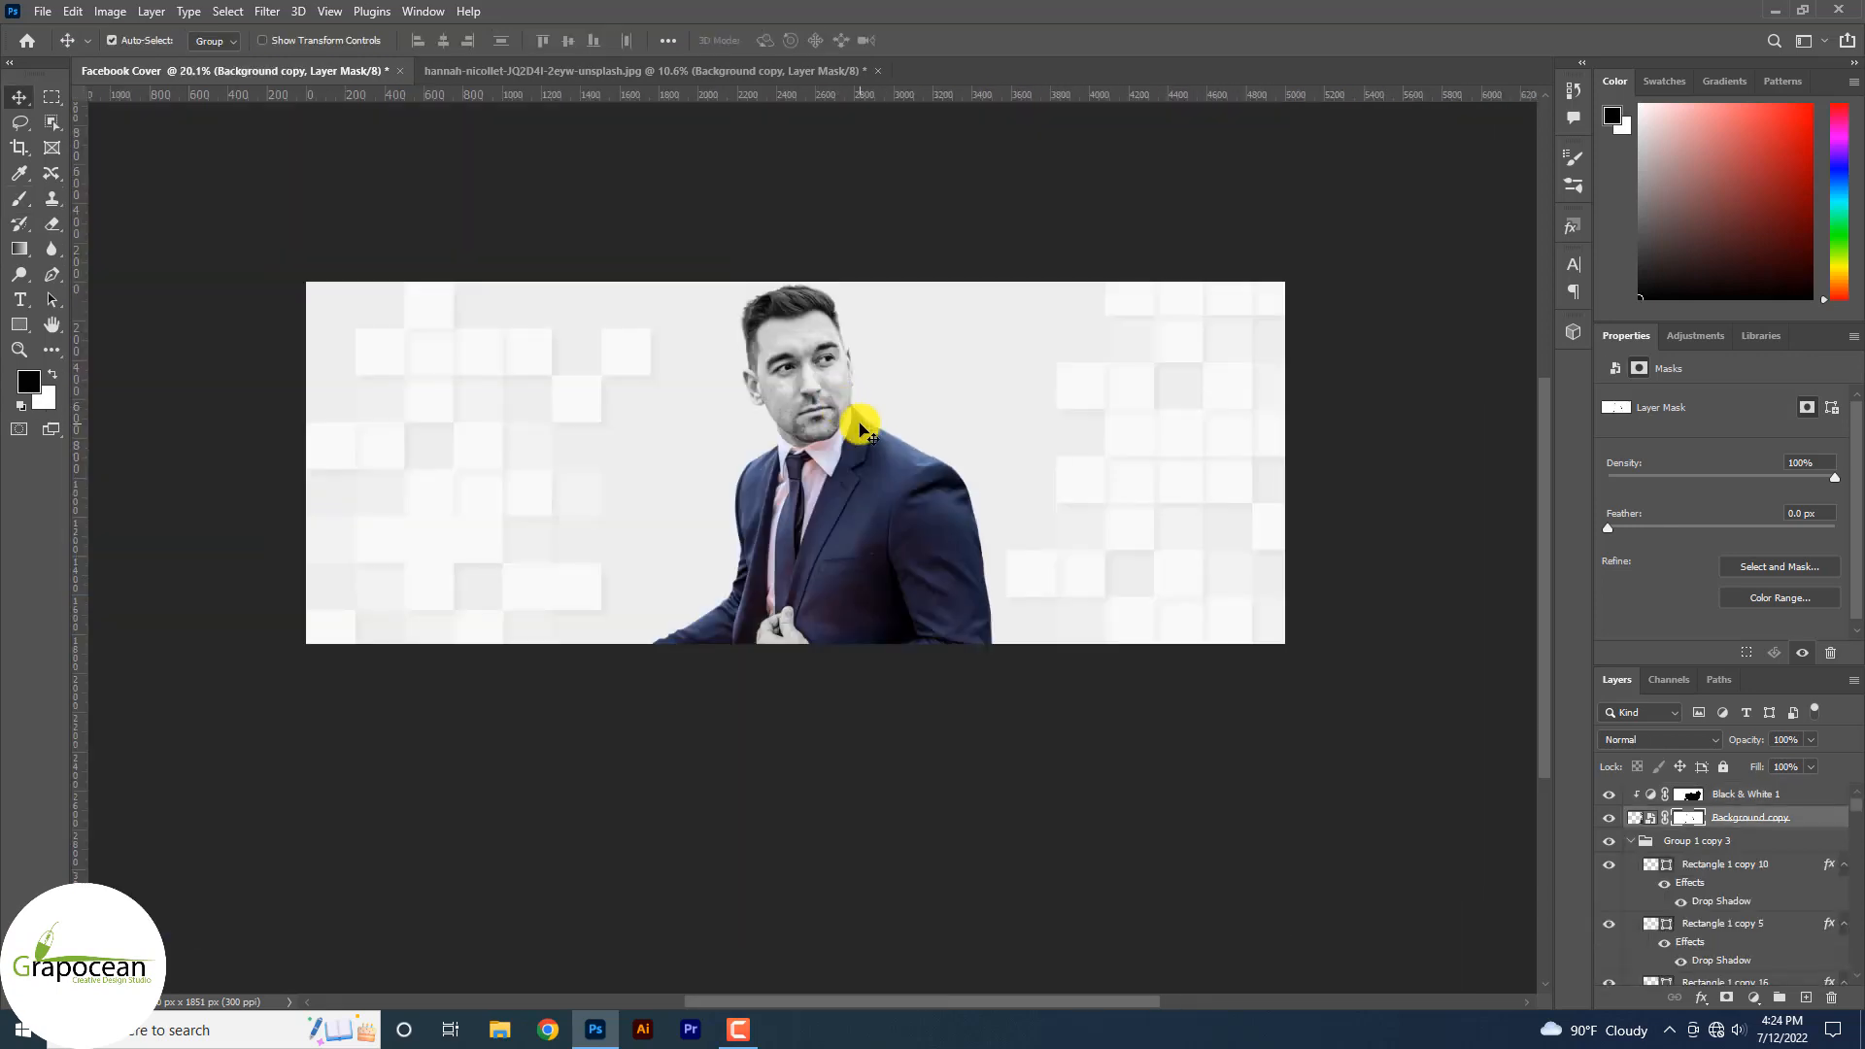
pyautogui.scroll(3, 855, 417)
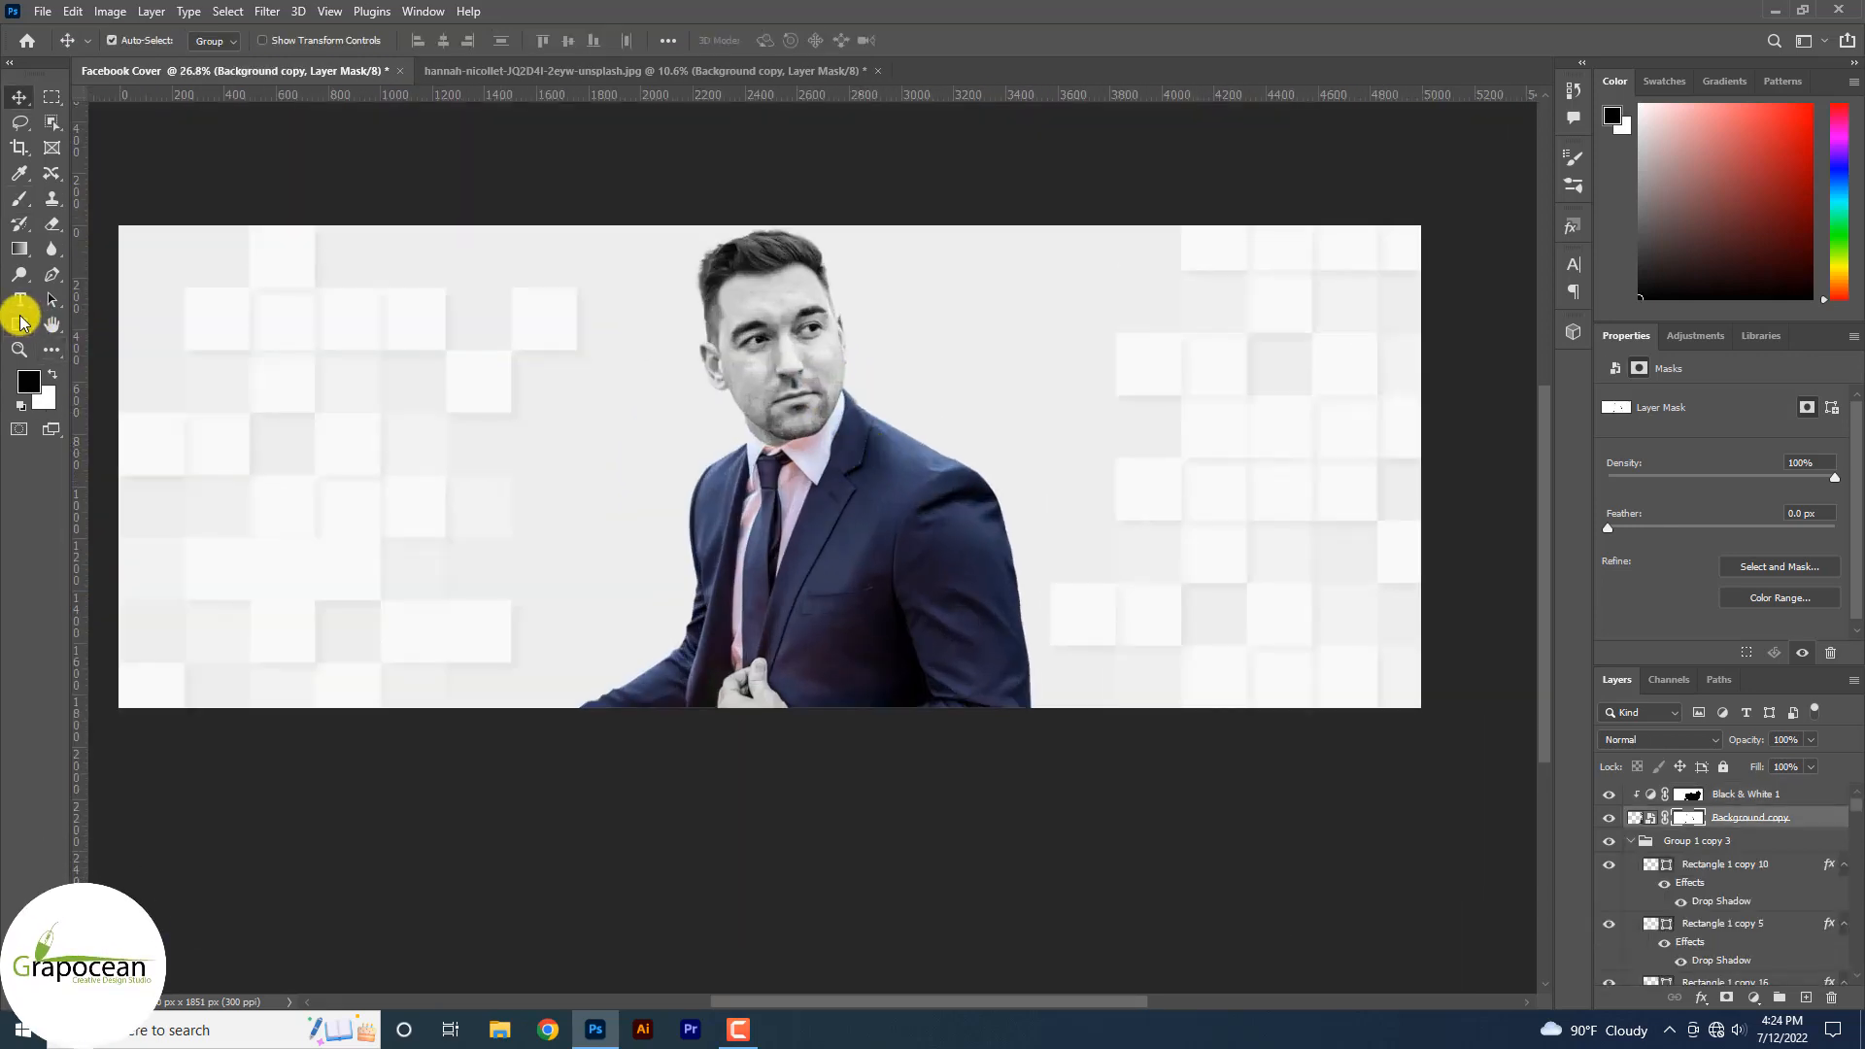
pyautogui.moveTo(21, 325); pyautogui.dragTo(74, 335)
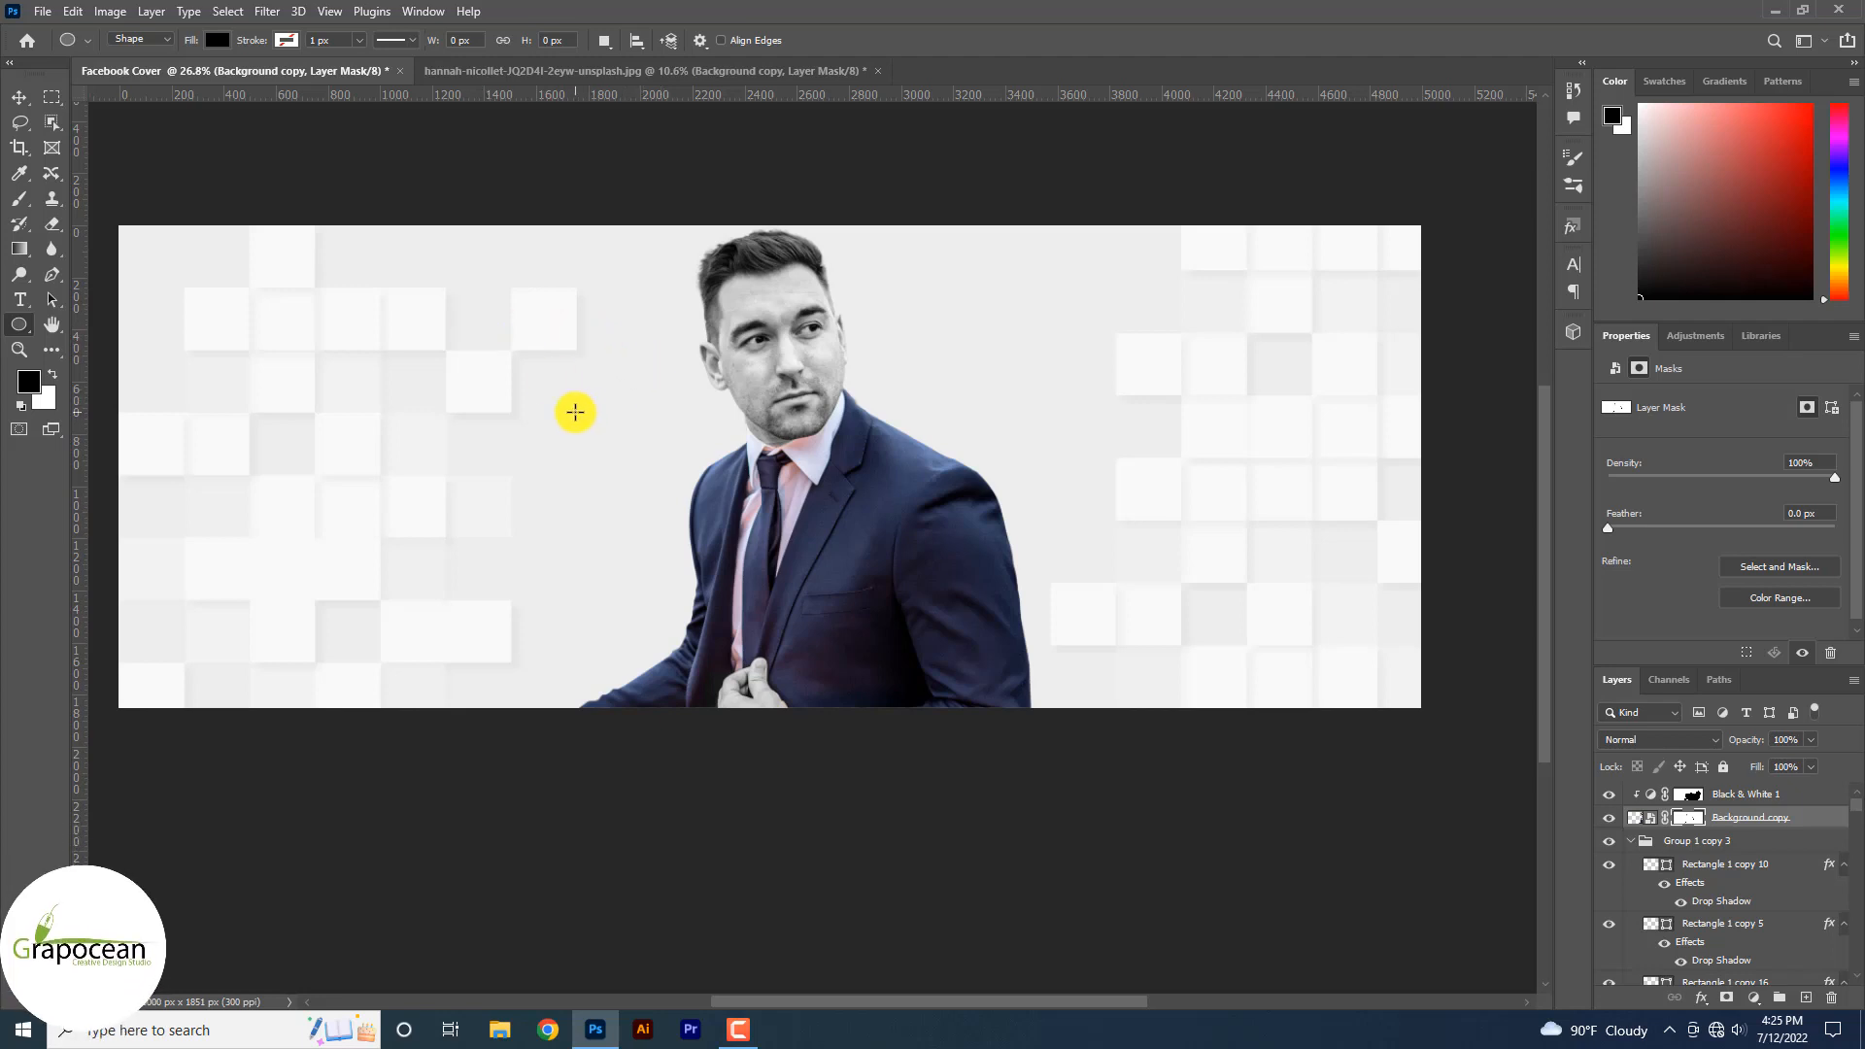
pyautogui.scroll(-1, 657, 529)
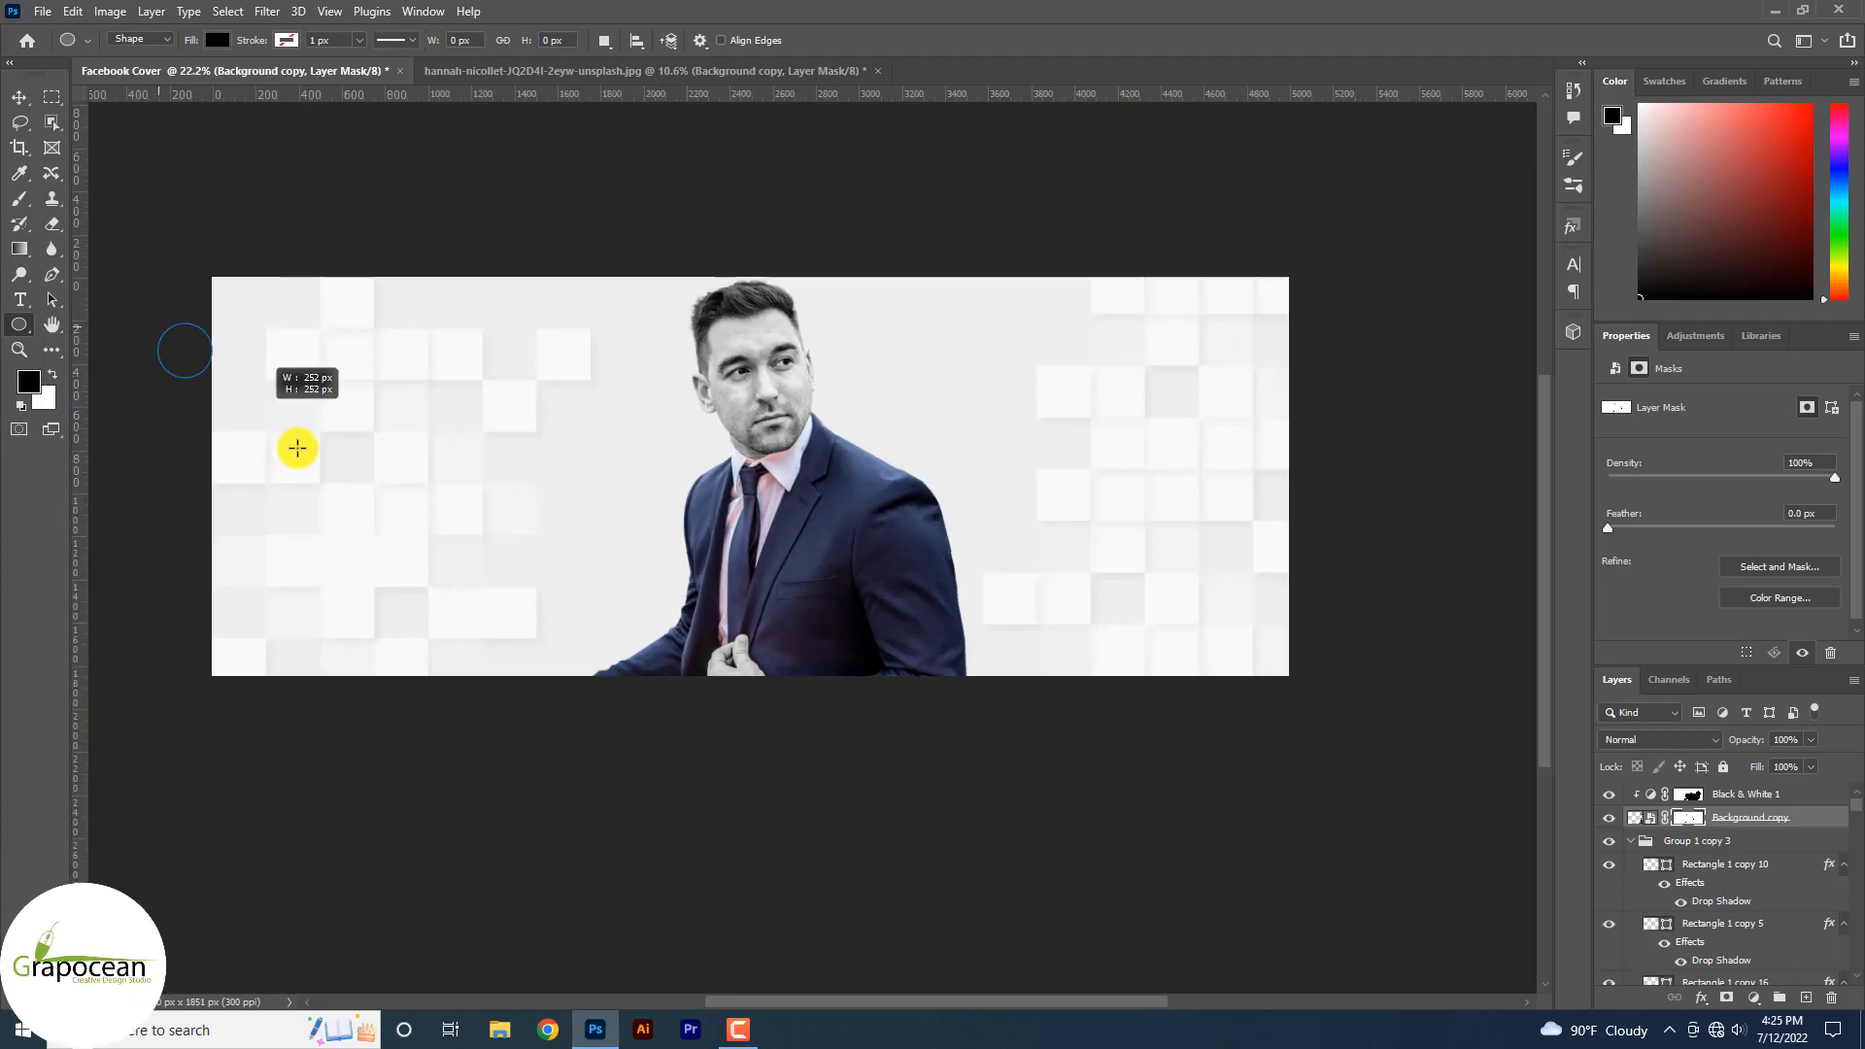
pyautogui.moveTo(297, 448); pyautogui.dragTo(575, 743)
# - Set the circle's fill colour to yellow, #fff600
pyautogui.click(206, 43)
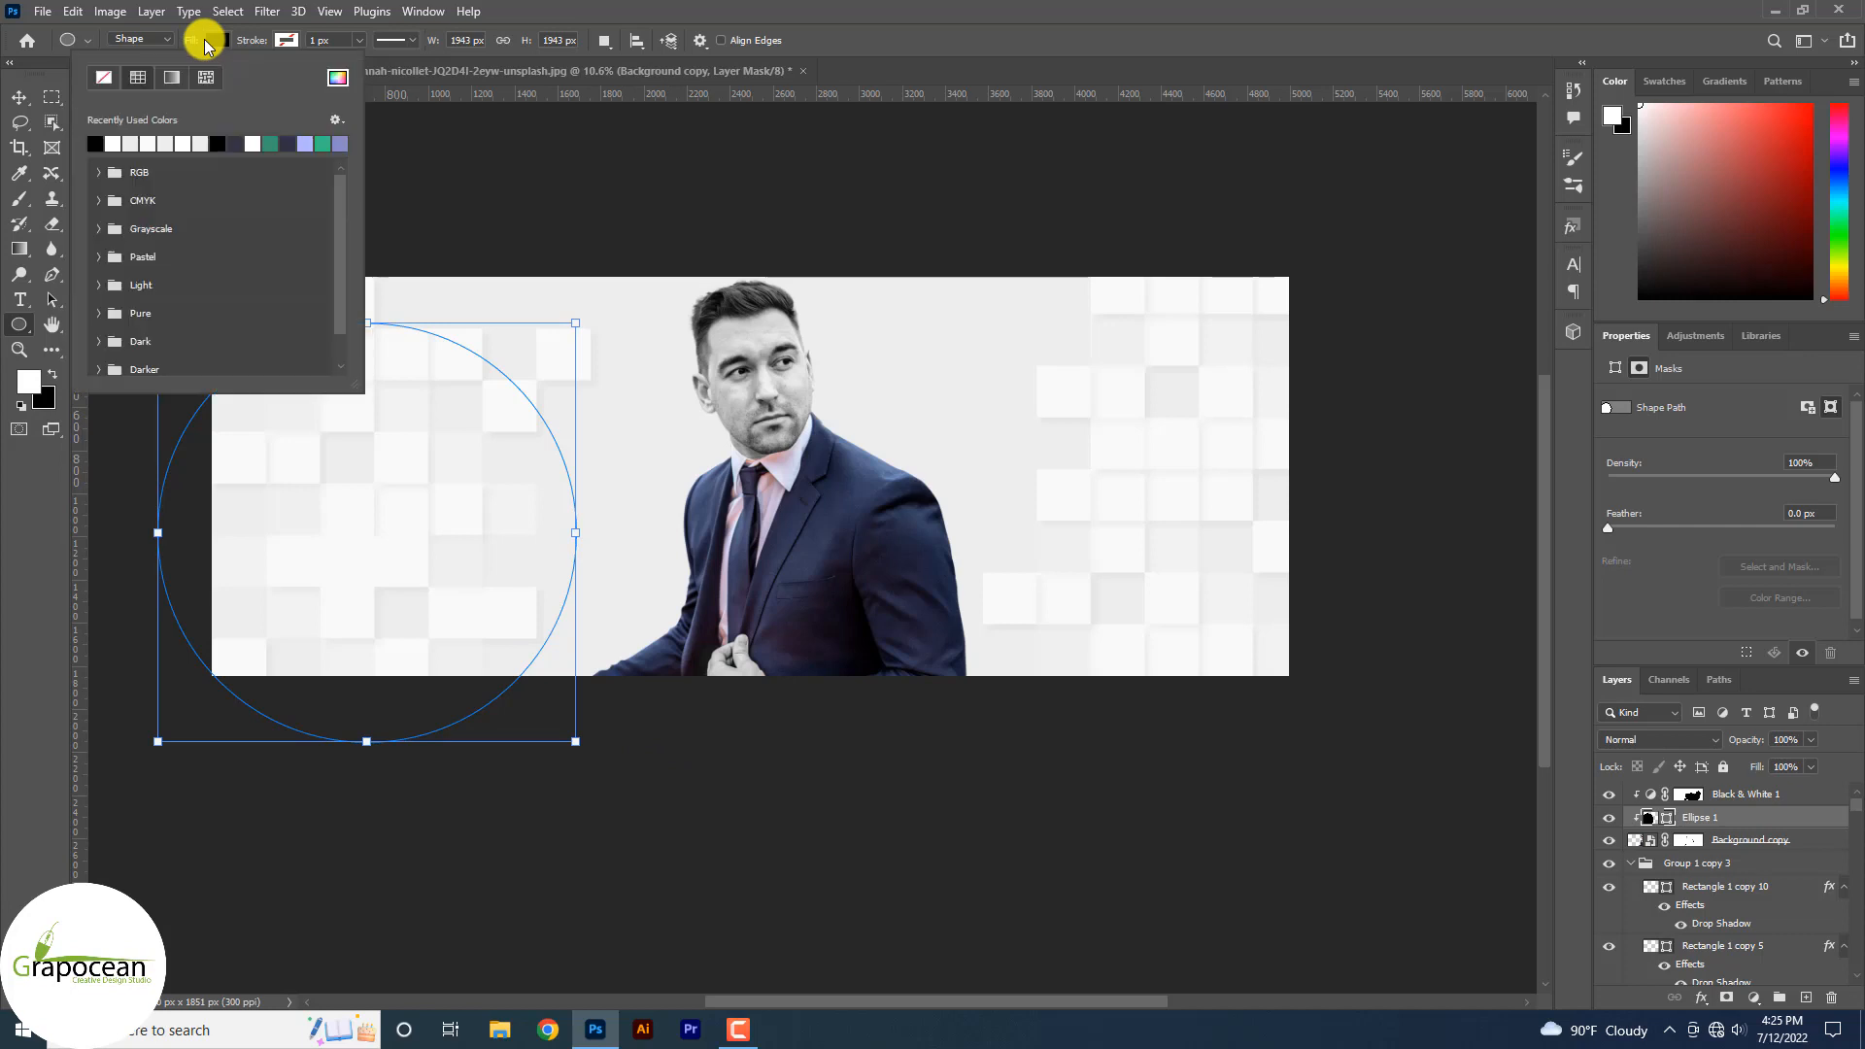
pyautogui.click(337, 76)
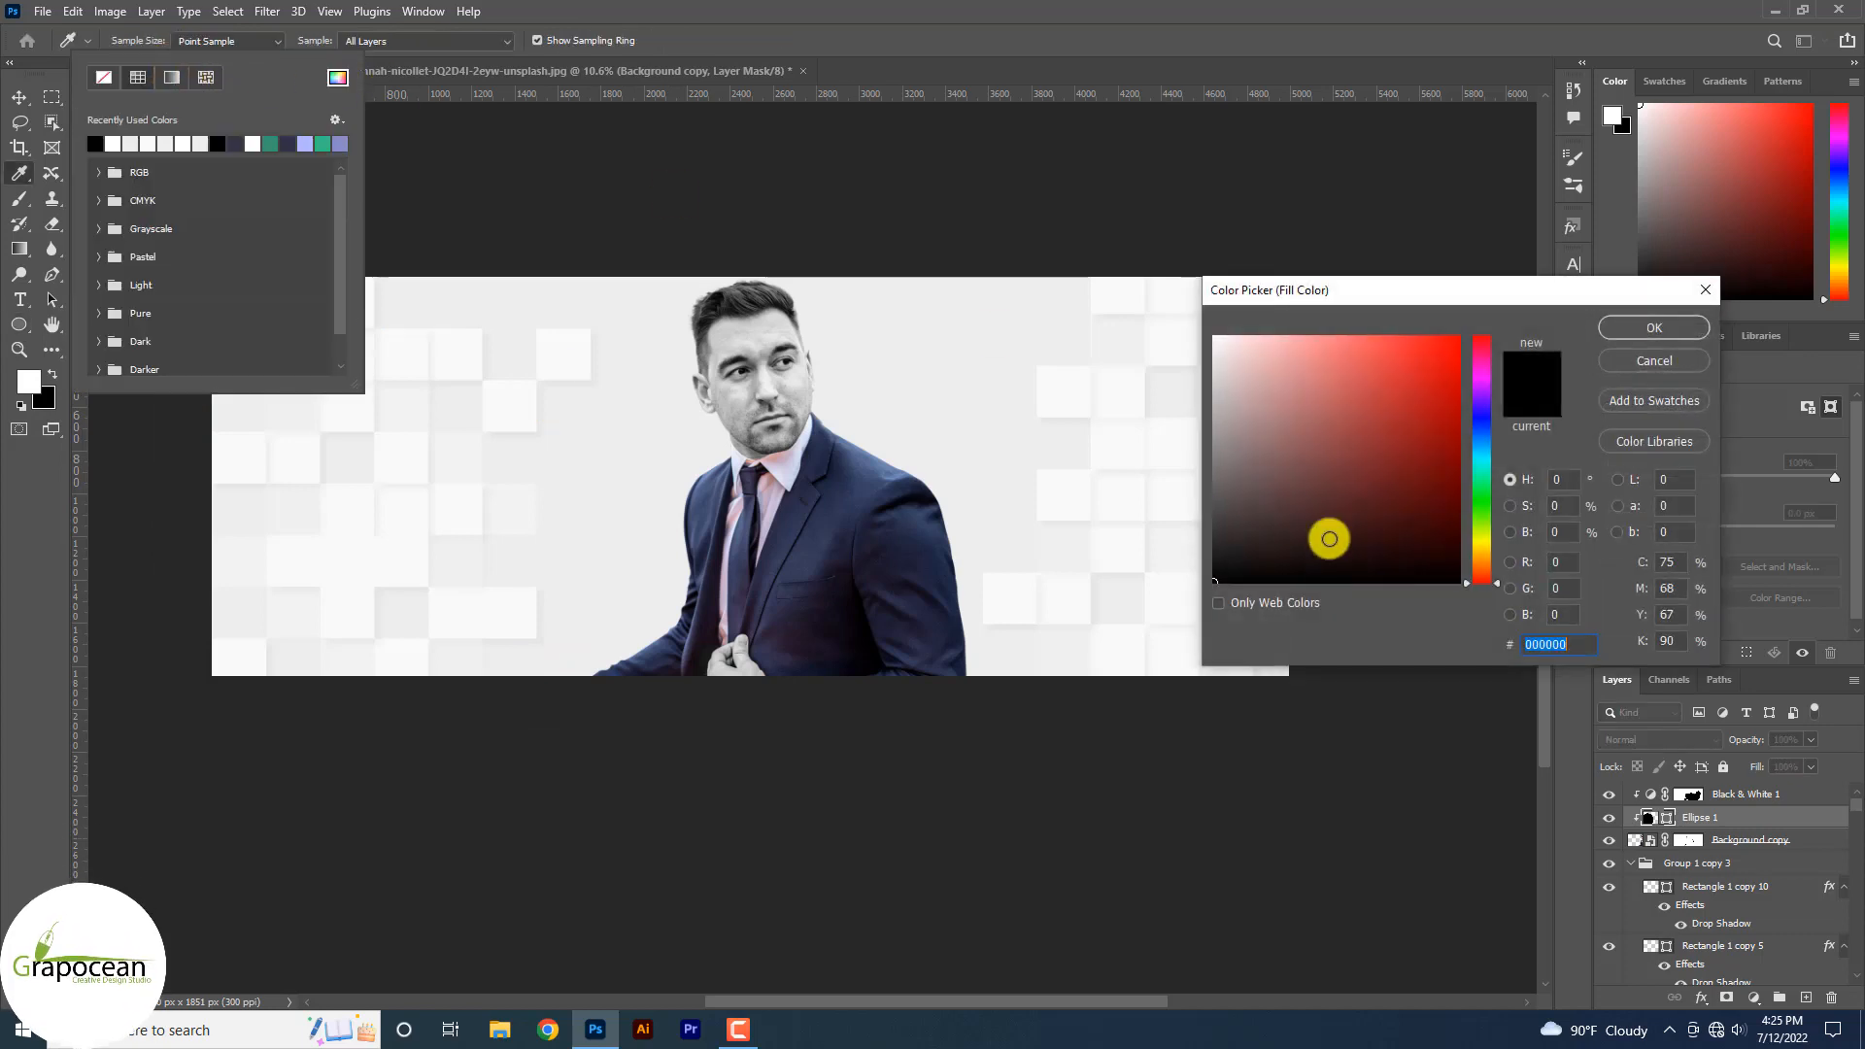
pyautogui.moveTo(1486, 563); pyautogui.dragTo(1481, 545)
pyautogui.moveTo(1432, 416); pyautogui.dragTo(1544, 288)
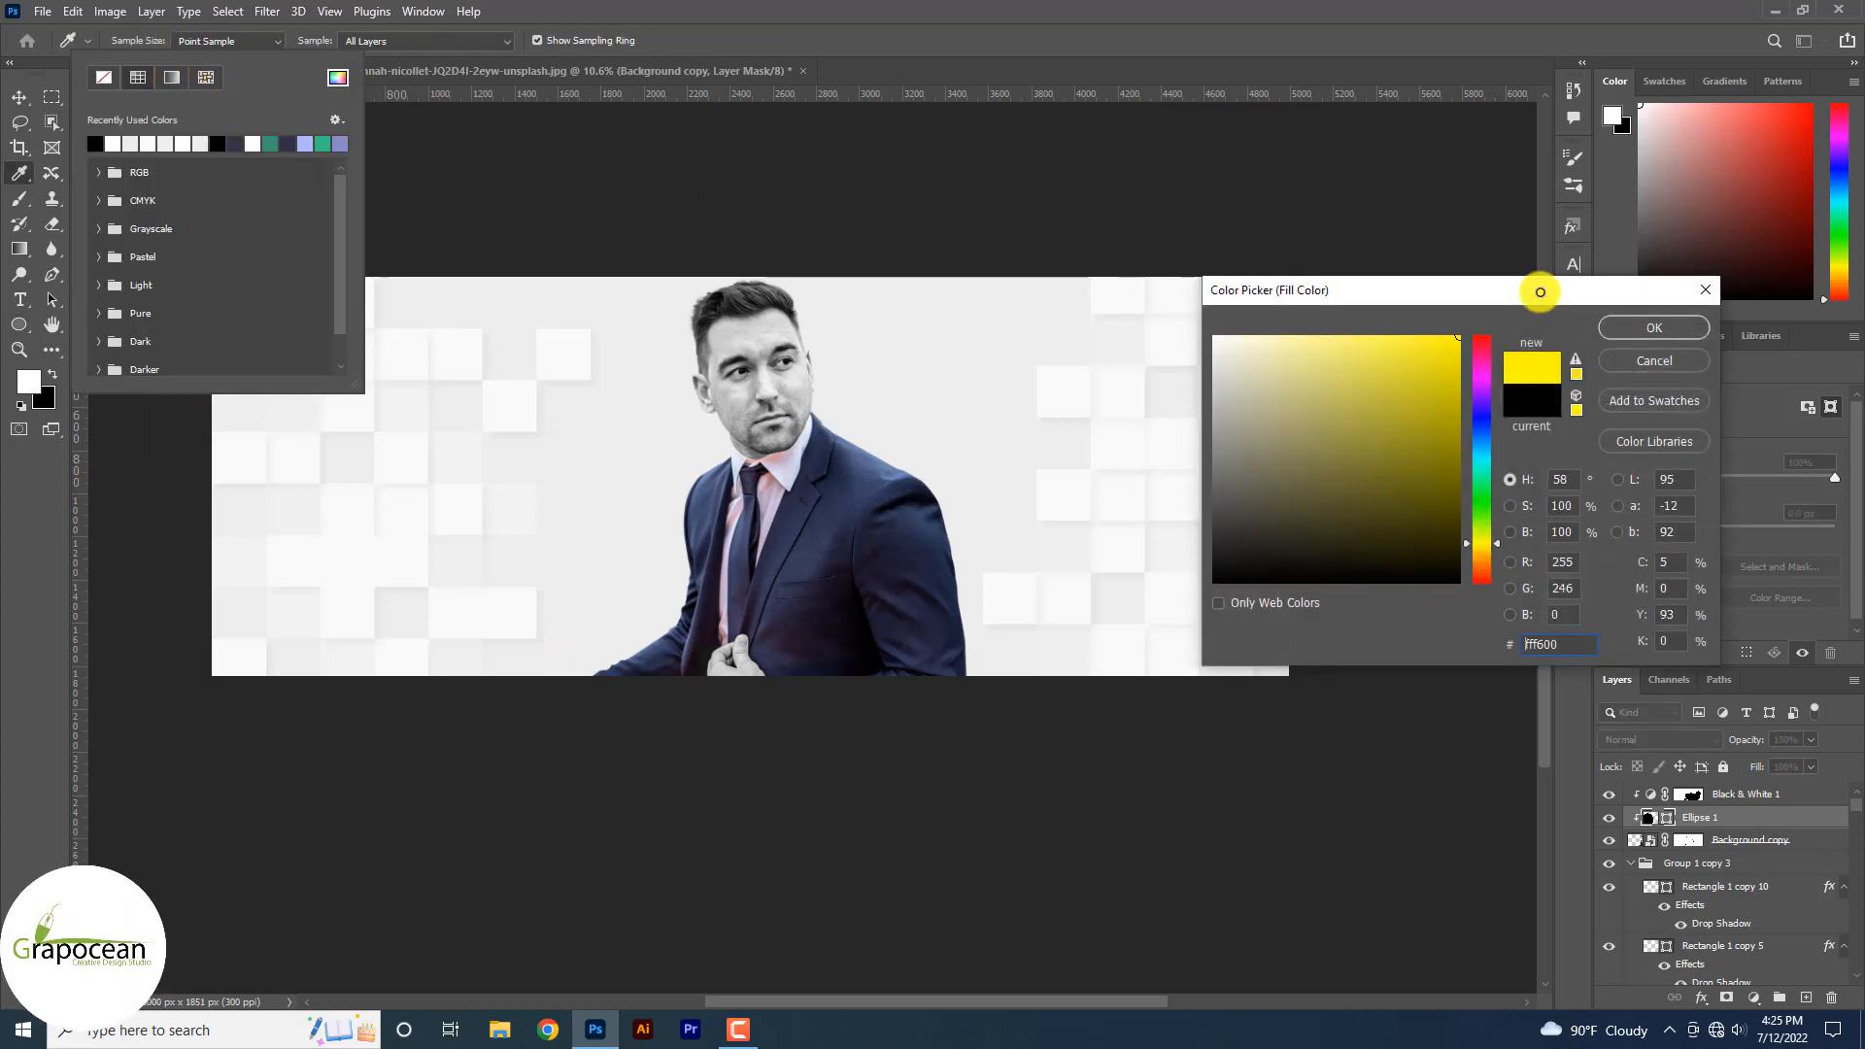
pyautogui.click(1651, 330)
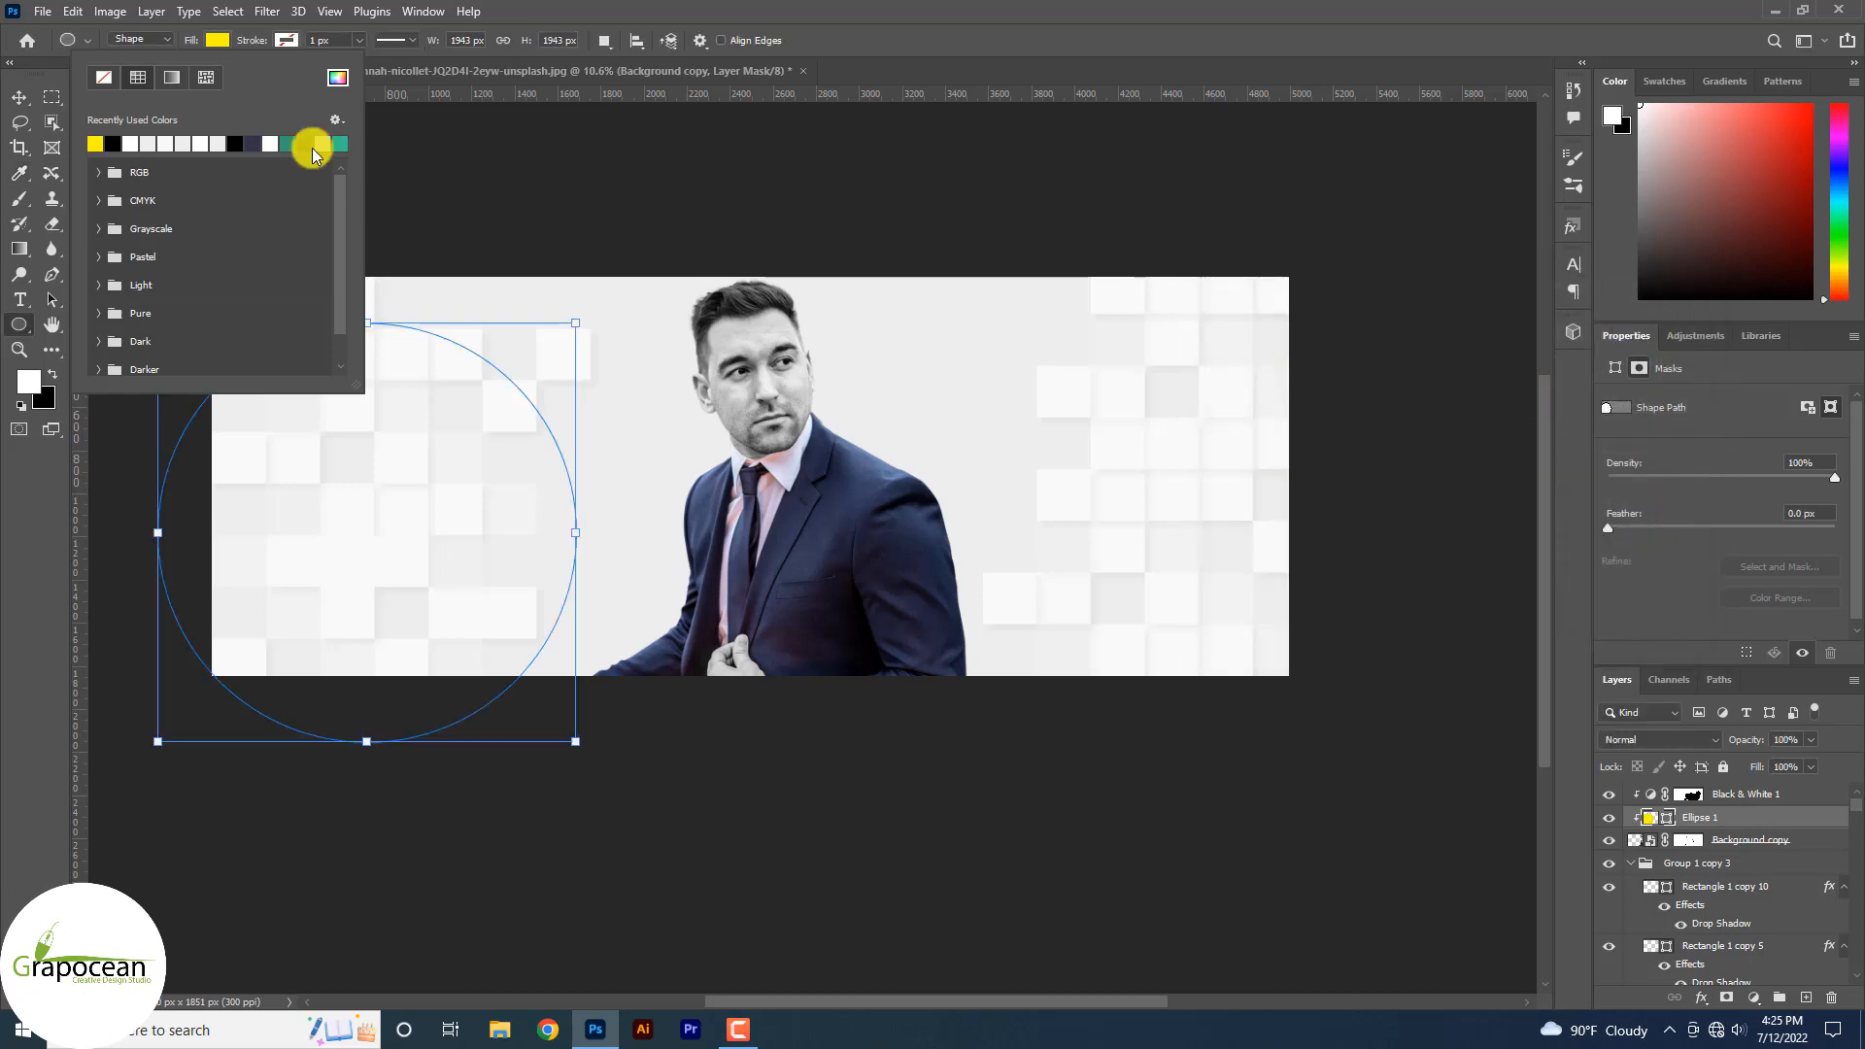
pyautogui.click(19, 626)
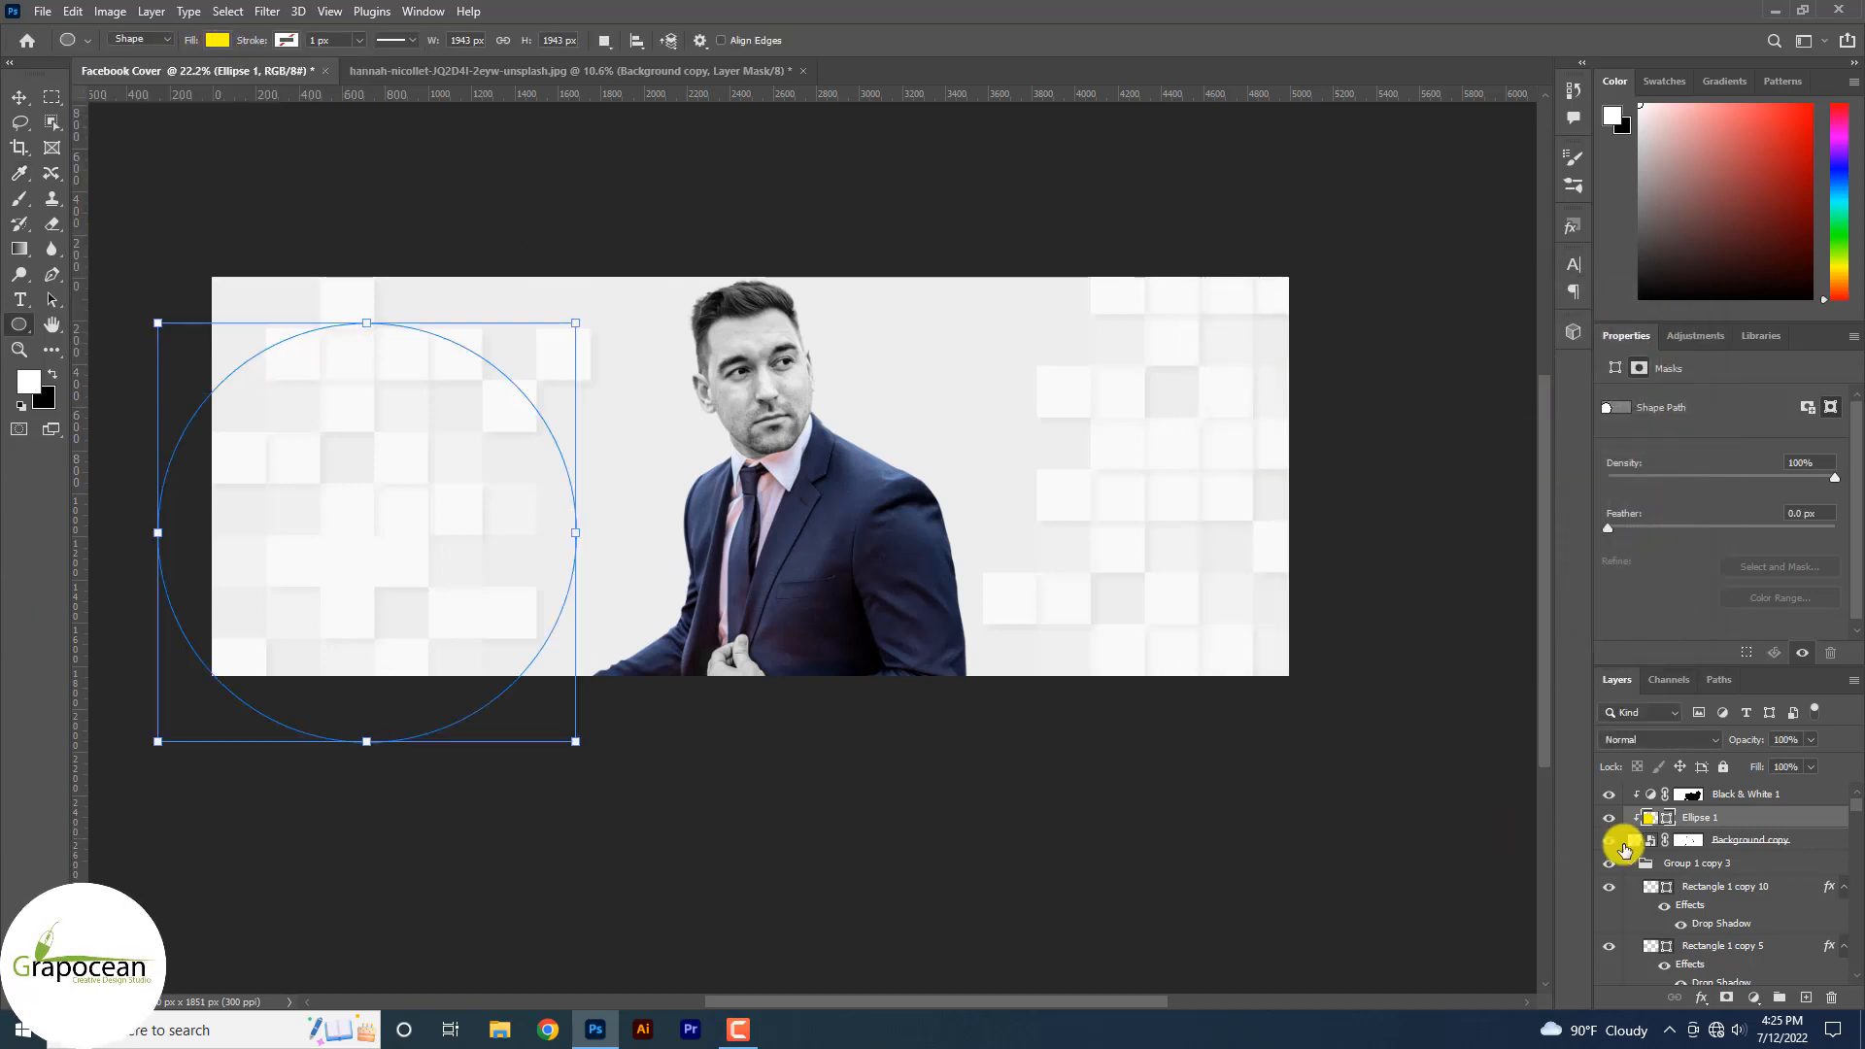
# - Move the circle's layer above the Black & White adjustment and release its clipping mask
pyautogui.moveTo(1739, 786); pyautogui.dragTo(1736, 783)
pyautogui.rightClick(1735, 786)
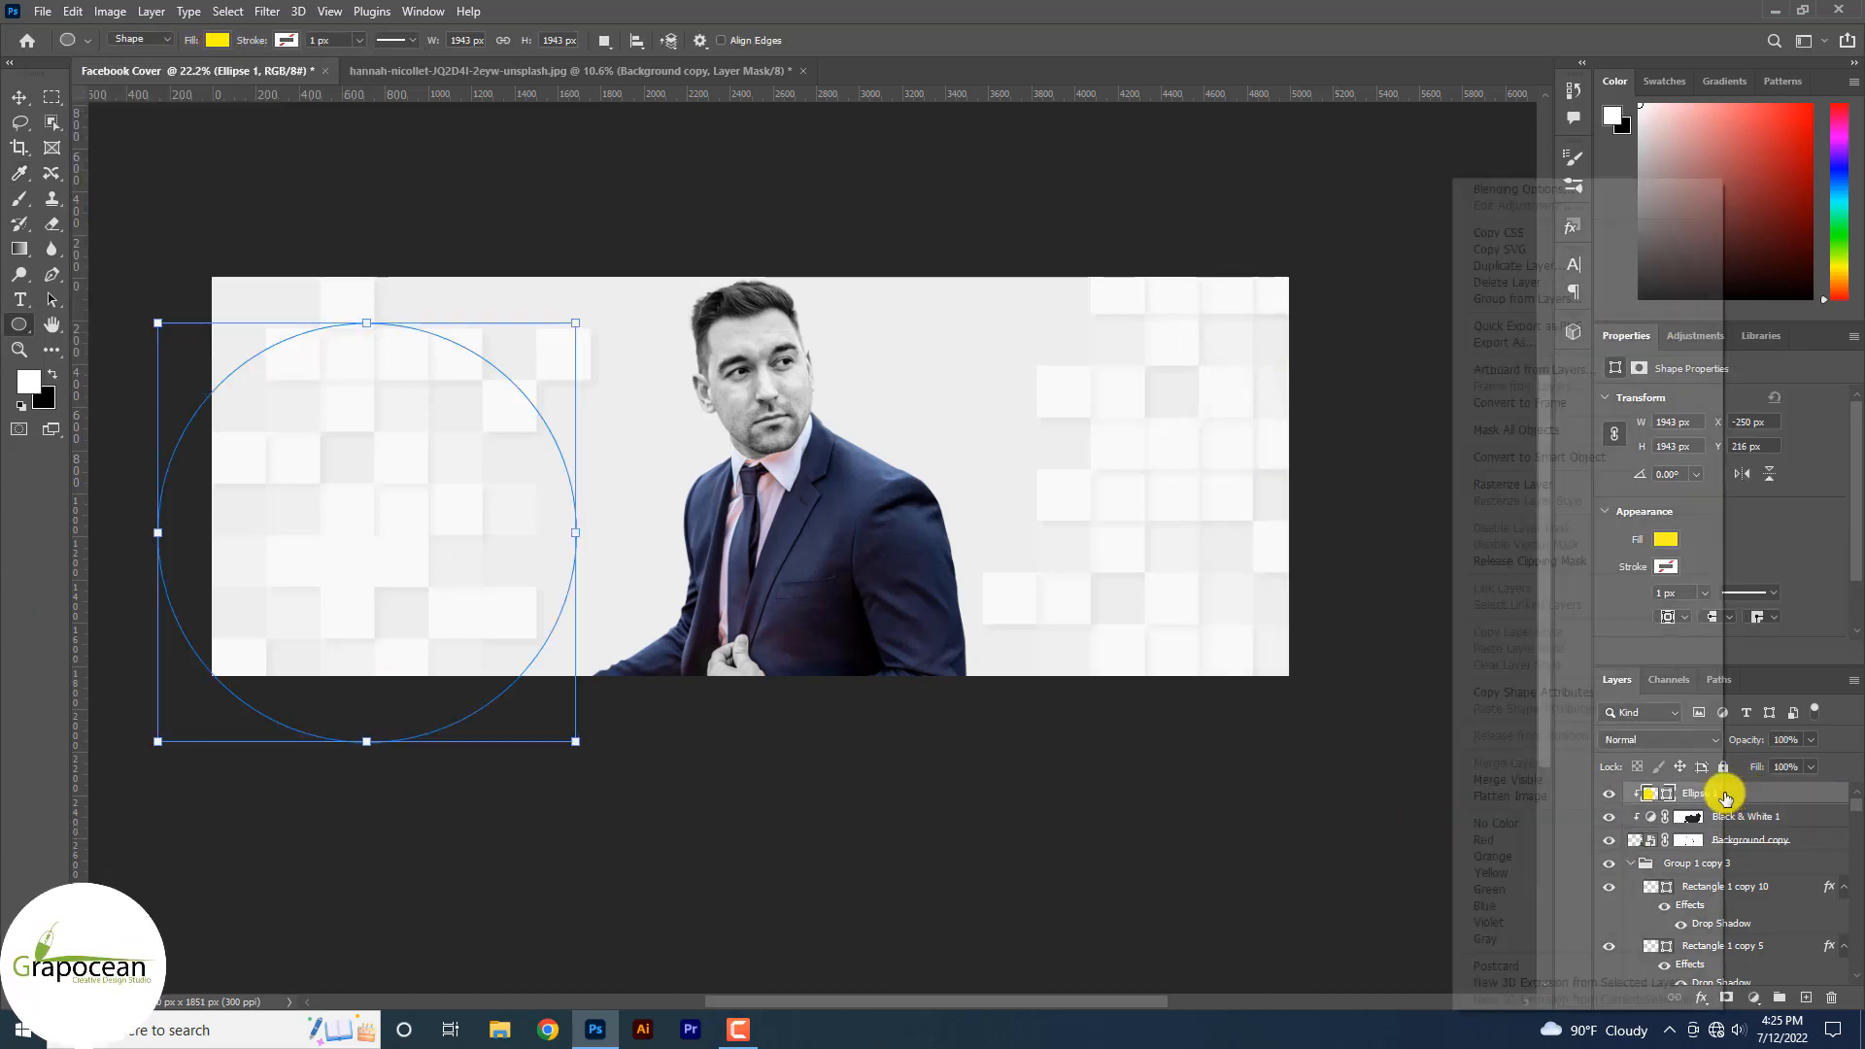
pyautogui.click(1546, 560)
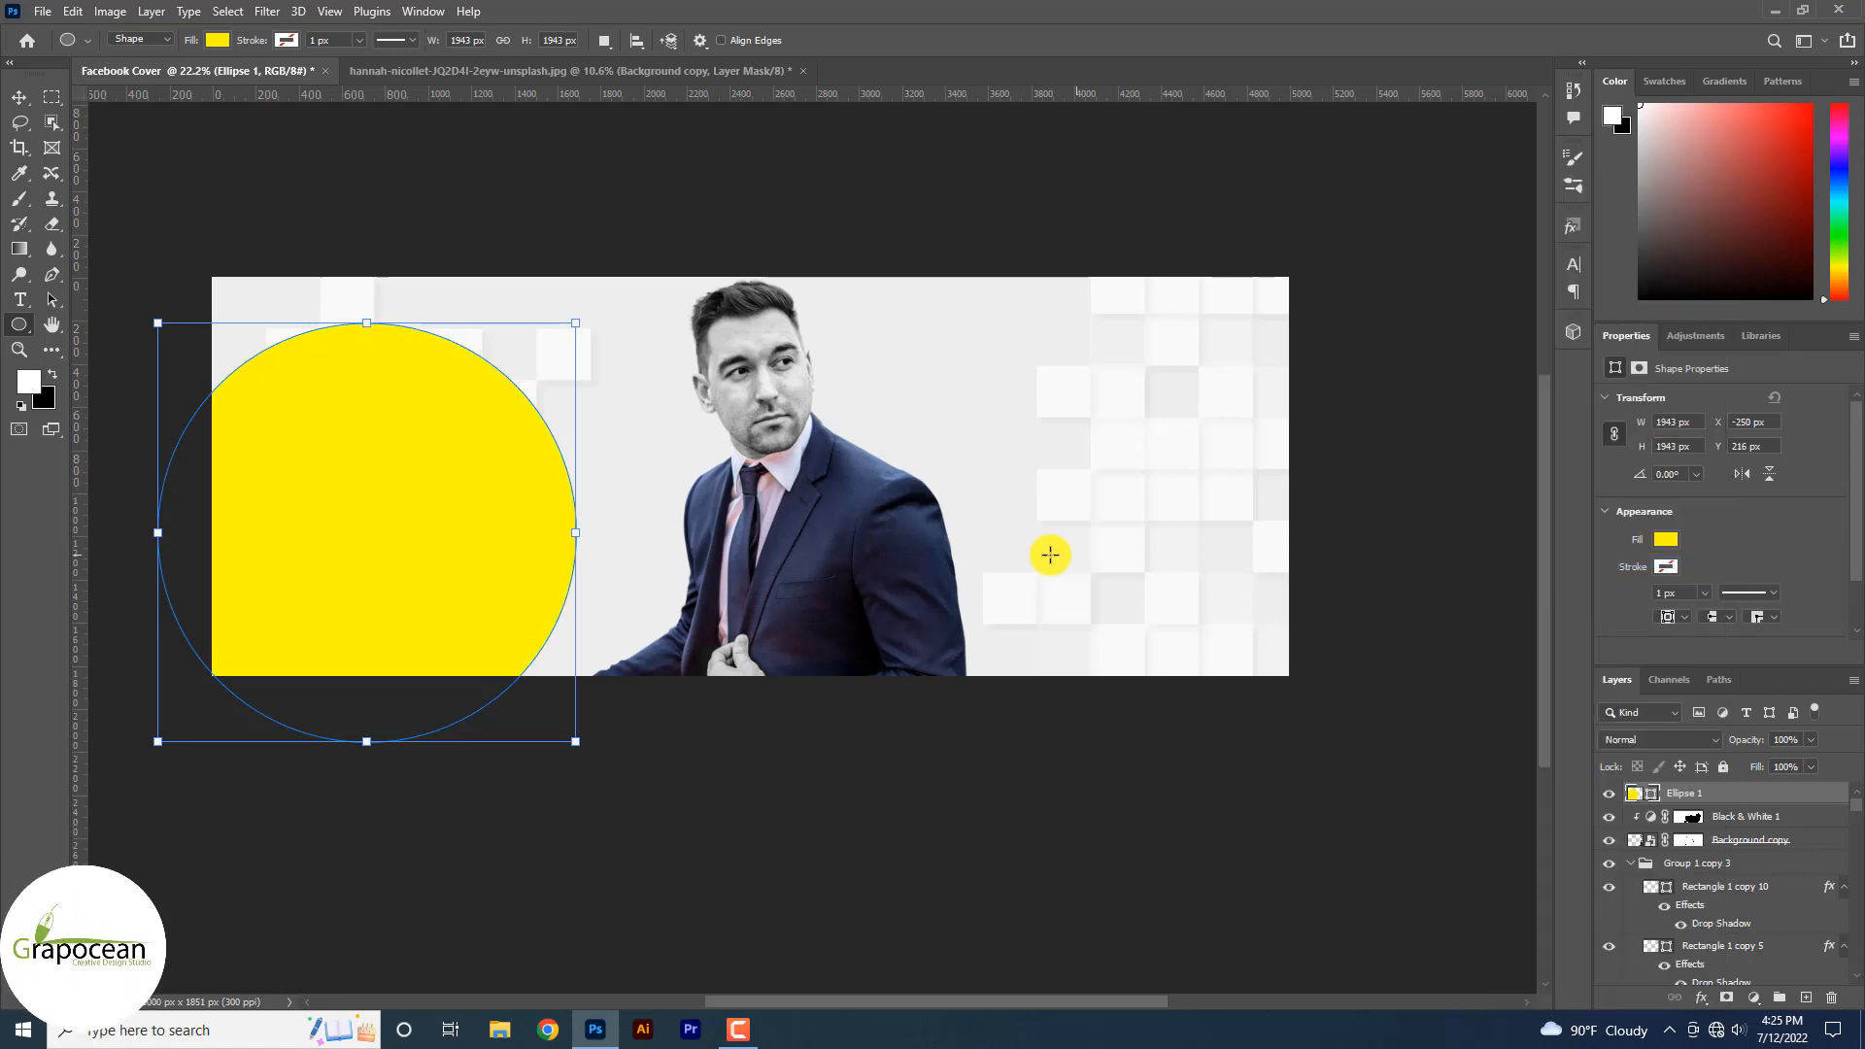
# - Change the circle's fill to orange, #ffb400, and move the circle to the middle of the cover over the man
pyautogui.click(217, 44)
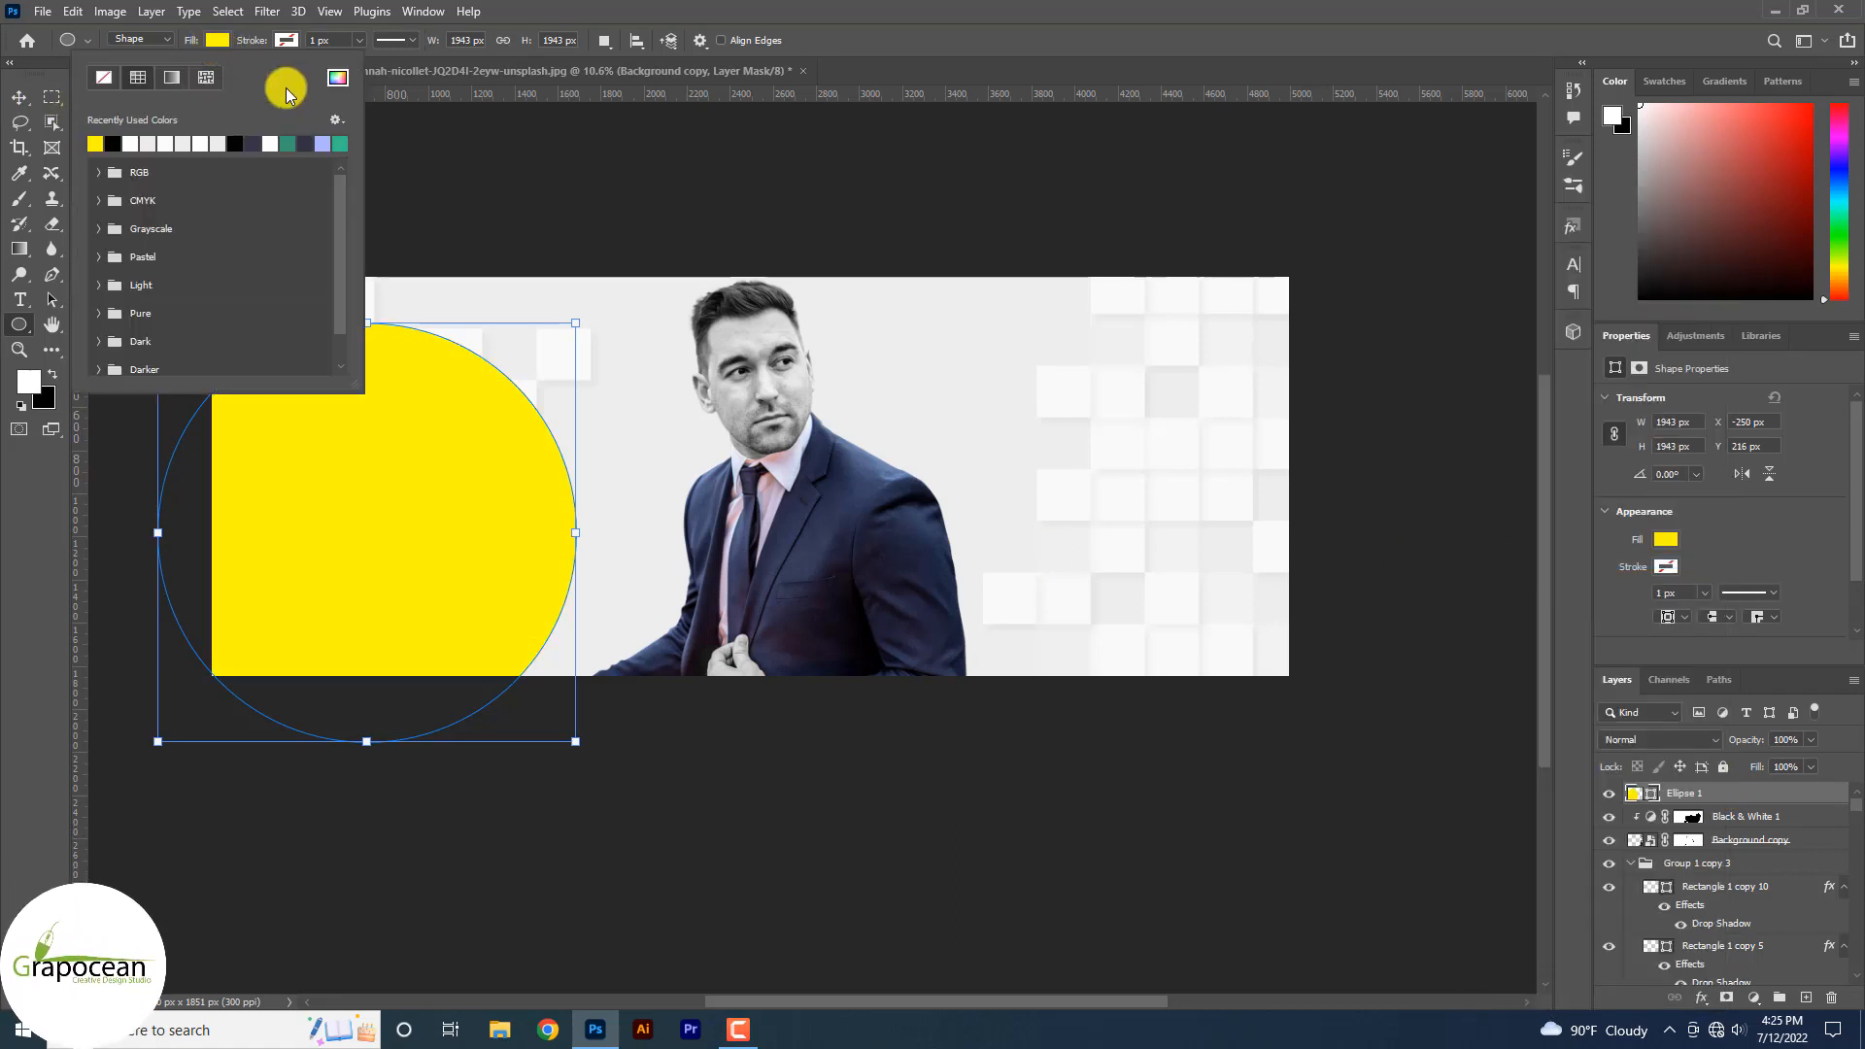
pyautogui.click(337, 78)
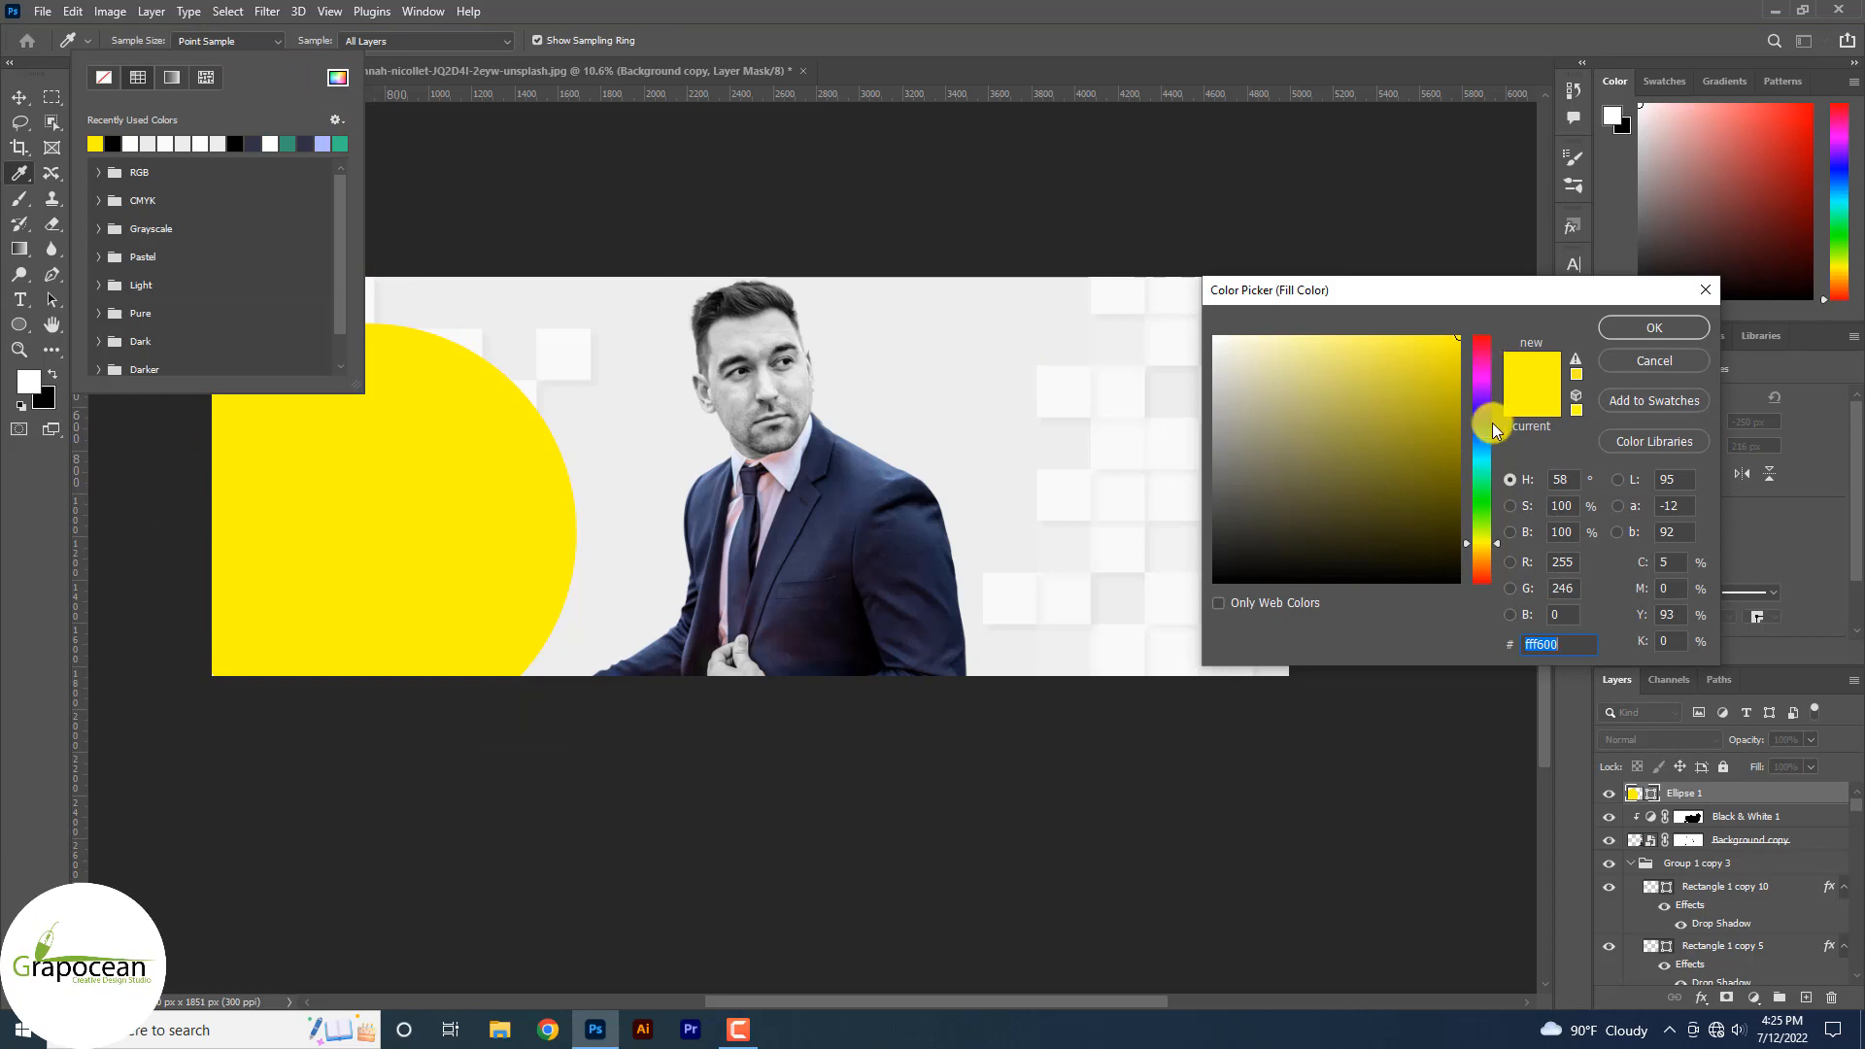
pyautogui.click(1486, 554)
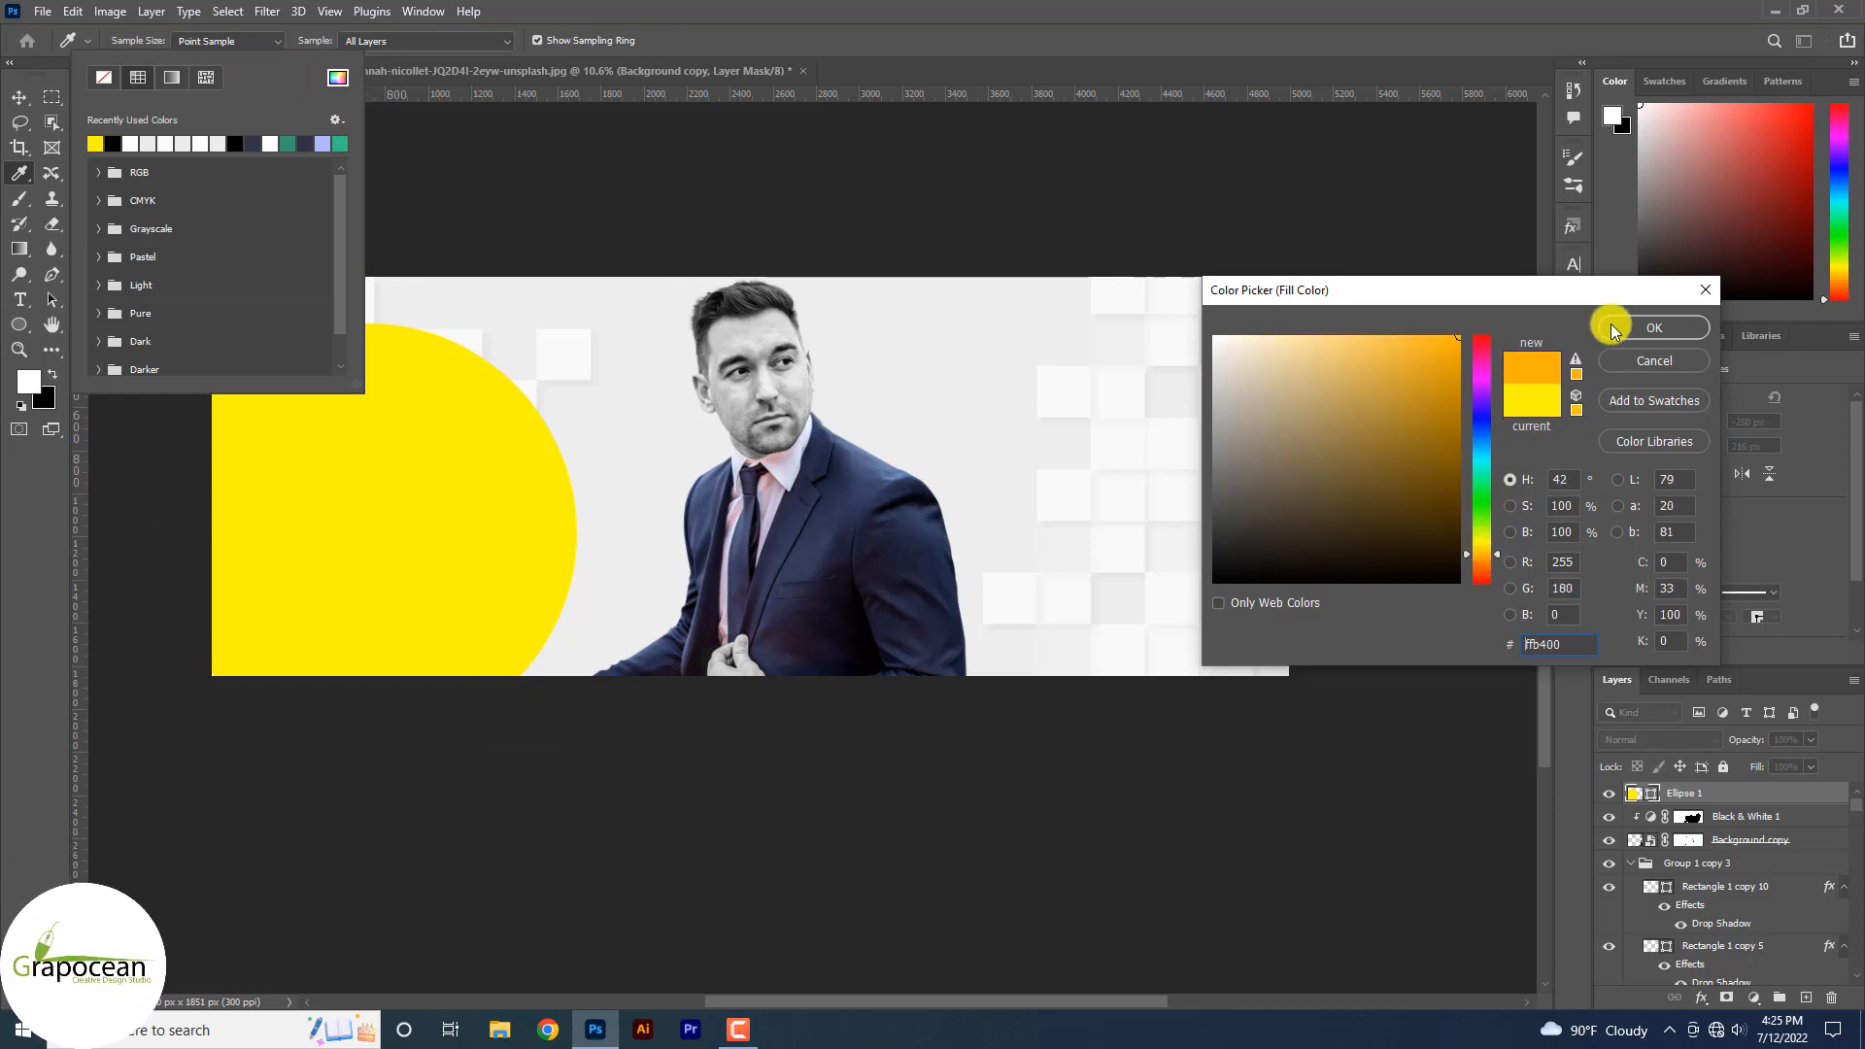
pyautogui.click(1653, 328)
pyautogui.click(20, 97)
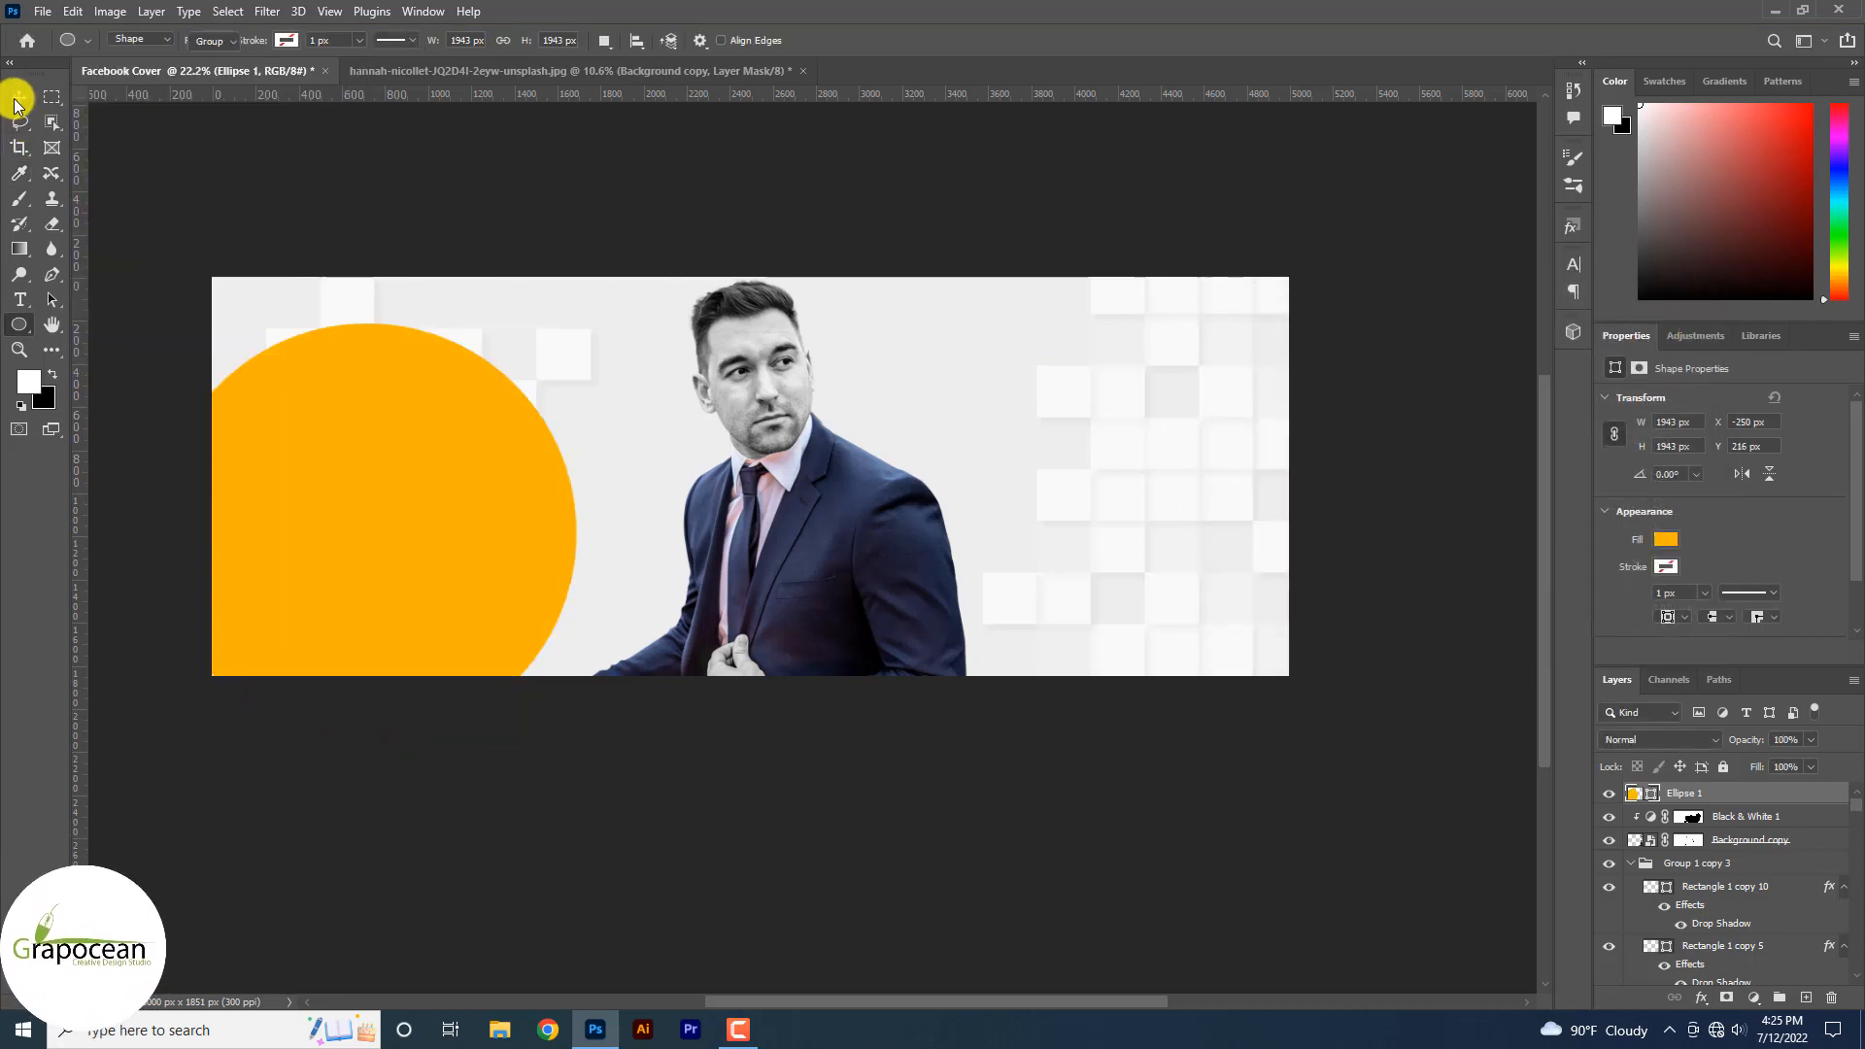
pyautogui.moveTo(542, 590); pyautogui.dragTo(864, 445)
pyautogui.scroll(-1, 1739, 806)
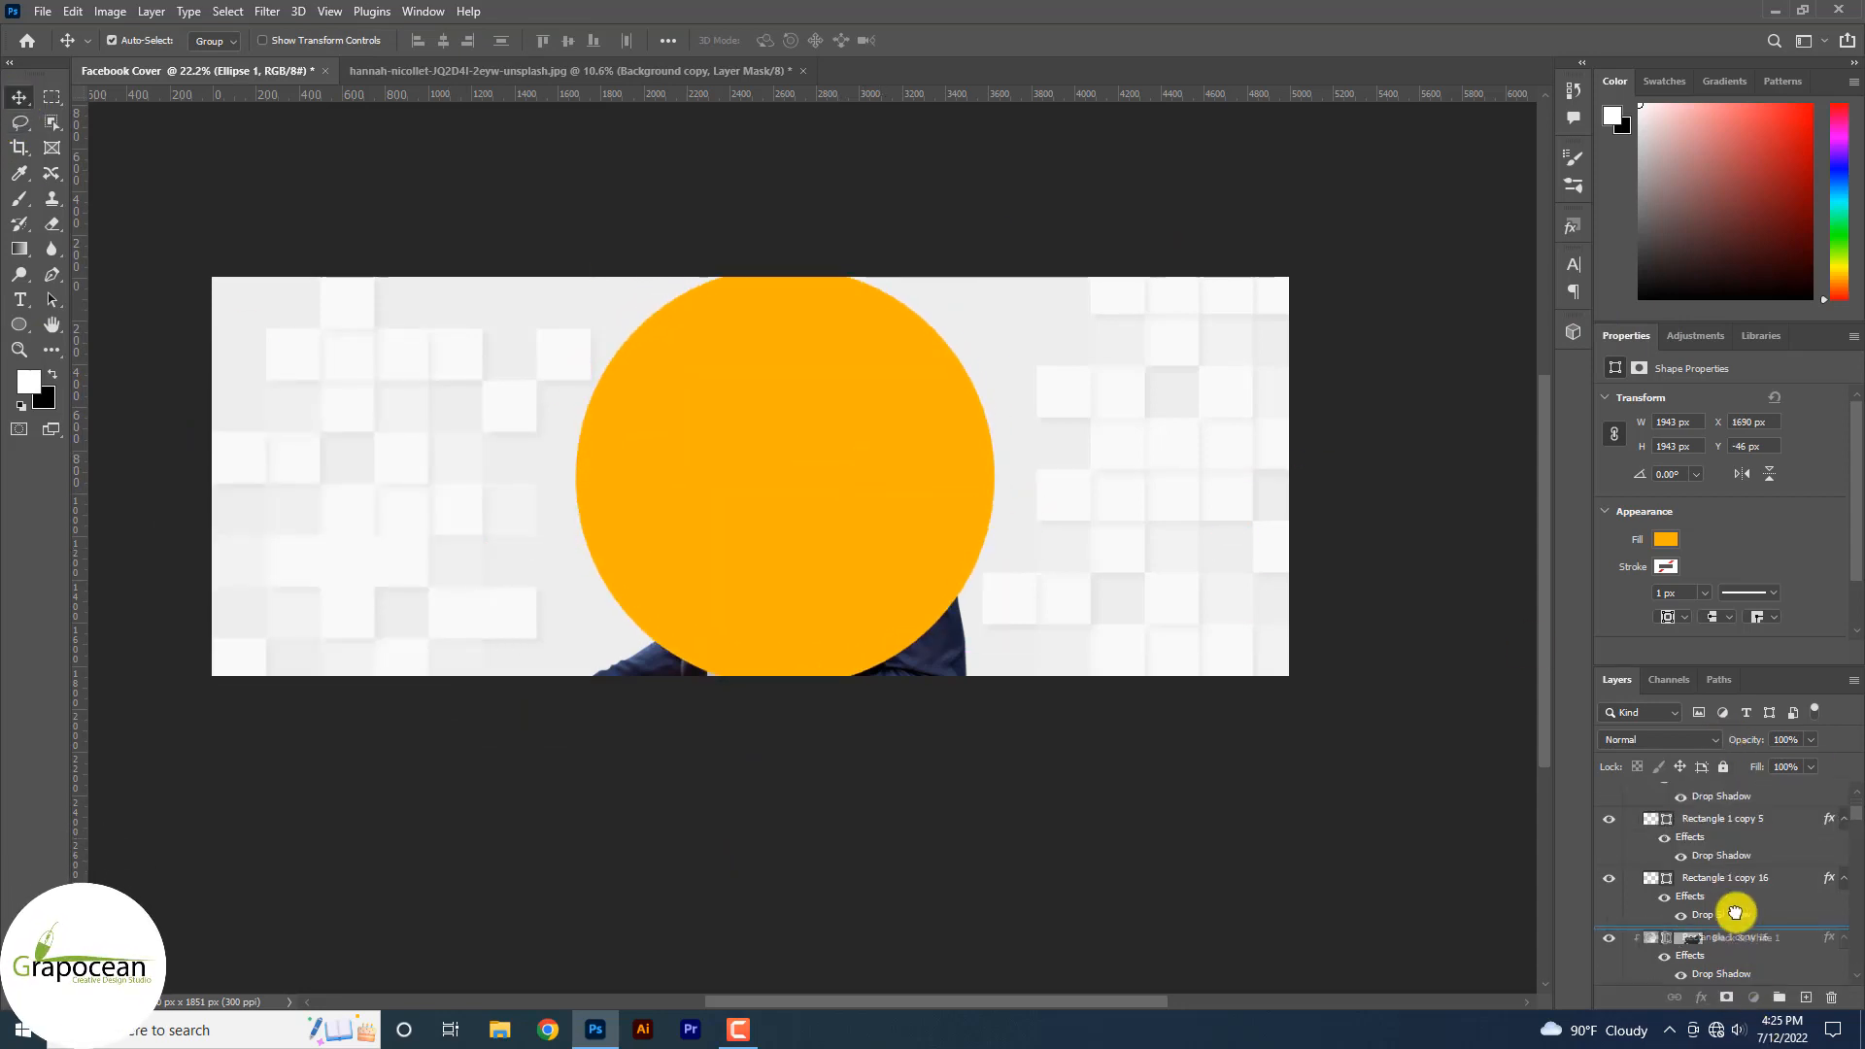
pyautogui.scroll(1, 1715, 705)
pyautogui.moveTo(1685, 814); pyautogui.dragTo(1677, 846)
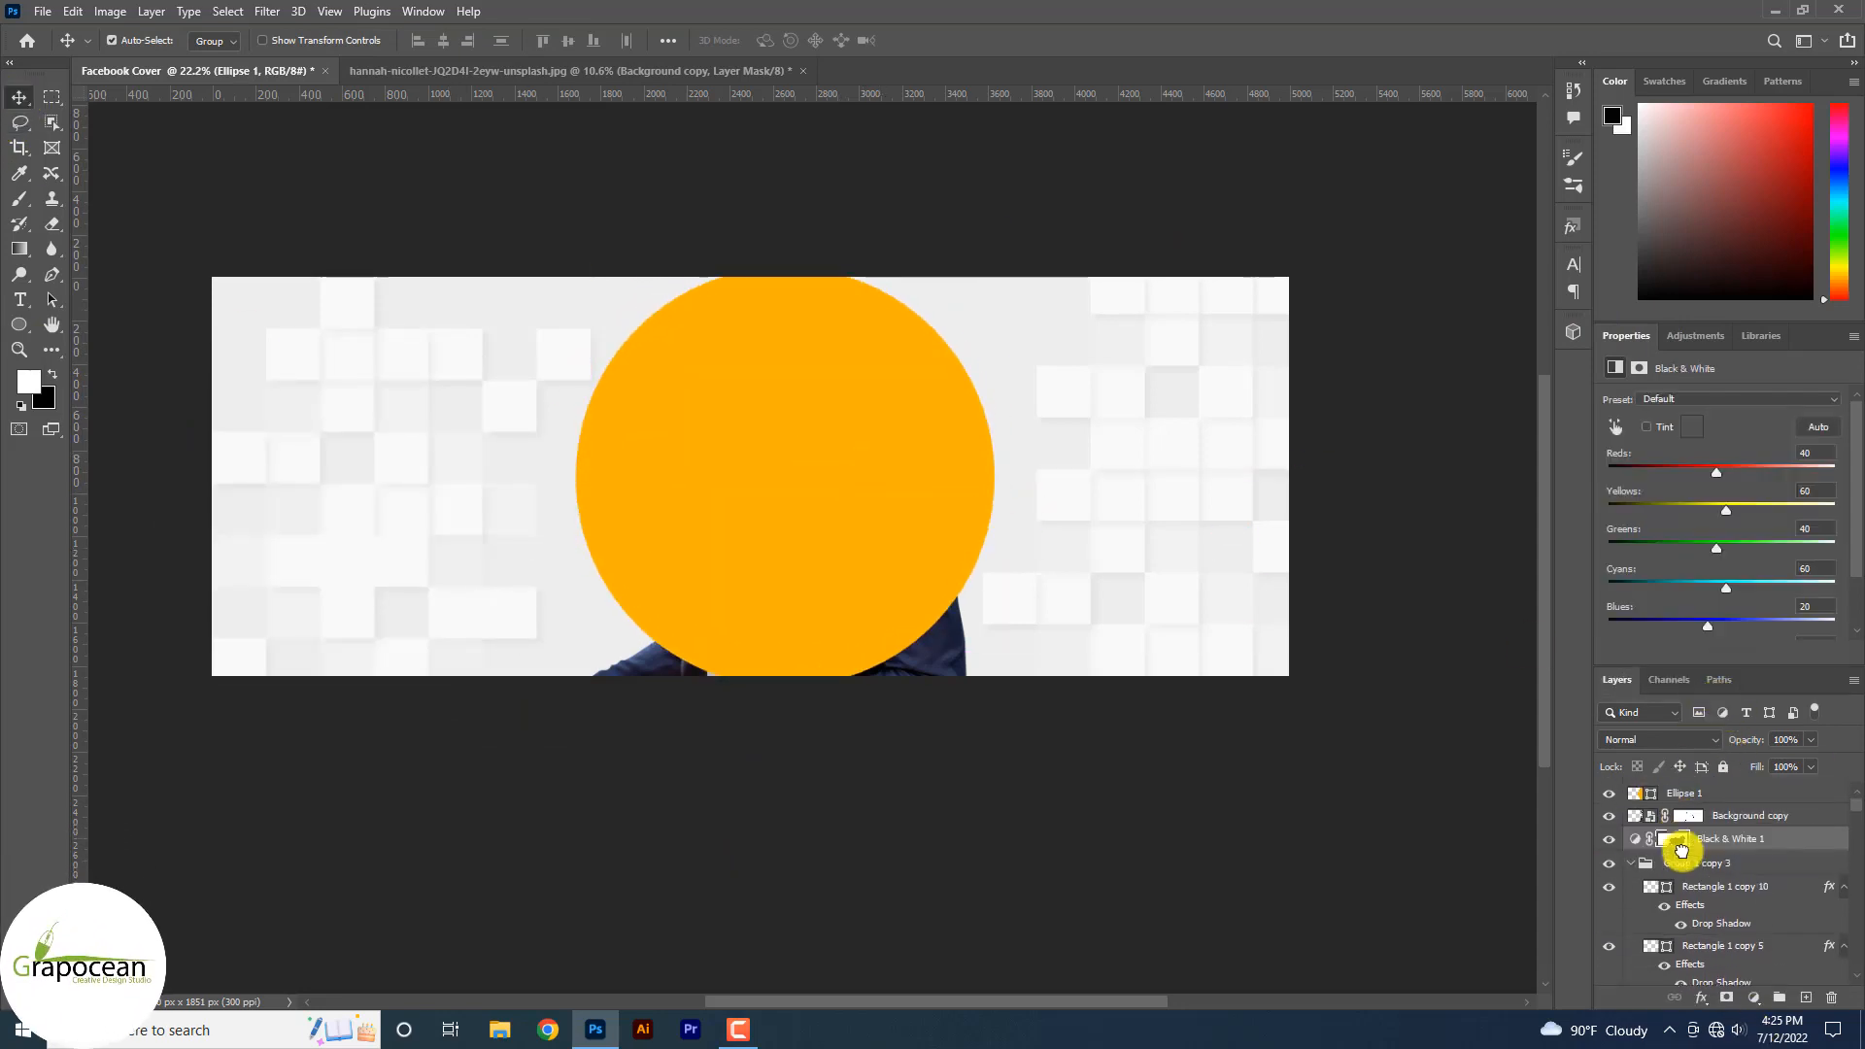
pyautogui.hotkey('ctrl', 'z')
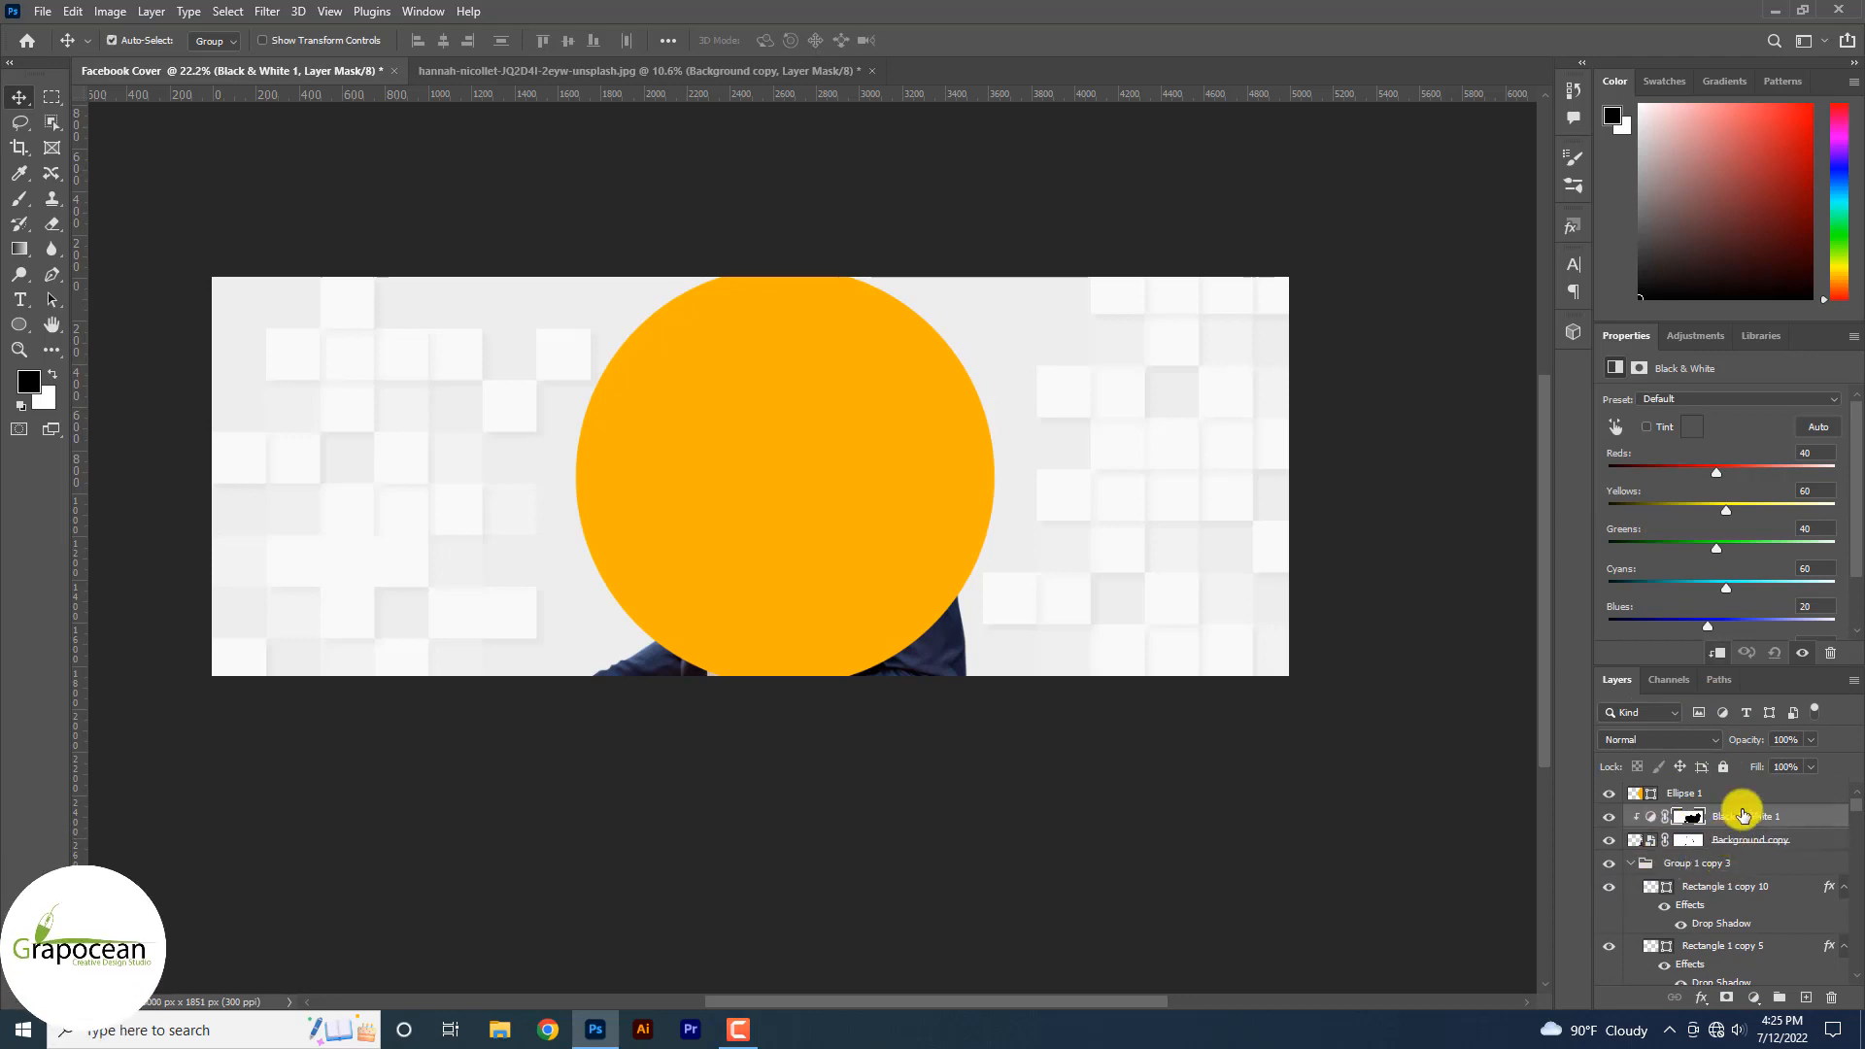
# - Place the circle's layer directly below the man's layer and position the circle, scaled to about 1866 px, behind his torso
pyautogui.moveTo(1748, 795); pyautogui.dragTo(1585, 832)
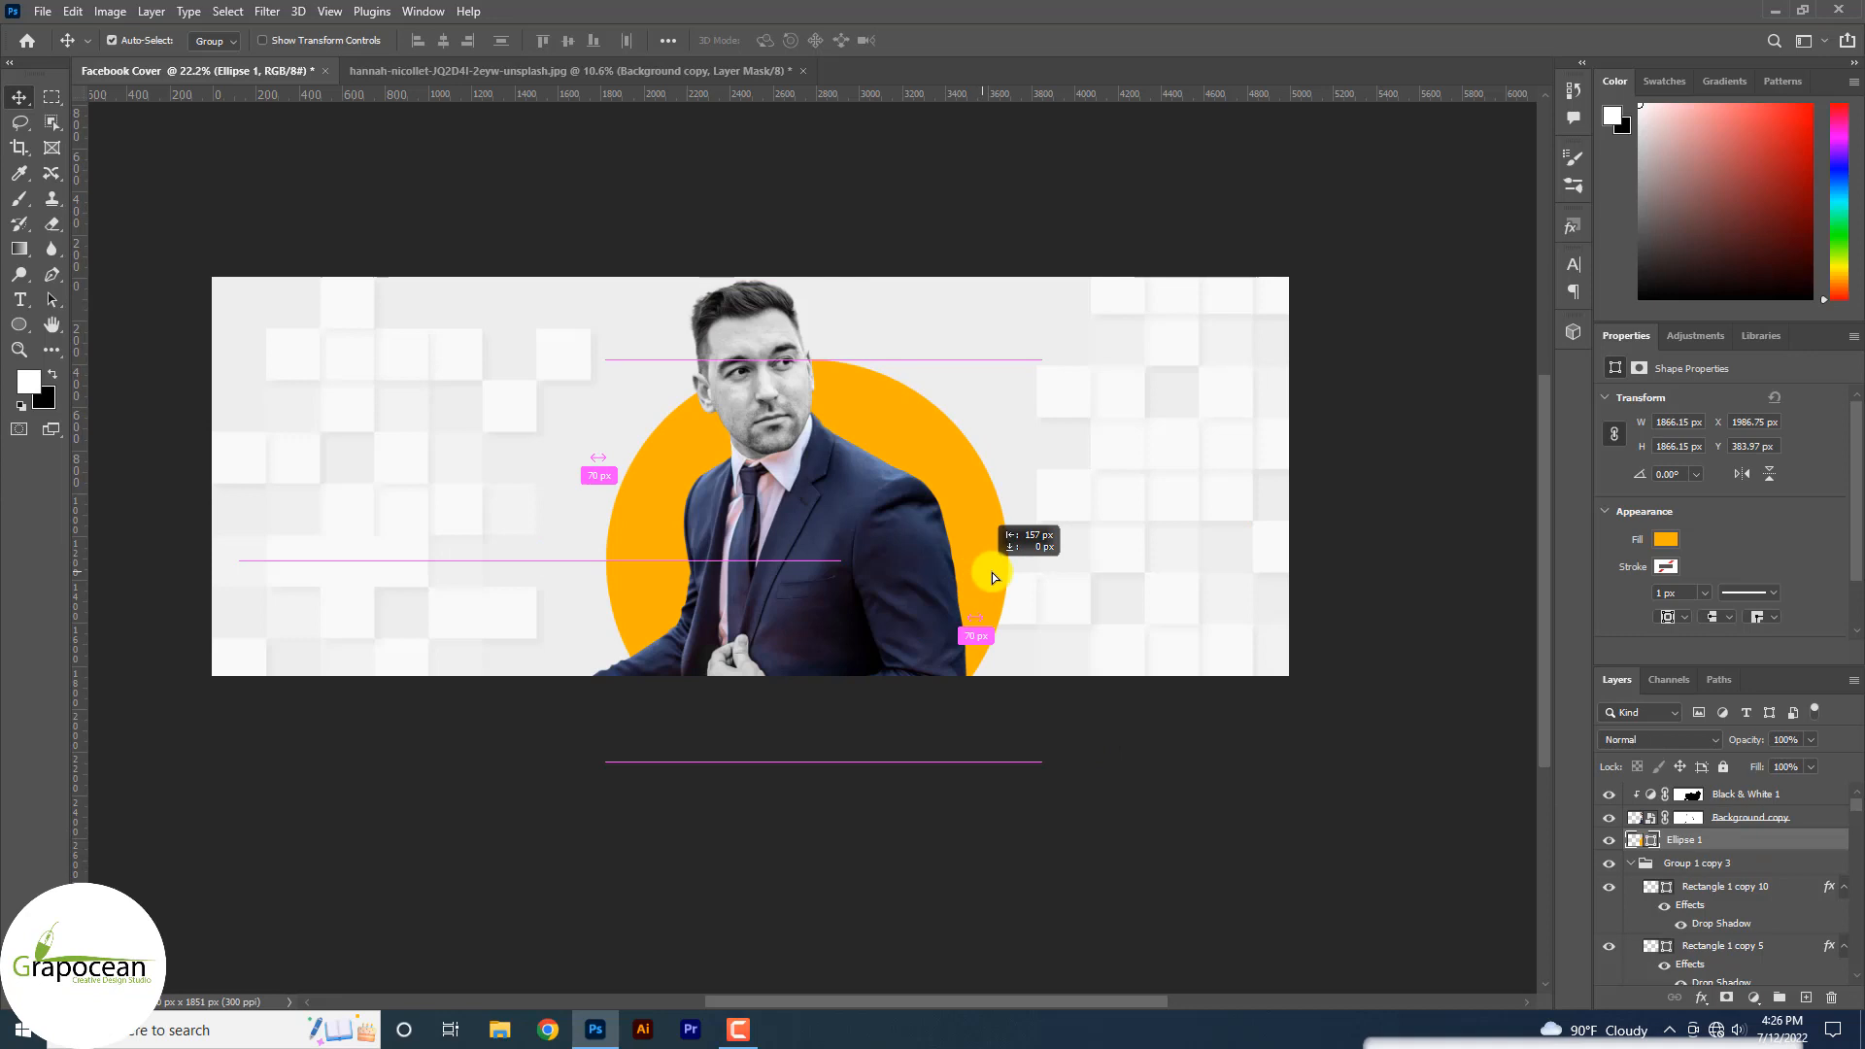
pyautogui.moveTo(990, 574); pyautogui.dragTo(1016, 574)
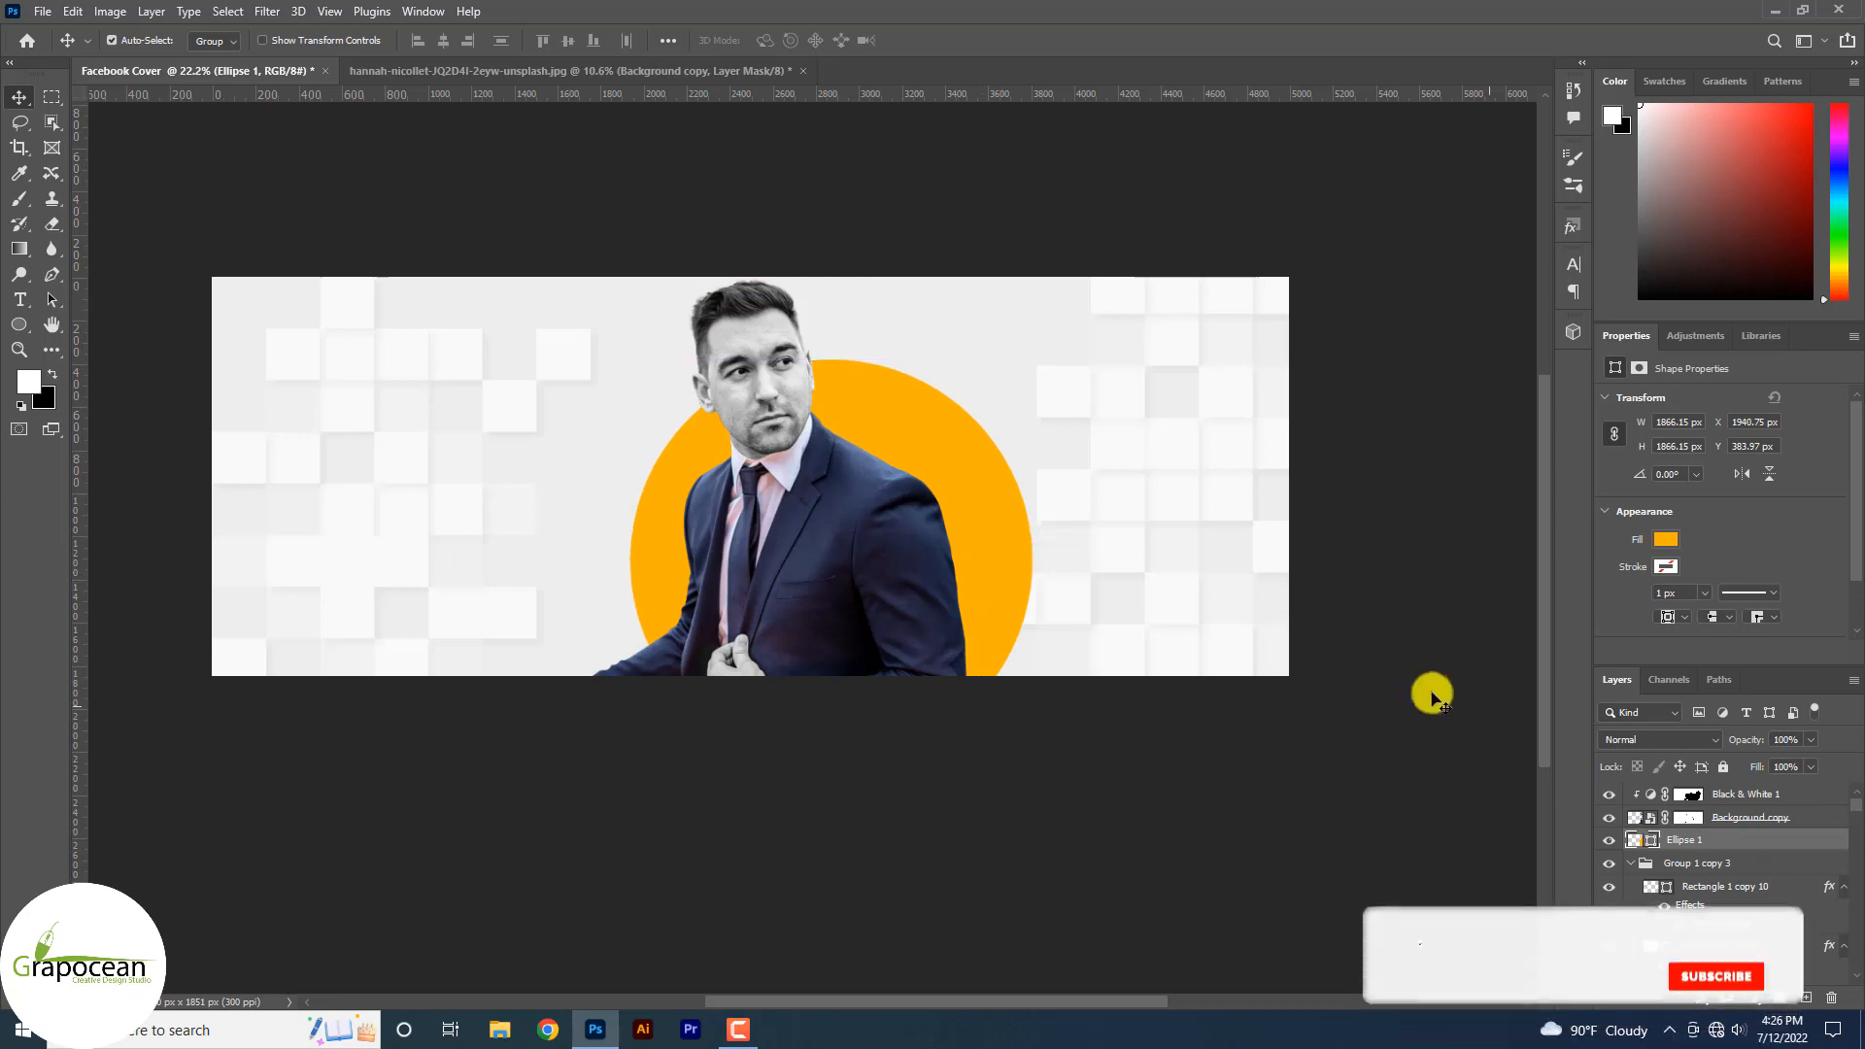
# - Convert the man's masked layer to a smart object and give it a layer mask from the circle's selection
pyautogui.keyDown('ctrl'); pyautogui.click(1640, 845); pyautogui.keyUp('ctrl')
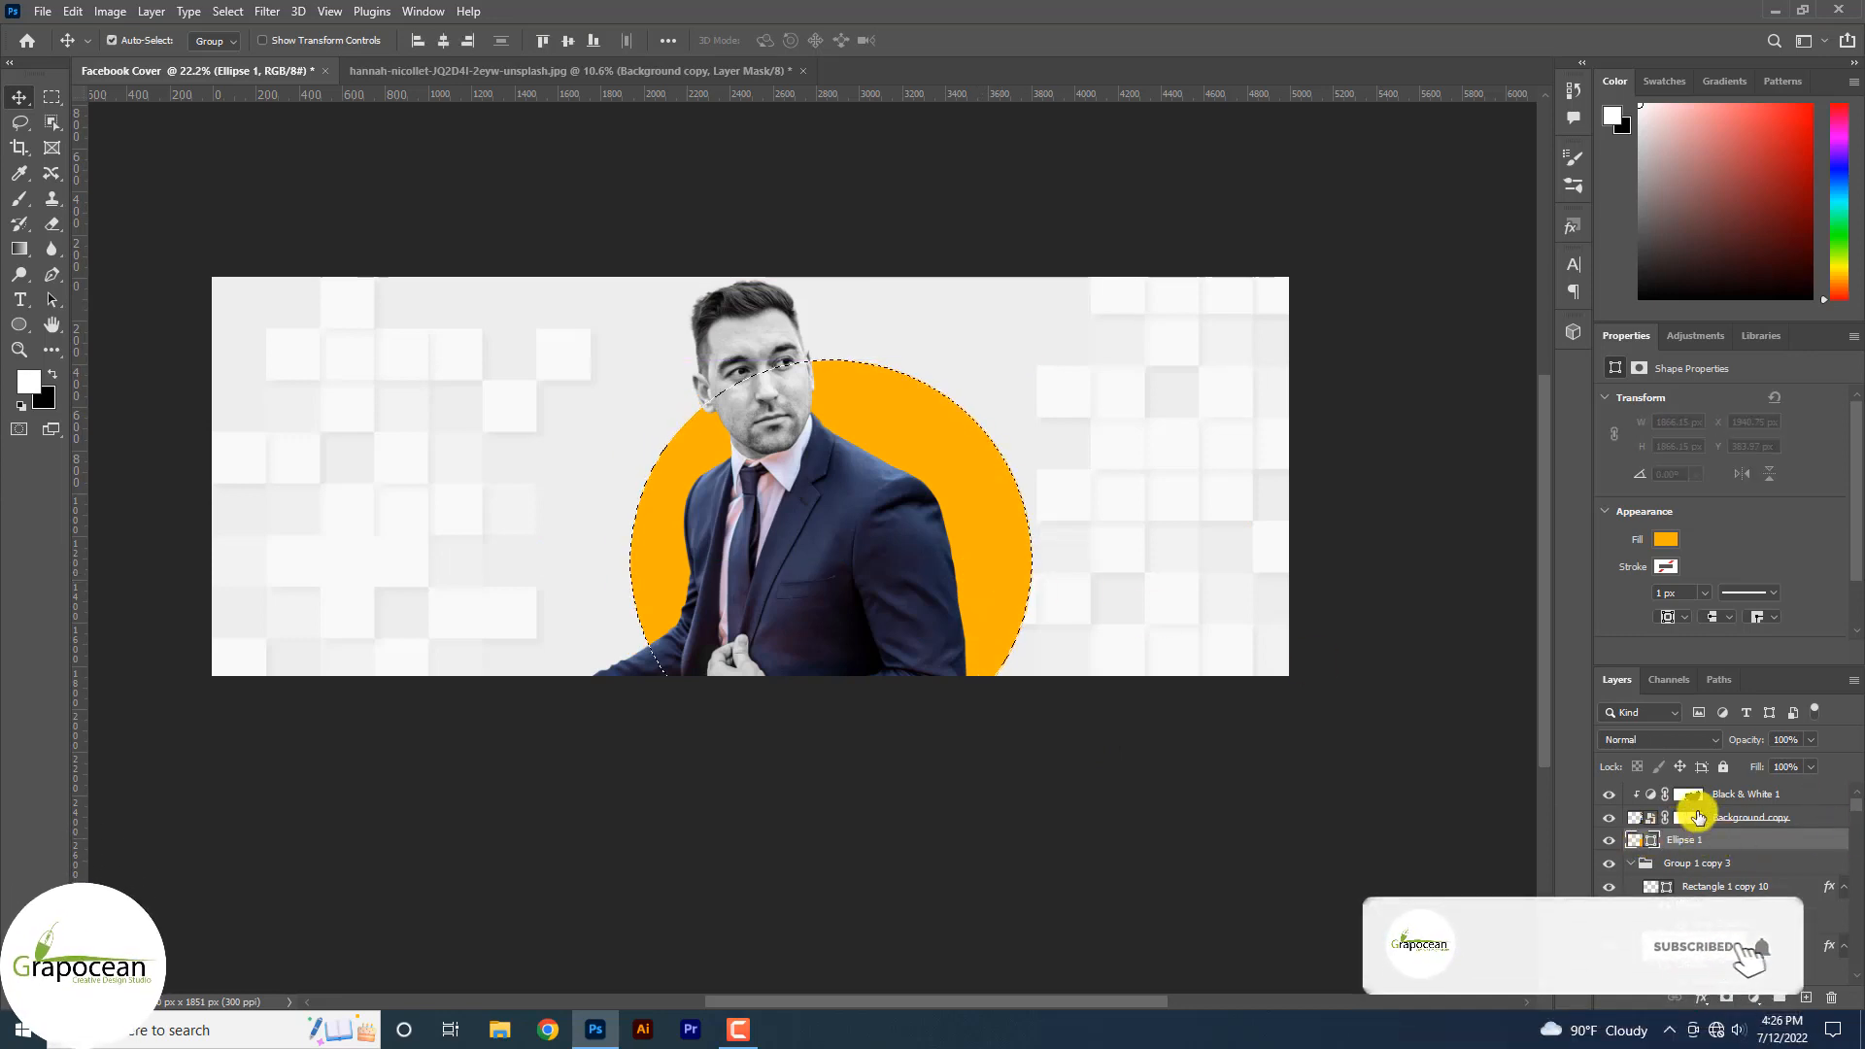
pyautogui.click(1644, 818)
pyautogui.rightClick(1681, 819)
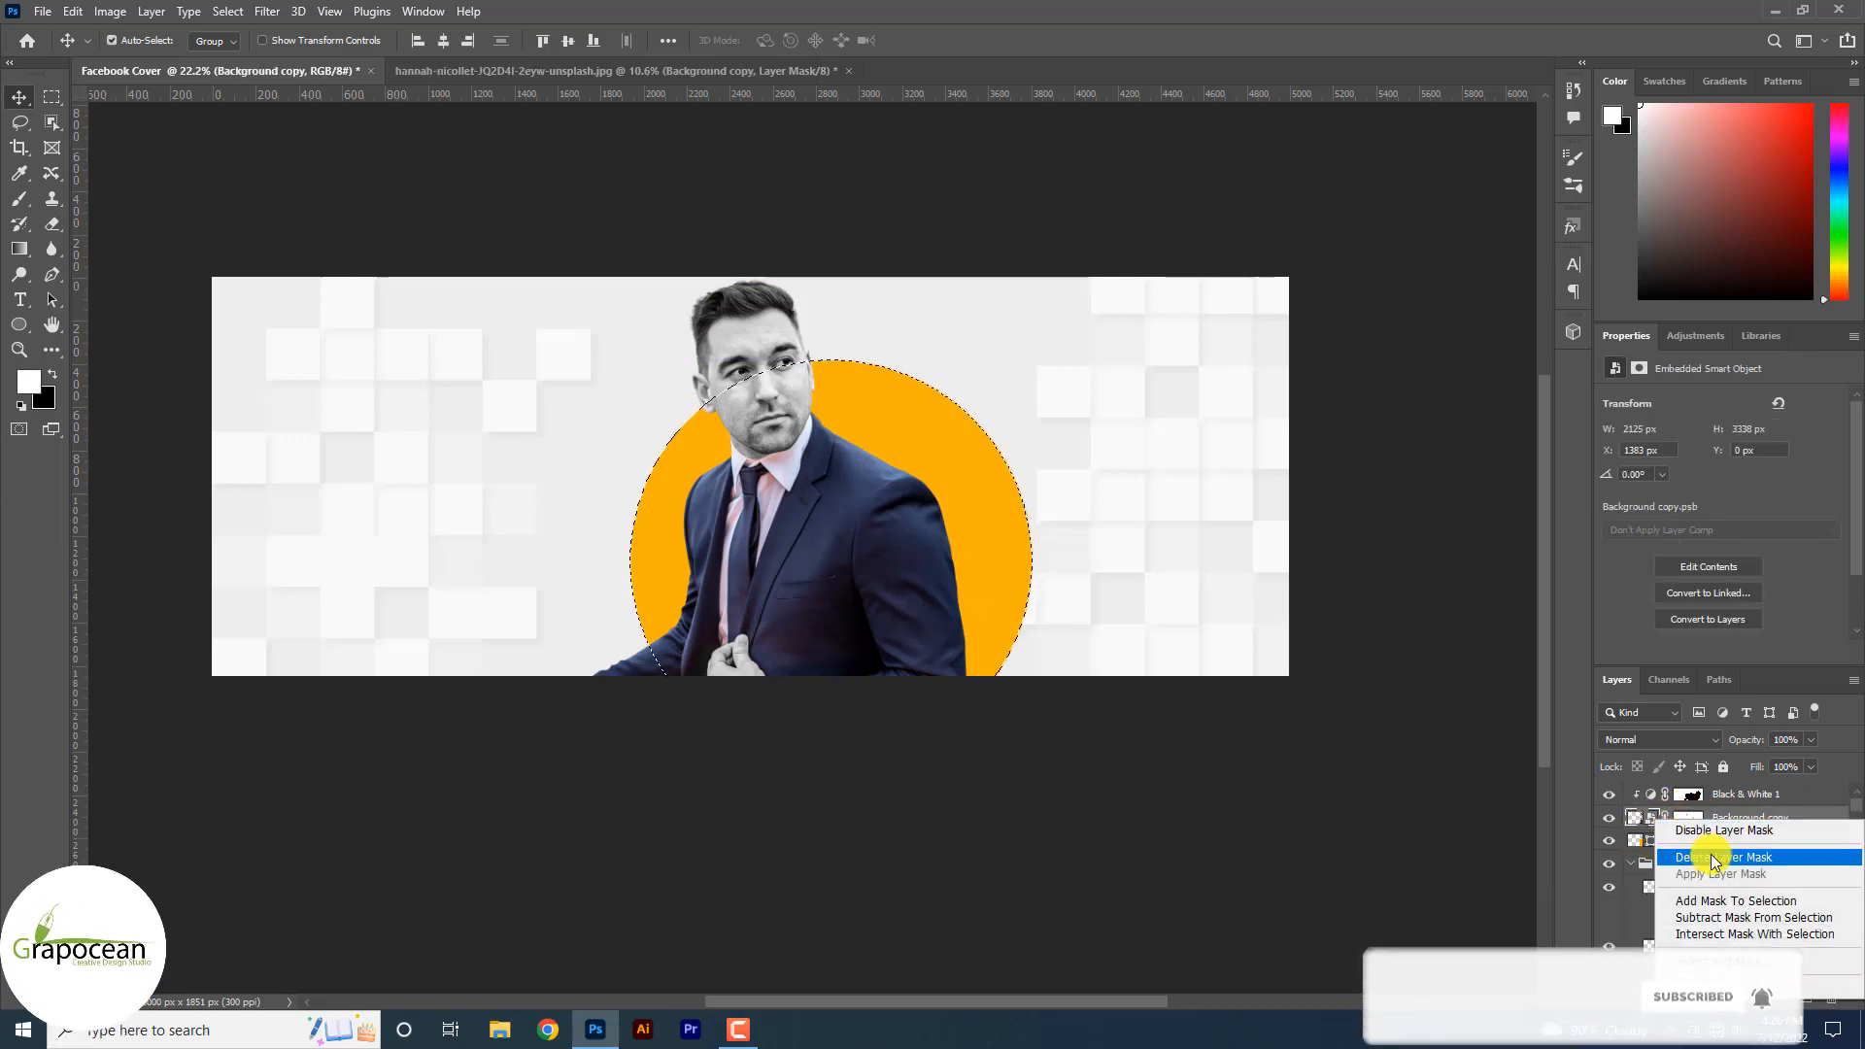
pyautogui.click(1720, 814)
pyautogui.rightClick(1728, 820)
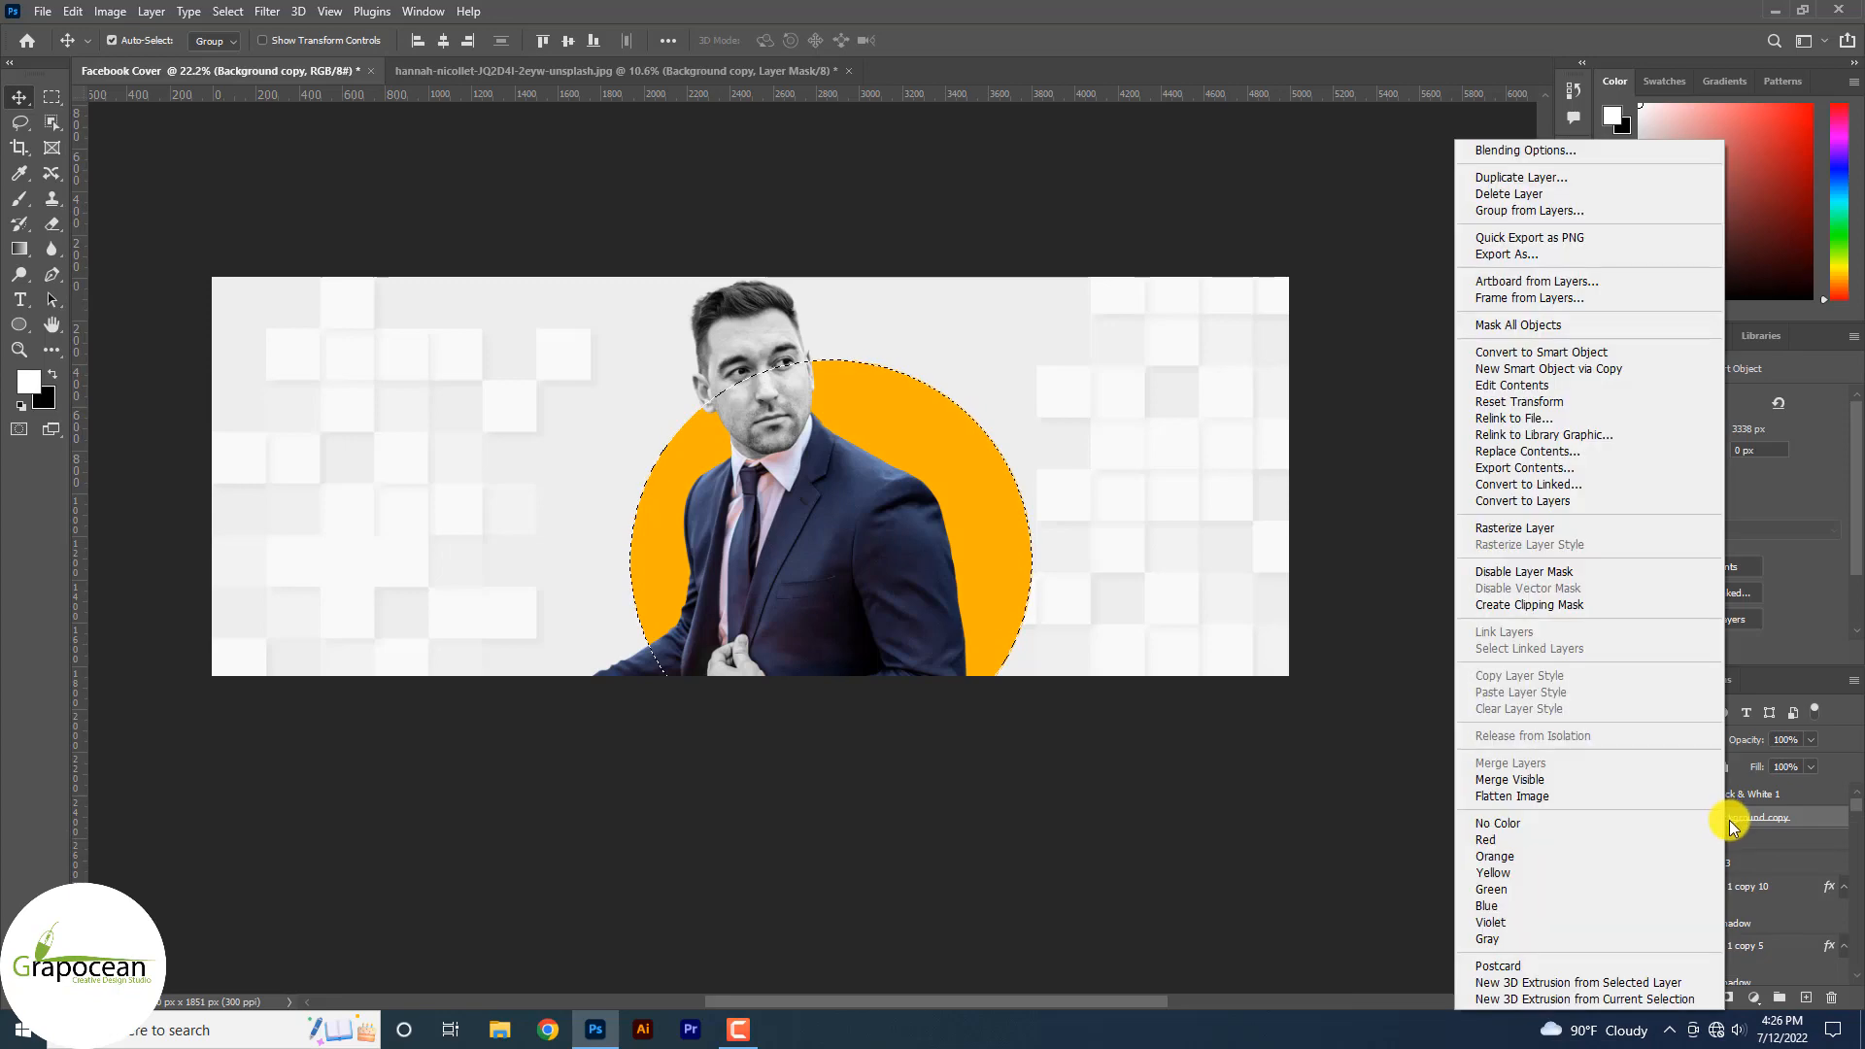
pyautogui.click(1552, 353)
pyautogui.click(1728, 998)
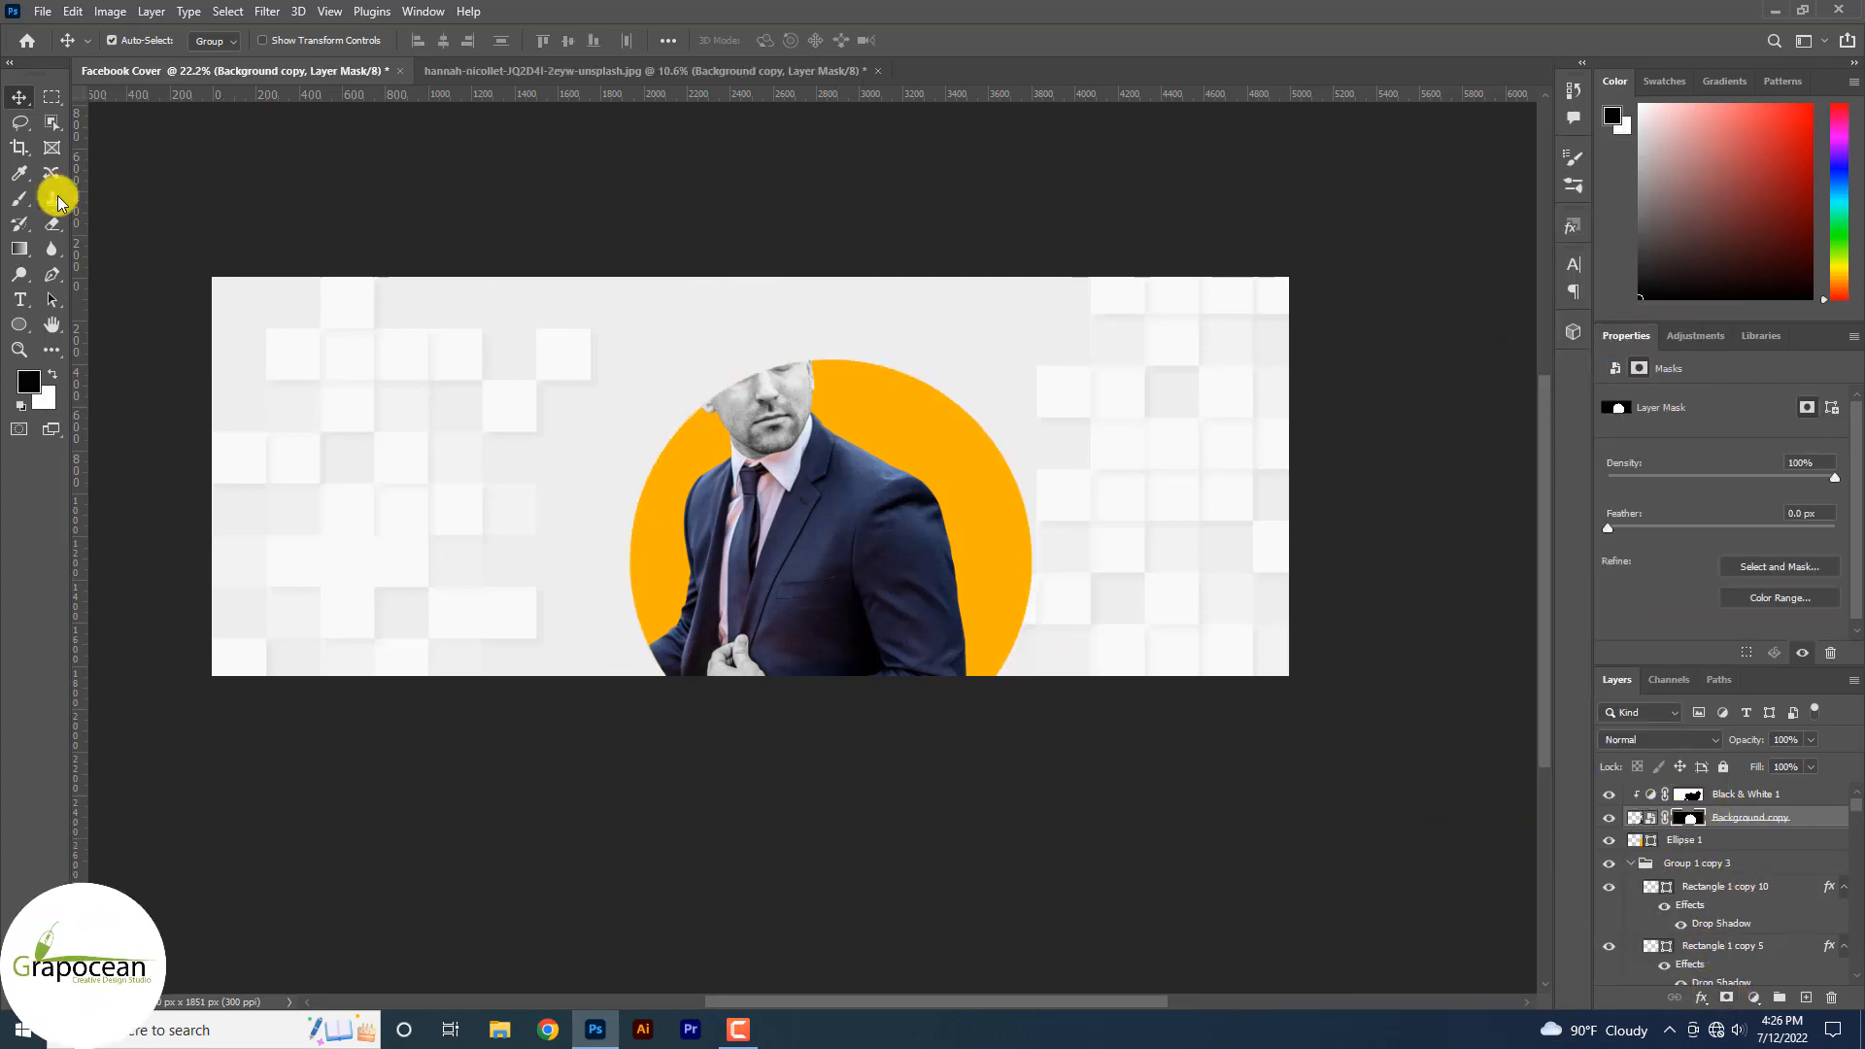
# - Paint white on the man's layer mask with a 700 px brush to reveal his head above the circle
pyautogui.click(19, 198)
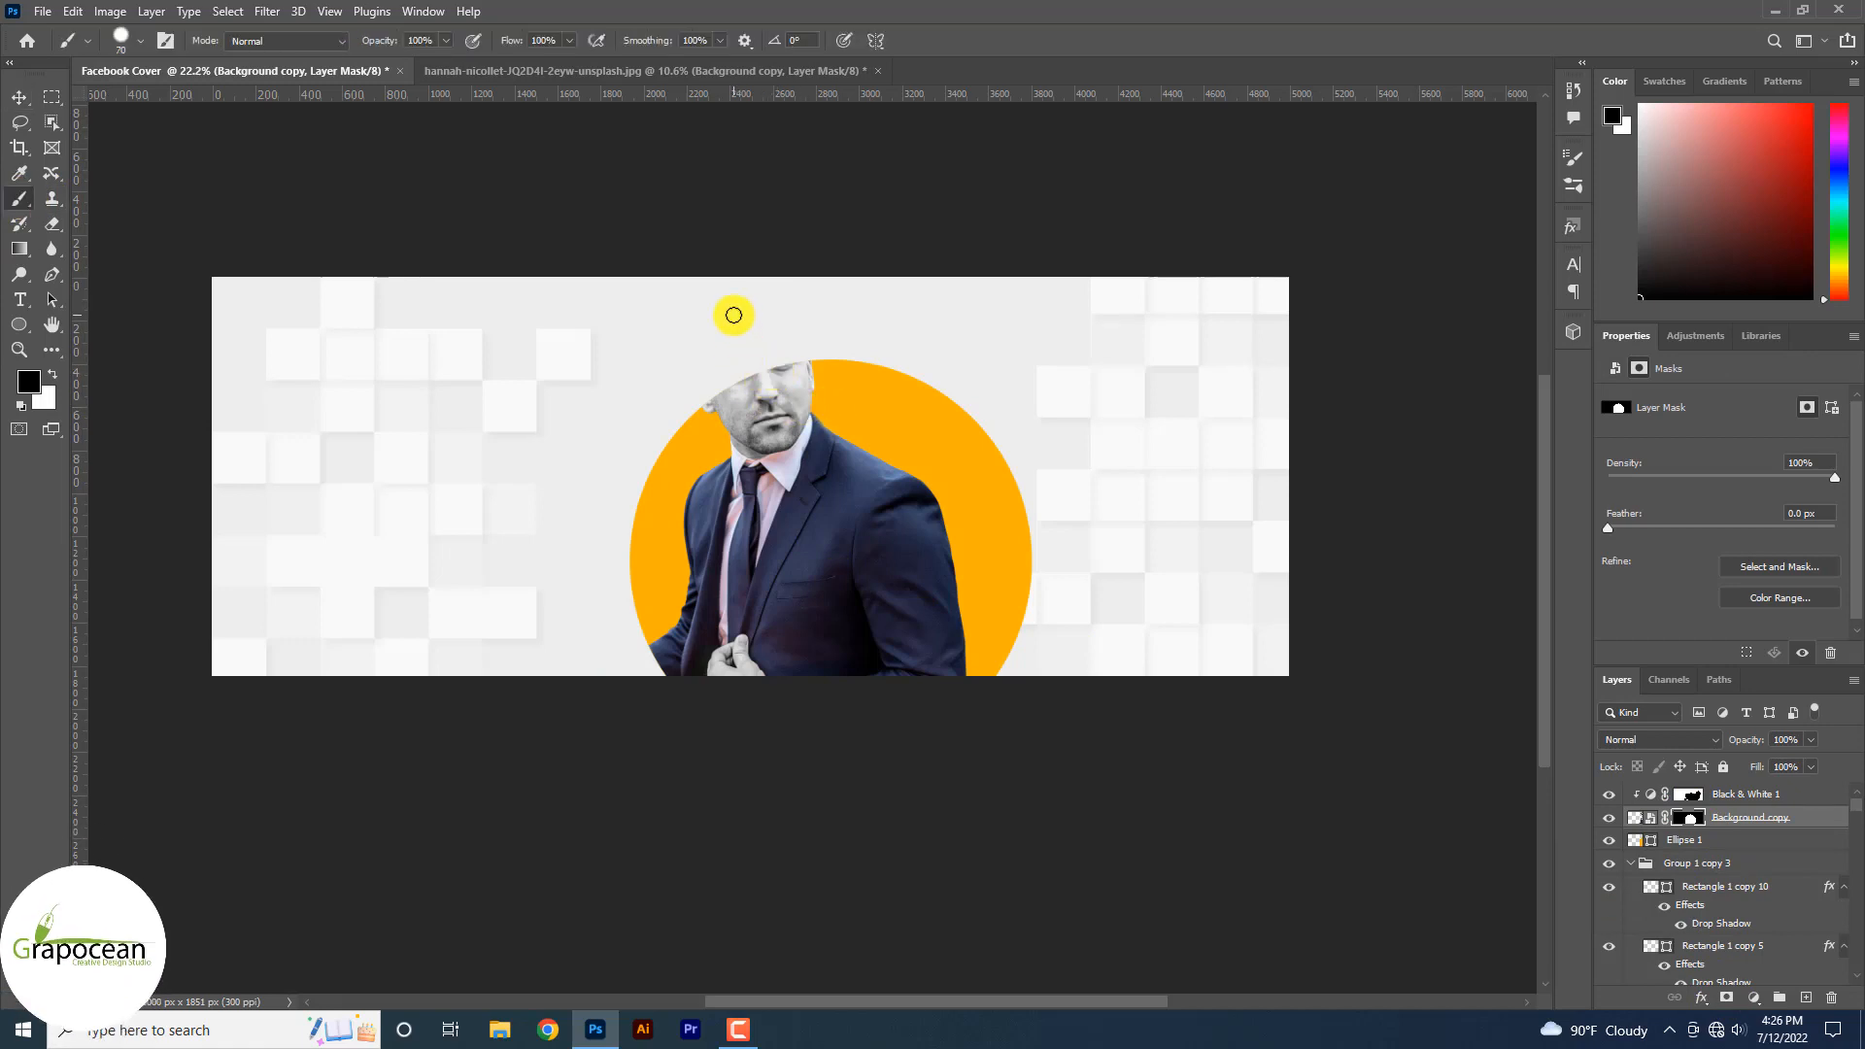
pyautogui.press(']')
pyautogui.press(']')
pyautogui.press(']')
pyautogui.press(']')
pyautogui.press(']')
pyautogui.press(']')
pyautogui.press(']')
pyautogui.press(']')
pyautogui.press(']')
pyautogui.press(']')
pyautogui.press(']')
pyautogui.press(']')
pyautogui.press(']')
pyautogui.press(']')
pyautogui.press(']')
pyautogui.press(']')
pyautogui.press(']')
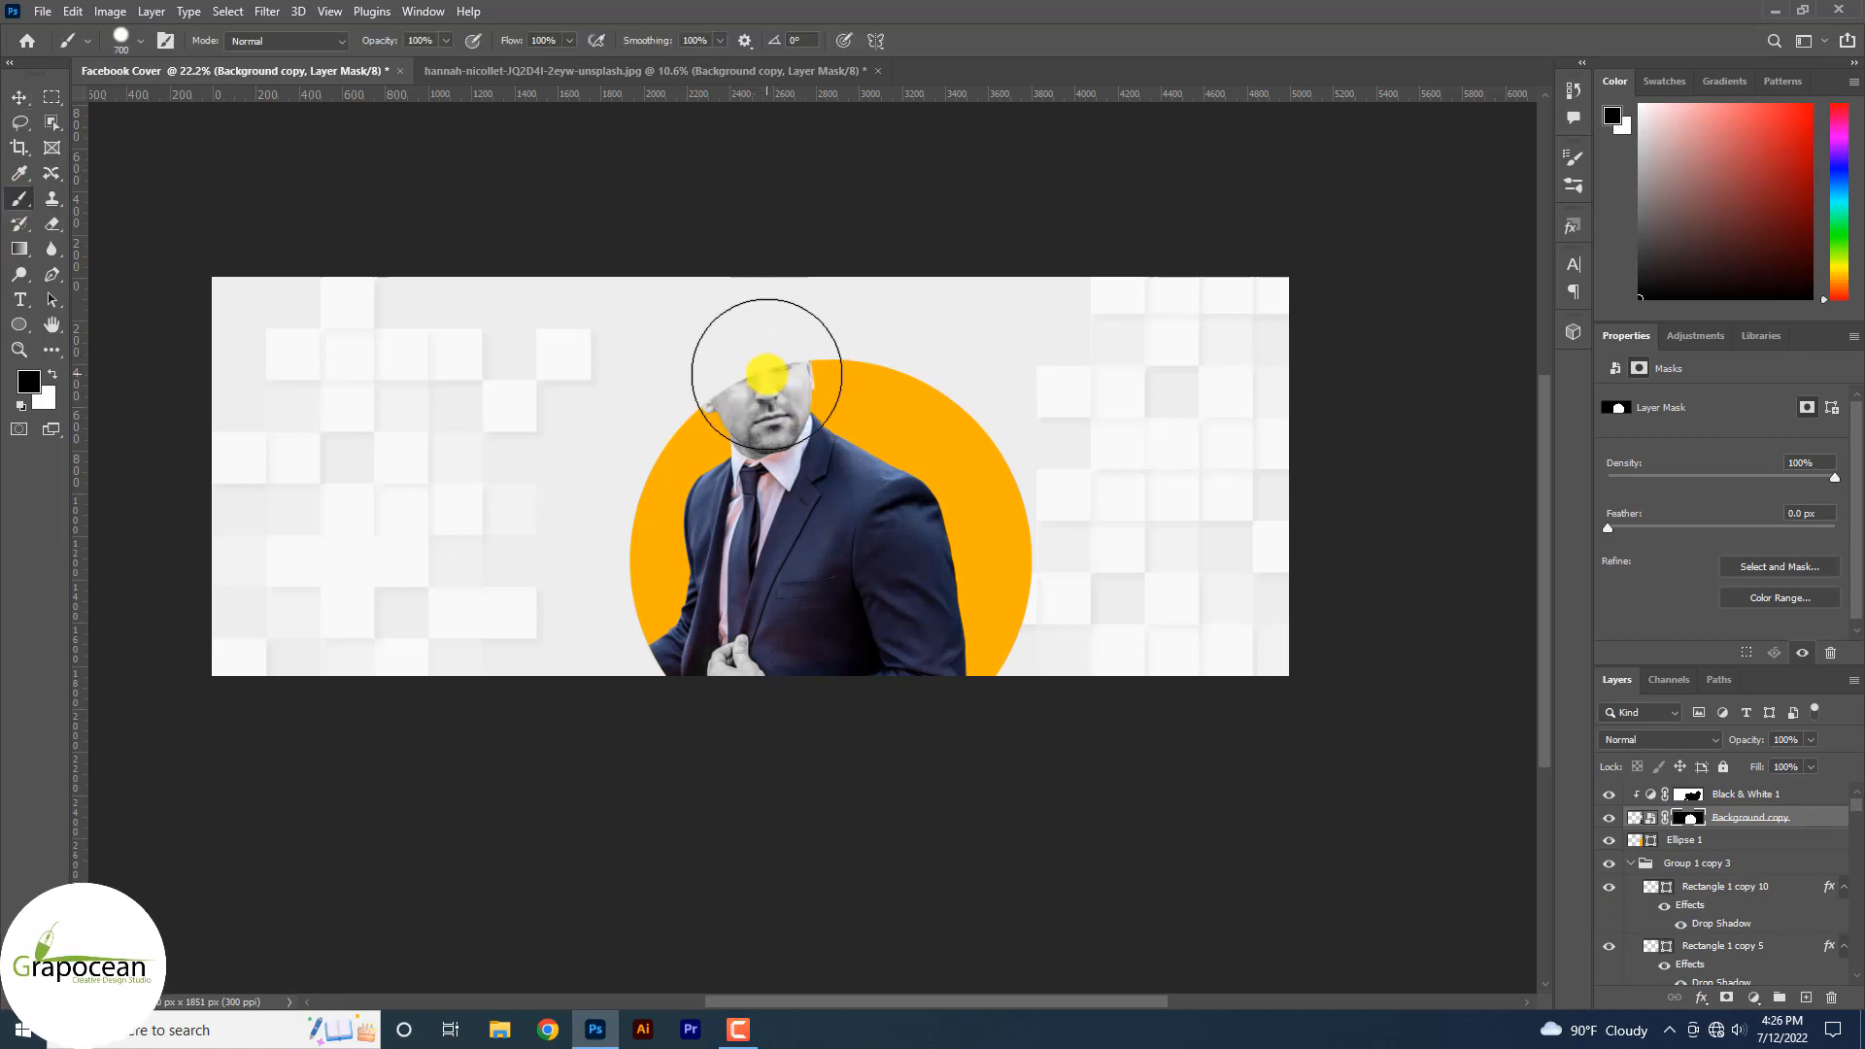
pyautogui.press('x')
pyautogui.moveTo(766, 374)
pyautogui.mouseDown()
pyautogui.moveTo(723, 328)
pyautogui.moveTo(782, 342)
pyautogui.mouseUp()
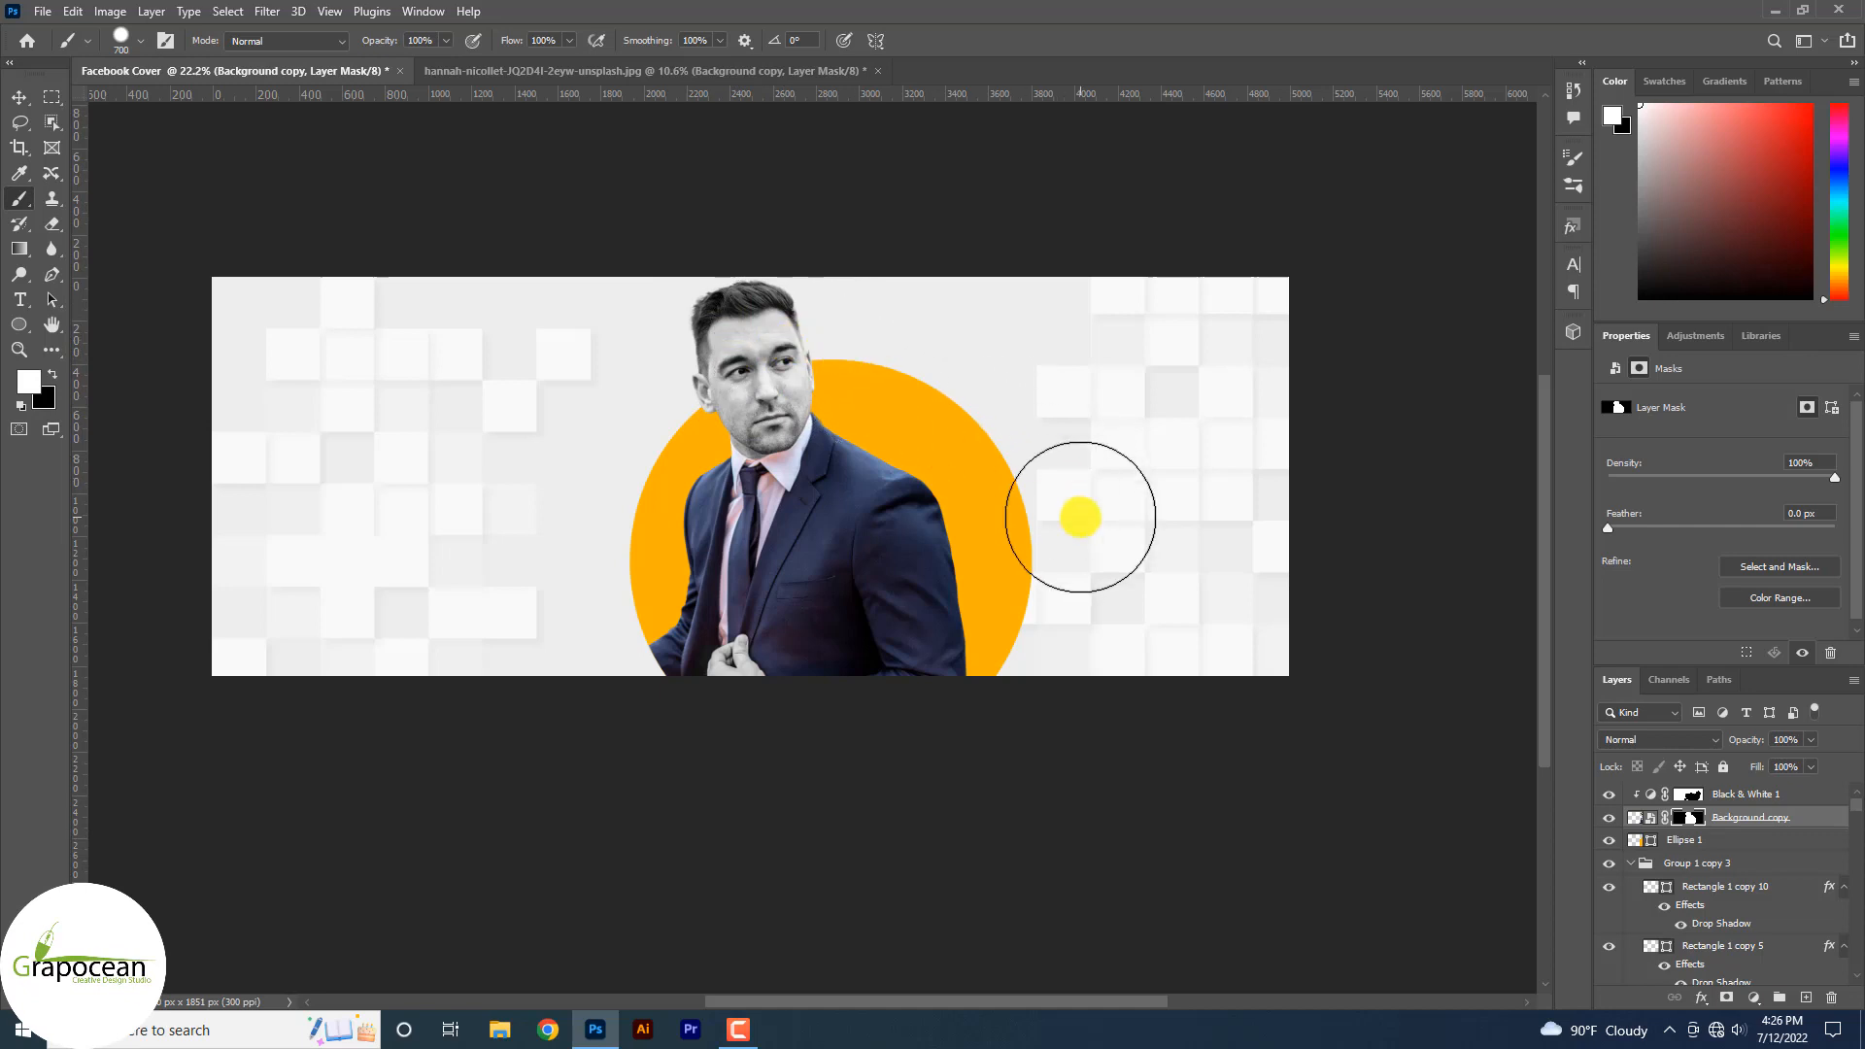
# - Duplicate the orange circle and enlarge the lower one from its centre to about 2042 px
pyautogui.press('v')
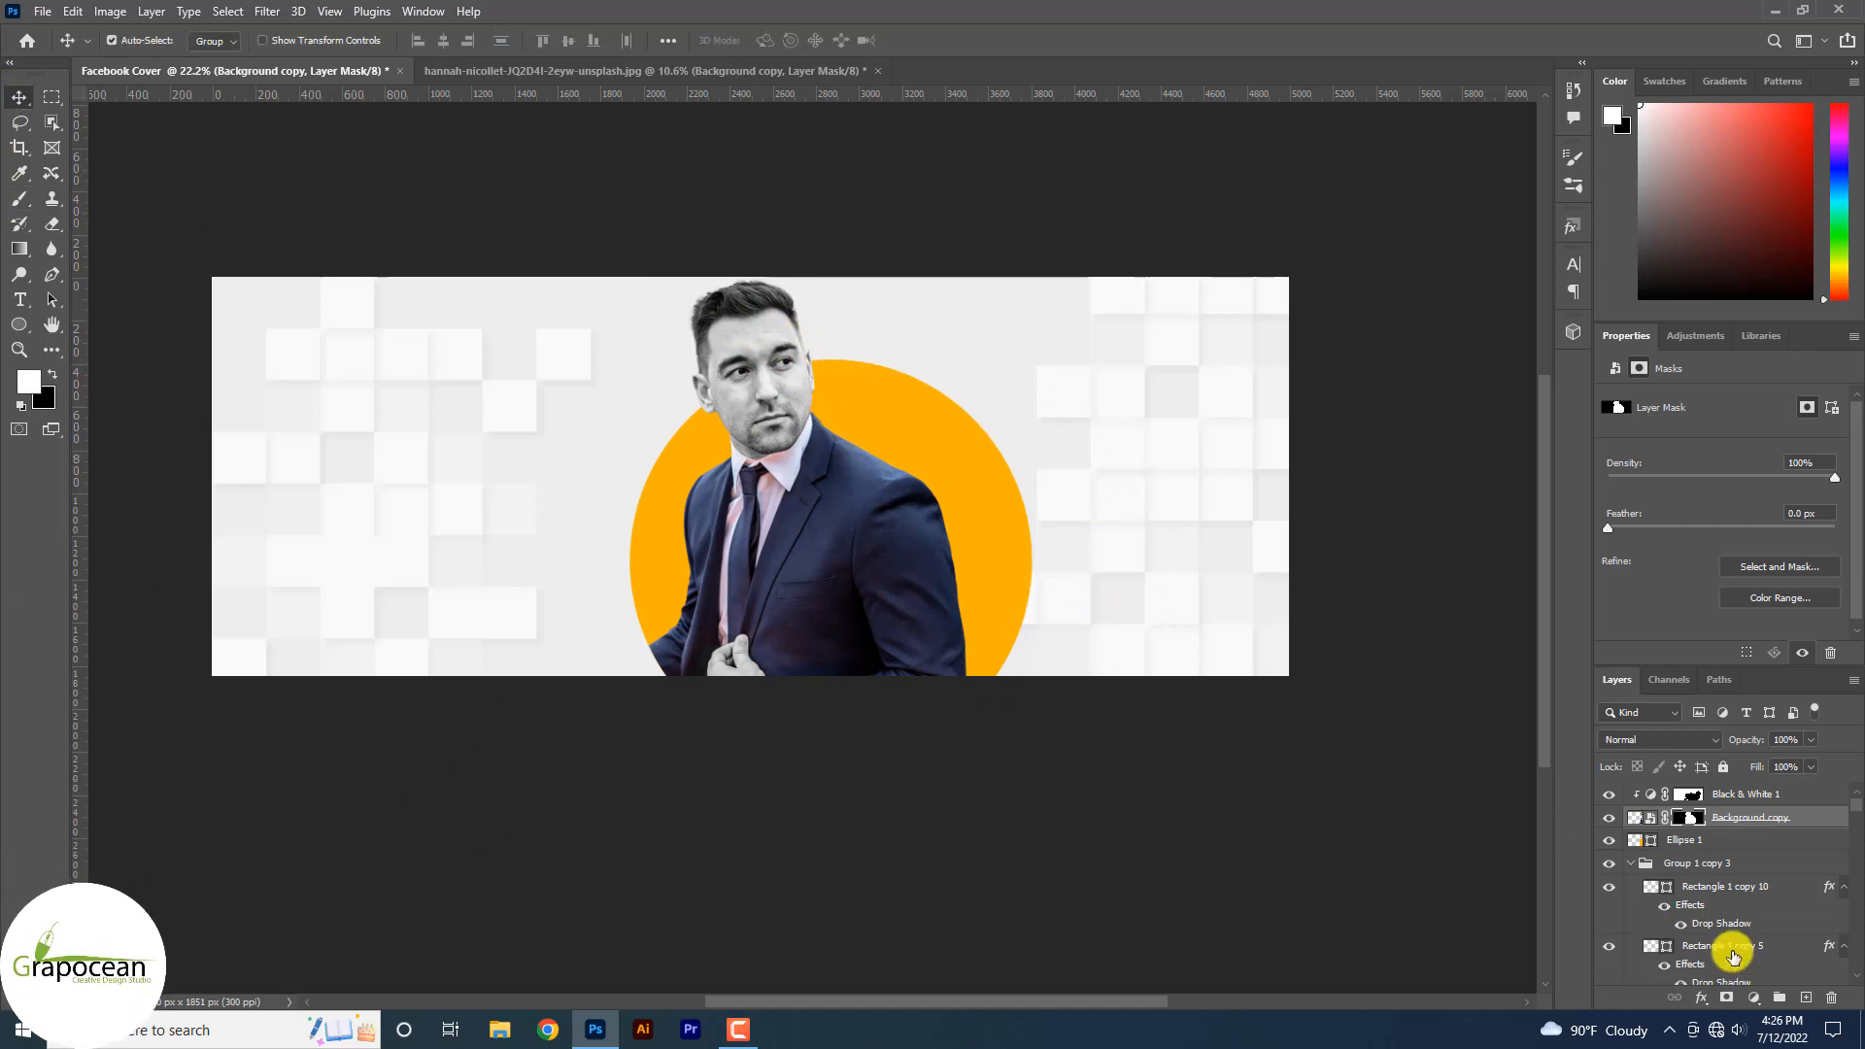
pyautogui.click(1697, 851)
pyautogui.hotkey('ctrl', 'j')
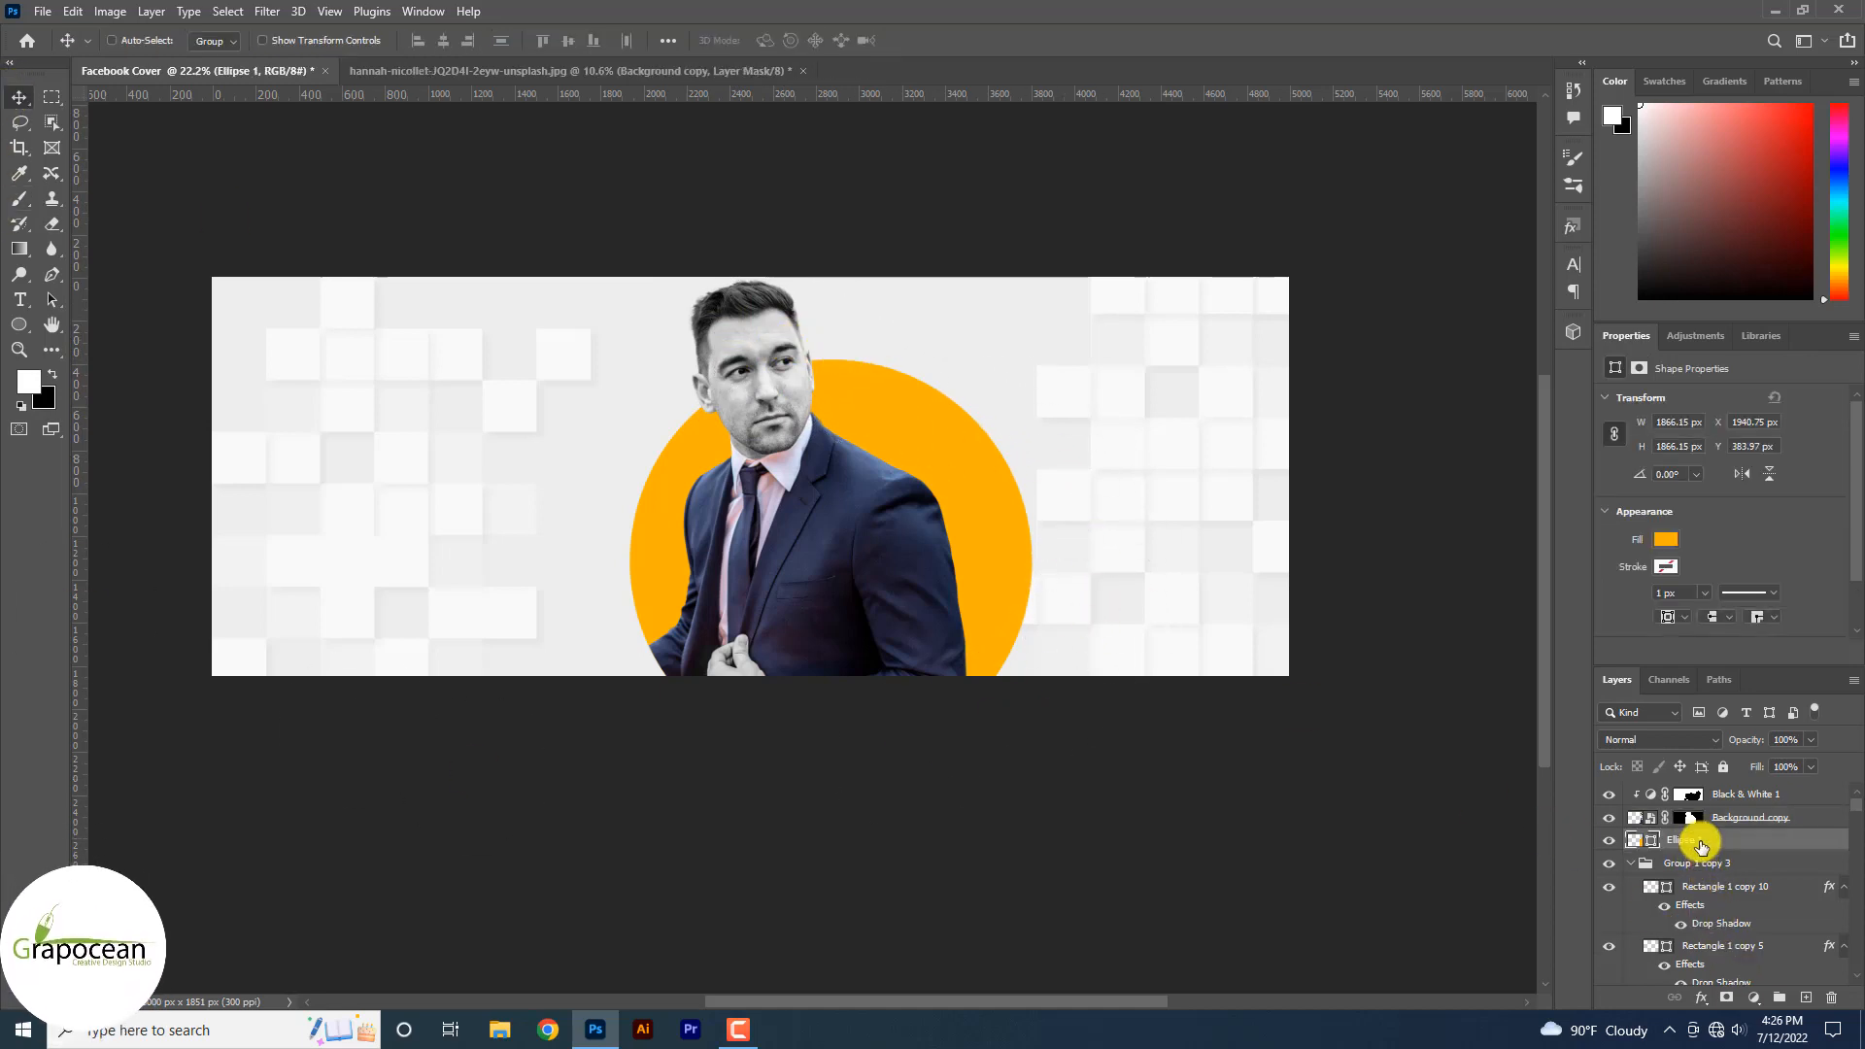
pyautogui.hotkey('ctrl', 't')
pyautogui.moveTo(1031, 760); pyautogui.dragTo(1049, 779)
pyautogui.click(1714, 863)
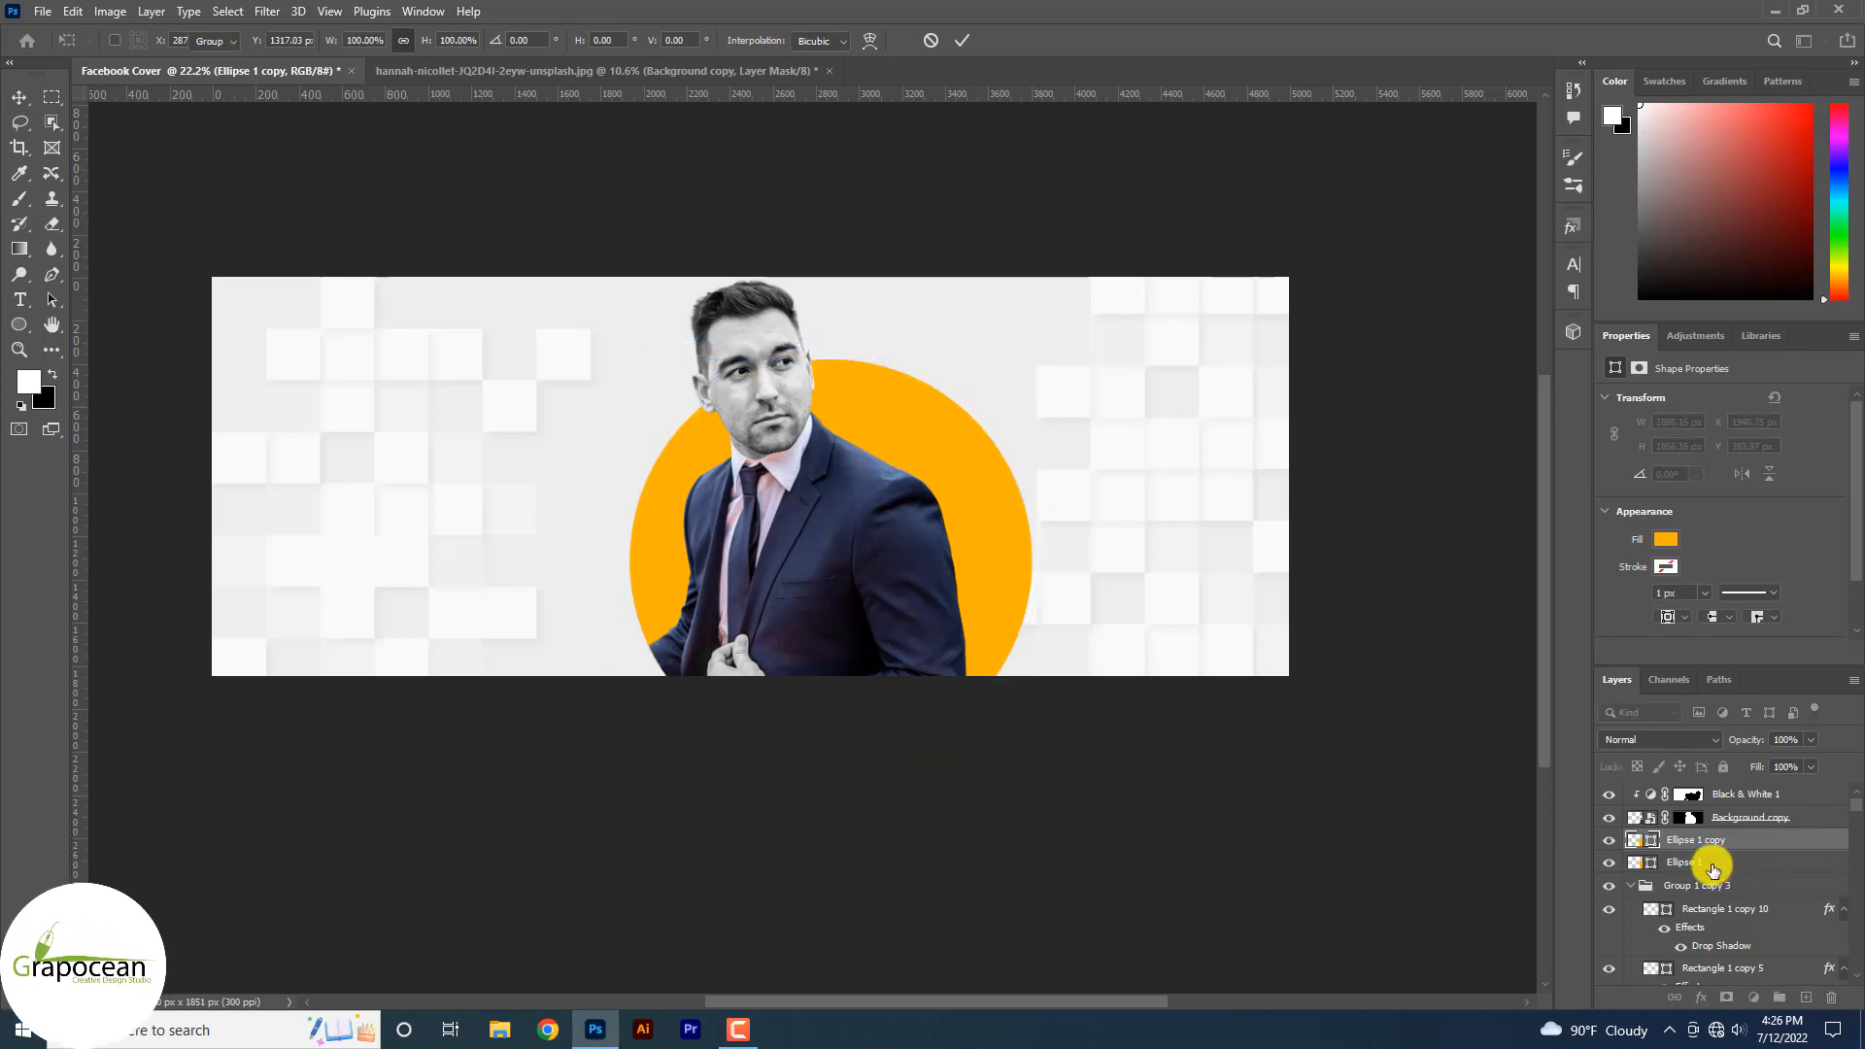
pyautogui.hotkey('ctrl', 't')
pyautogui.moveTo(1035, 762); pyautogui.dragTo(1052, 781)
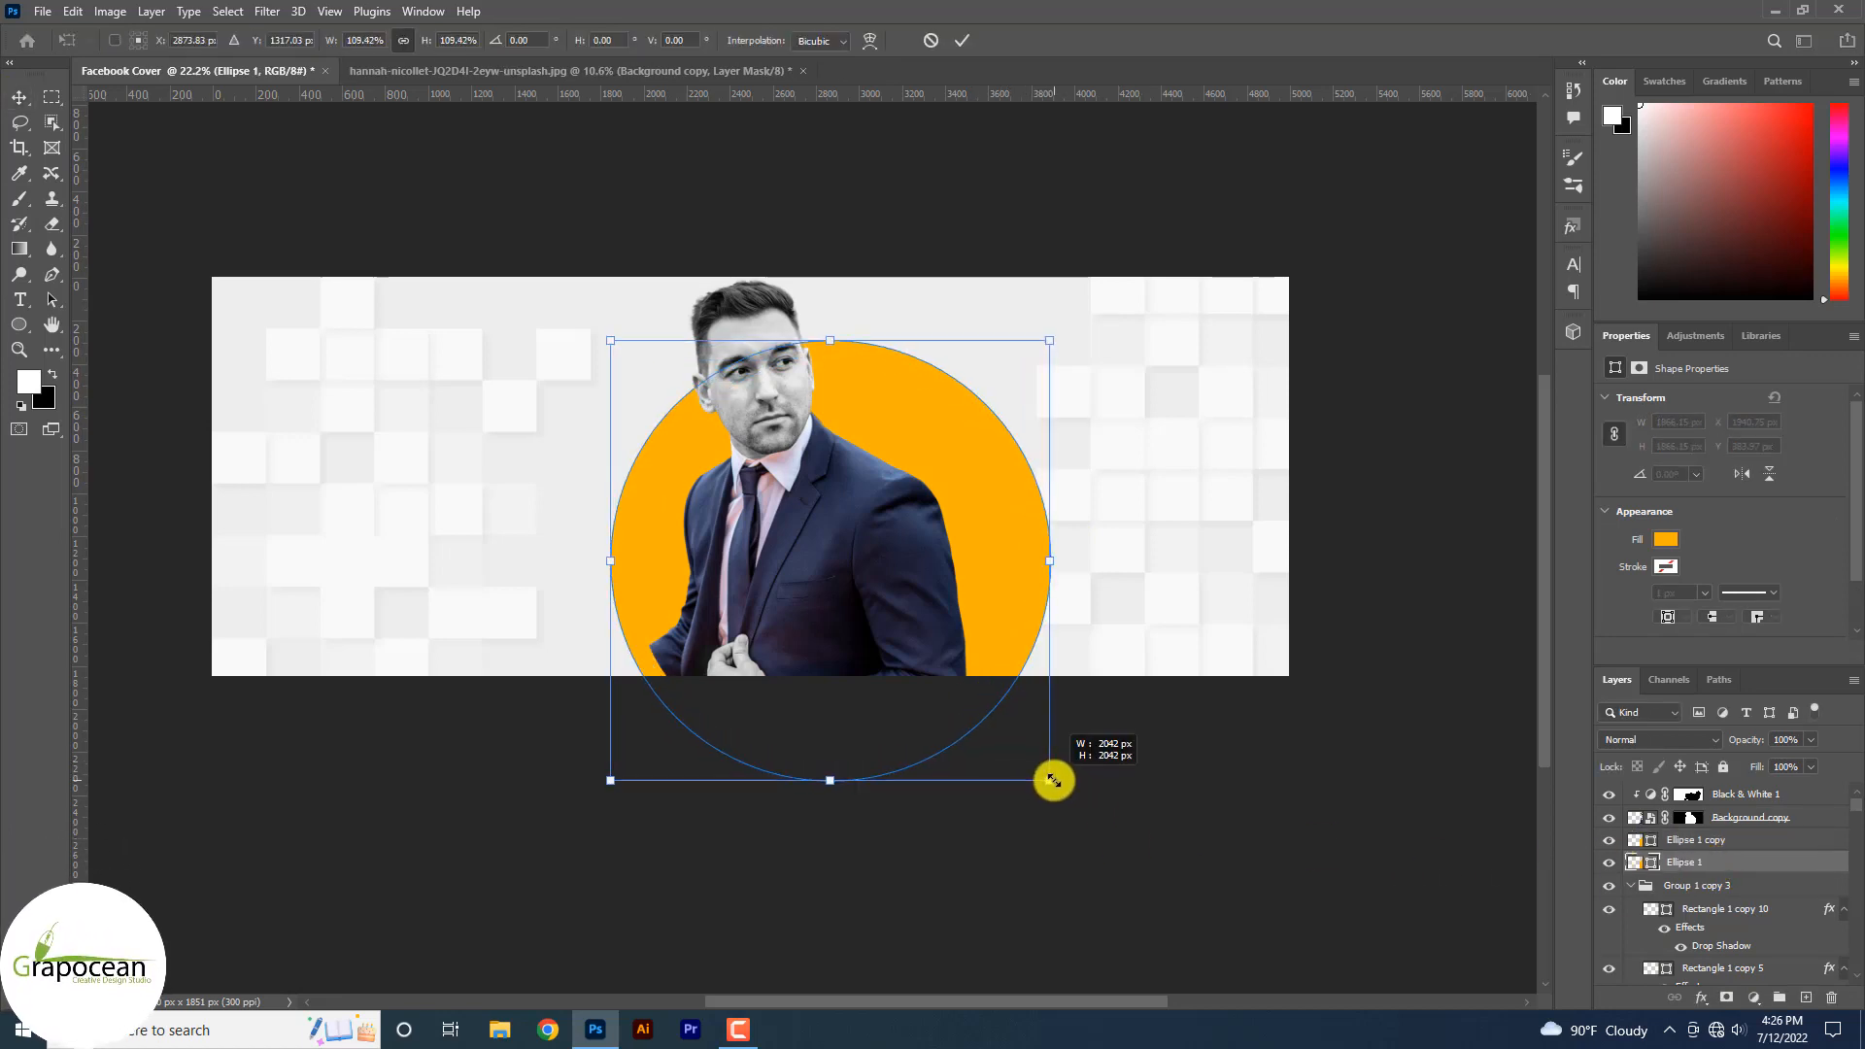
# - Darken the larger circle's fill colour to #e4a100 by lowering its brightness to 89%
pyautogui.doubleClick(1634, 863)
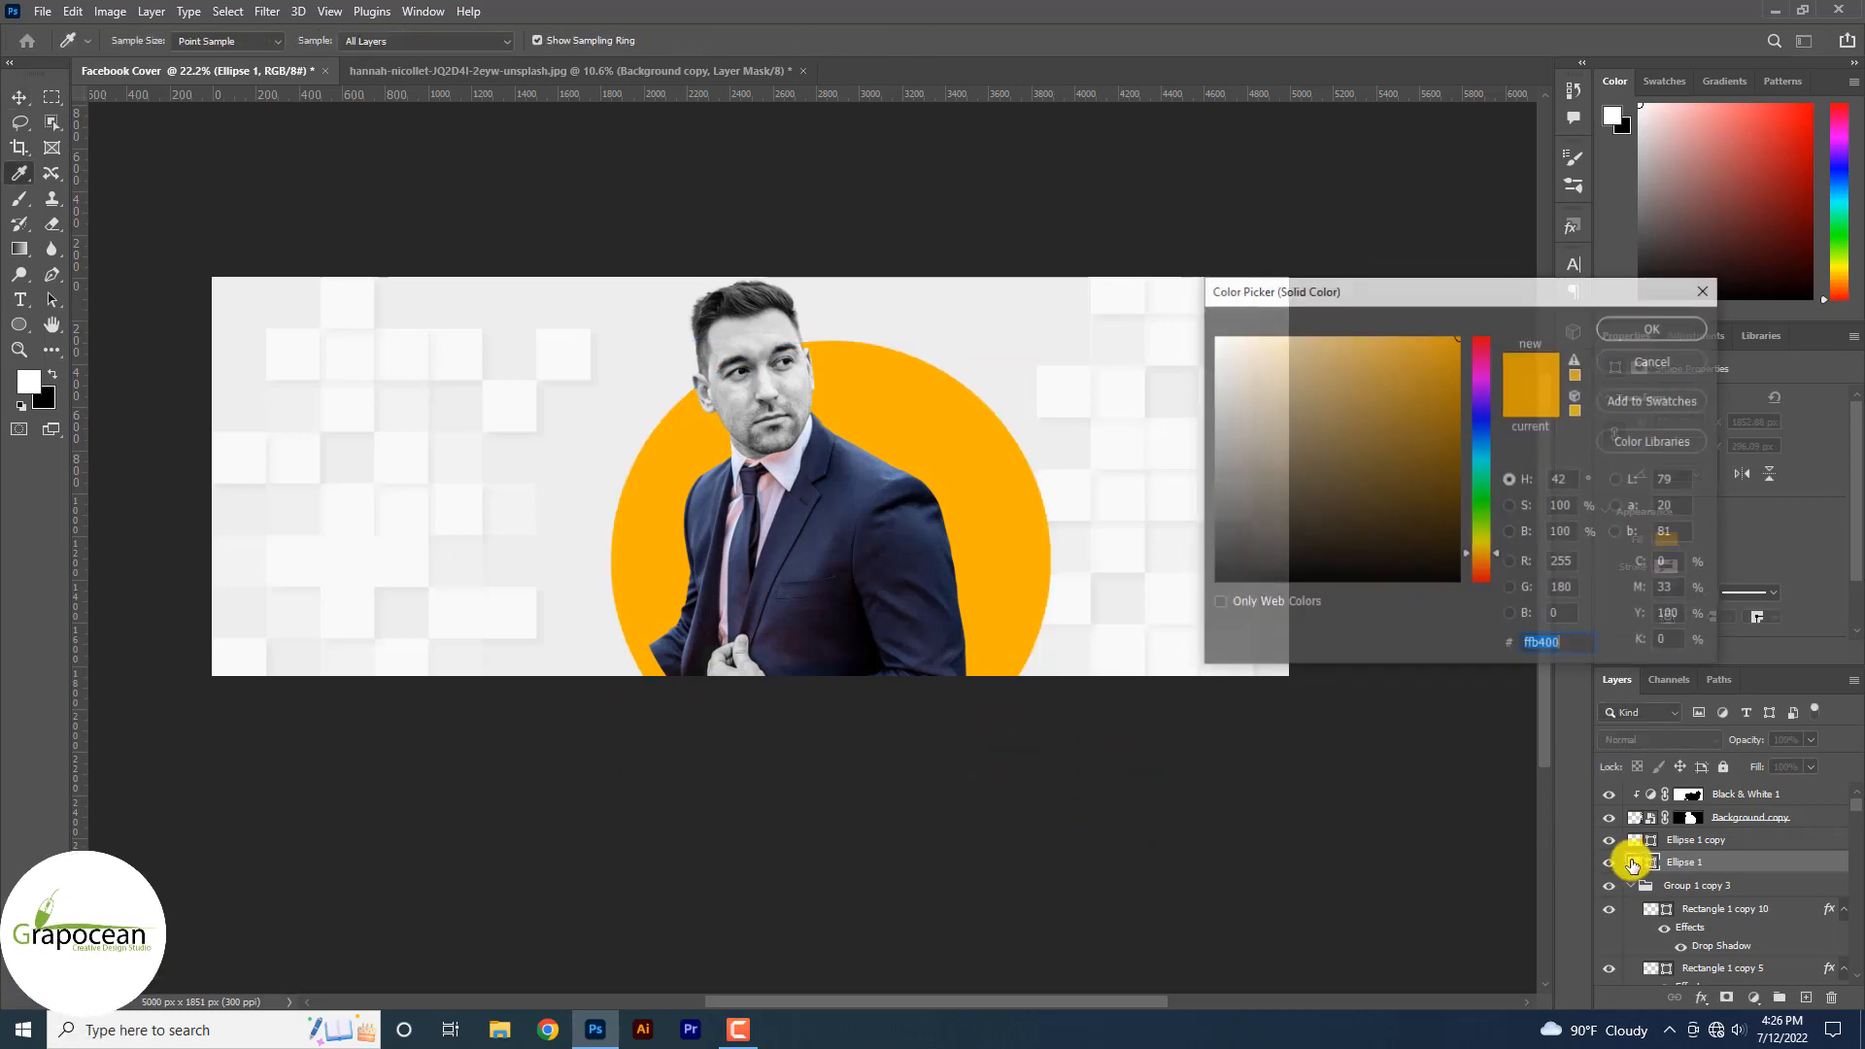
pyautogui.click(1522, 534)
pyautogui.moveTo(1487, 387)
pyautogui.mouseDown()
pyautogui.moveTo(1503, 416)
pyautogui.moveTo(1511, 340)
pyautogui.moveTo(1506, 541)
pyautogui.moveTo(1524, 340)
pyautogui.moveTo(1519, 376)
pyautogui.moveTo(1513, 361)
pyautogui.mouseUp()
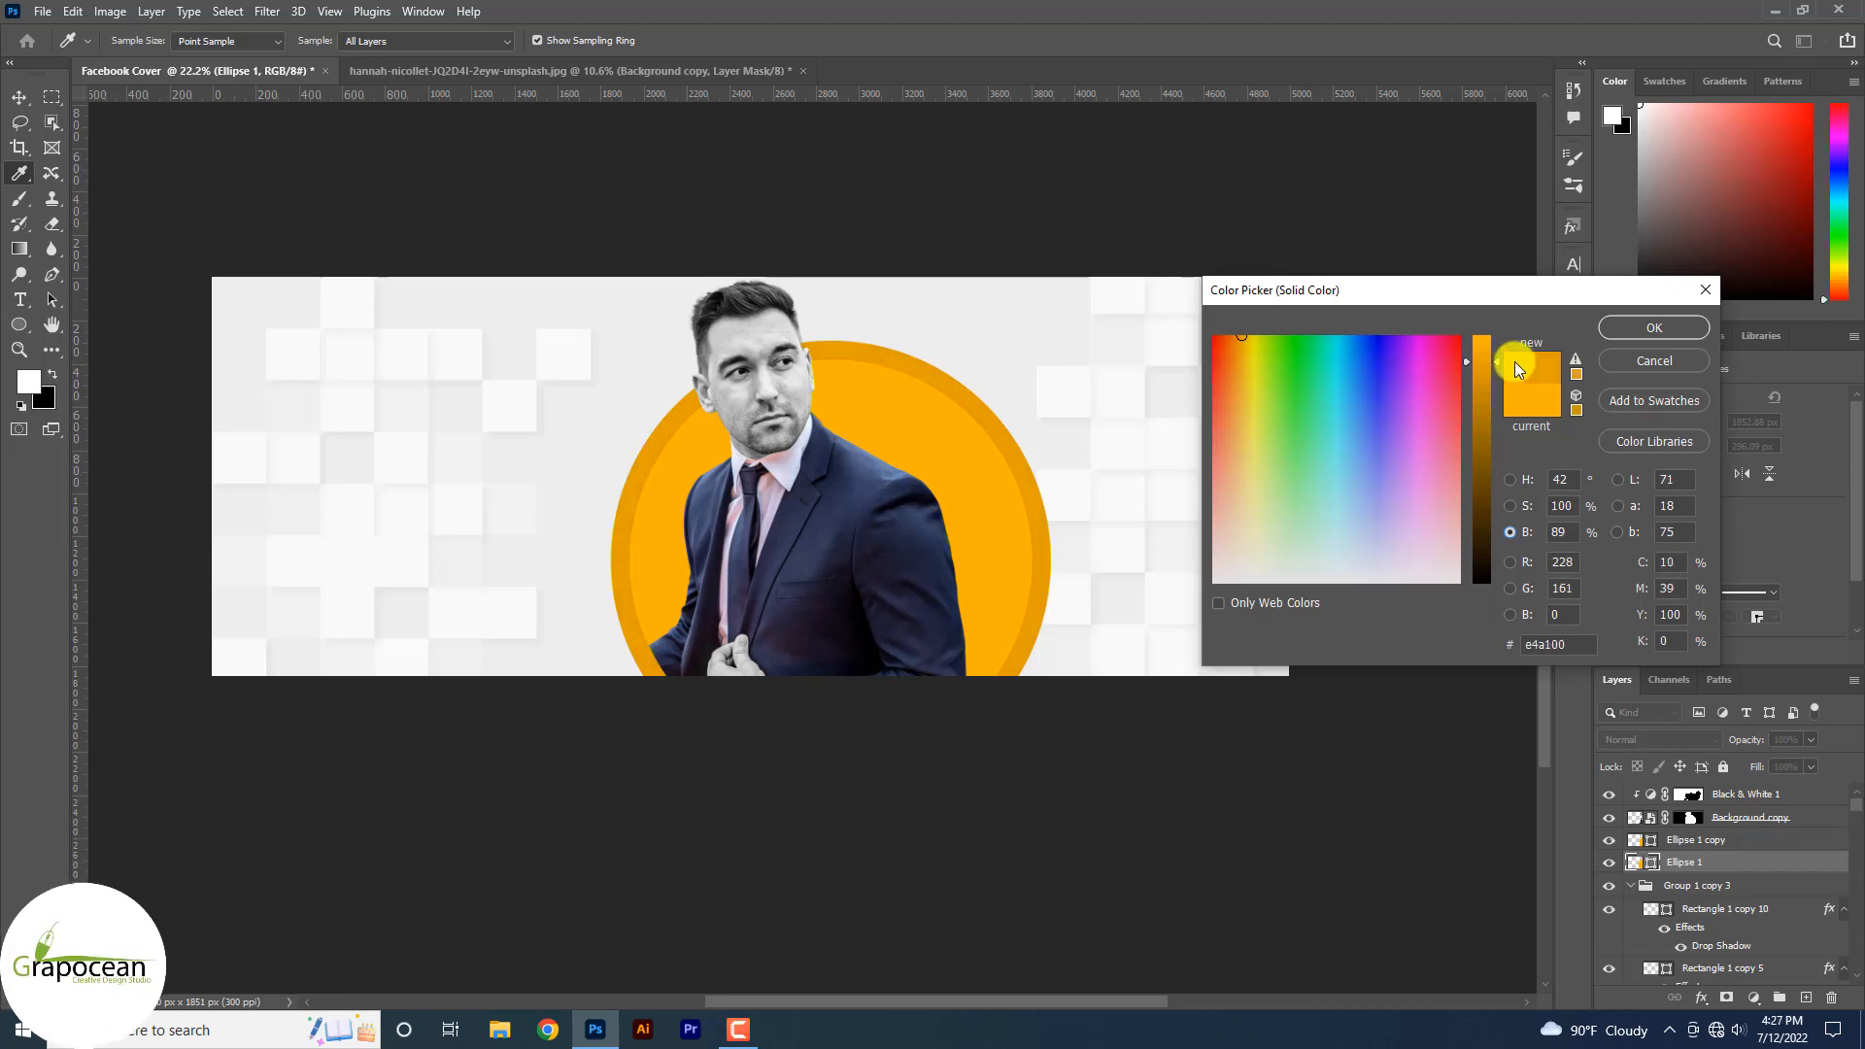
pyautogui.click(1675, 326)
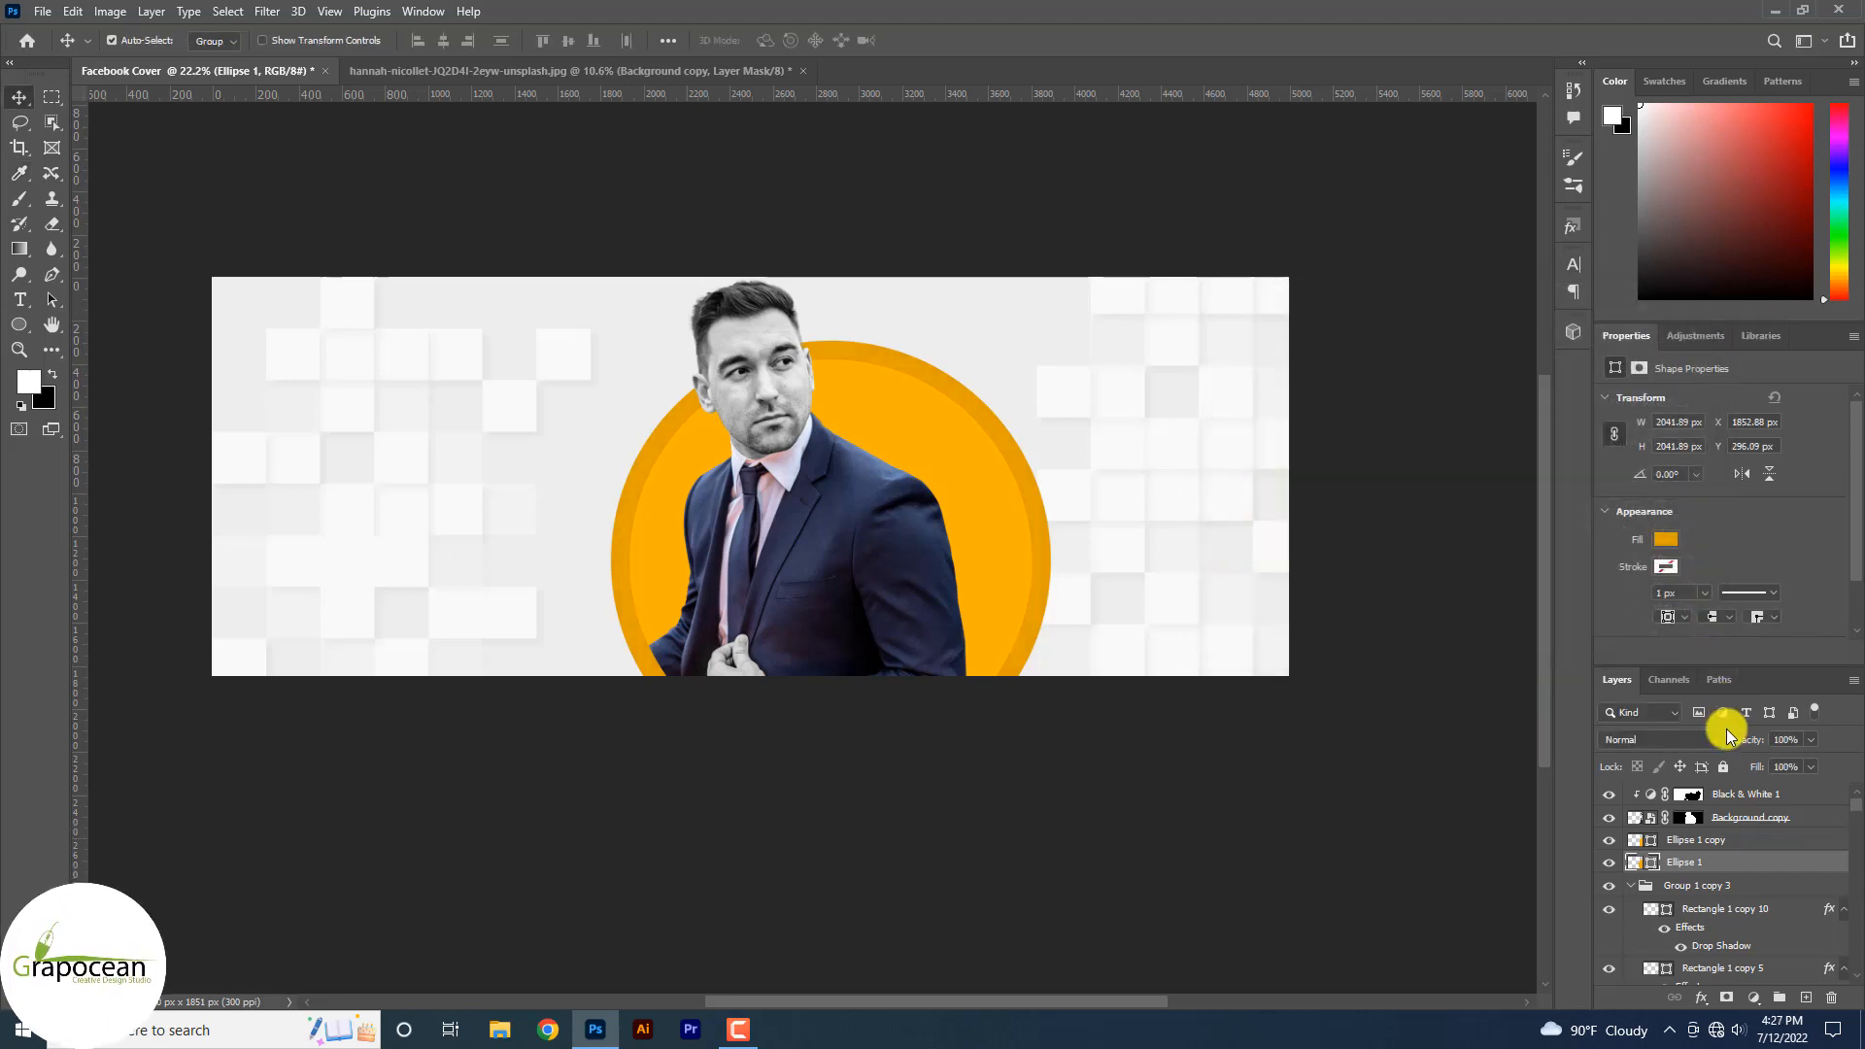
# - Apply a smooth inner bevel to the smaller circle with the Bevel & Emboss effect and adjust its structure settings
pyautogui.click(1722, 845)
pyautogui.rightClick(1720, 844)
pyautogui.click(1657, 20)
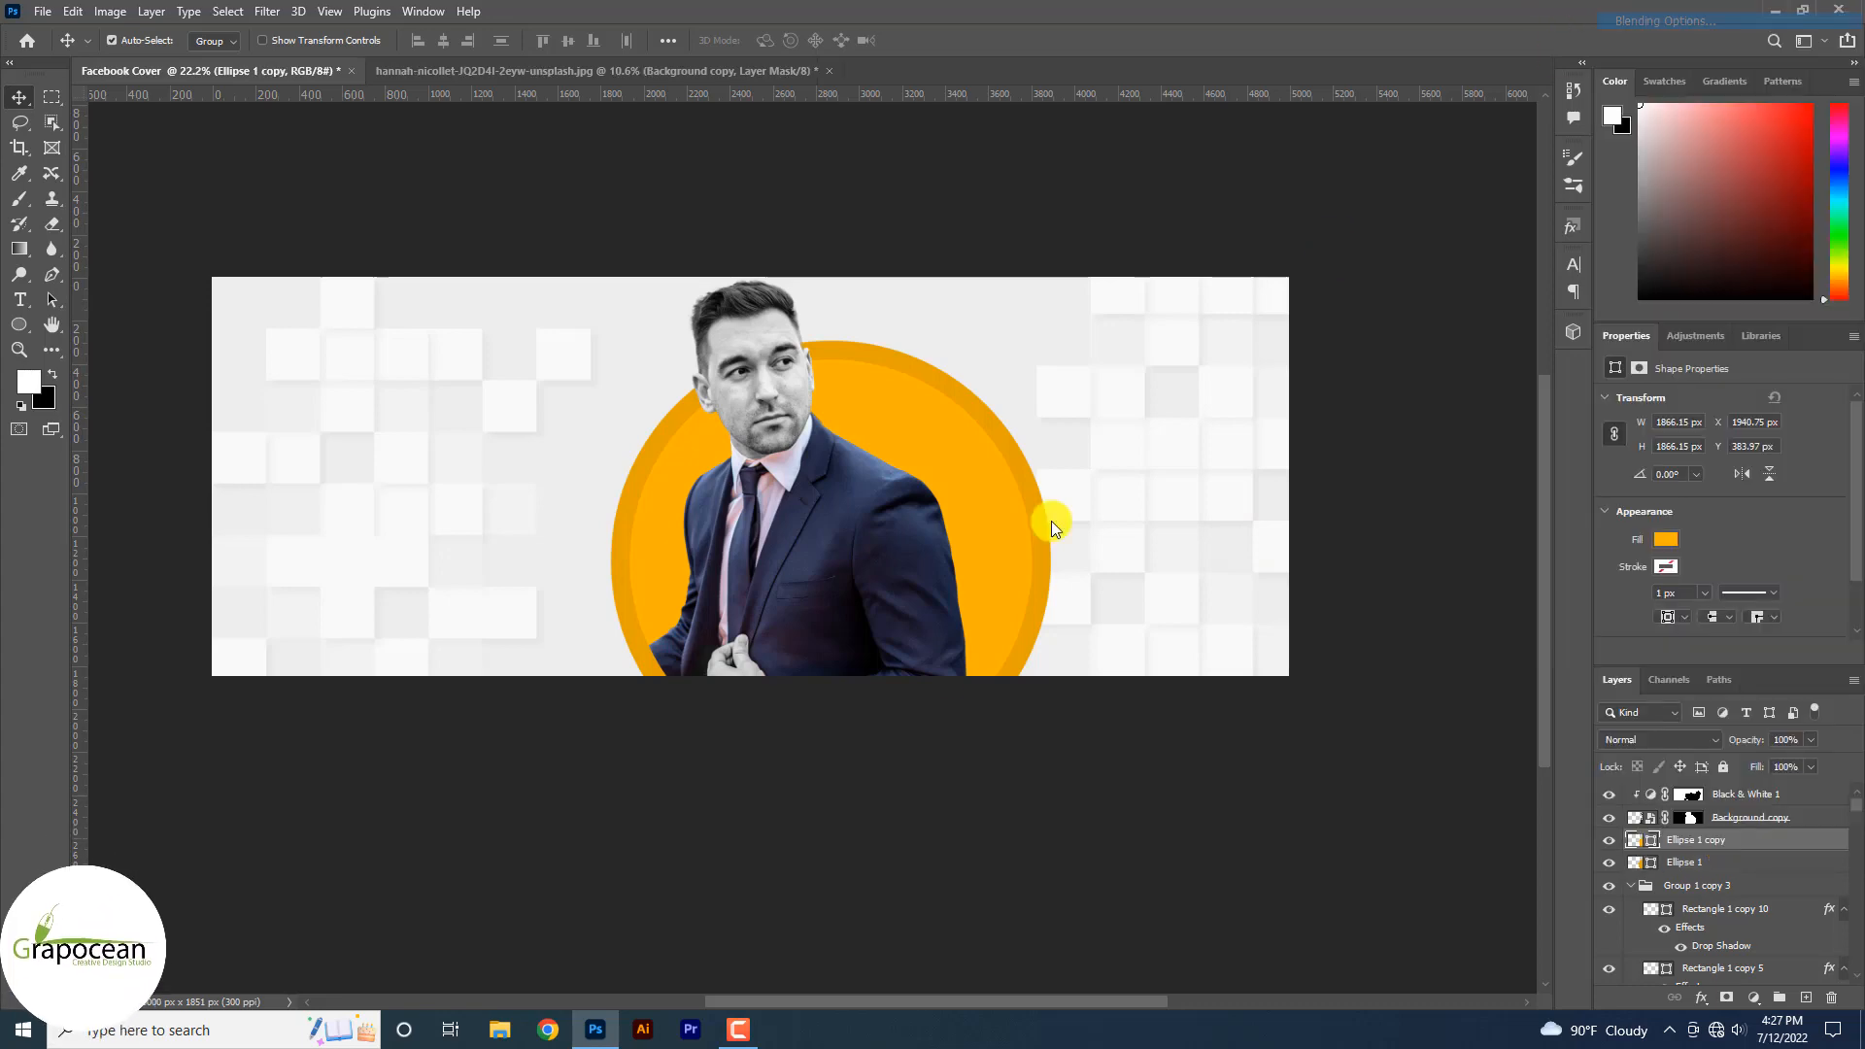
pyautogui.click(1167, 444)
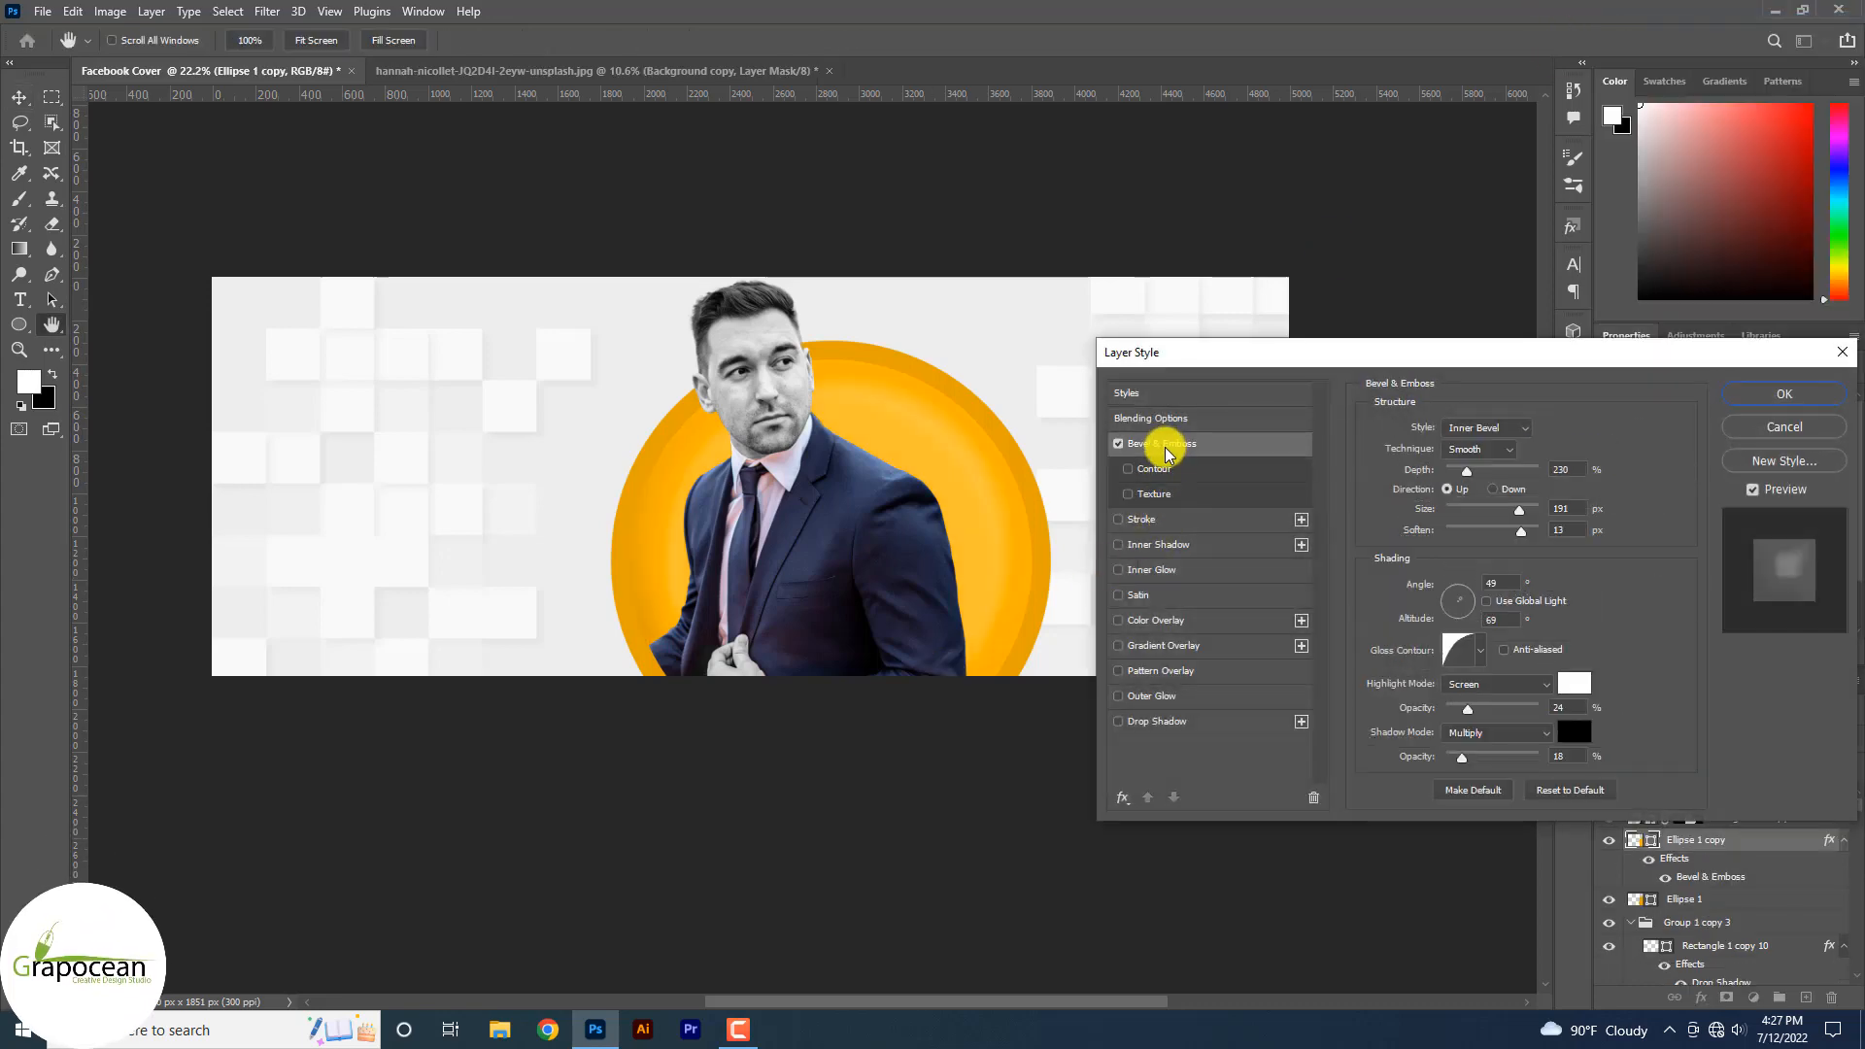
pyautogui.moveTo(1467, 471); pyautogui.dragTo(1494, 509)
pyautogui.click(1791, 407)
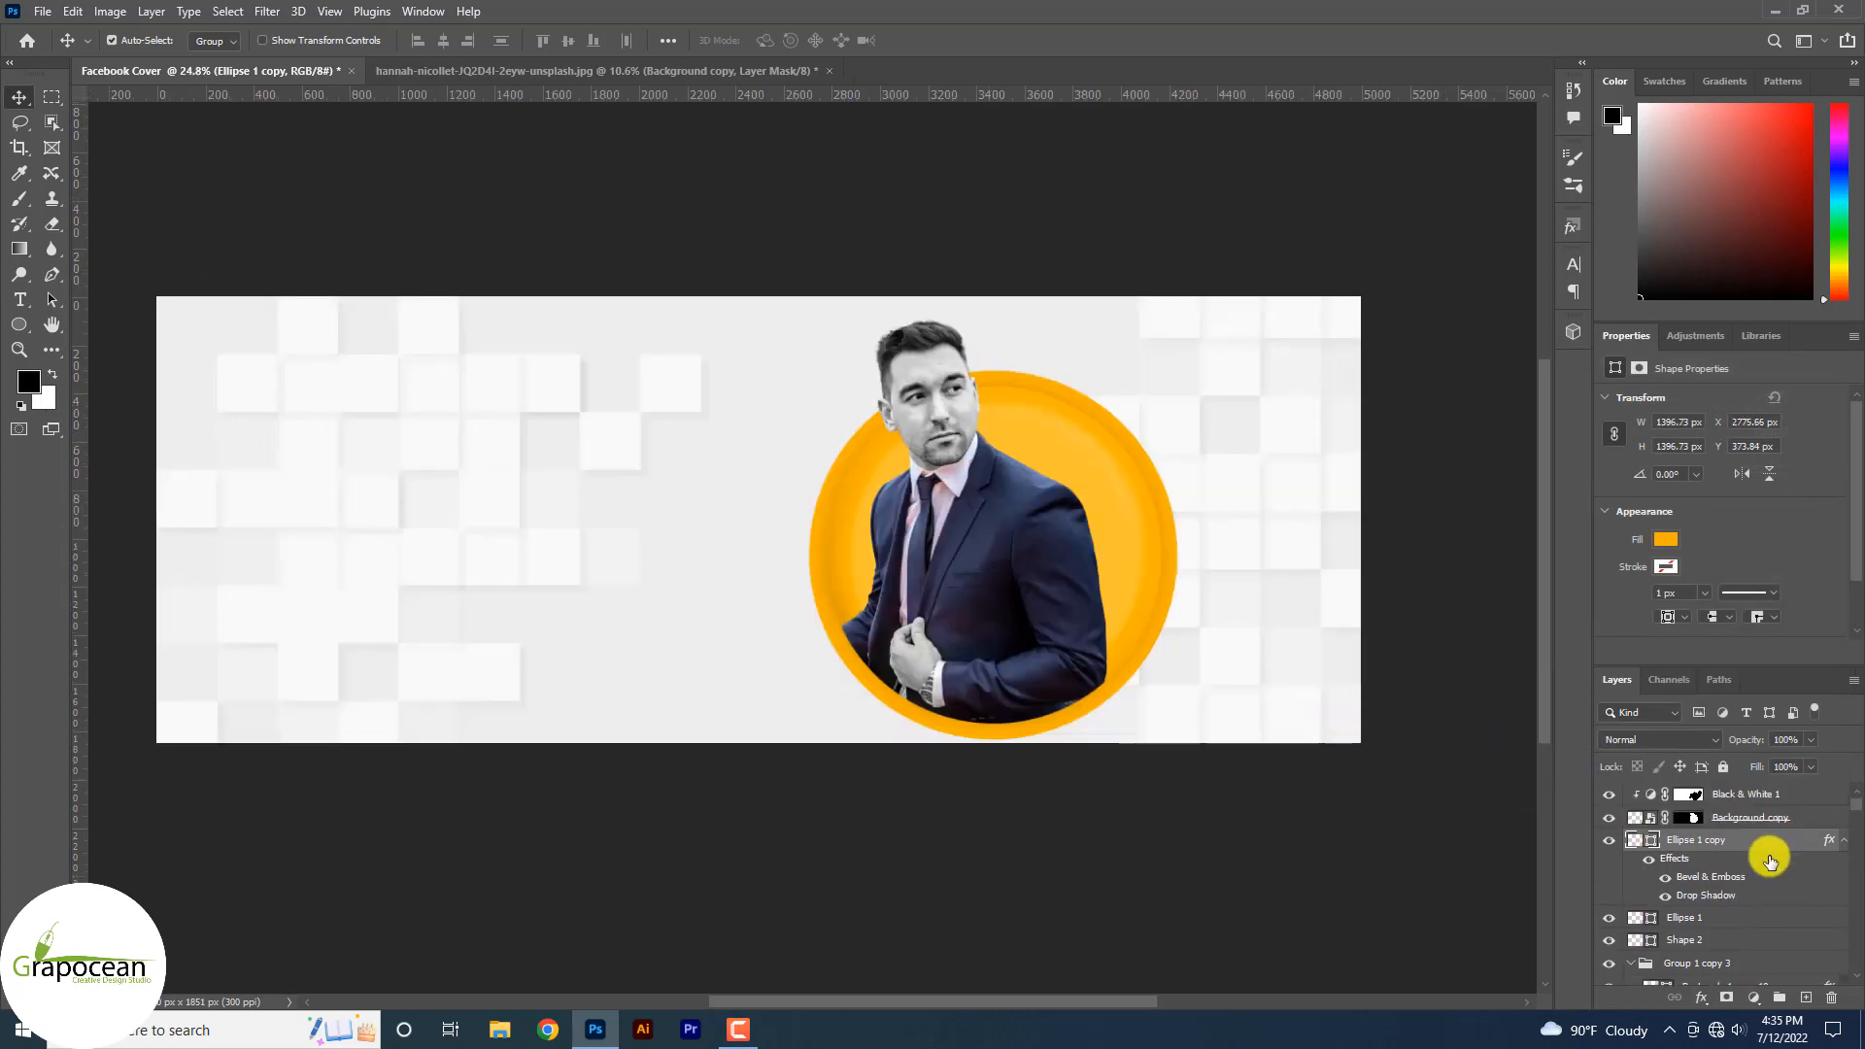
# - Move the man and both circles together left towards the cover's centre, and offset the larger circle slightly down and left
pyautogui.keyDown('ctrl'); pyautogui.click(1766, 822); pyautogui.keyUp('ctrl')
pyautogui.keyDown('ctrl'); pyautogui.click(1762, 794); pyautogui.keyUp('ctrl')
pyautogui.moveTo(1343, 697); pyautogui.dragTo(916, 533)
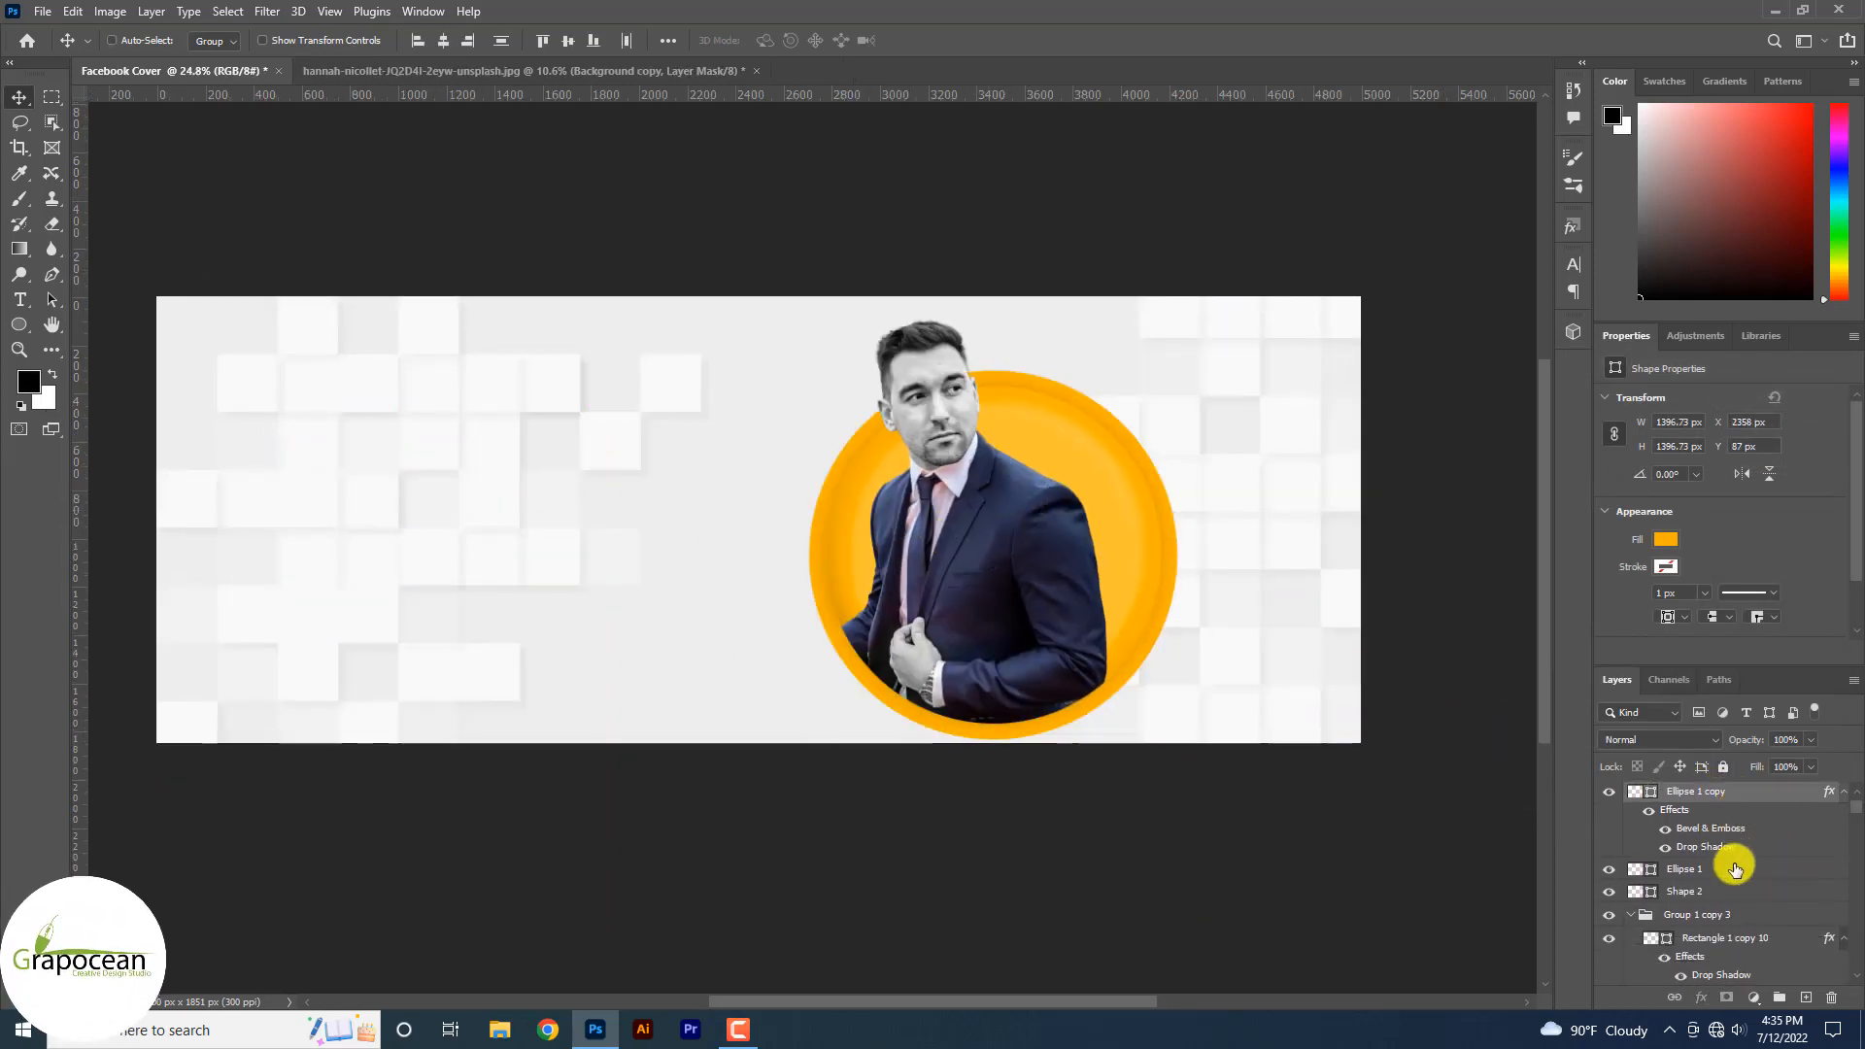
pyautogui.keyDown('ctrl'); pyautogui.click(1735, 868); pyautogui.keyUp('ctrl')
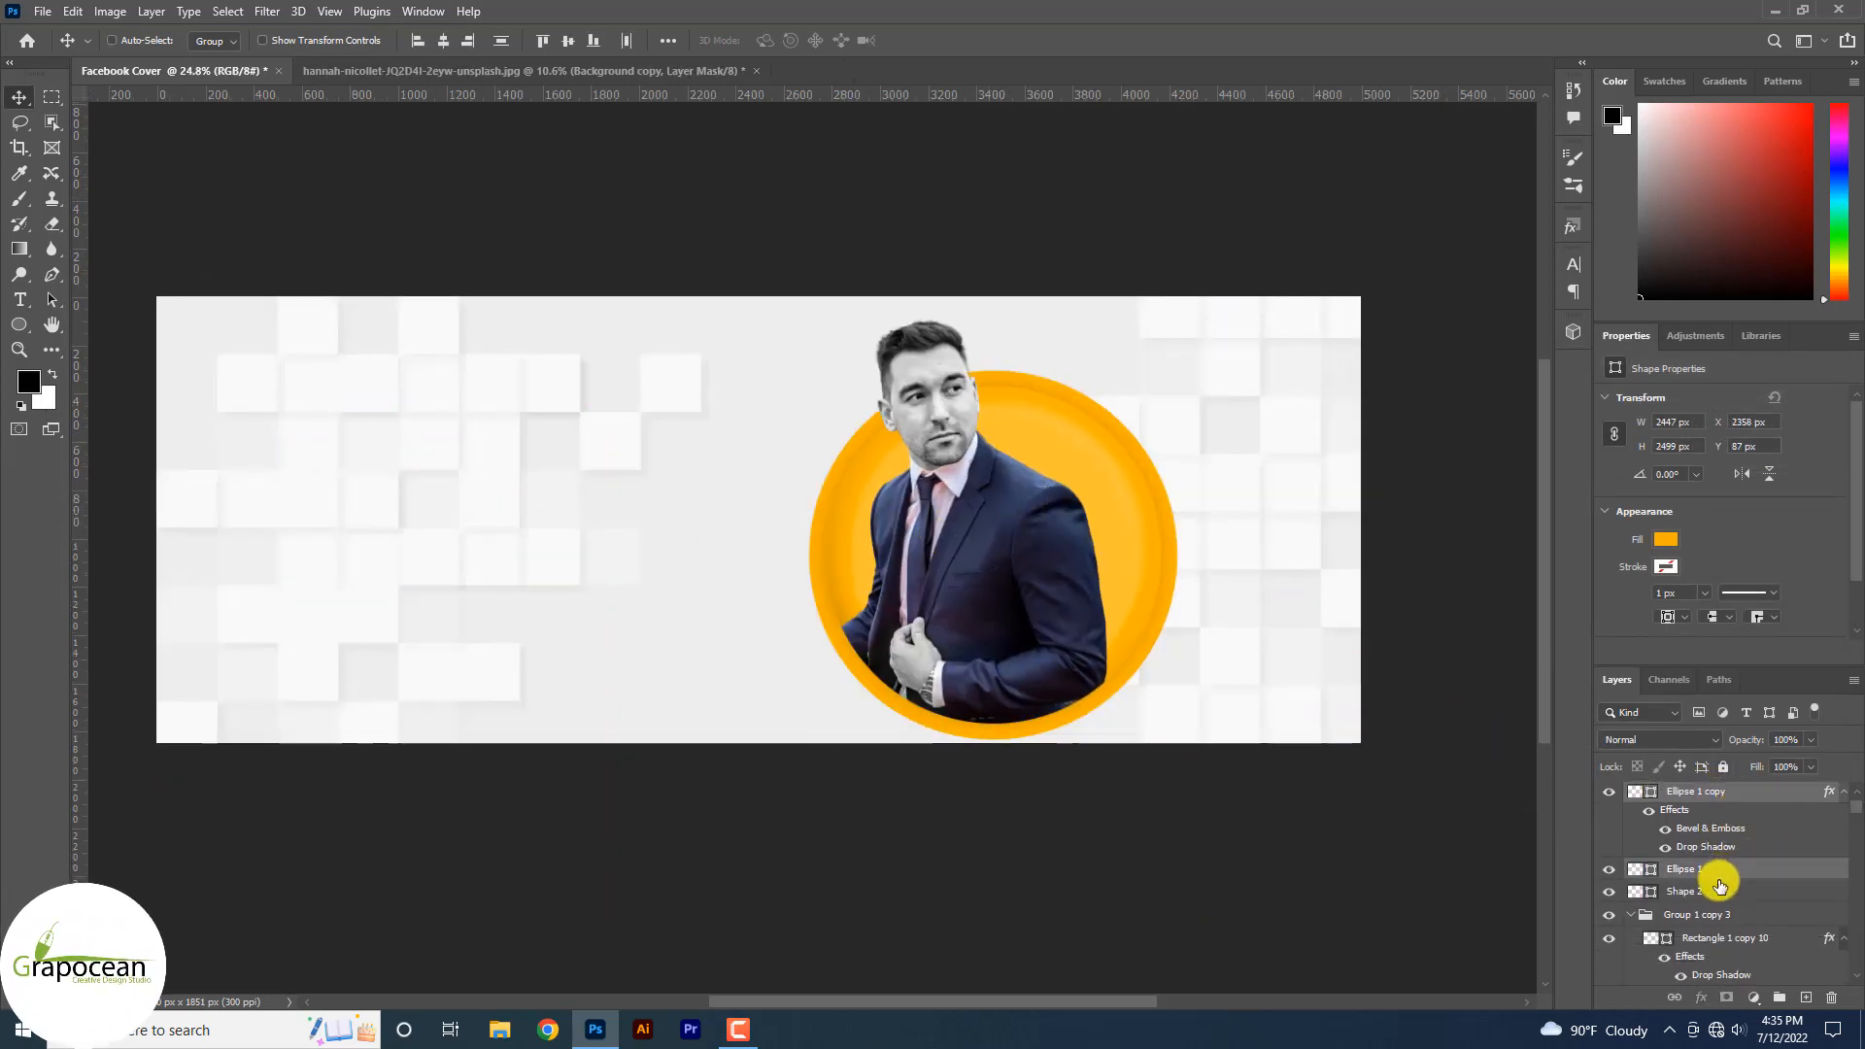
pyautogui.moveTo(1037, 618); pyautogui.dragTo(982, 599)
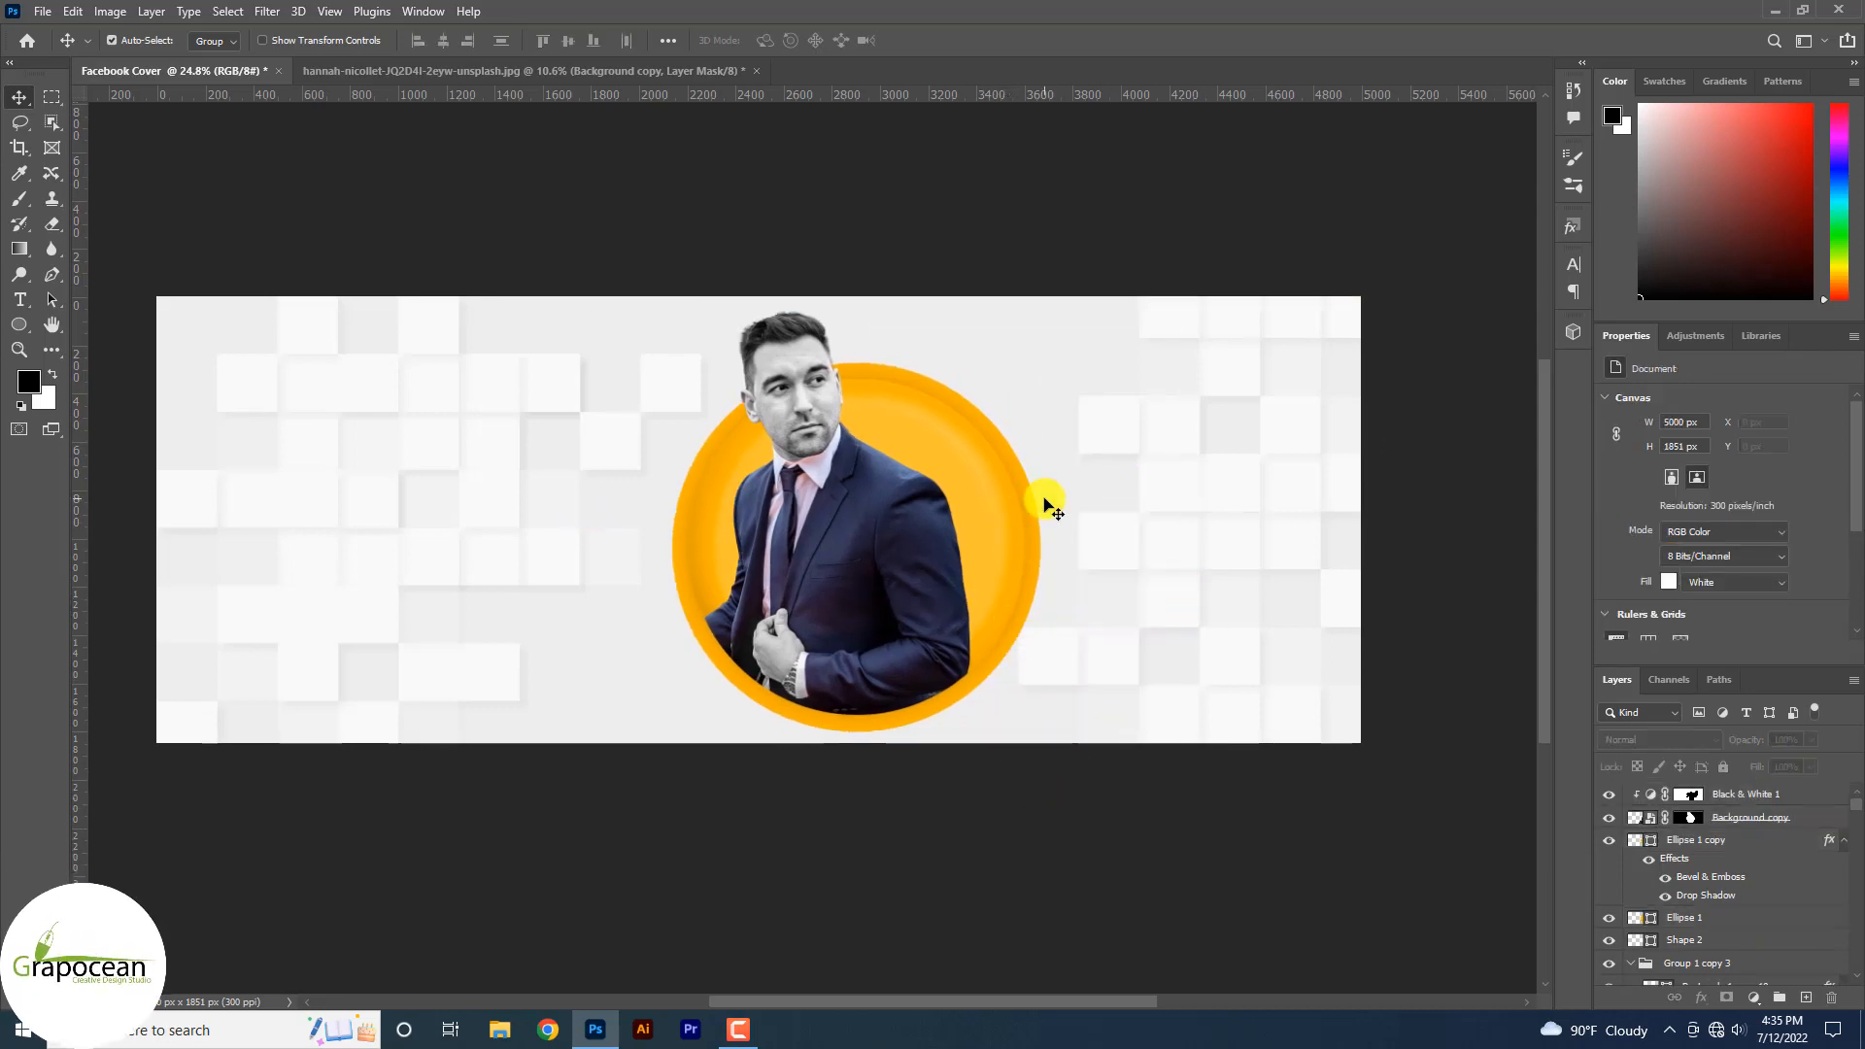
pyautogui.moveTo(1031, 503); pyautogui.dragTo(1014, 521)
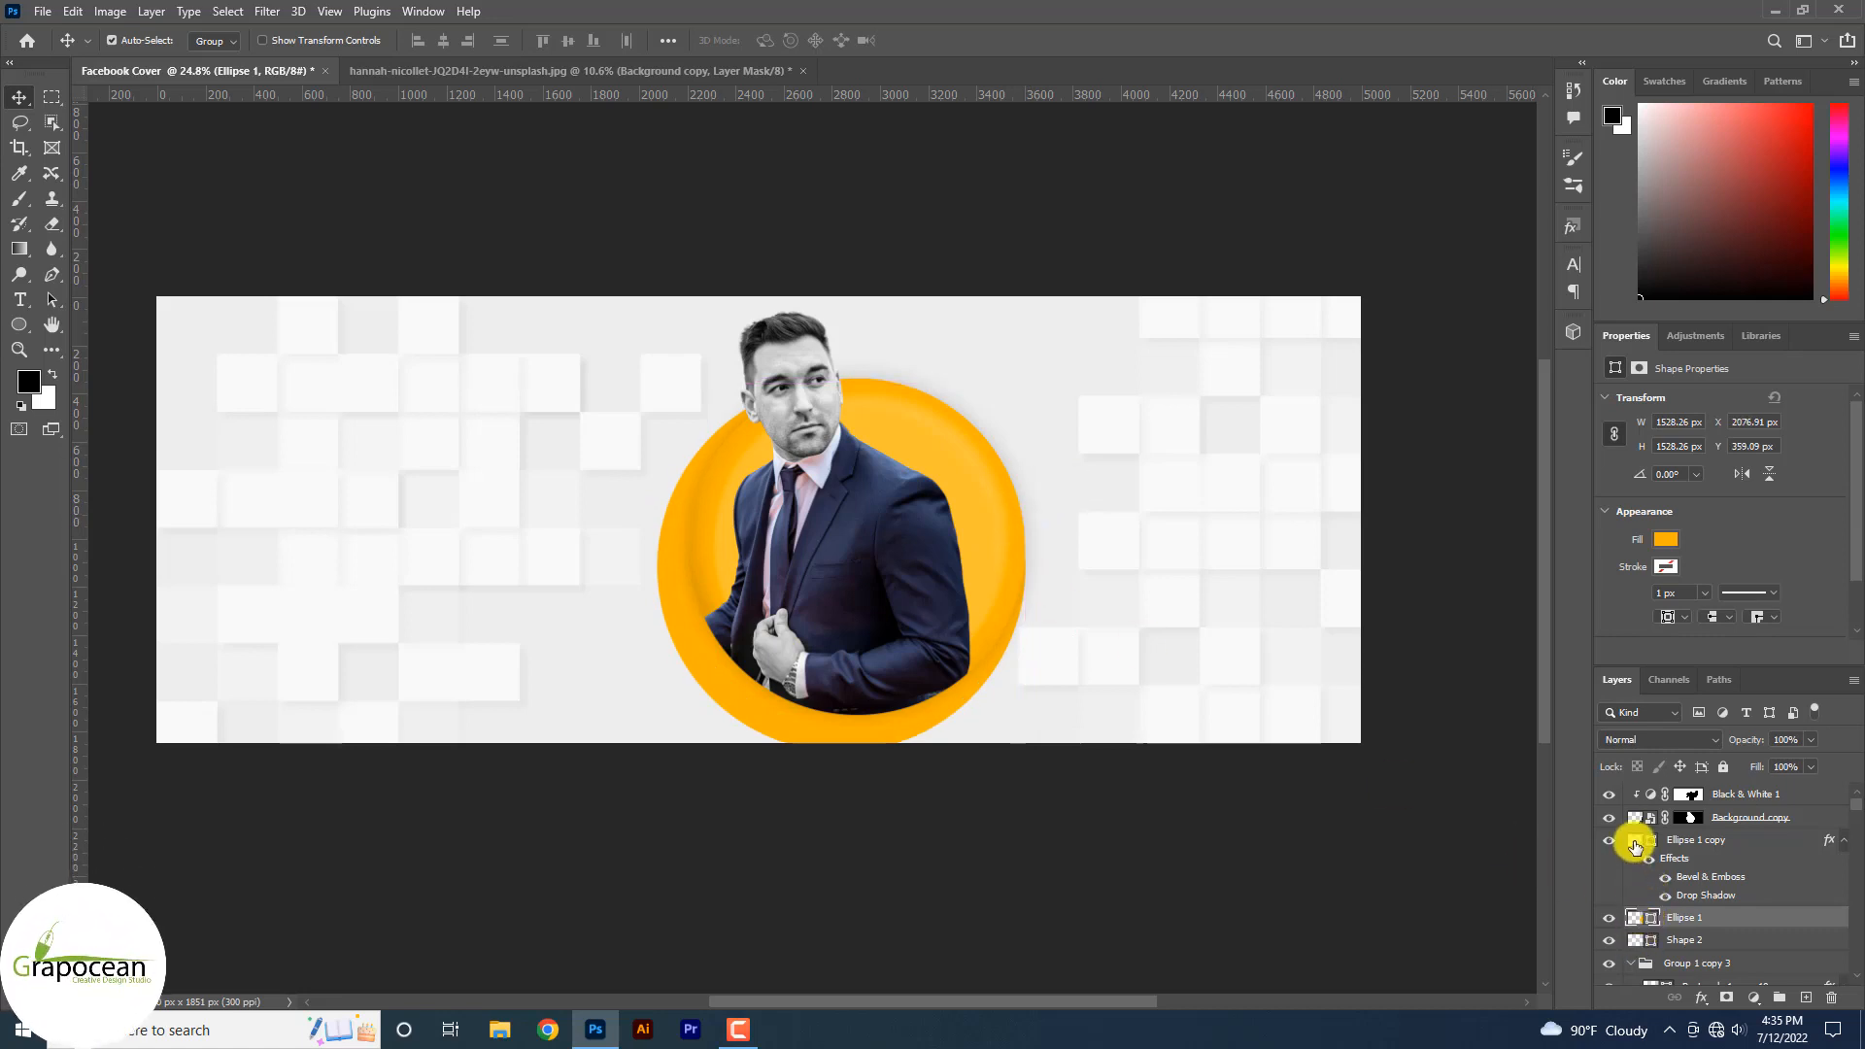
# - Add a layer mask to Shape 2 from the smaller circle's selection, shifted about 53 px left and 68 px down
pyautogui.click(52, 97)
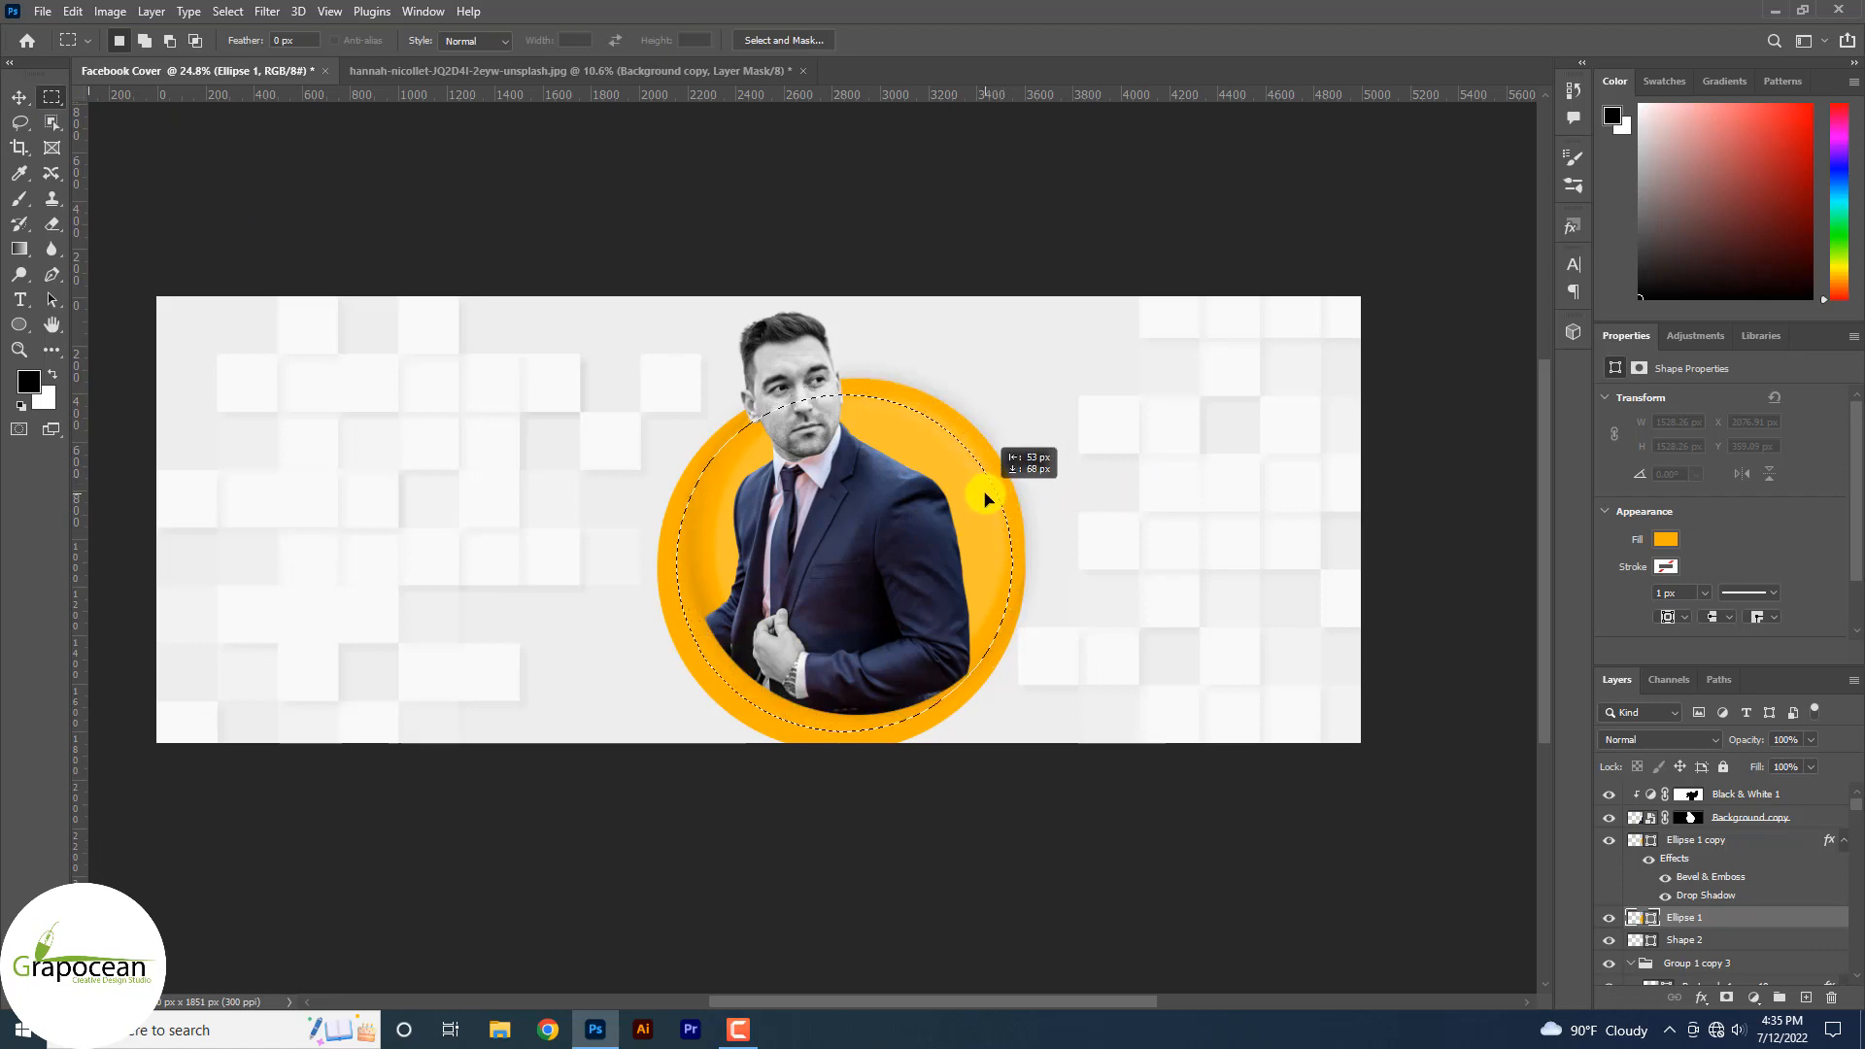
pyautogui.click(1695, 942)
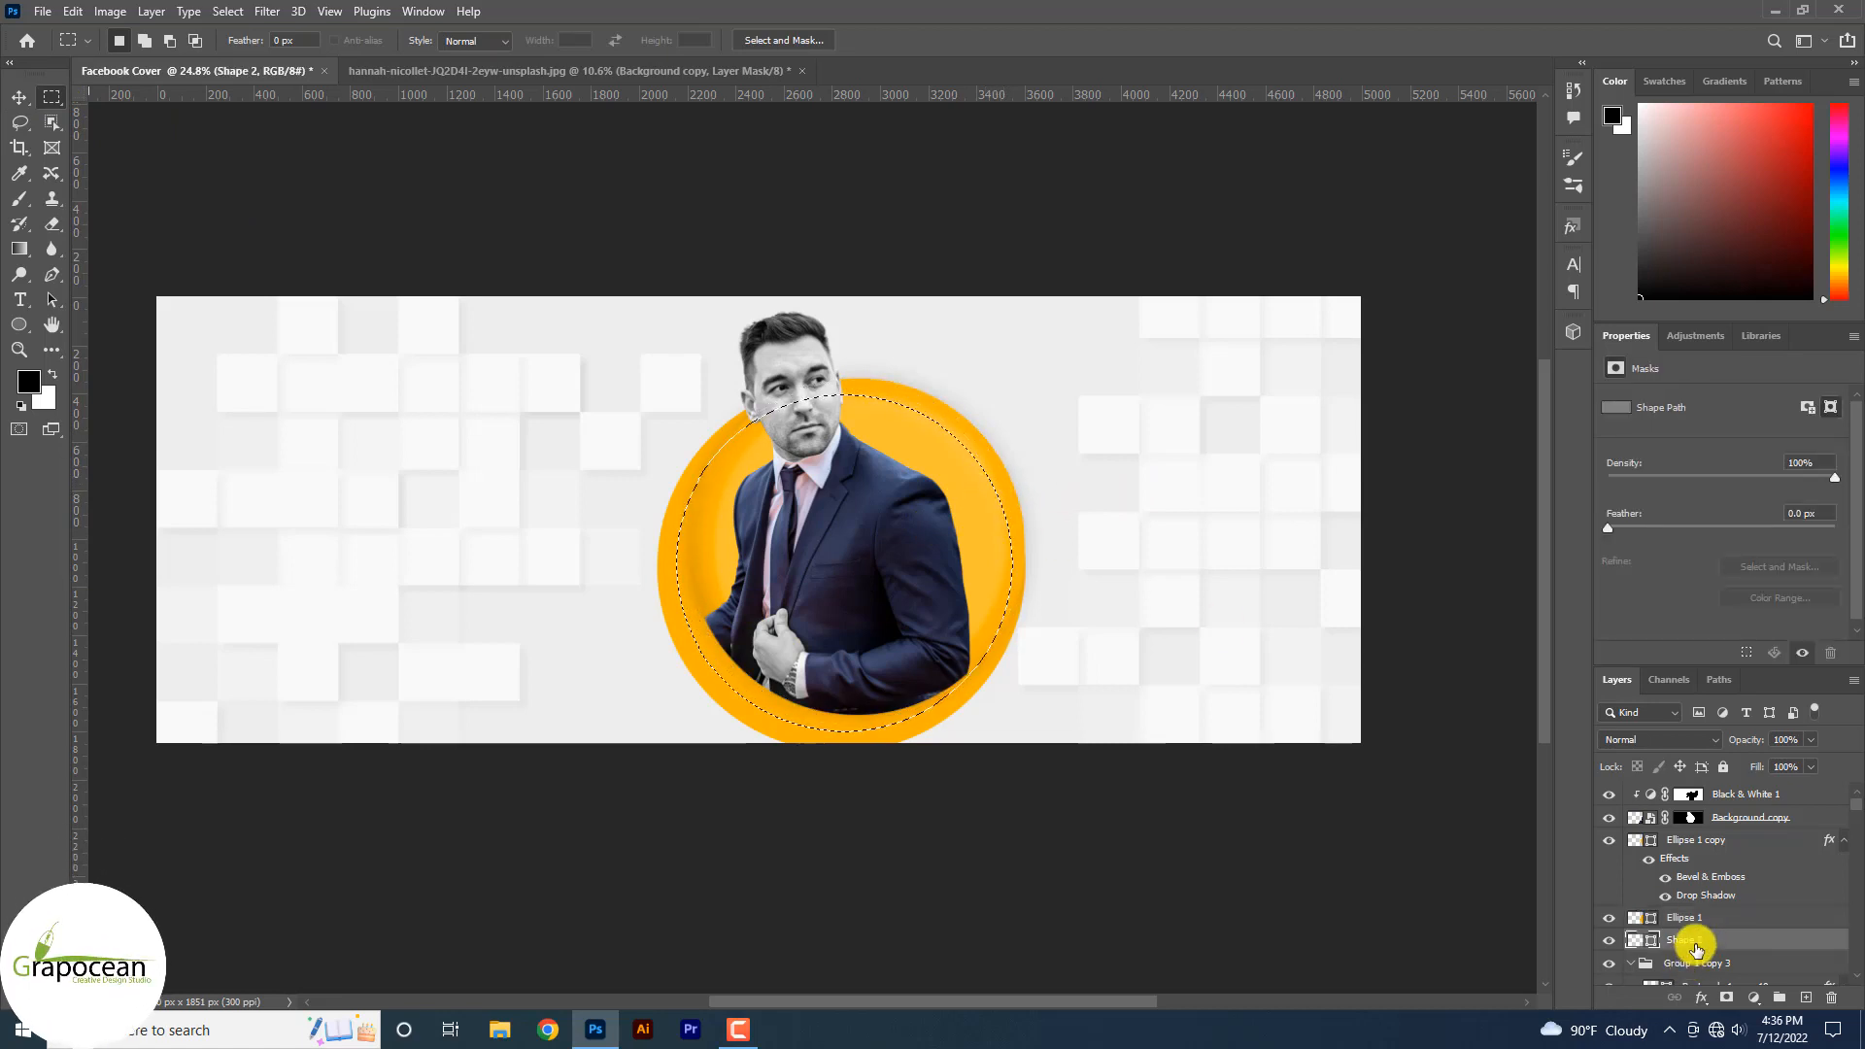
pyautogui.click(1725, 997)
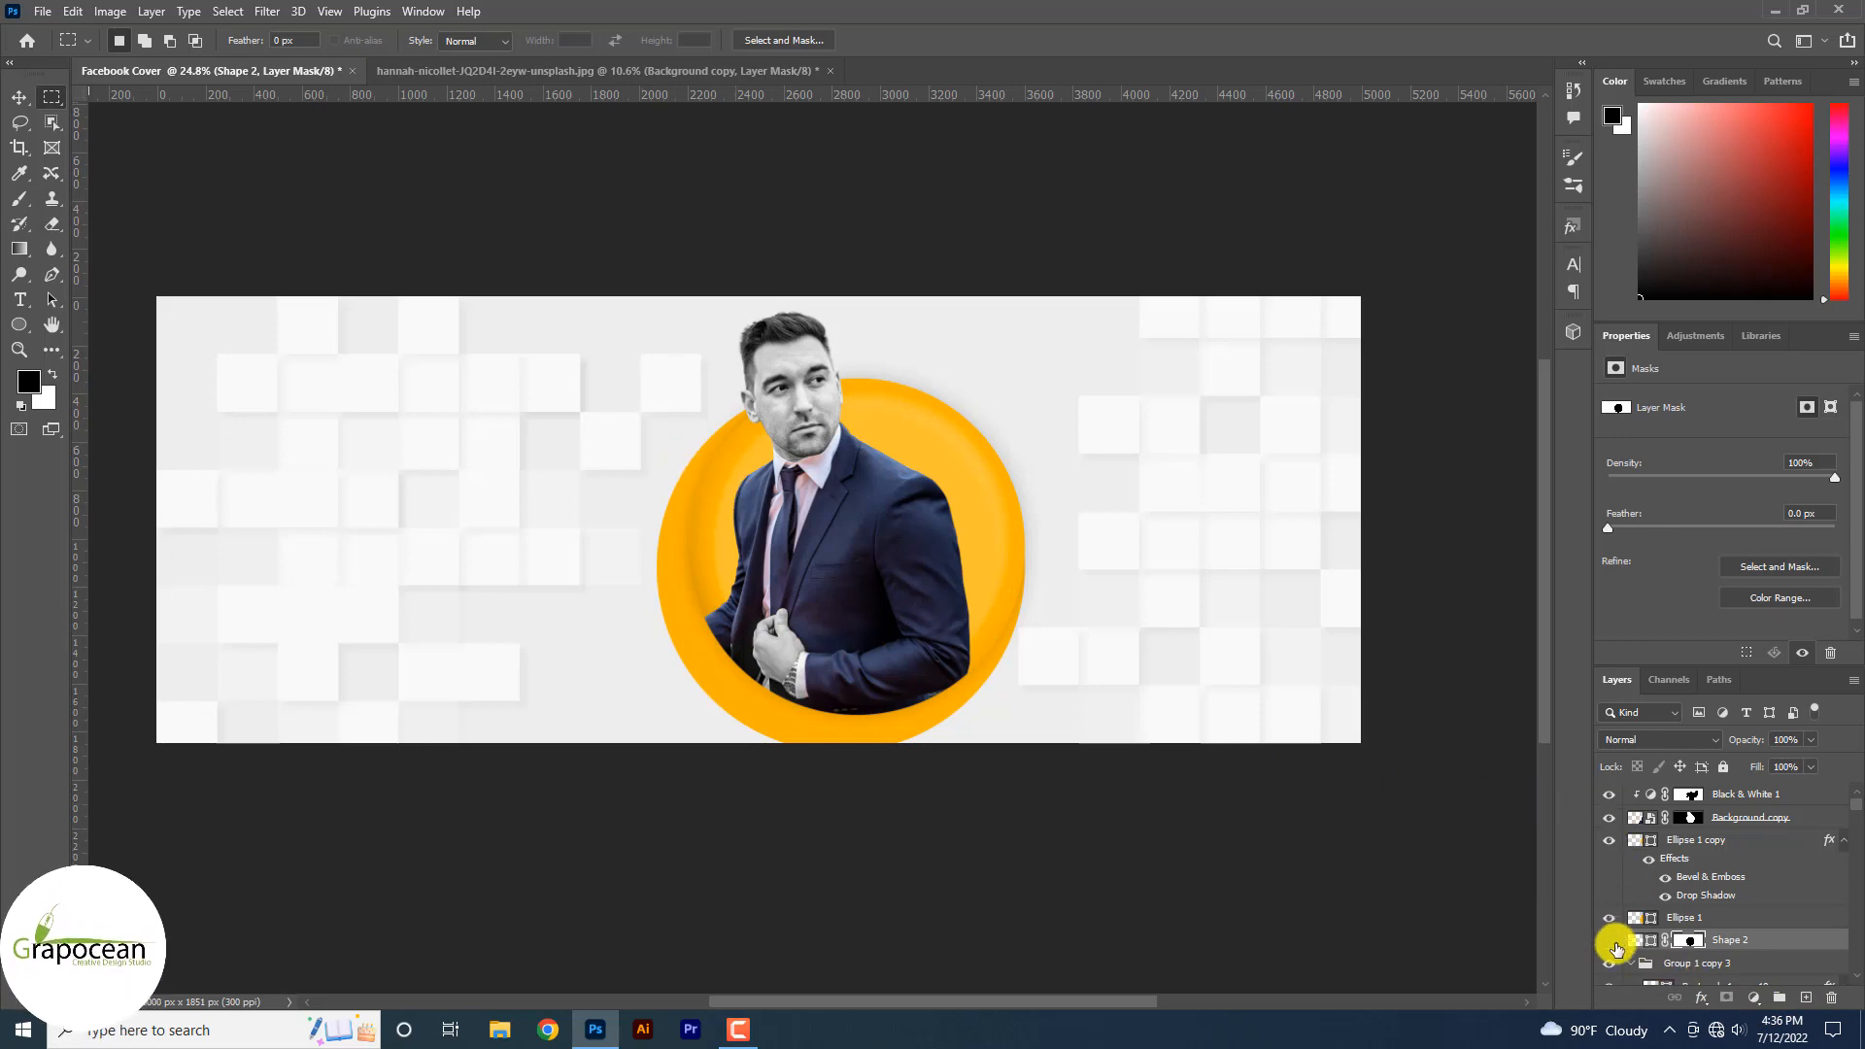
# - Undo the layer mask on Shape 2, returning to the active offset circle selection
pyautogui.hotkey('ctrl', 'z')
pyautogui.hotkey('ctrl', 'z')
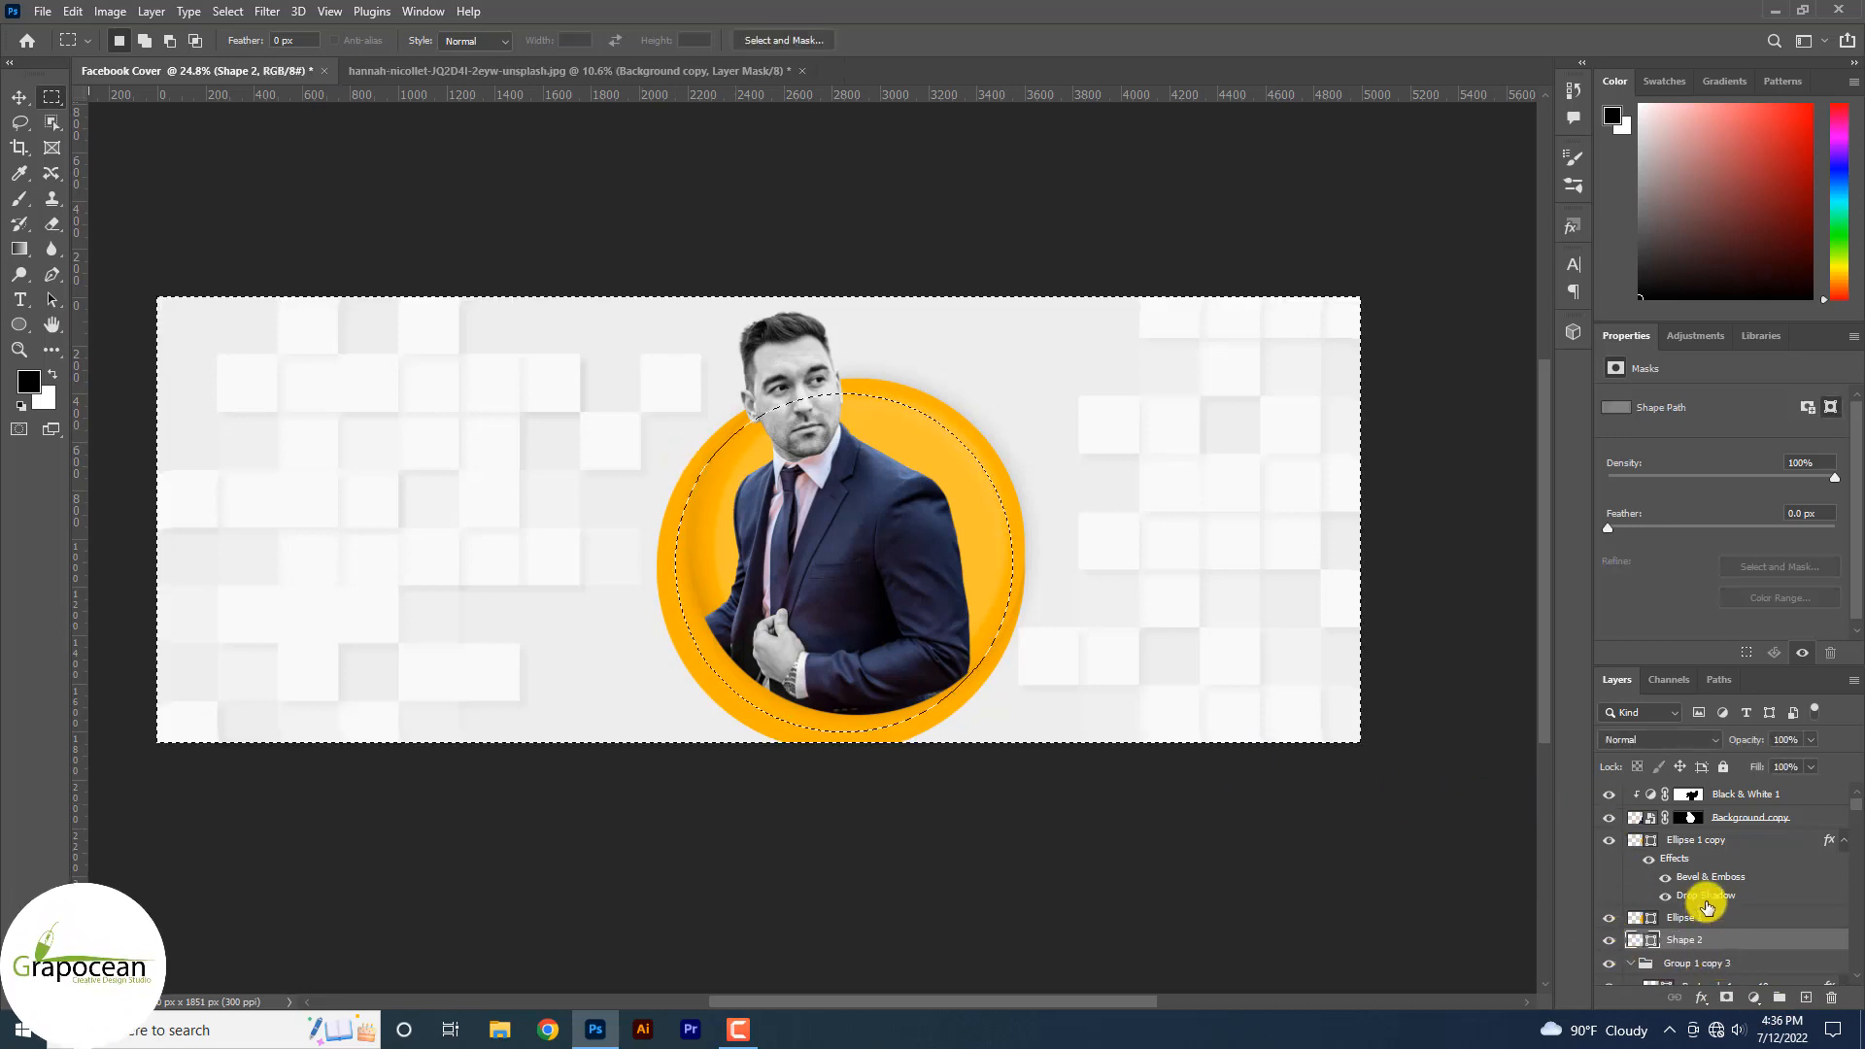
pyautogui.click(1699, 843)
pyautogui.click(1726, 997)
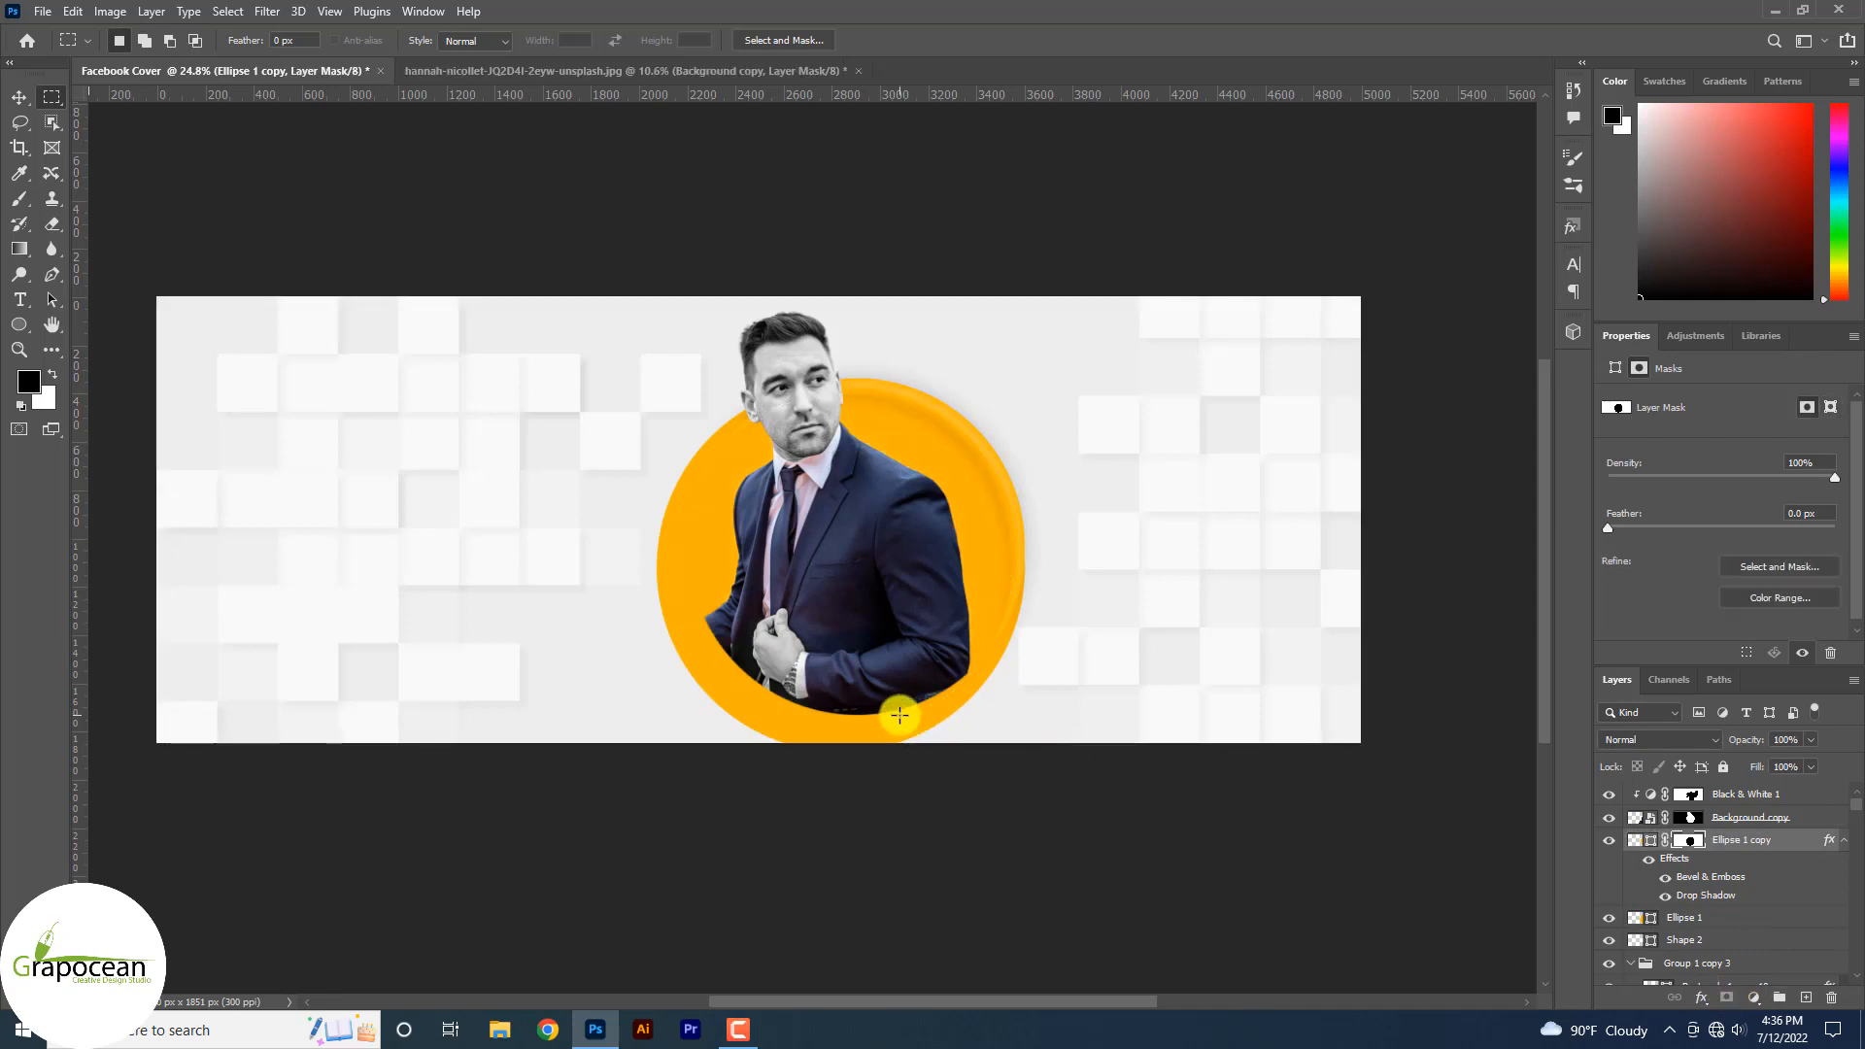
pyautogui.hotkey('ctrl', 'z')
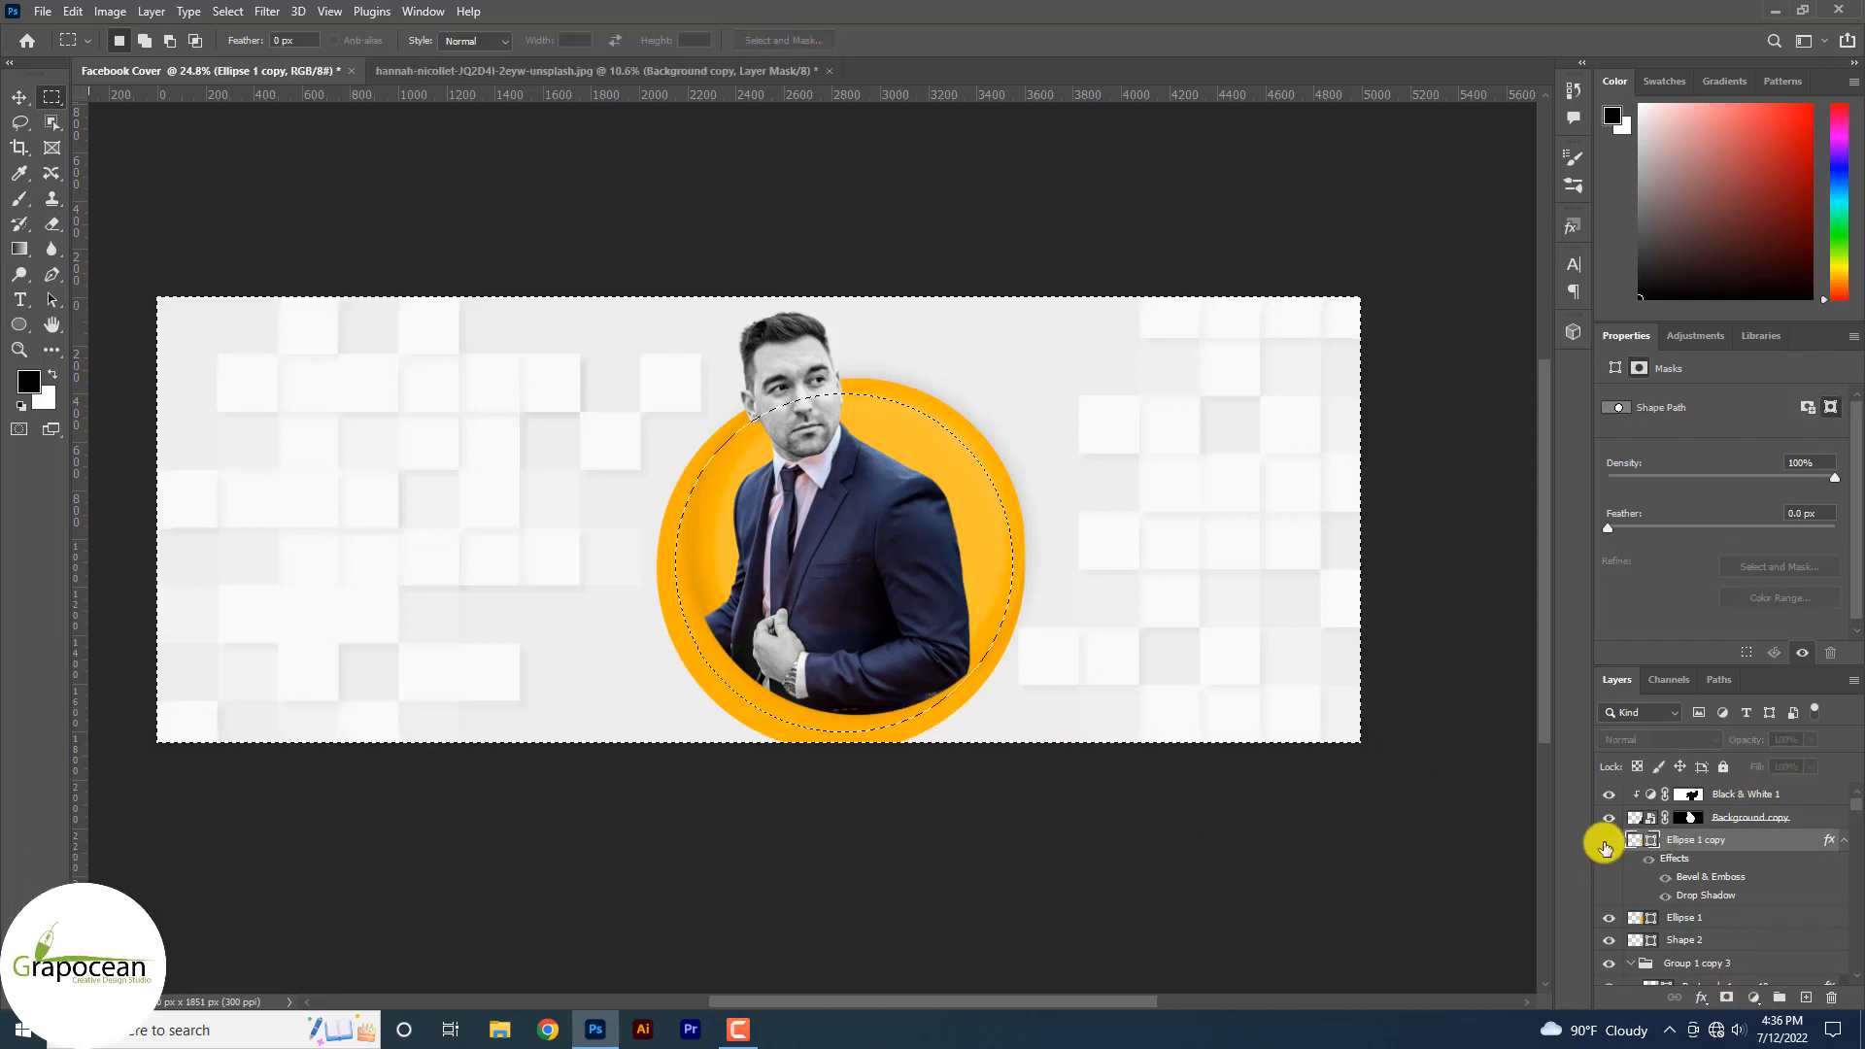
# - Add a layer mask to the larger circle, Ellipse 1, from the active inverted circle selection
pyautogui.click(1685, 917)
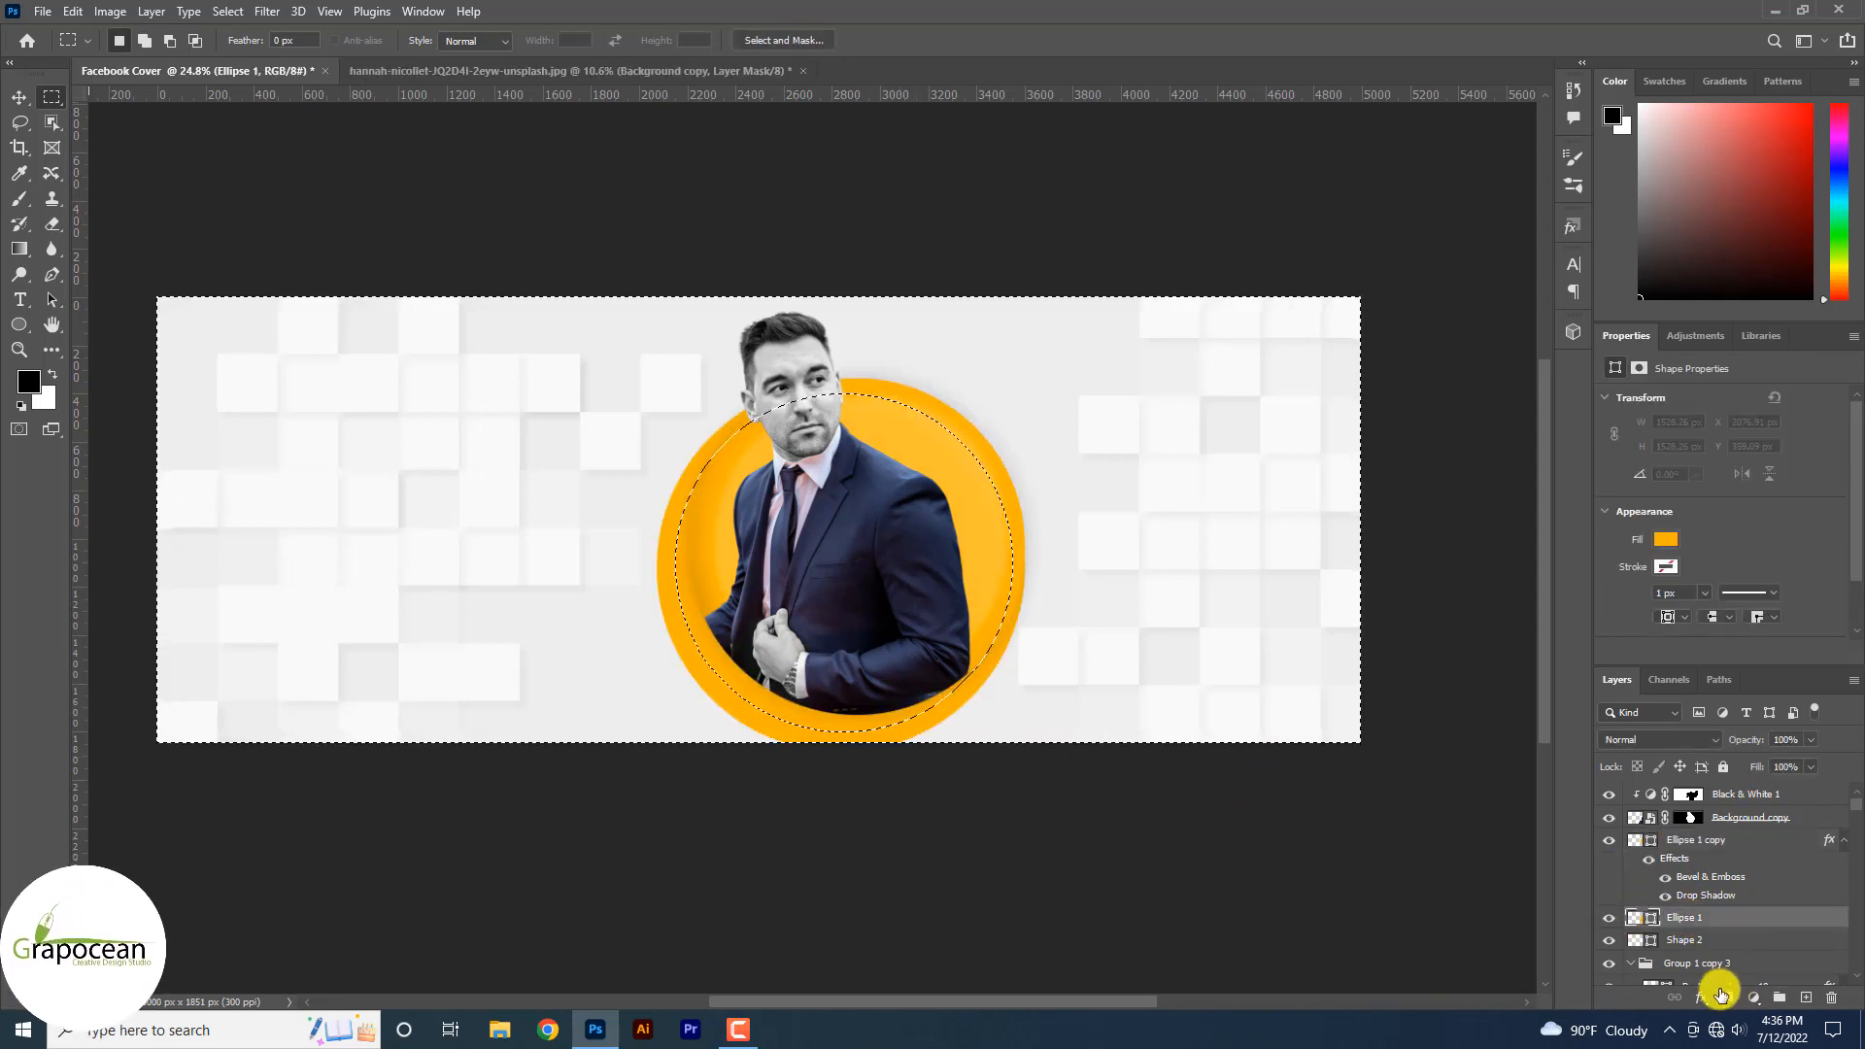
pyautogui.click(1726, 998)
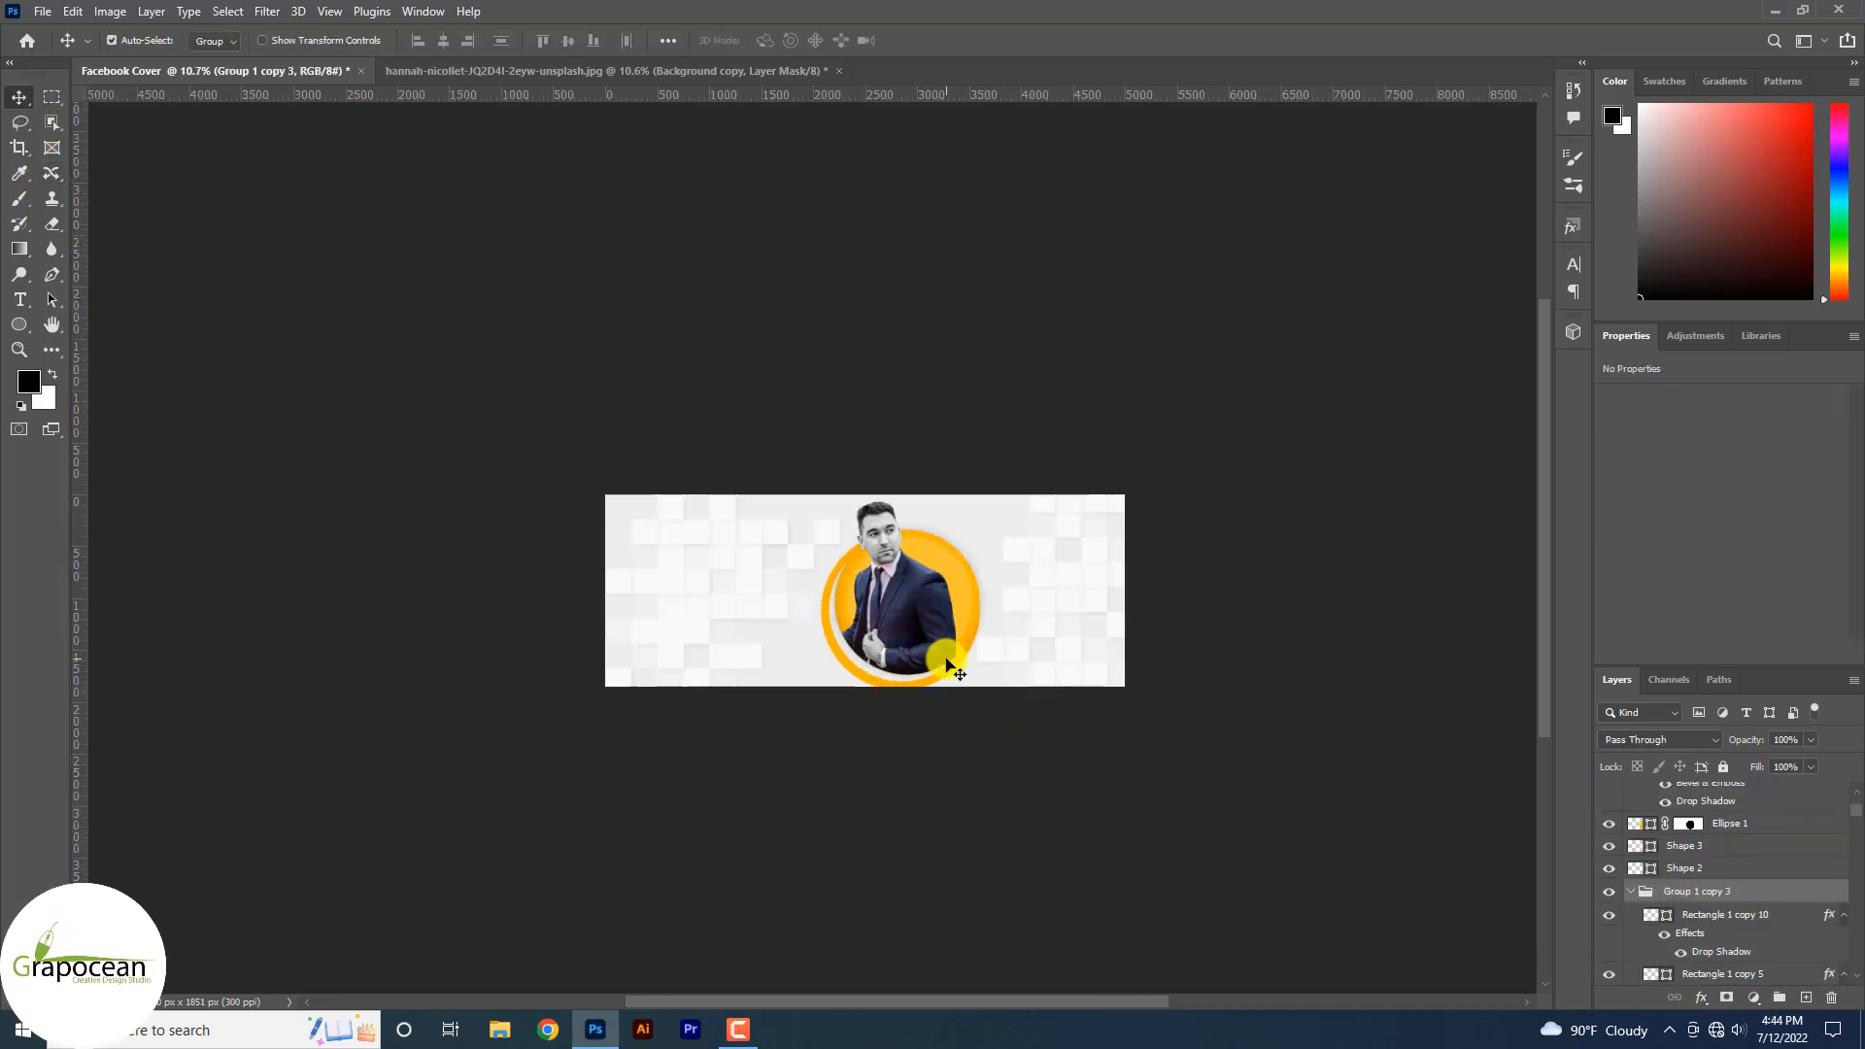
# - Draw a triangle about 2140 px wide and 1853 px high behind the man's right side, with no stroke and the recent orange as fill
pyautogui.scroll(2, 922, 675)
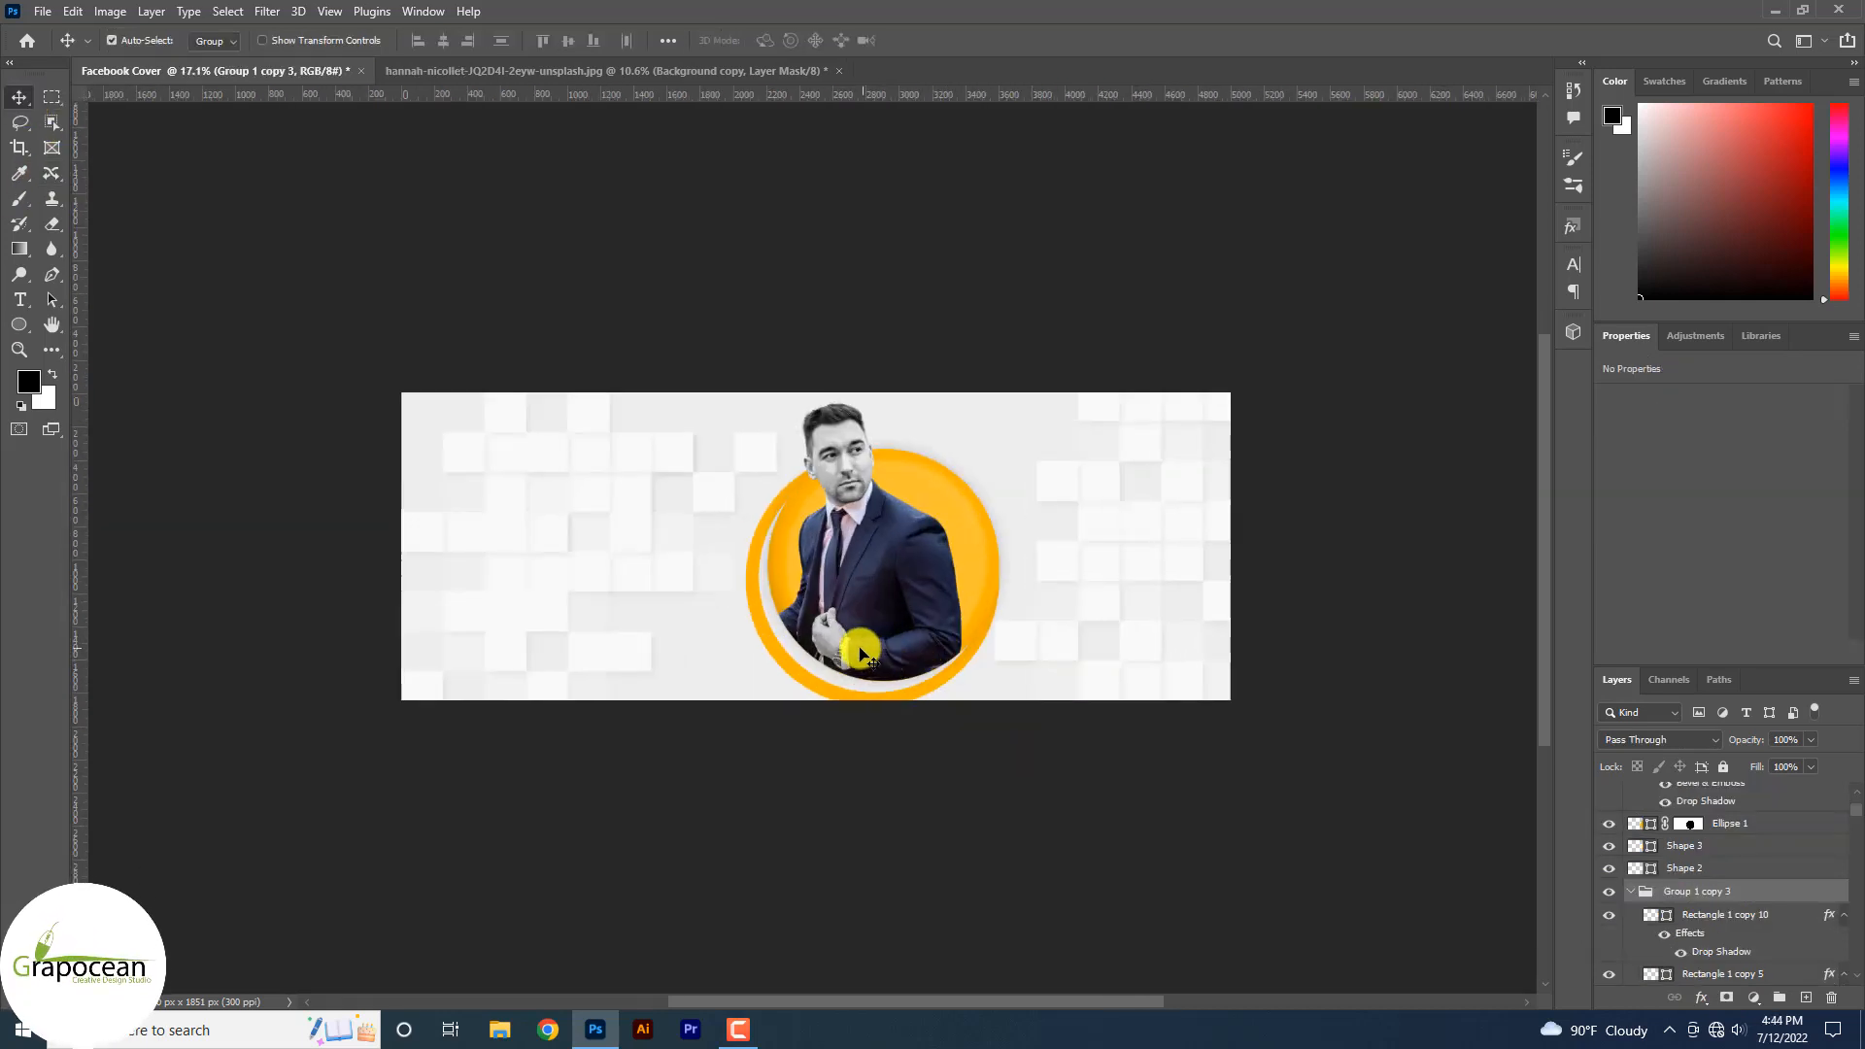
pyautogui.click(21, 327)
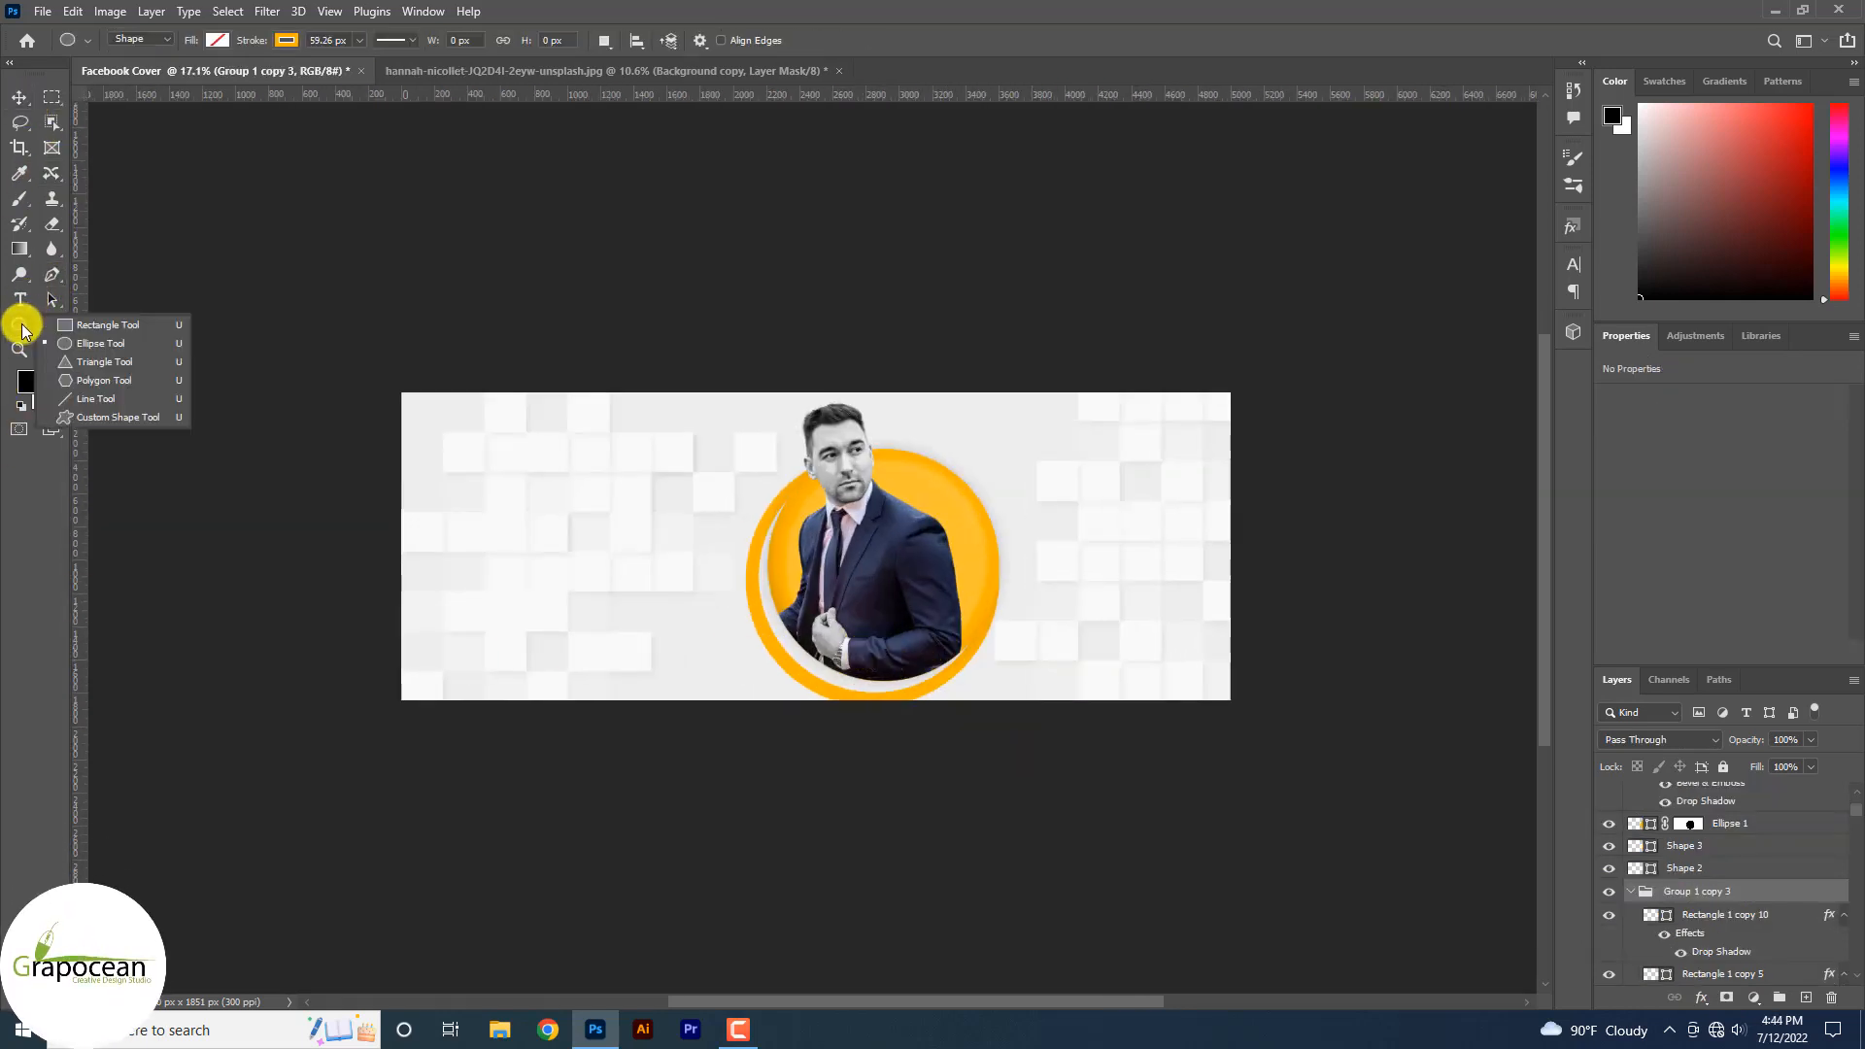
pyautogui.click(88, 363)
pyautogui.moveTo(738, 433)
pyautogui.mouseDown()
pyautogui.moveTo(1007, 753)
pyautogui.moveTo(1156, 876)
pyautogui.mouseUp()
pyautogui.click(285, 39)
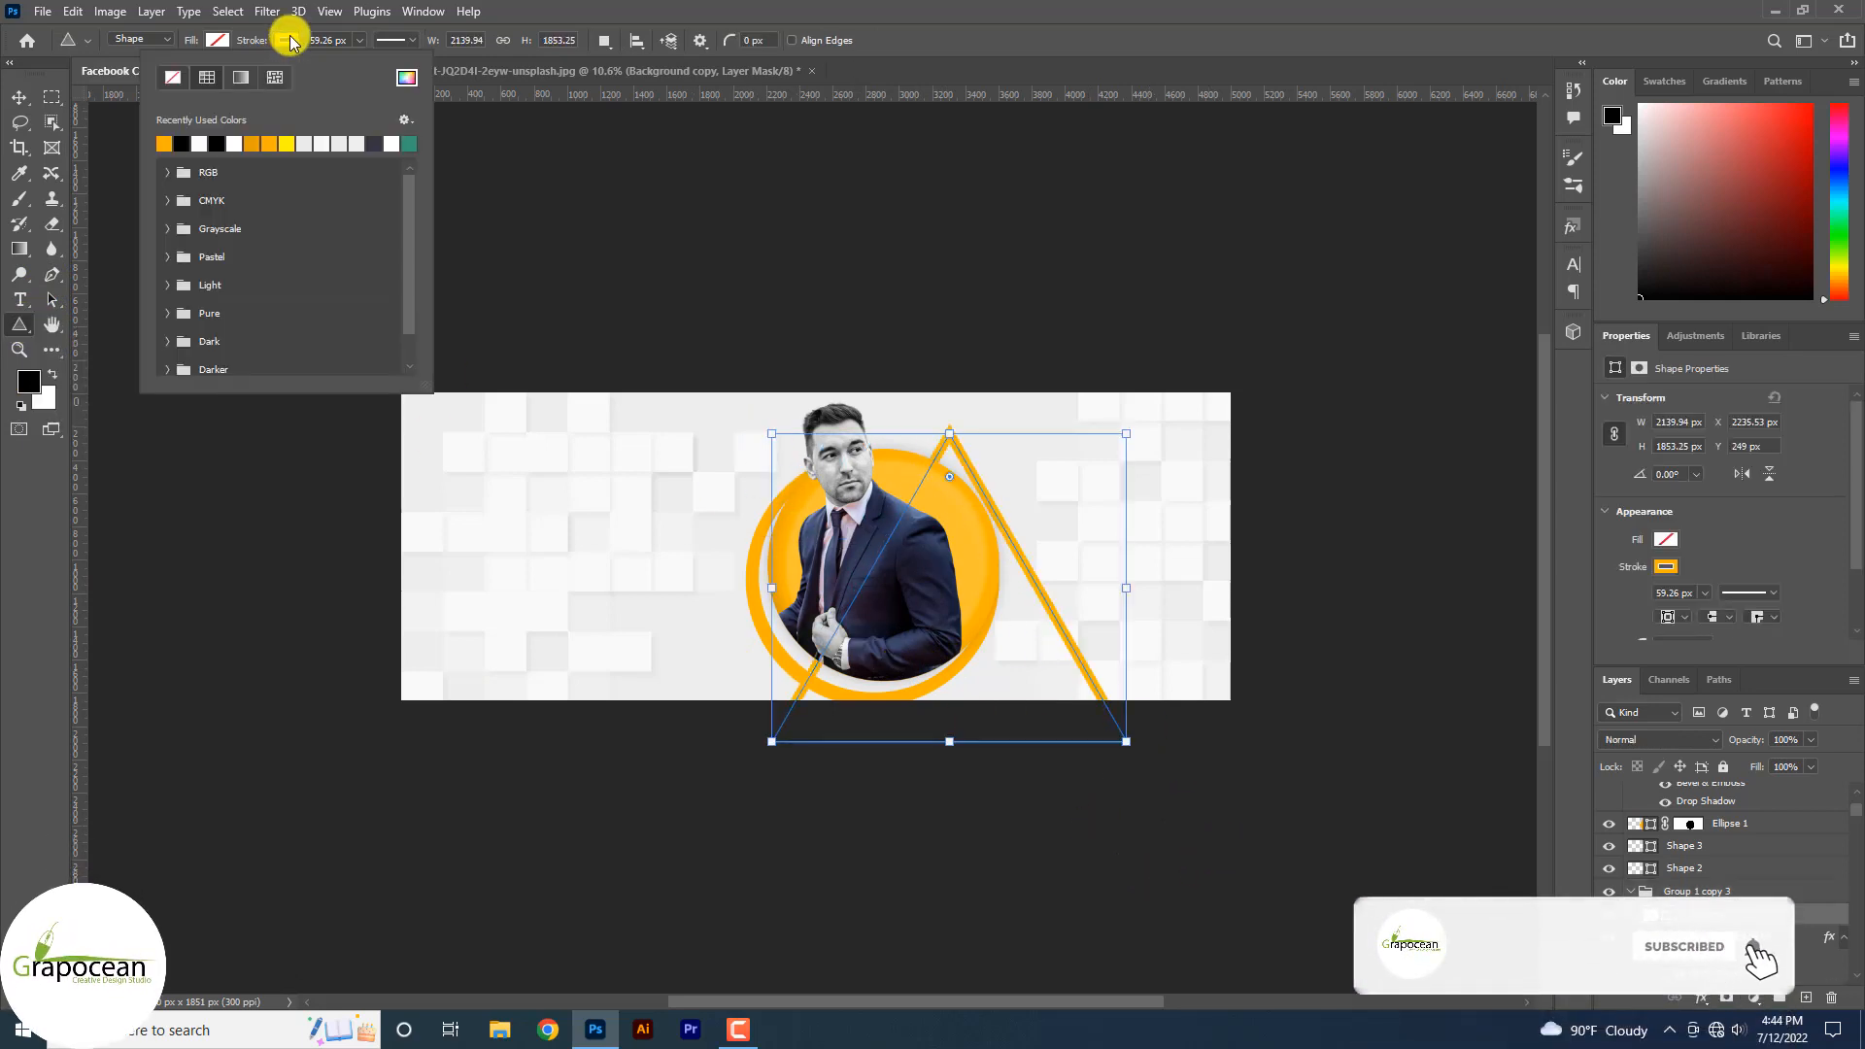
pyautogui.click(173, 78)
pyautogui.click(218, 40)
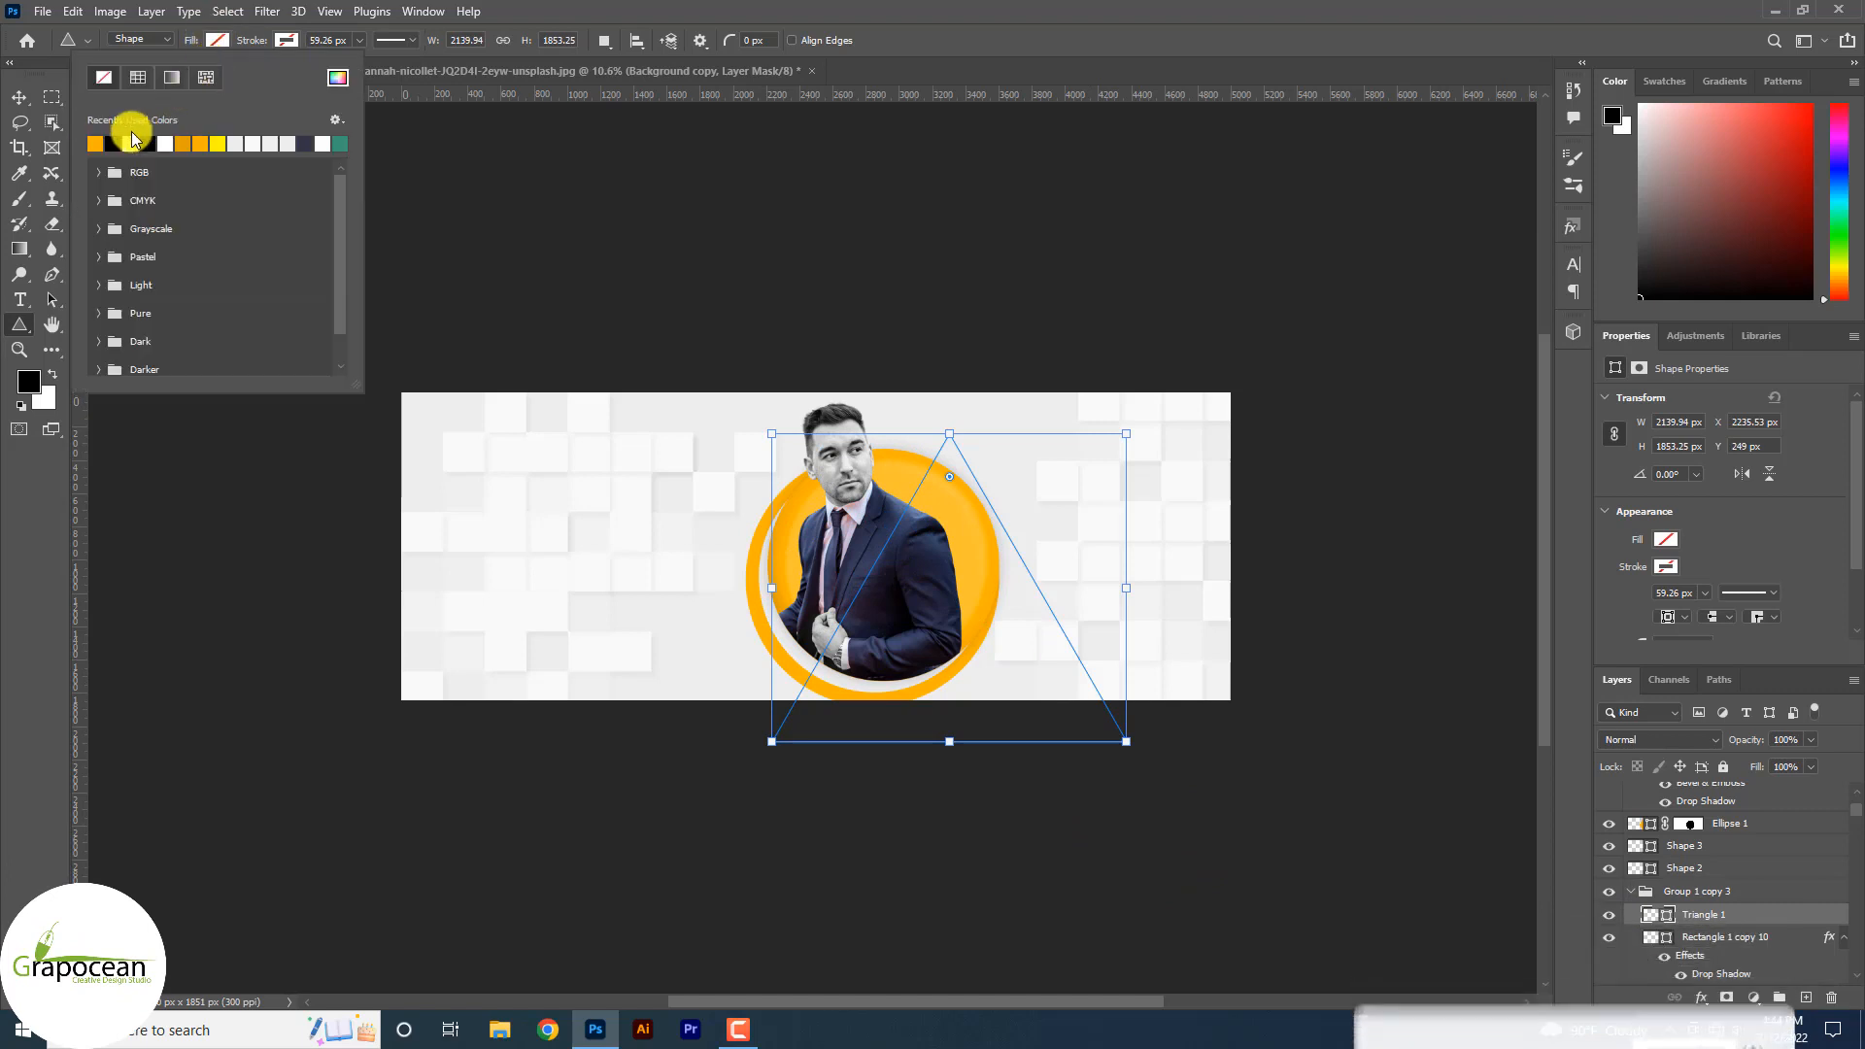
pyautogui.click(95, 144)
pyautogui.click(21, 97)
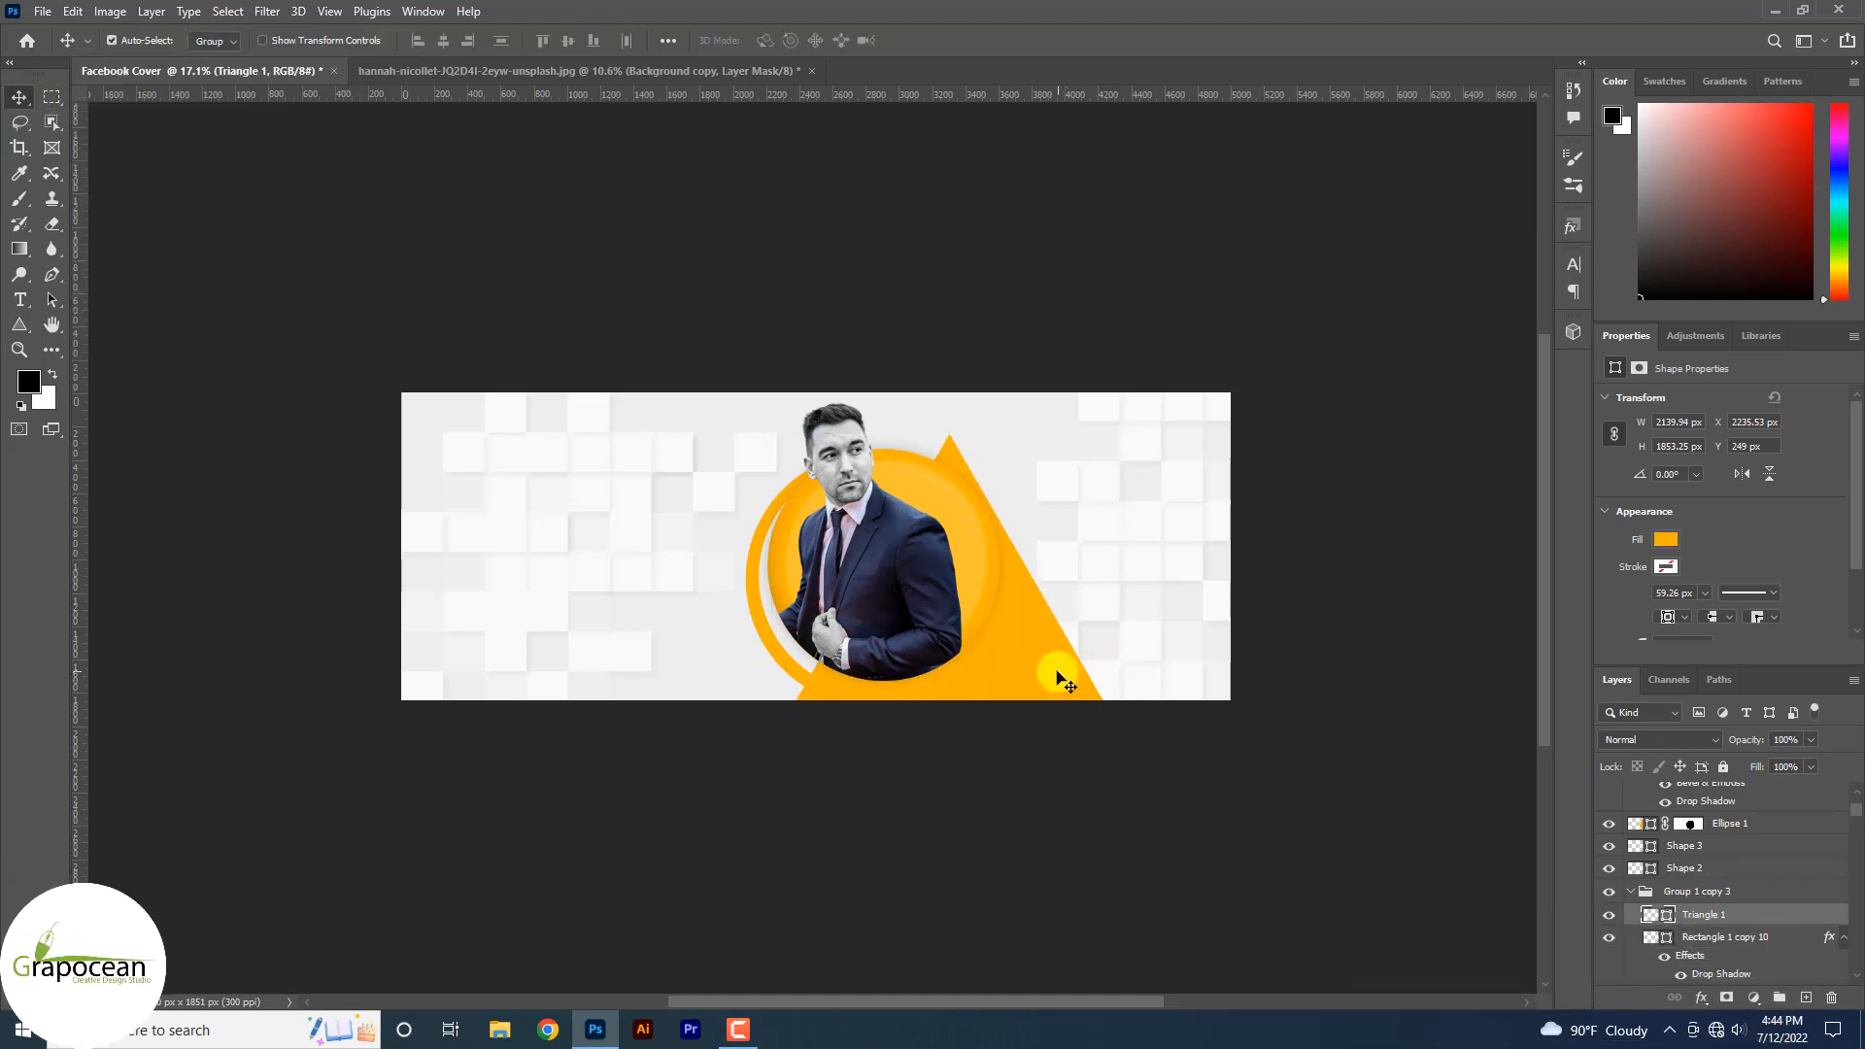
pyautogui.moveTo(1061, 674); pyautogui.dragTo(1062, 692)
pyautogui.hotkey('ctrl', 'z')
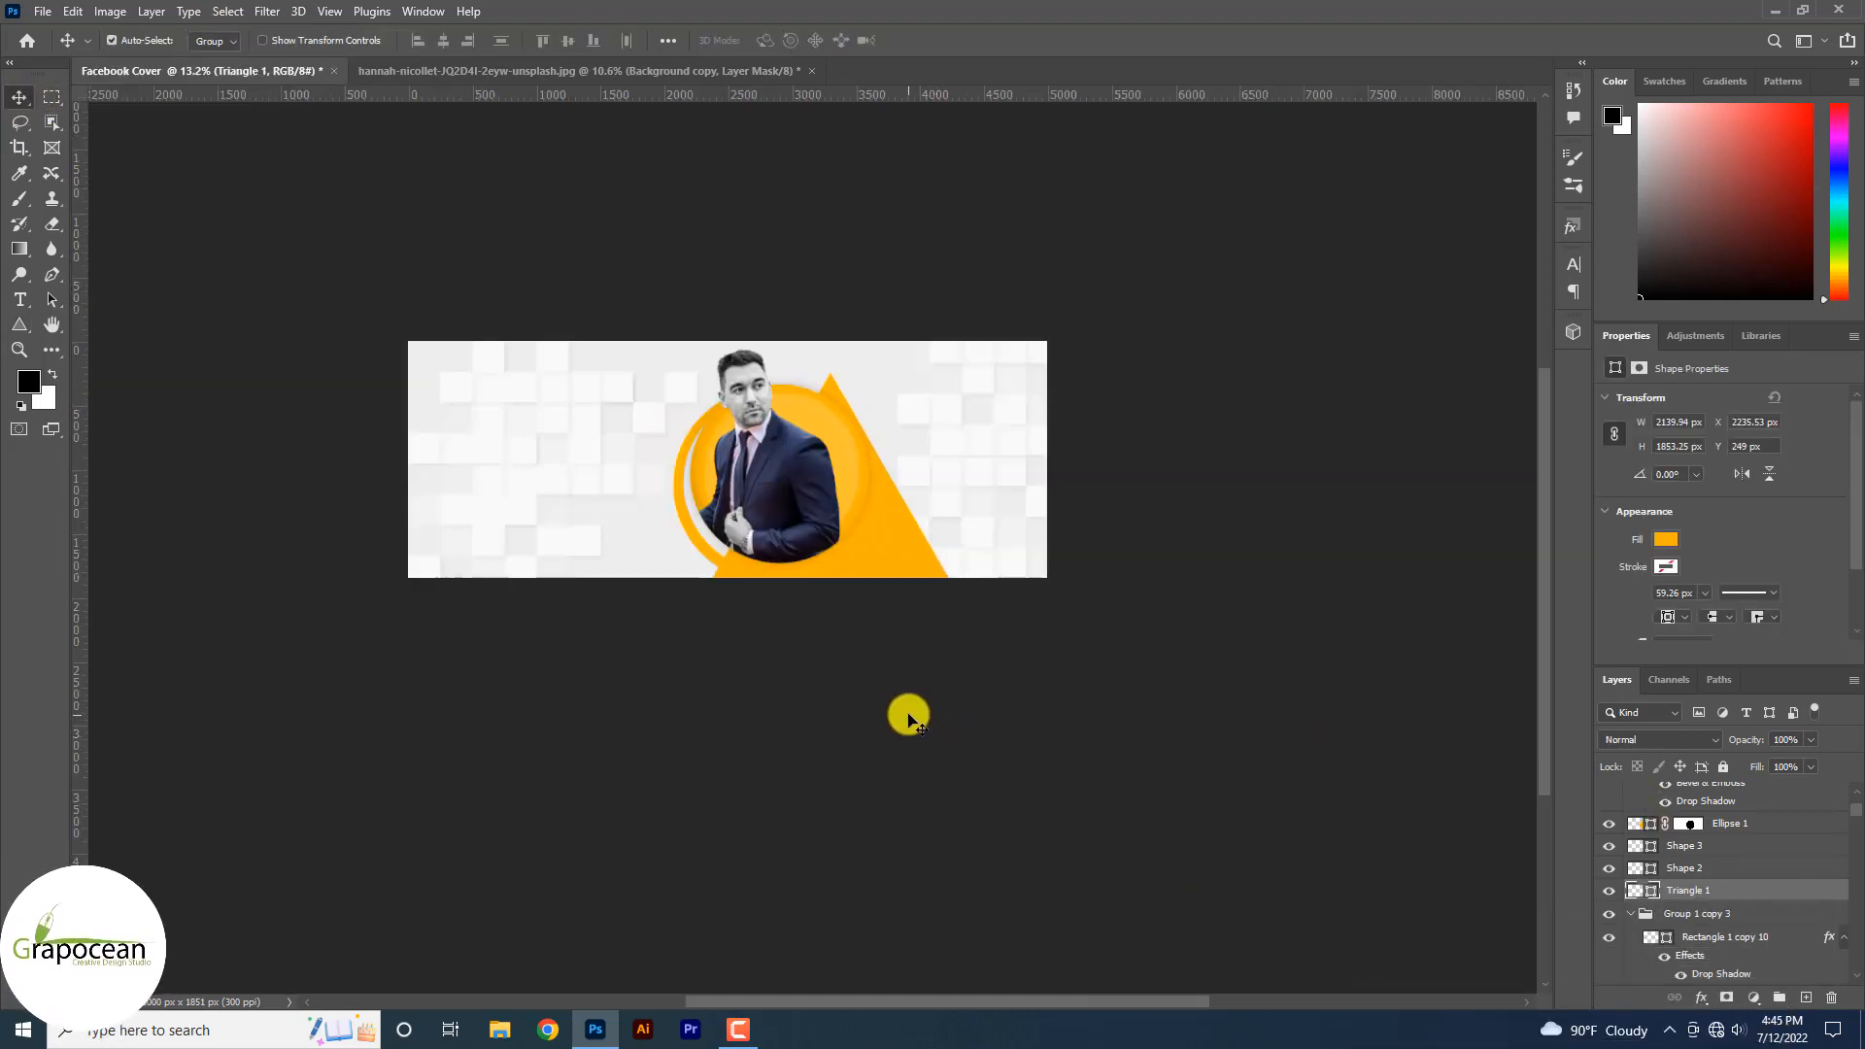
pyautogui.scroll(2, 913, 563)
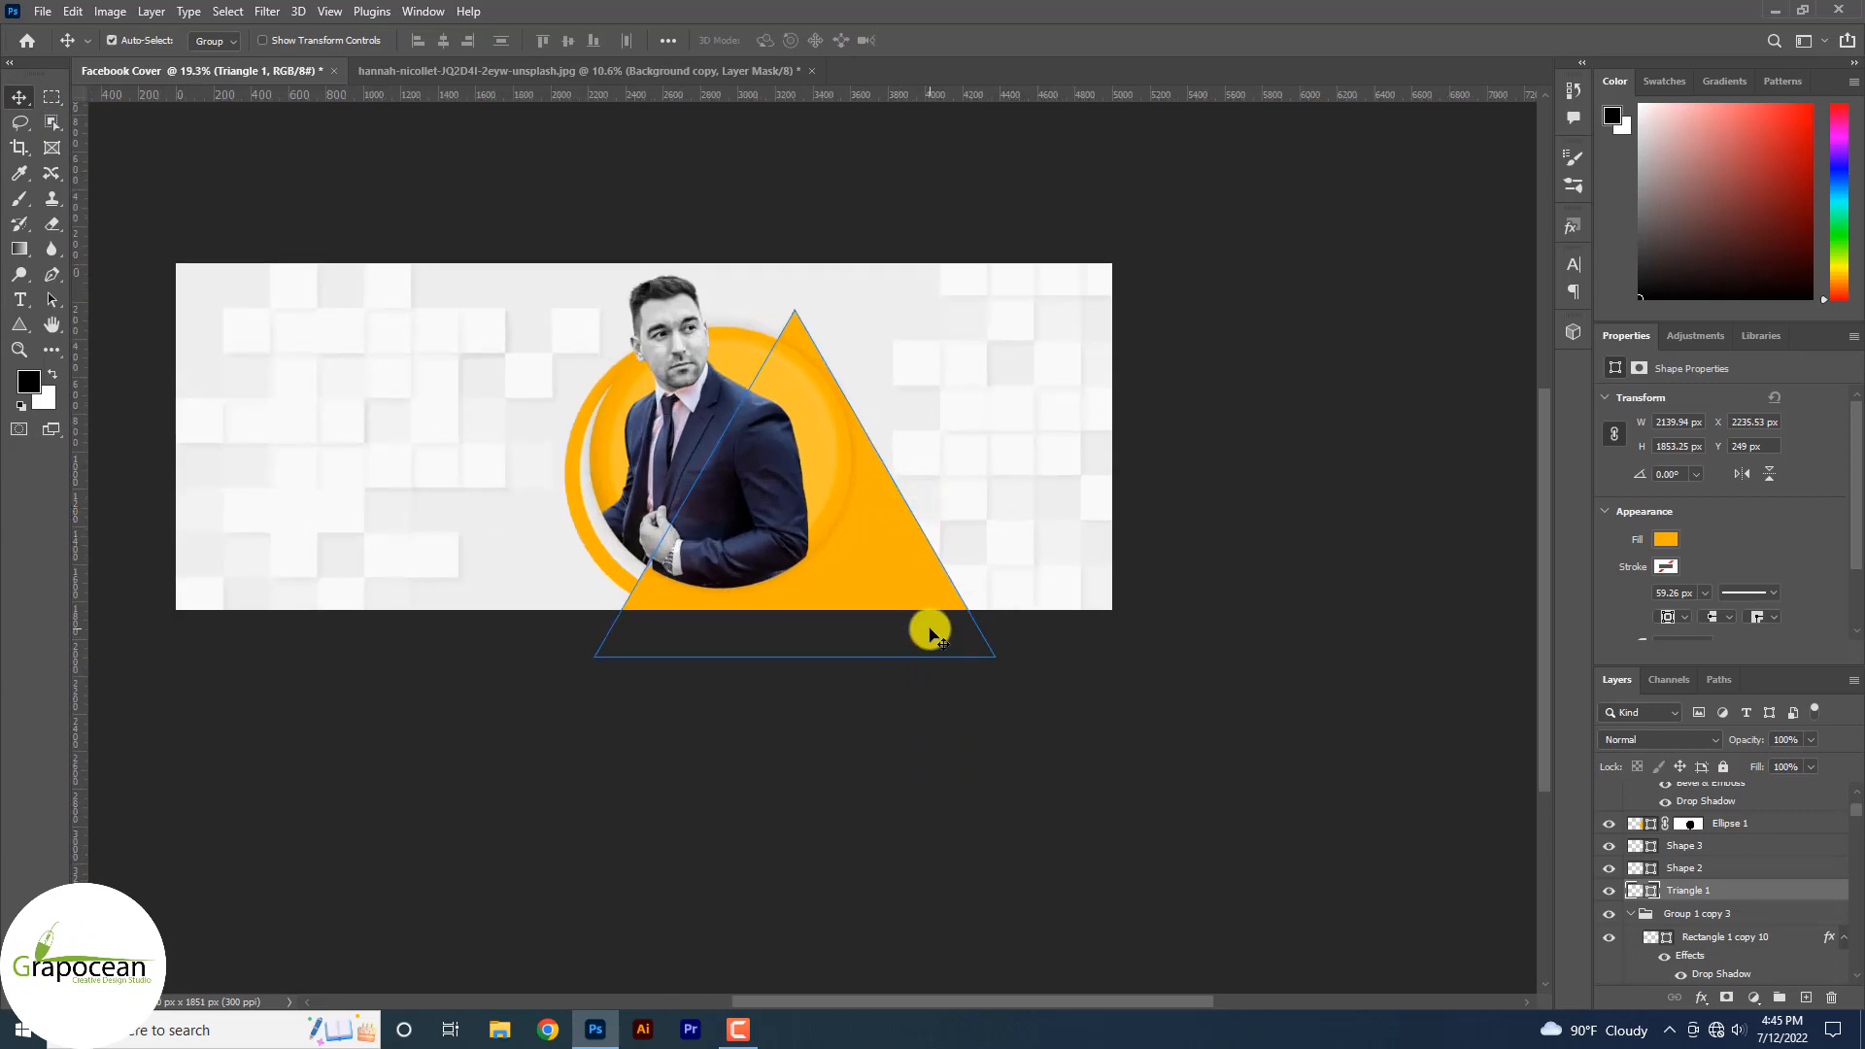
pyautogui.click(956, 821)
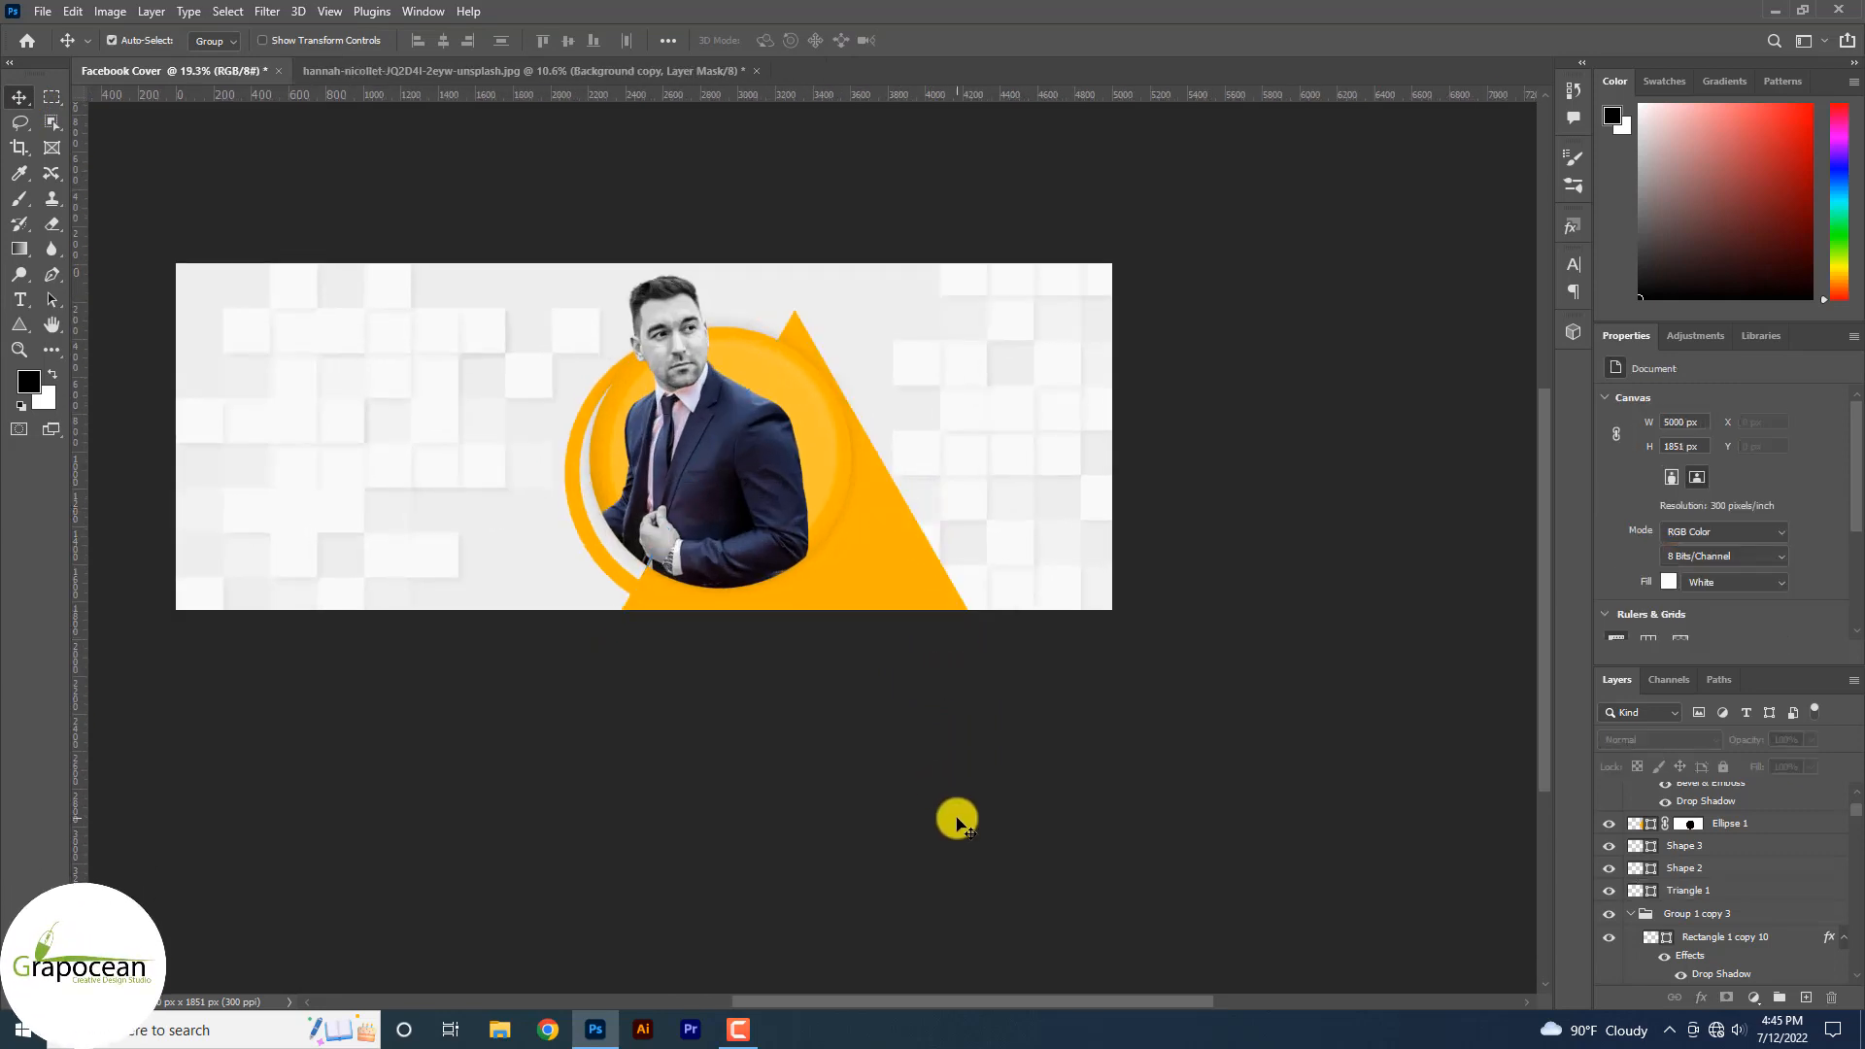
pyautogui.moveTo(907, 571); pyautogui.dragTo(1074, 505)
pyautogui.hotkey('ctrl', 'z')
# - Mask Triangle 1 with the inverted outline selection of Ellipse 1, so the triangle is hidden inside the larger circle
pyautogui.click(616, 570)
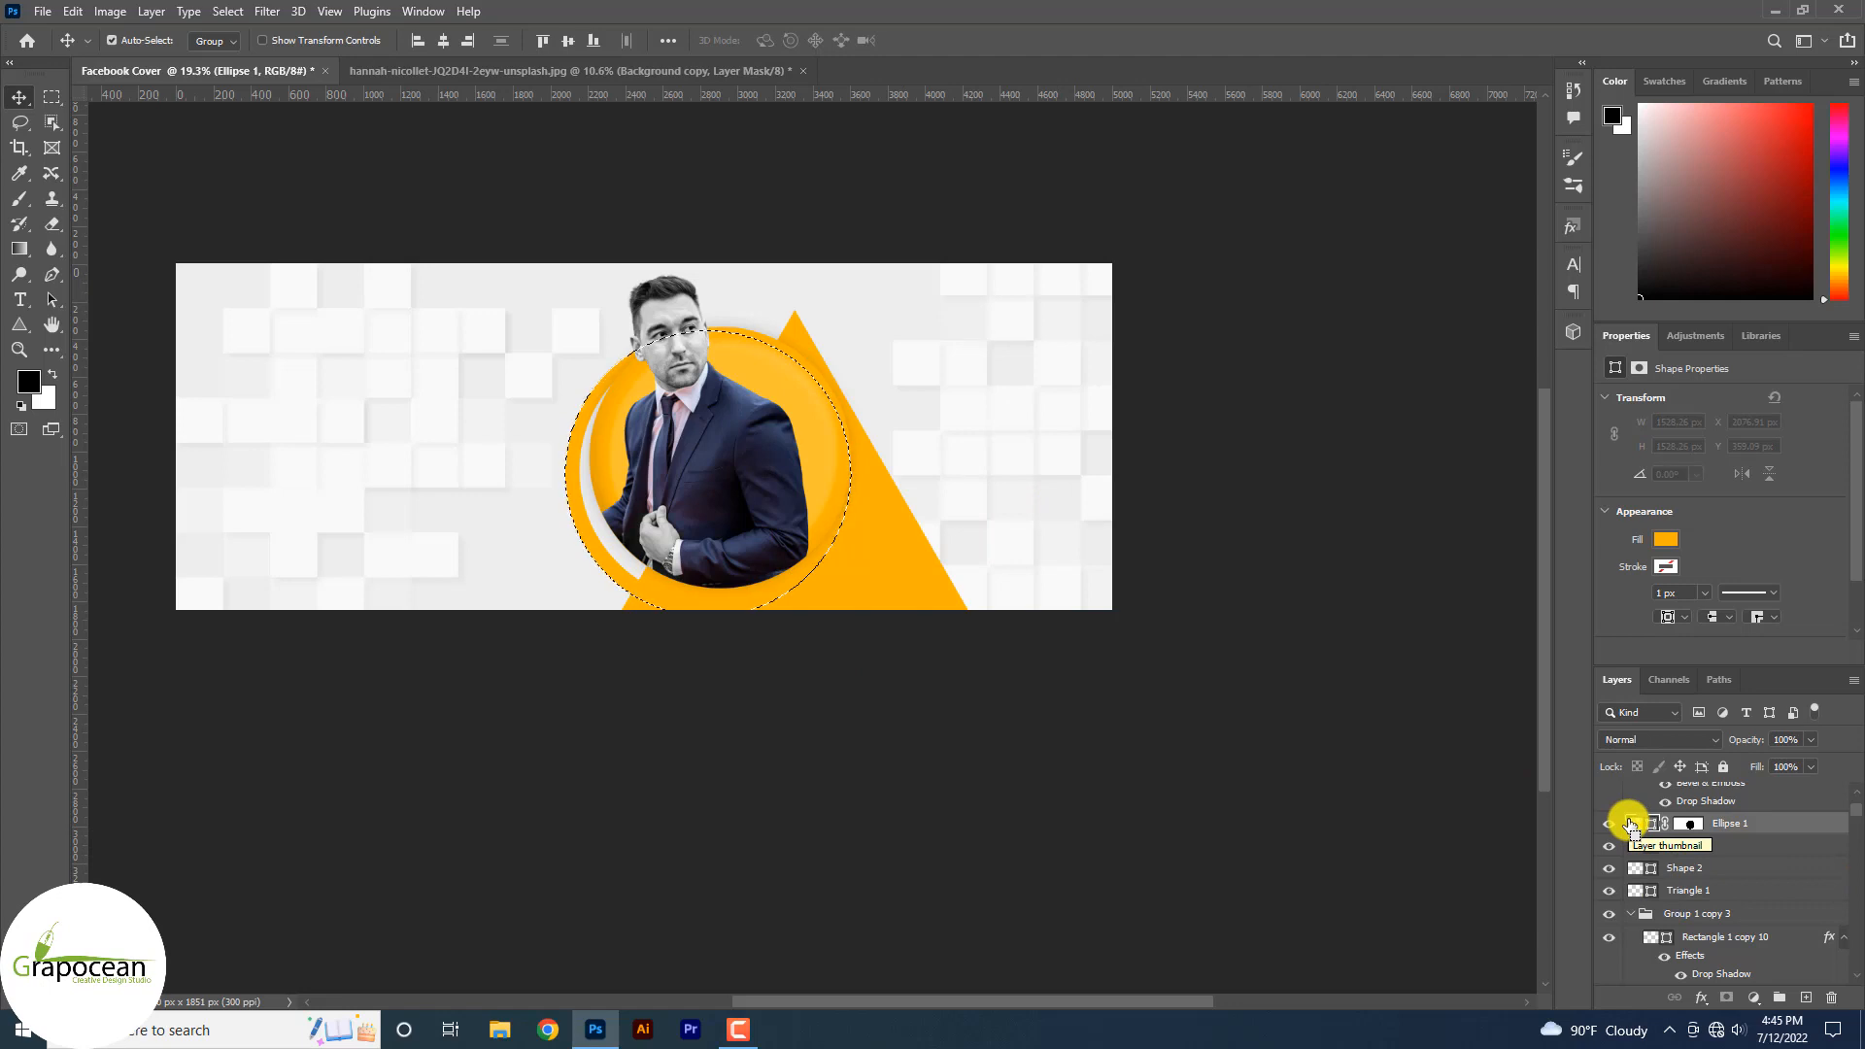
pyautogui.scroll(2, 1704, 825)
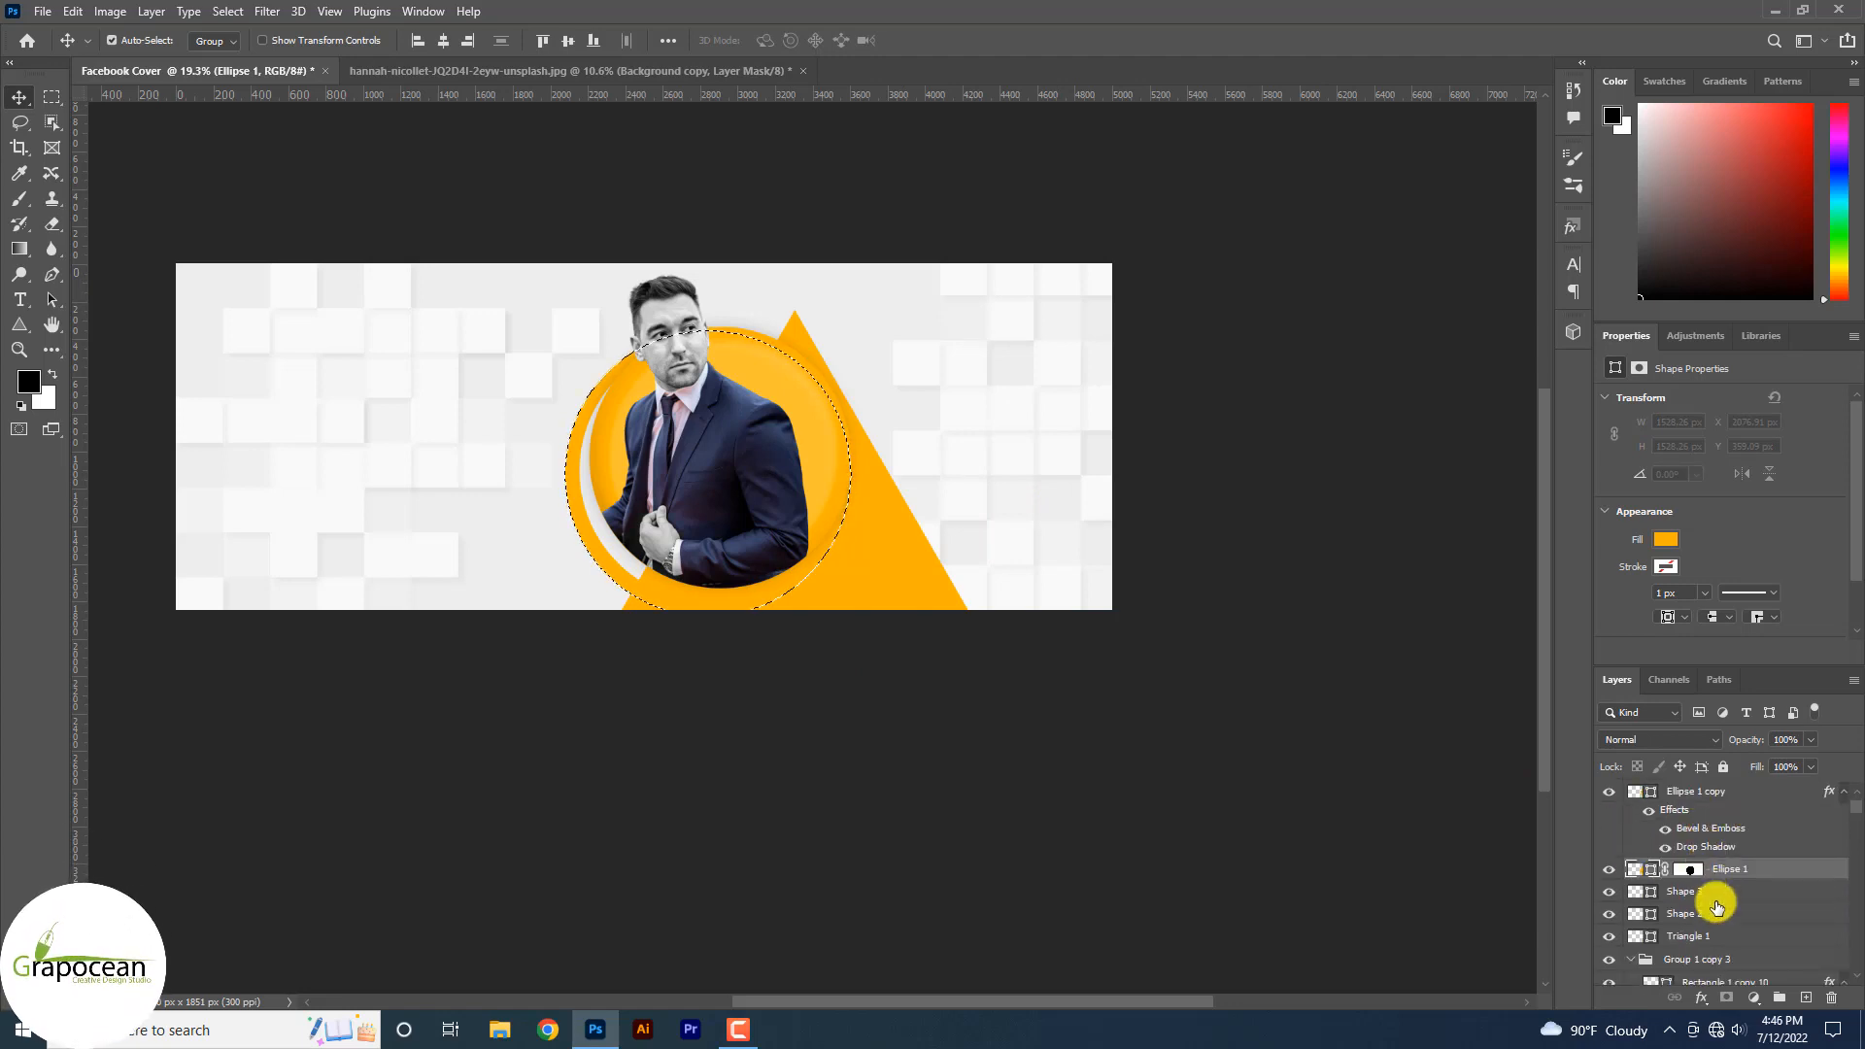
pyautogui.scroll(-2, 1704, 908)
pyautogui.click(1700, 888)
pyautogui.click(1725, 997)
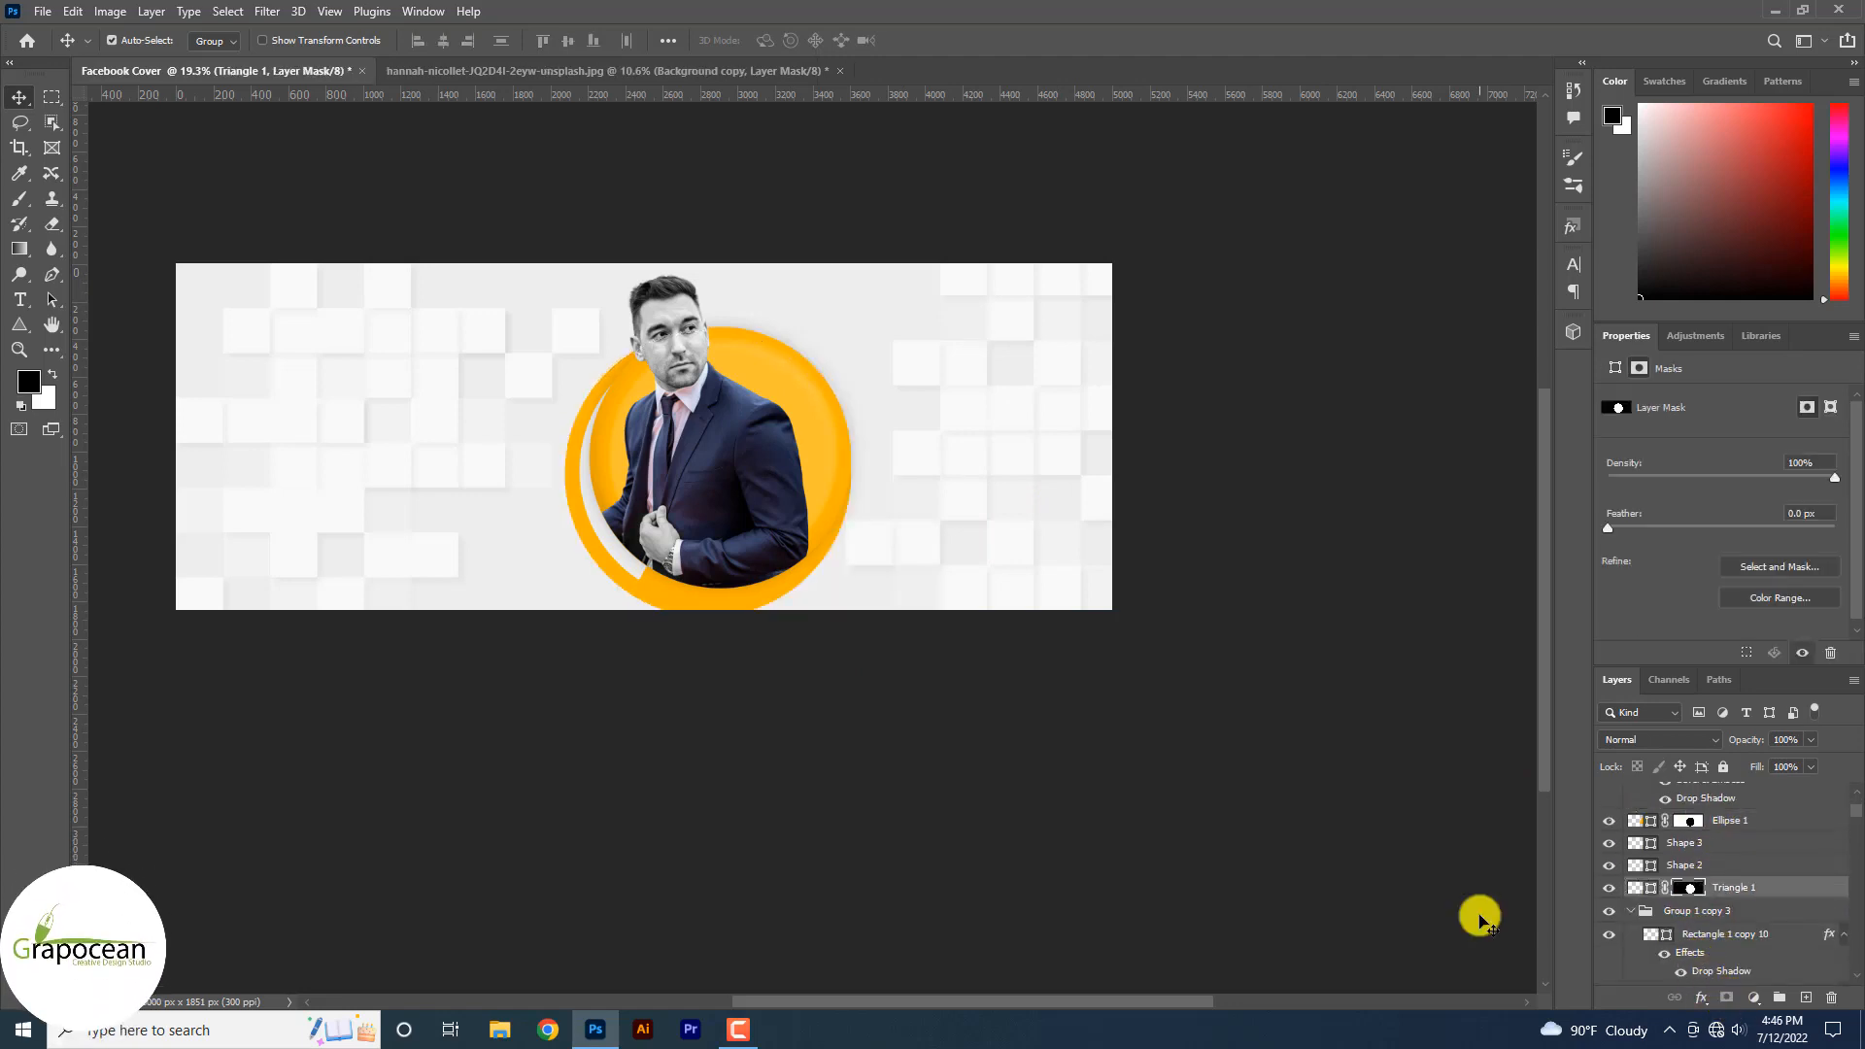
pyautogui.hotkey('ctrl', 'z')
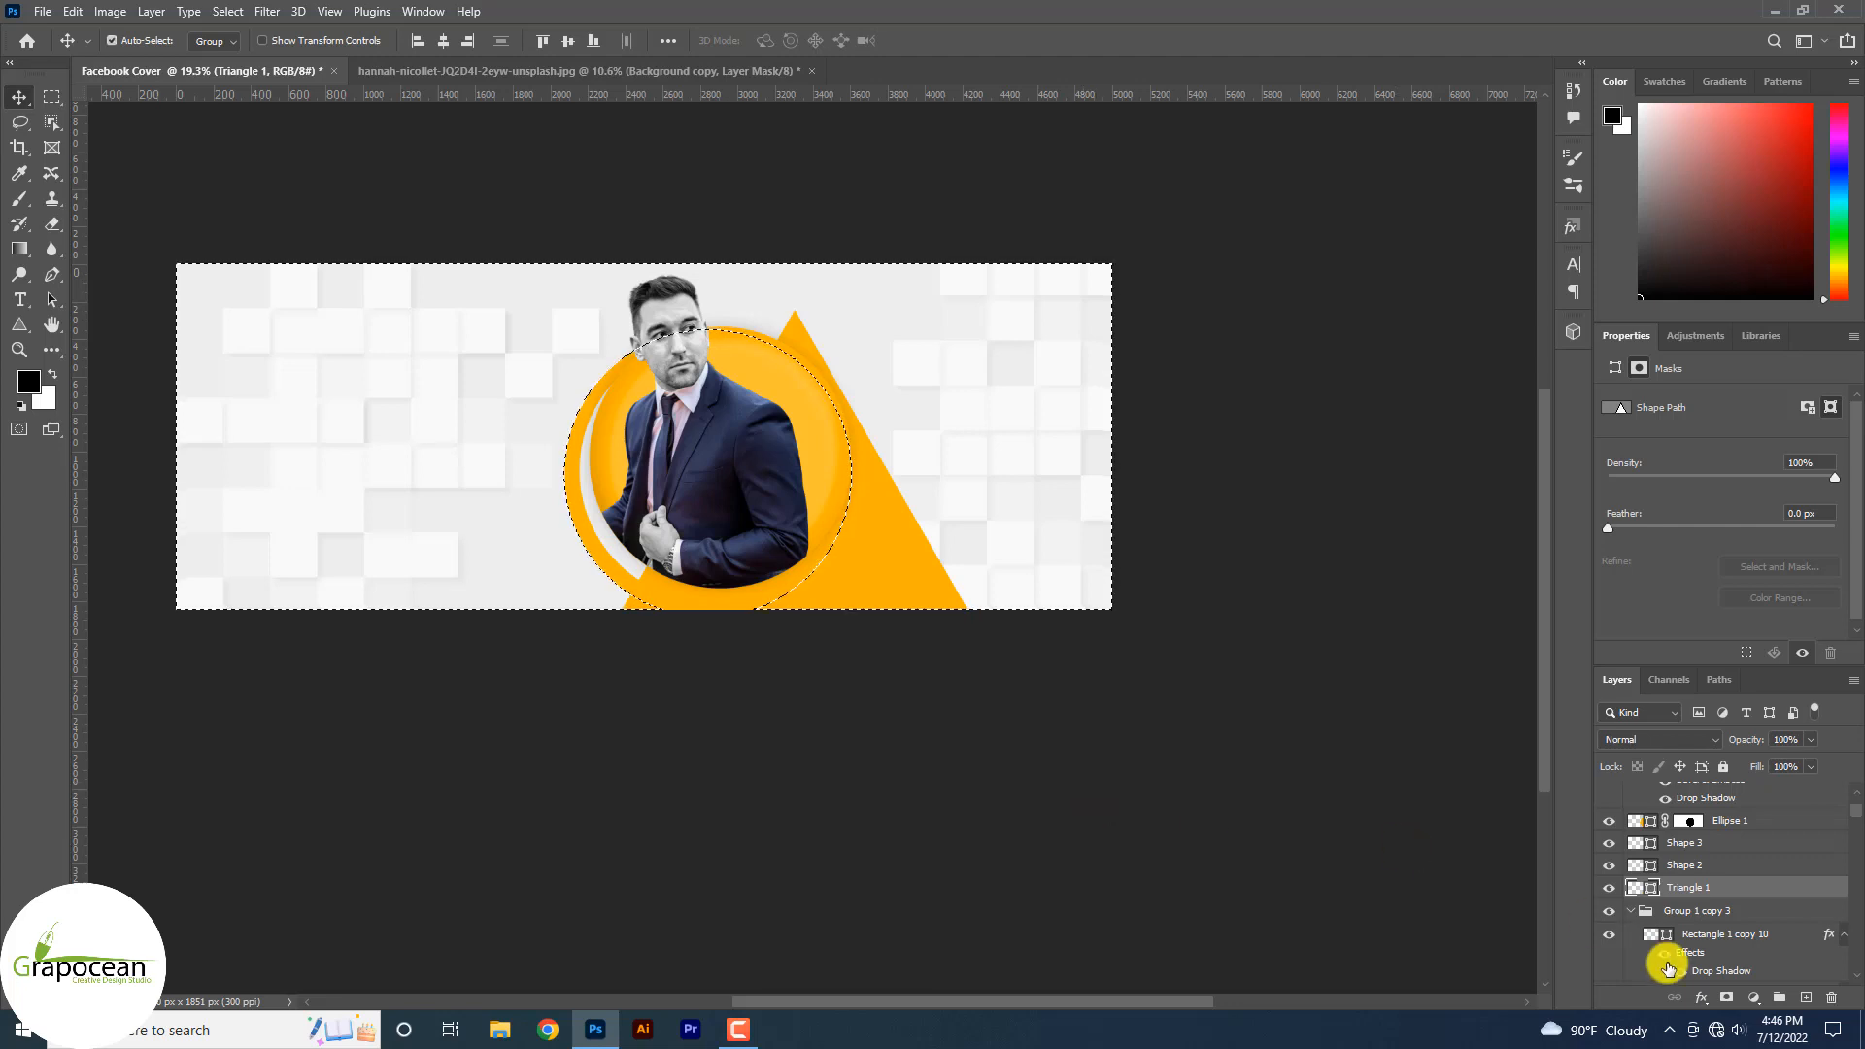
pyautogui.click(1726, 998)
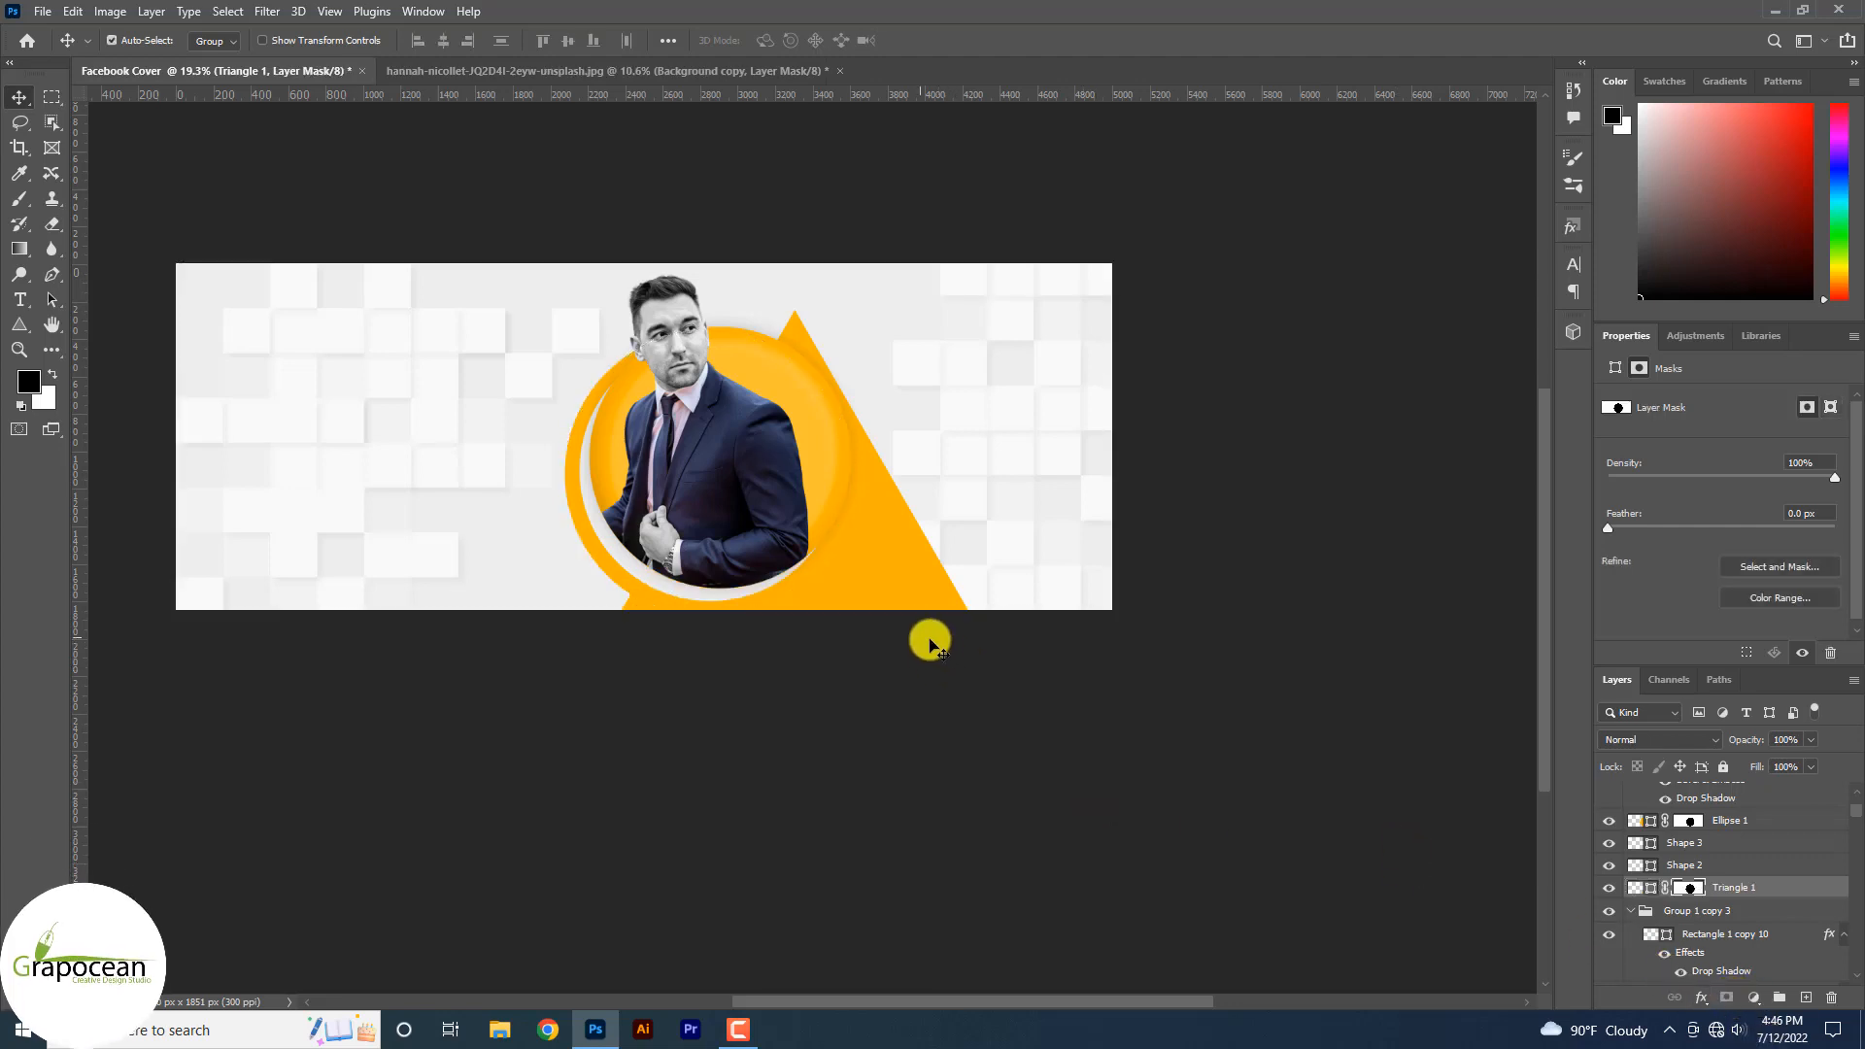
# - Draw a straight diagonal path about 571 px wide and 985 px high with the Pen tool, parallel to the triangle's right edge
pyautogui.click(51, 274)
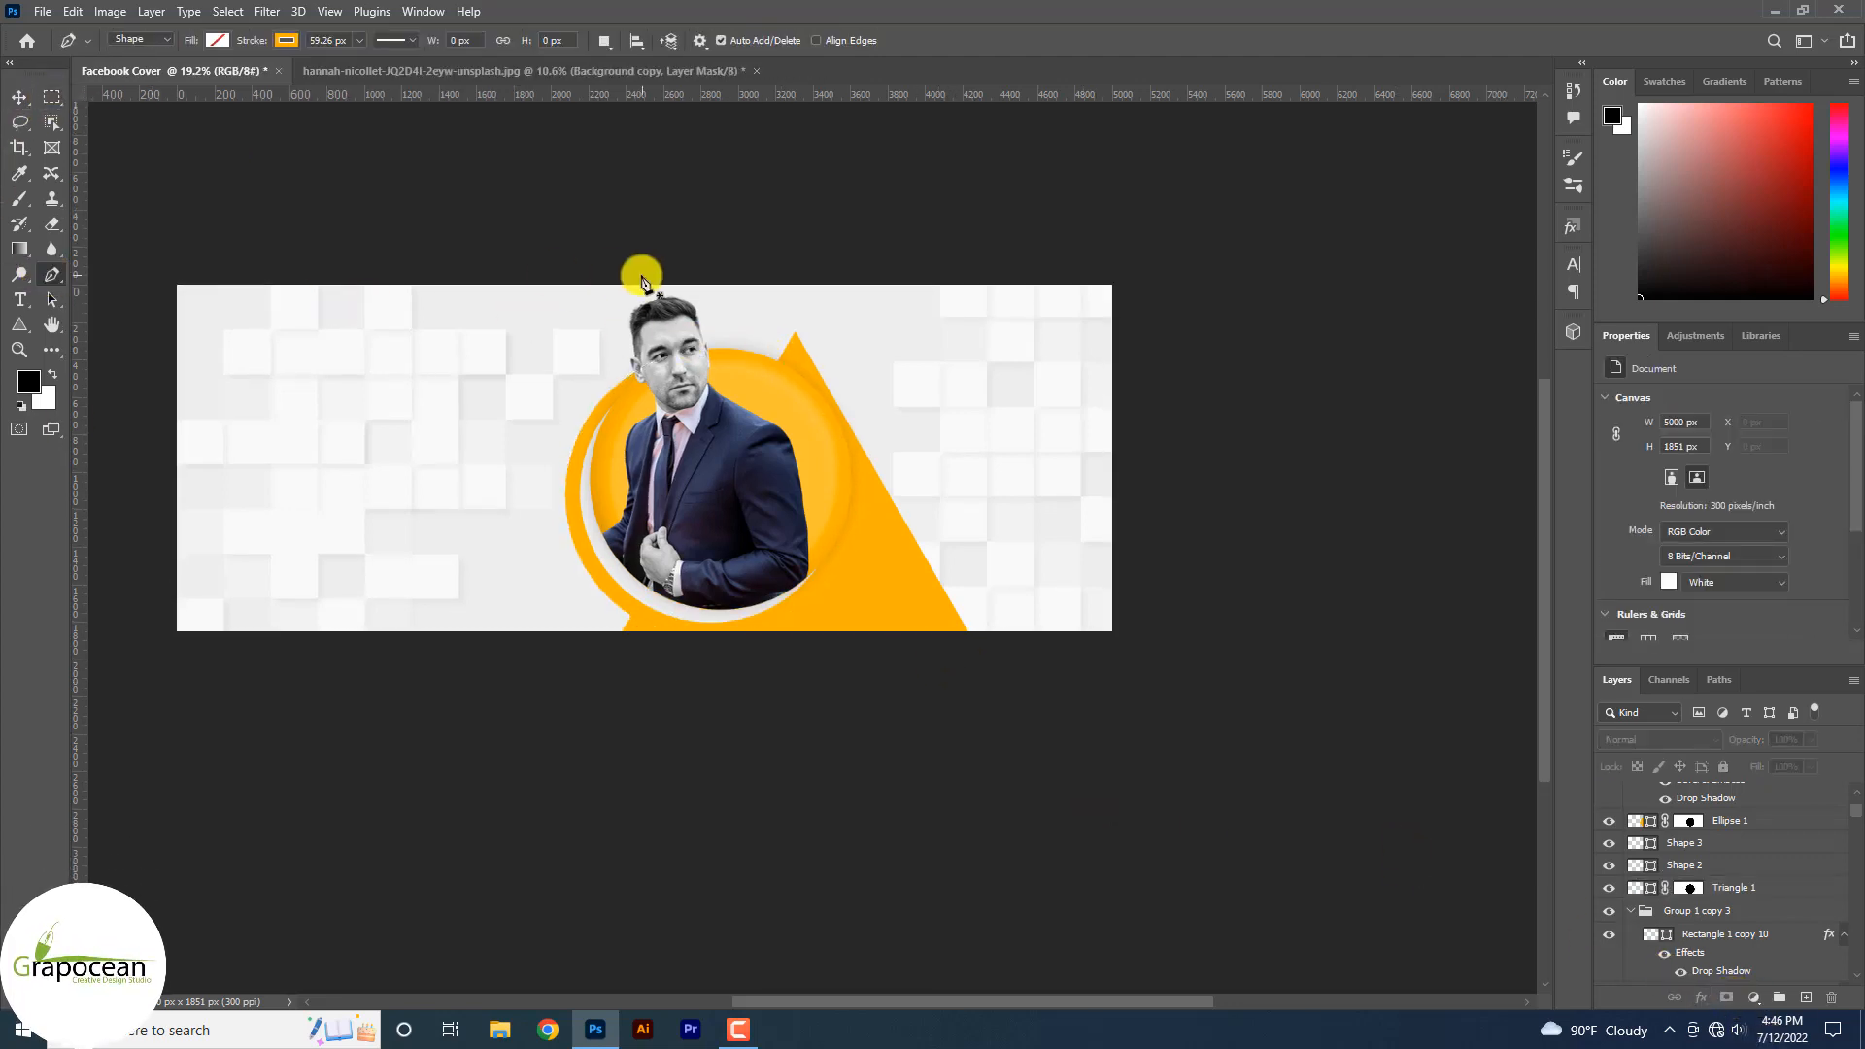
pyautogui.click(569, 276)
pyautogui.hotkey('ctrl', 'z')
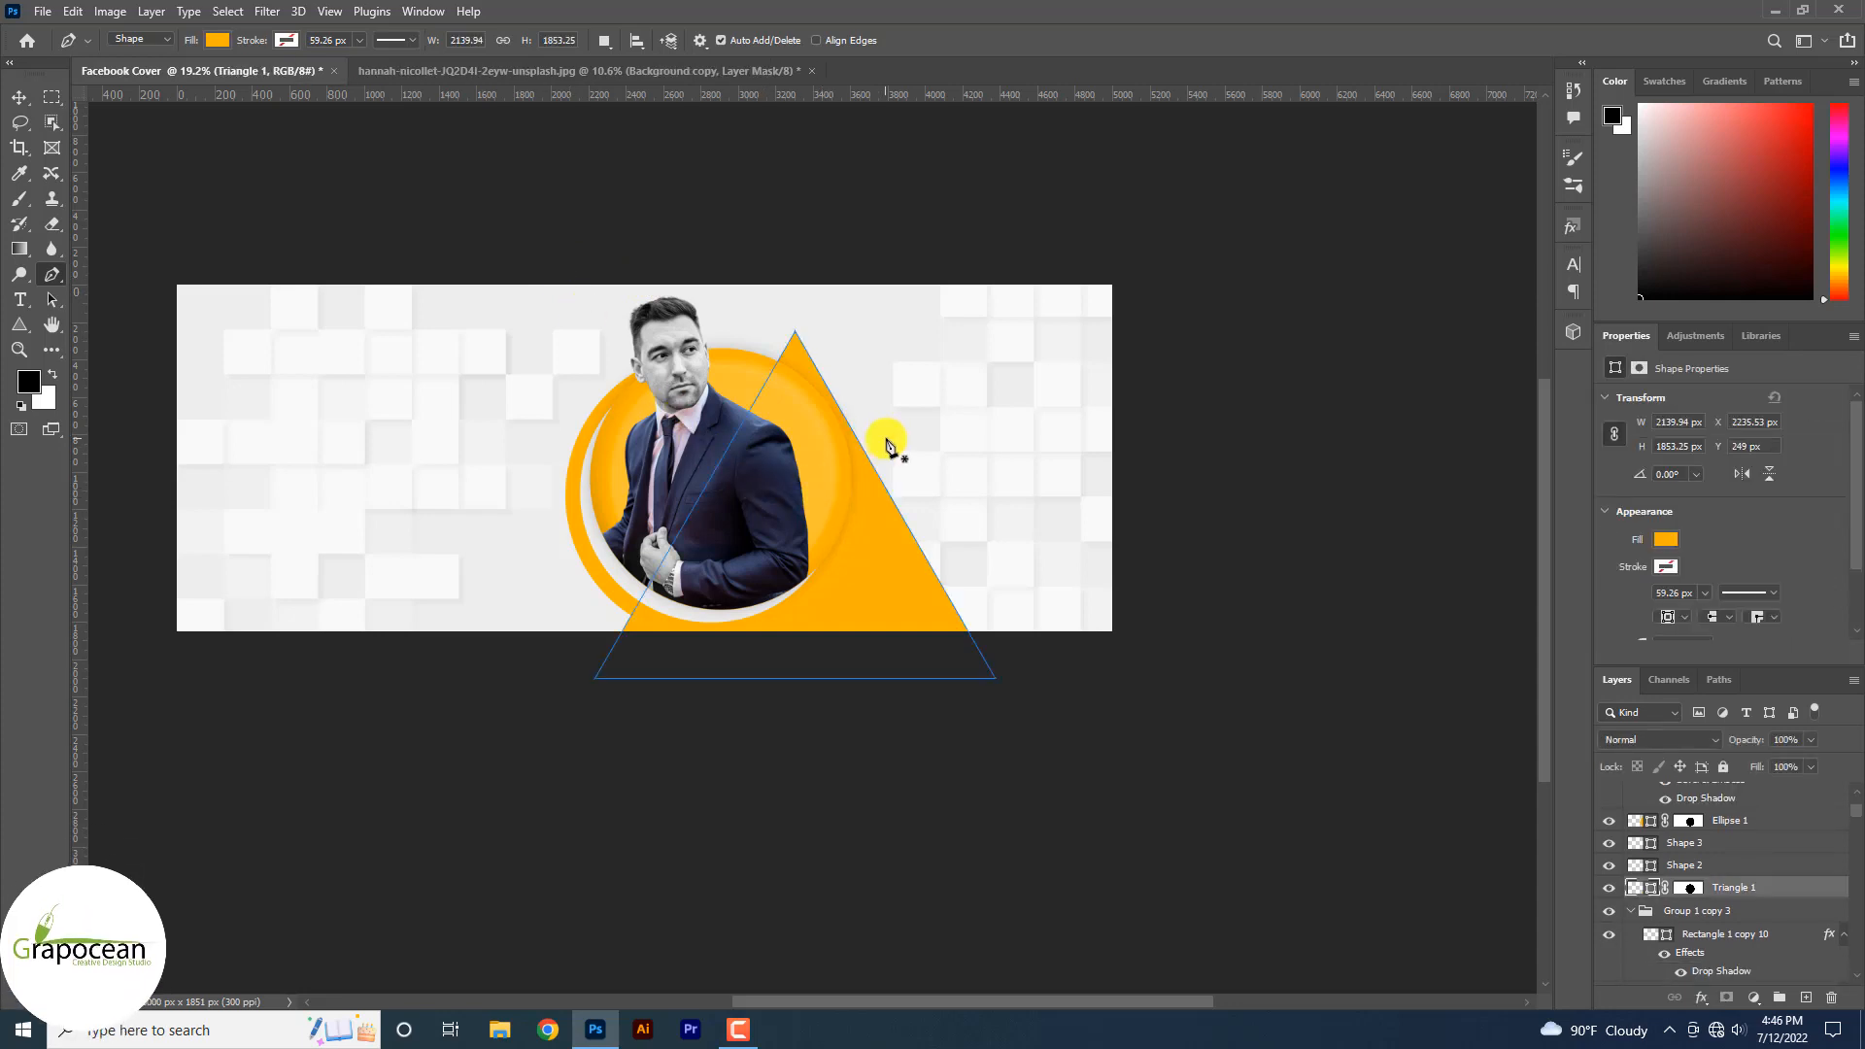
pyautogui.click(805, 265)
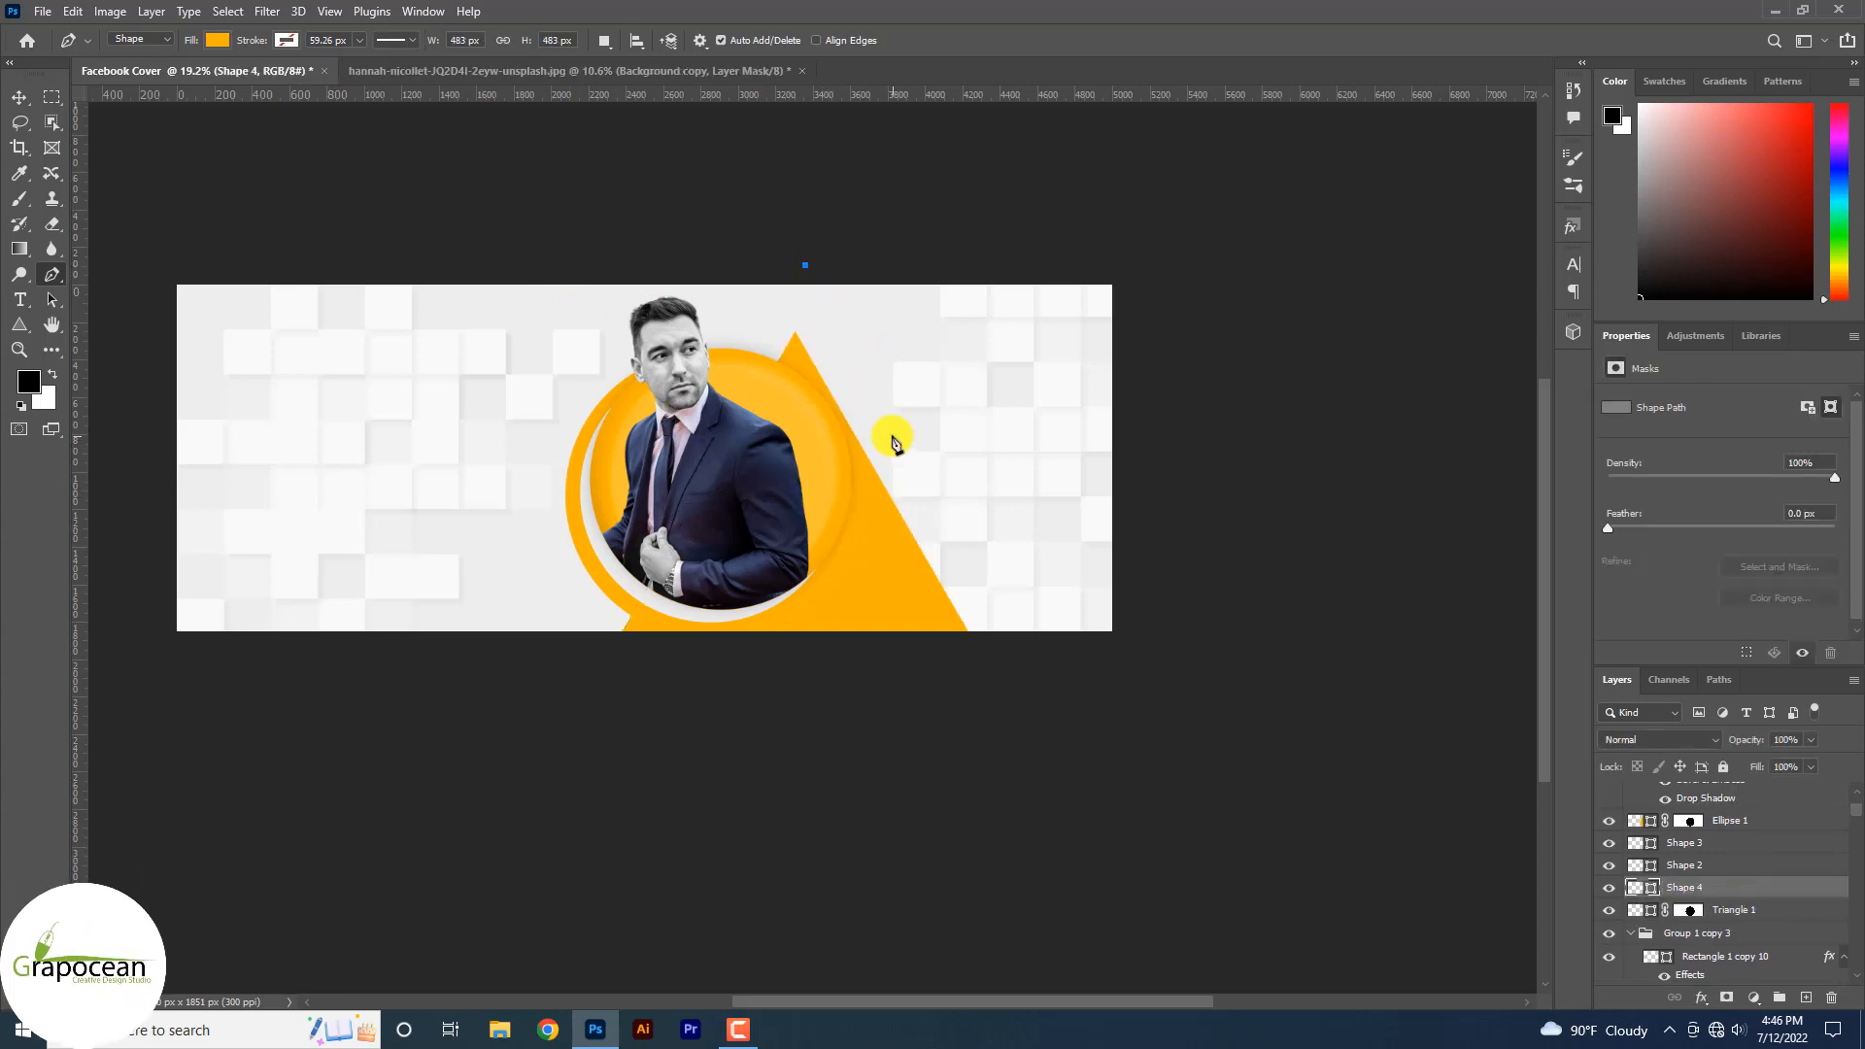
pyautogui.click(895, 442)
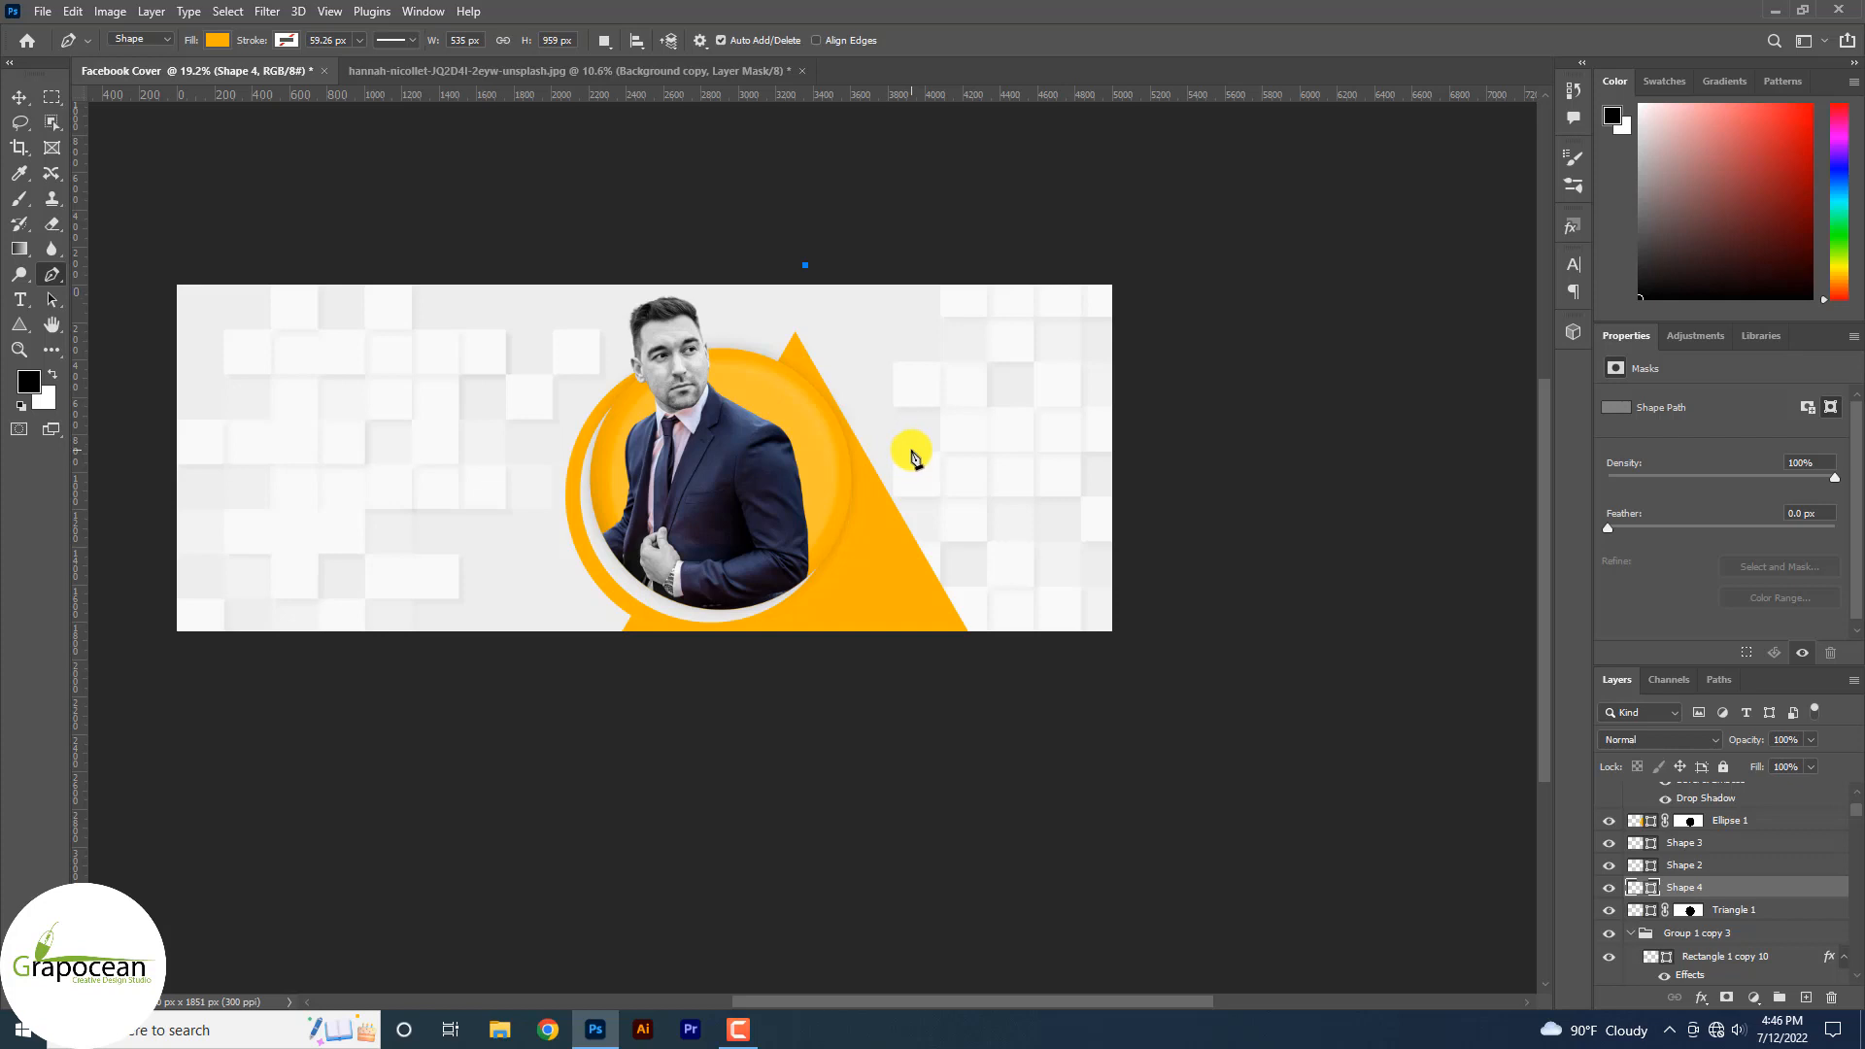
pyautogui.click(911, 454)
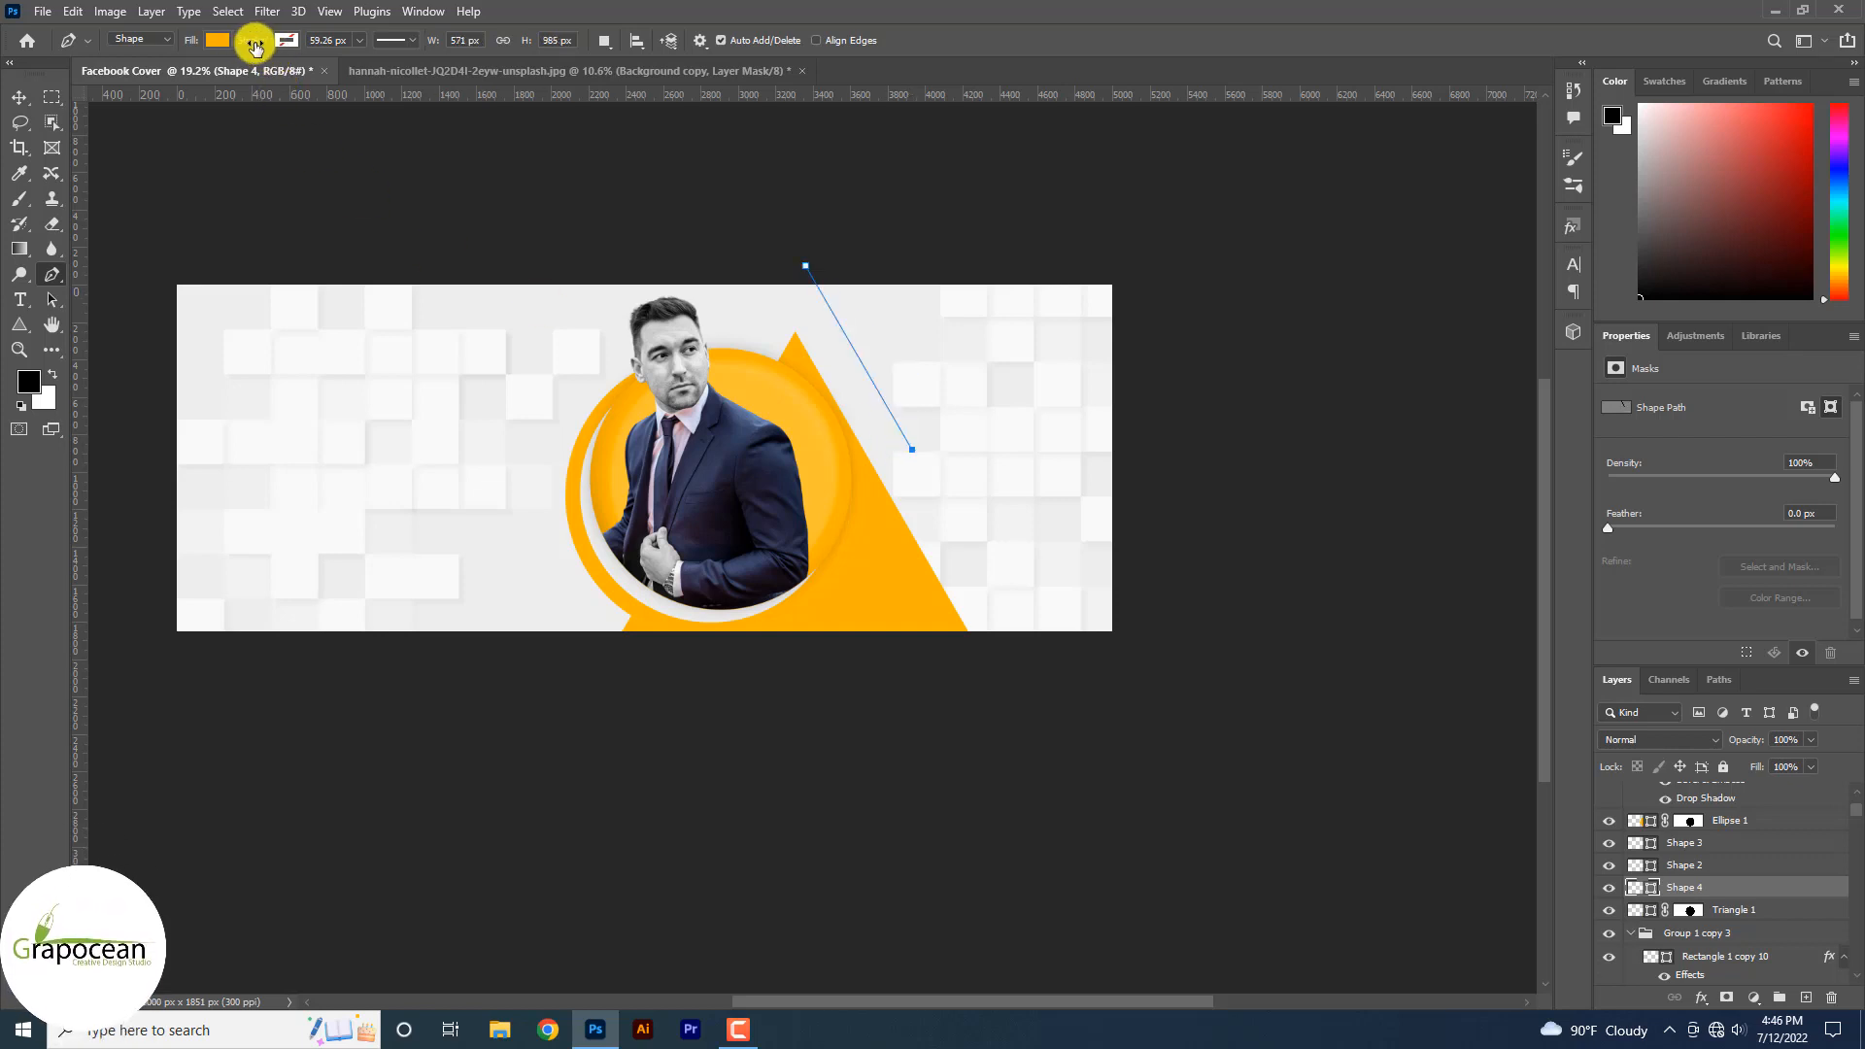
# - Give the diagonal line no fill and an orange stroke, and finish its path
pyautogui.click(218, 42)
pyautogui.click(217, 42)
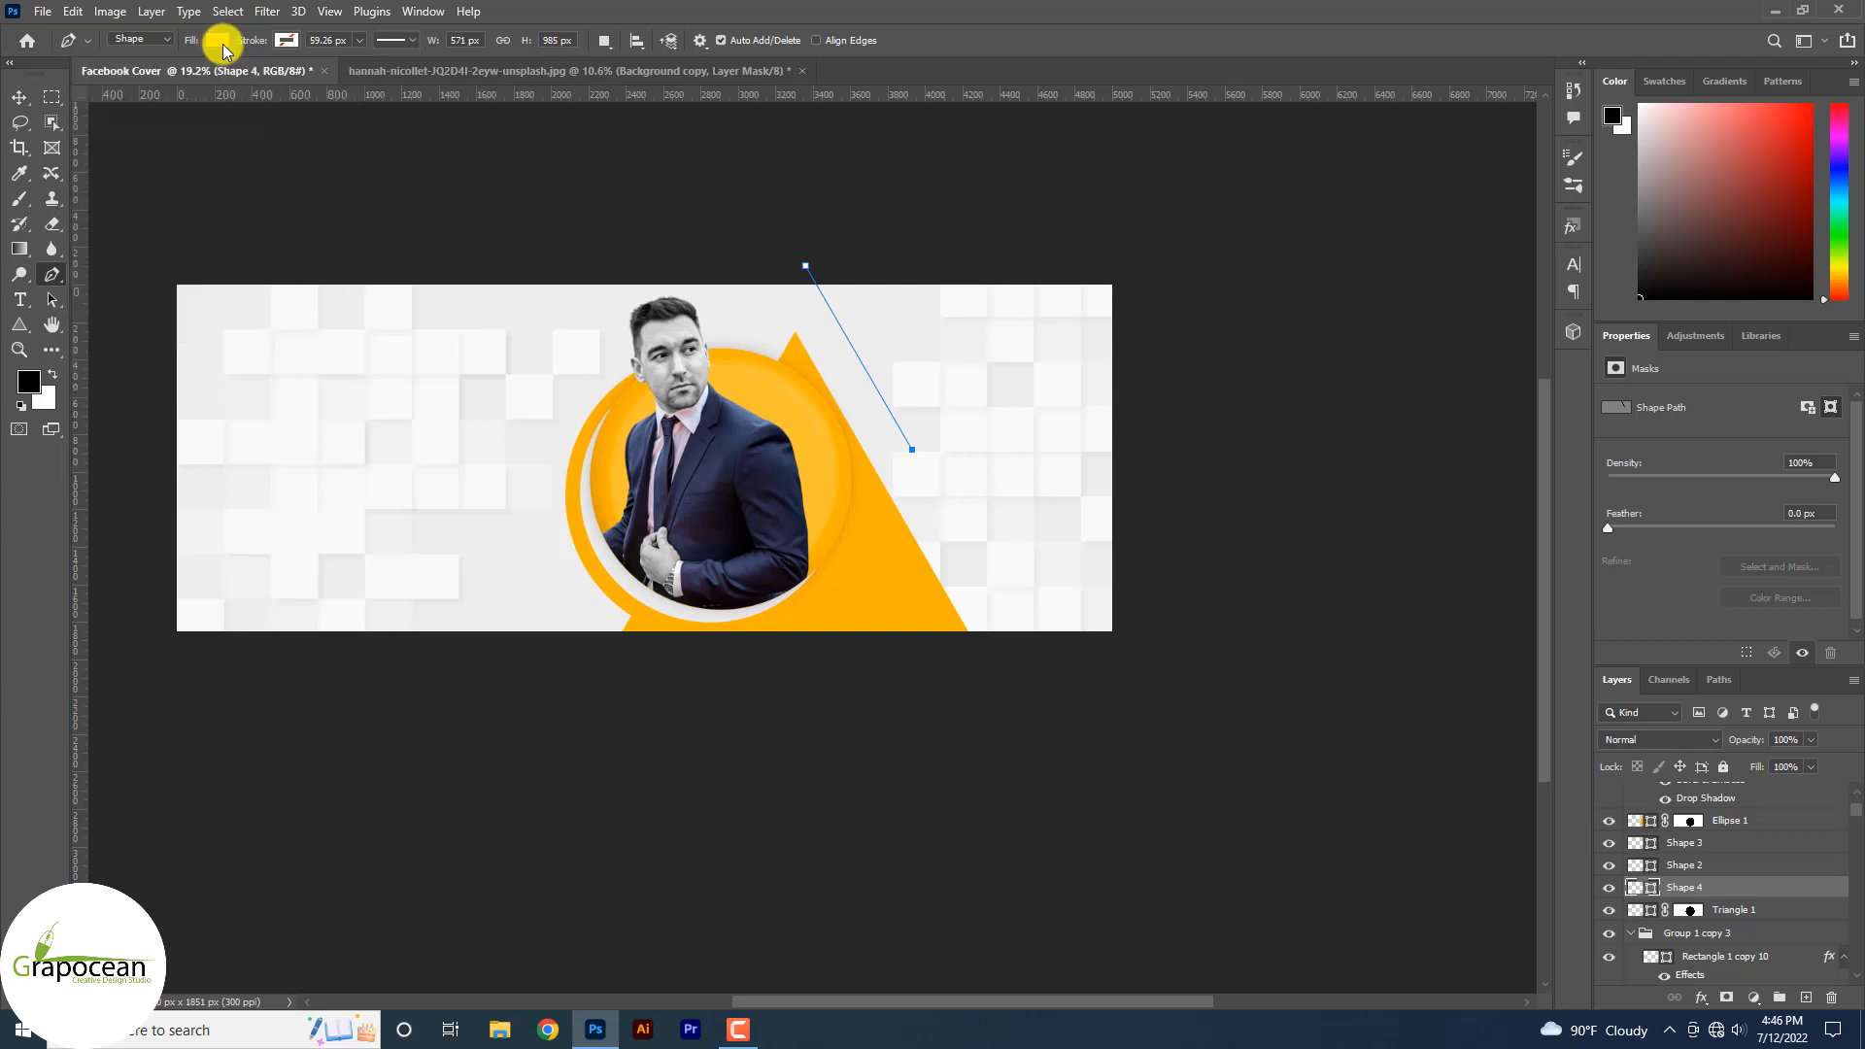
pyautogui.click(217, 42)
pyautogui.click(103, 78)
pyautogui.click(254, 46)
pyautogui.click(285, 43)
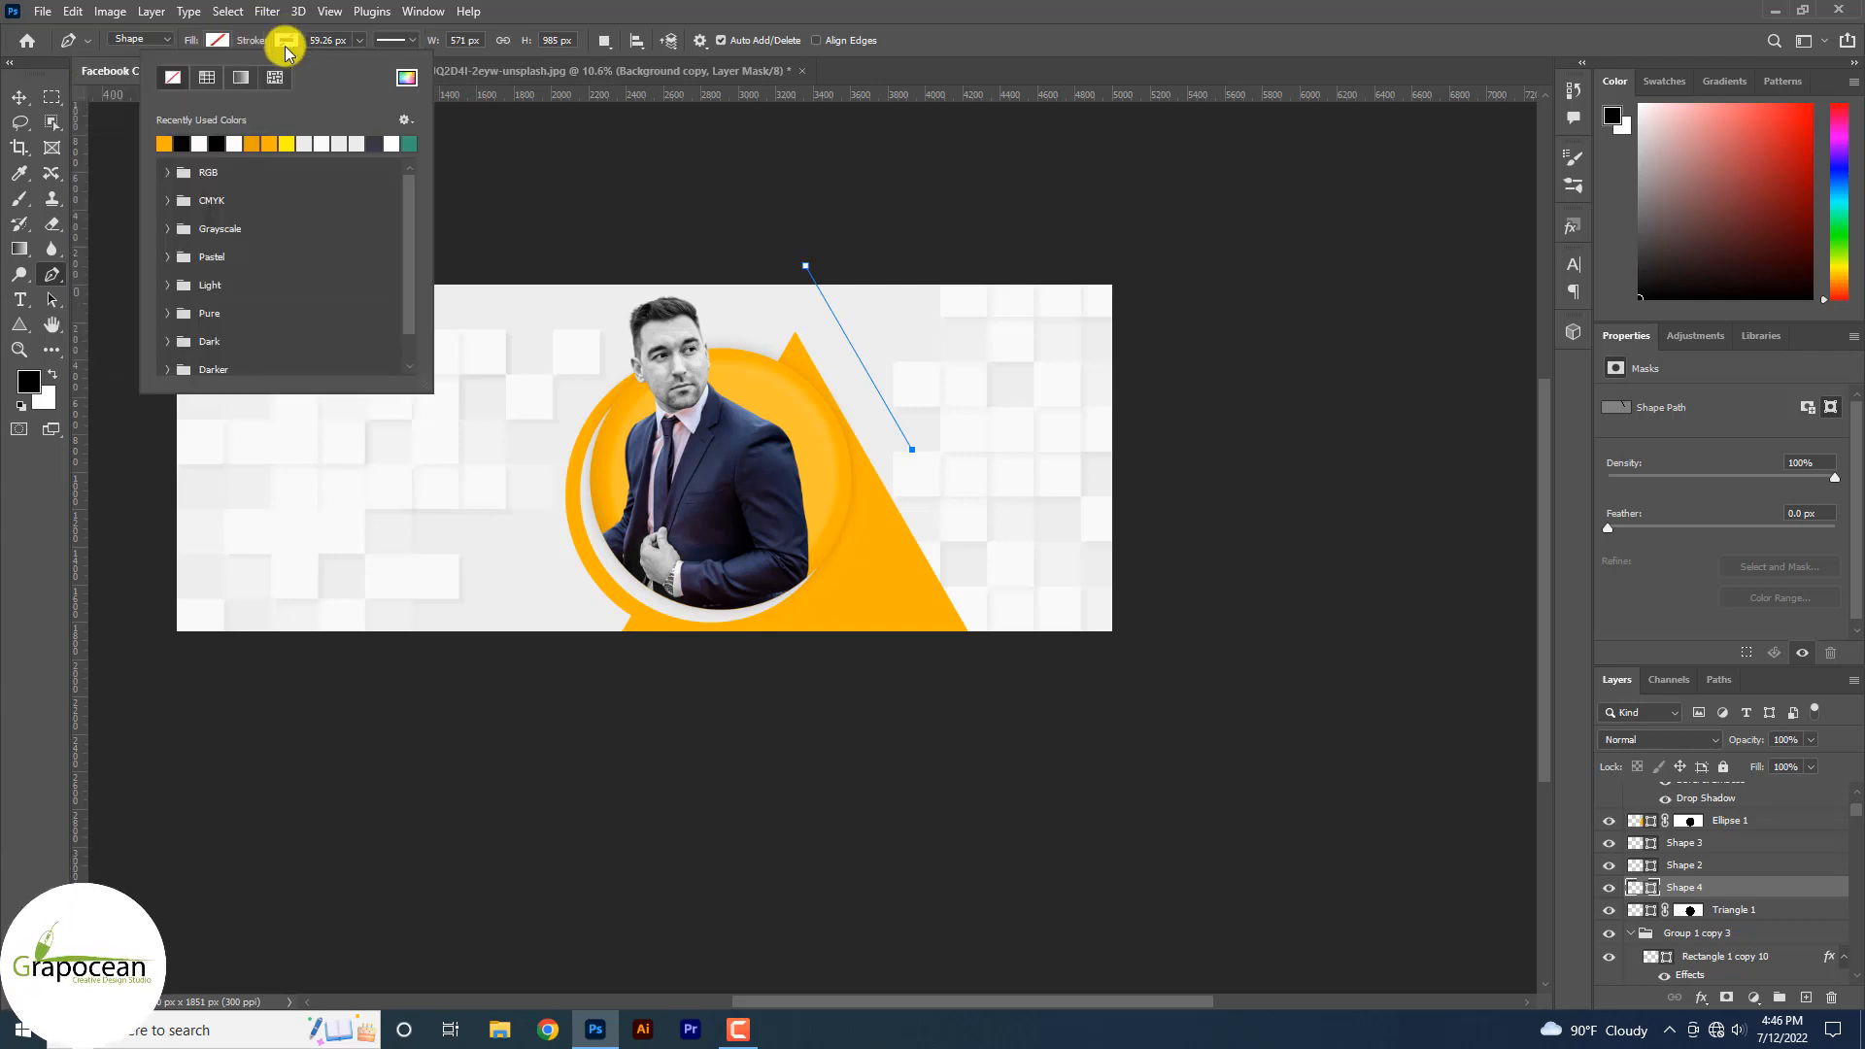
pyautogui.click(168, 143)
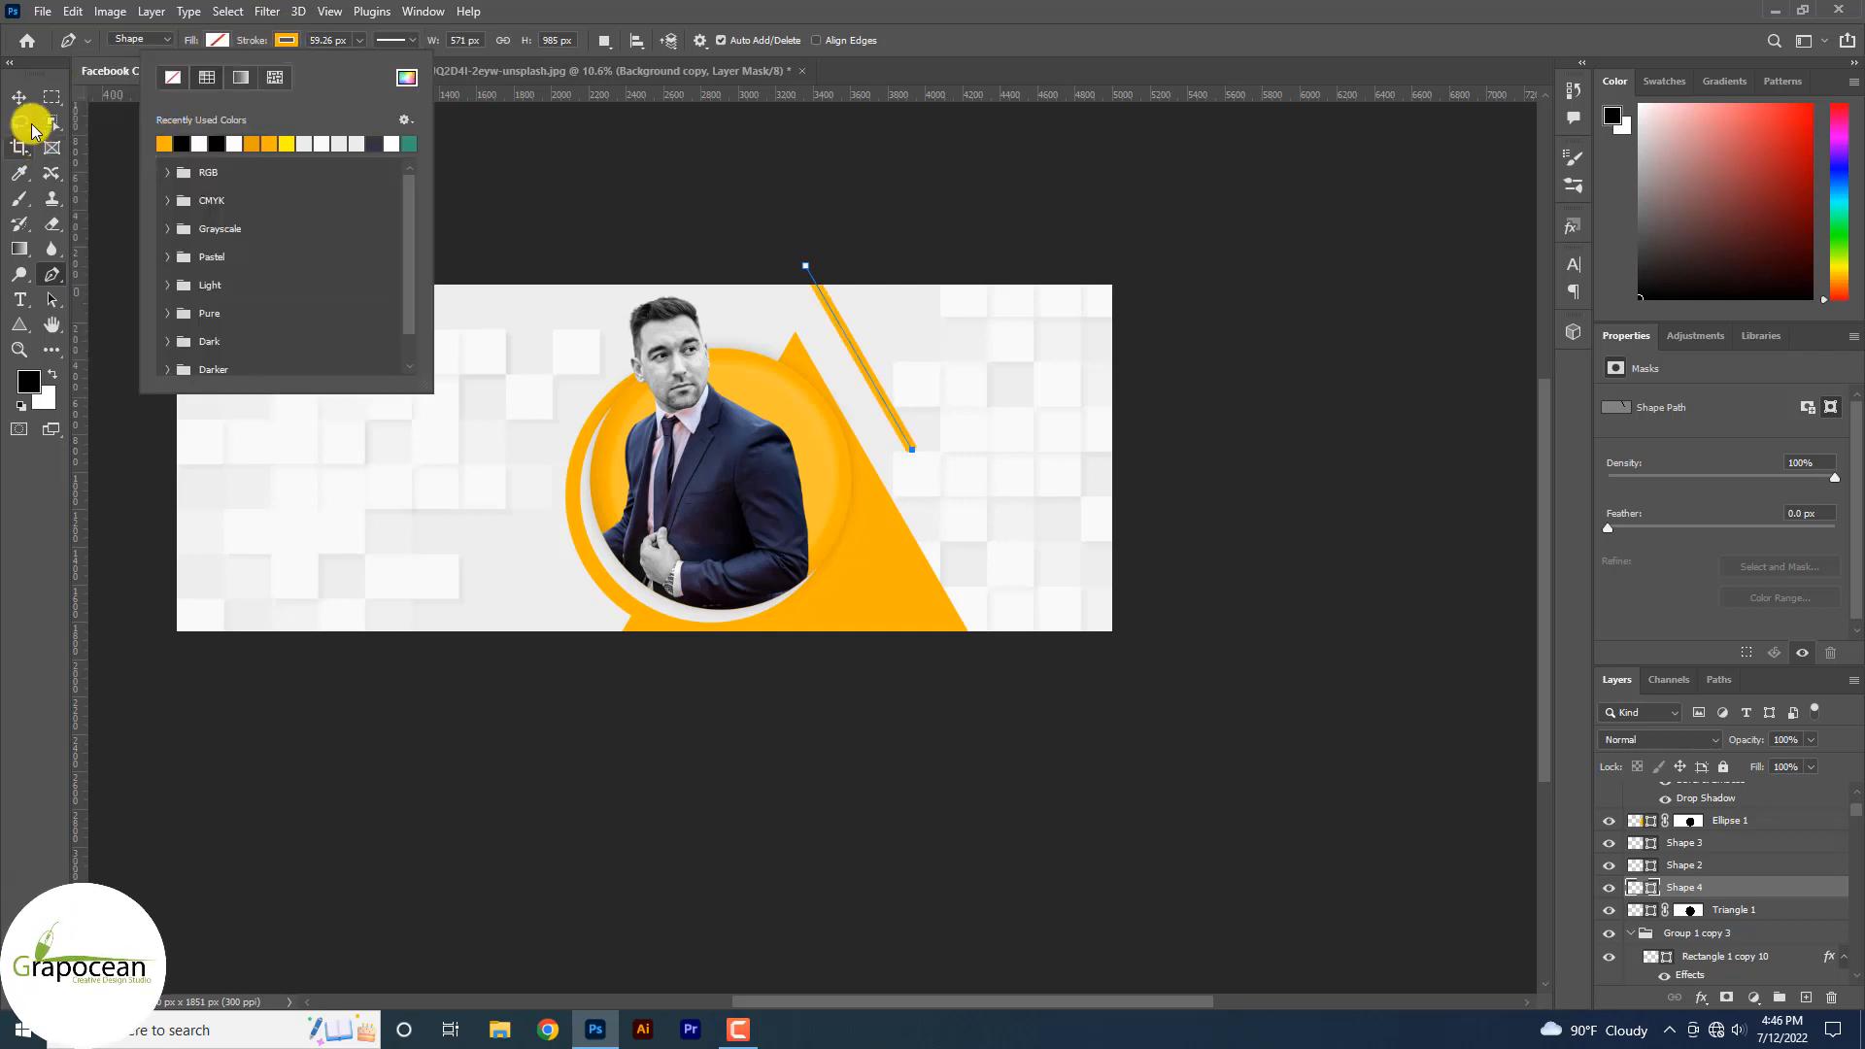
pyautogui.press('Return')
# - Reposition the orange diagonal line alongside the triangle's right edge
pyautogui.click(19, 98)
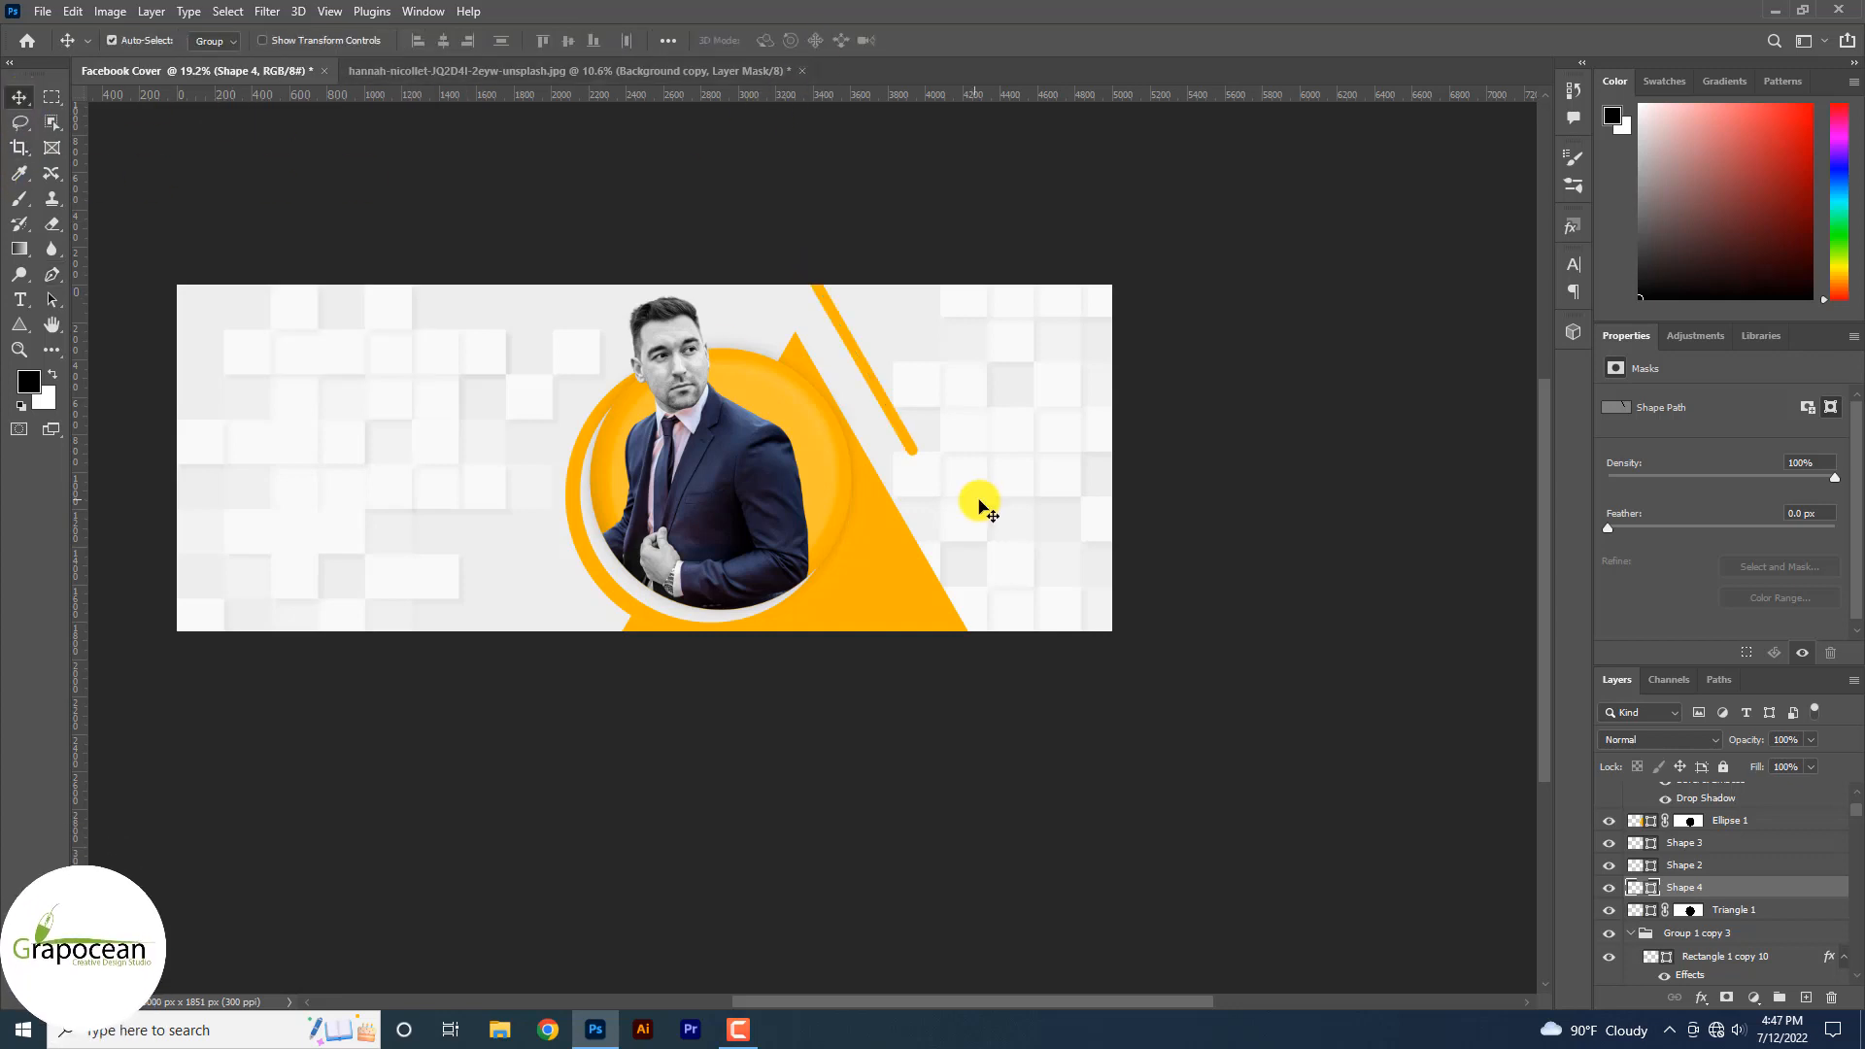
pyautogui.scroll(1, 895, 425)
pyautogui.moveTo(895, 425); pyautogui.dragTo(816, 292)
pyautogui.scroll(-3, 1035, 566)
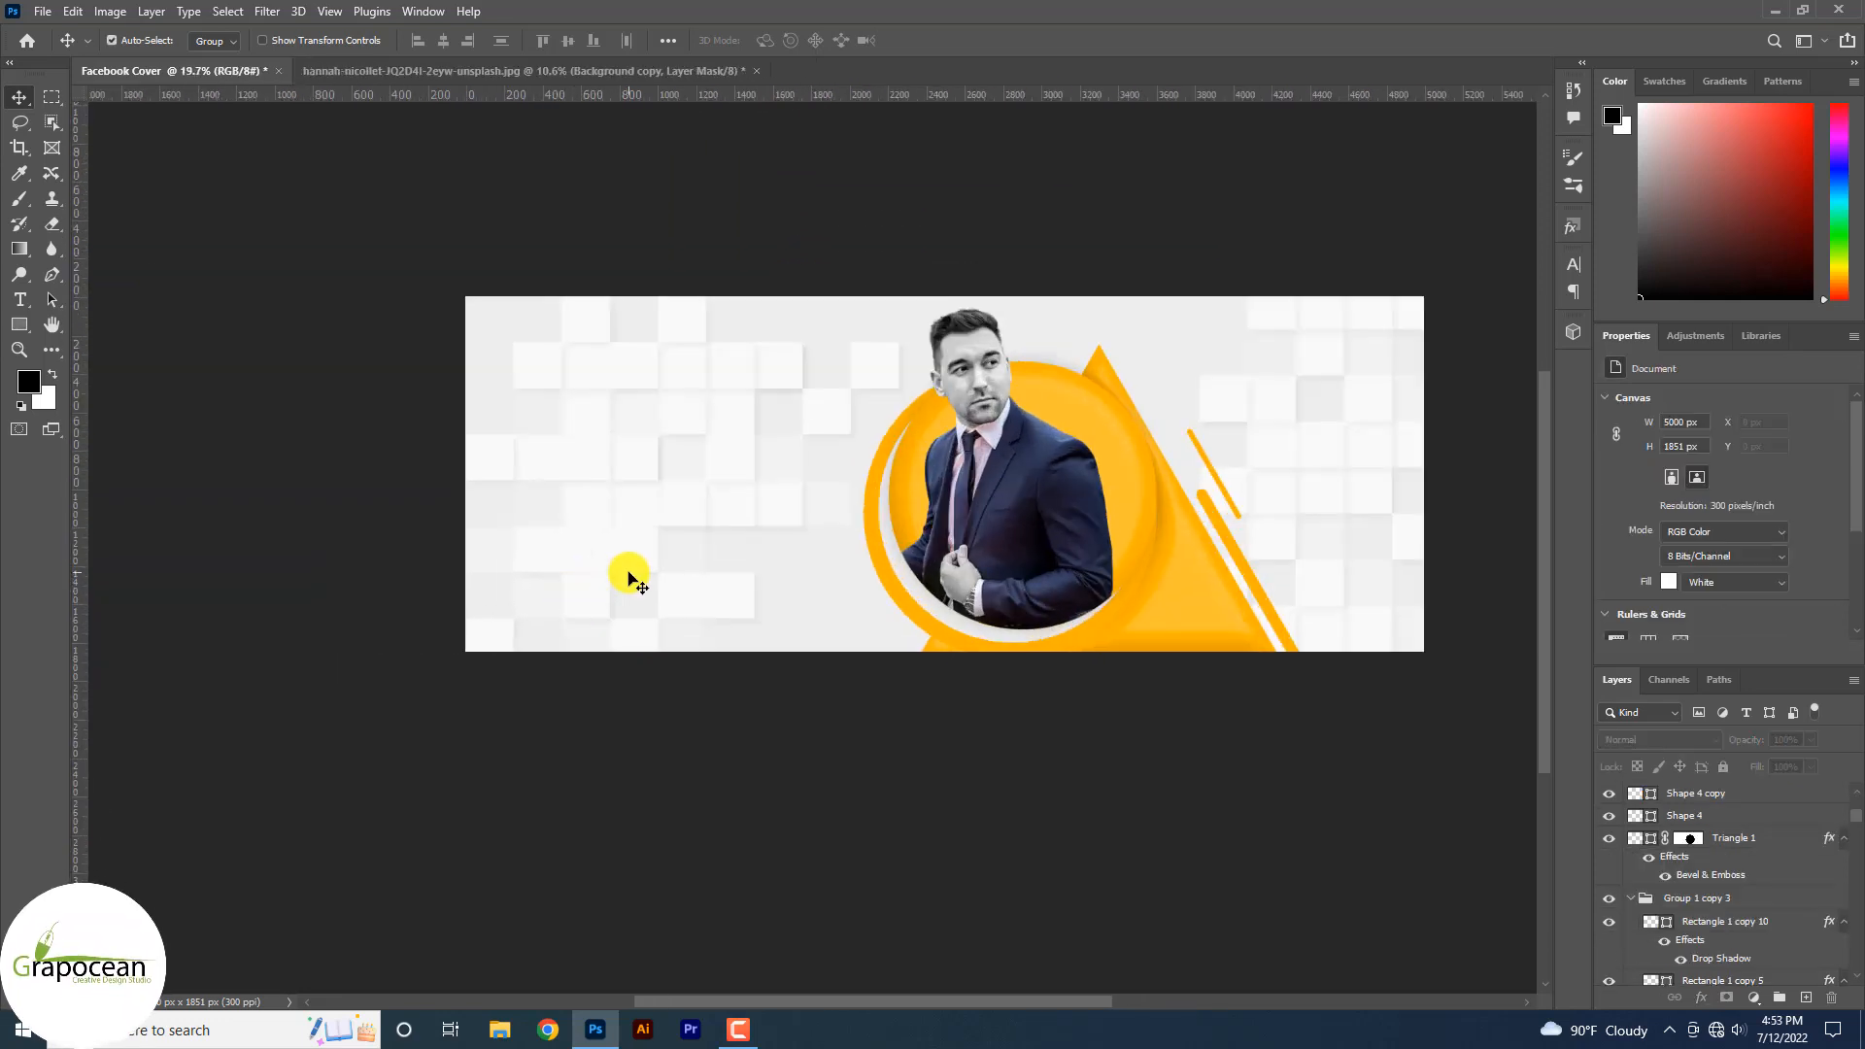
# - Start a Rubik Light text line on the left part of the cover and set its size to 51 pt
pyautogui.click(19, 299)
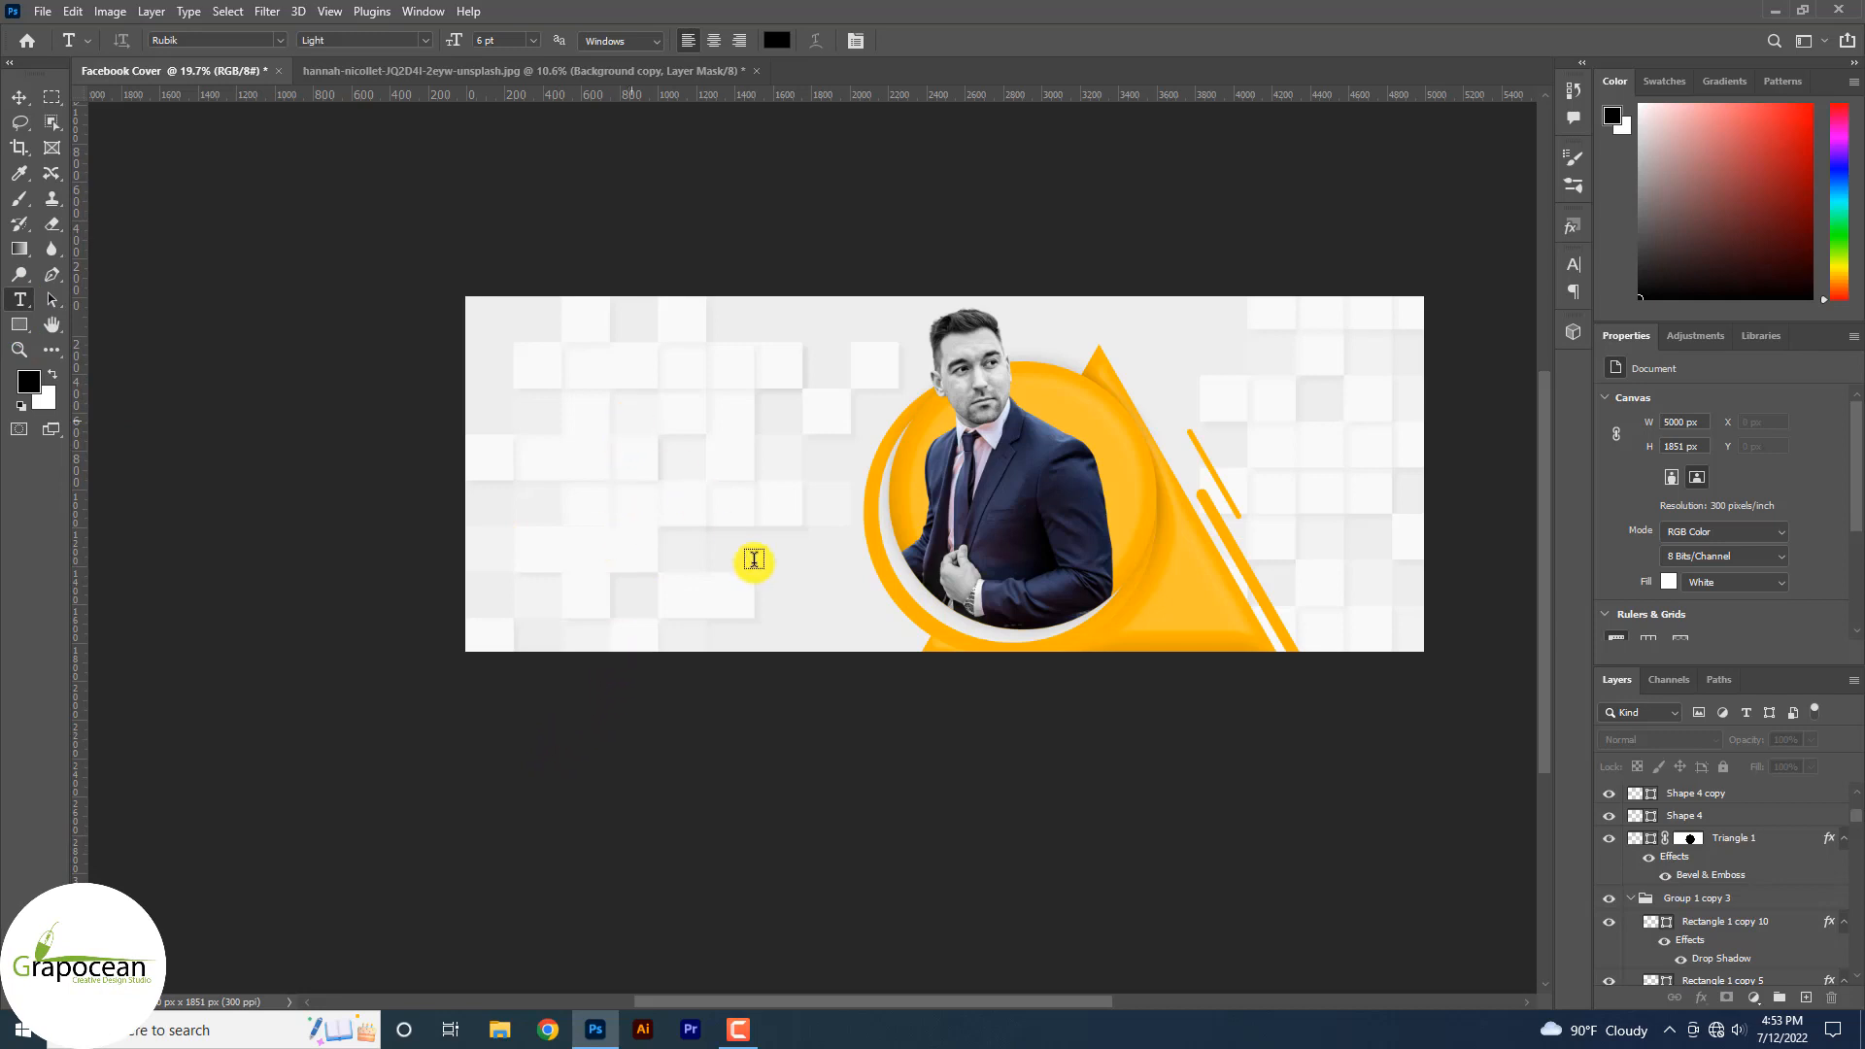
pyautogui.click(753, 559)
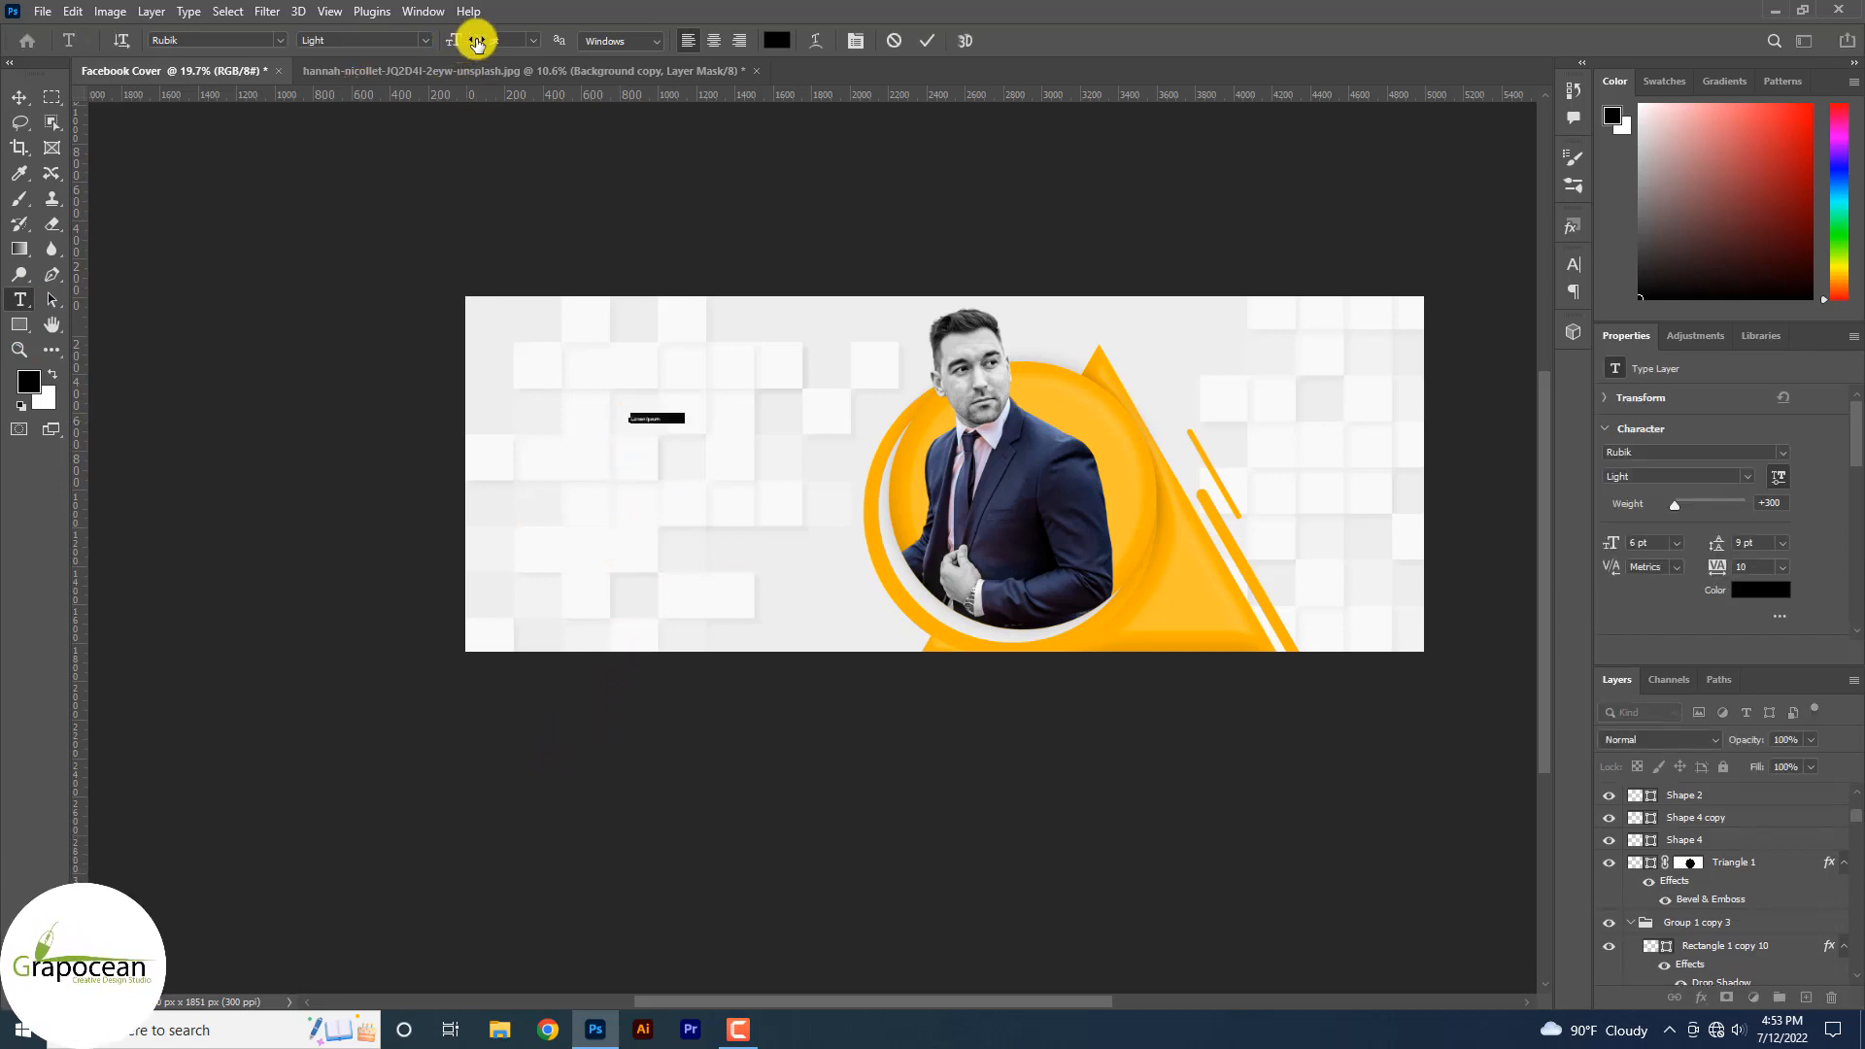
pyautogui.moveTo(476, 43); pyautogui.dragTo(496, 44)
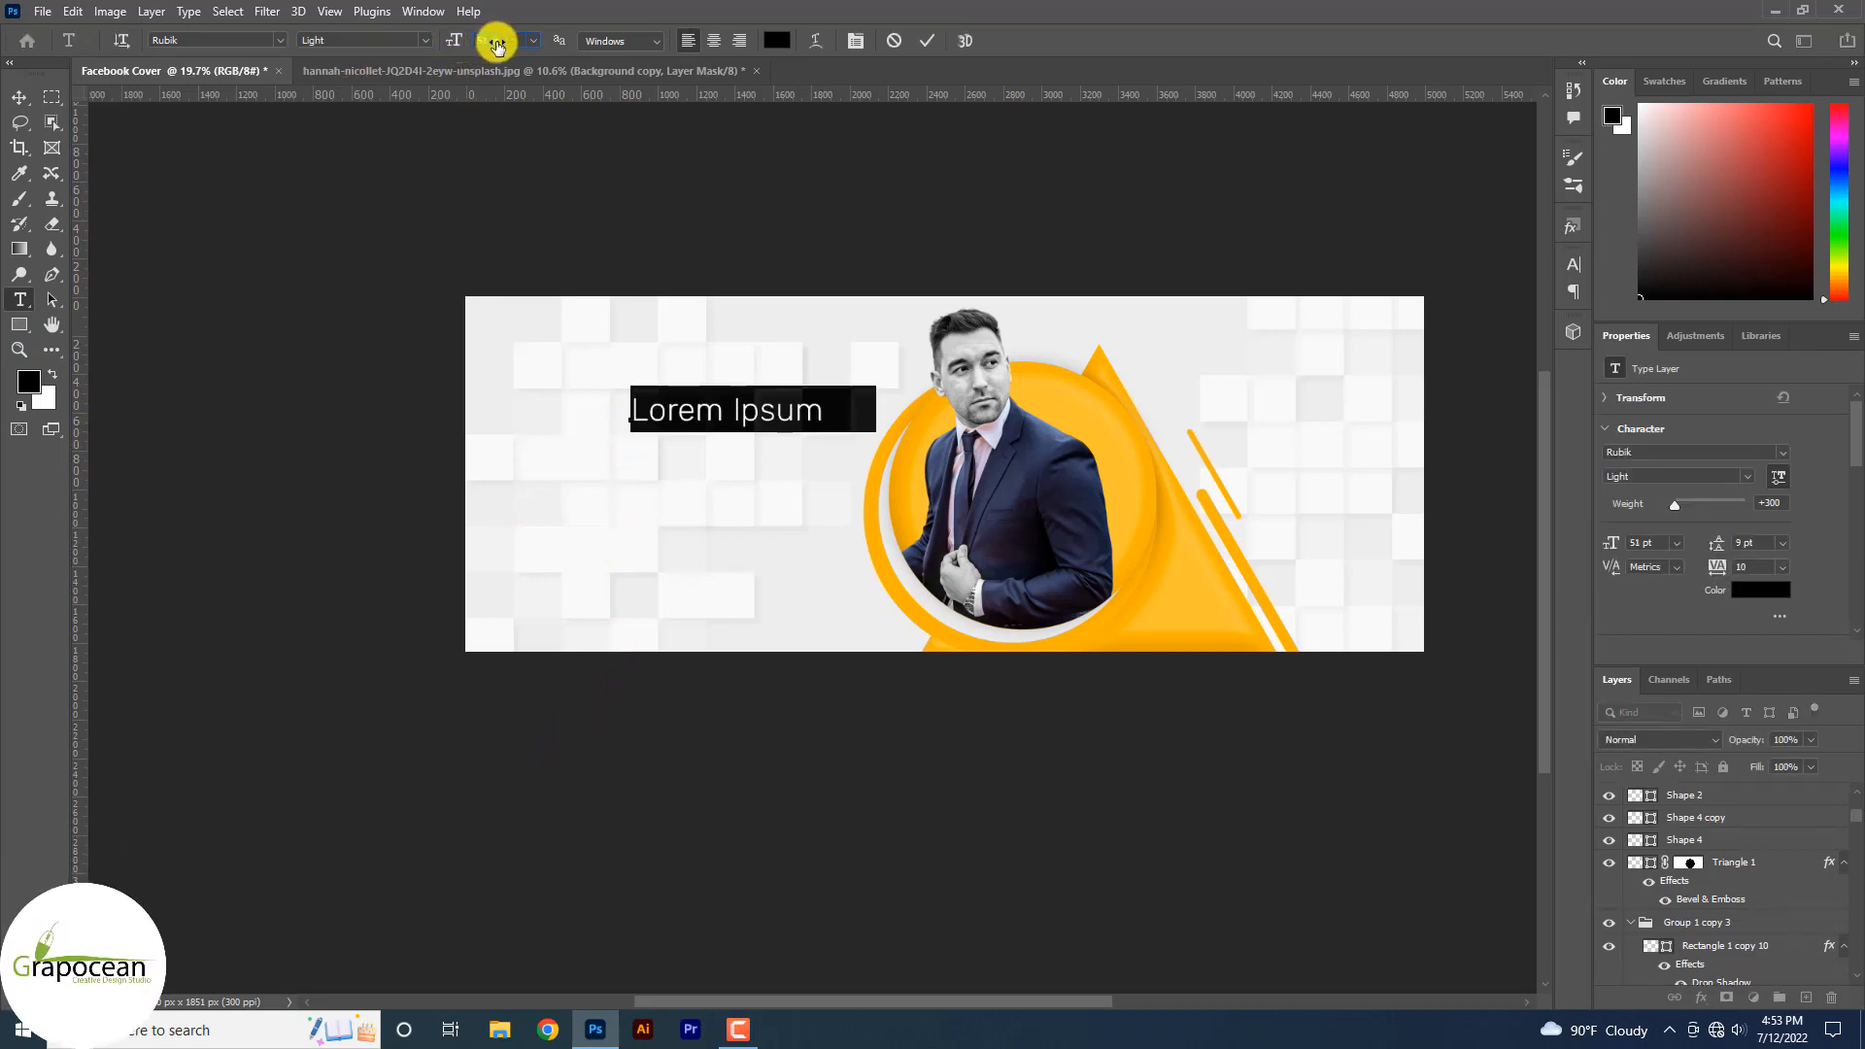
# - Replace the placeholder text on the cover with the heading "Business Solutions"
pyautogui.press('BackSpace')
pyautogui.write('Shape')
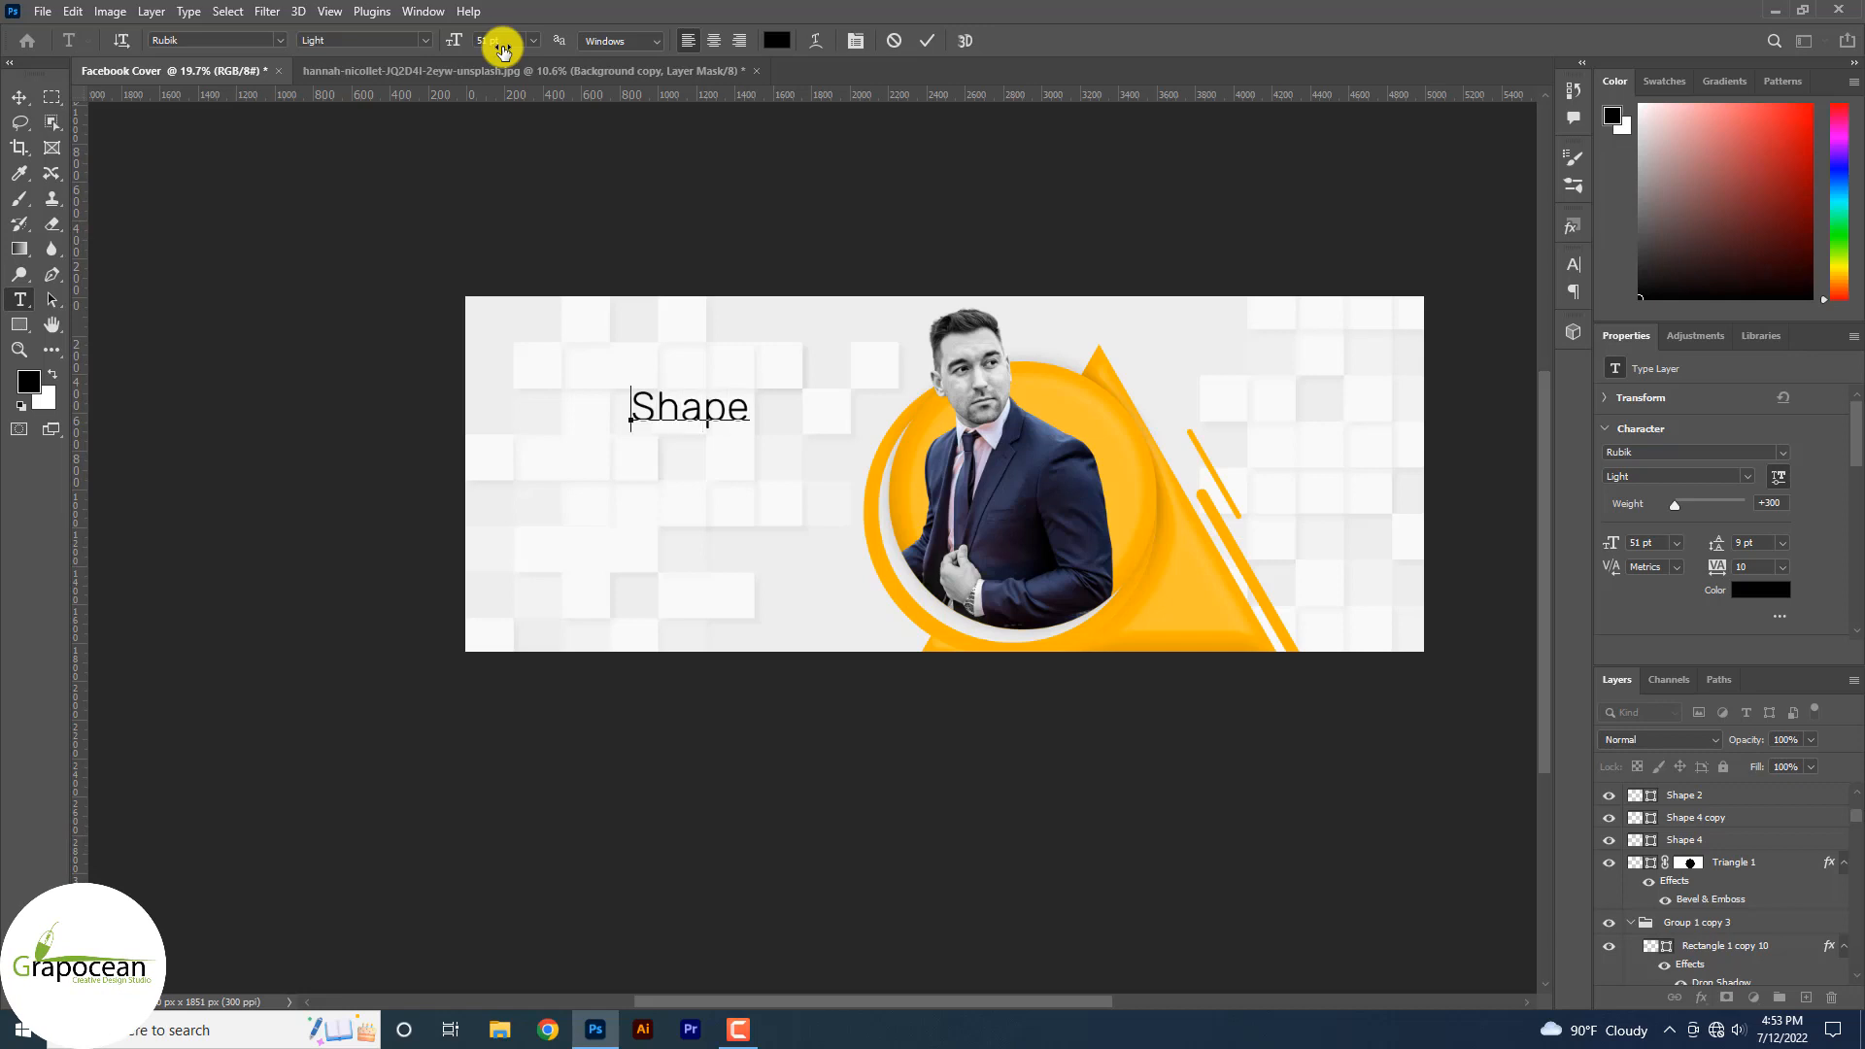
pyautogui.write('Bus ')
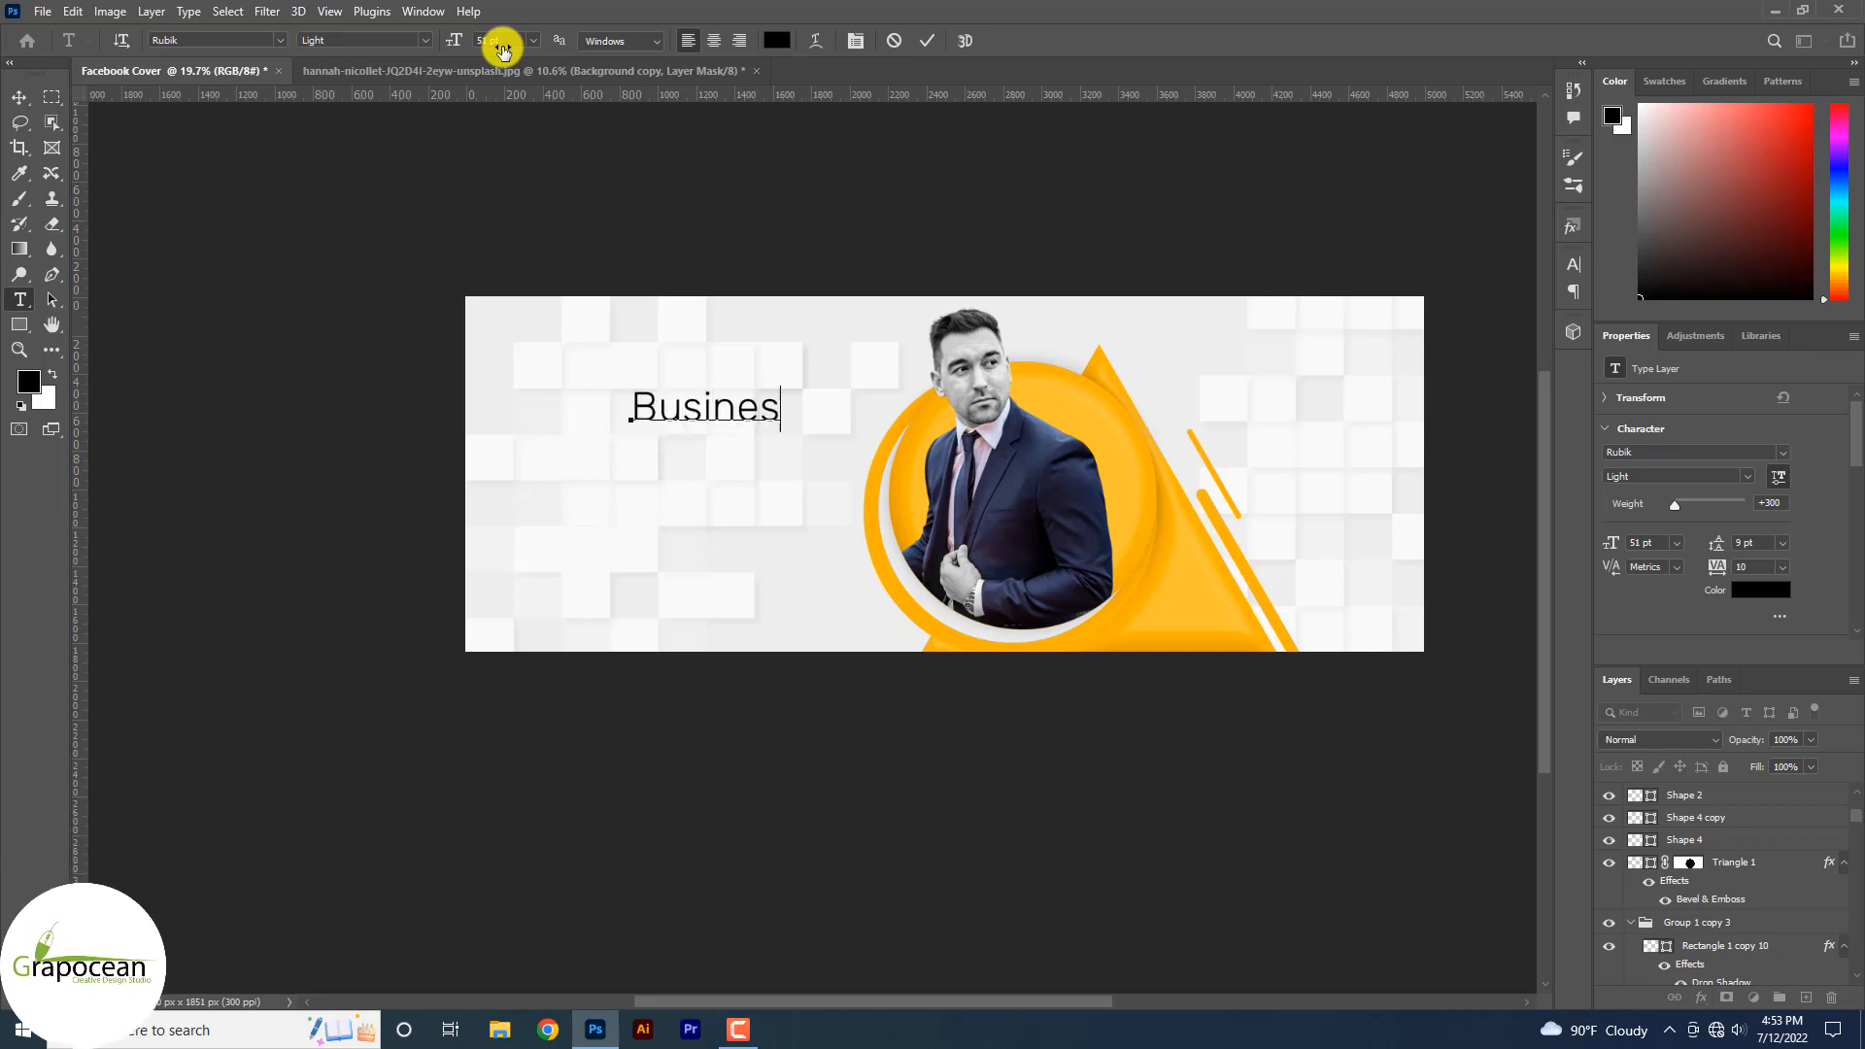
pyautogui.write('ness Facebook CO')
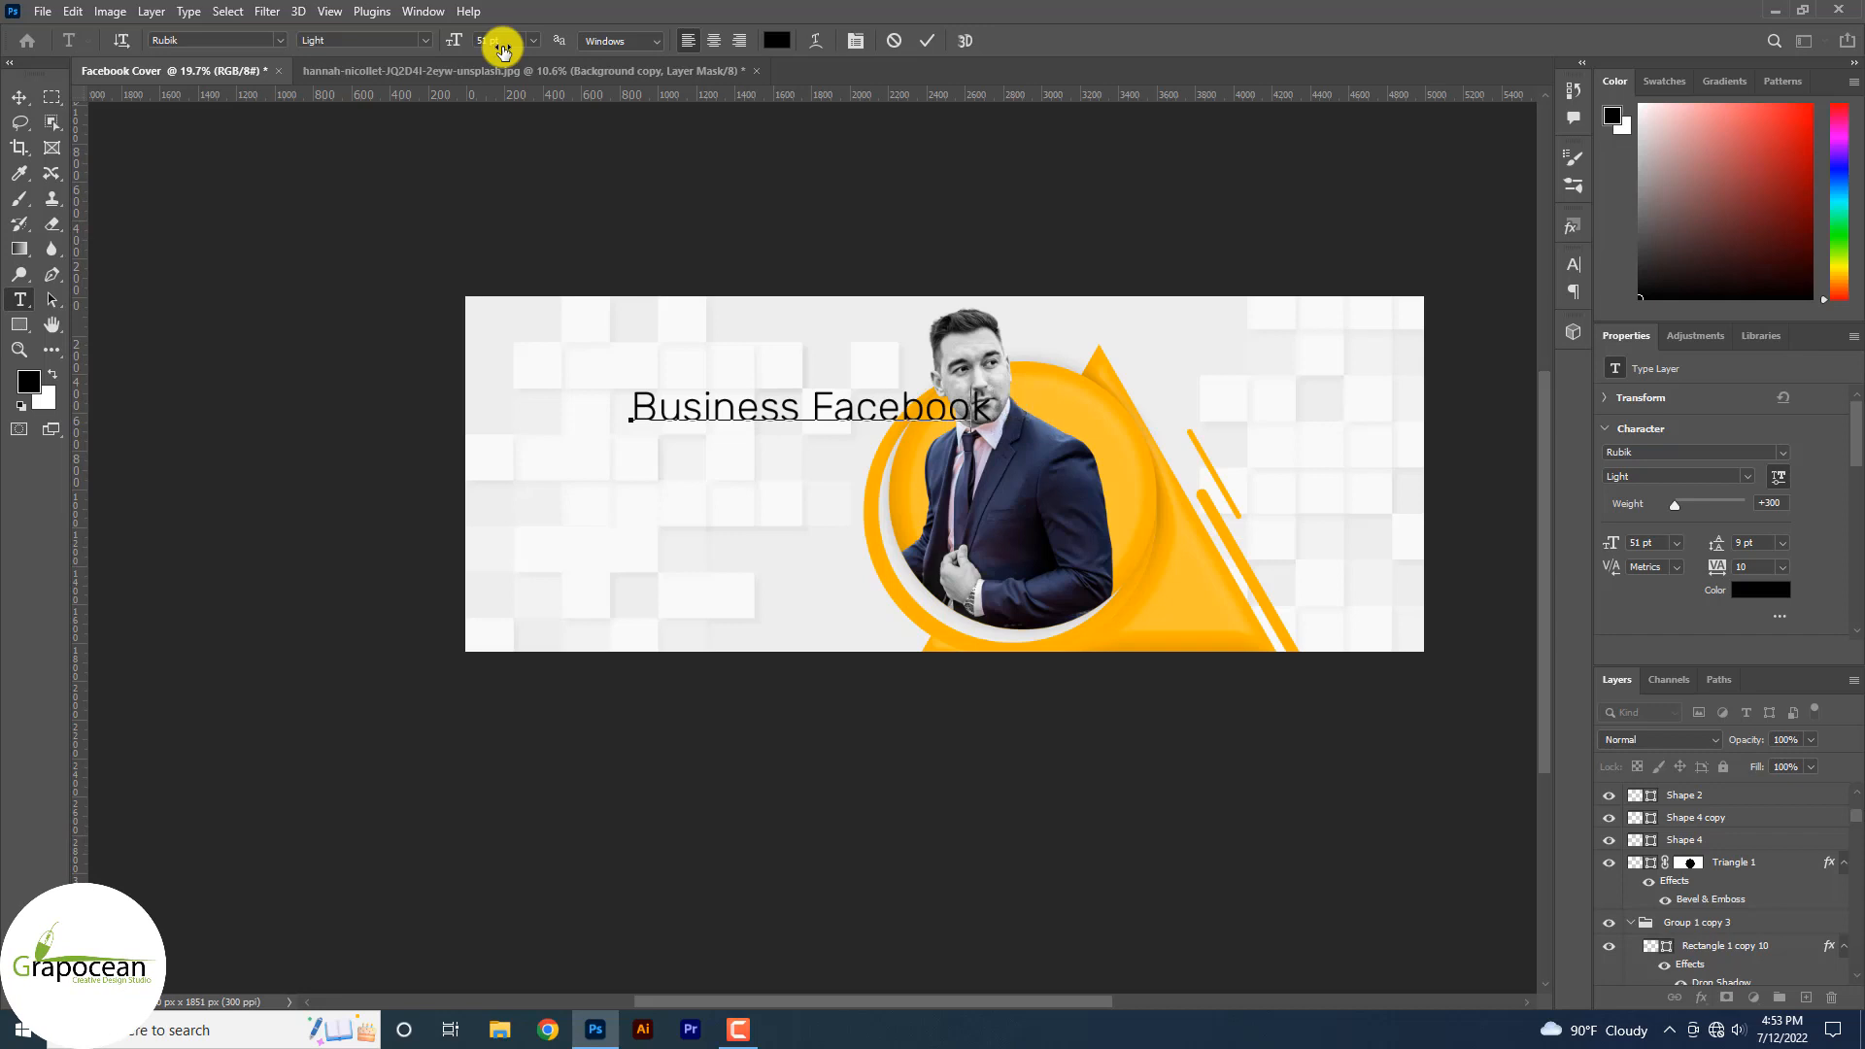
pyautogui.press('BackSpace')
pyautogui.press('BackSpace')
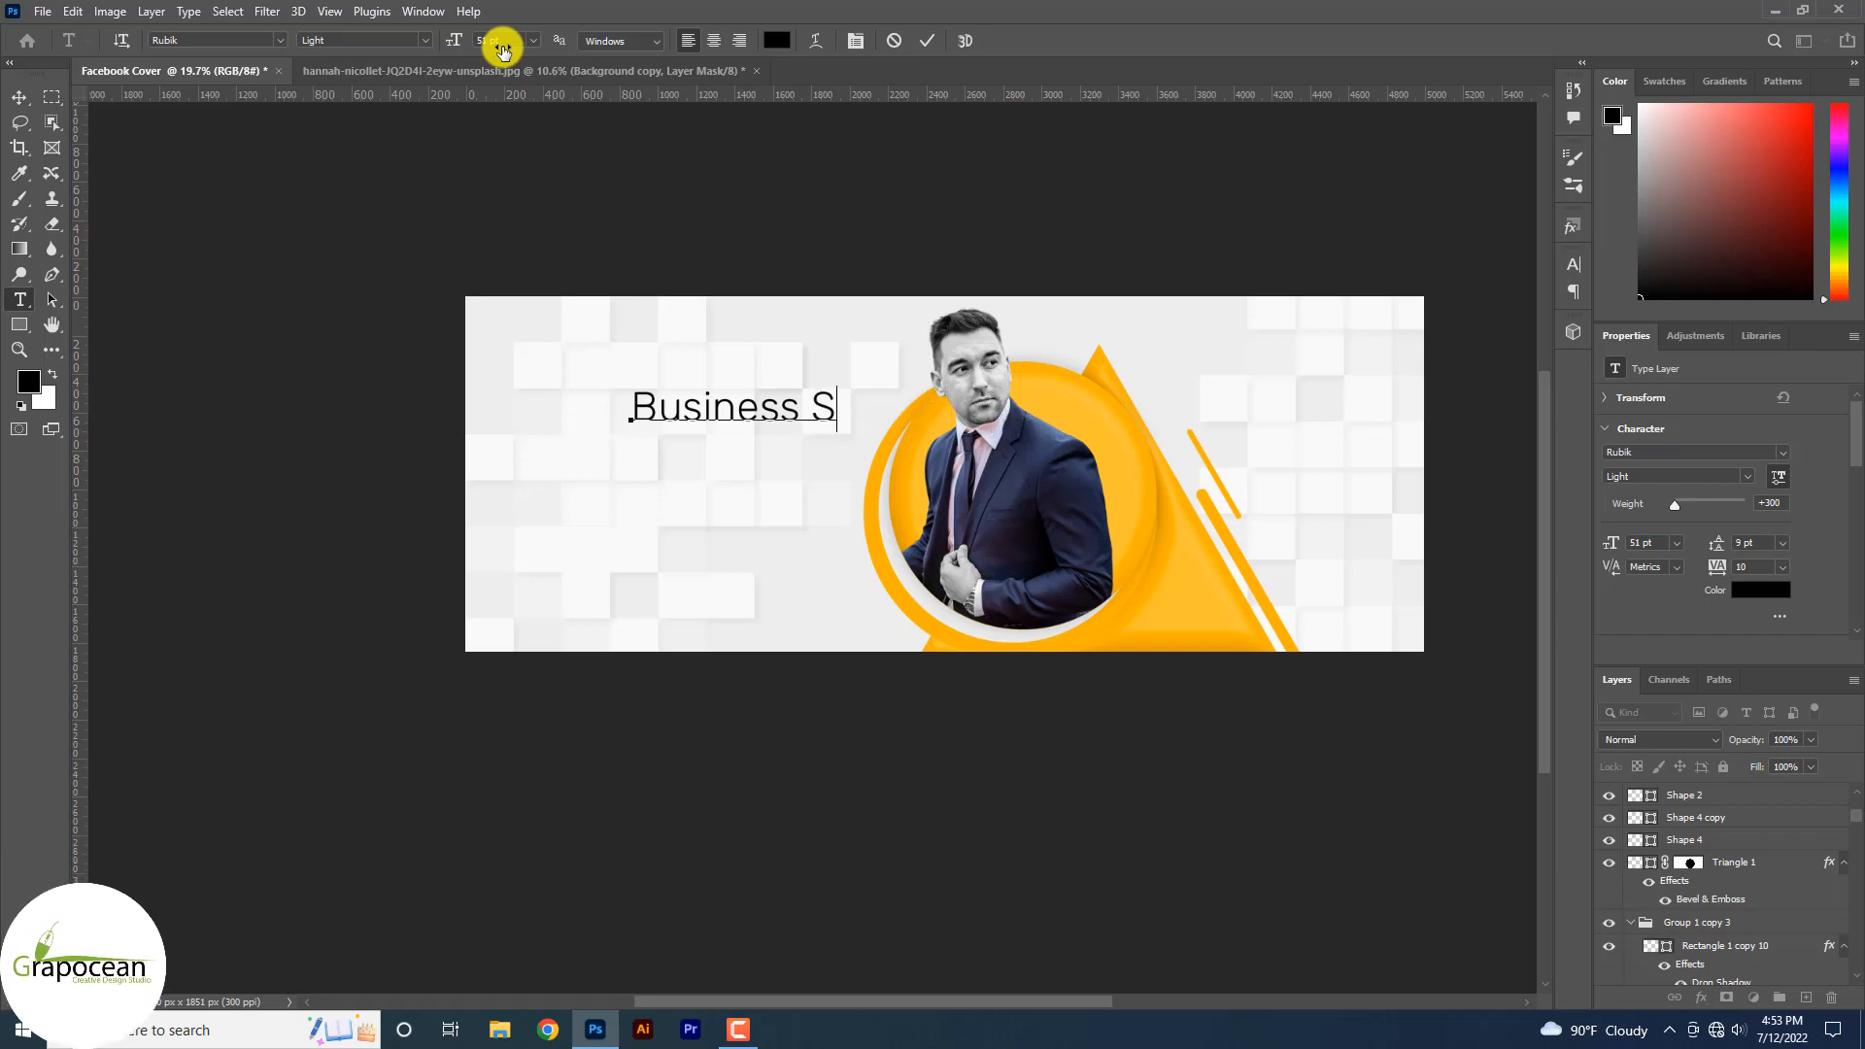
pyautogui.write('Solutions')
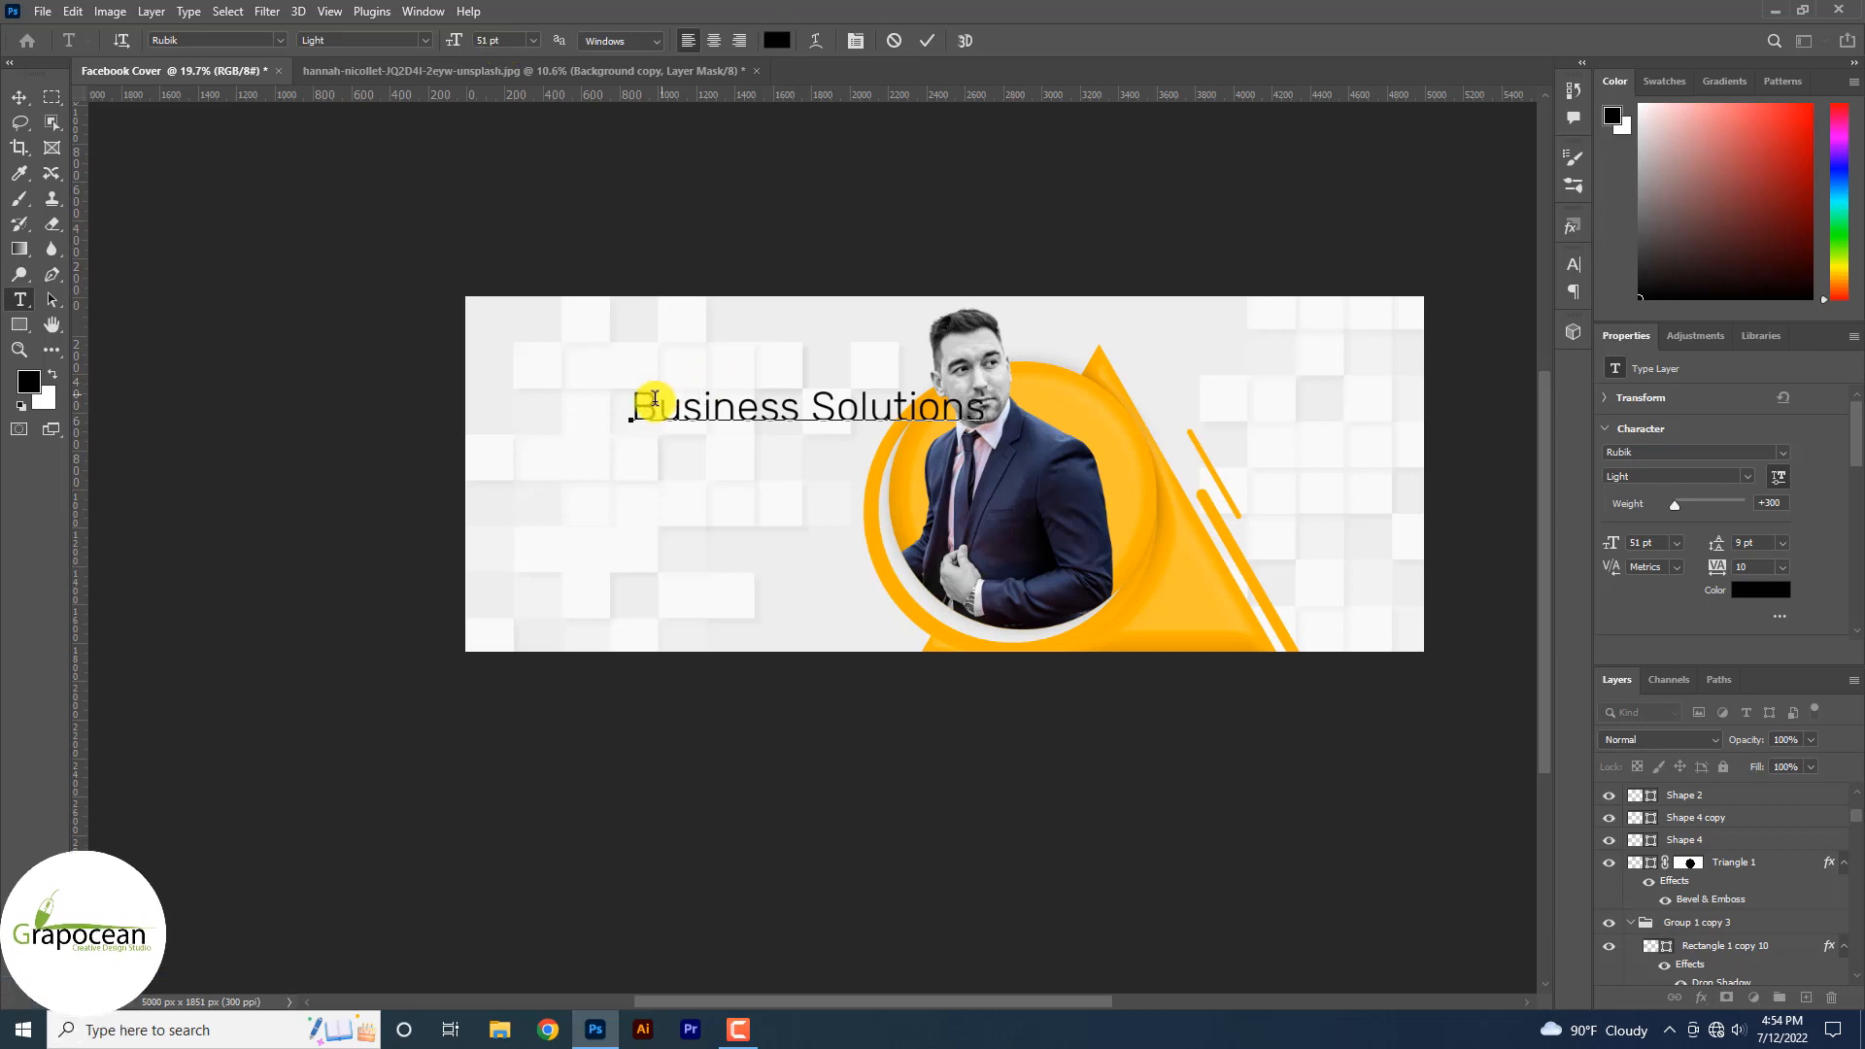
# - Set the "Business Solutions" heading to Rubik Bold and move it left, clear of the businessman
pyautogui.moveTo(633, 410); pyautogui.dragTo(1539, 486)
pyautogui.click(405, 43)
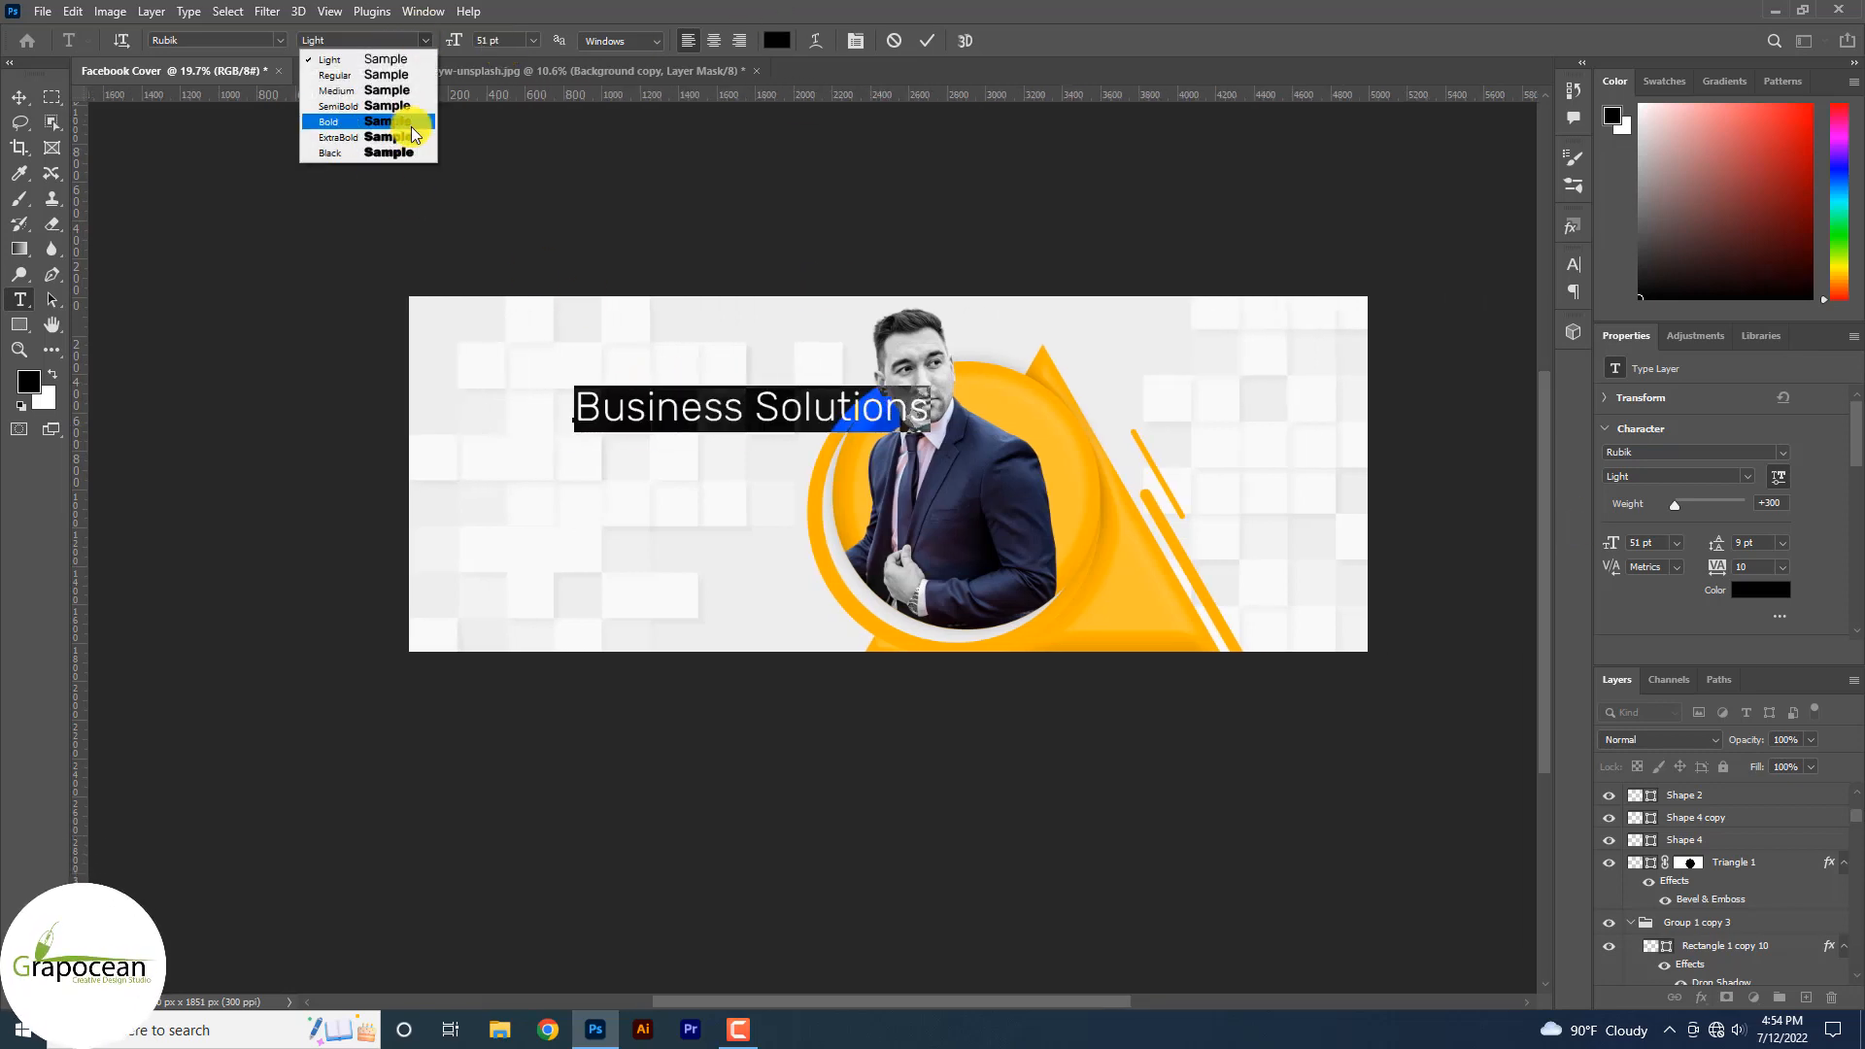
pyautogui.click(415, 135)
pyautogui.click(24, 102)
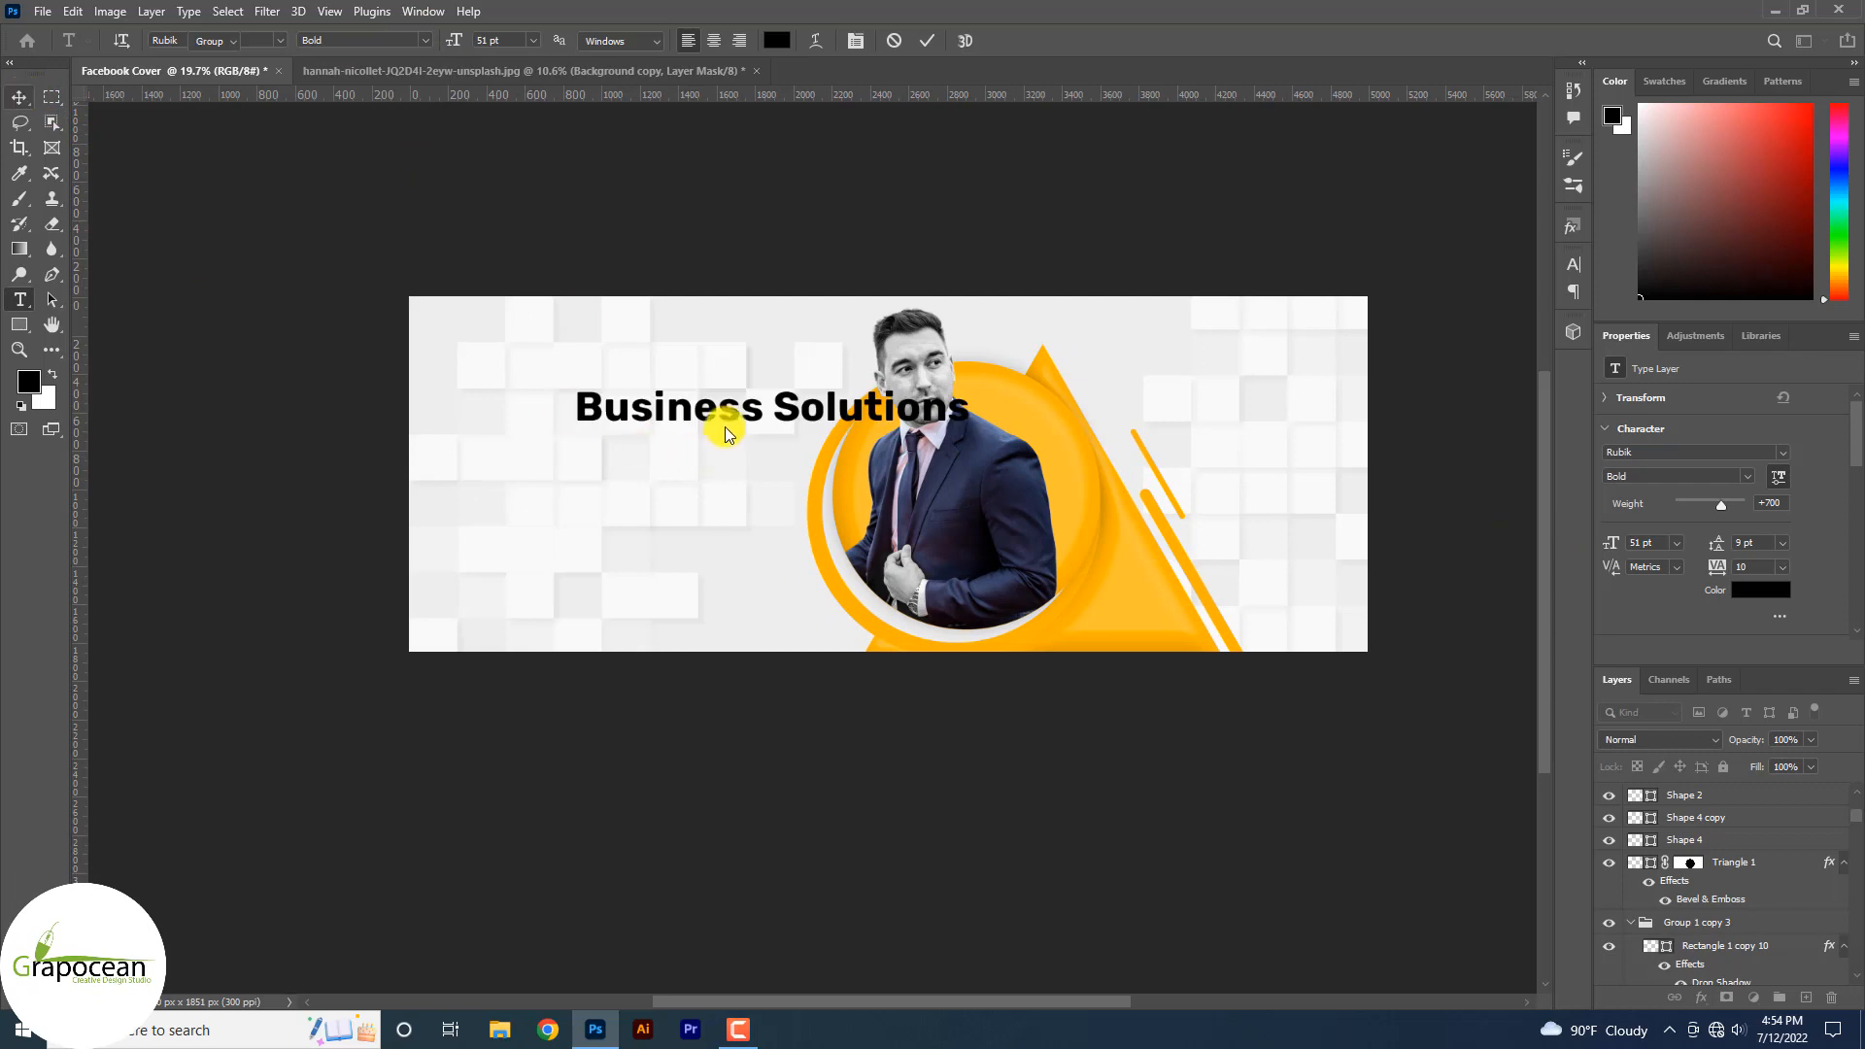
pyautogui.moveTo(725, 433); pyautogui.dragTo(593, 424)
# - Change the "Business Solutions" heading's text color from black to dark gray
pyautogui.click(20, 301)
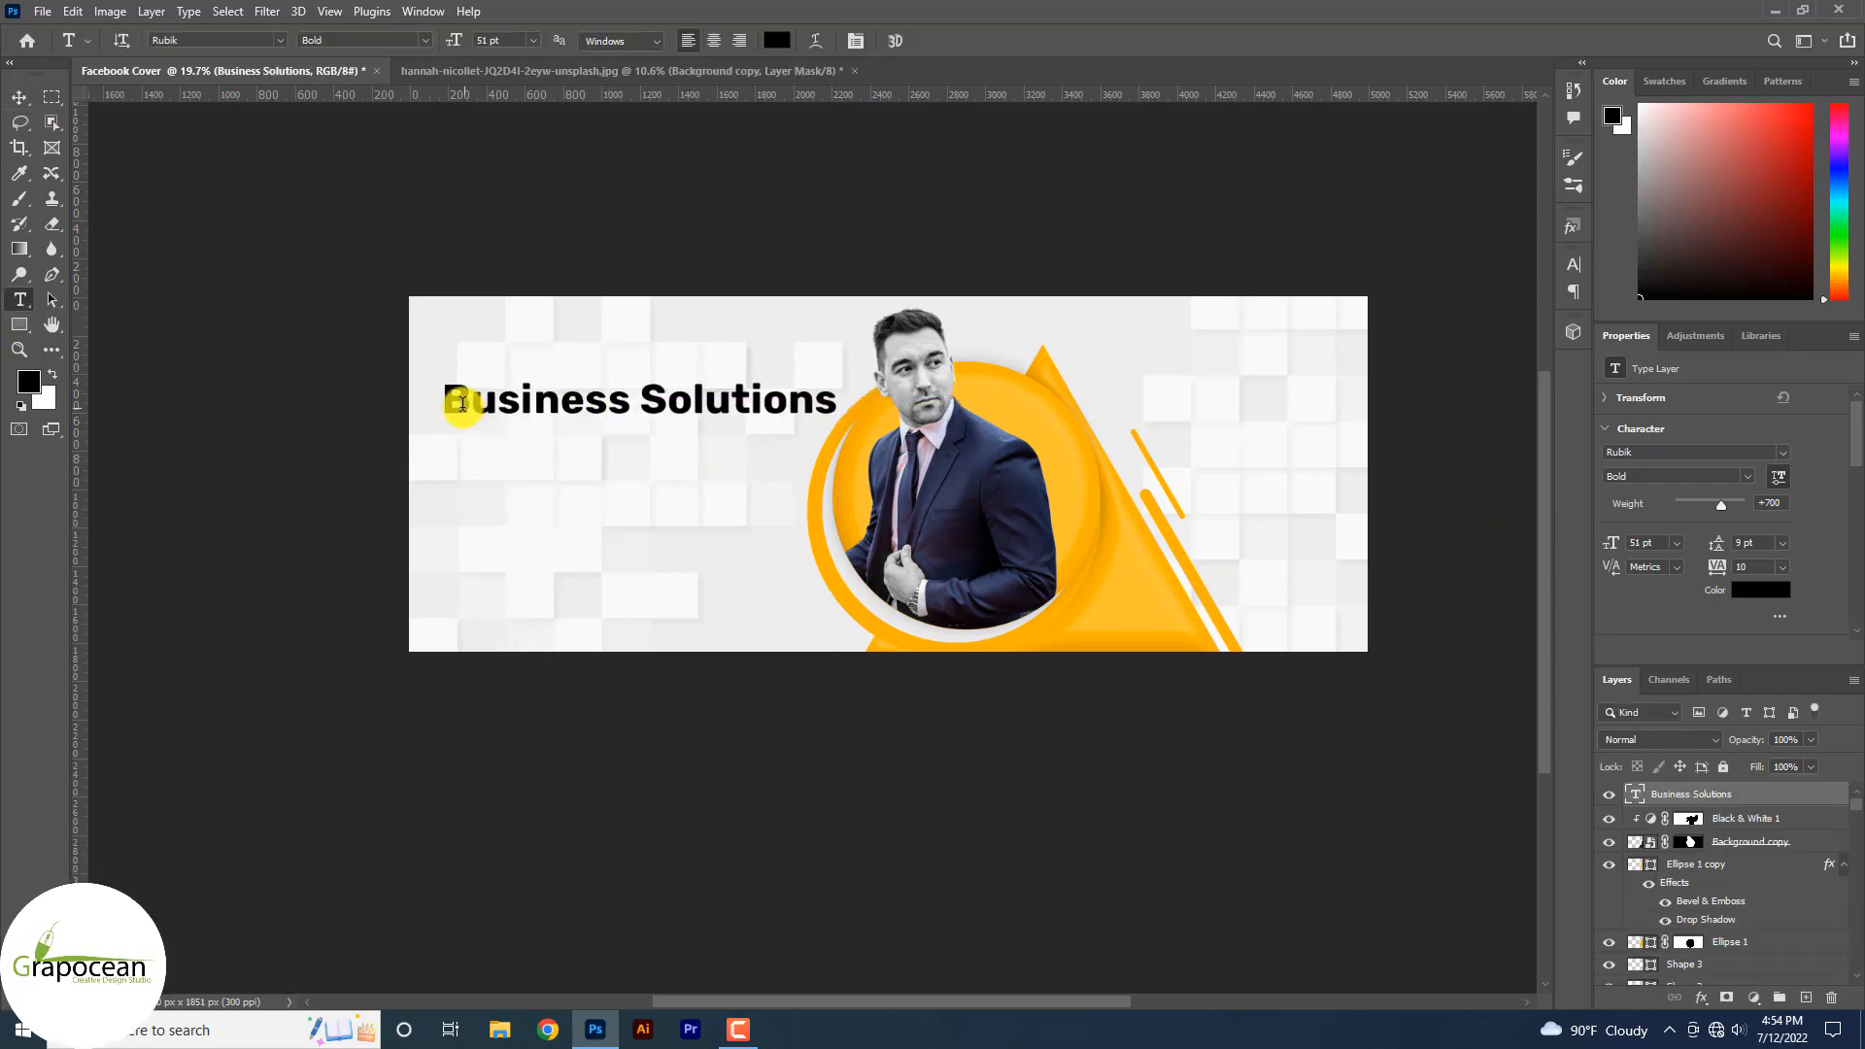
pyautogui.moveTo(447, 399); pyautogui.dragTo(1005, 348)
pyautogui.click(778, 40)
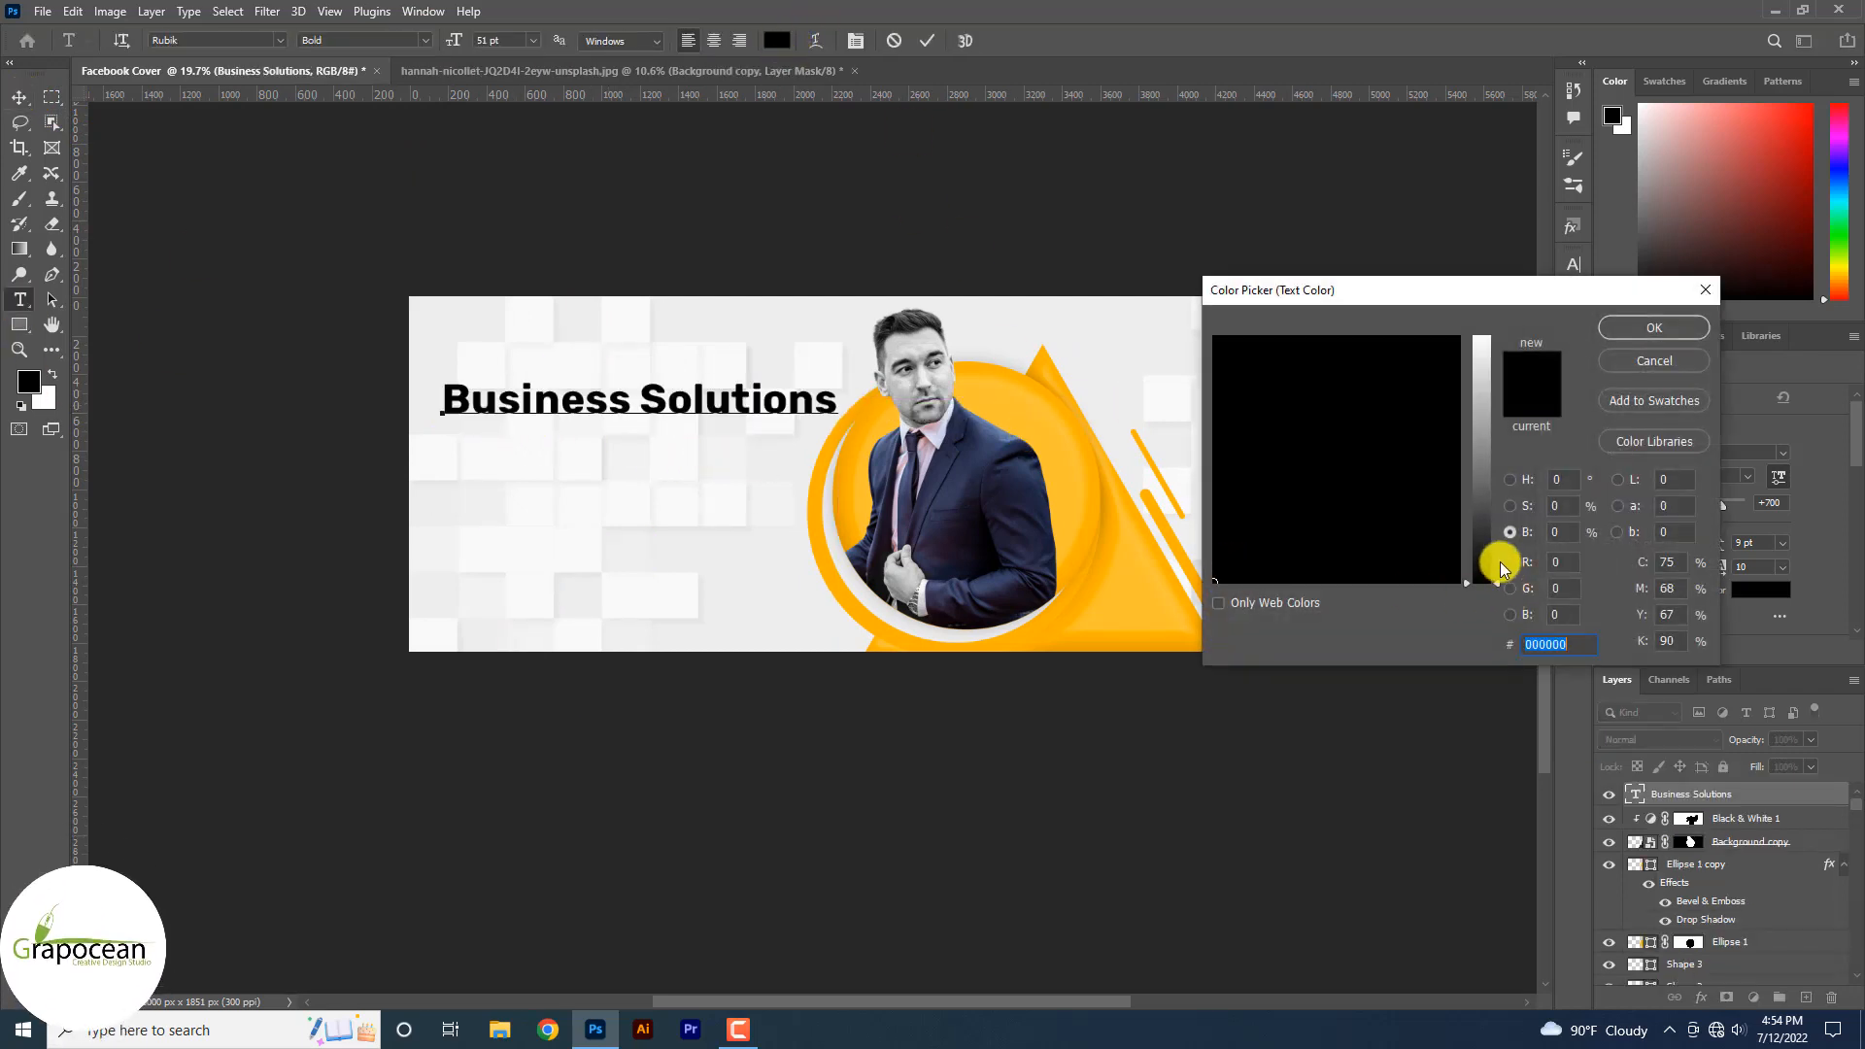
pyautogui.moveTo(1480, 573); pyautogui.dragTo(1476, 506)
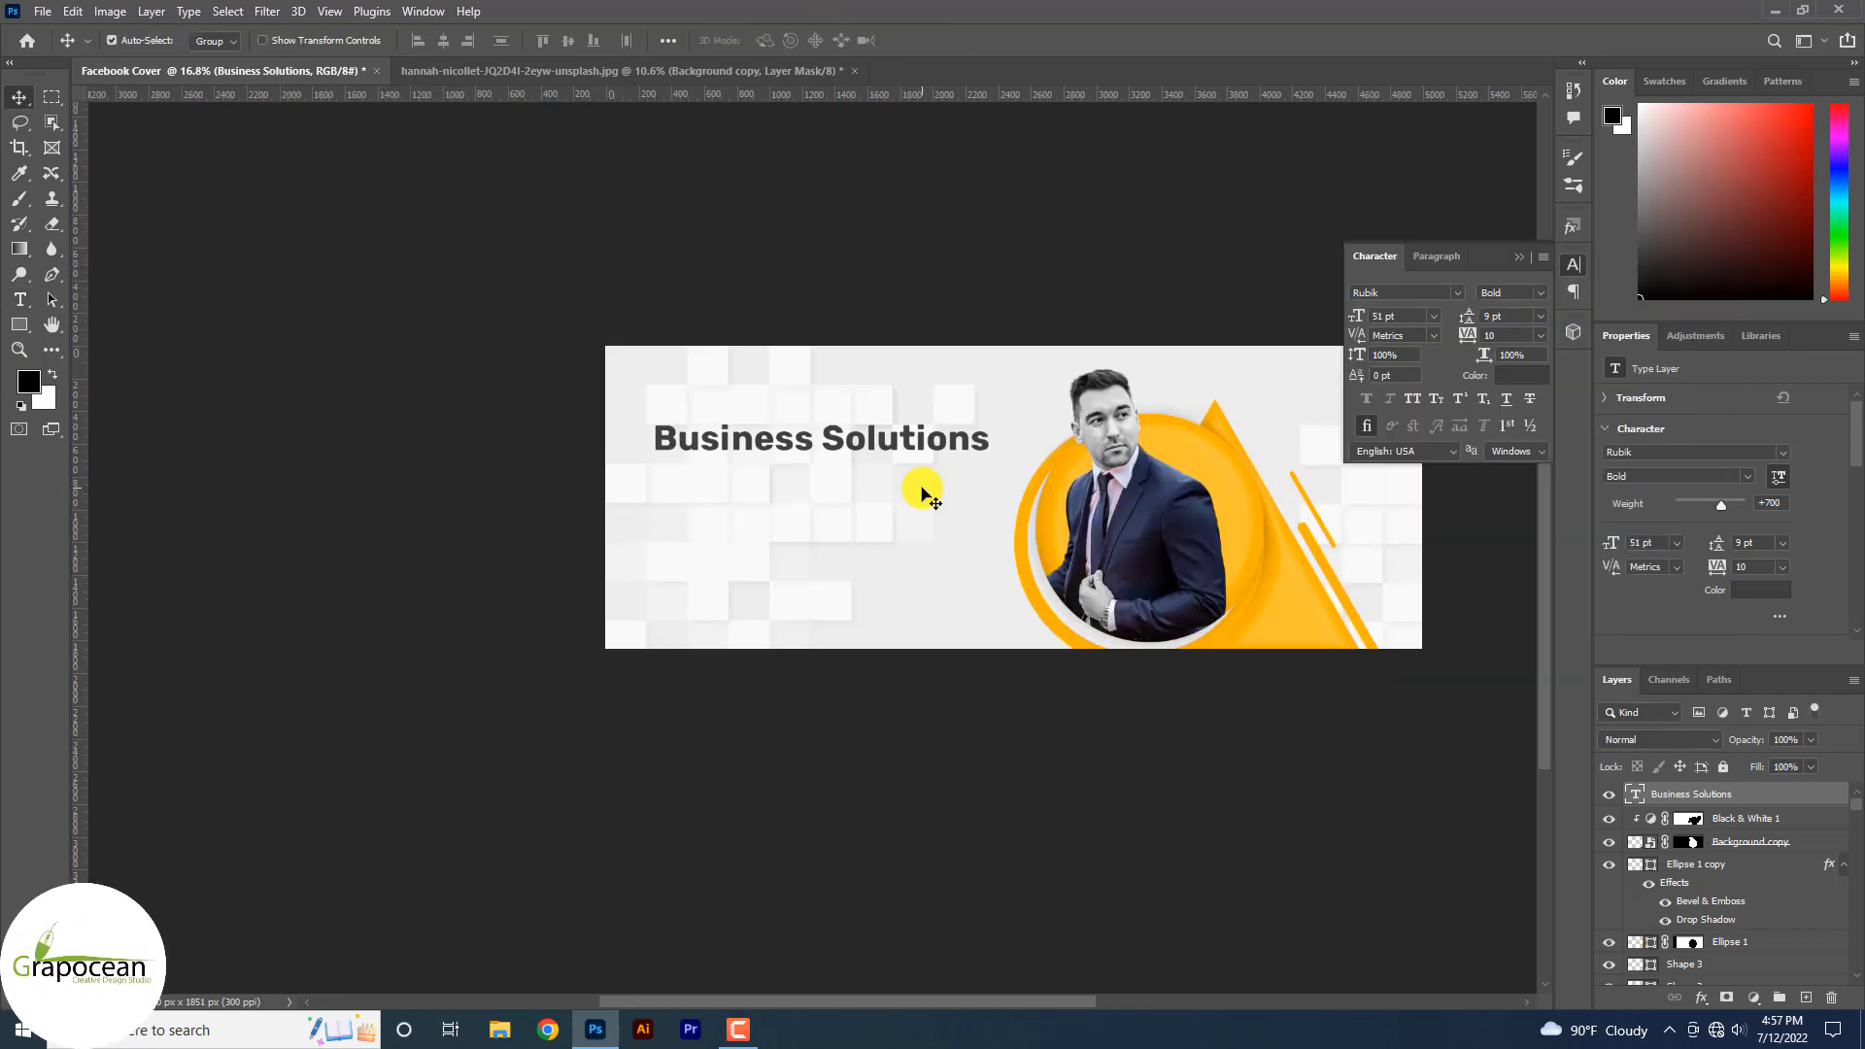
# - Move the "Business Solutions" heading straight down to make room for a text line above it
pyautogui.scroll(3, 820, 516)
pyautogui.click(19, 299)
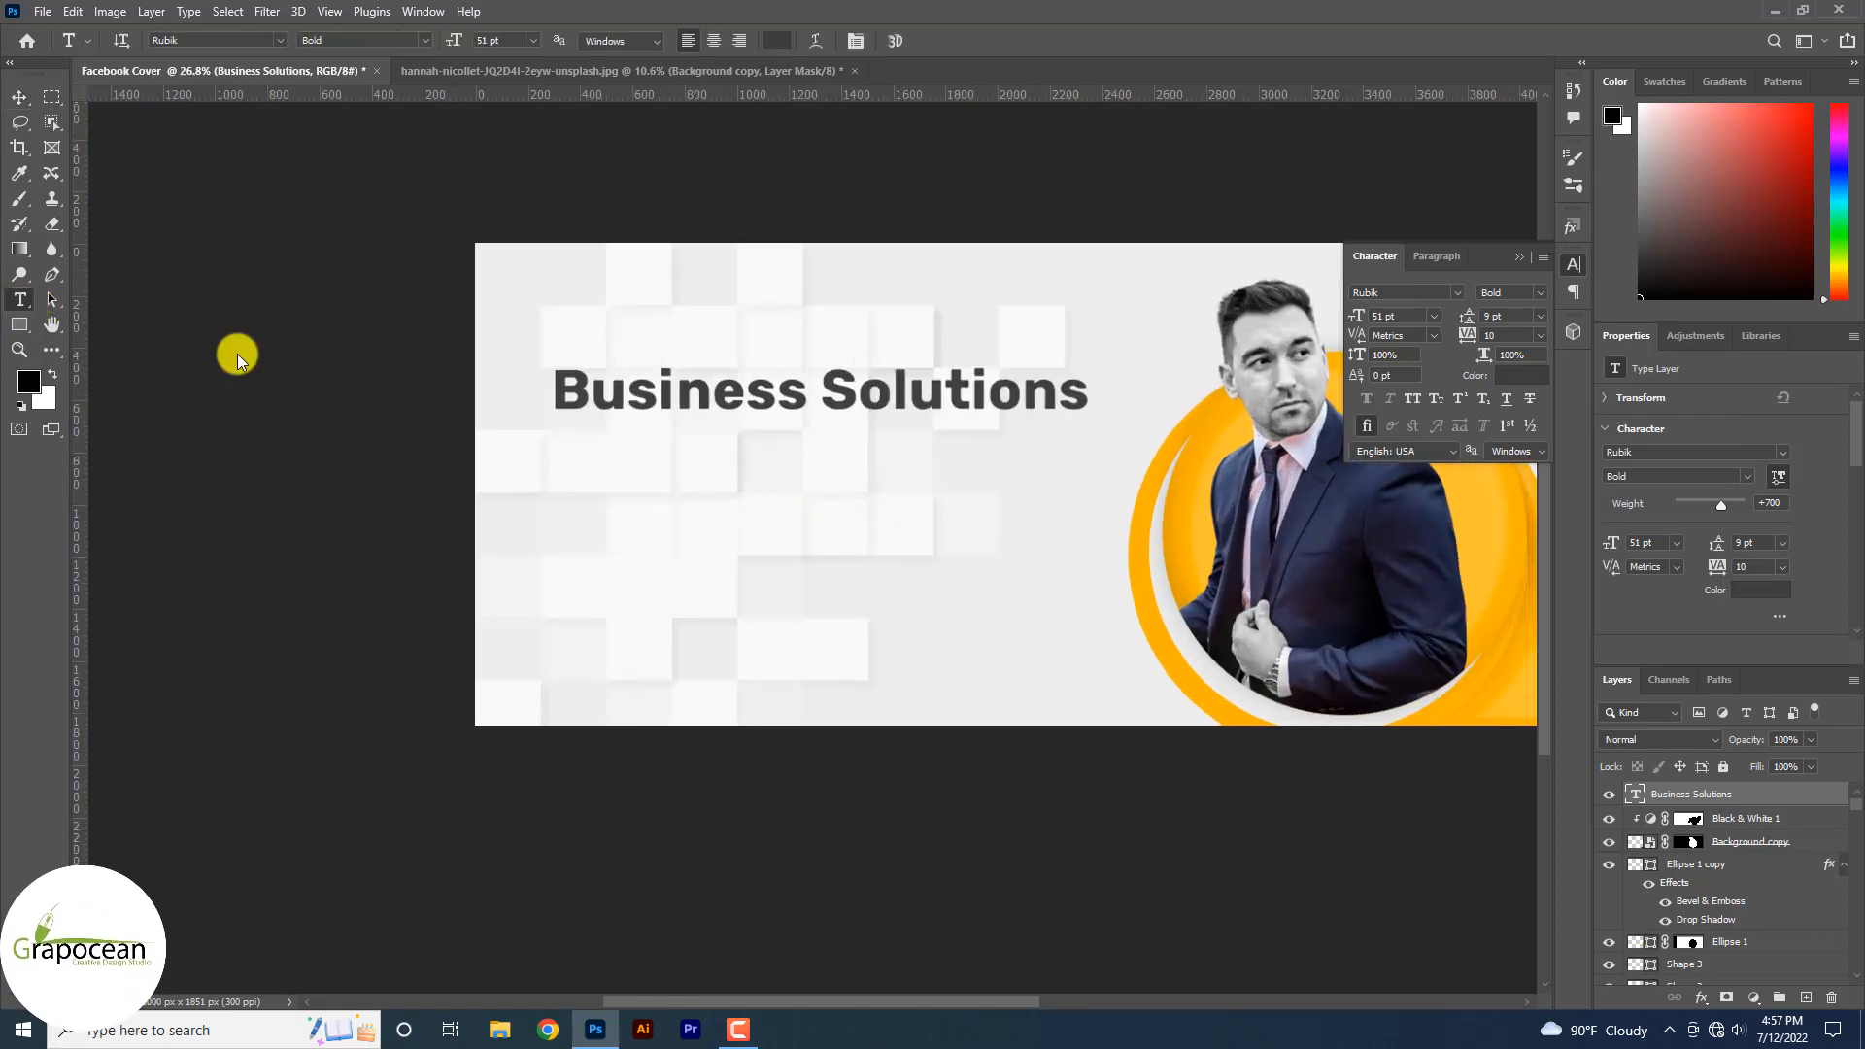
pyautogui.moveTo(1058, 389); pyautogui.dragTo(1277, 431)
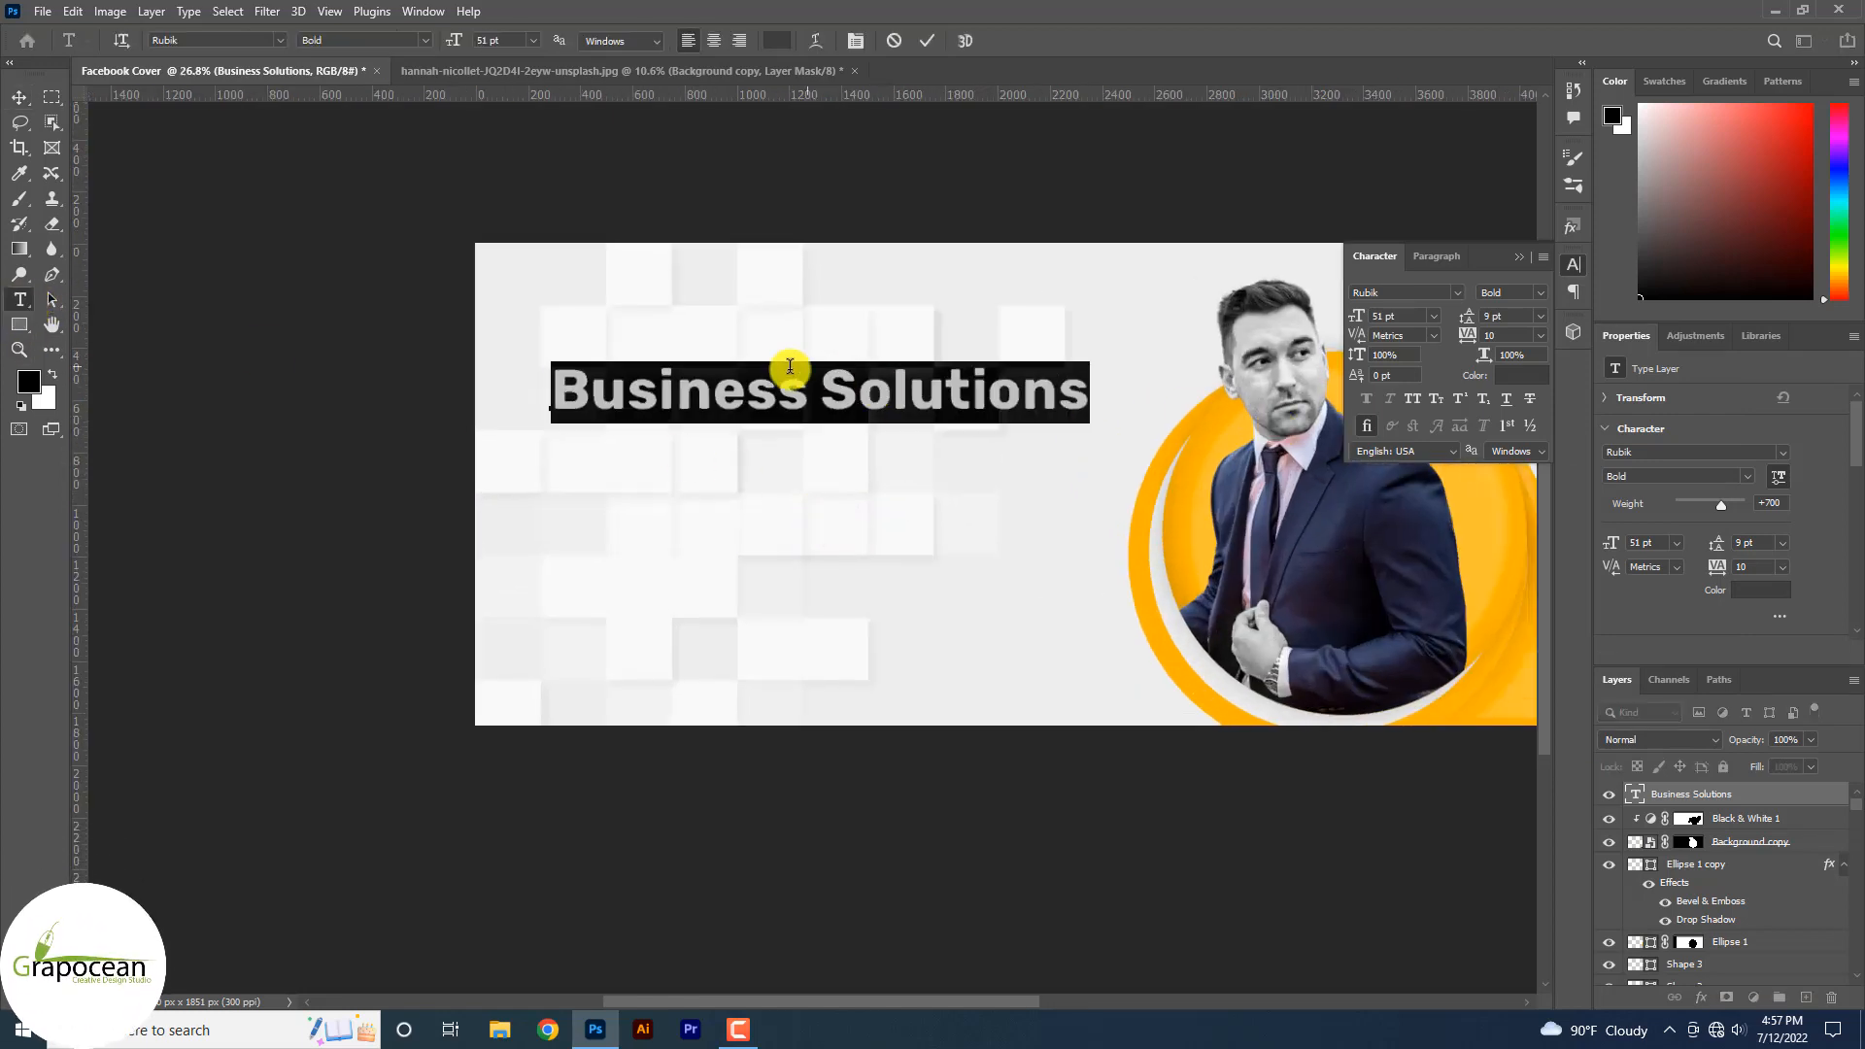
pyautogui.click(20, 97)
pyautogui.moveTo(837, 382); pyautogui.dragTo(845, 483)
# - Add a separate text line reading "find your perfect" above the "Business Solutions" heading
pyautogui.click(19, 299)
pyautogui.click(632, 396)
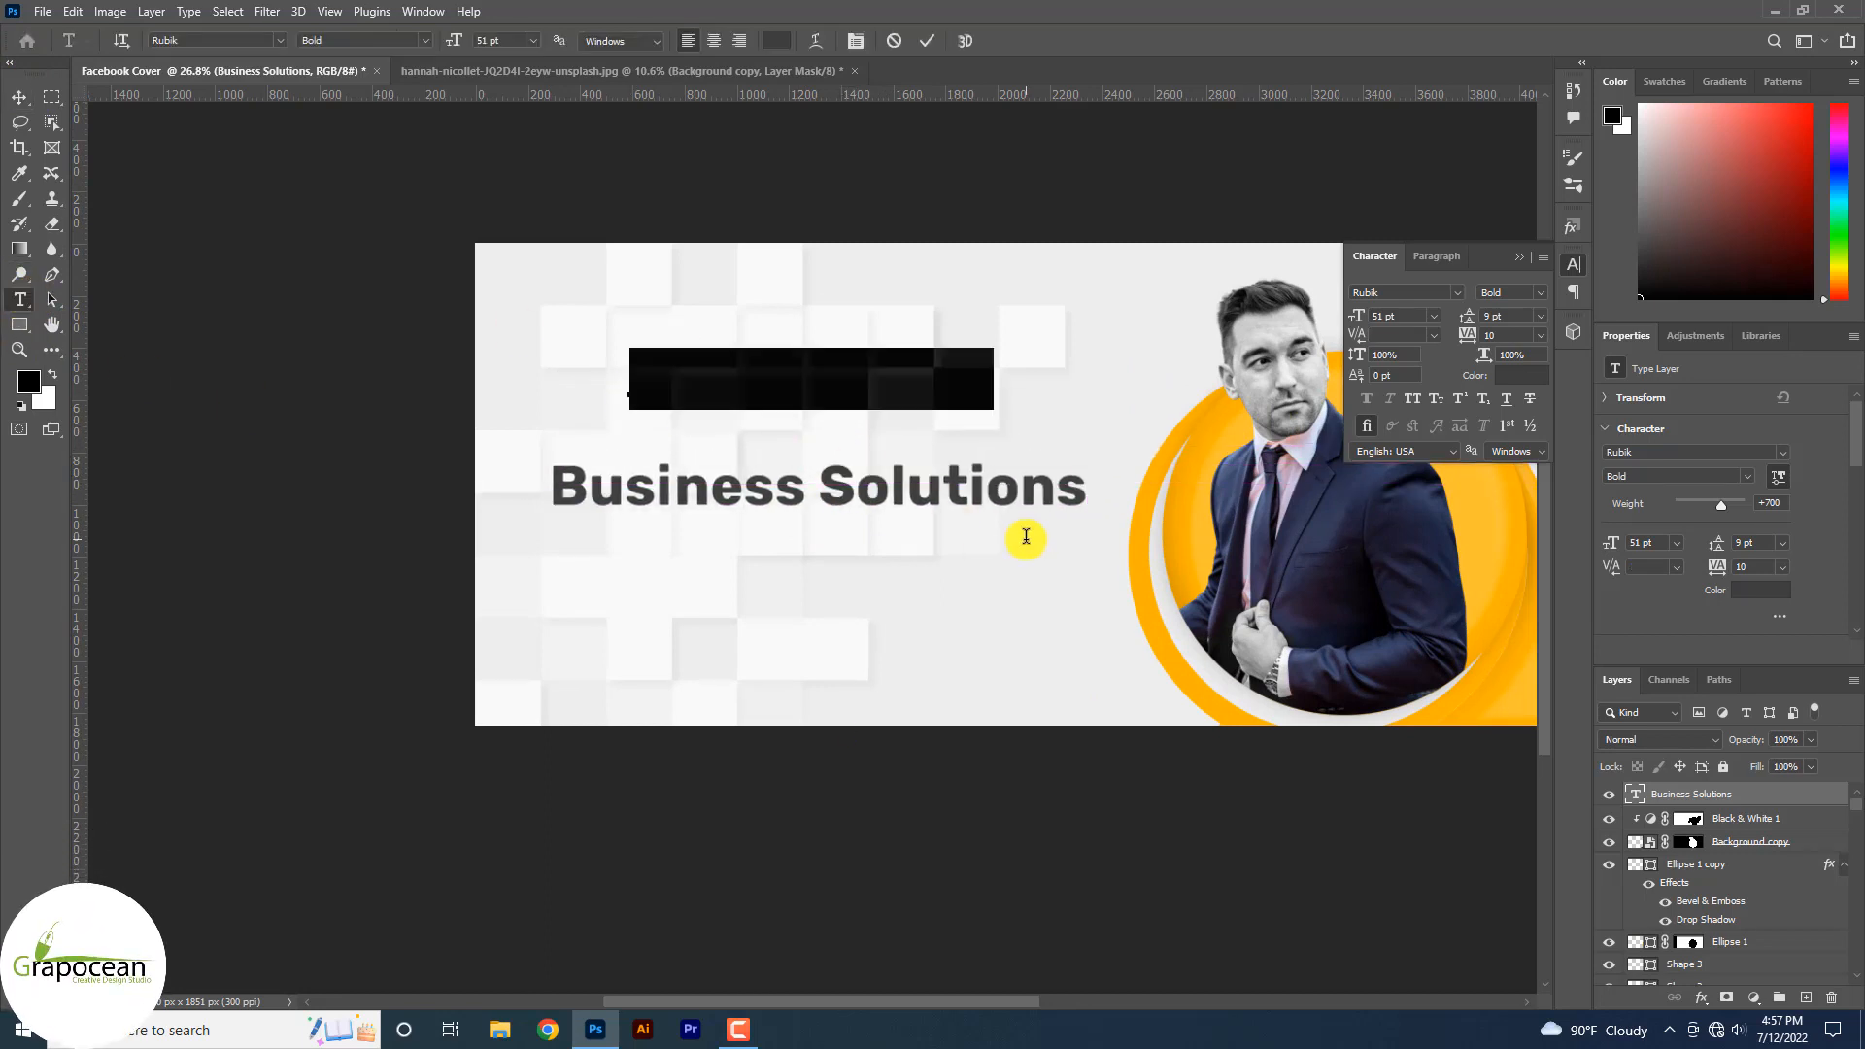
pyautogui.write('find ')
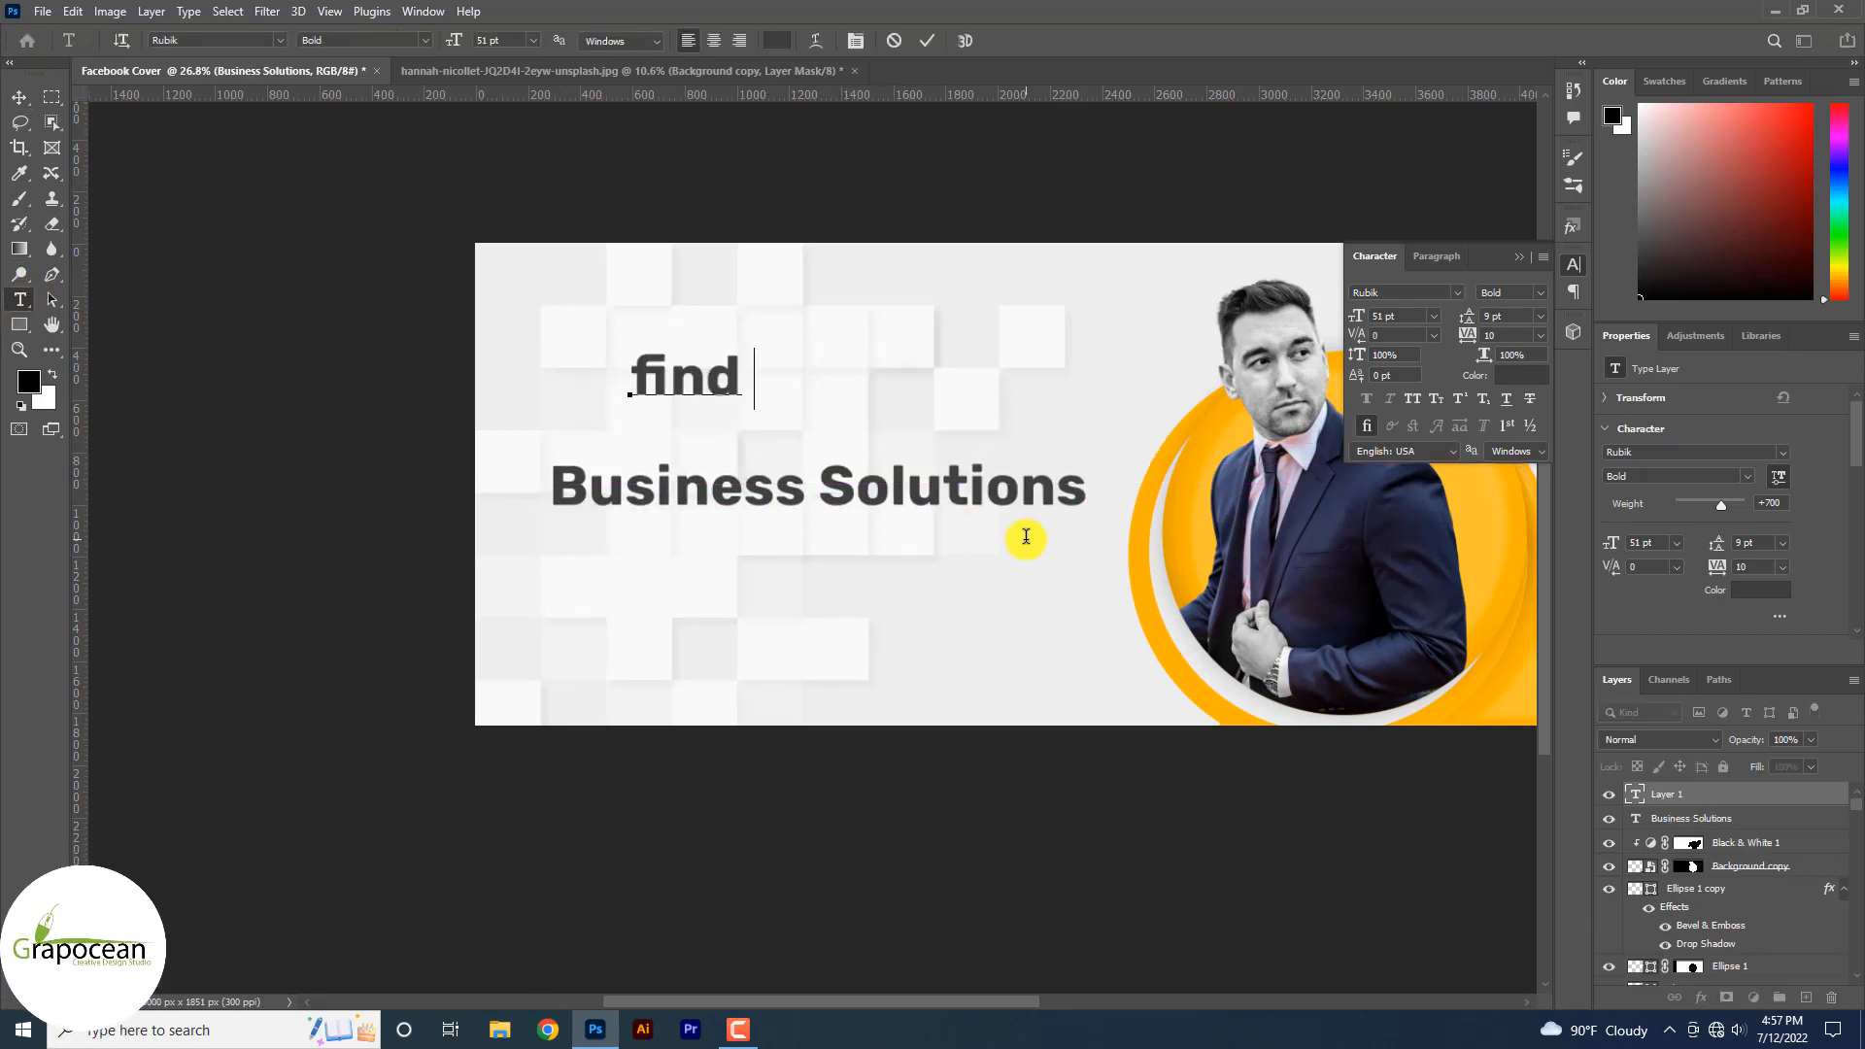
pyautogui.write('your perfect ')
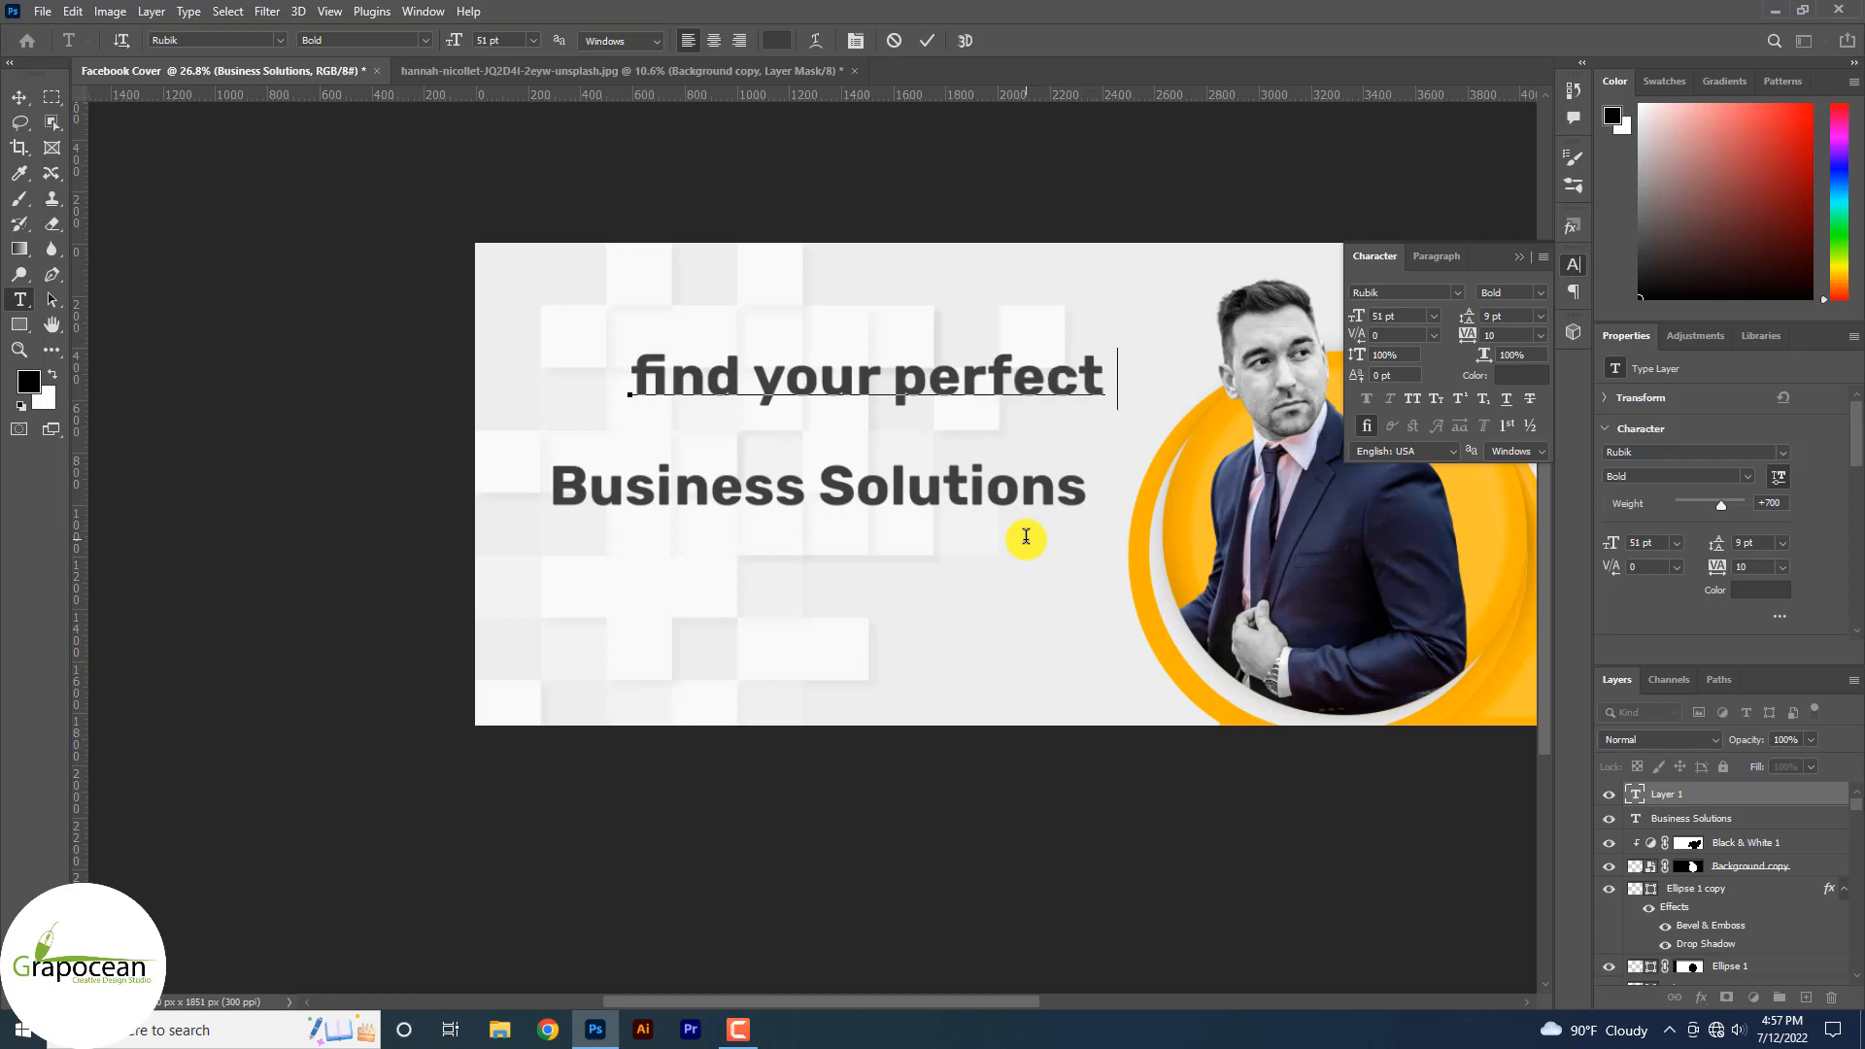
pyautogui.write('business')
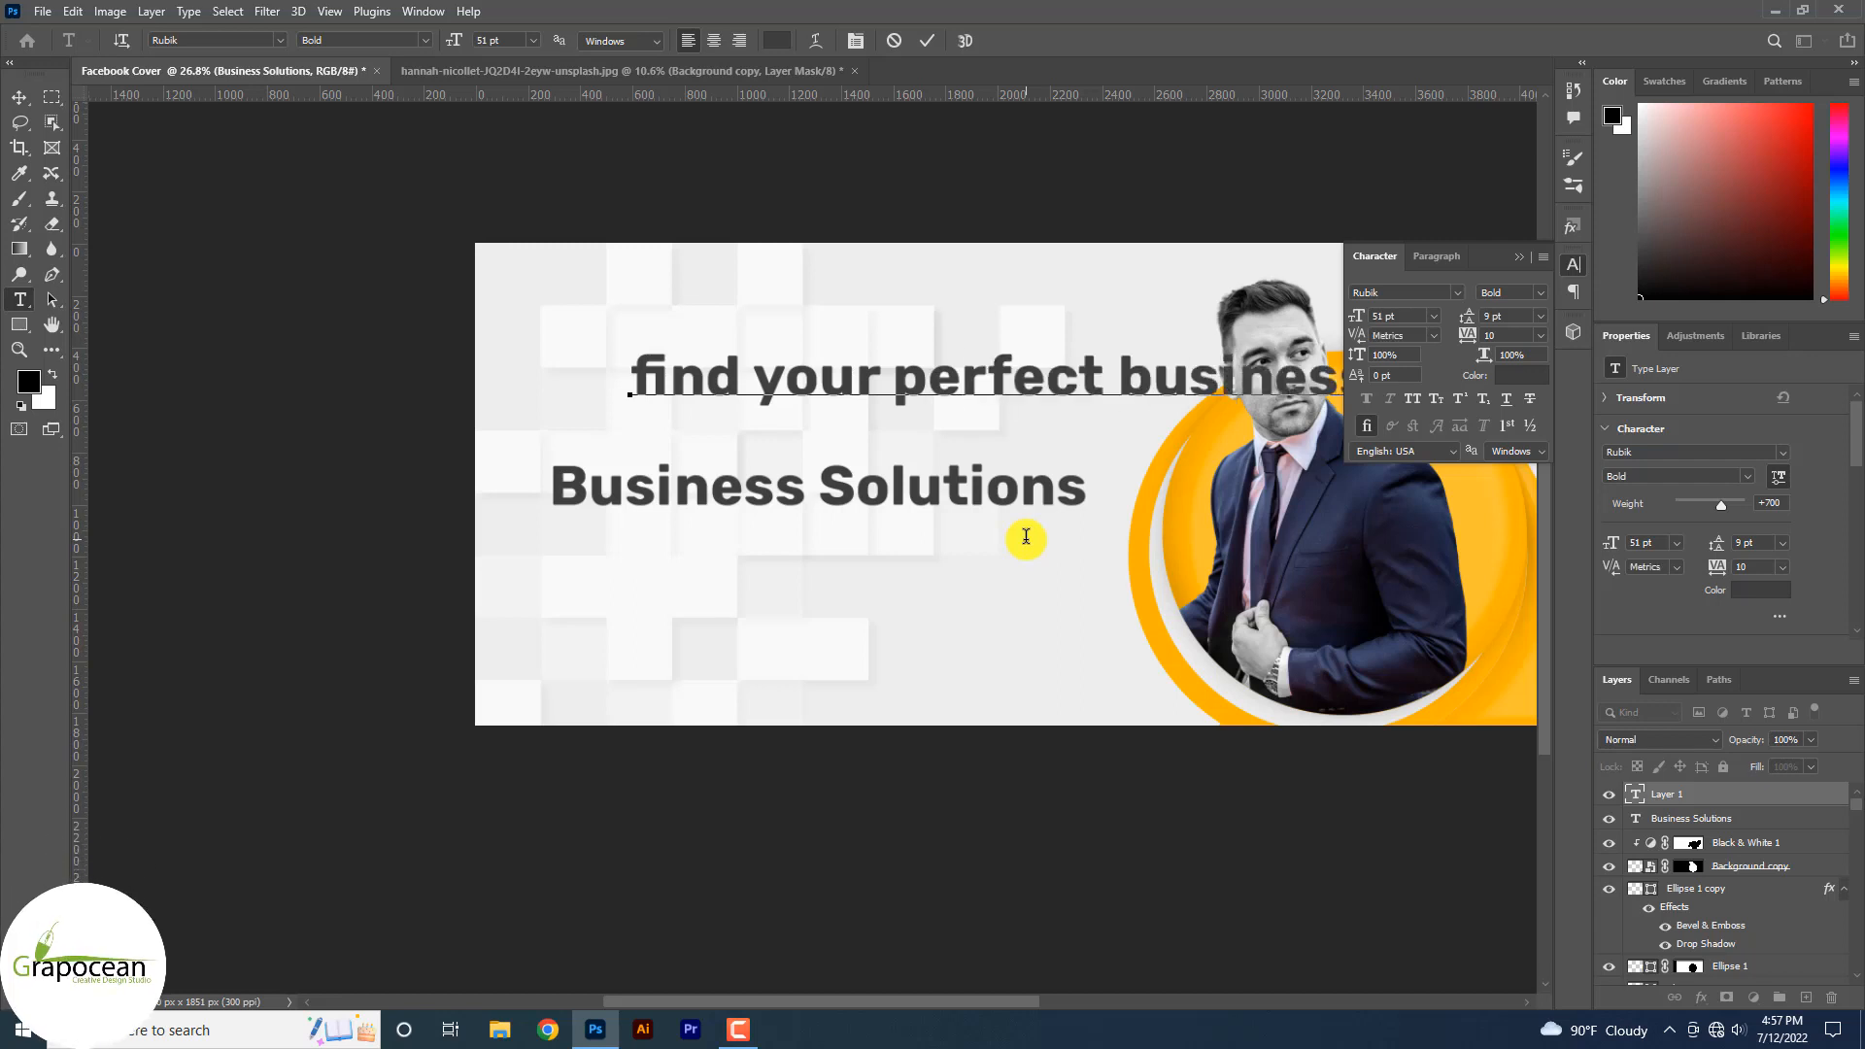
pyautogui.press('BackSpace')
pyautogui.press('BackSpace')
pyautogui.press('BackSpace')
pyautogui.press('BackSpace')
pyautogui.press('BackSpace')
pyautogui.press('BackSpace')
pyautogui.press('BackSpace')
pyautogui.press('BackSpace')
pyautogui.press('BackSpace')
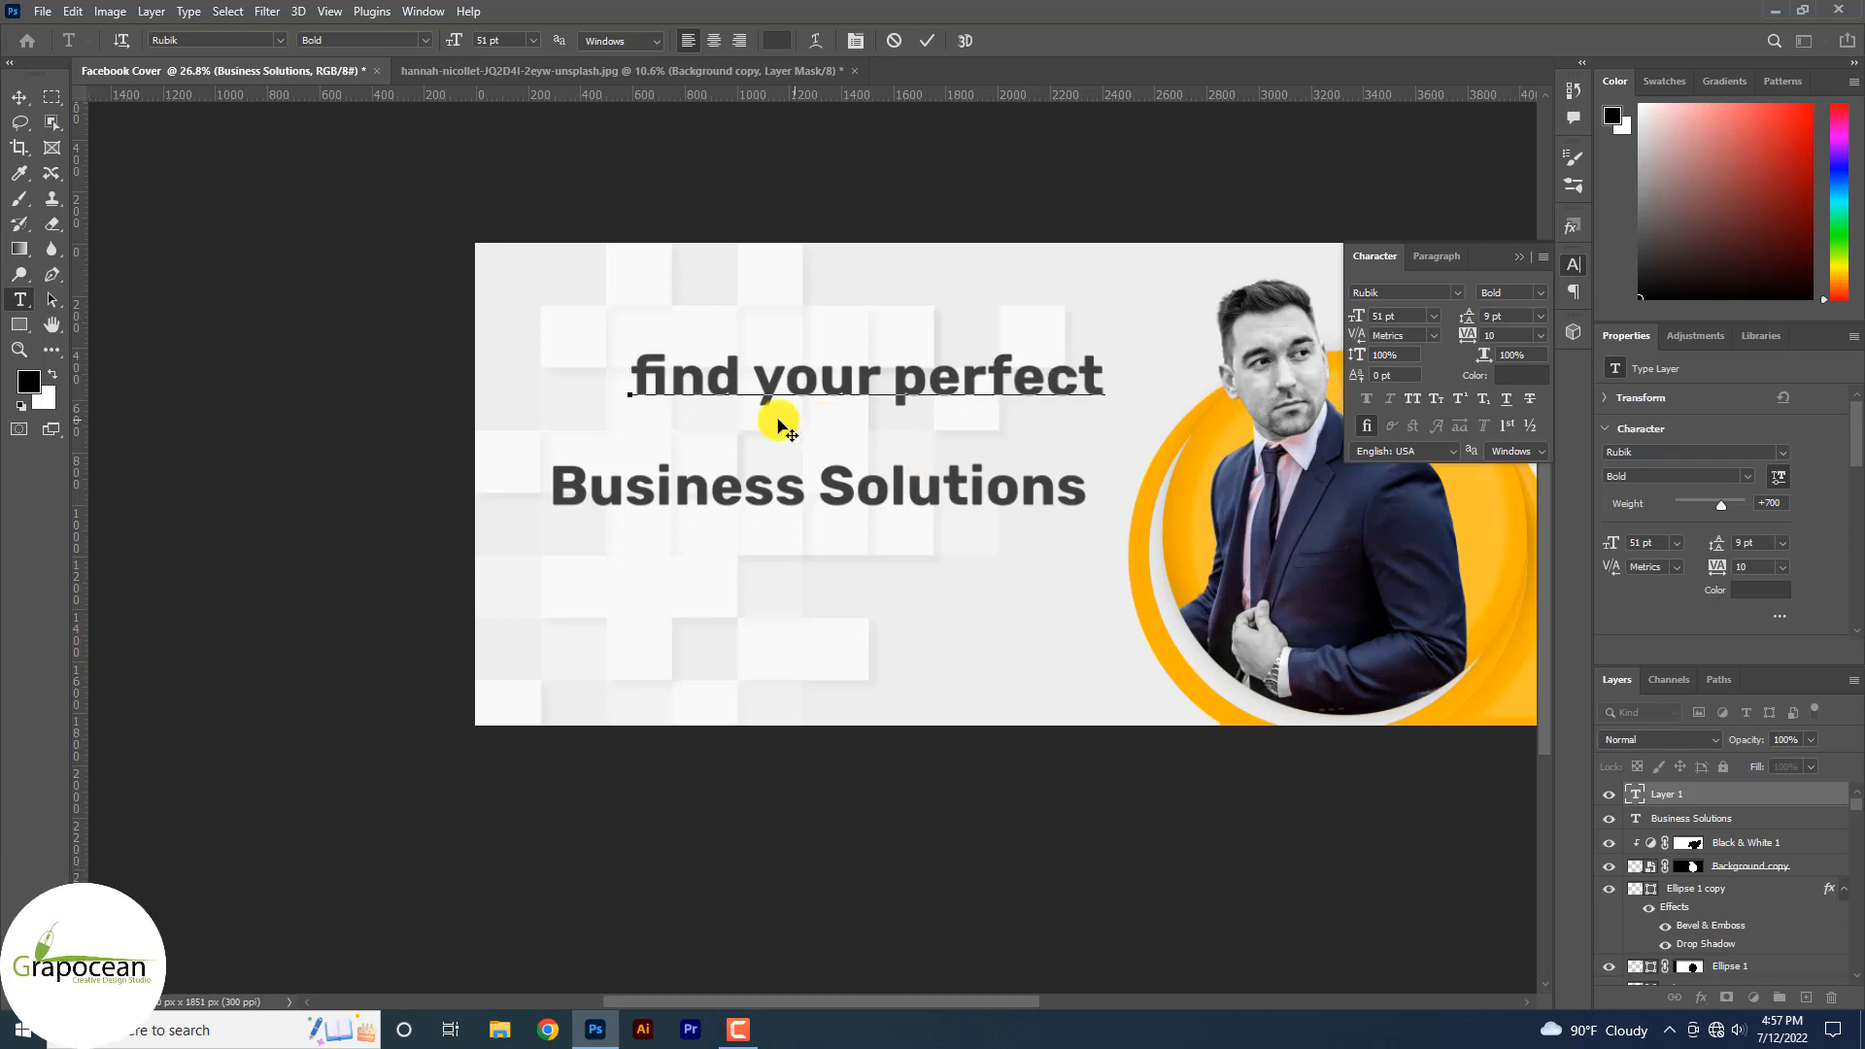
# - Set the font style of the "find your perfect" line to Rubik Light
pyautogui.hotkey('ctrl', 'a')
pyautogui.click(424, 40)
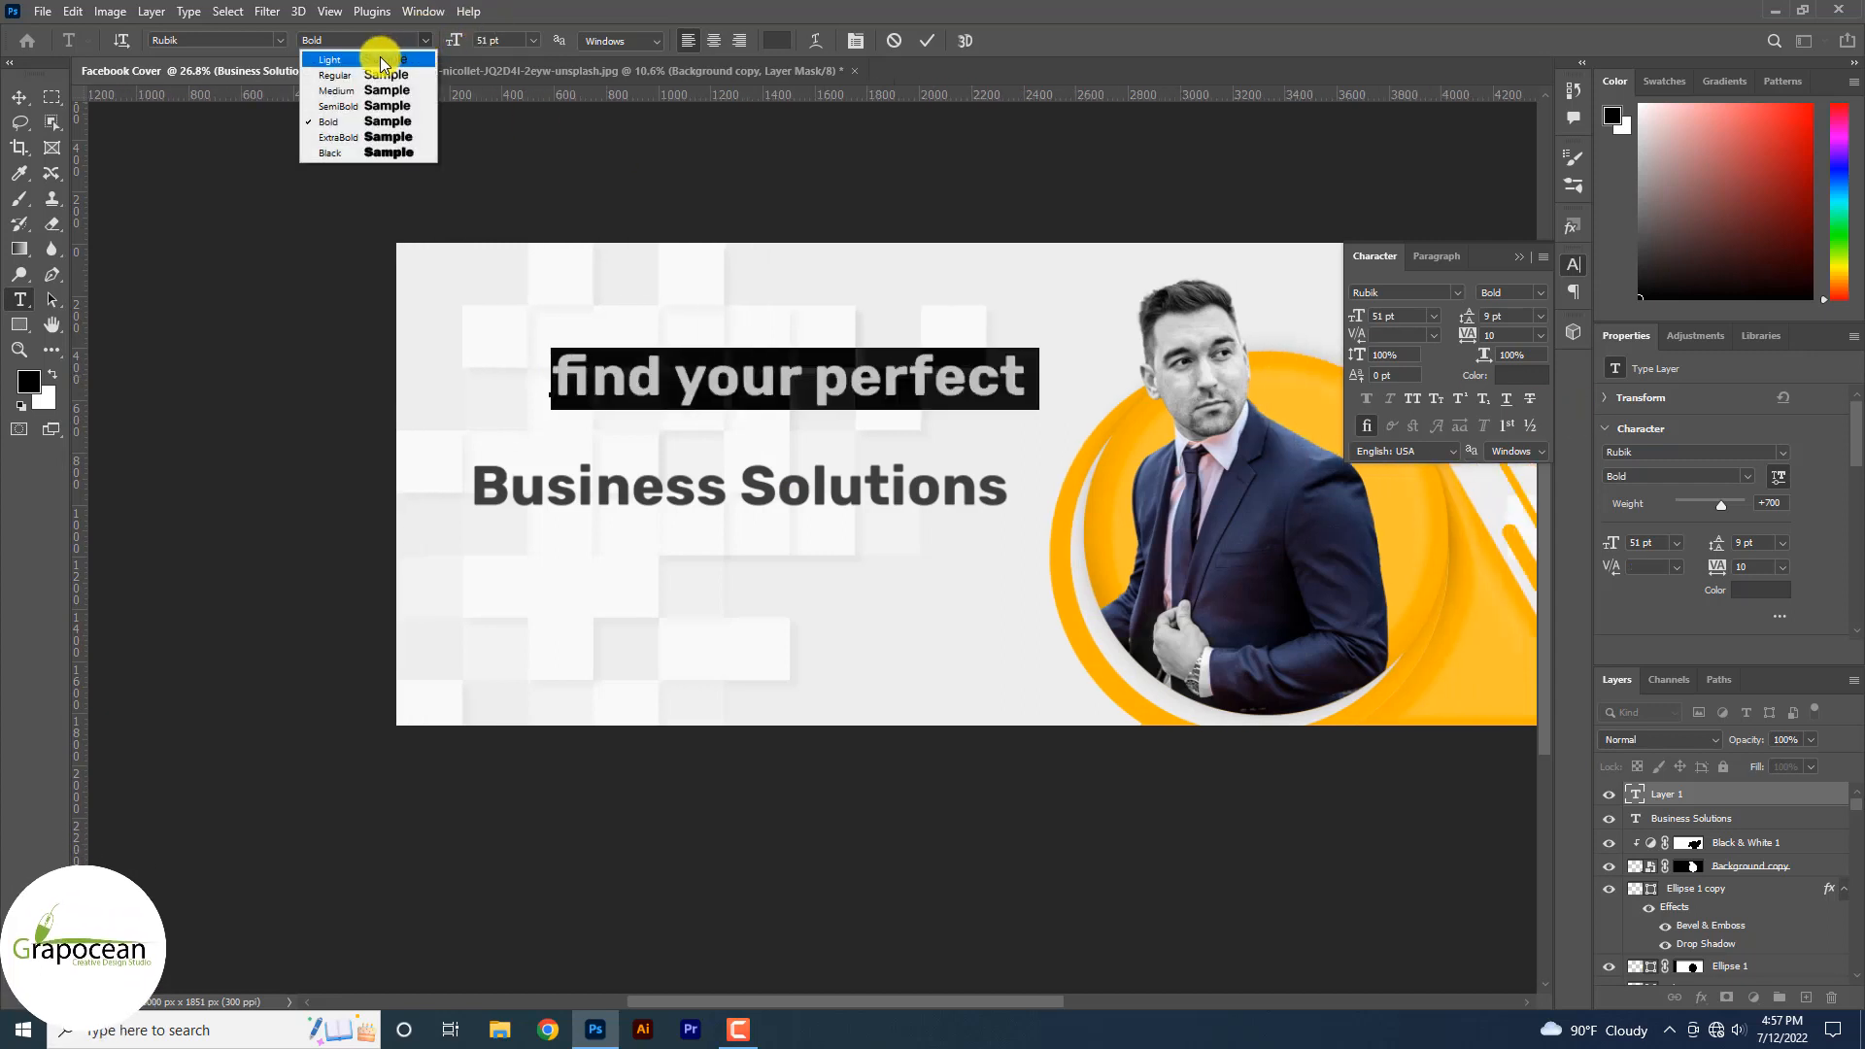
pyautogui.click(376, 76)
pyautogui.click(394, 39)
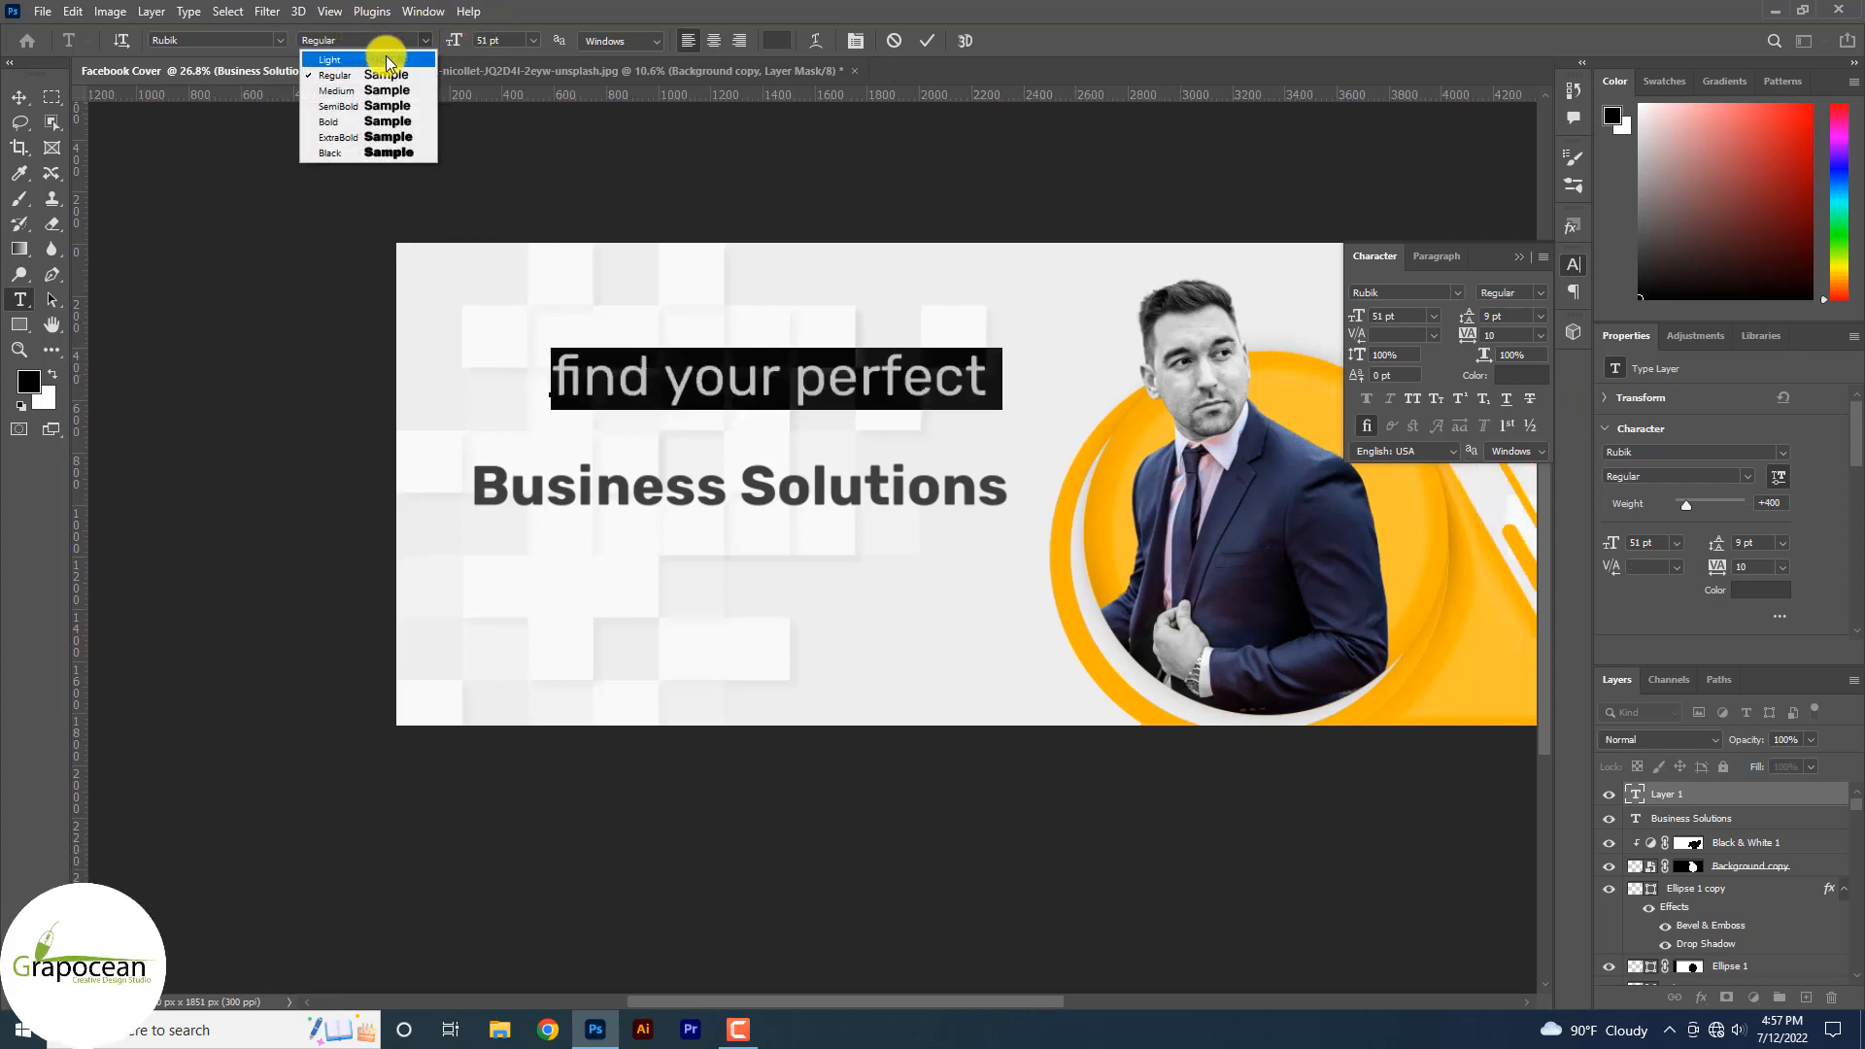
pyautogui.click(379, 58)
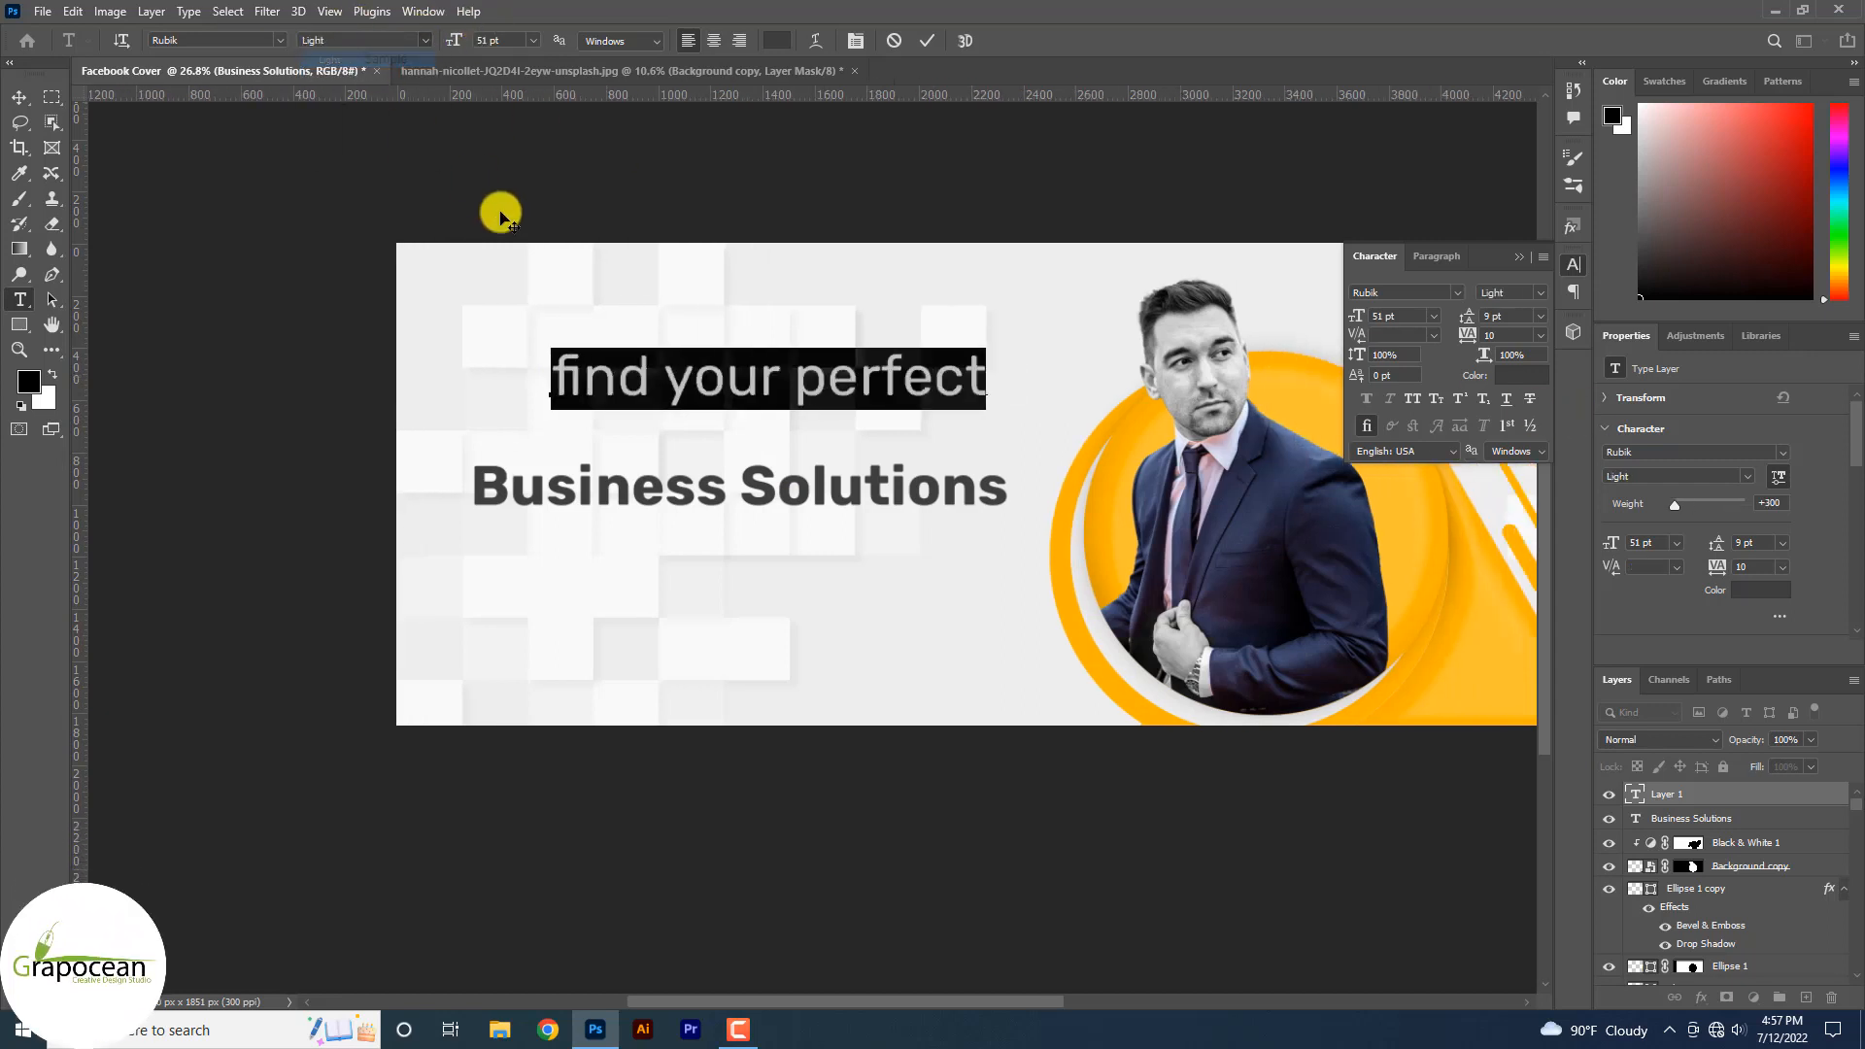
# - Set the size of the "find your perfect" text to 30 pt
pyautogui.click(532, 40)
pyautogui.click(513, 157)
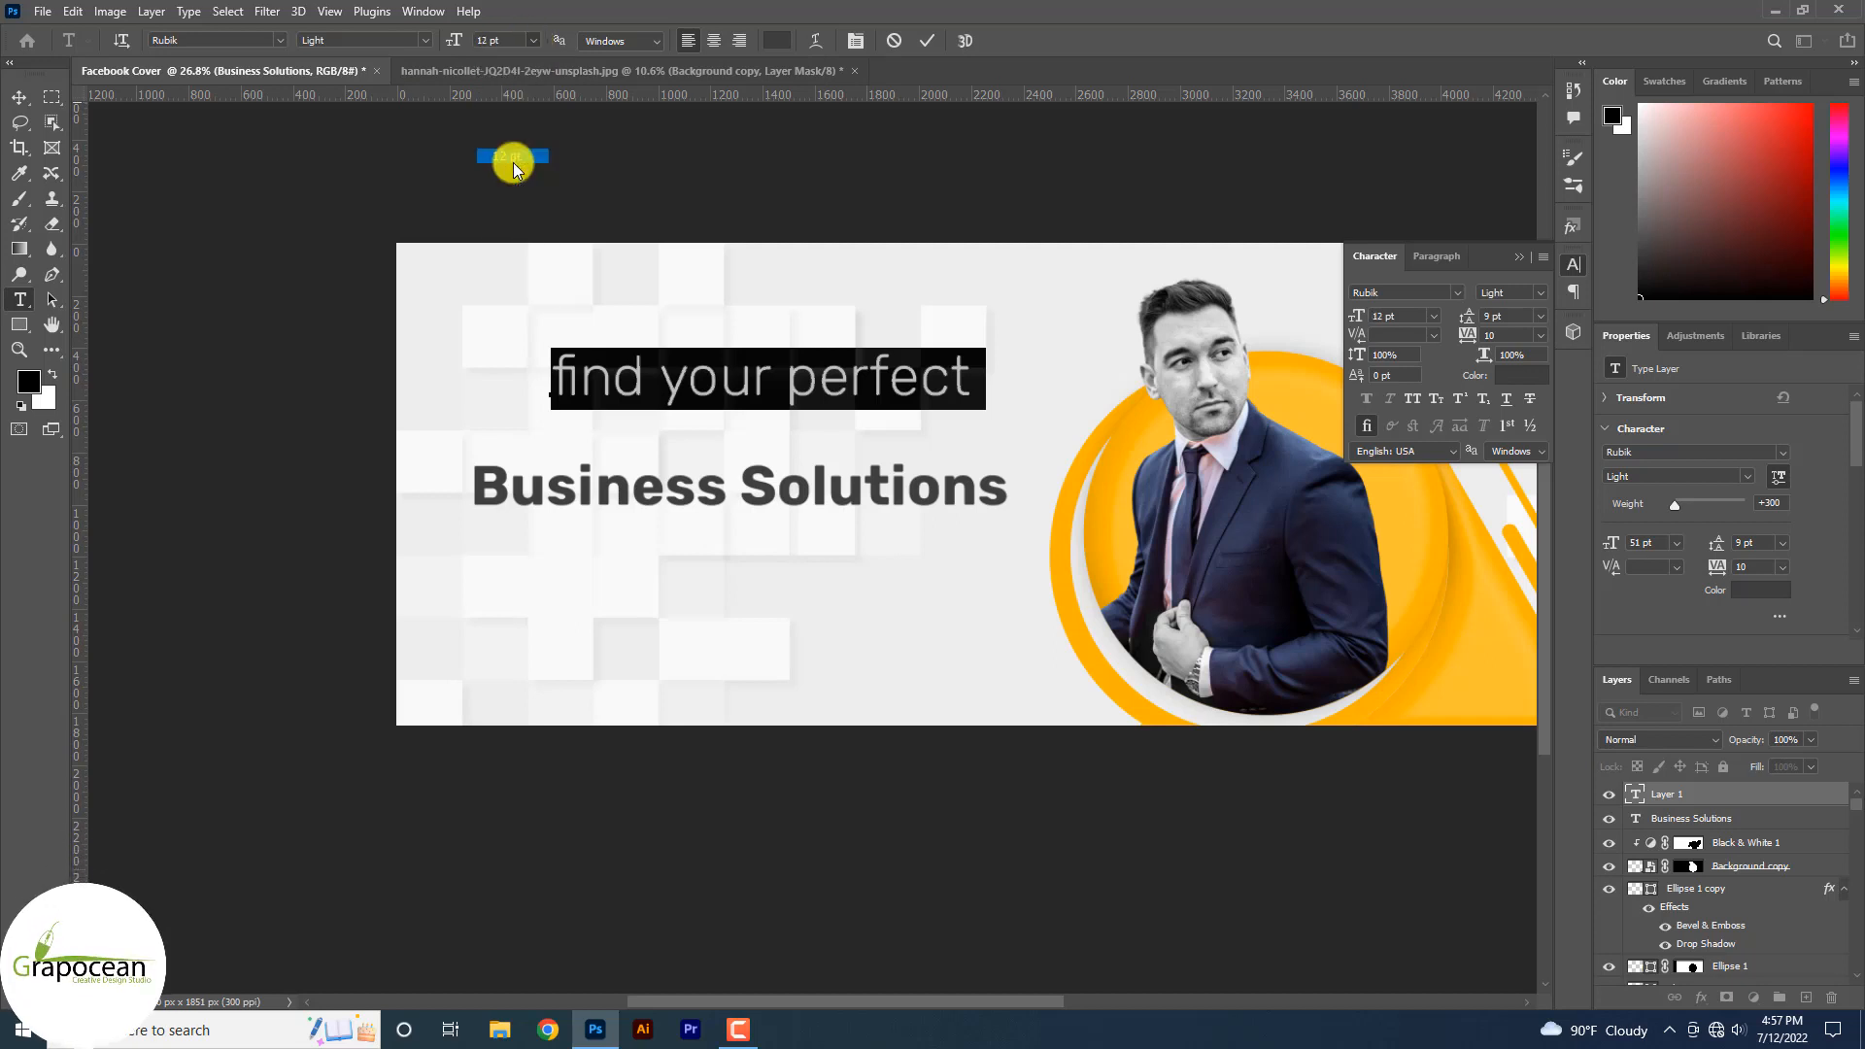
pyautogui.click(534, 40)
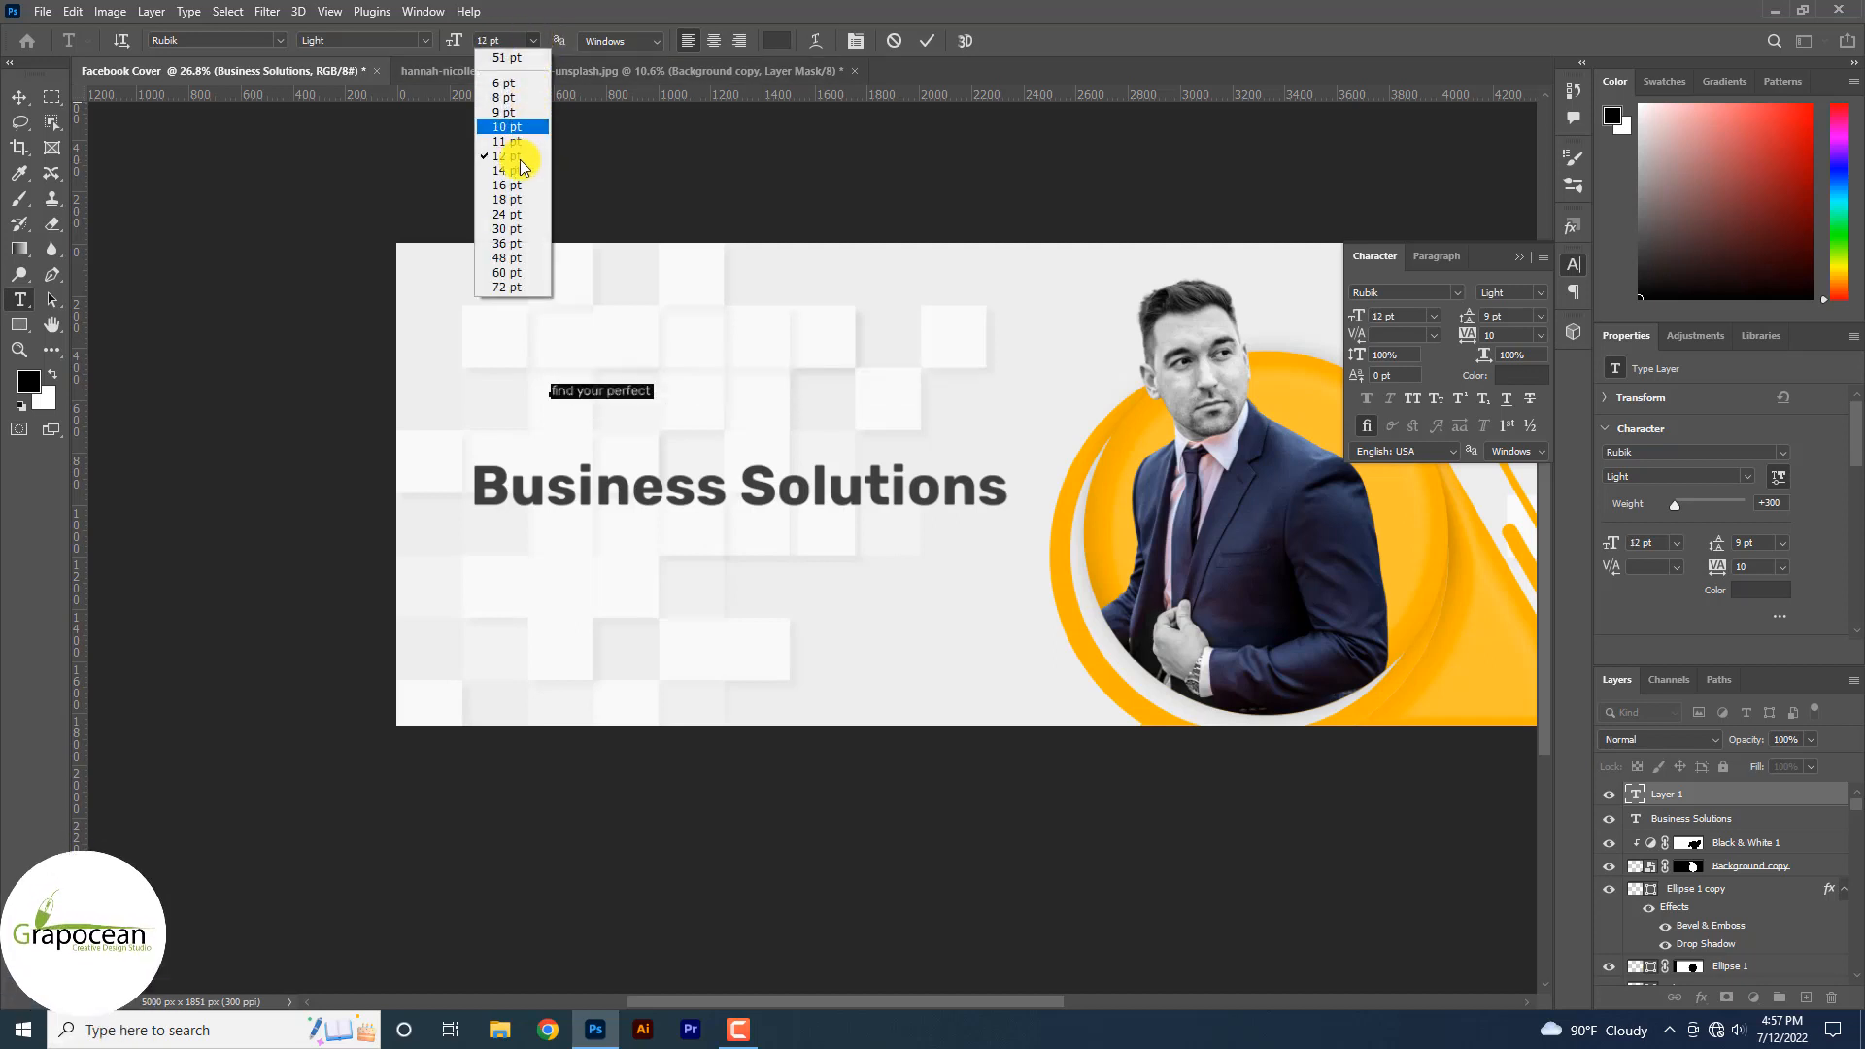
pyautogui.click(515, 219)
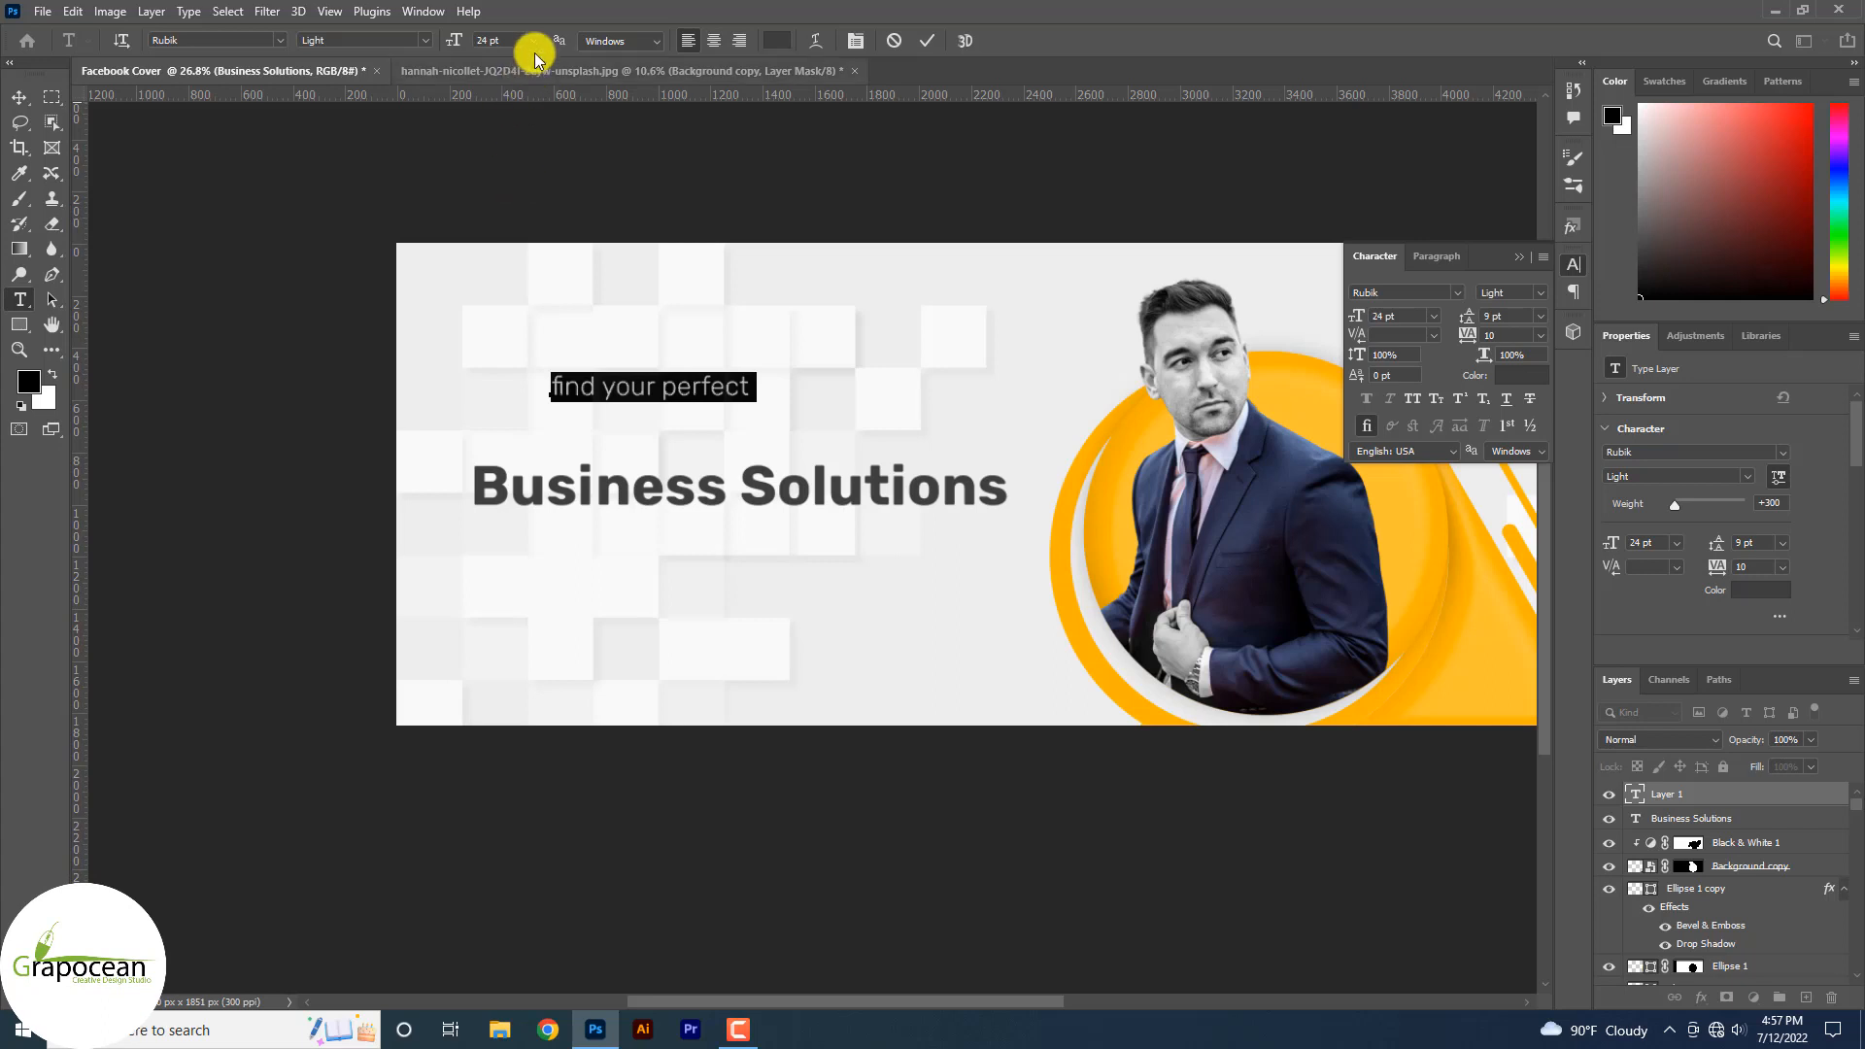
pyautogui.click(533, 42)
pyautogui.click(520, 229)
# - Move the heading up and place "find your perfect" directly above it, aligned with its left edge
pyautogui.click(20, 97)
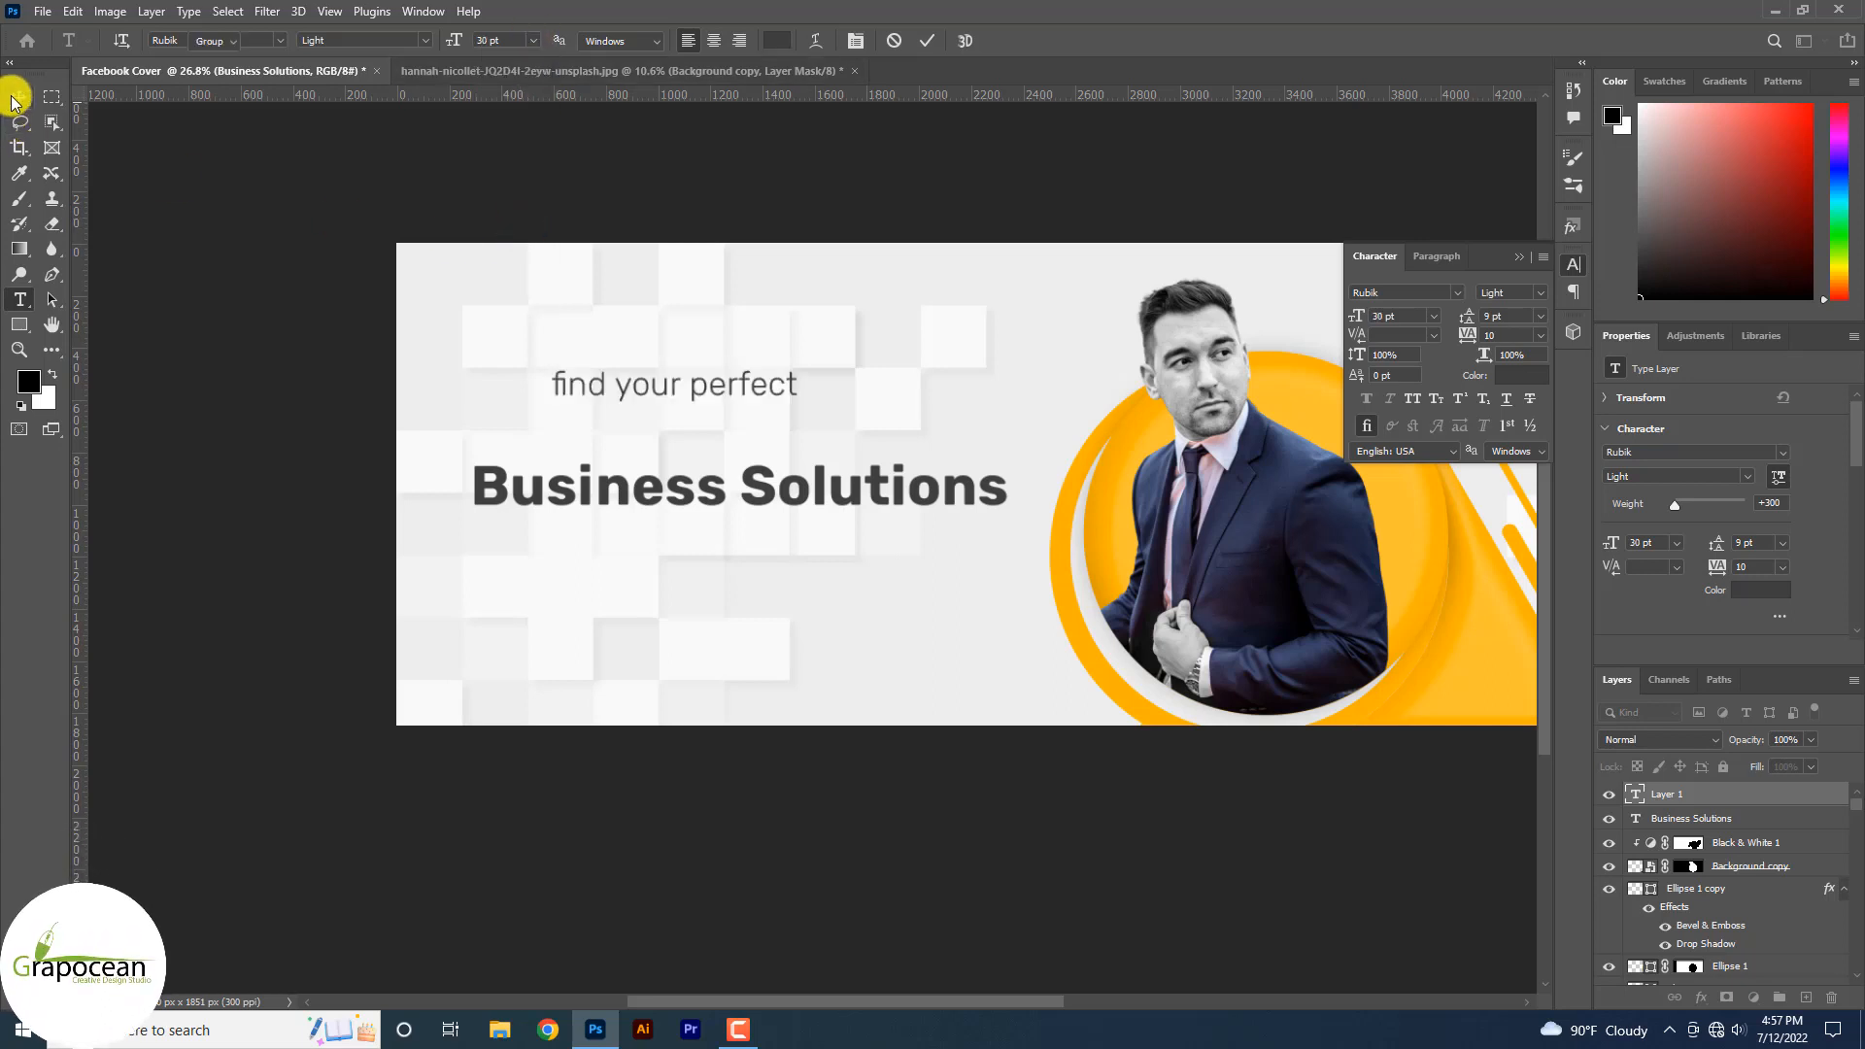
pyautogui.click(694, 461)
pyautogui.moveTo(695, 461); pyautogui.dragTo(640, 383)
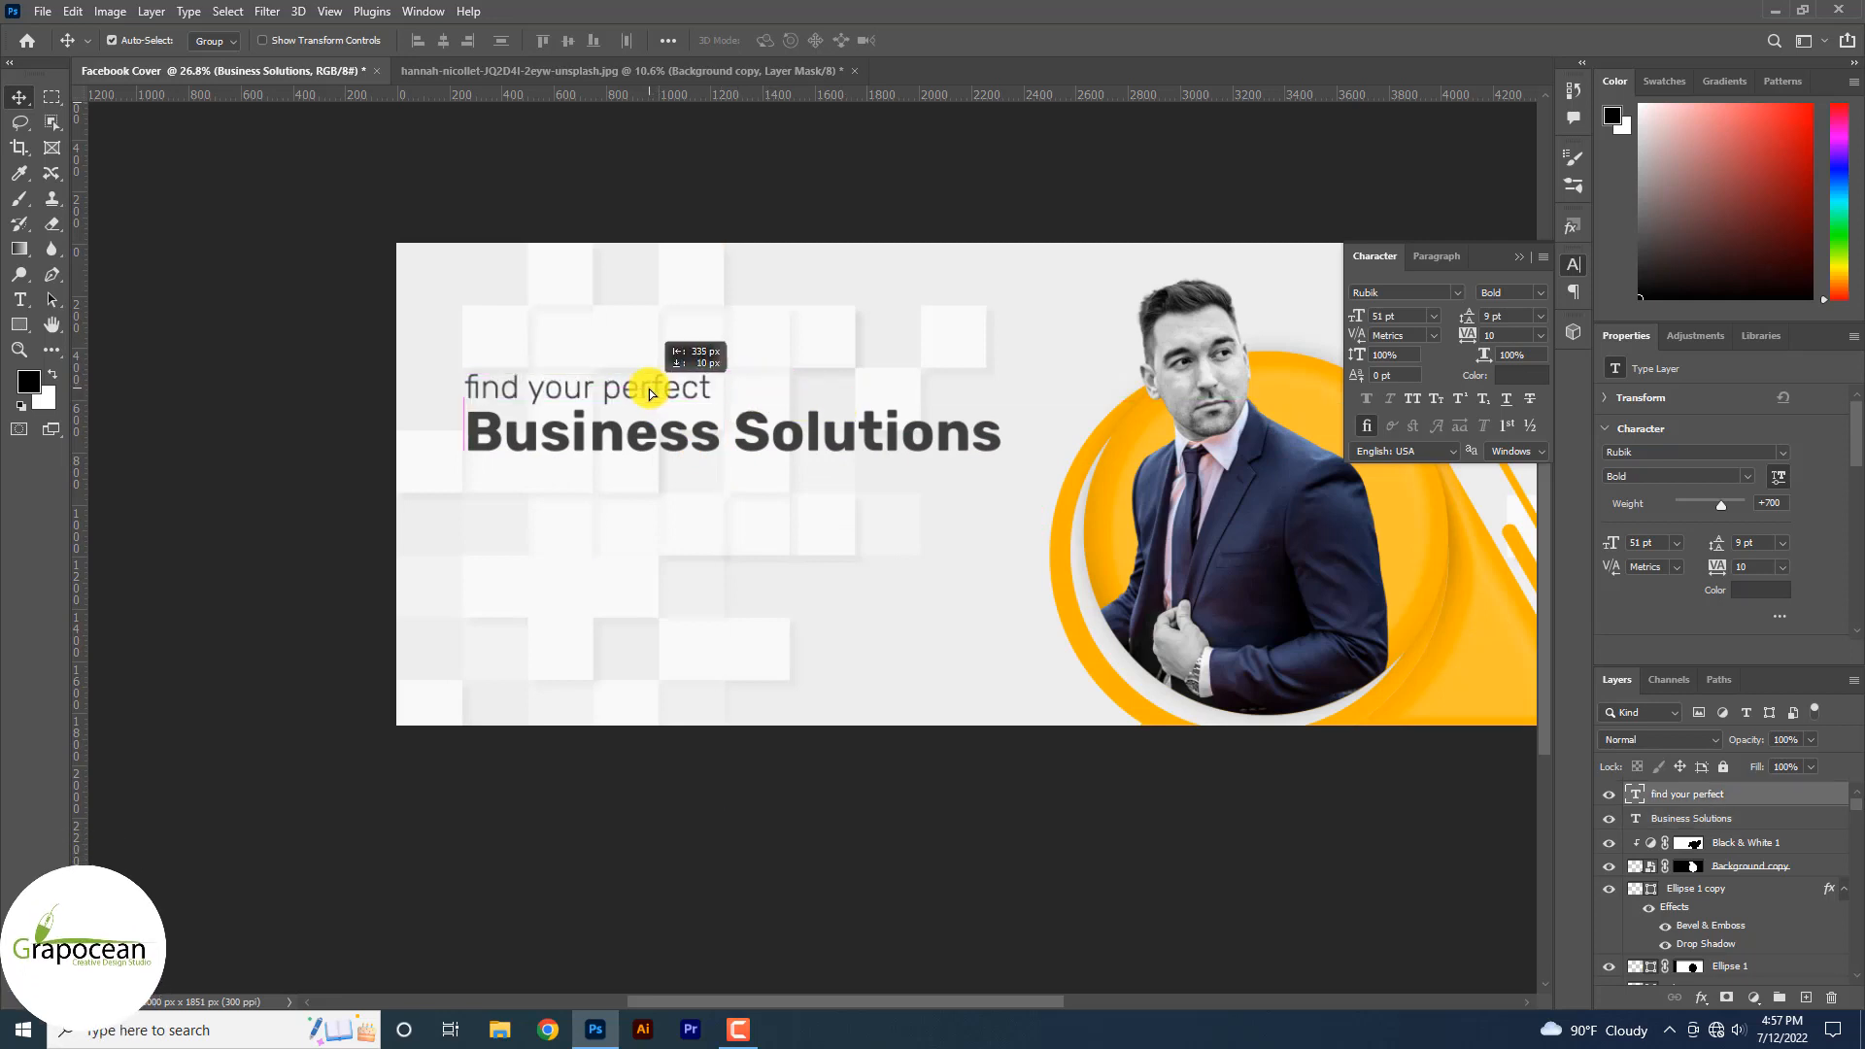
# - Break the heading into two lines, "Business" over "Solutions", and set its leading to Auto
pyautogui.press('t')
pyautogui.click(753, 446)
pyautogui.press('Return')
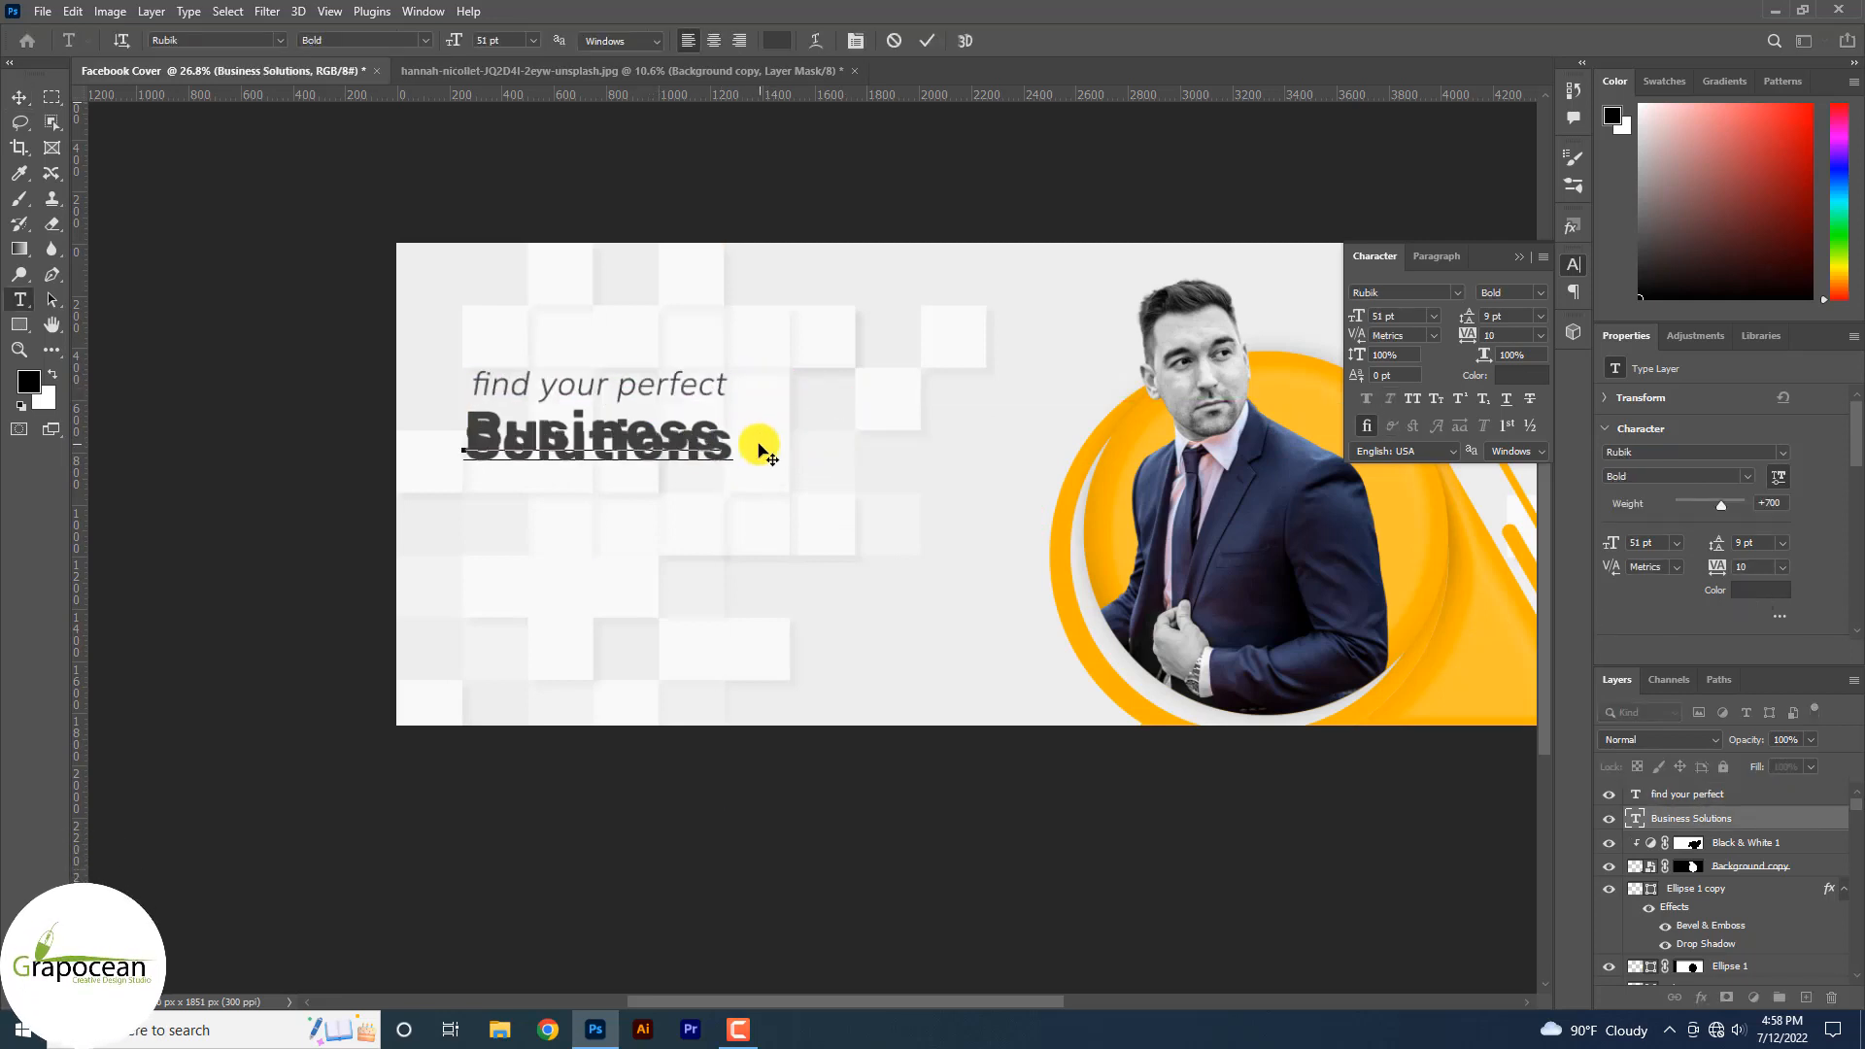
pyautogui.moveTo(720, 451); pyautogui.dragTo(341, 409)
pyautogui.click(1543, 318)
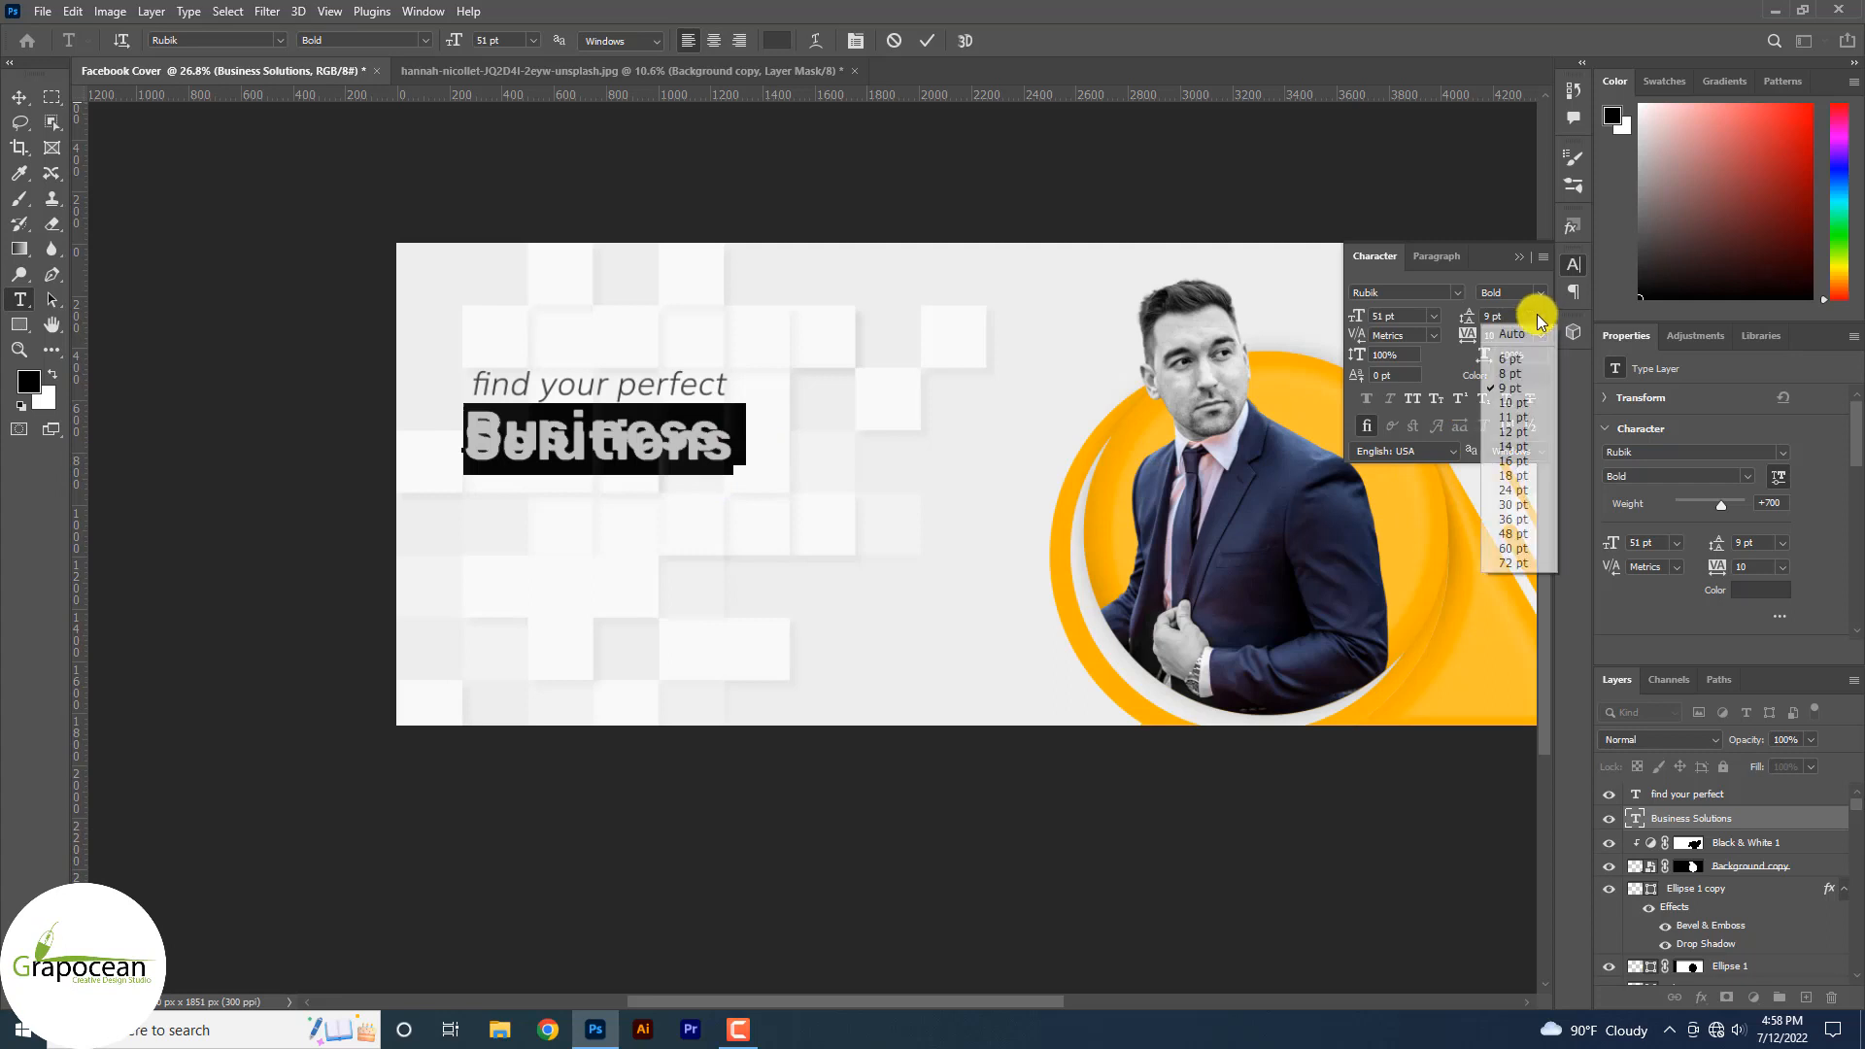
pyautogui.click(1505, 321)
pyautogui.click(732, 499)
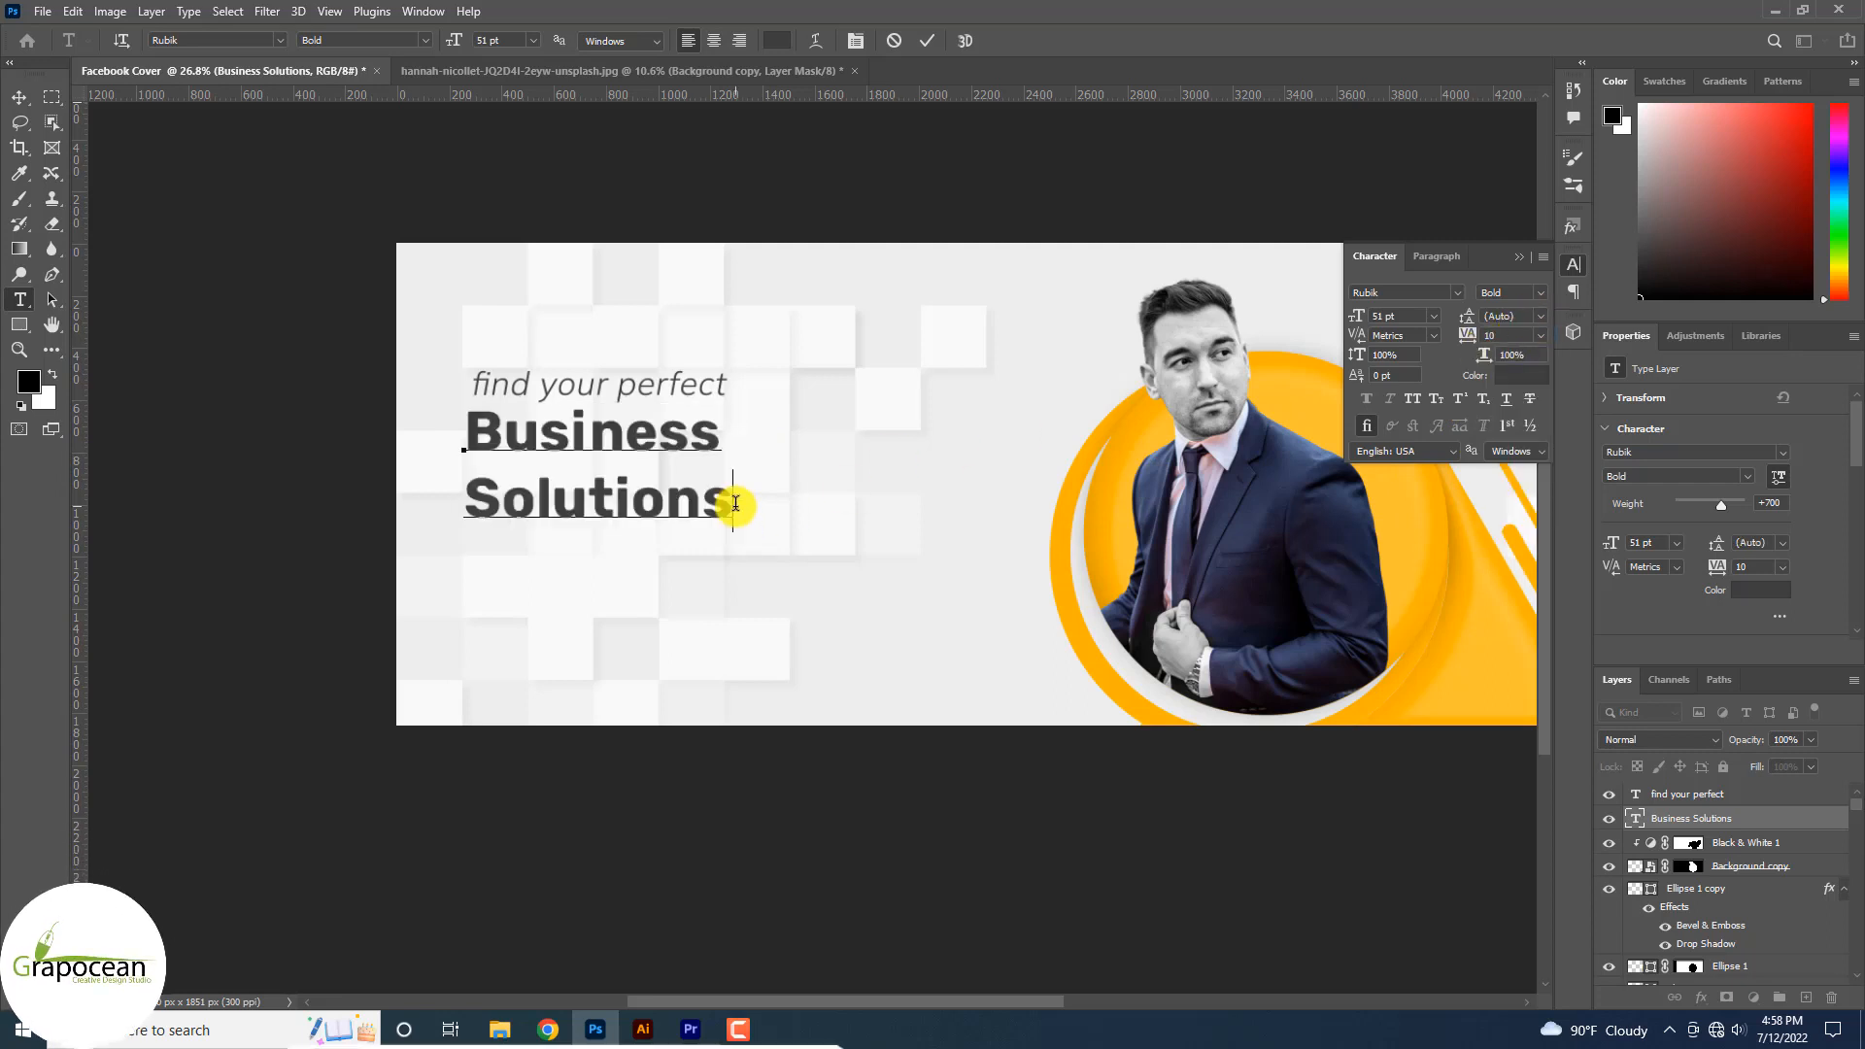
# - Apply All Caps to the two-line heading and shift it slightly down below "find your perfect"
pyautogui.moveTo(732, 503); pyautogui.dragTo(387, 434)
pyautogui.click(1413, 402)
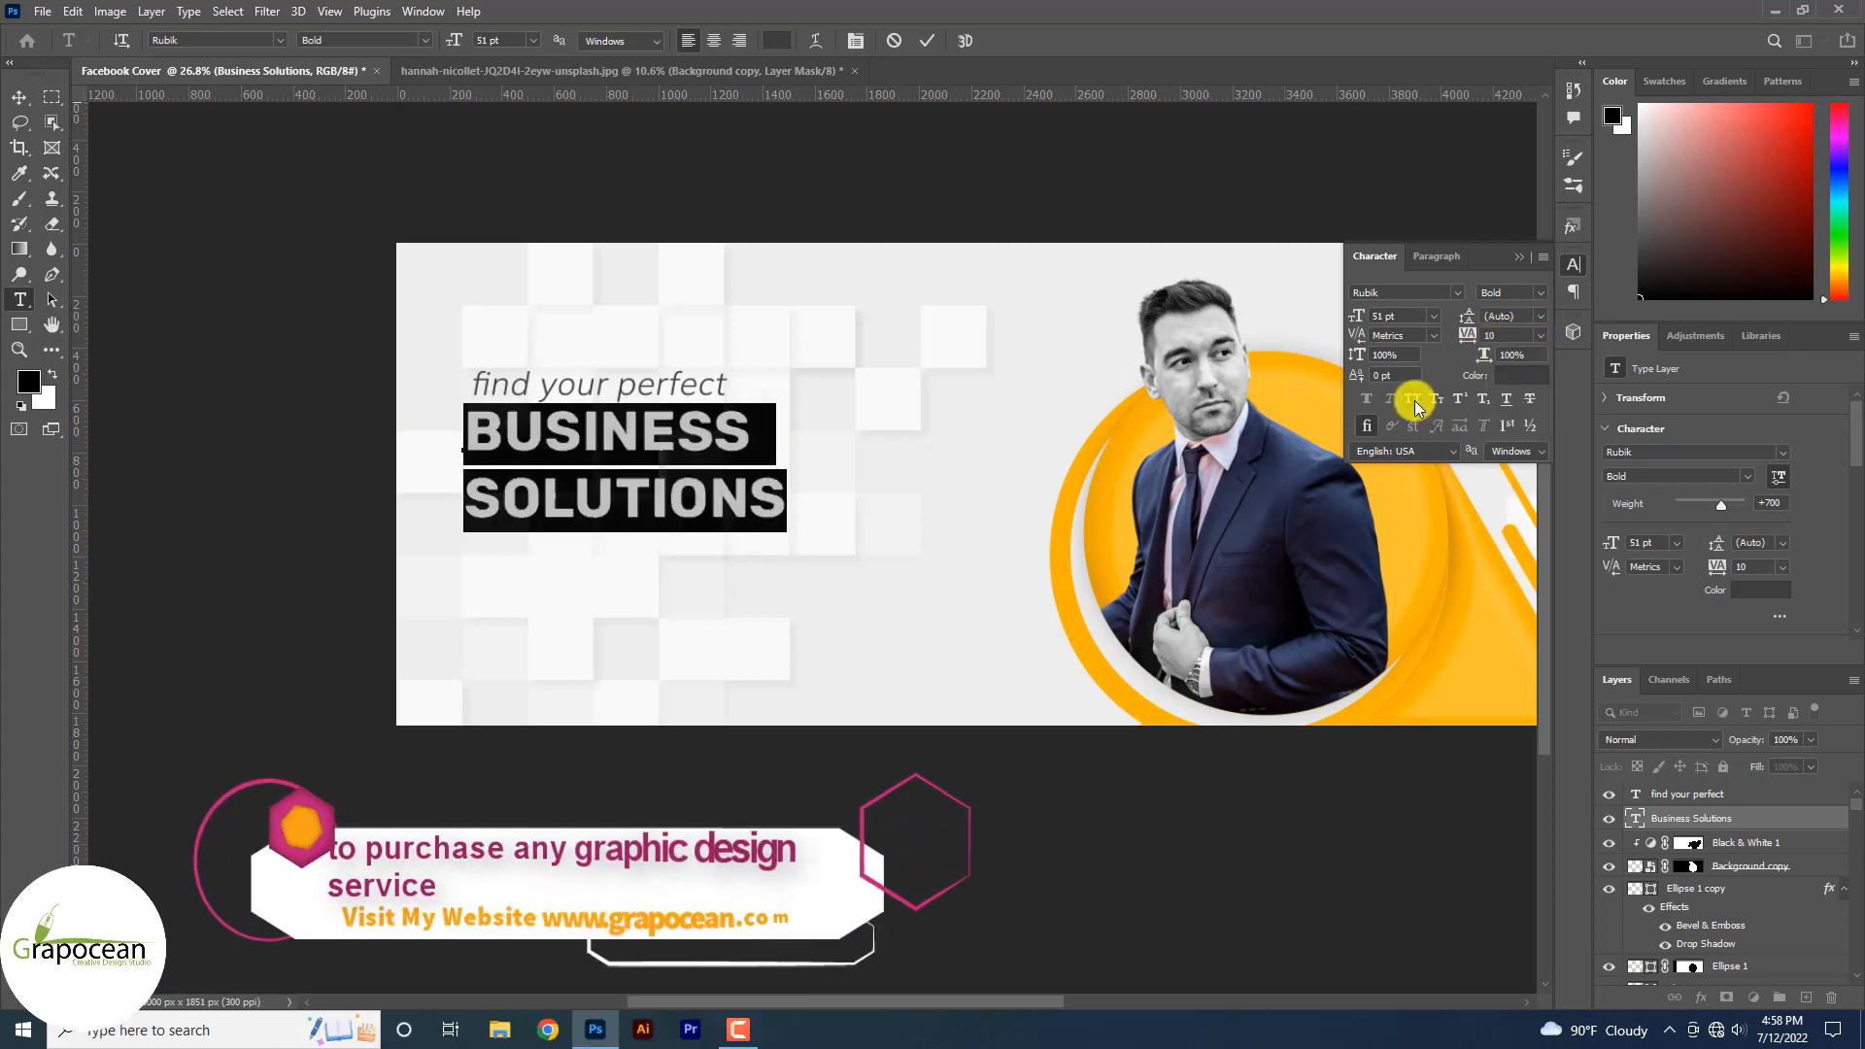
pyautogui.click(19, 101)
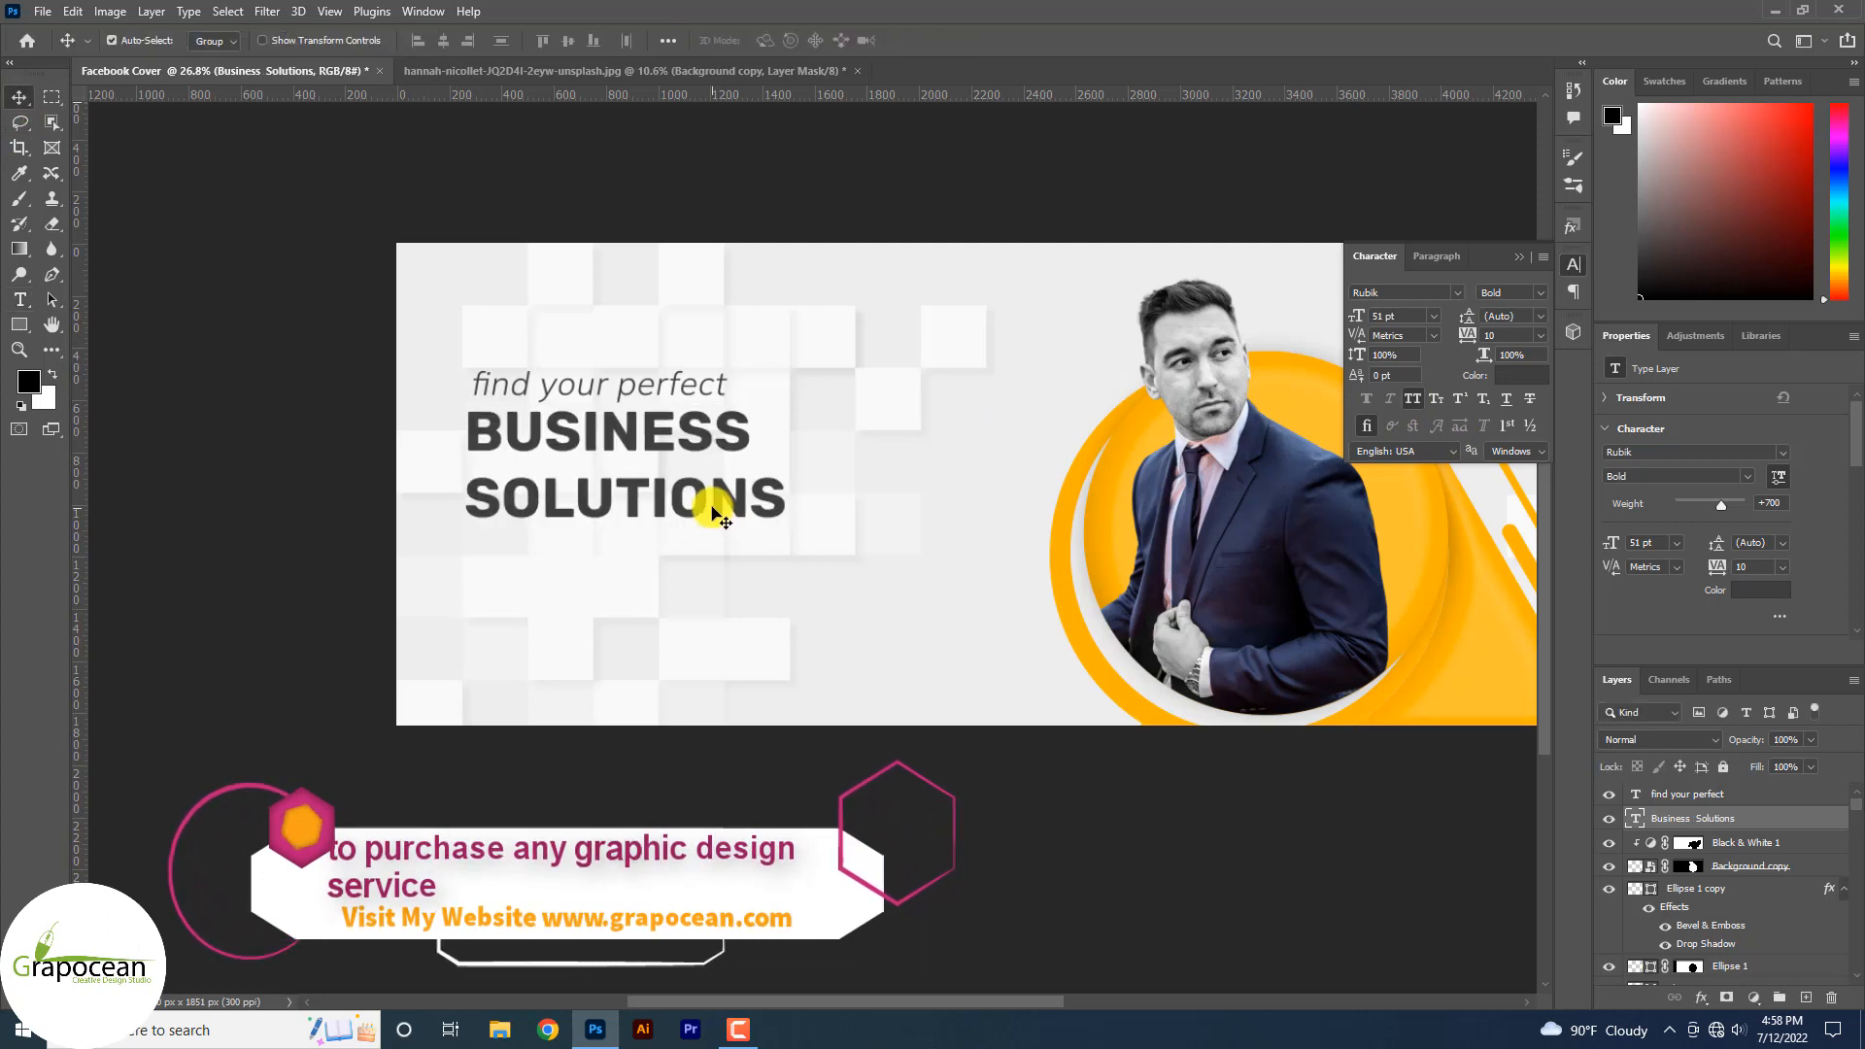
pyautogui.moveTo(708, 499); pyautogui.dragTo(716, 515)
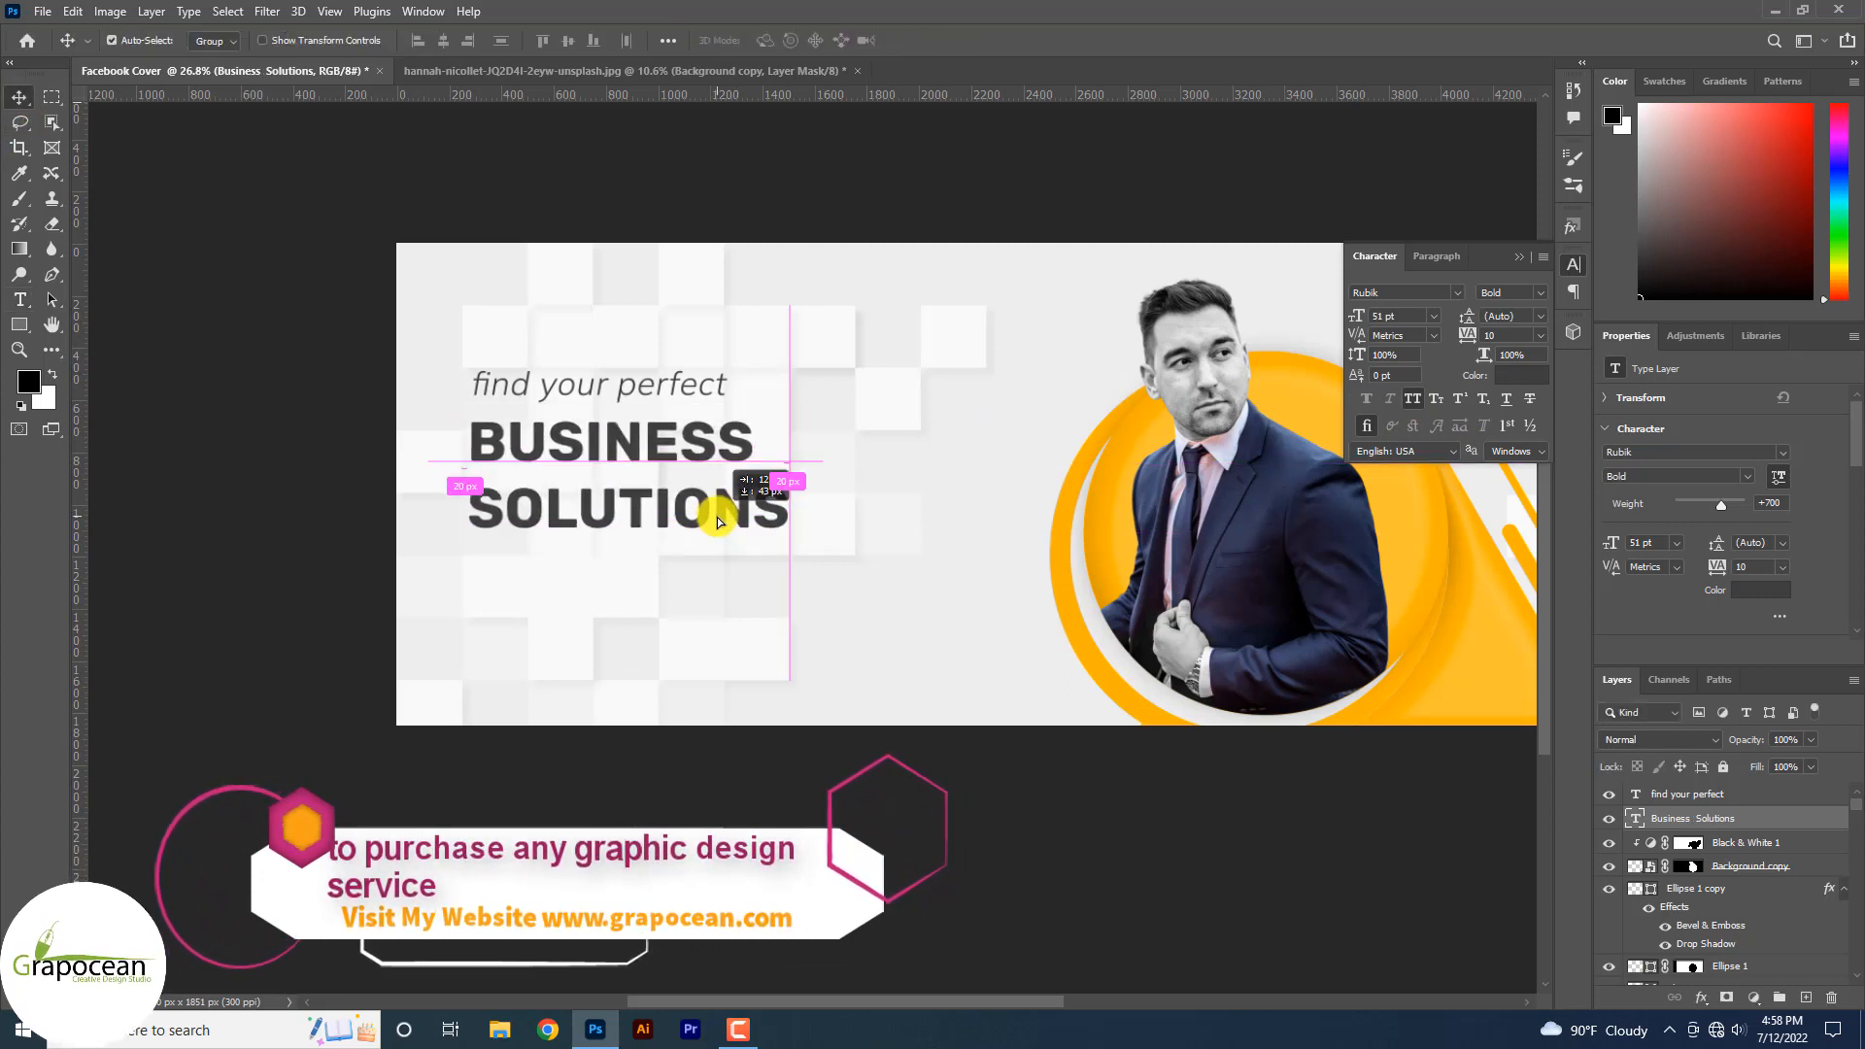
# - Set the leading of the heading's "SOLUTIONS" line to 43 pt to tighten the gap below "BUSINESS"
pyautogui.click(18, 297)
pyautogui.moveTo(791, 502); pyautogui.dragTo(412, 508)
pyautogui.hotkey('alt', 'Up')
pyautogui.hotkey('alt', 'Down')
pyautogui.hotkey('alt', 'Down')
pyautogui.hotkey('alt', 'Down')
pyautogui.hotkey('alt', 'Down')
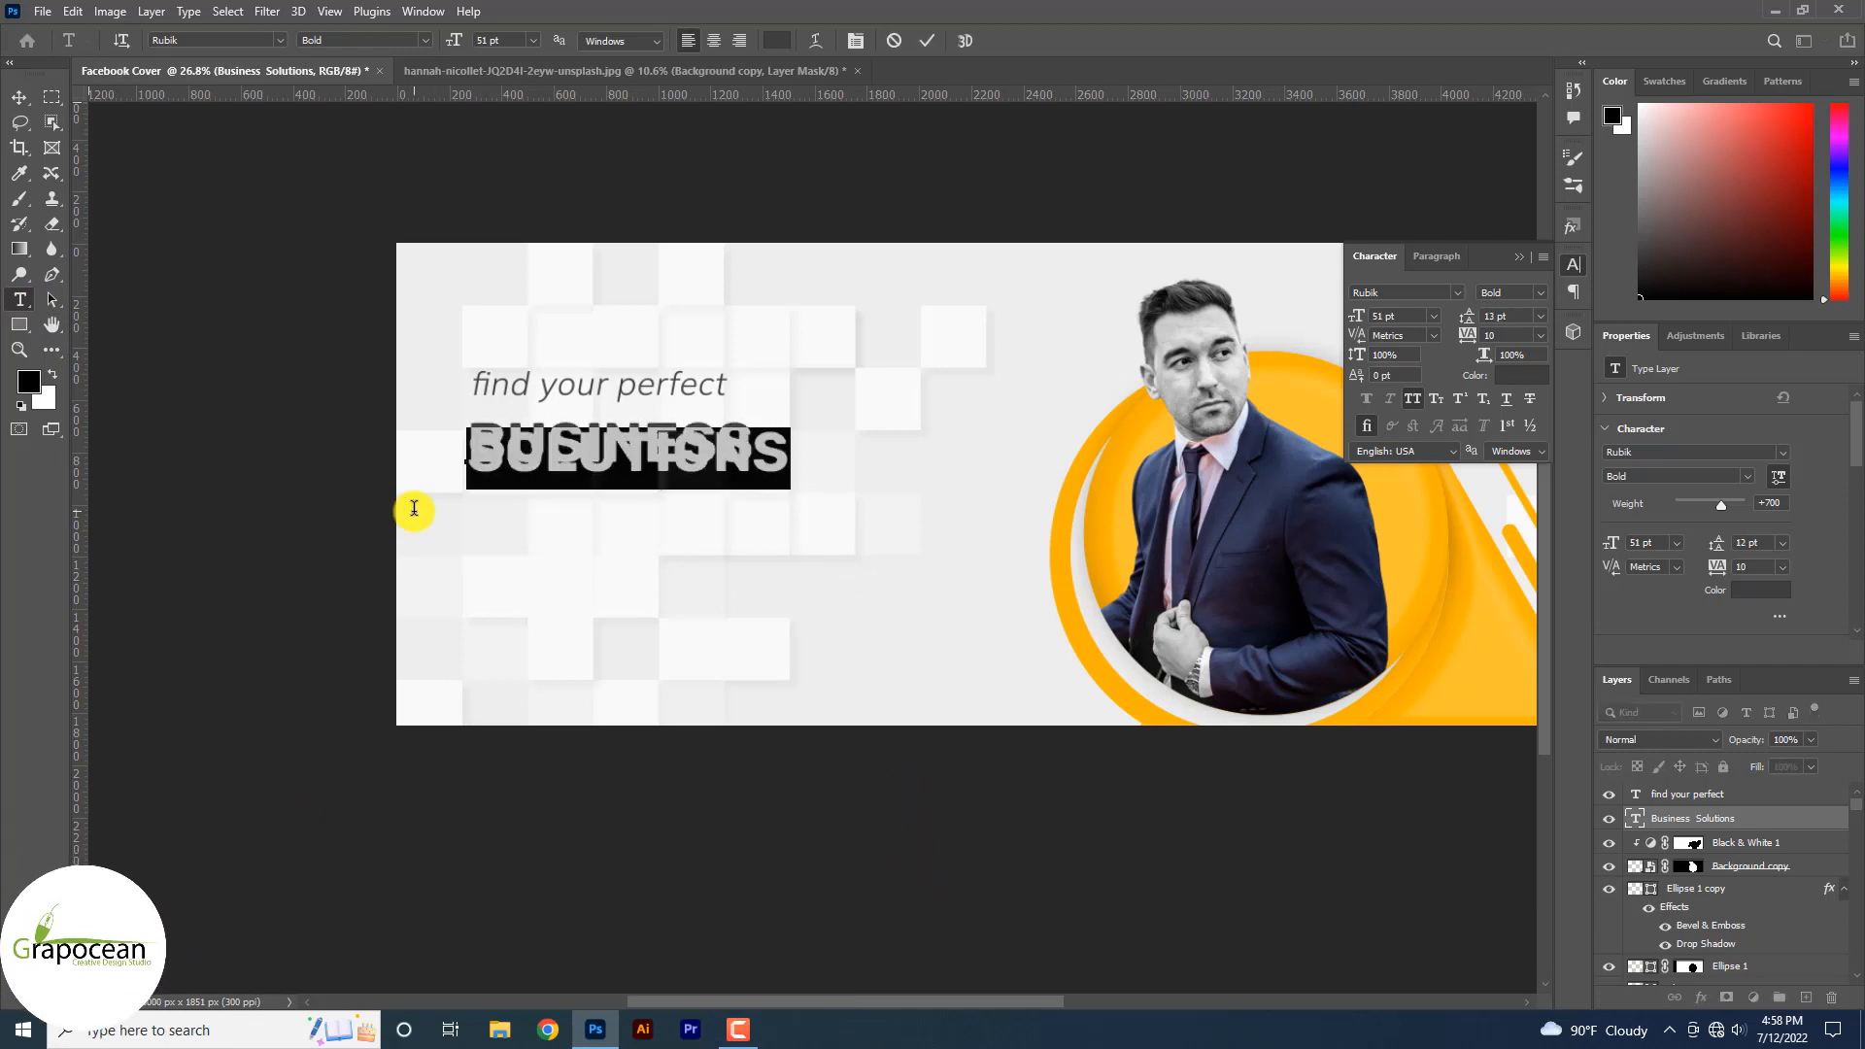
pyautogui.hotkey('alt', 'Down')
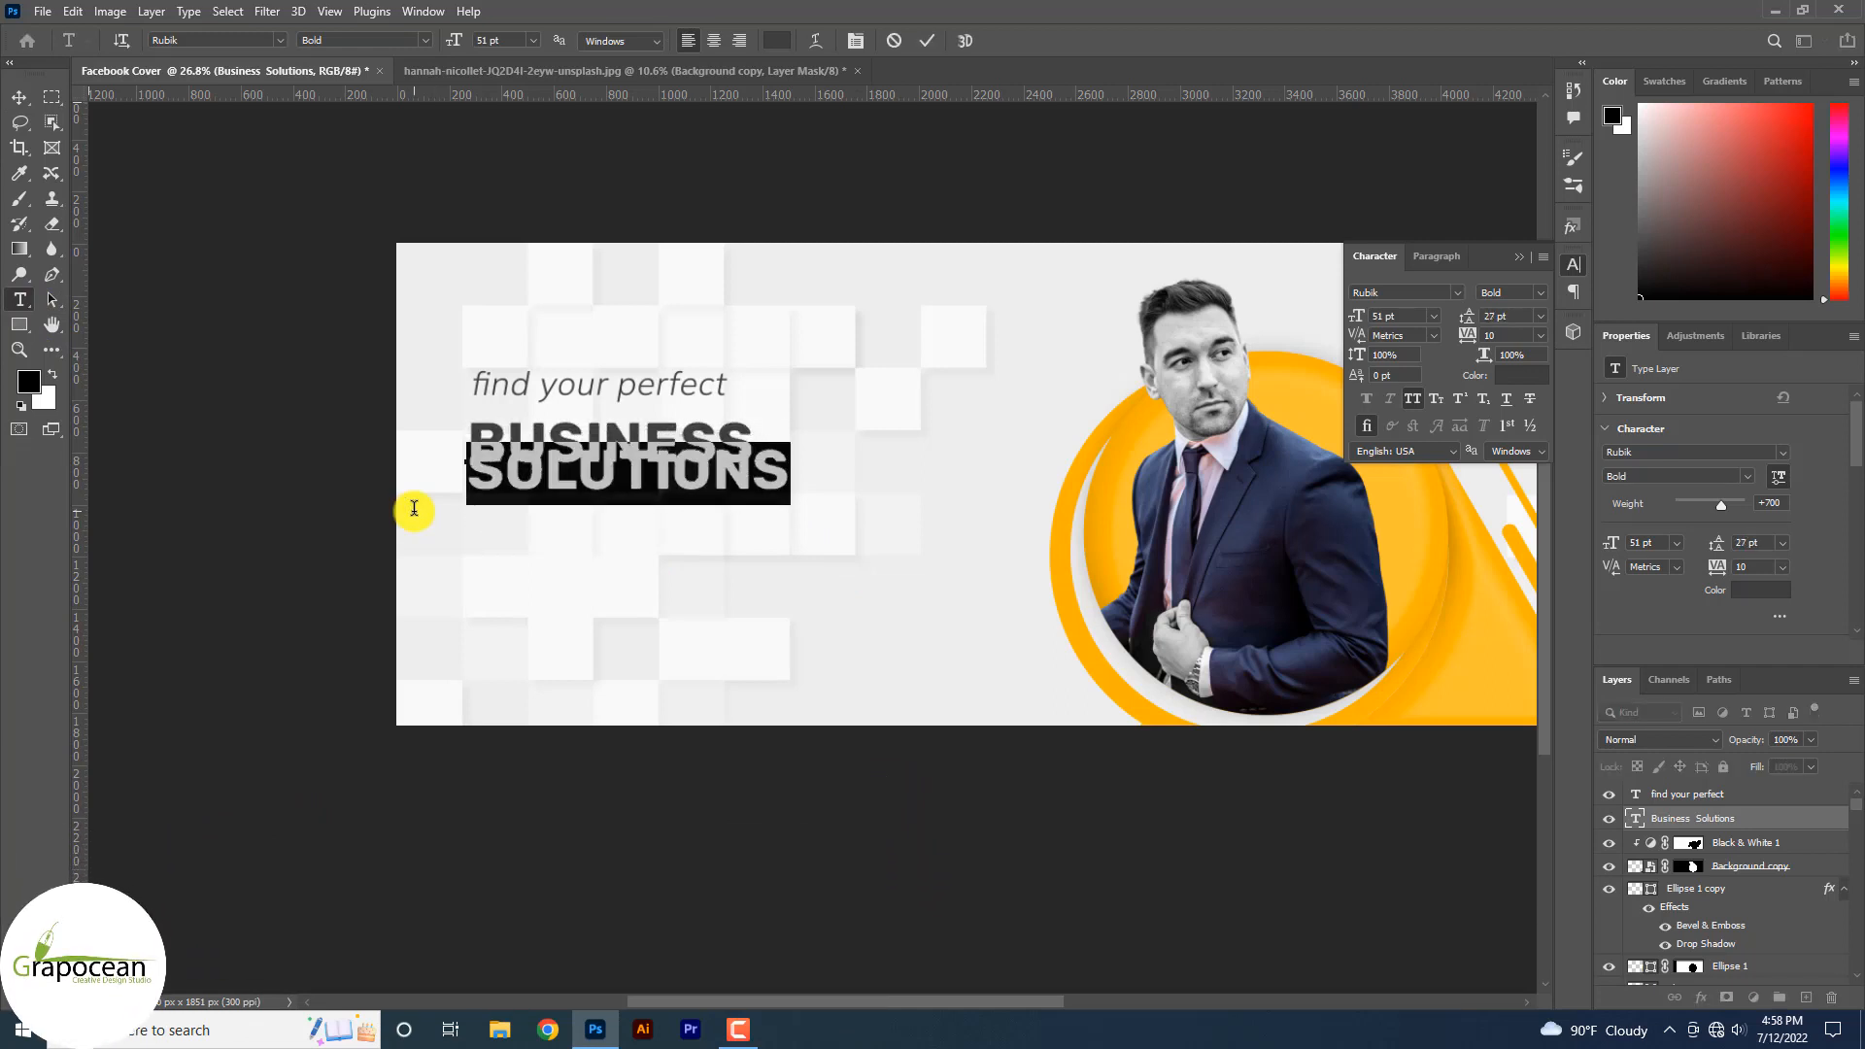
pyautogui.hotkey('alt', 'Down')
pyautogui.hotkey('alt', 'Down')
pyautogui.hotkey('alt', 'Down')
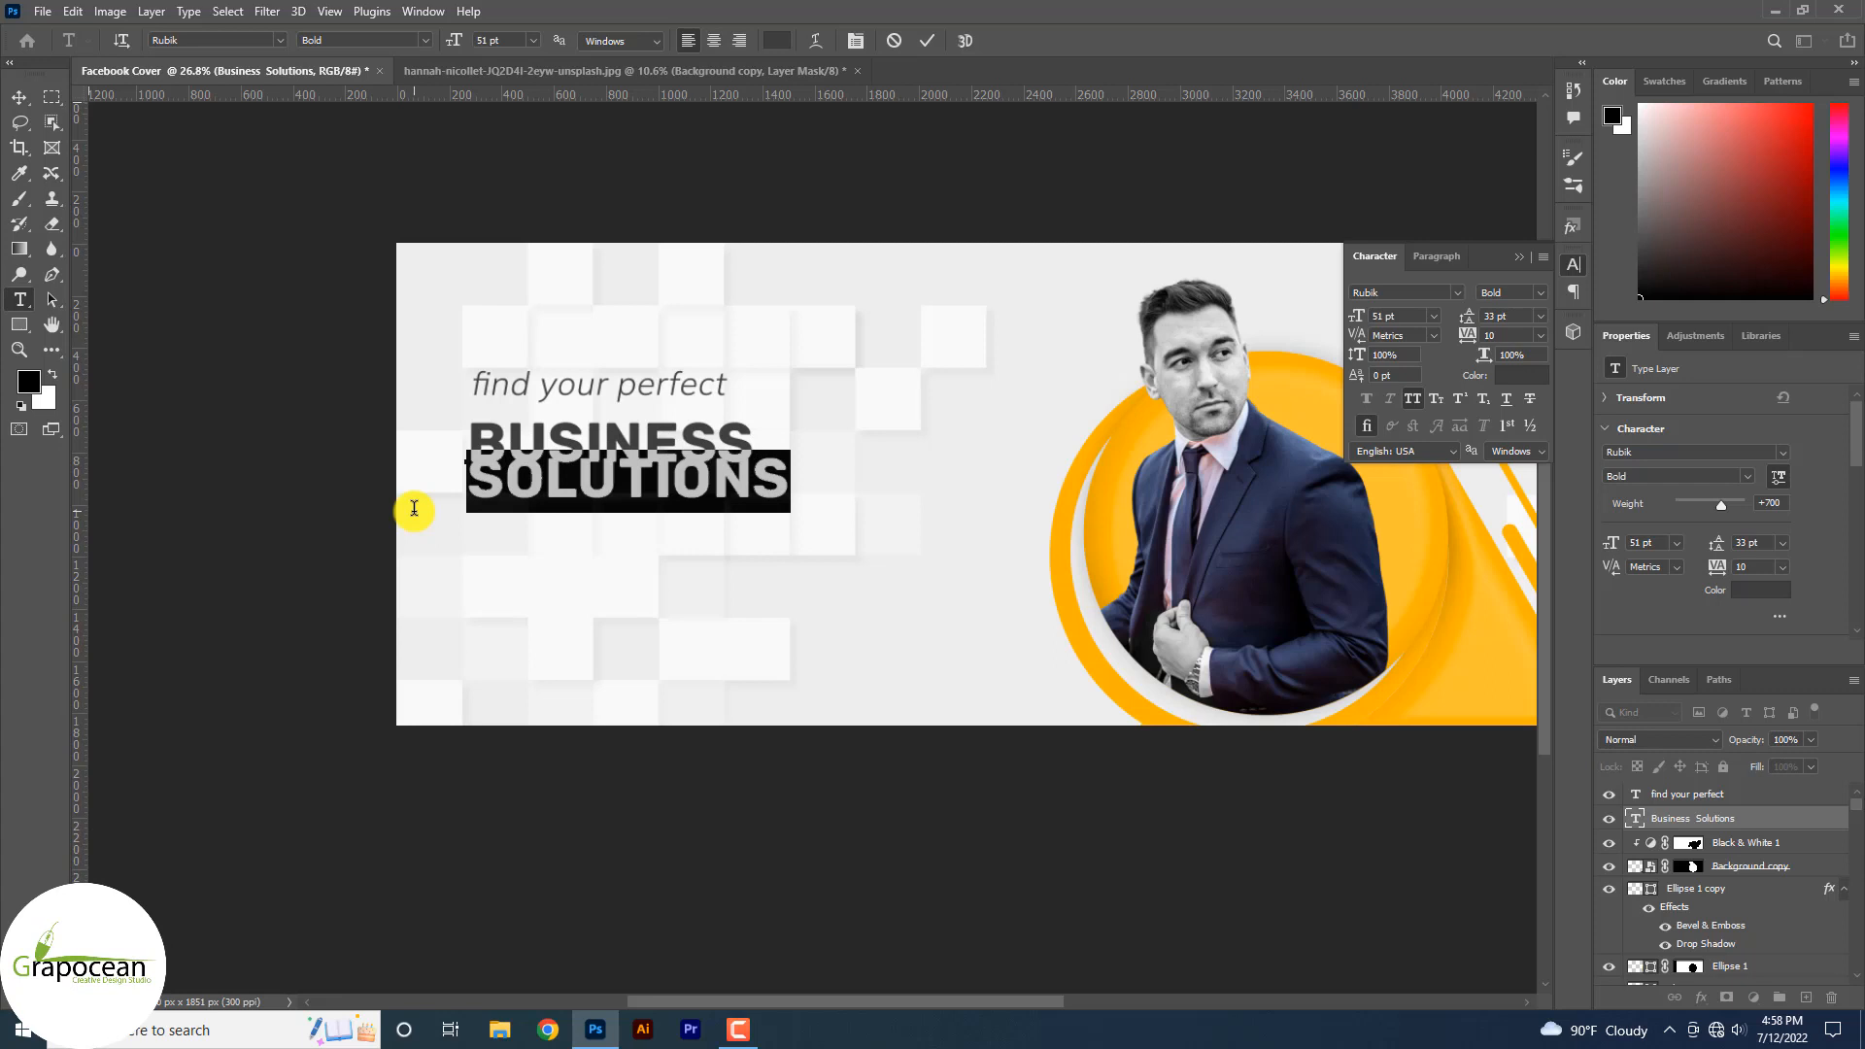
pyautogui.hotkey('alt', 'Down')
pyautogui.hotkey('alt', 'Down')
pyautogui.hotkey('alt', 'Down')
pyautogui.hotkey('alt', 'Down')
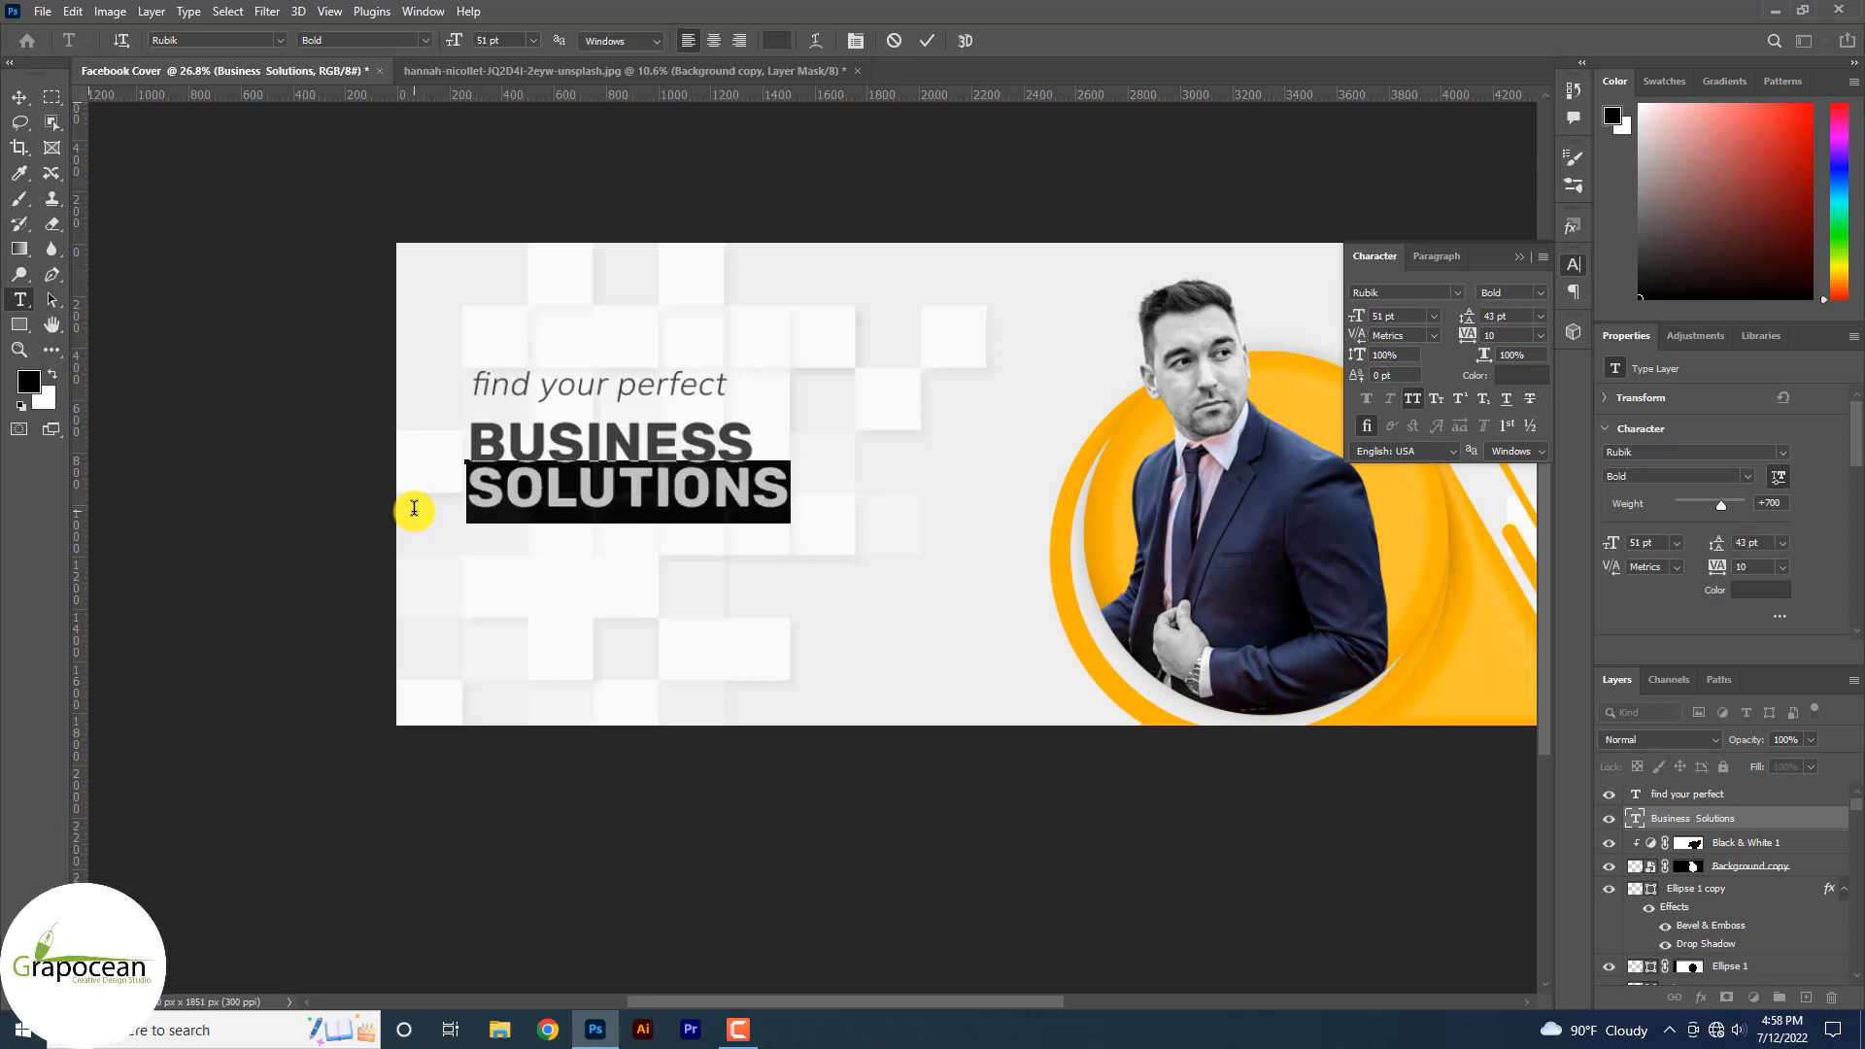
# - Set the leading of the heading's "SOLUTIONS" line to 45 pt
pyautogui.click(19, 97)
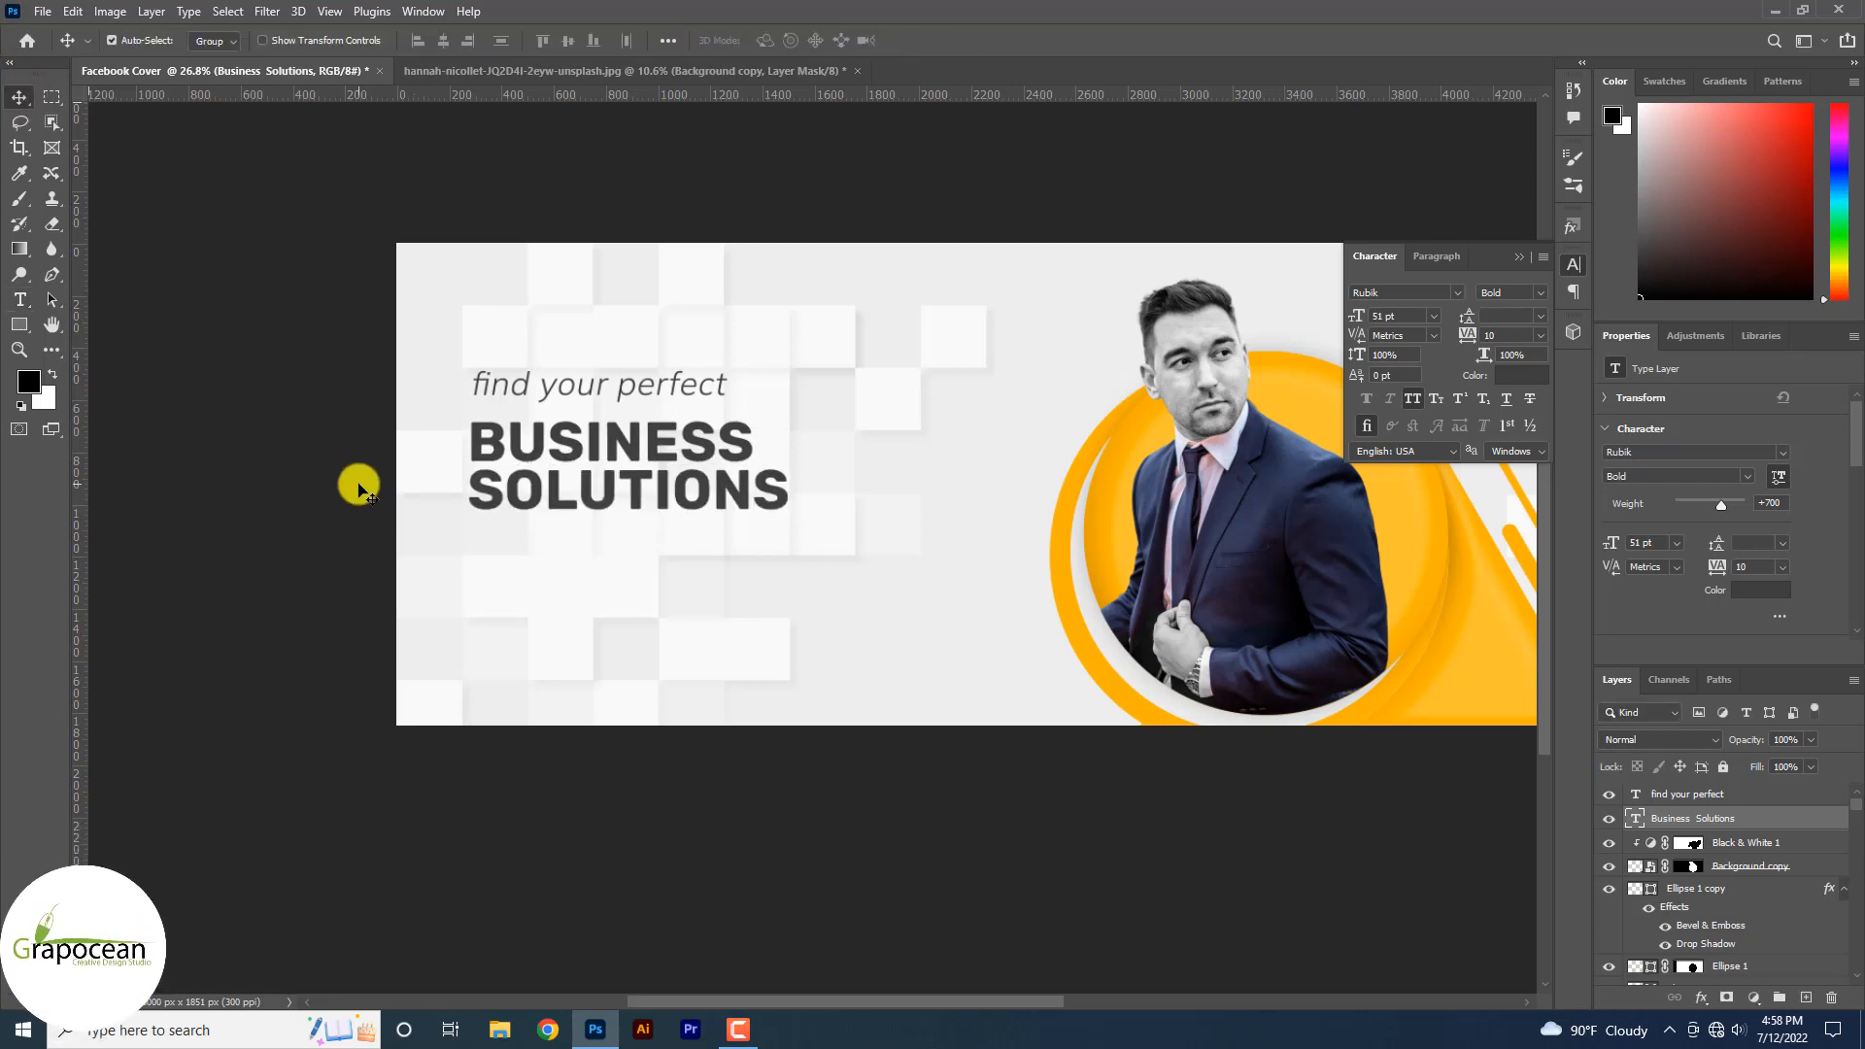
pyautogui.scroll(-3, 730, 493)
pyautogui.scroll(3, 730, 493)
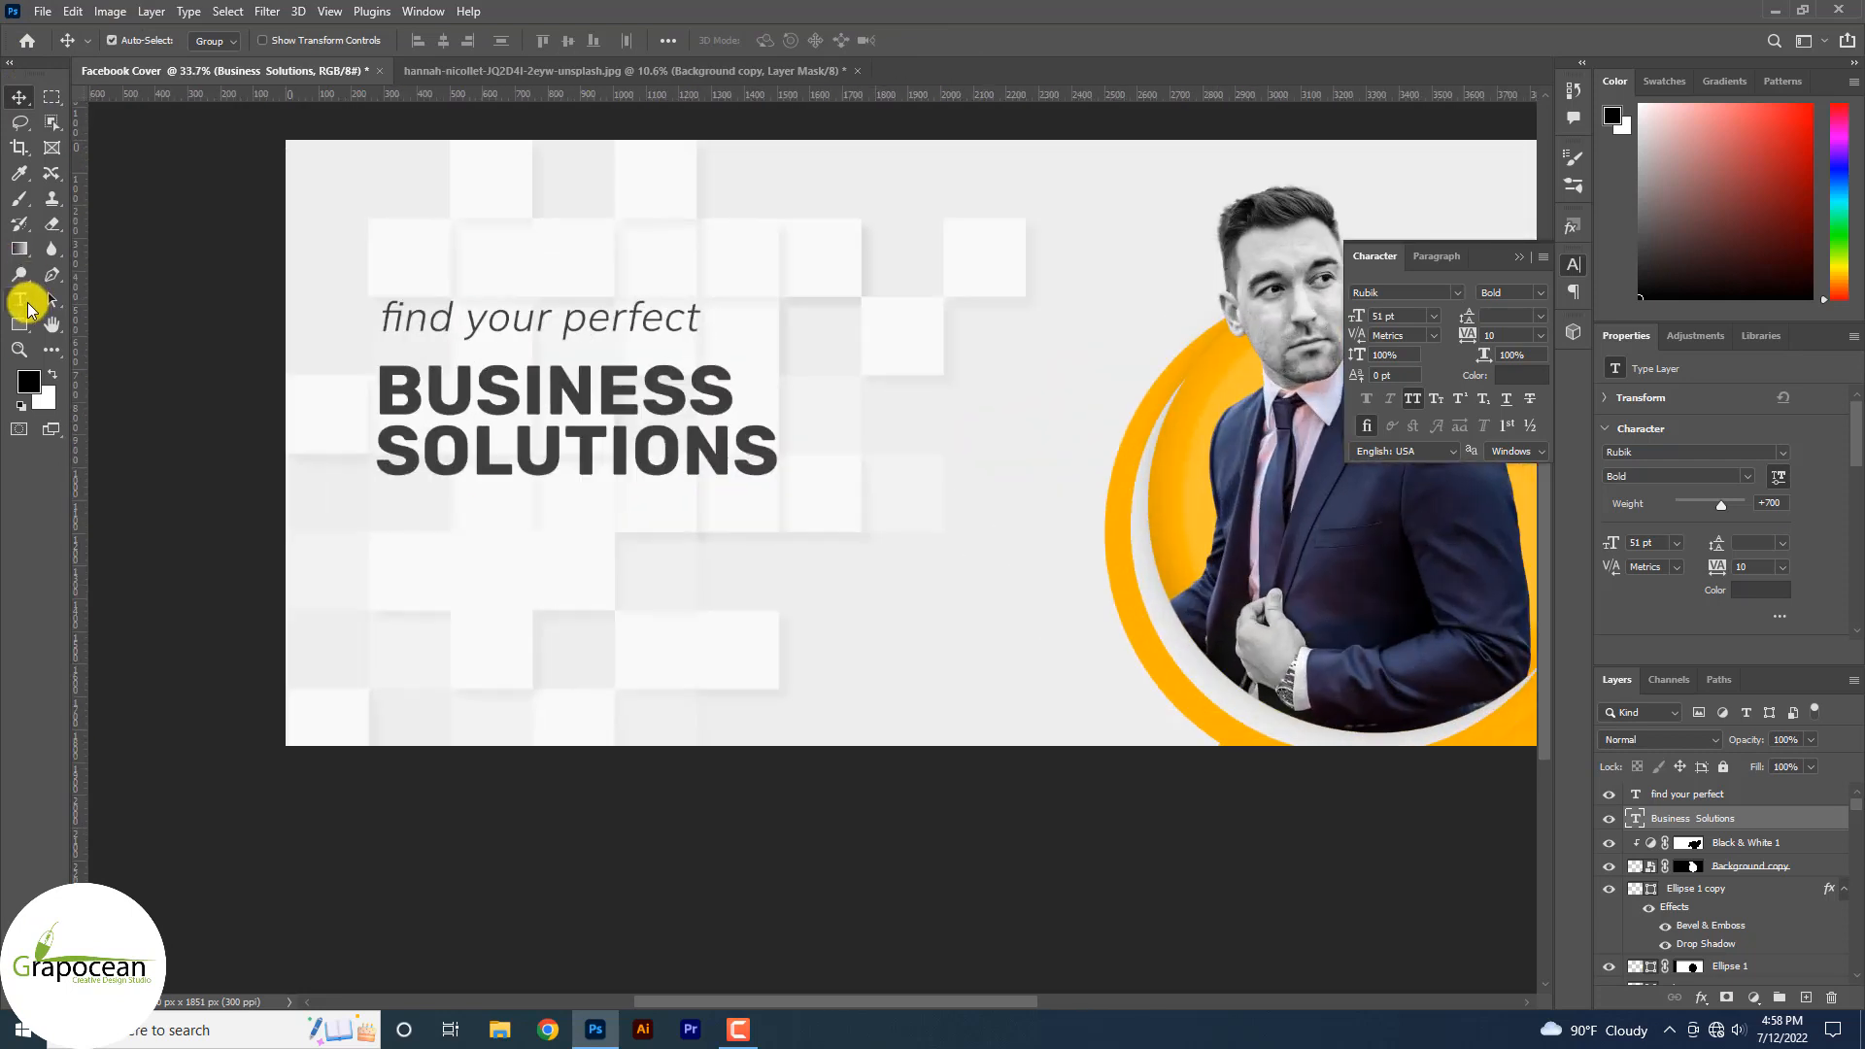
pyautogui.click(21, 301)
pyautogui.moveTo(783, 468); pyautogui.dragTo(331, 487)
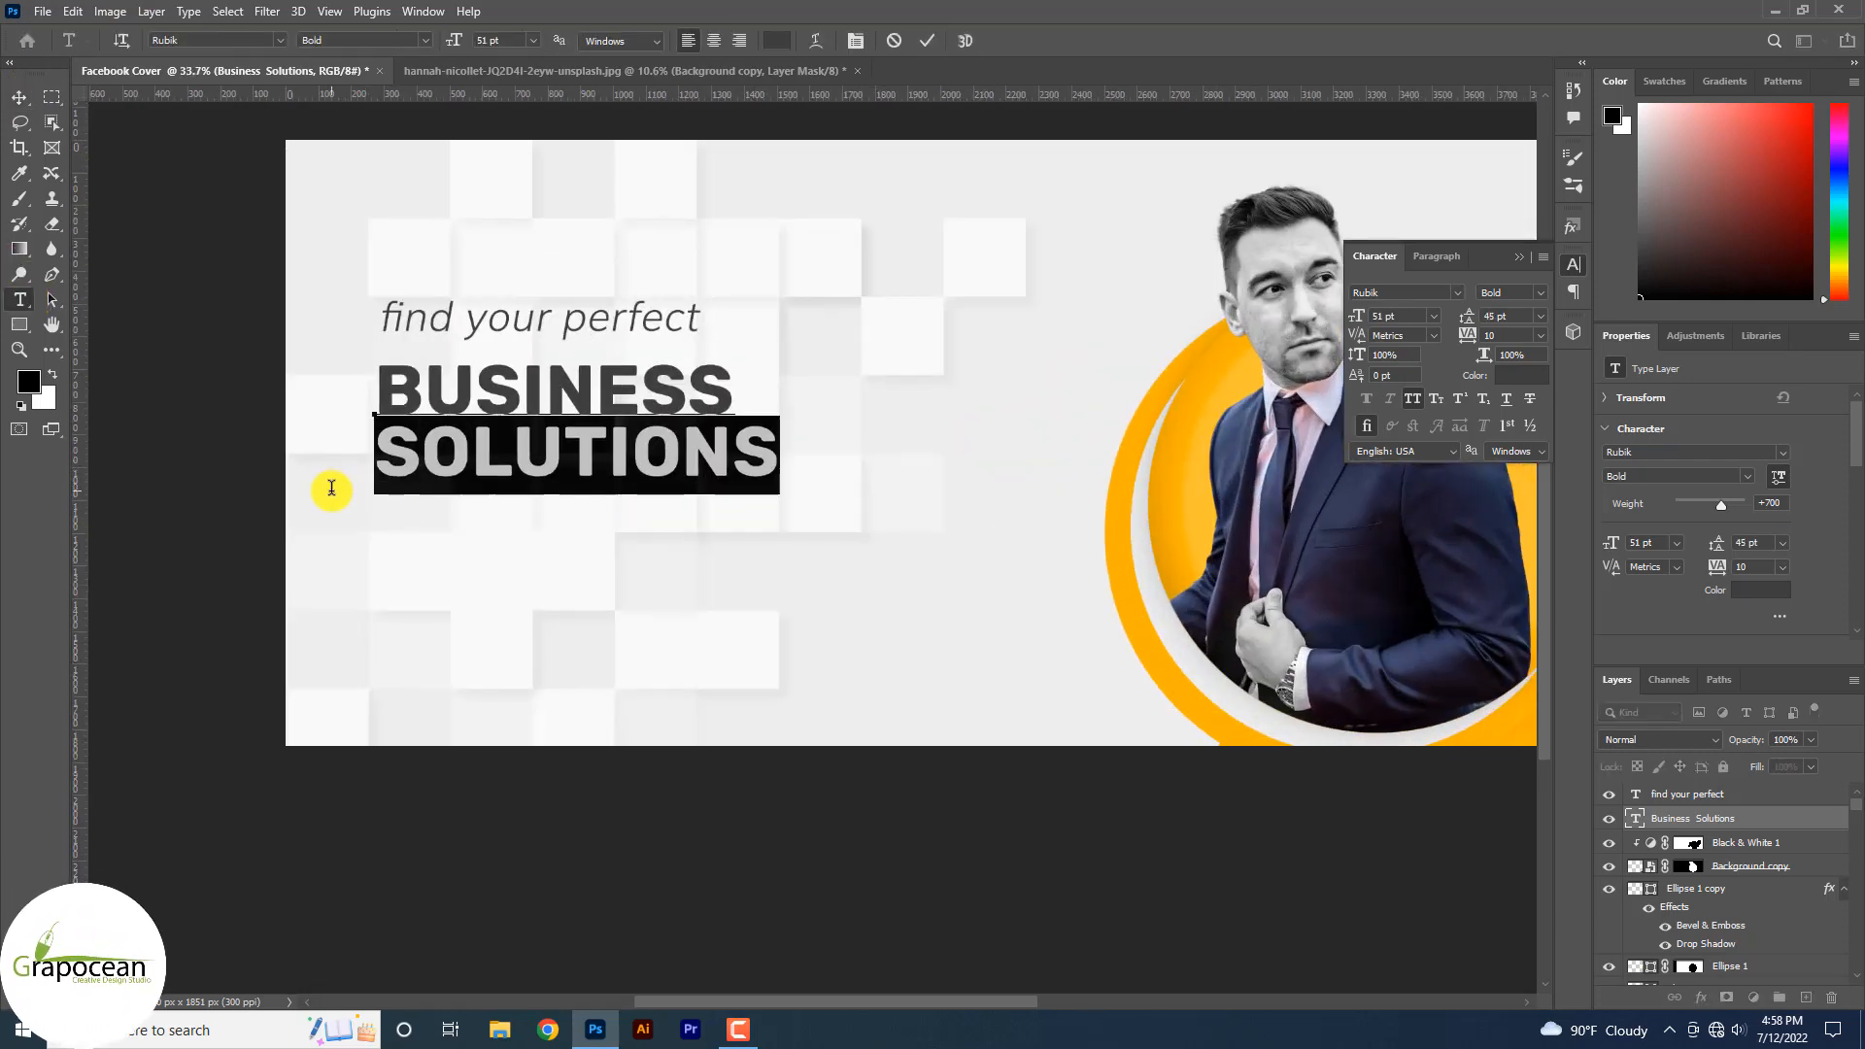
pyautogui.click(20, 97)
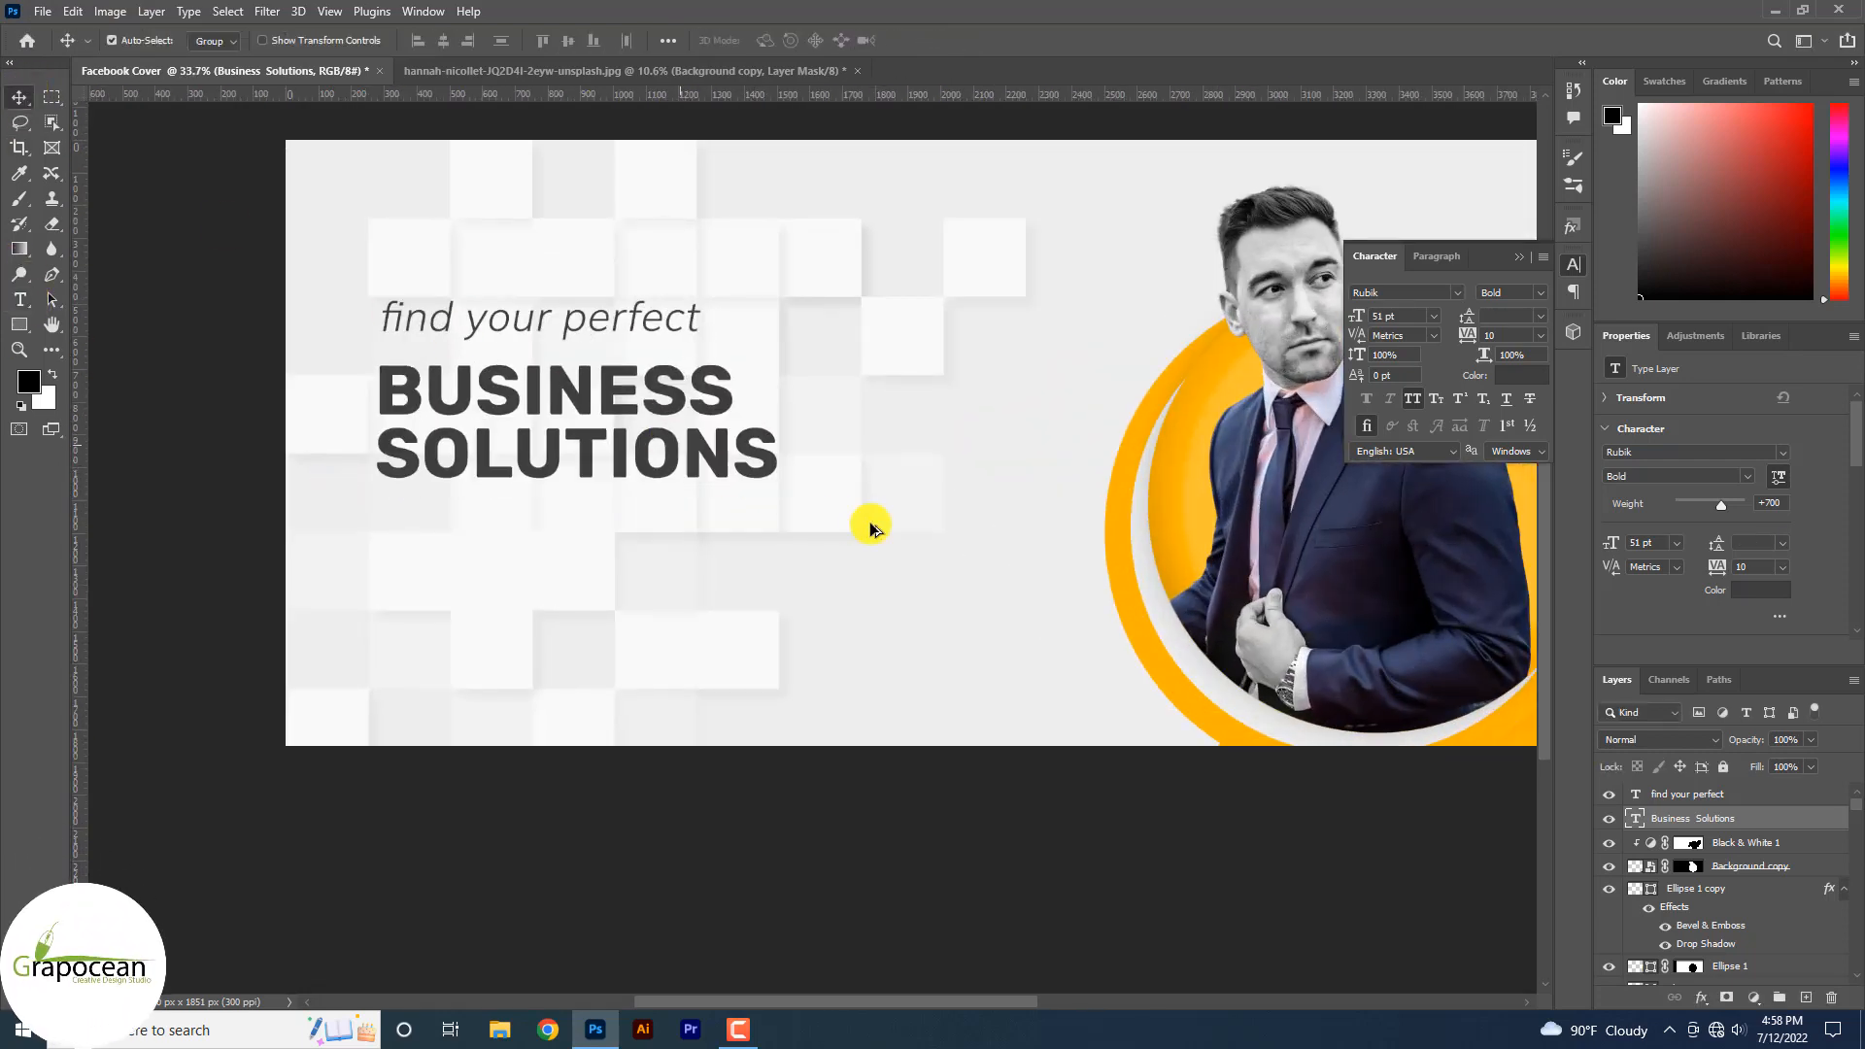
# - Multiply the font size of the word "BUSINESS" by 1.618 to enlarge it to 82.52 pt
pyautogui.scroll(-3, 889, 529)
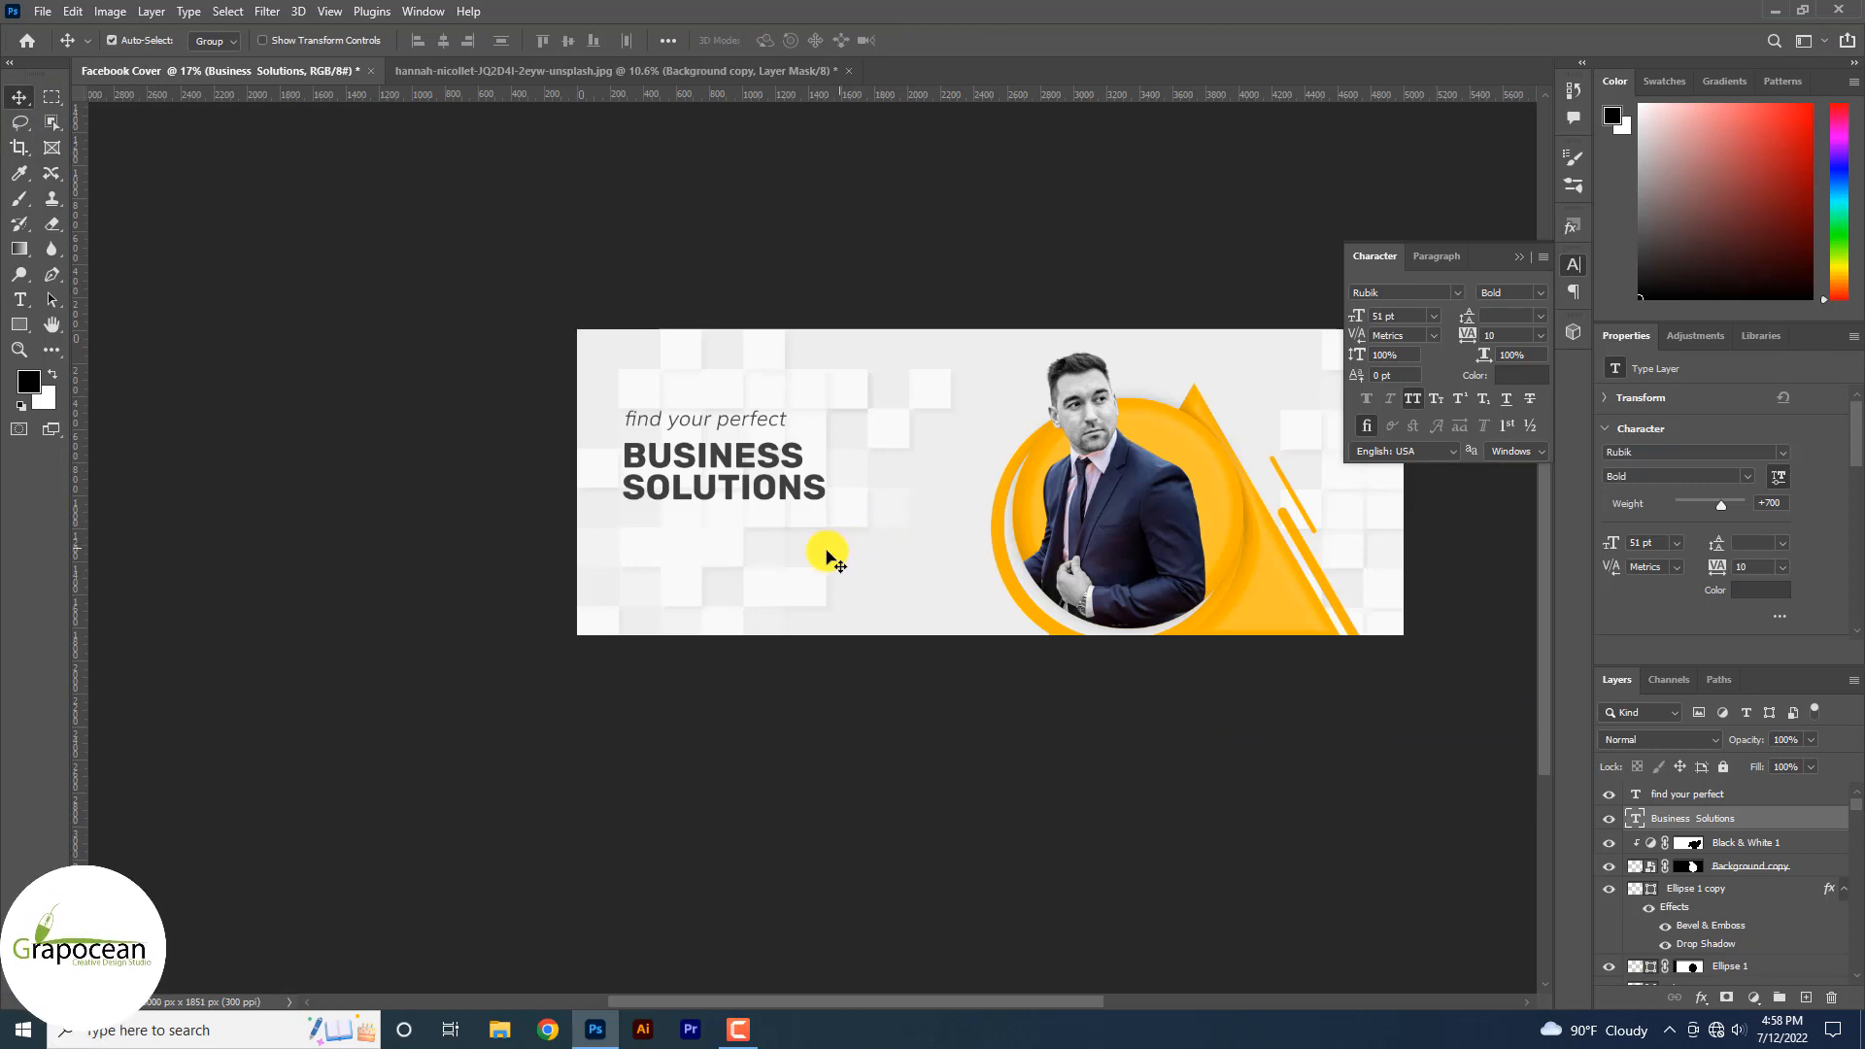
pyautogui.scroll(2, 777, 493)
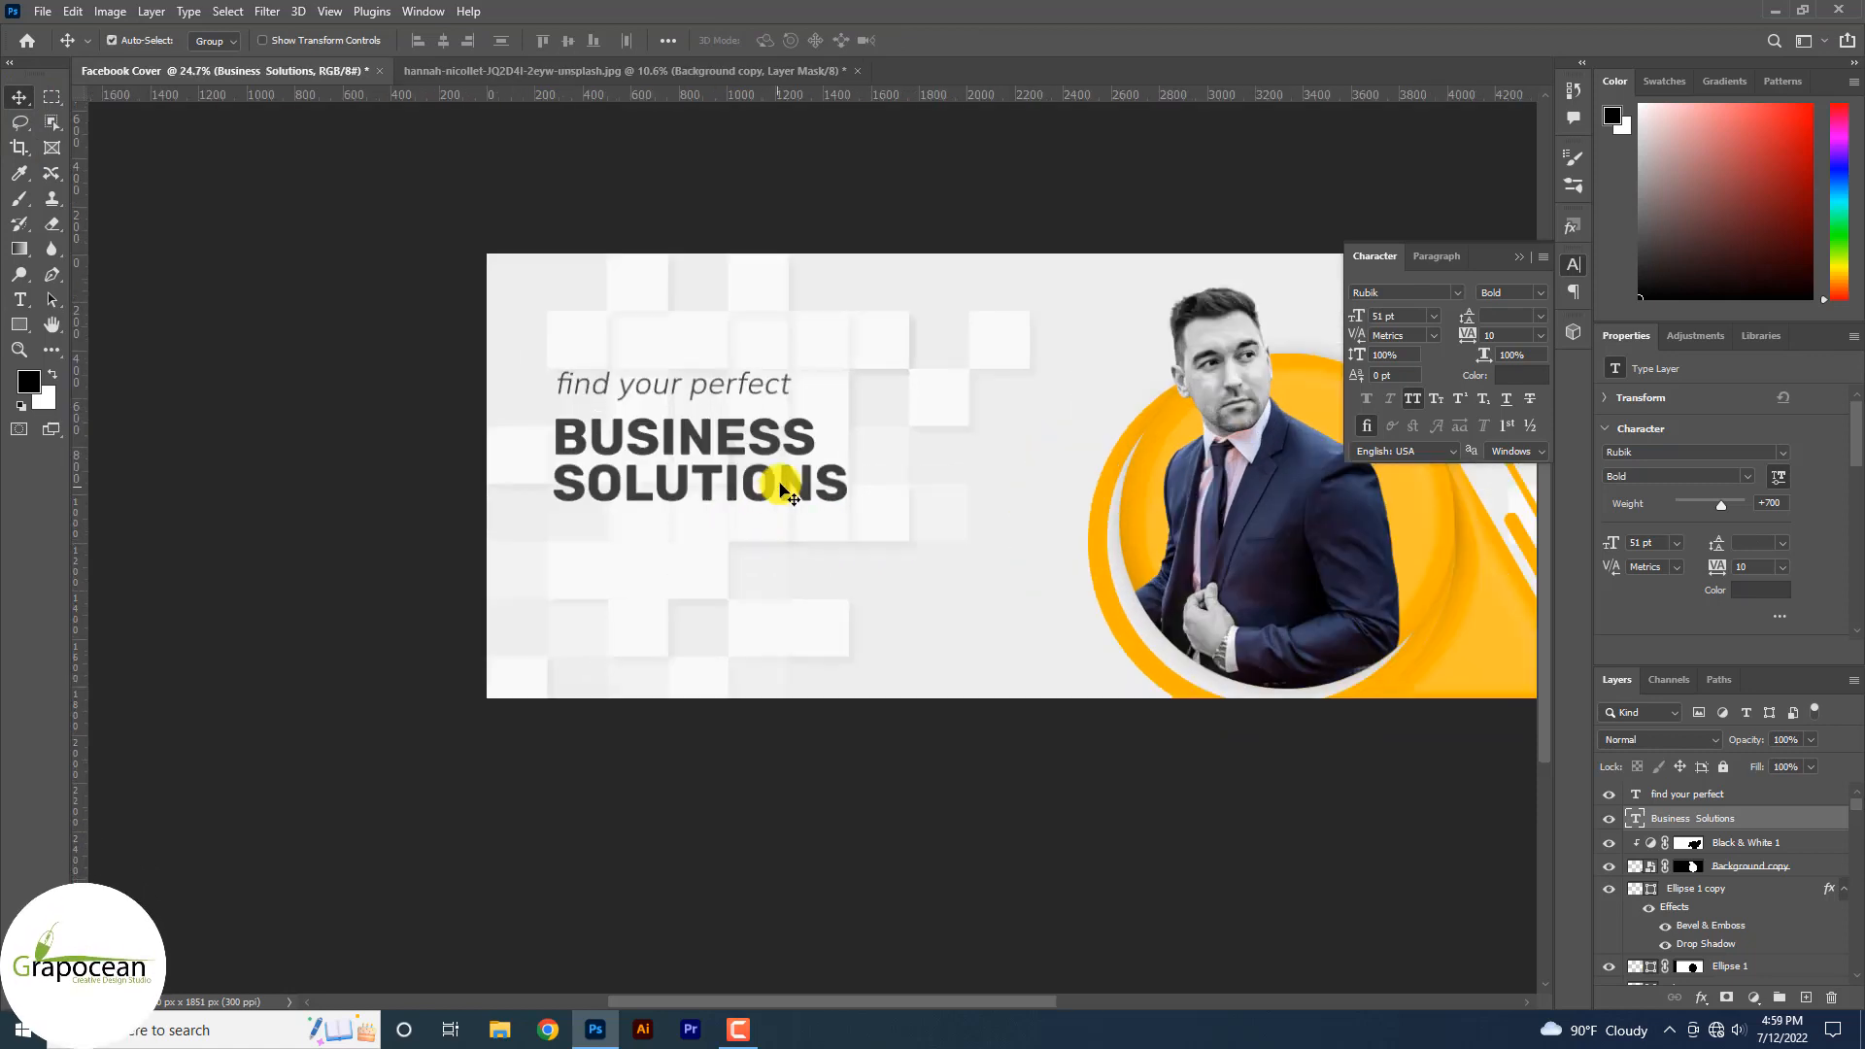
pyautogui.click(20, 301)
pyautogui.doubleClick(814, 433)
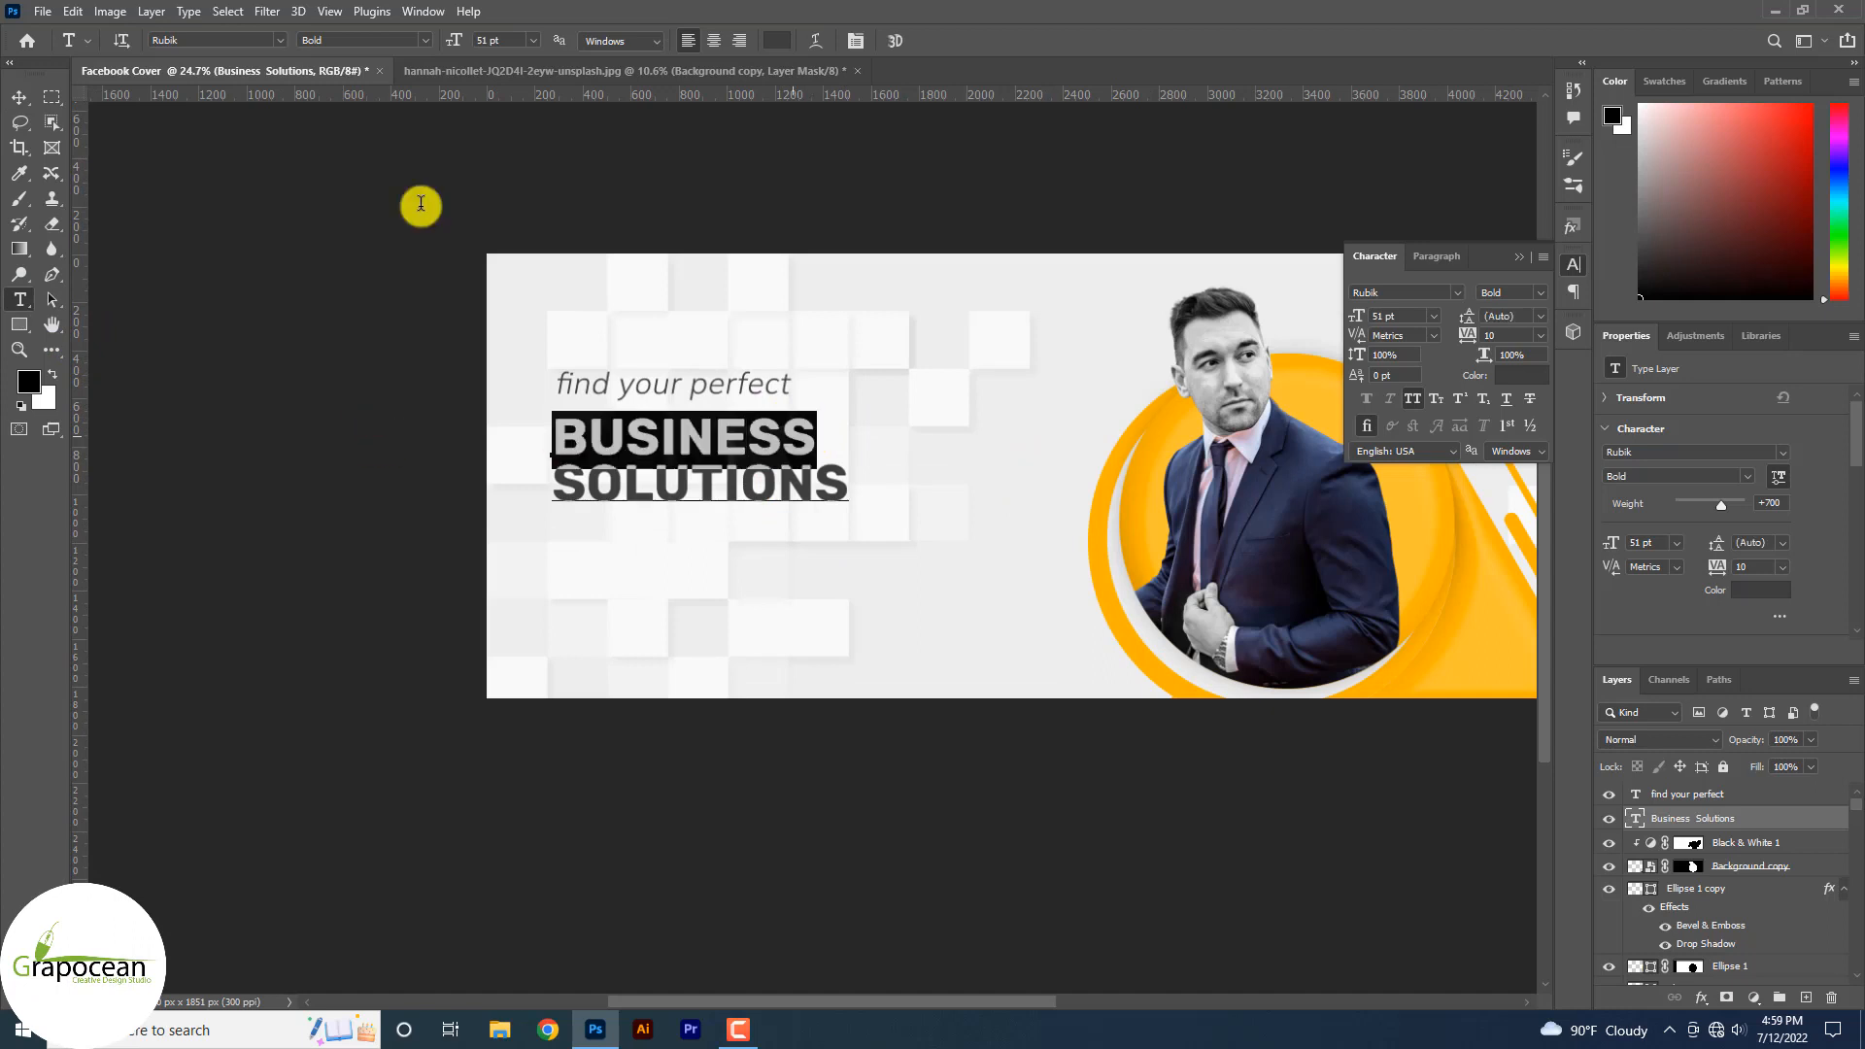
pyautogui.click(486, 37)
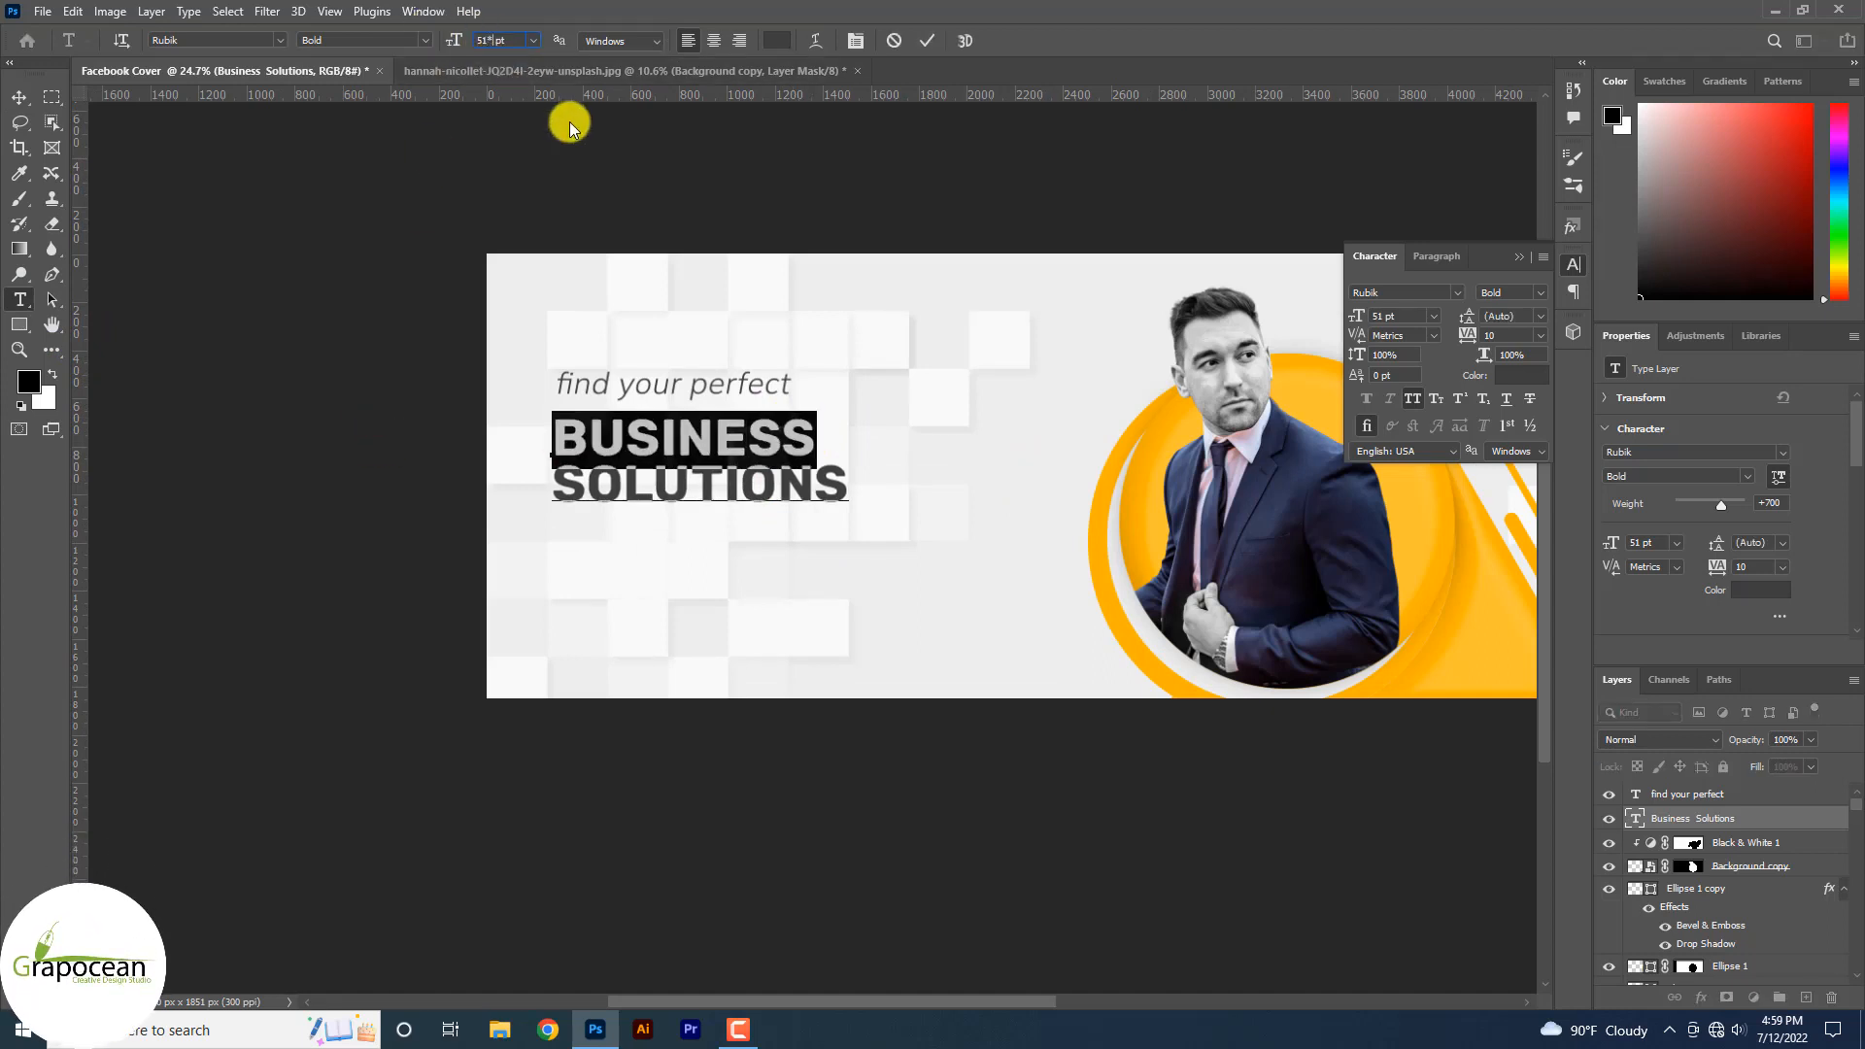
pyautogui.write('*1.618')
pyautogui.press('Return')
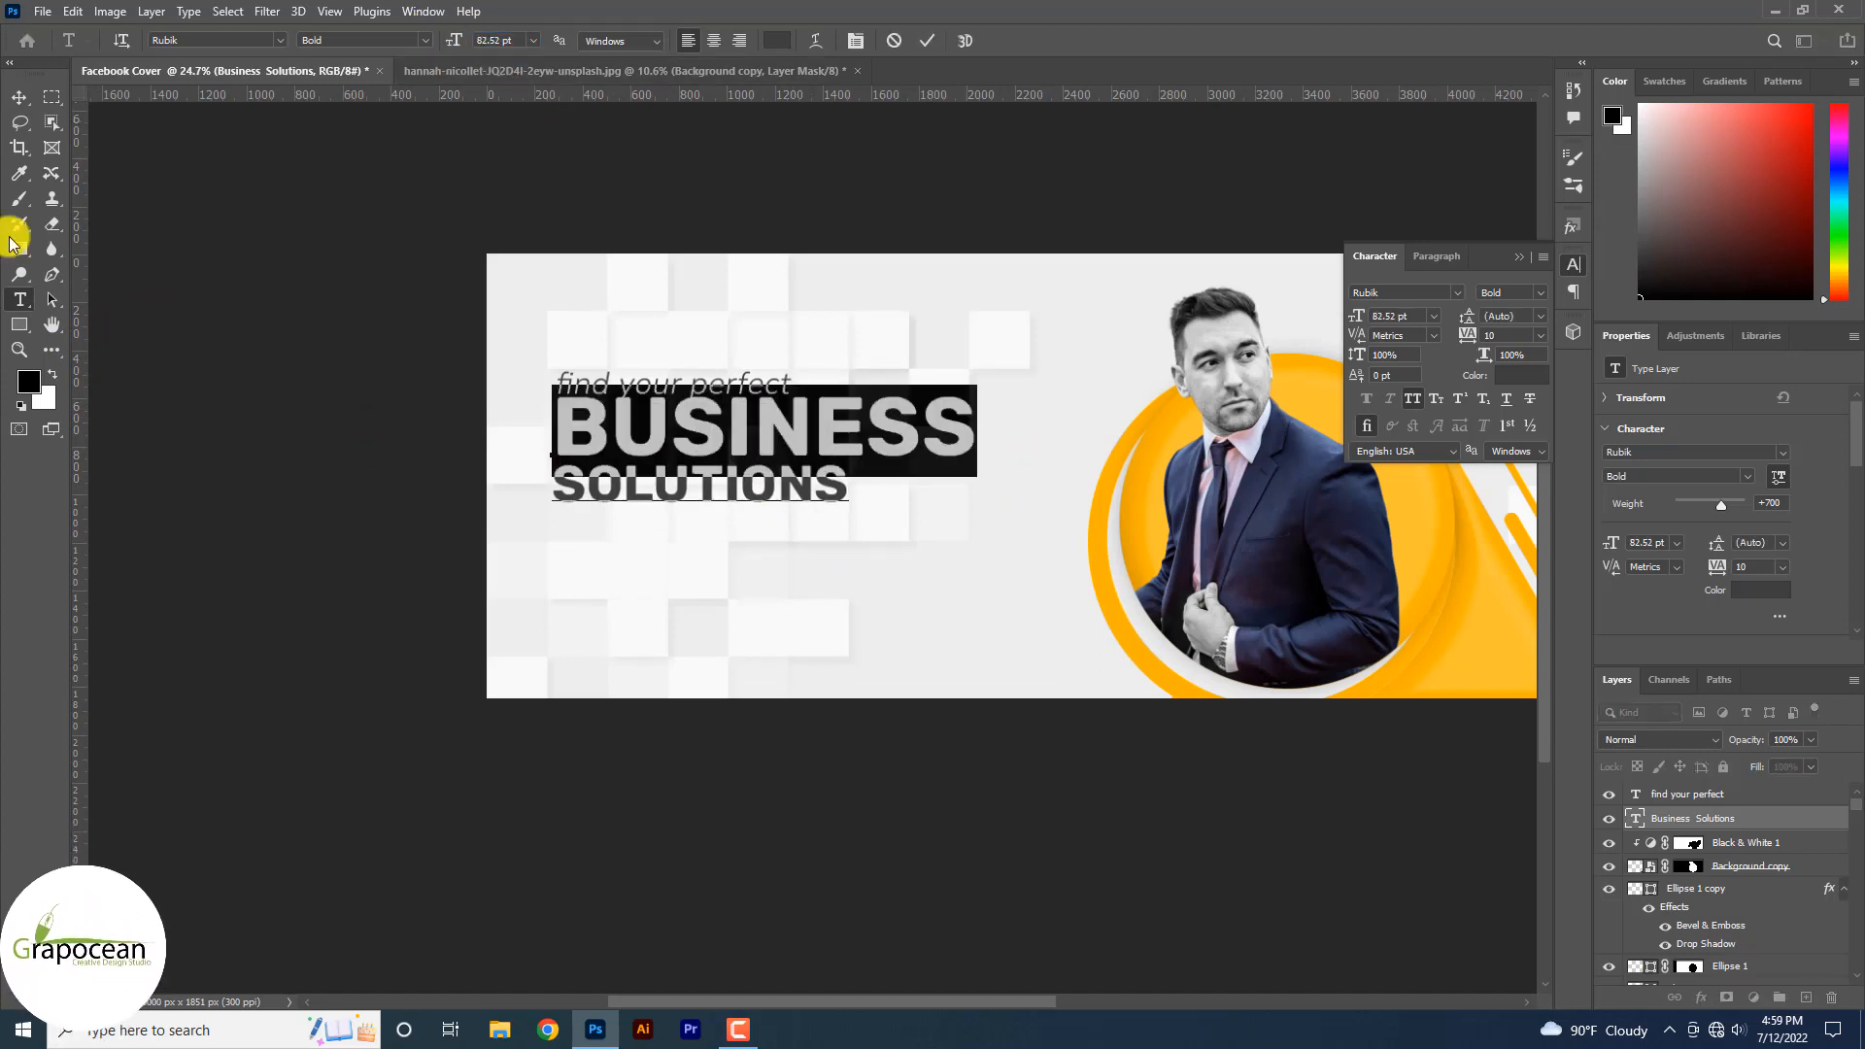
# - Move the heading down so the enlarged "BUSINESS" line clears "find your perfect" above it
pyautogui.click(19, 99)
pyautogui.moveTo(792, 442); pyautogui.dragTo(789, 478)
pyautogui.moveTo(610, 353); pyautogui.dragTo(610, 357)
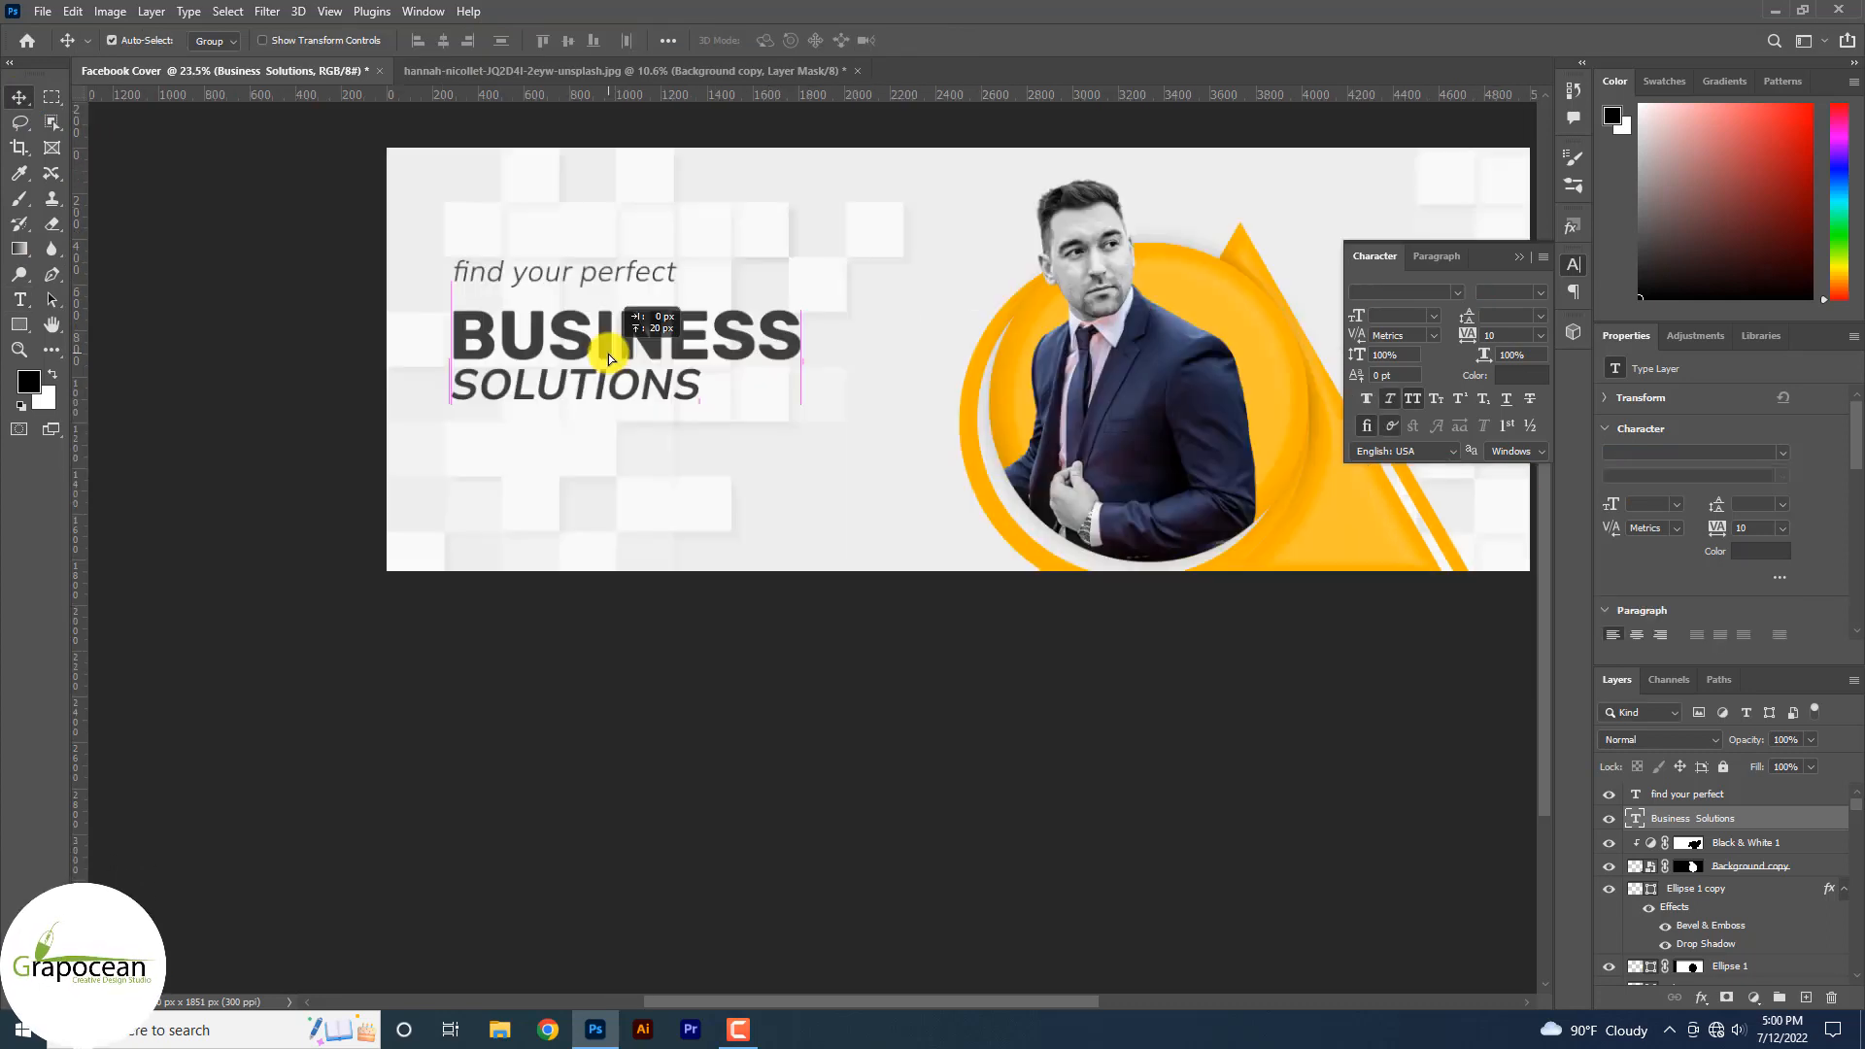
# - Add a paragraph text box with Lorem ipsum text below "SOLUTIONS" and set its font size to 10 pt
pyautogui.click(19, 298)
pyautogui.moveTo(454, 434); pyautogui.dragTo(874, 533)
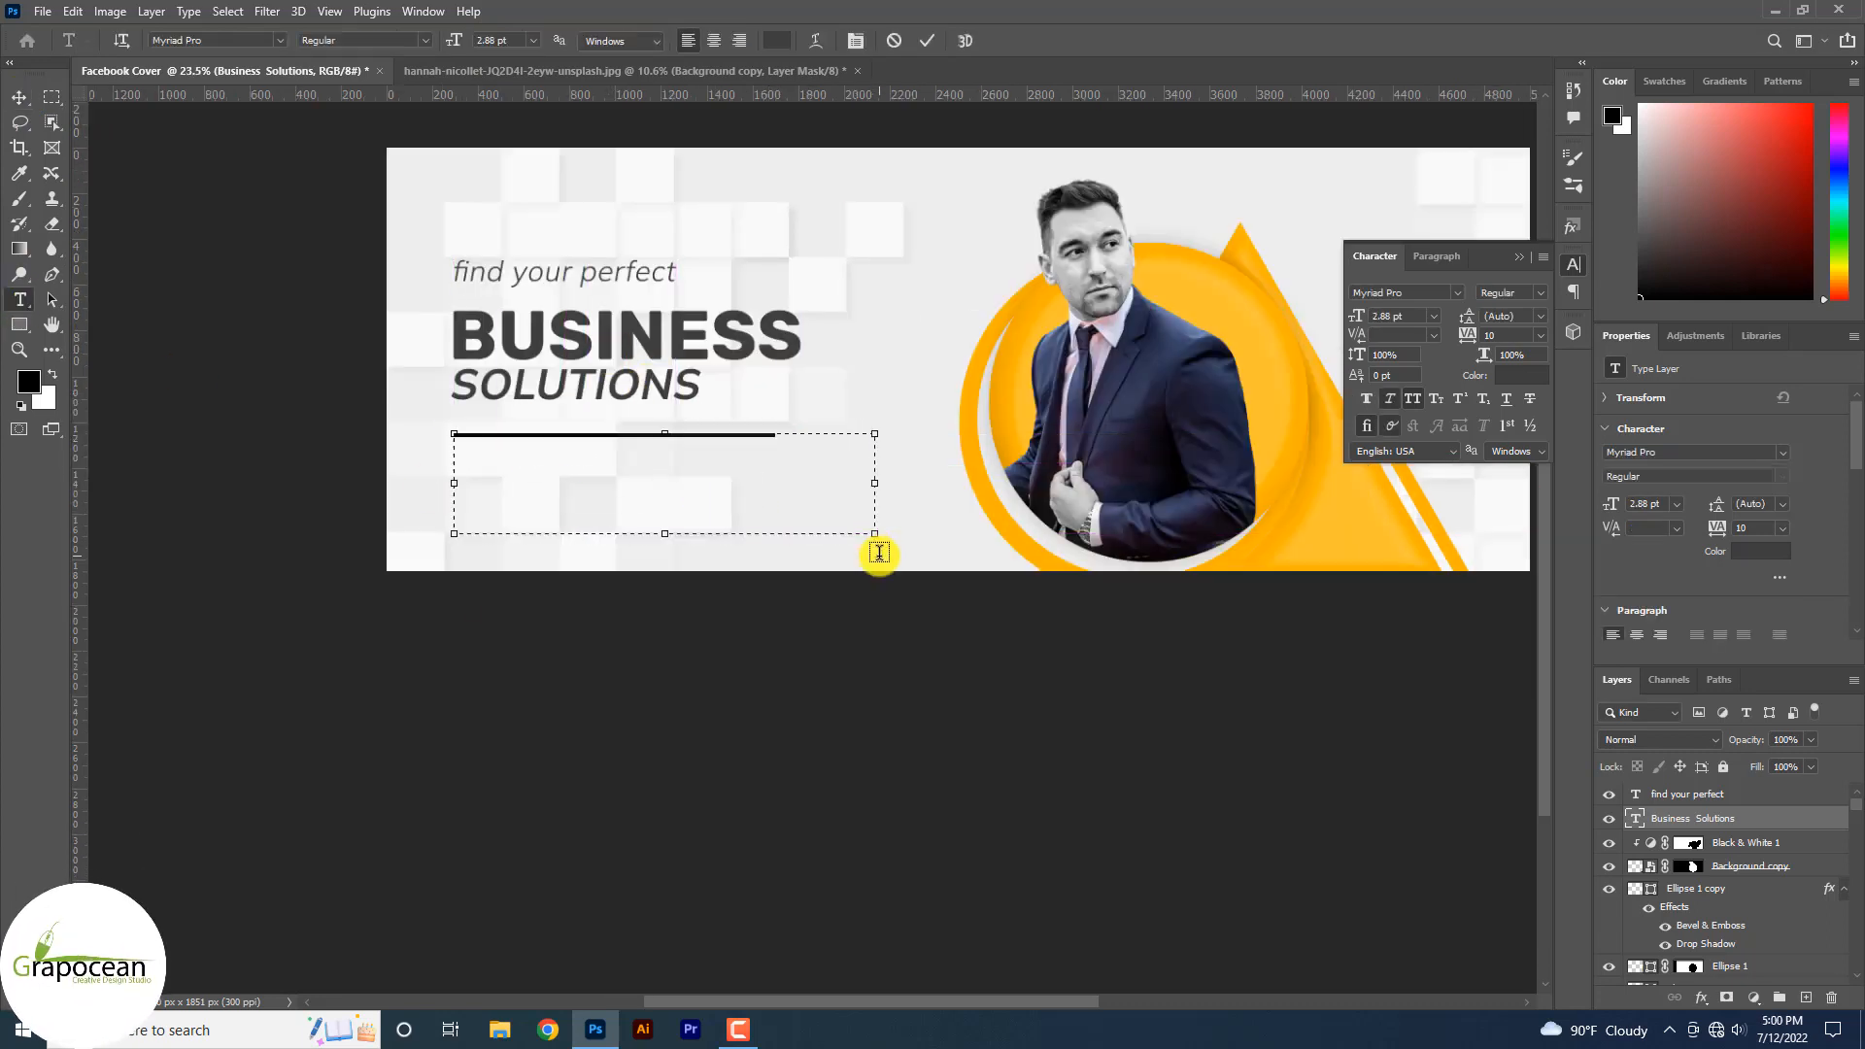
pyautogui.moveTo(449, 41); pyautogui.dragTo(459, 45)
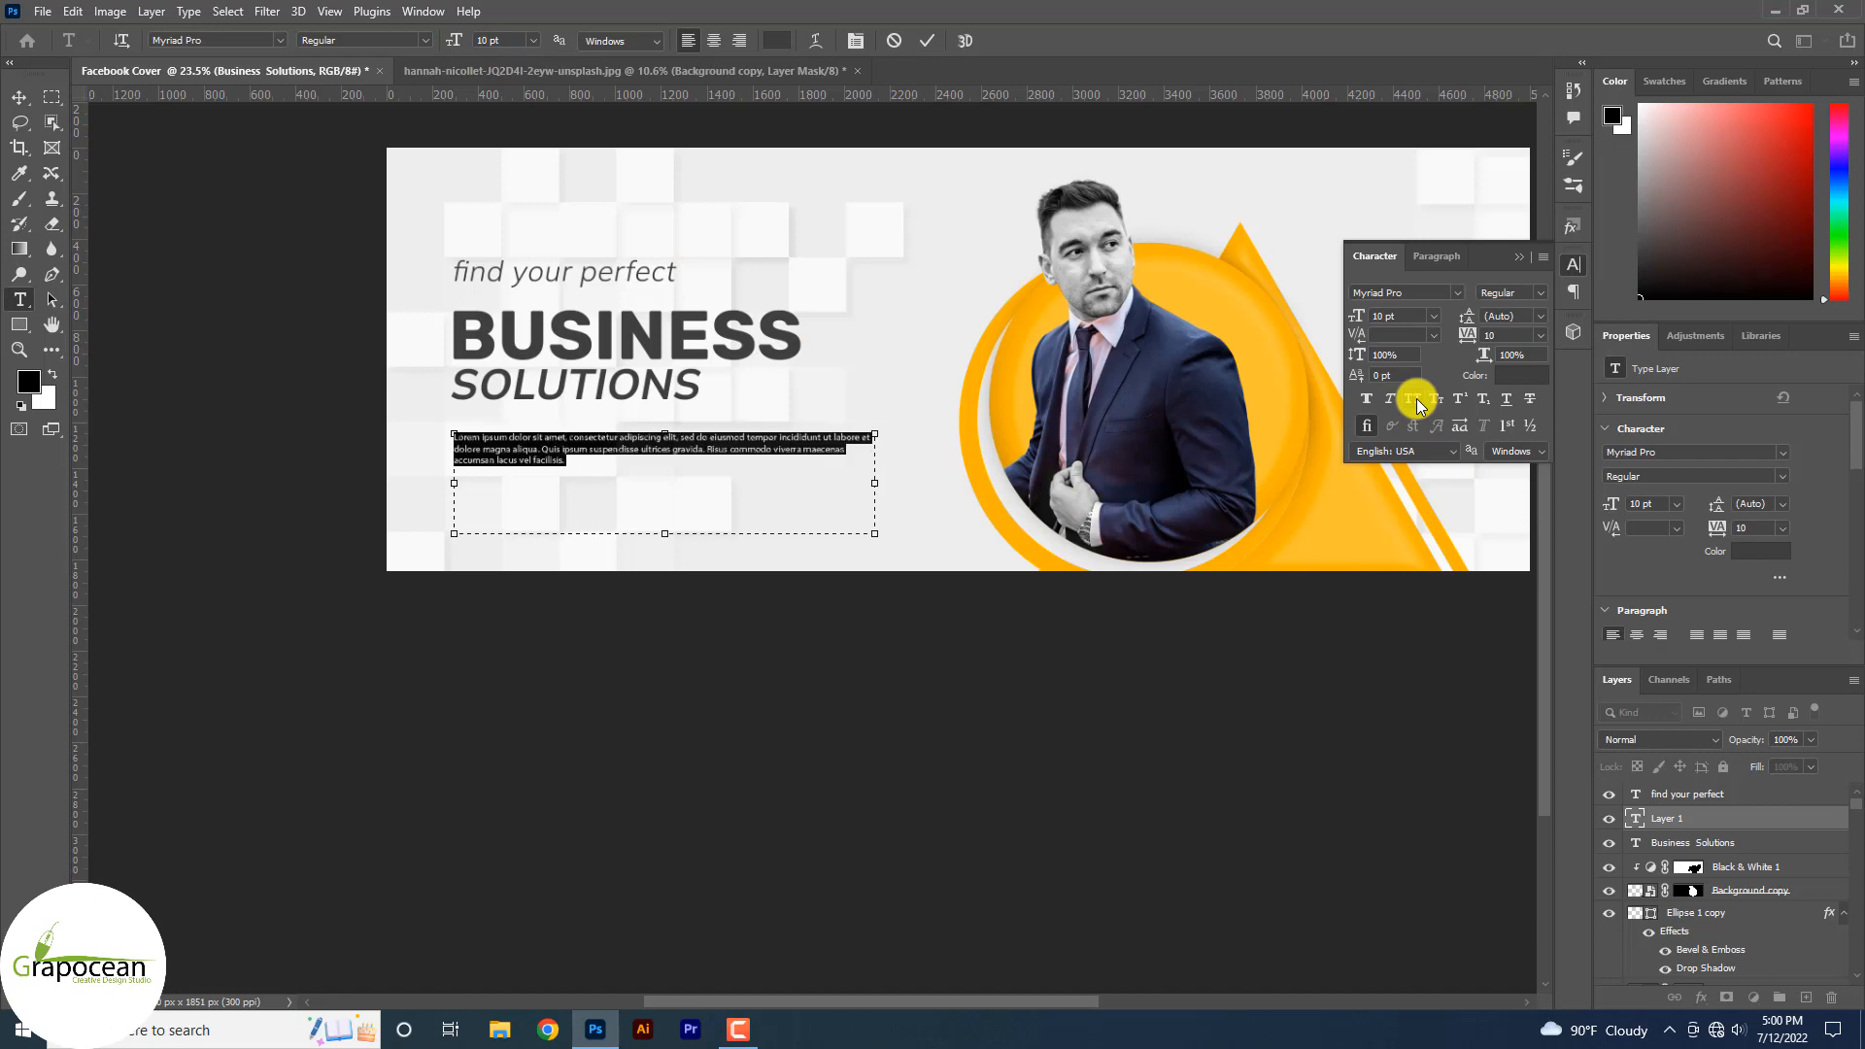
# - Change the font of the Lorem ipsum paragraph to Mulish Regular
pyautogui.scroll(2, 761, 486)
pyautogui.click(416, 40)
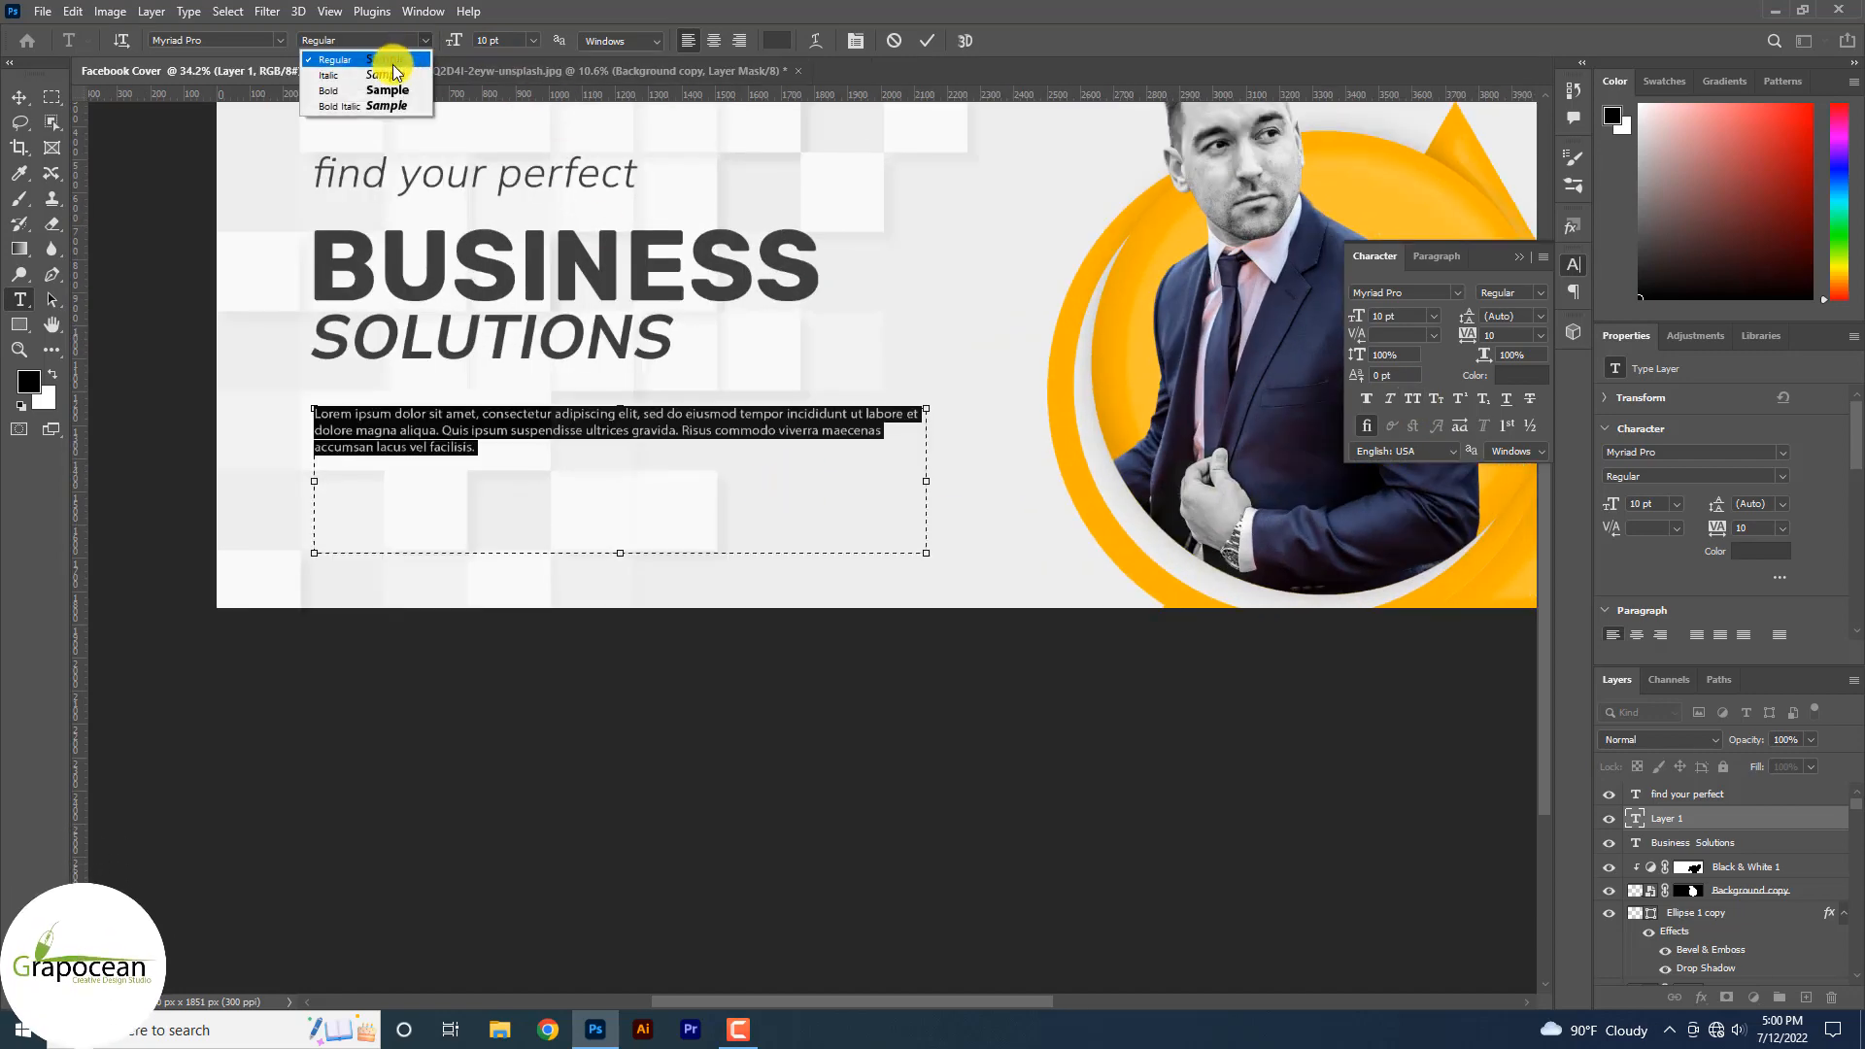
pyautogui.click(281, 40)
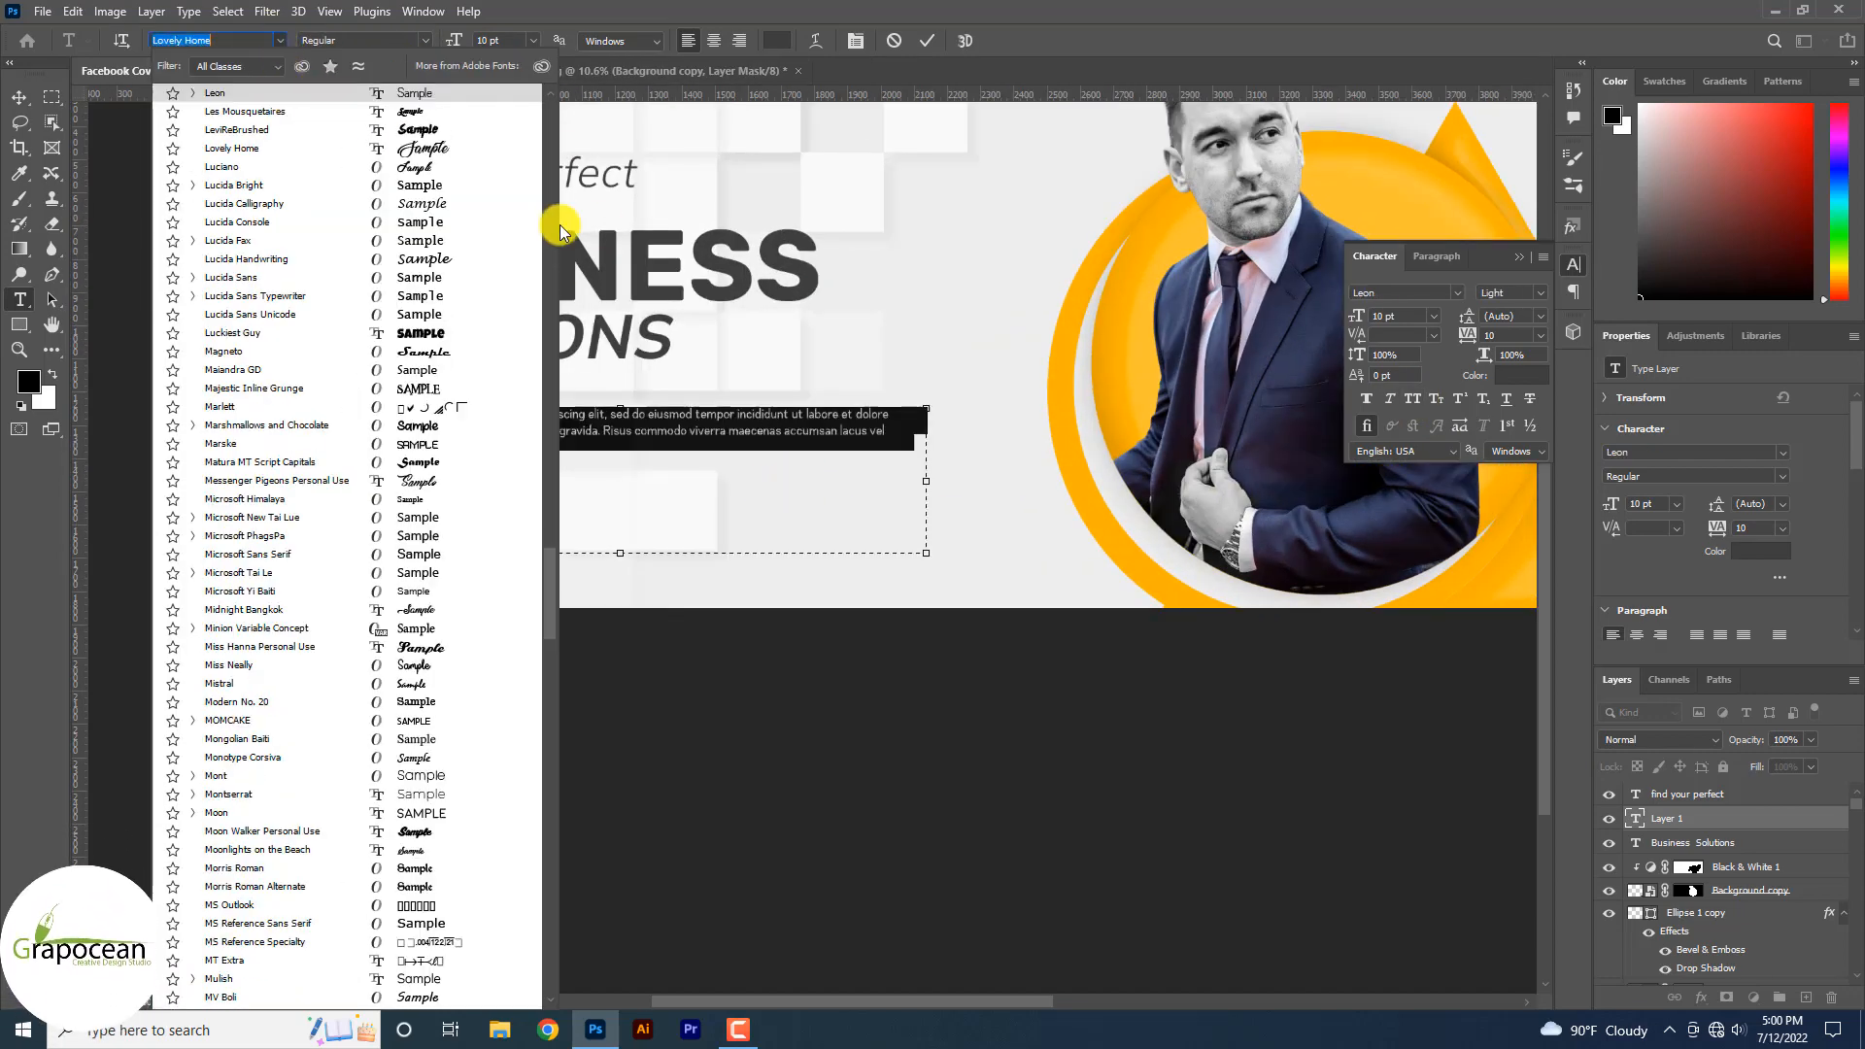
pyautogui.moveTo(552, 572); pyautogui.dragTo(534, 75)
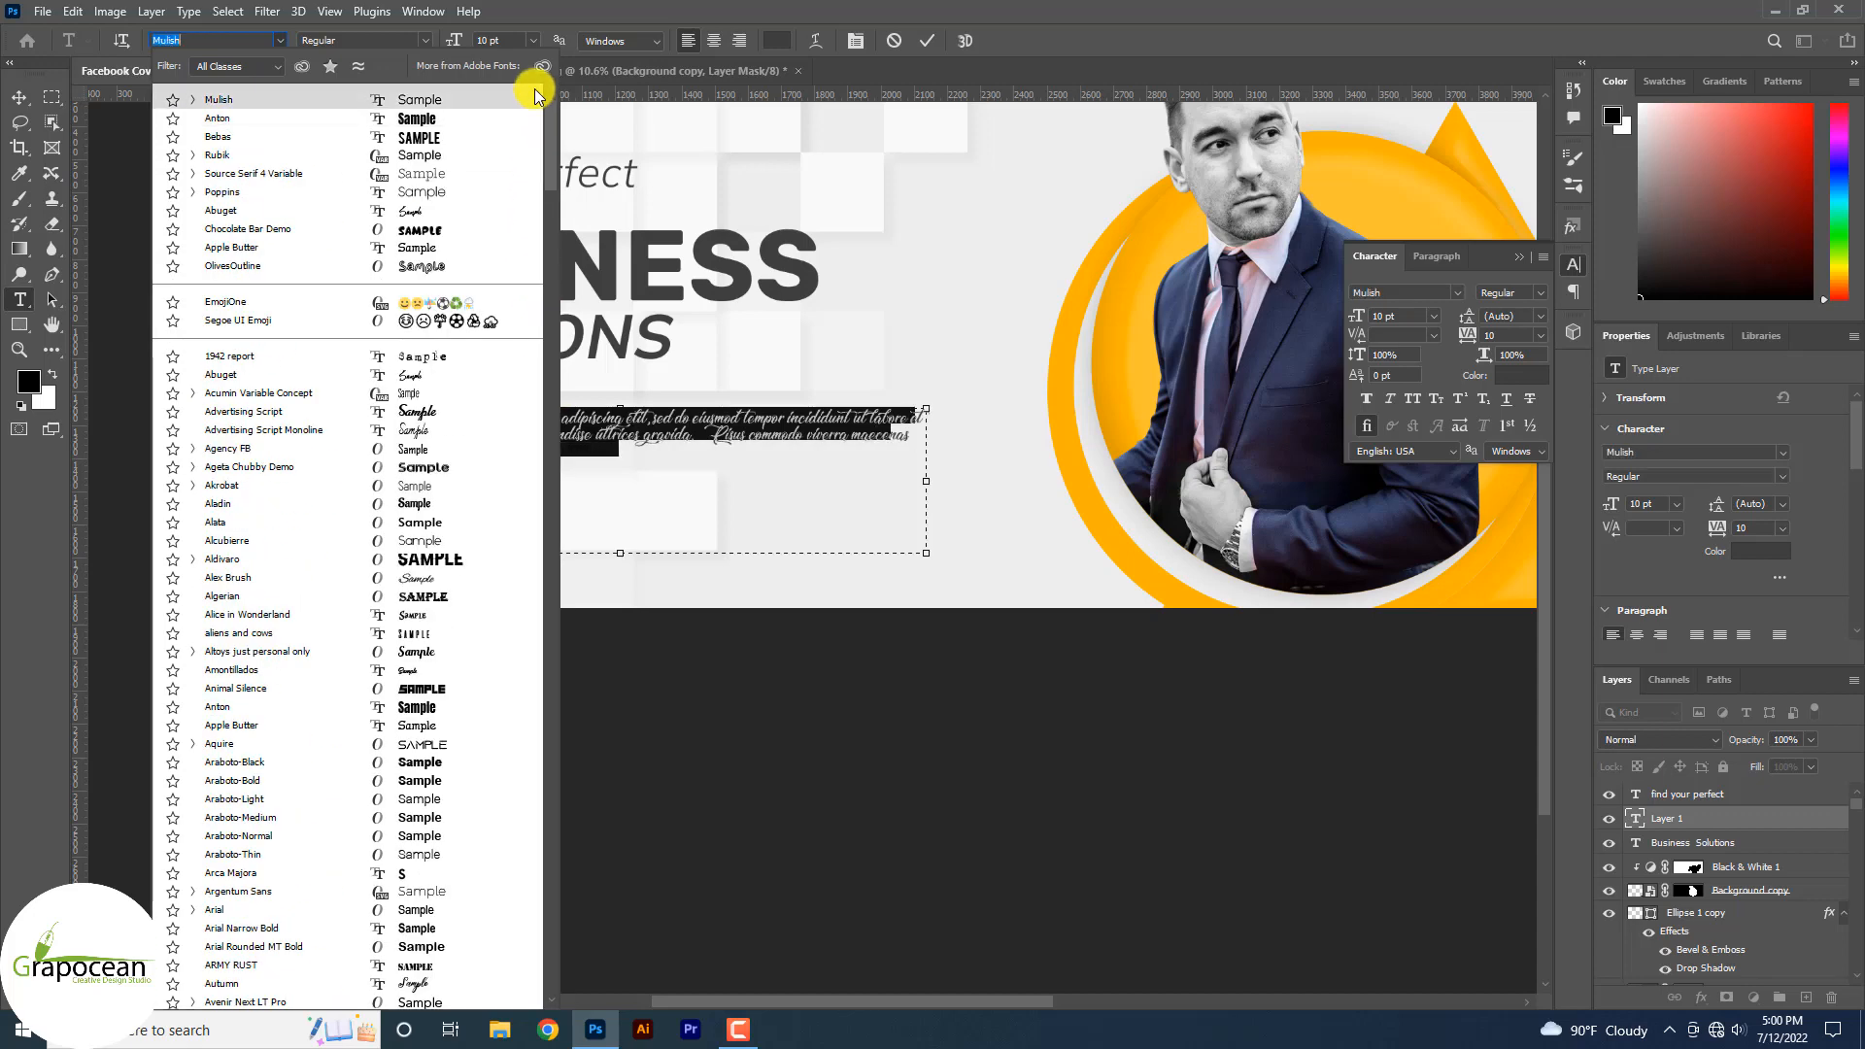
pyautogui.click(466, 90)
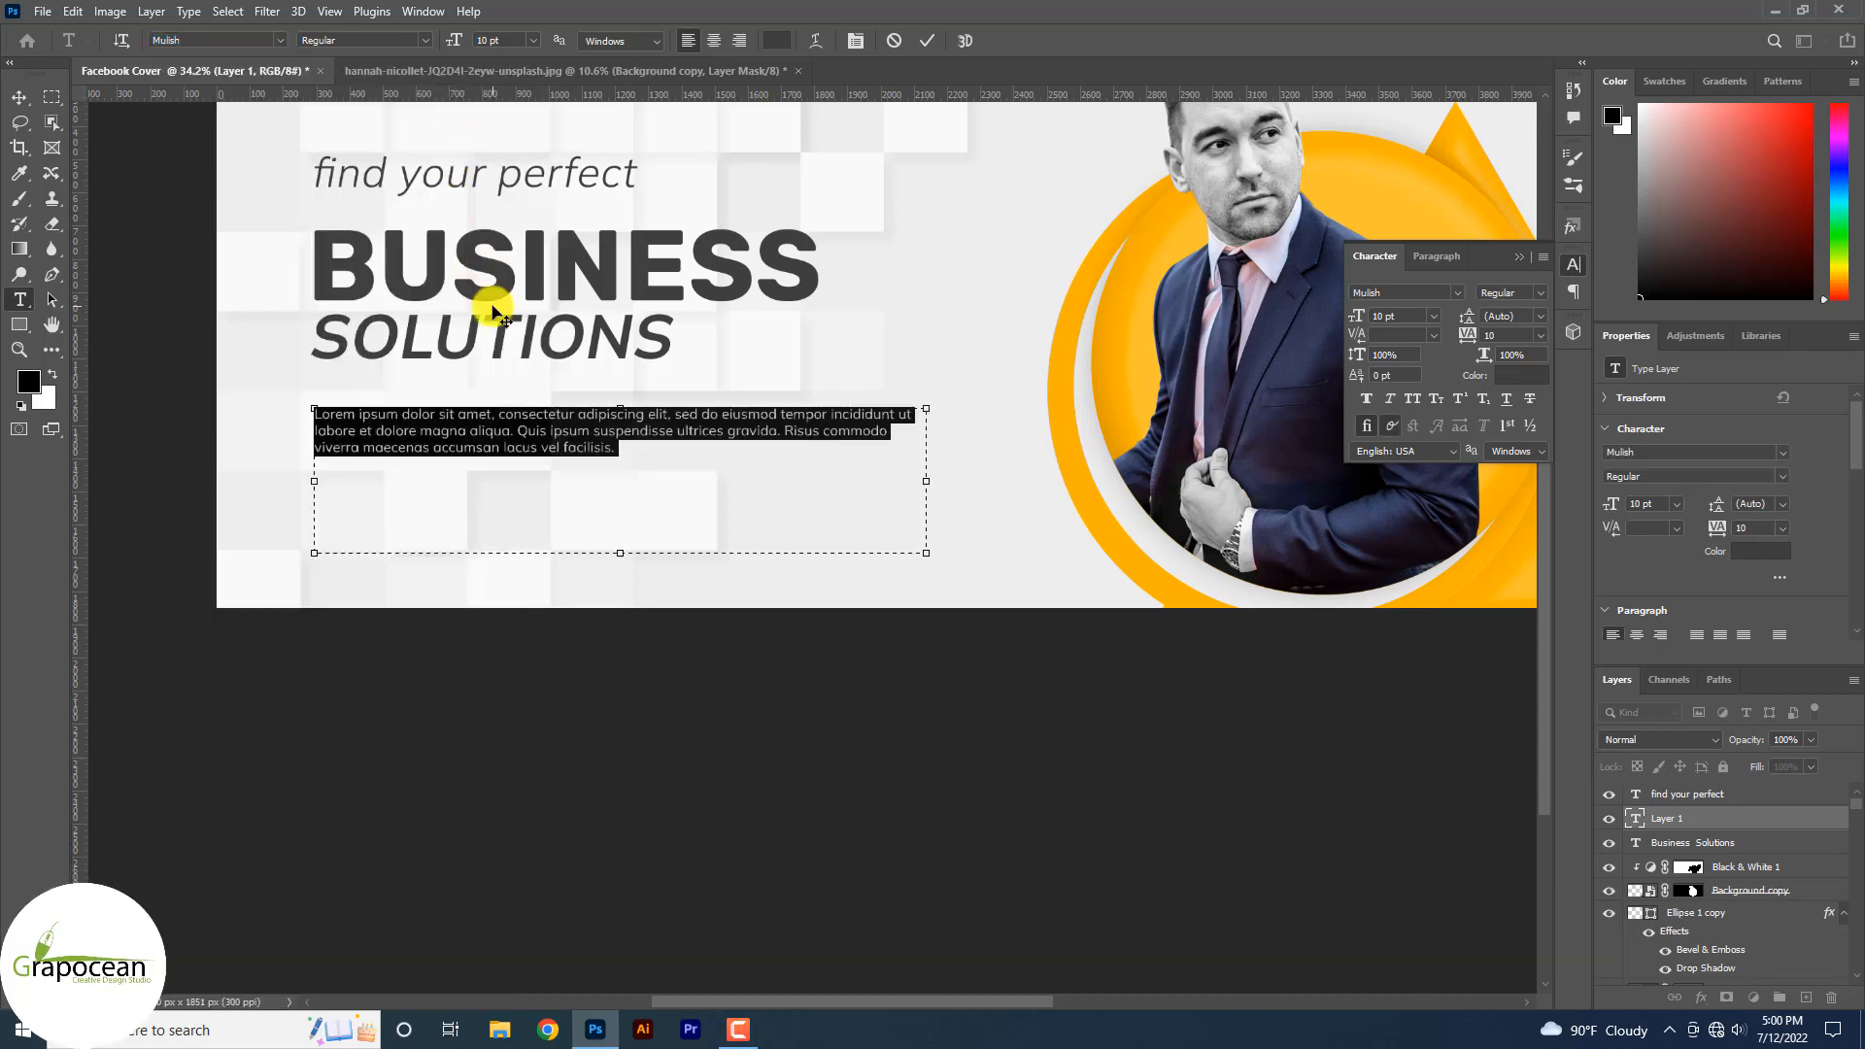
pyautogui.click(18, 97)
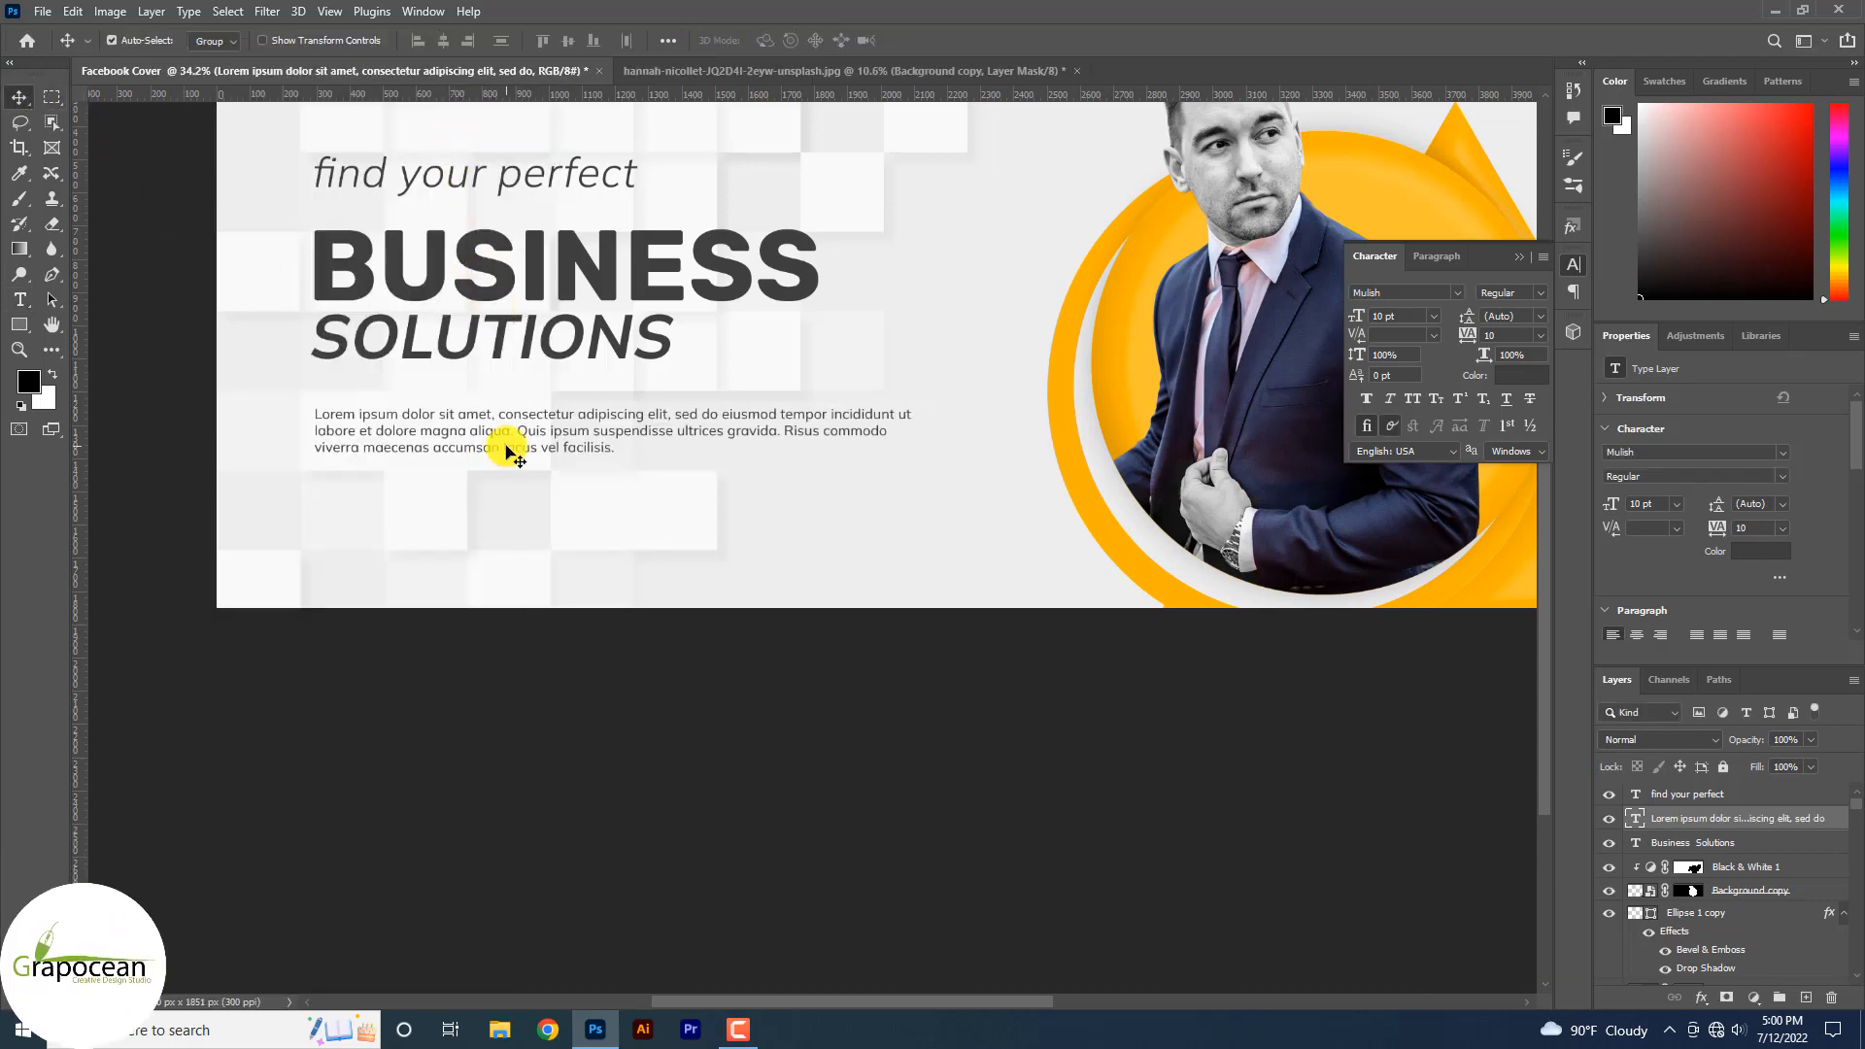
# - Nudge the Lorem ipsum paragraph into alignment with the heading's left edge, slightly closer to "SOLUTIONS"
pyautogui.scroll(3, 490, 440)
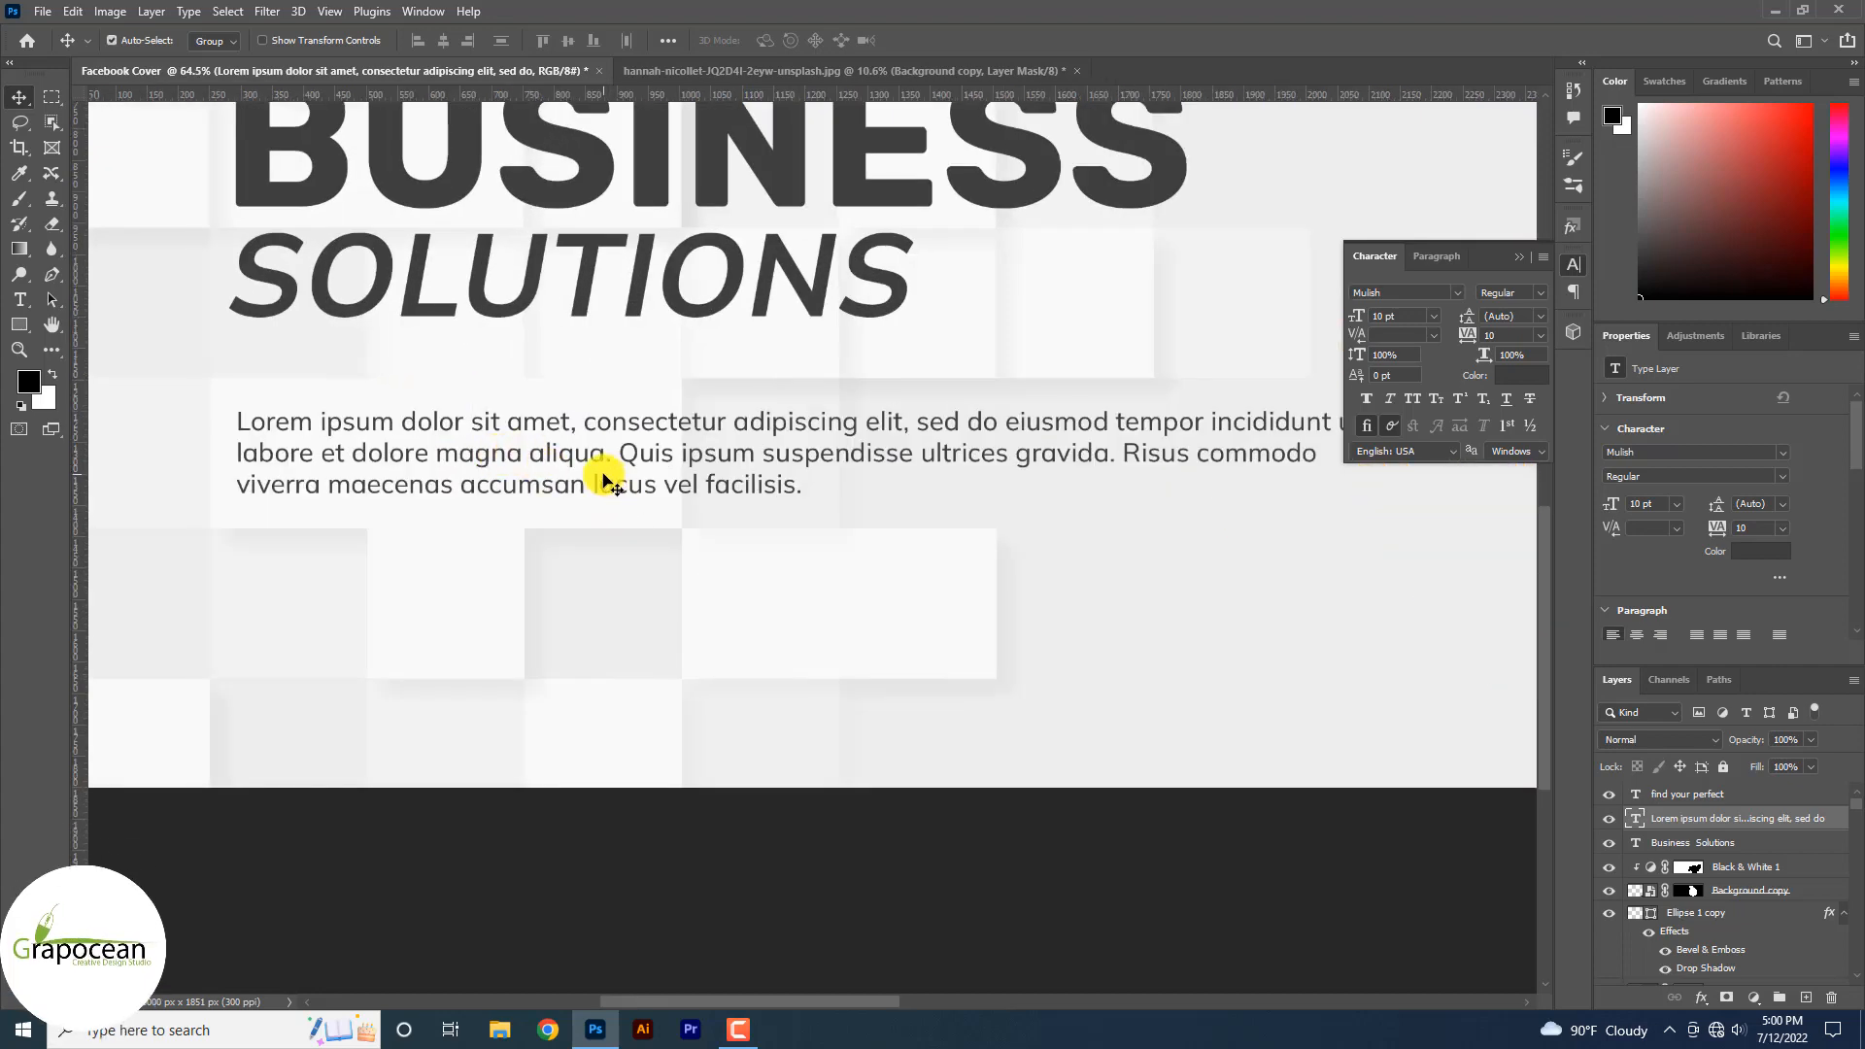
pyautogui.scroll(-5, 612, 471)
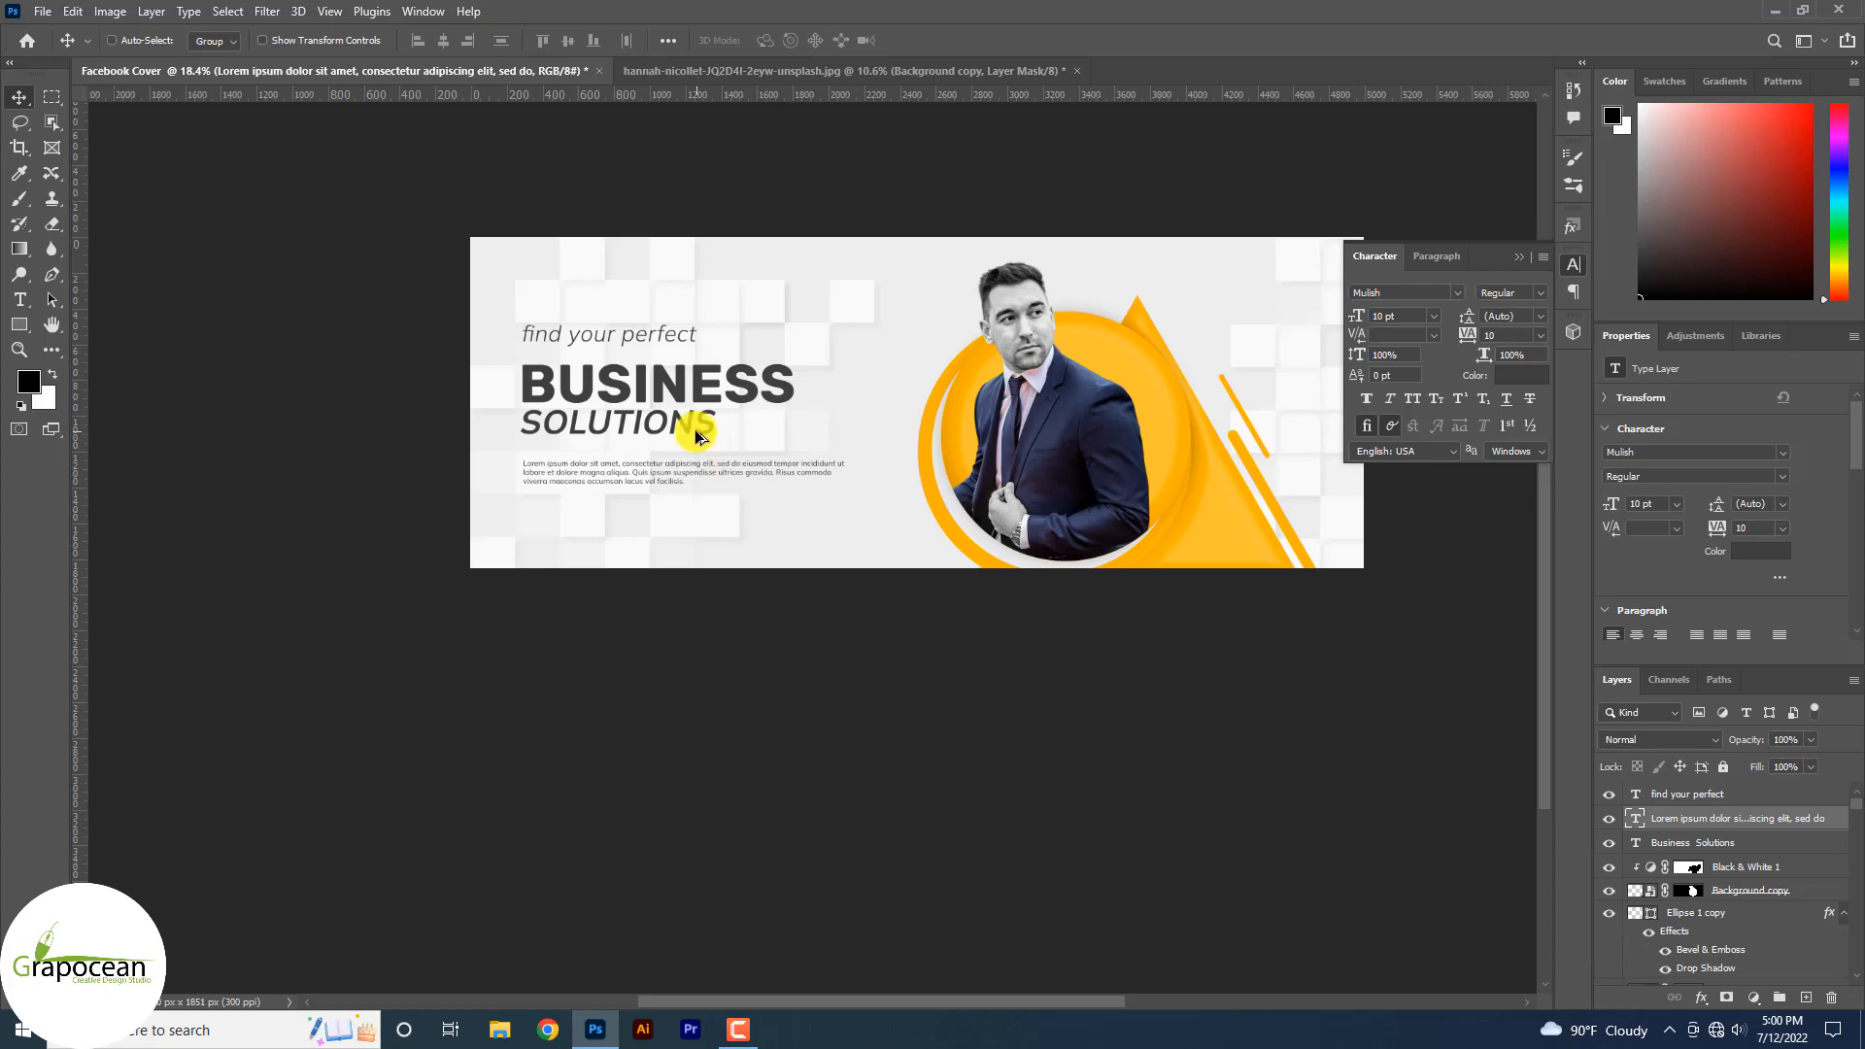
pyautogui.scroll(2, 699, 420)
pyautogui.moveTo(637, 490)
pyautogui.mouseDown()
pyautogui.moveTo(625, 467)
pyautogui.moveTo(666, 500)
pyautogui.mouseUp()
pyautogui.scroll(-2, 1207, 516)
pyautogui.scroll(1, 1190, 520)
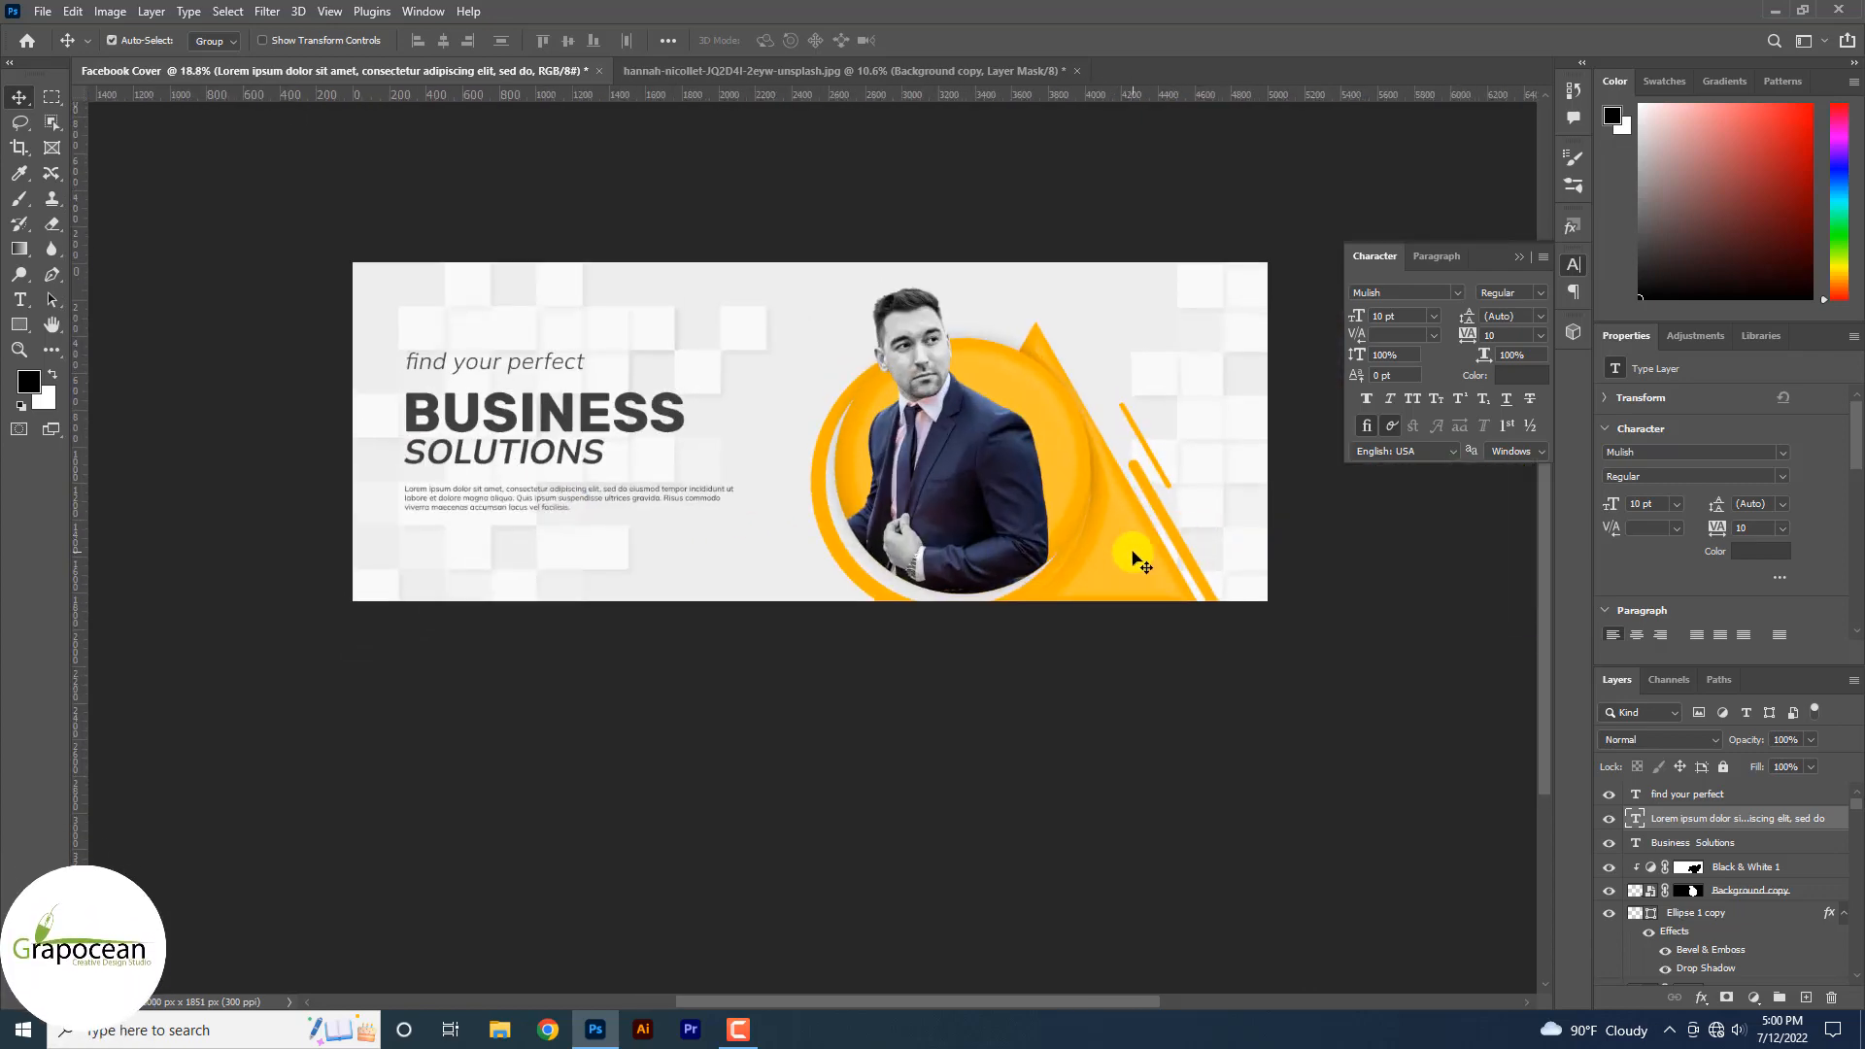
# - Duplicate the orange triangle over the heading area, rotate the copy 180°, and shift it down and to the left
pyautogui.moveTo(1117, 544); pyautogui.dragTo(731, 466)
pyautogui.click(720, 520)
pyautogui.hotkey('ctrl', 't')
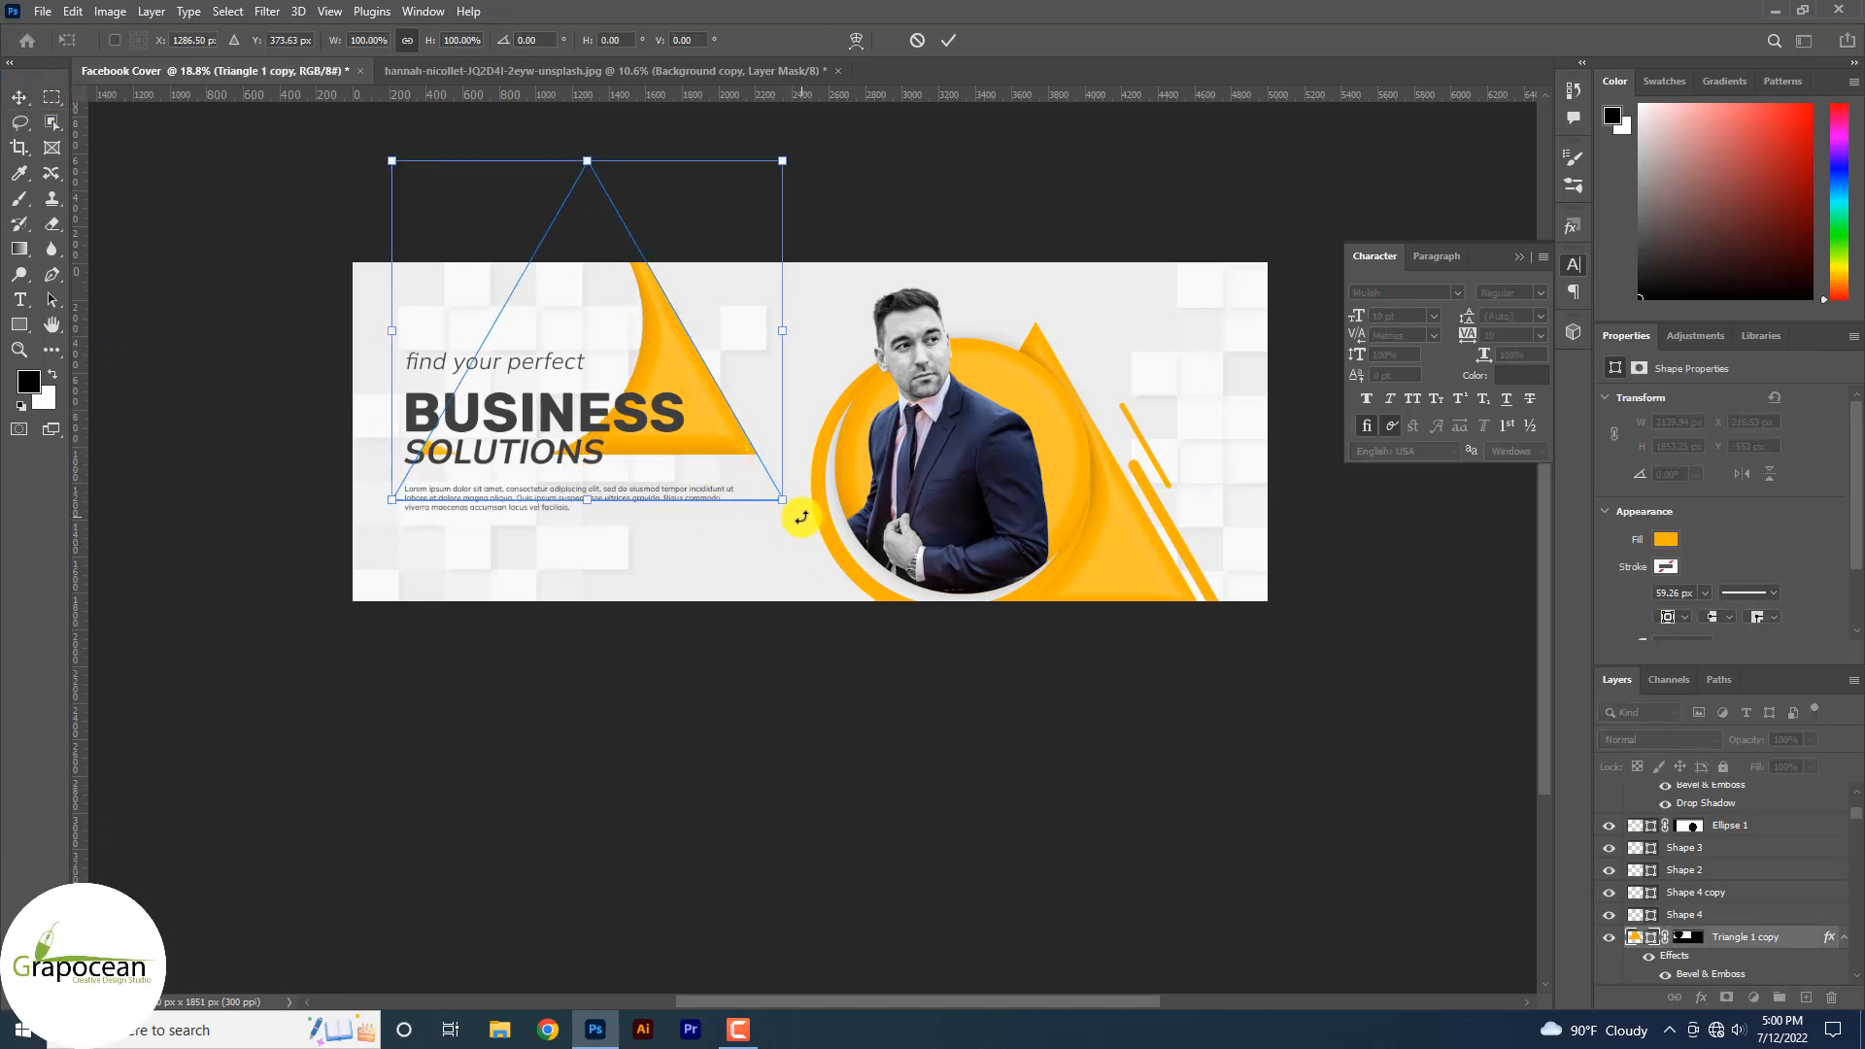
pyautogui.moveTo(801, 517); pyautogui.dragTo(537, 275)
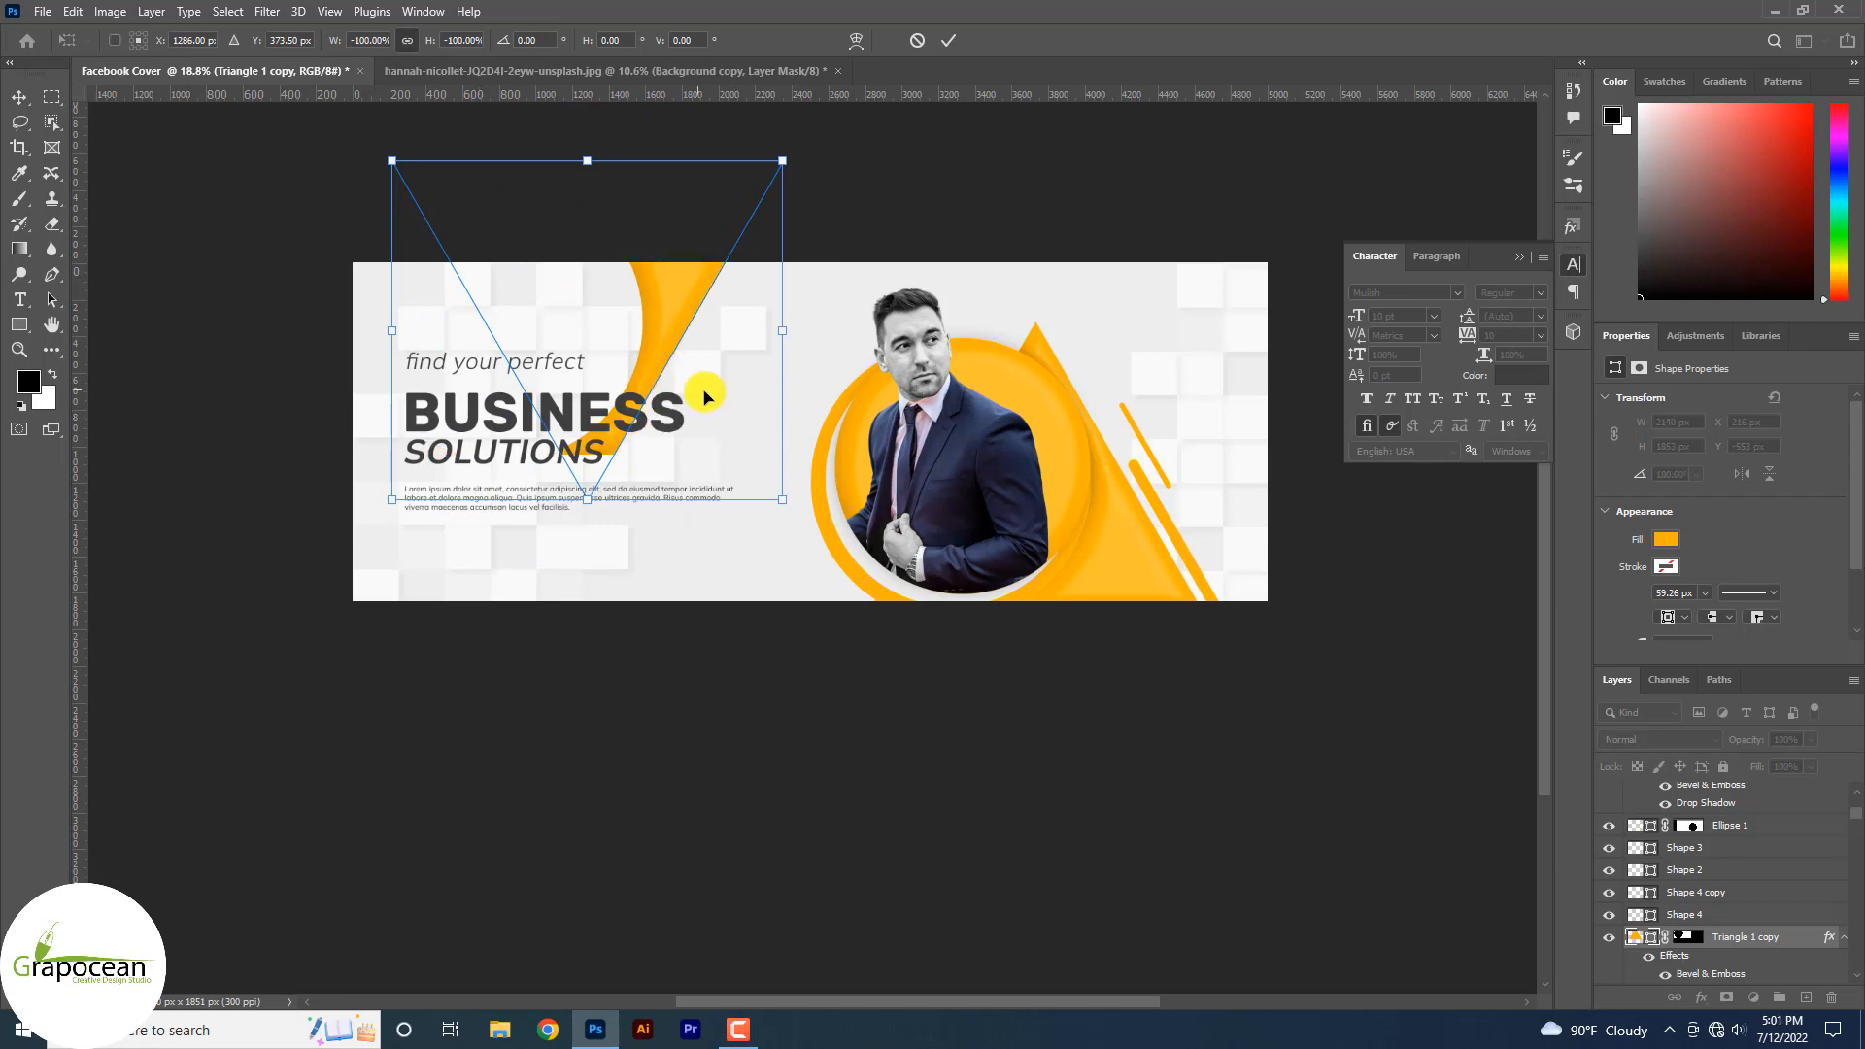
pyautogui.moveTo(706, 395); pyautogui.dragTo(659, 454)
pyautogui.click(941, 42)
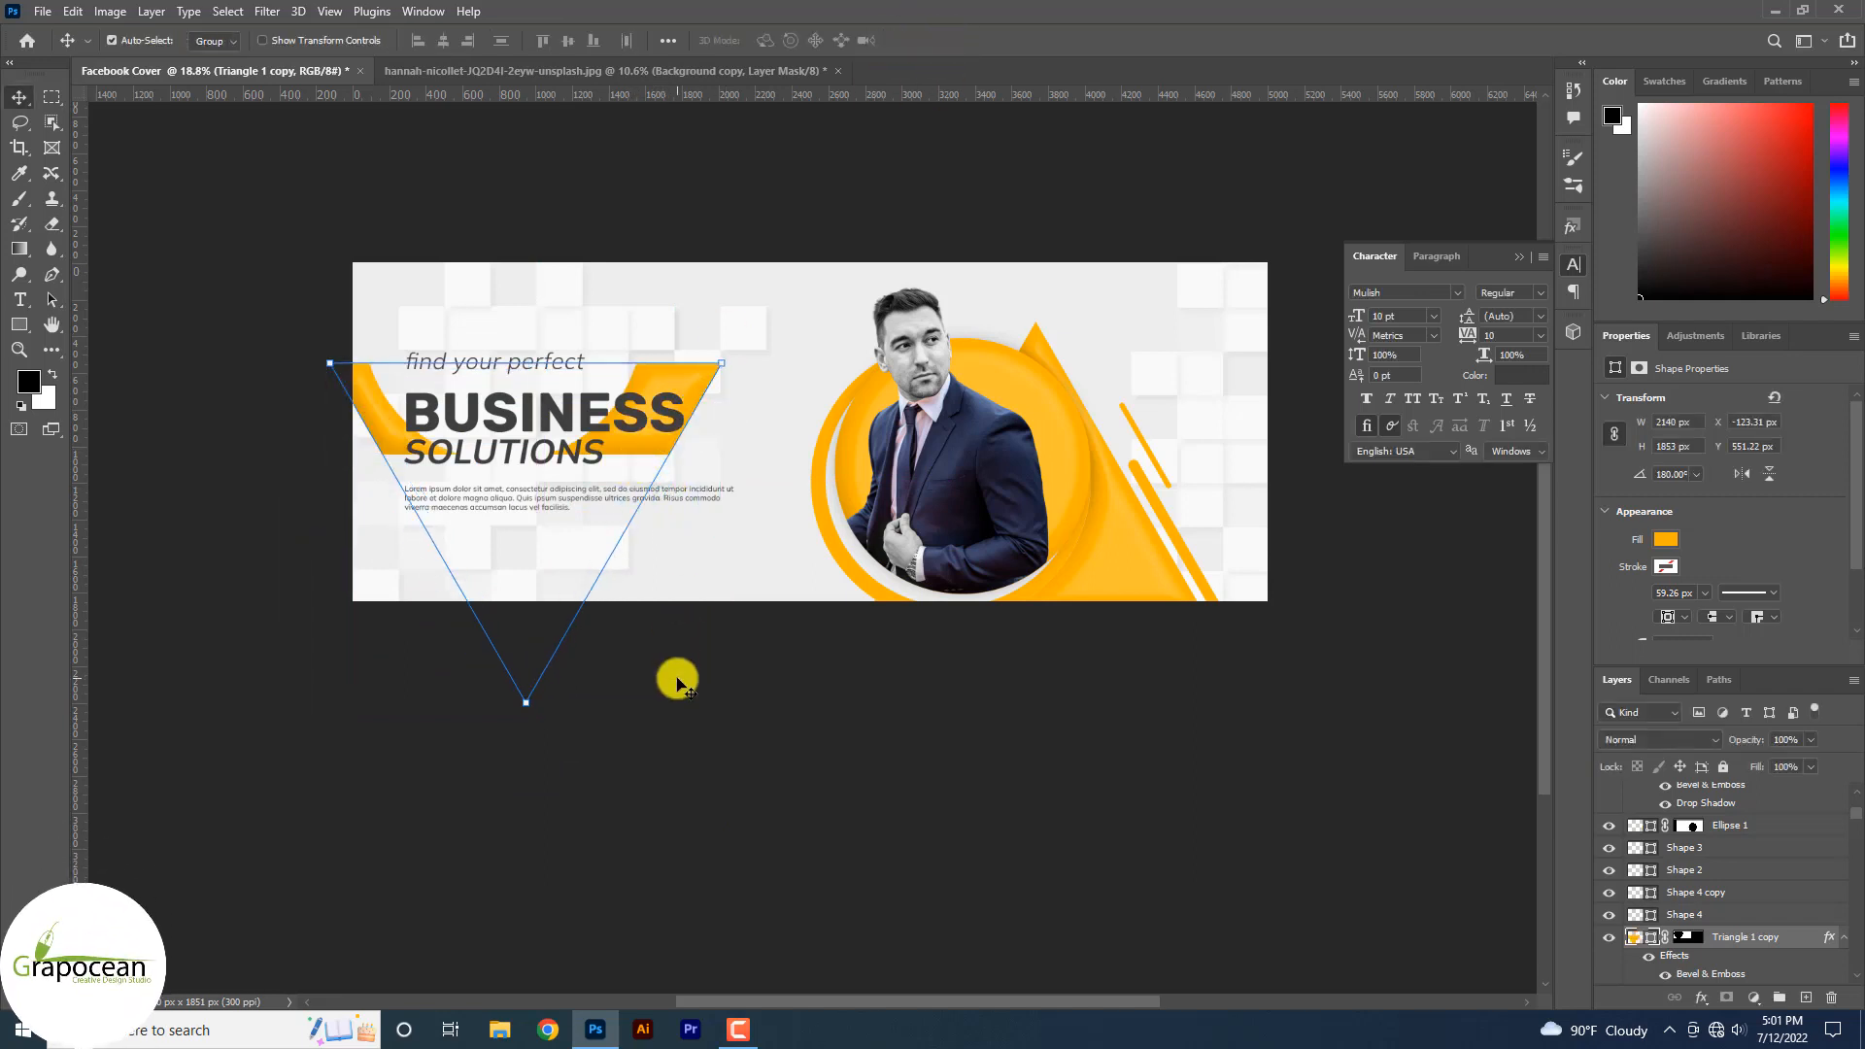
# - Move the inverted orange triangle piece up to the cover's upper edge, above "find your perfect"
pyautogui.click(737, 720)
pyautogui.hotkey('ctrl', '-')
pyautogui.hotkey('ctrl', '+')
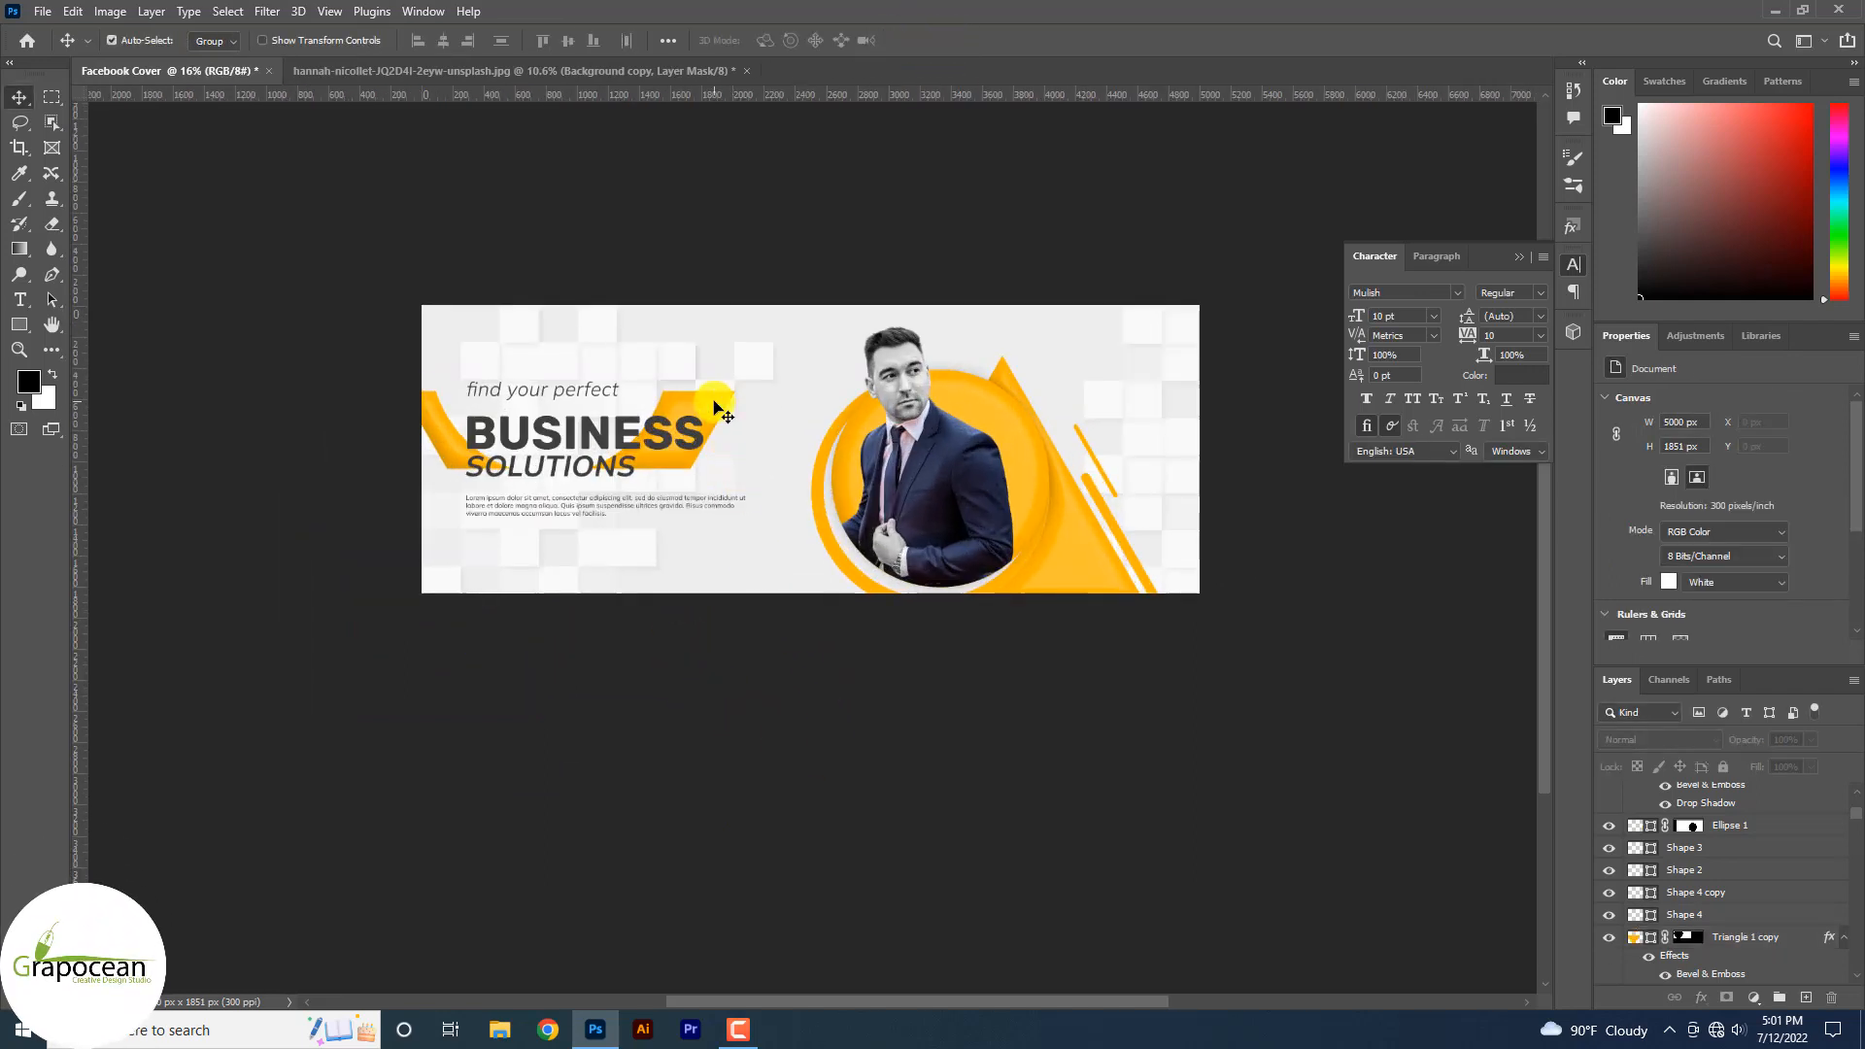
pyautogui.moveTo(716, 404); pyautogui.dragTo(563, 302)
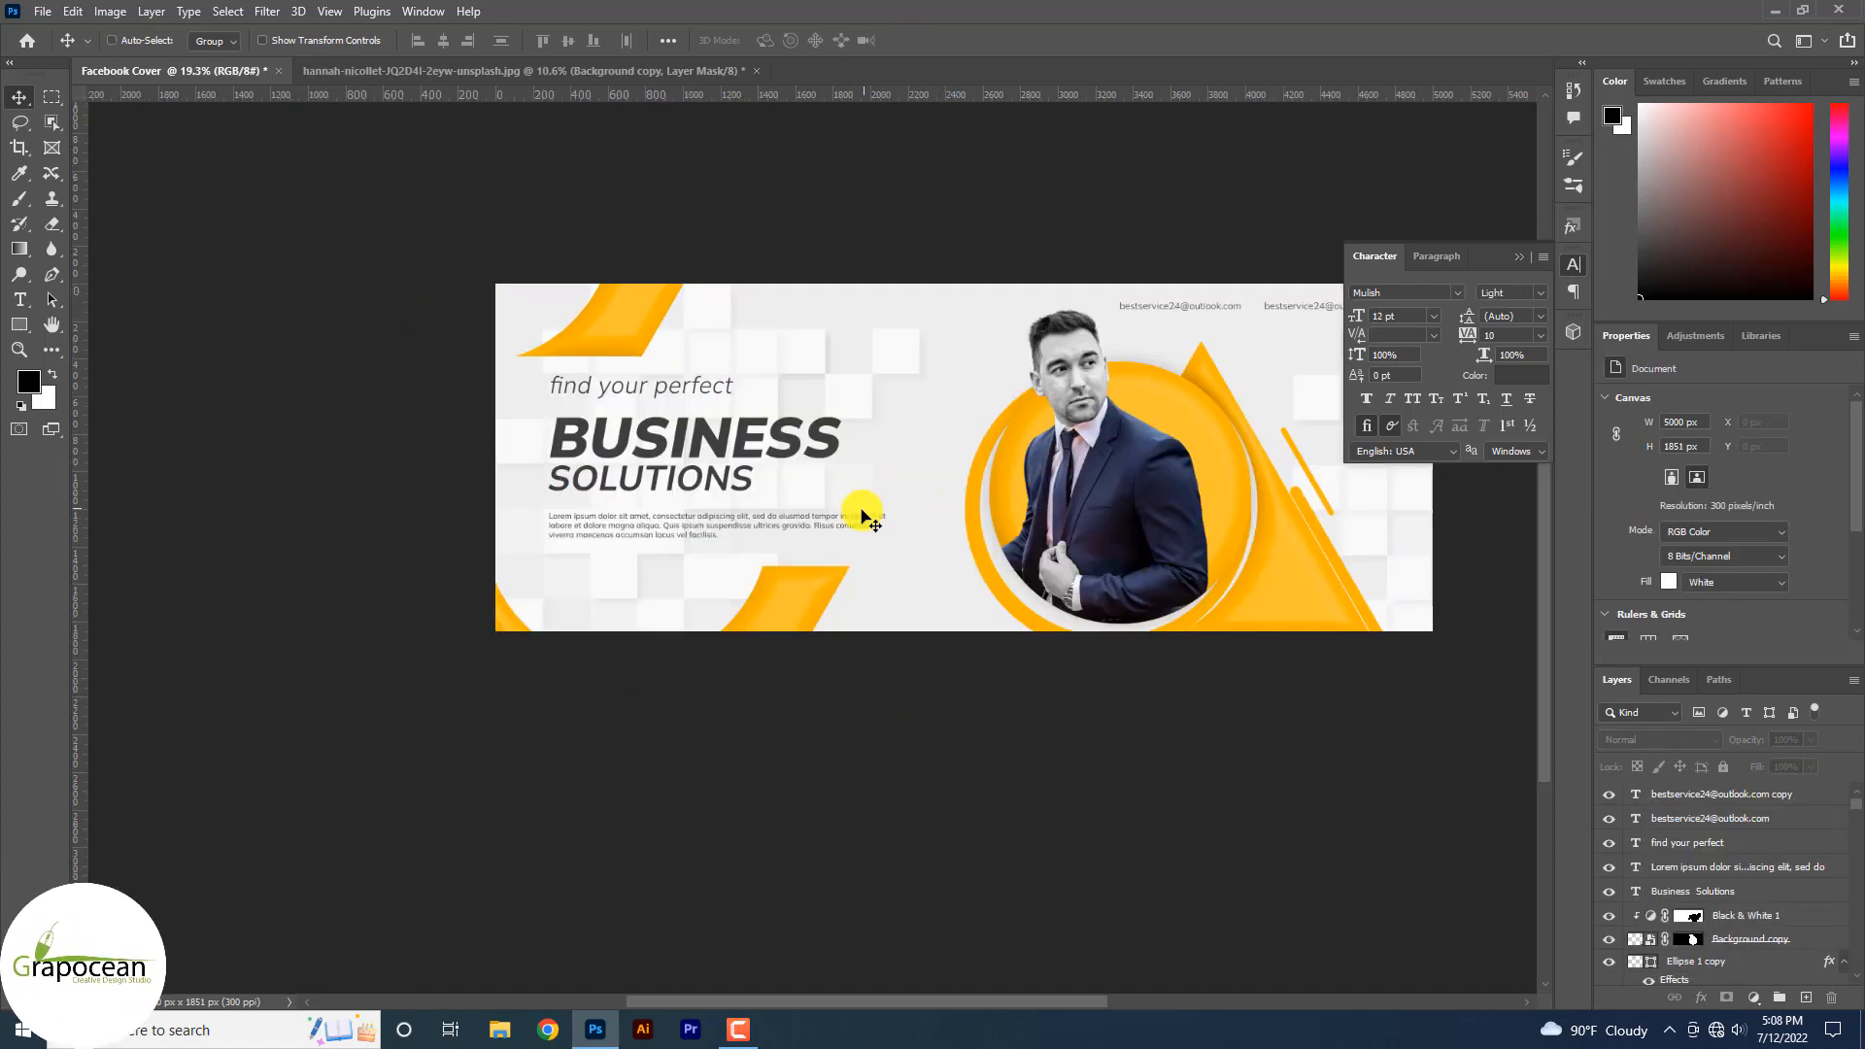
pyautogui.scroll(3, 631, 594)
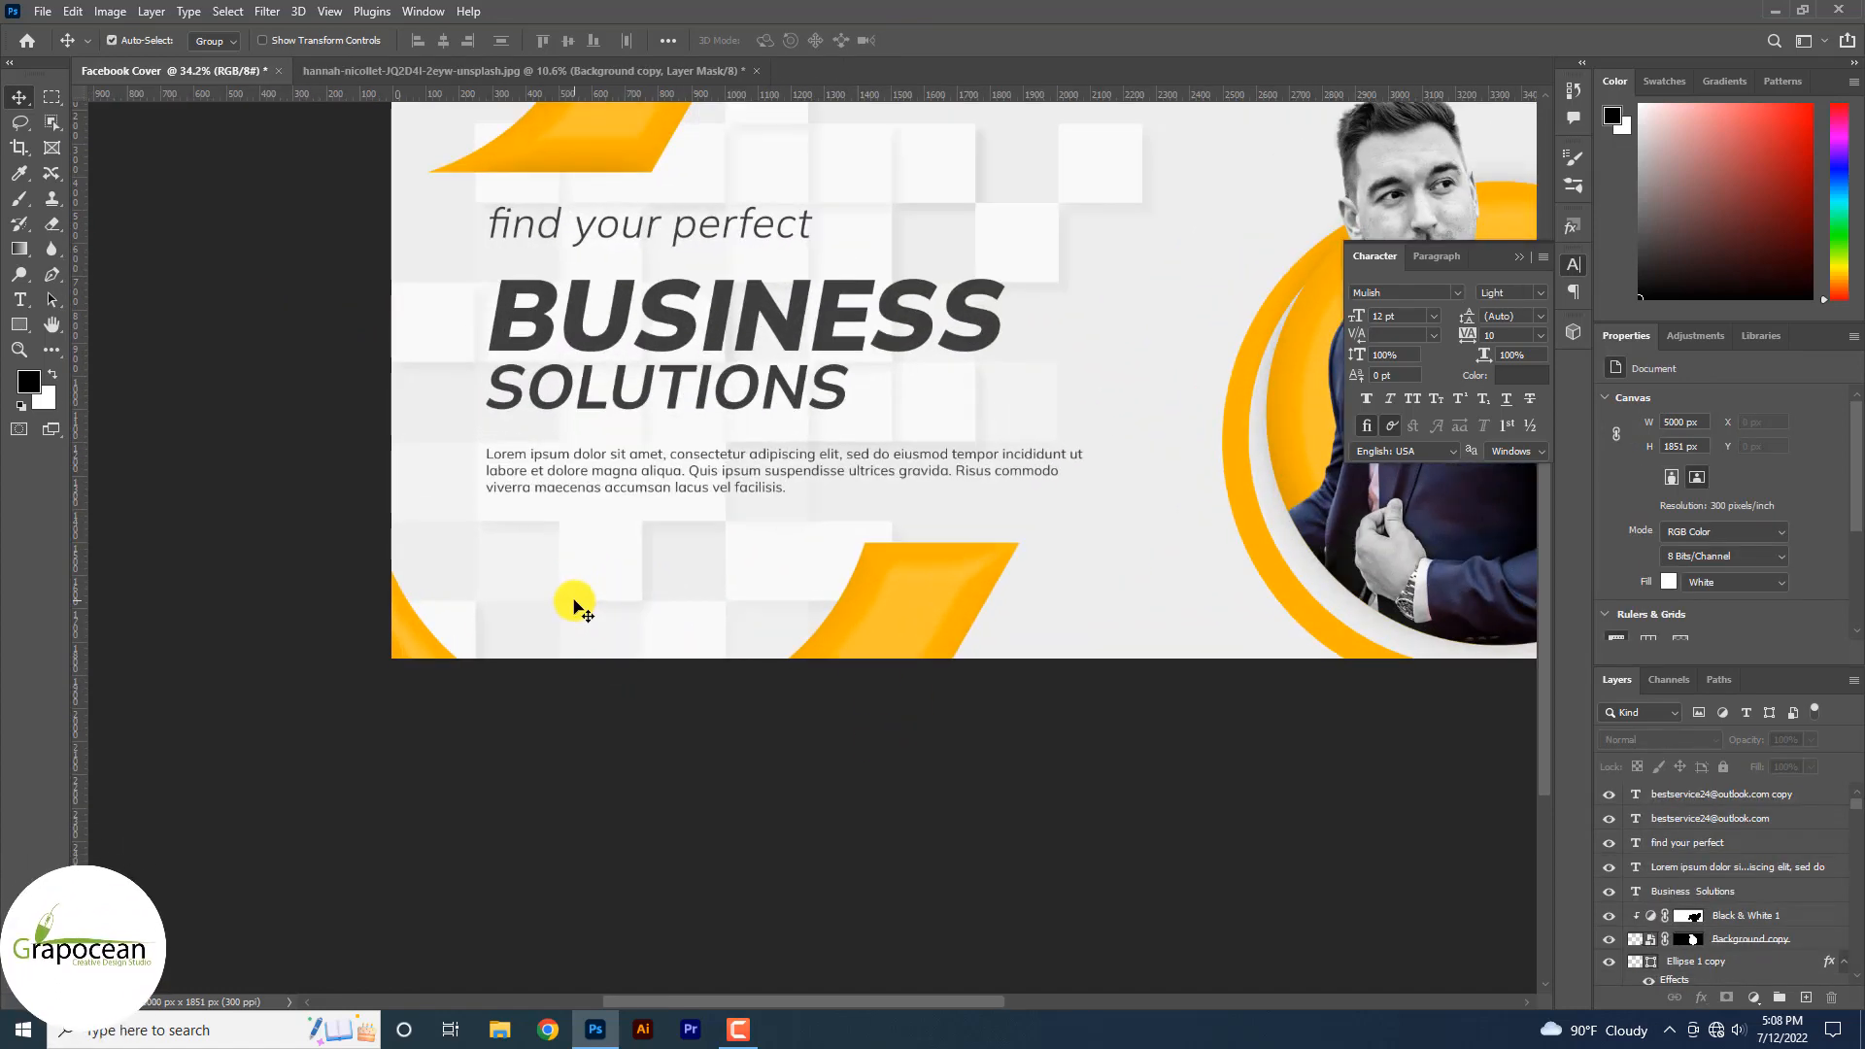
pyautogui.scroll(-3, 629, 587)
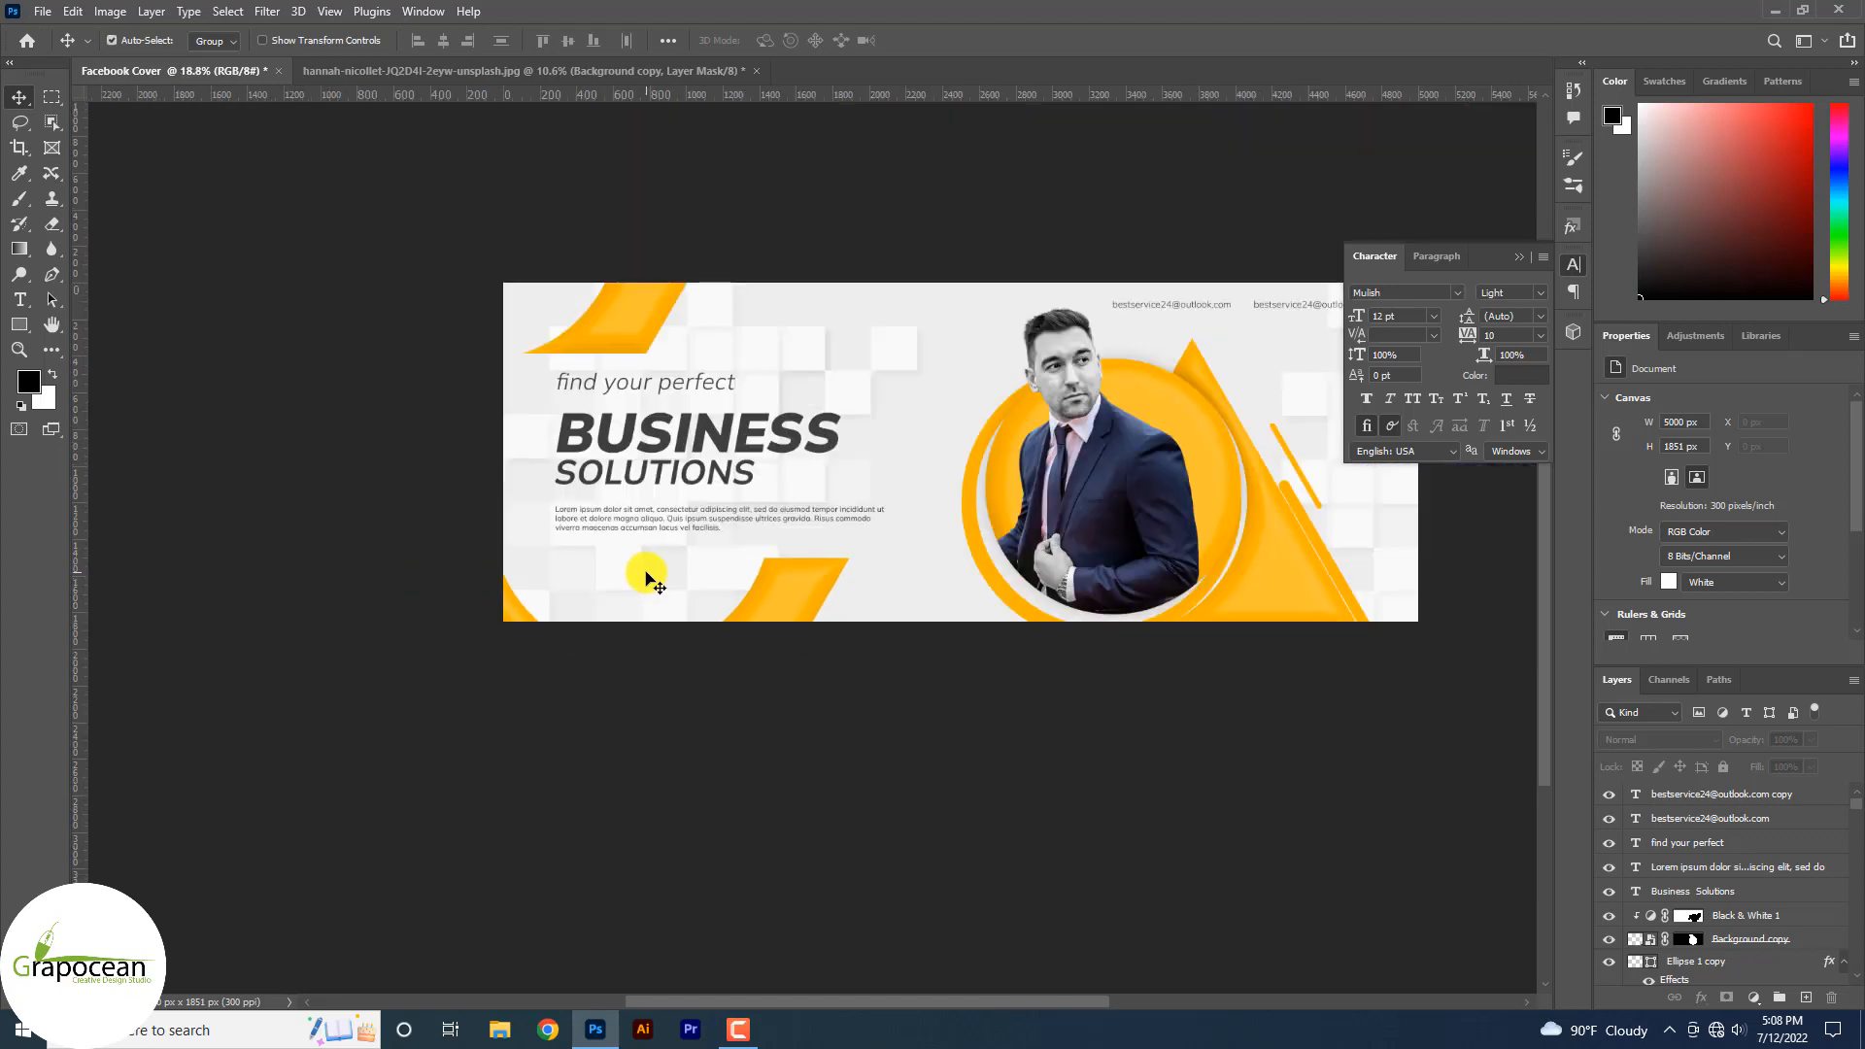
pyautogui.scroll(1, 648, 575)
pyautogui.scroll(-2, 646, 575)
pyautogui.scroll(1, 1214, 567)
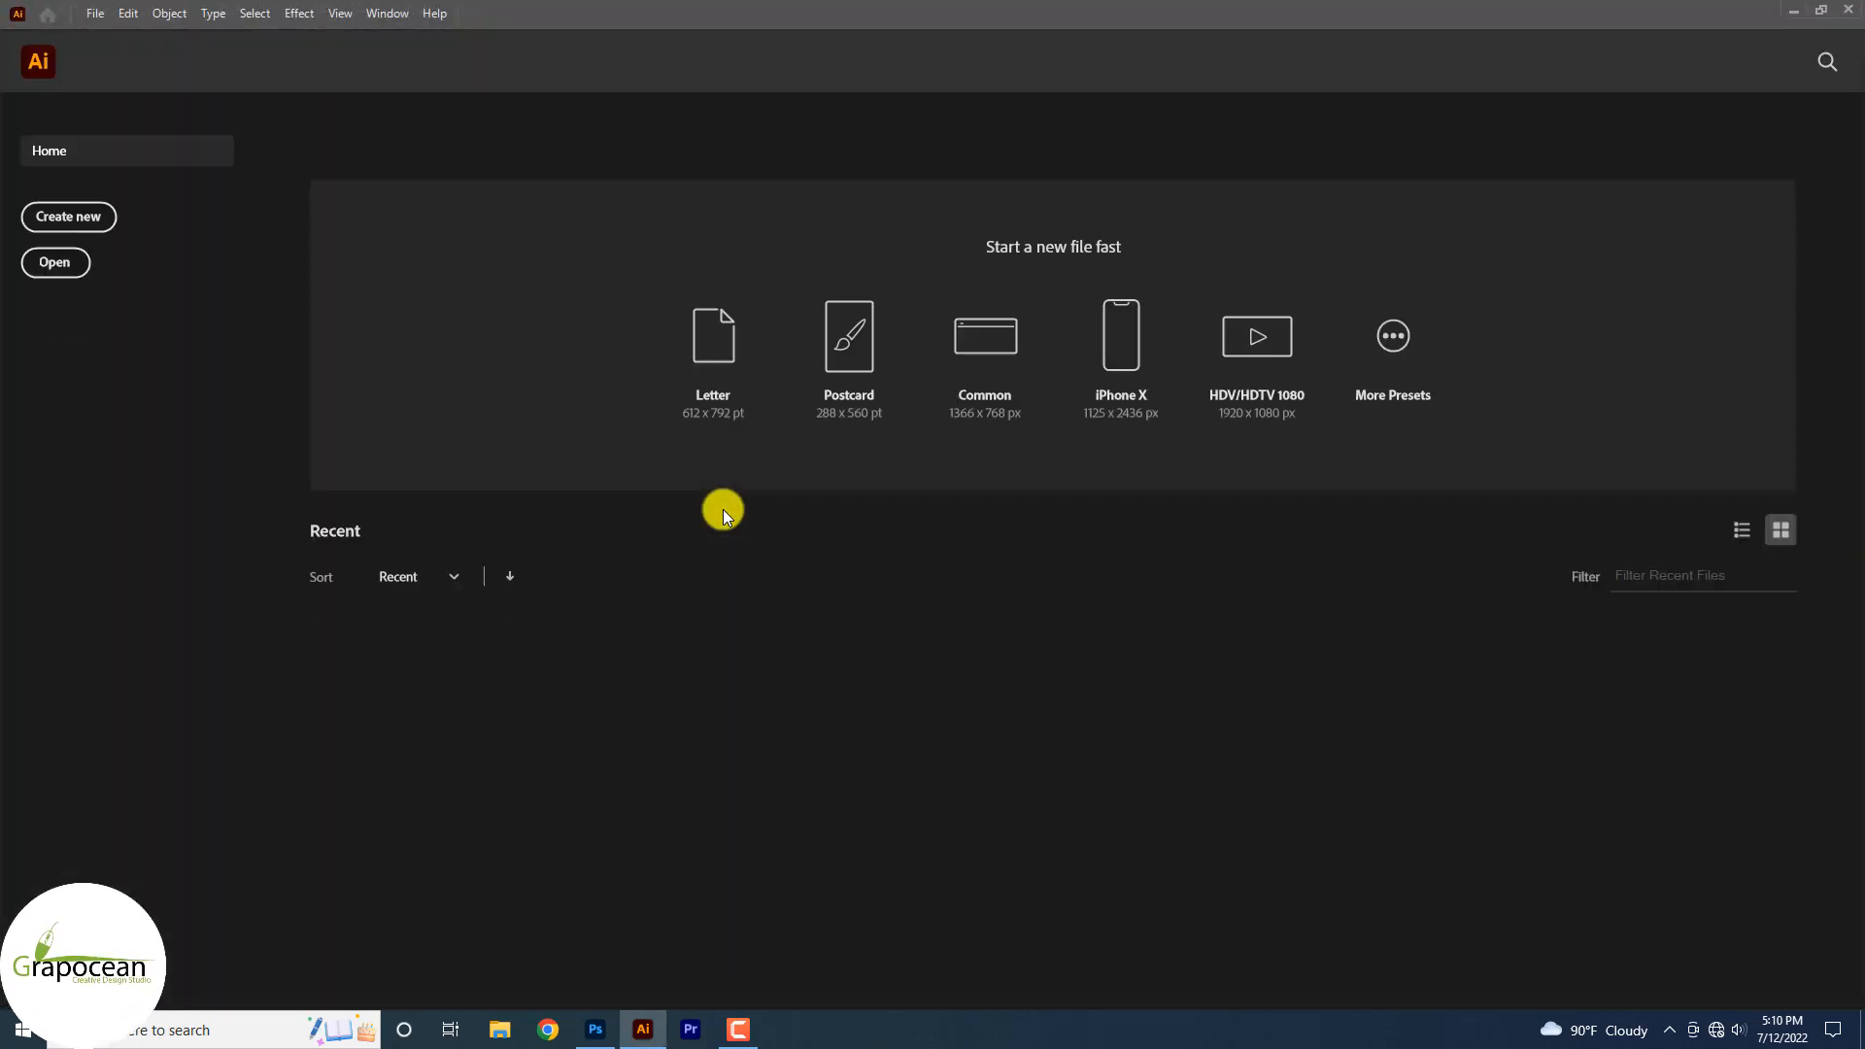
# - In Illustrator, create a new blank portrait document and draw an open zigzag line with four peaks using the Pen tool
pyautogui.click(108, 225)
pyautogui.click(1303, 821)
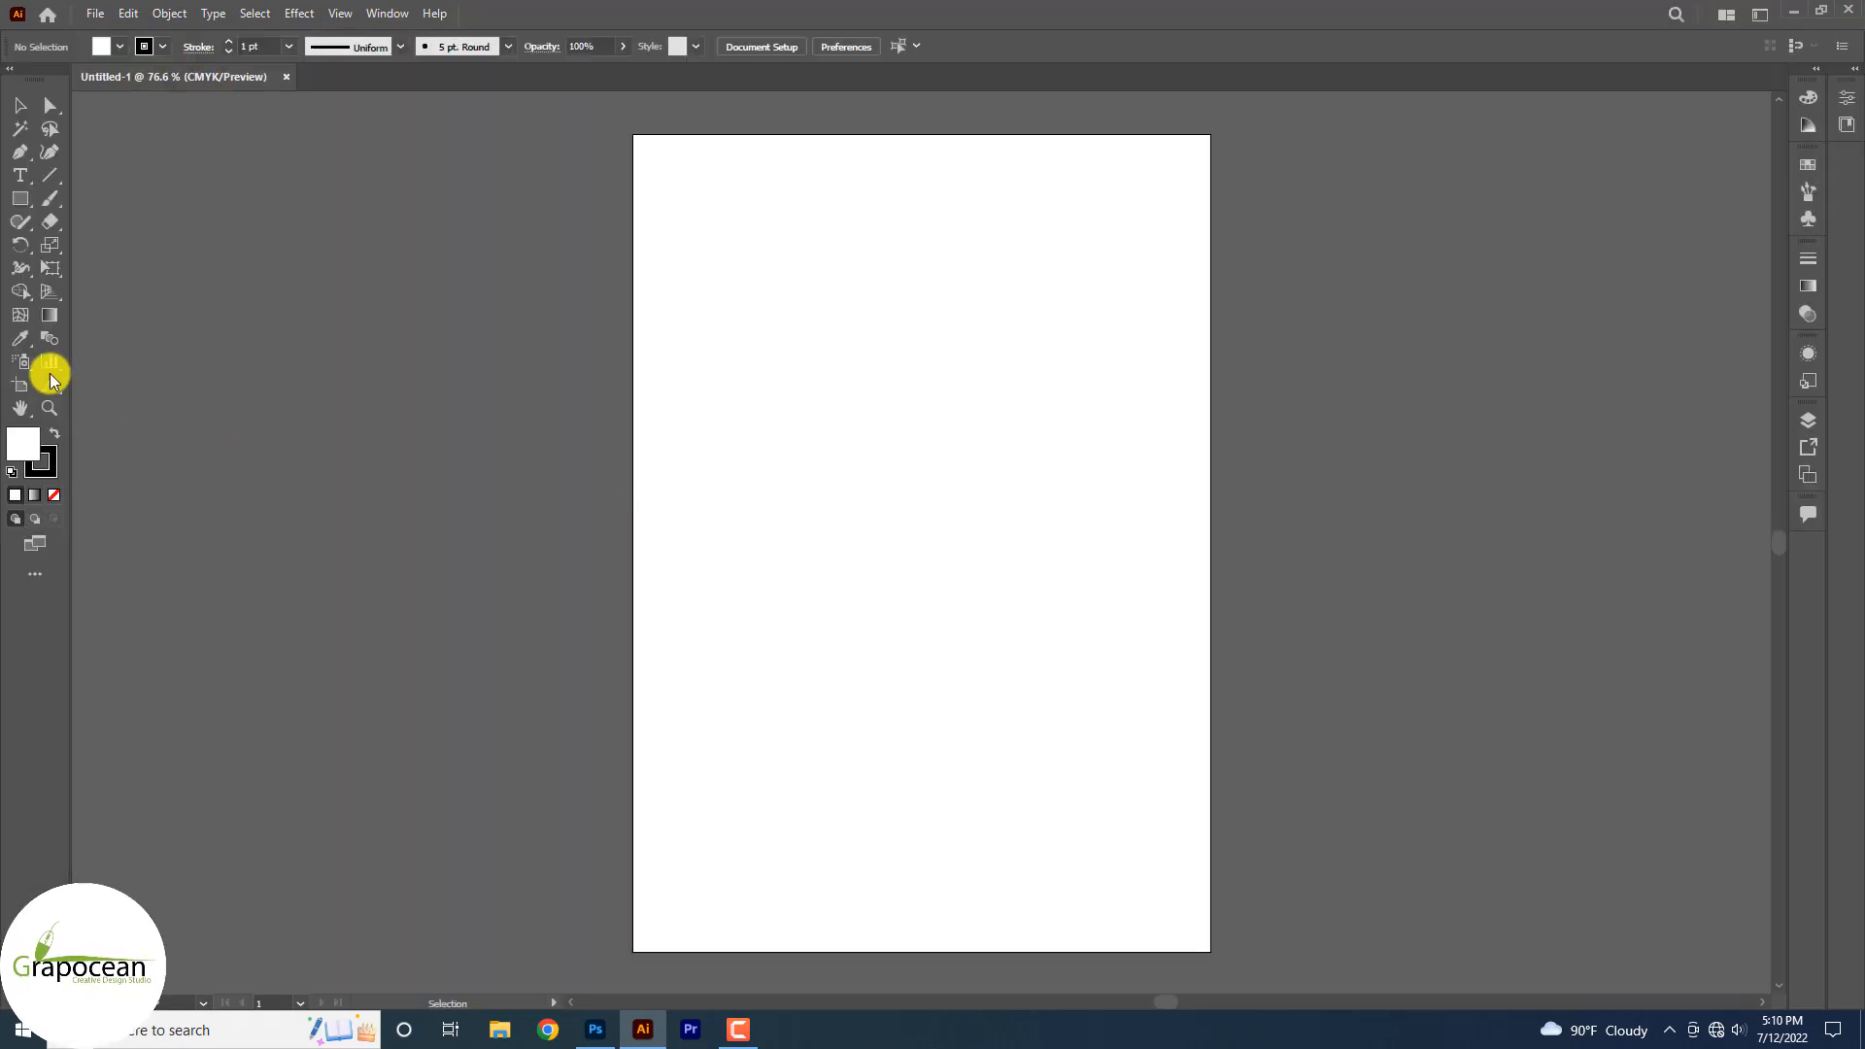
pyautogui.click(23, 155)
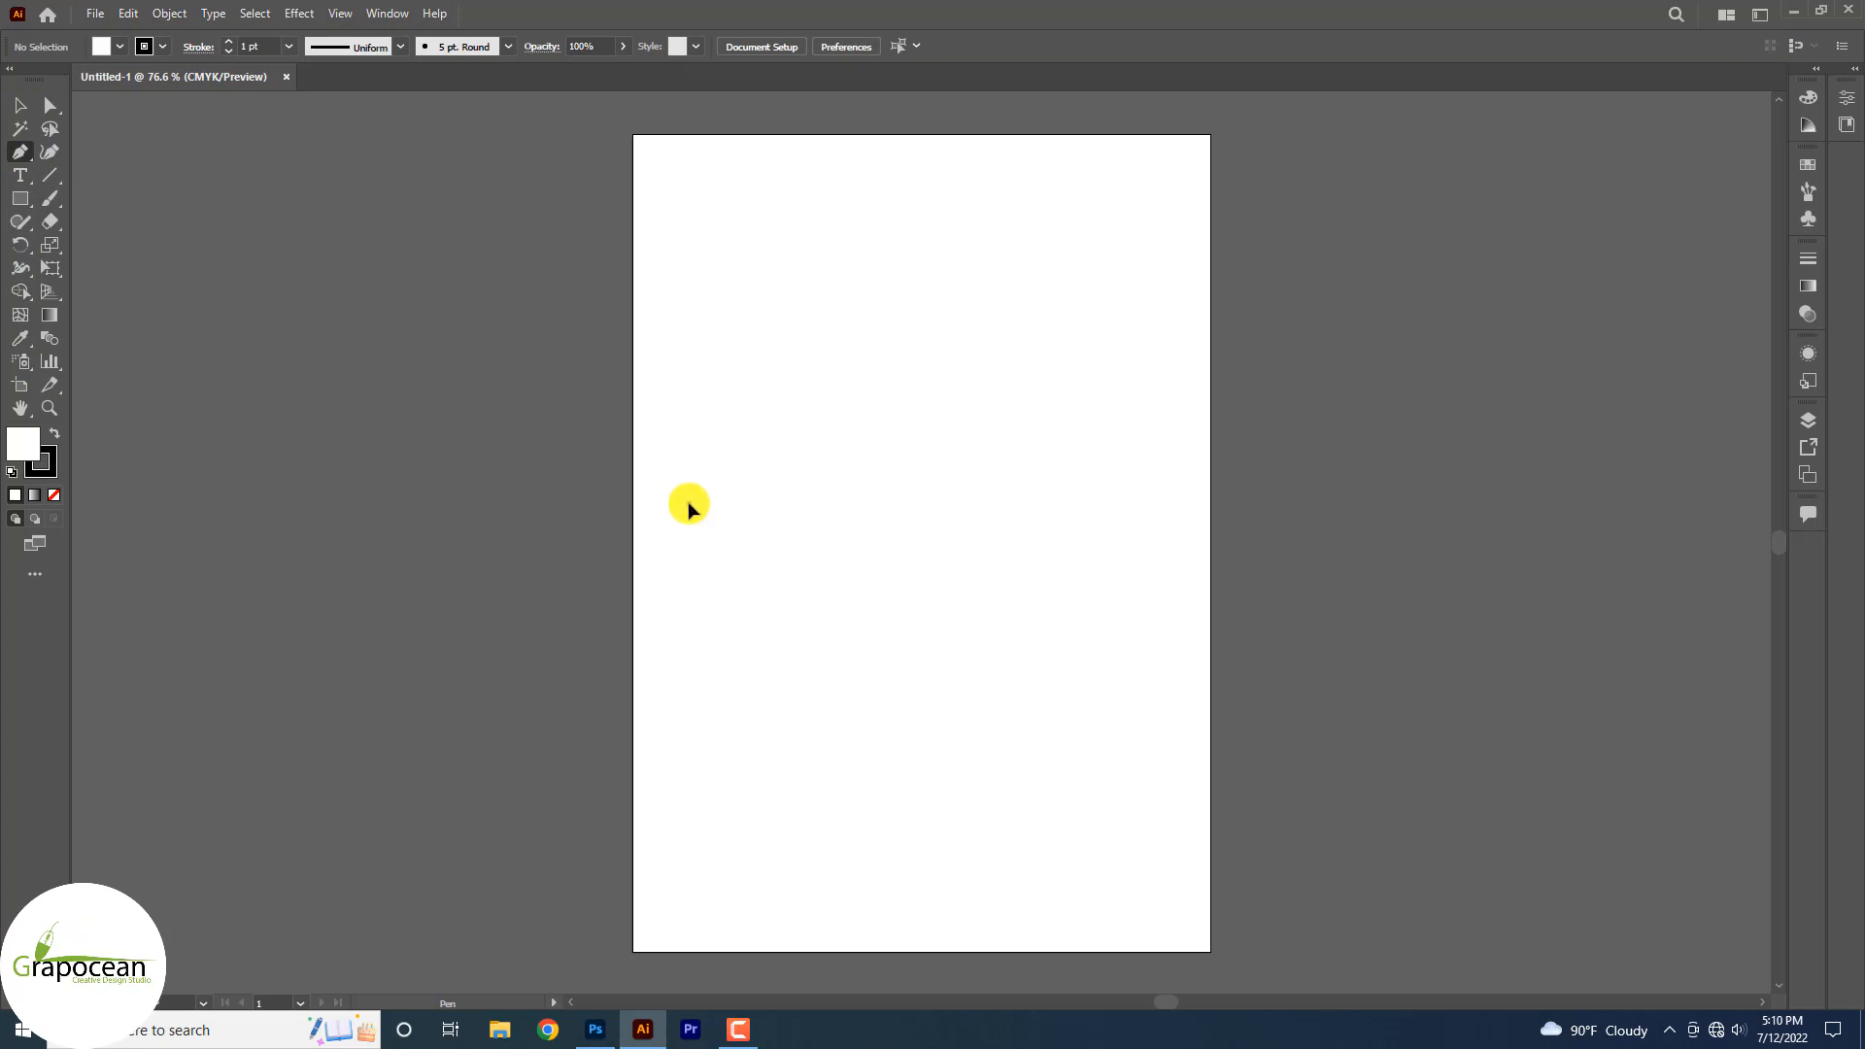
pyautogui.click(688, 506)
pyautogui.scroll(5, 720, 508)
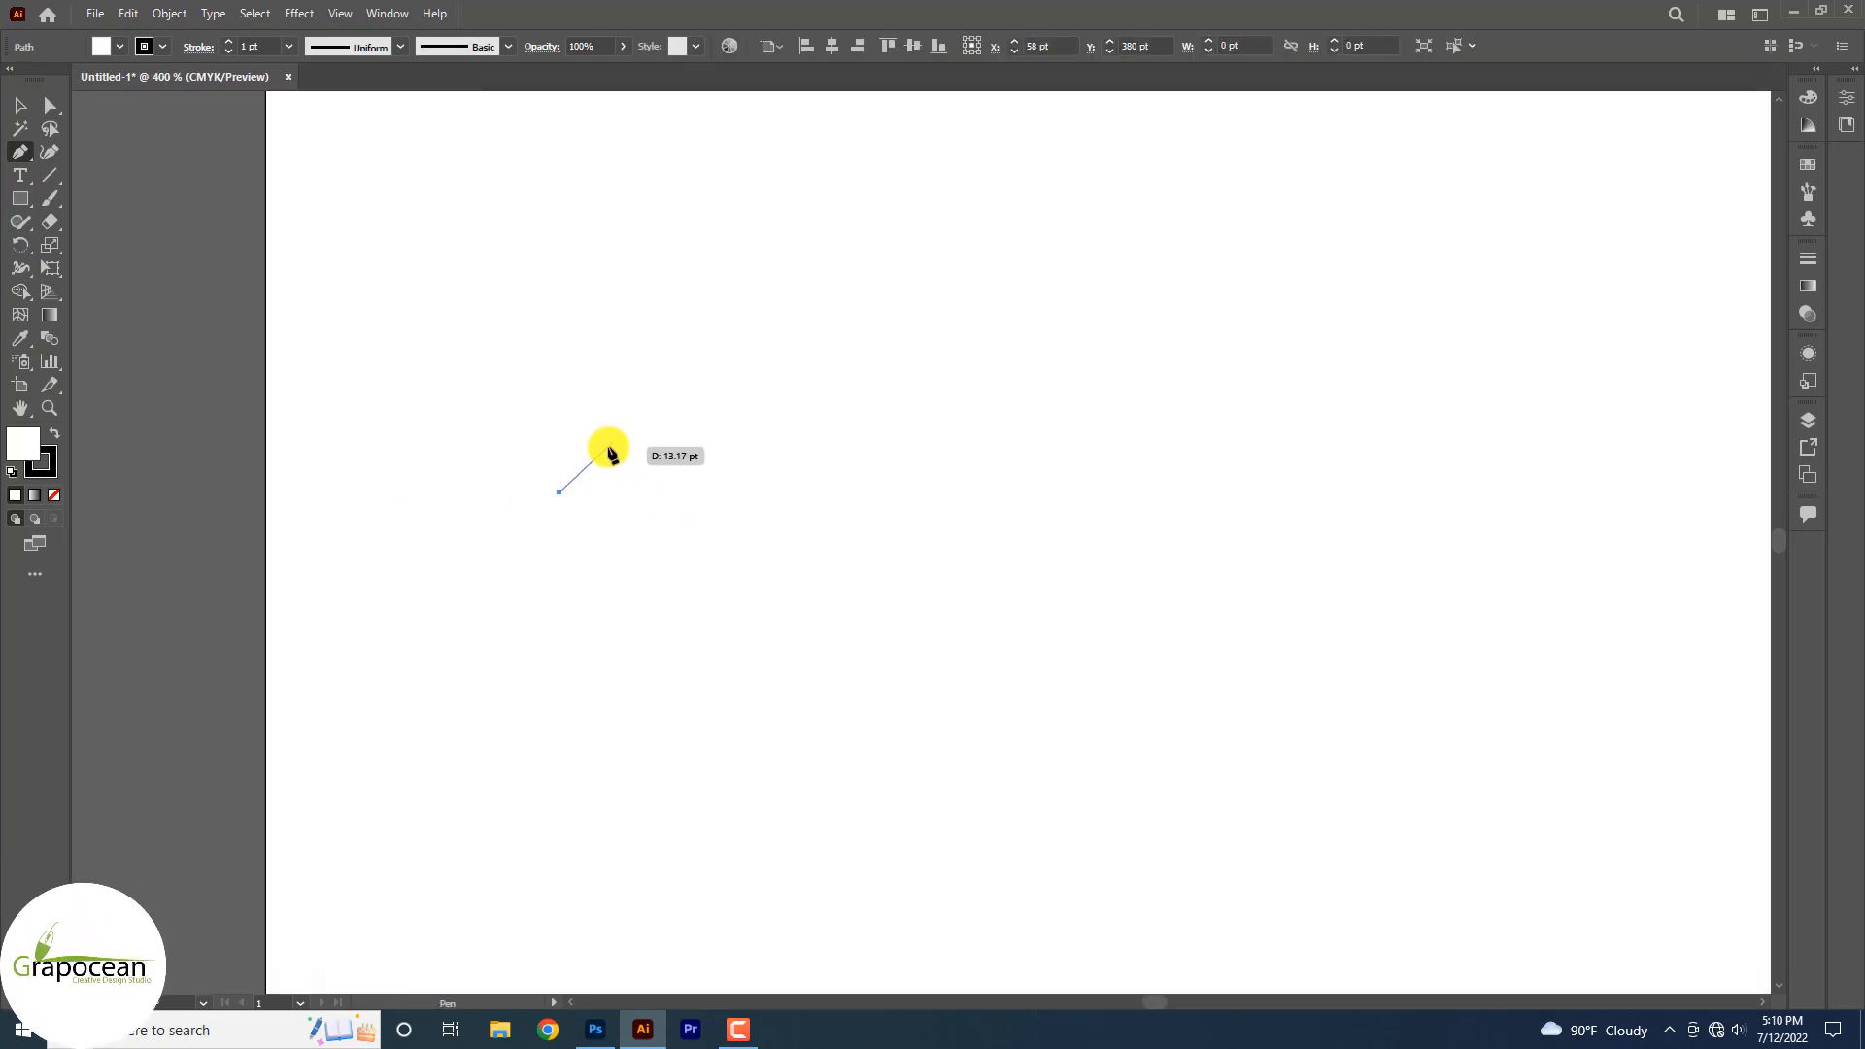
pyautogui.click(603, 447)
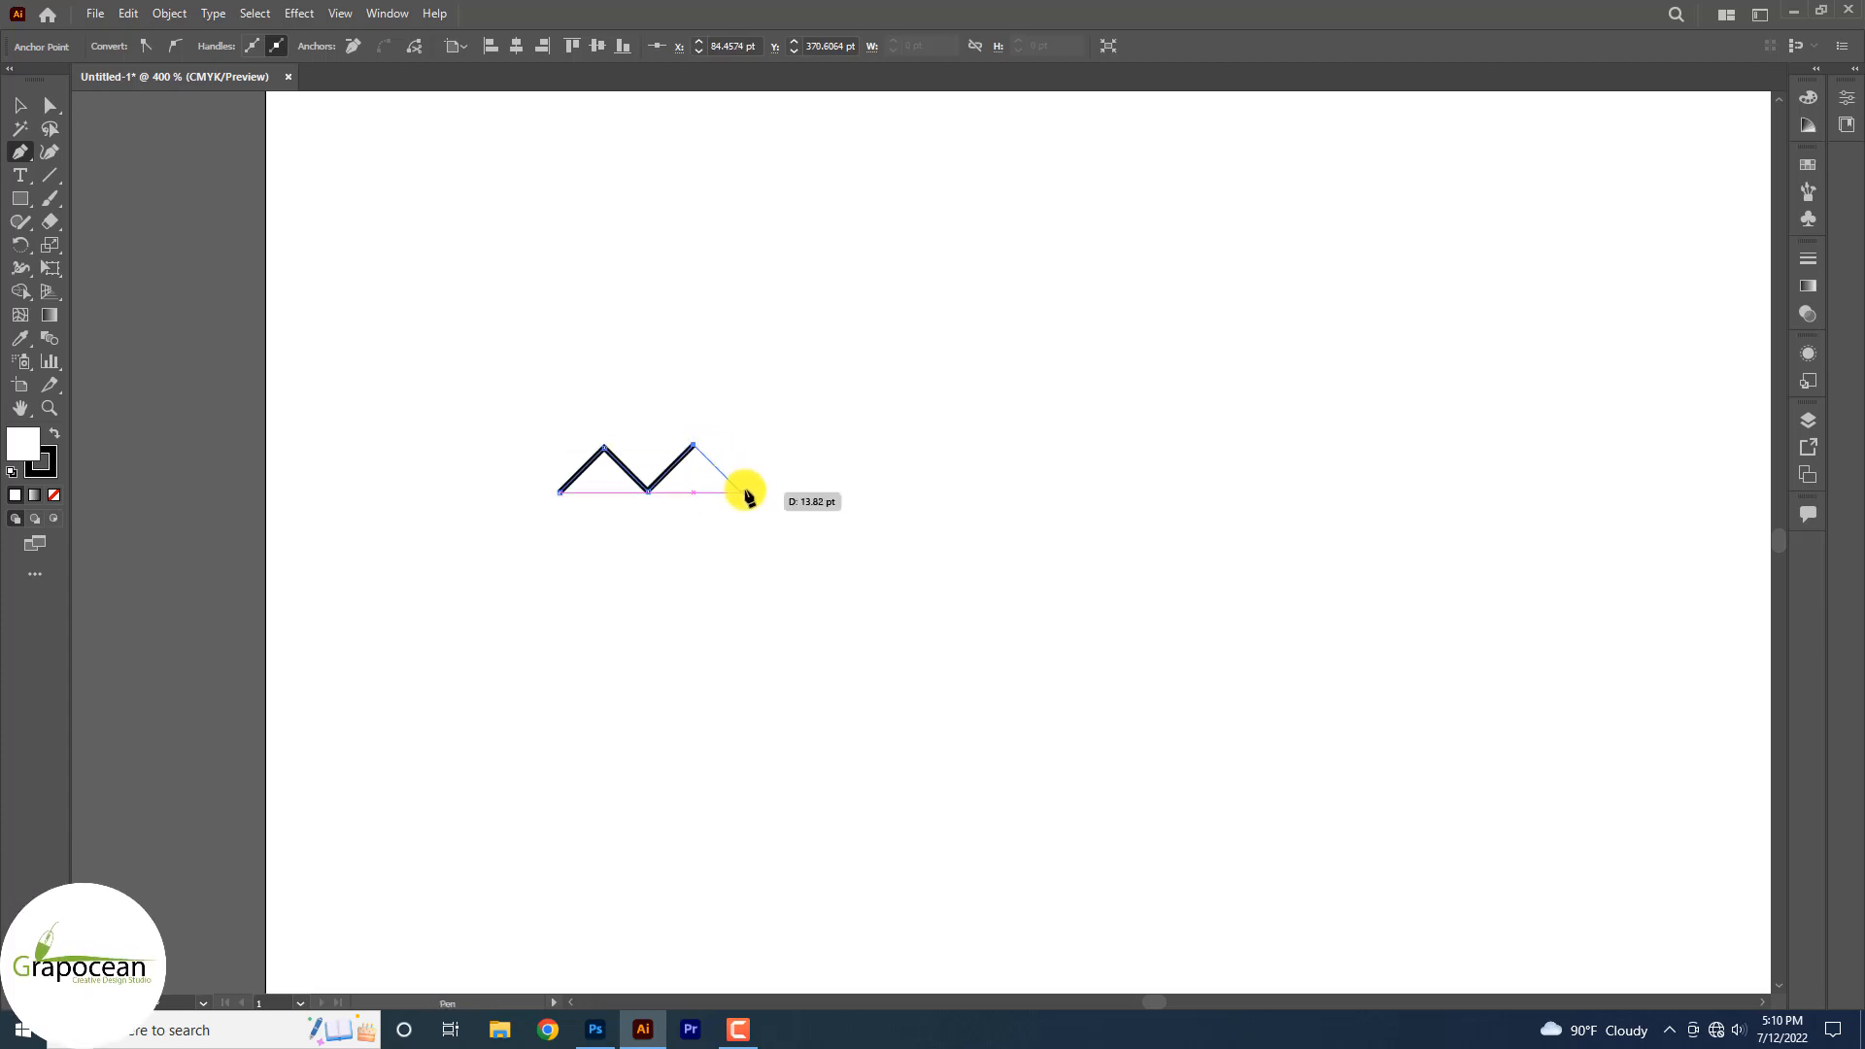
pyautogui.click(837, 492)
pyautogui.click(888, 441)
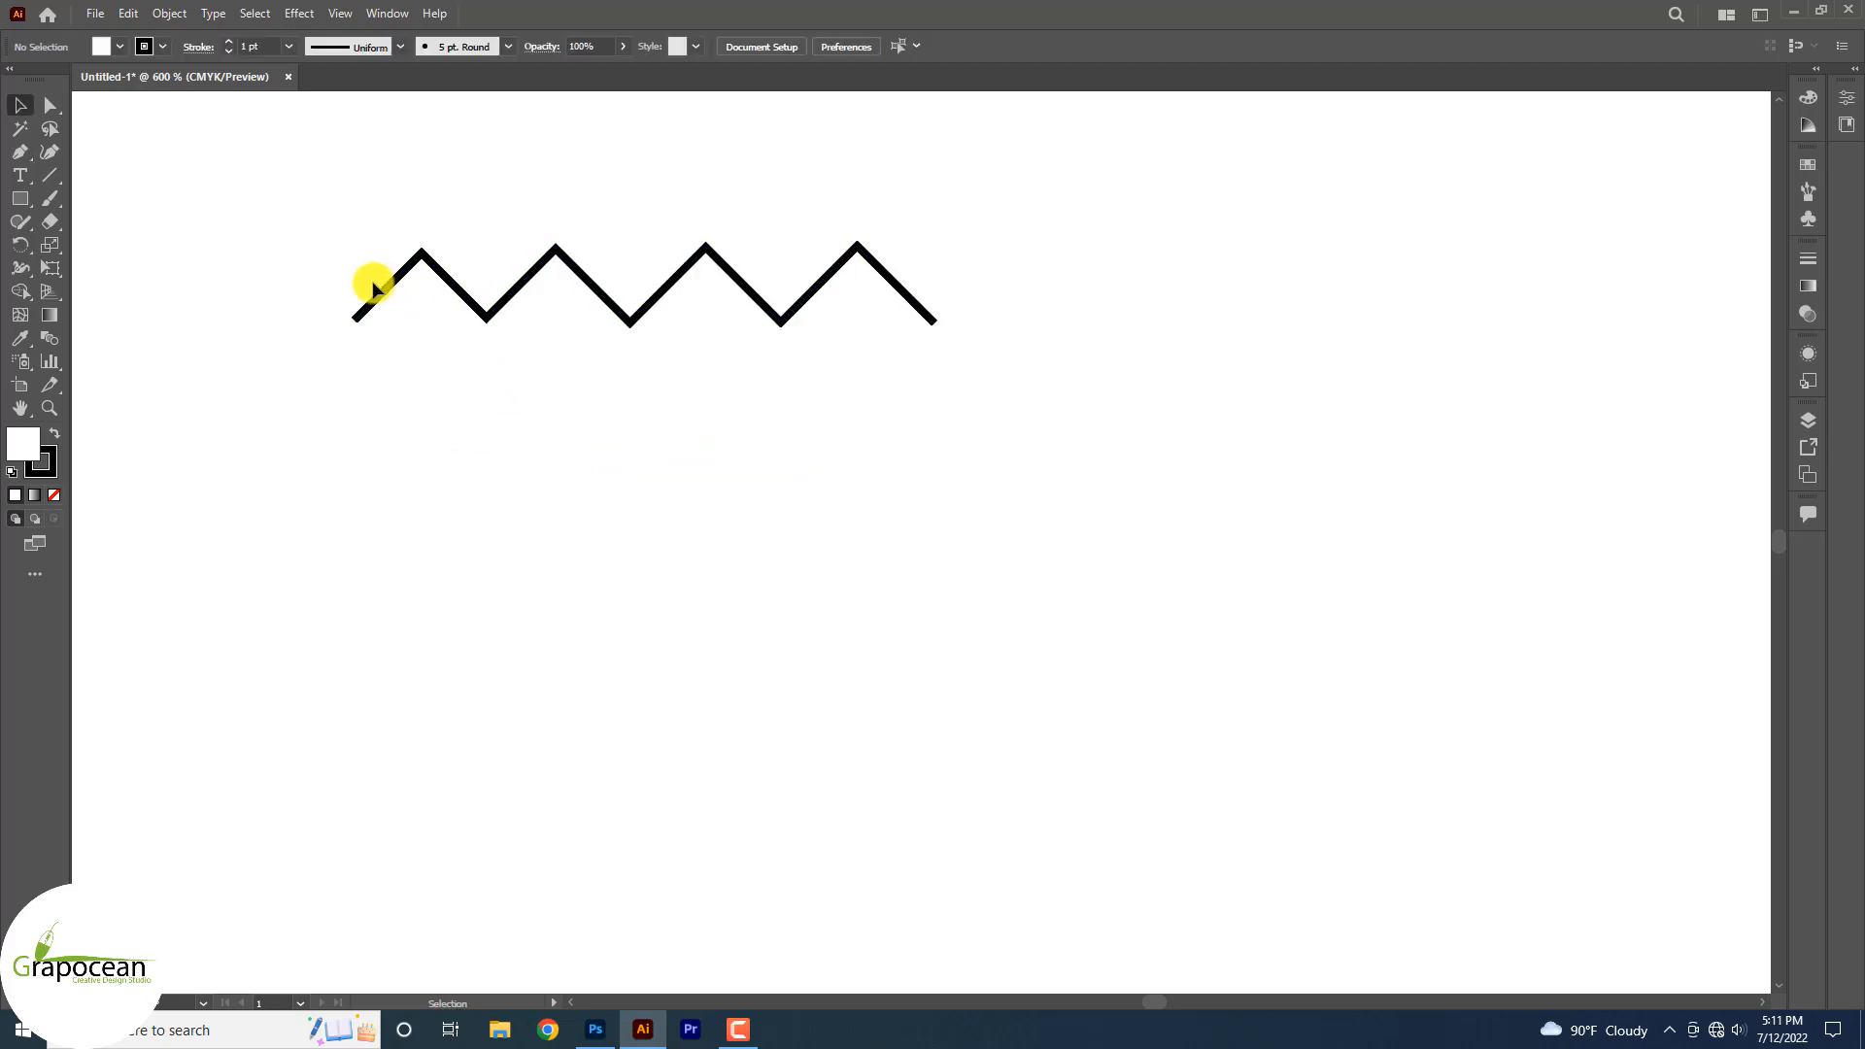
pyautogui.click(374, 288)
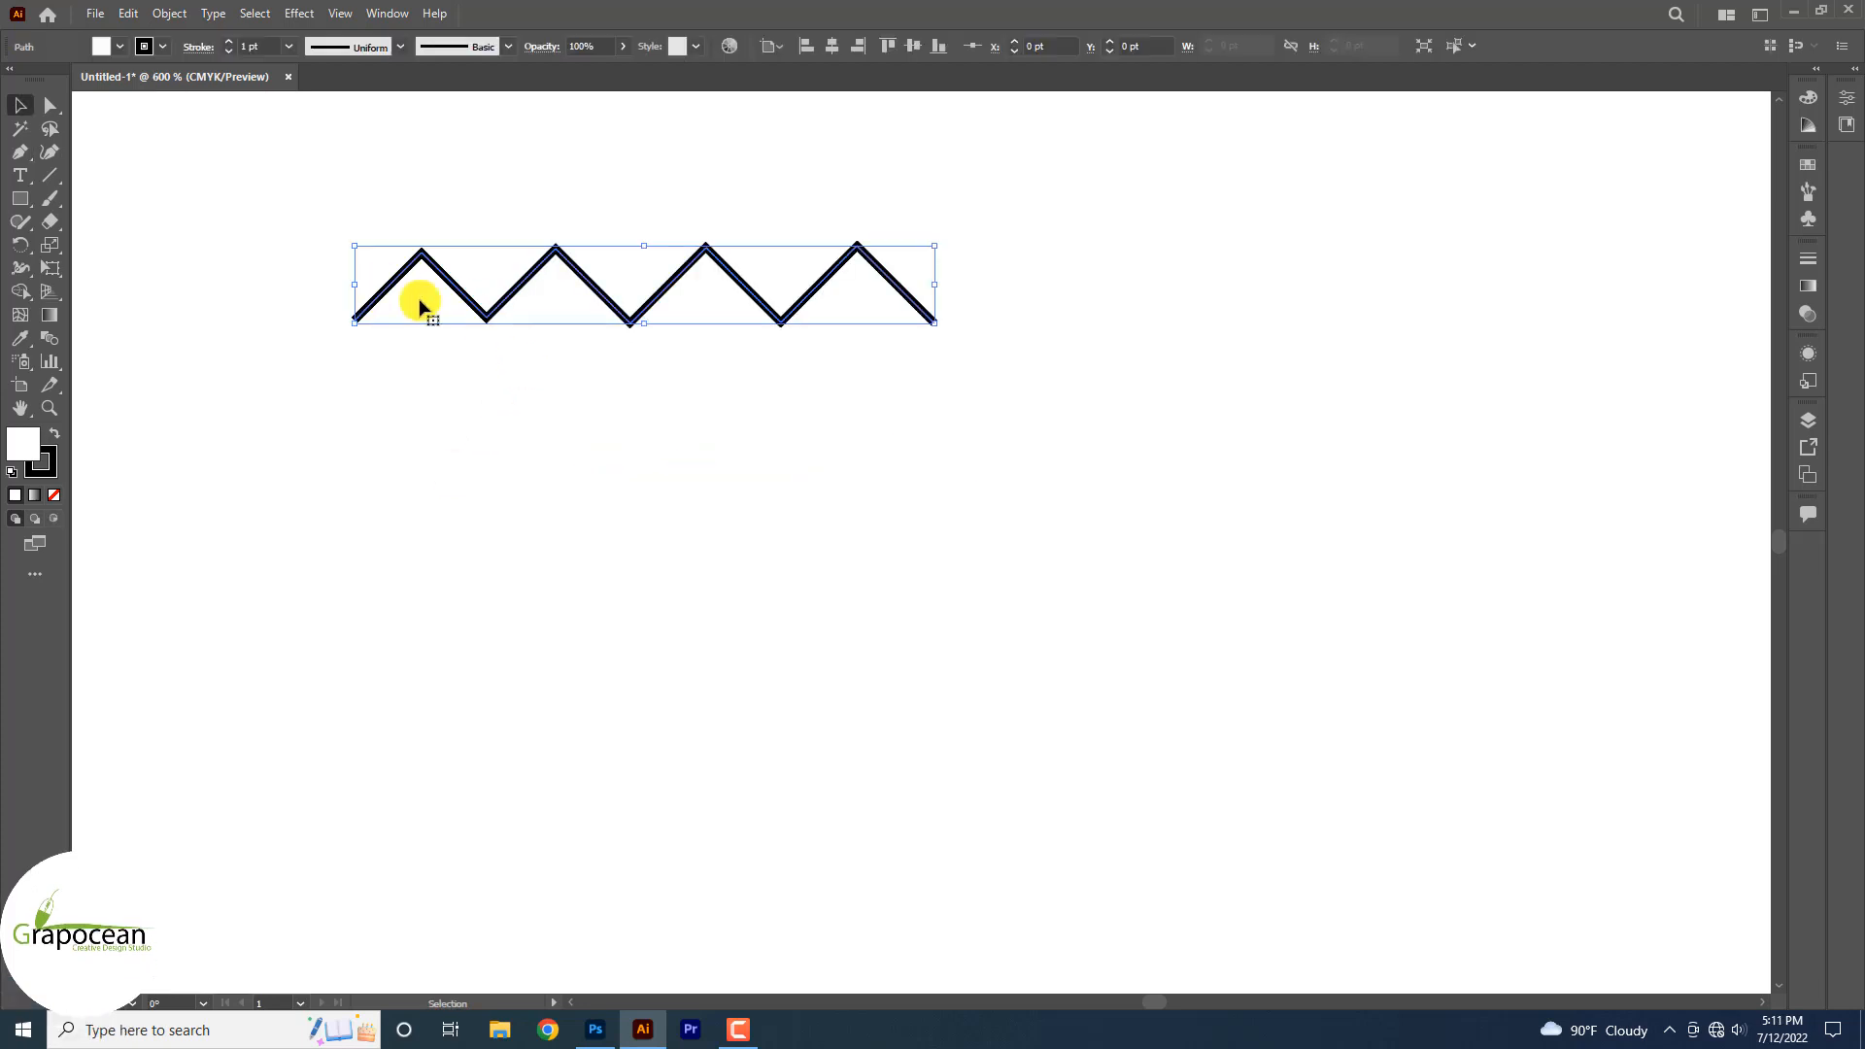
pyautogui.click(608, 396)
pyautogui.moveTo(1034, 303); pyautogui.dragTo(216, 224)
pyautogui.click(558, 486)
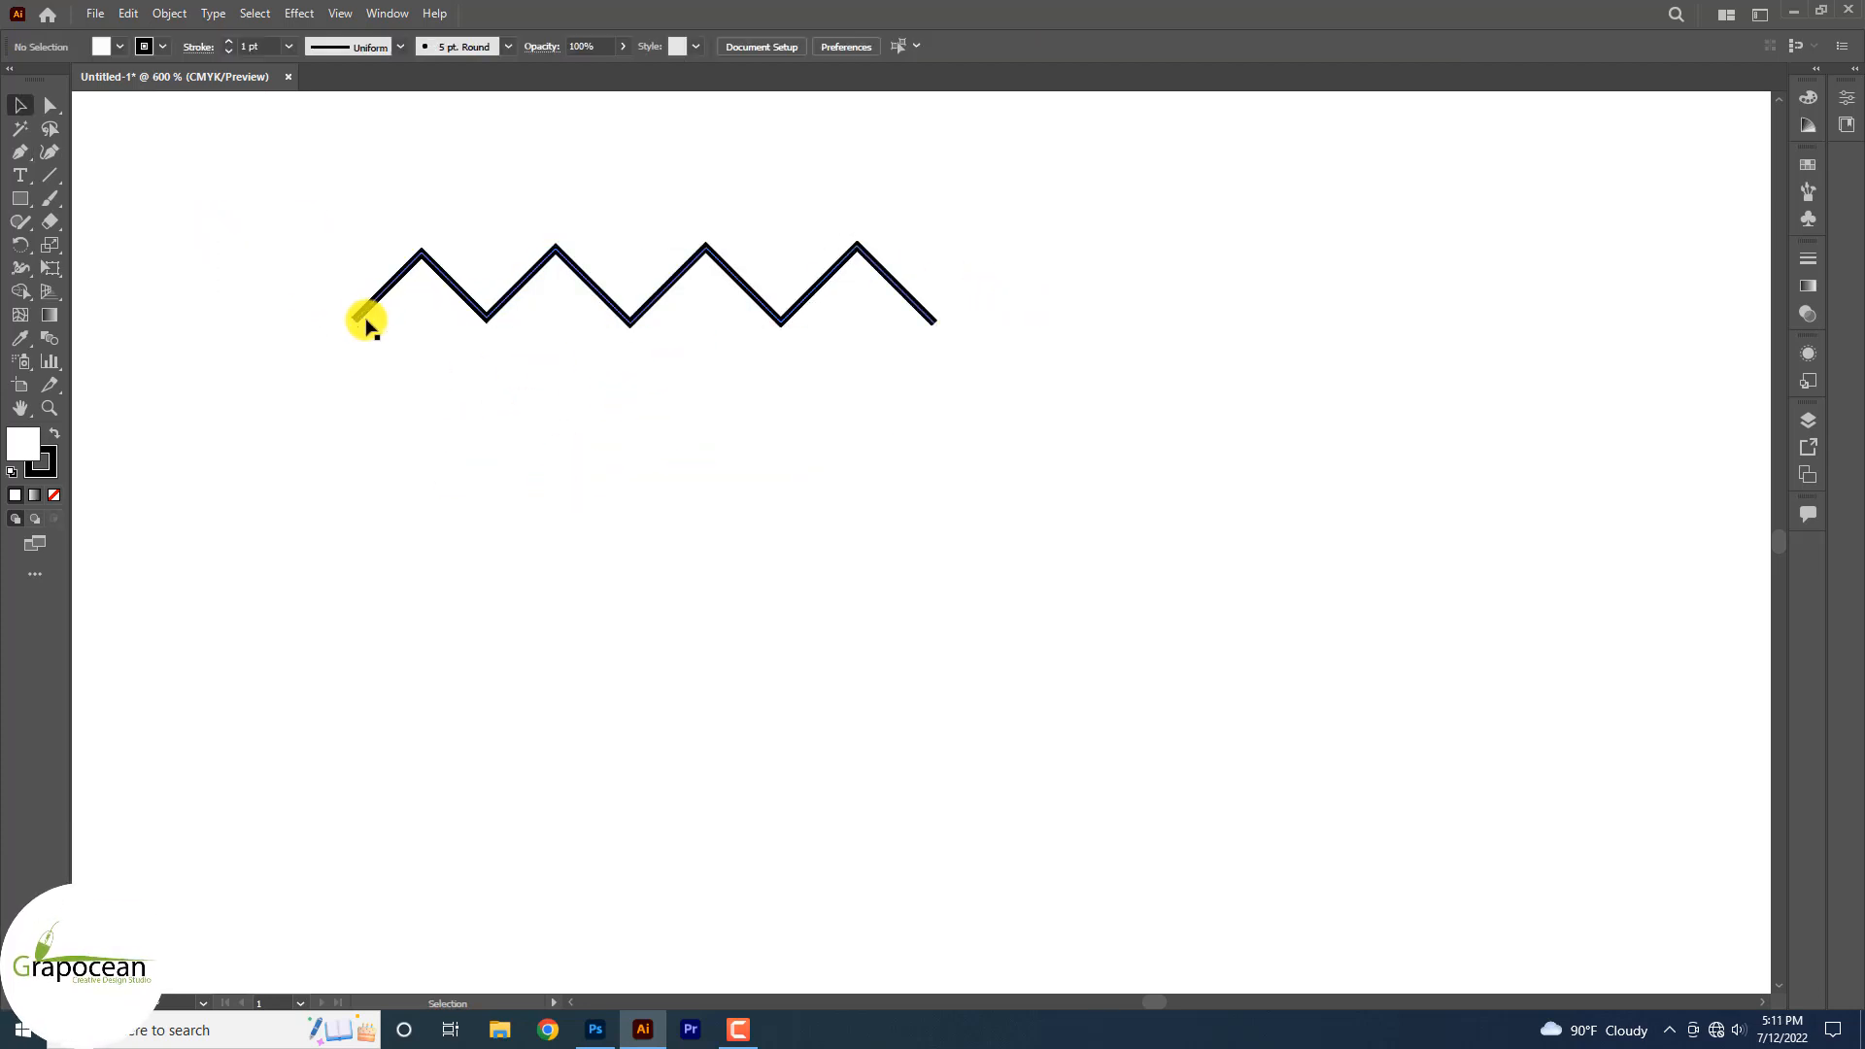
pyautogui.keyDown('ctrl'); pyautogui.click(354, 320); pyautogui.keyUp('ctrl')
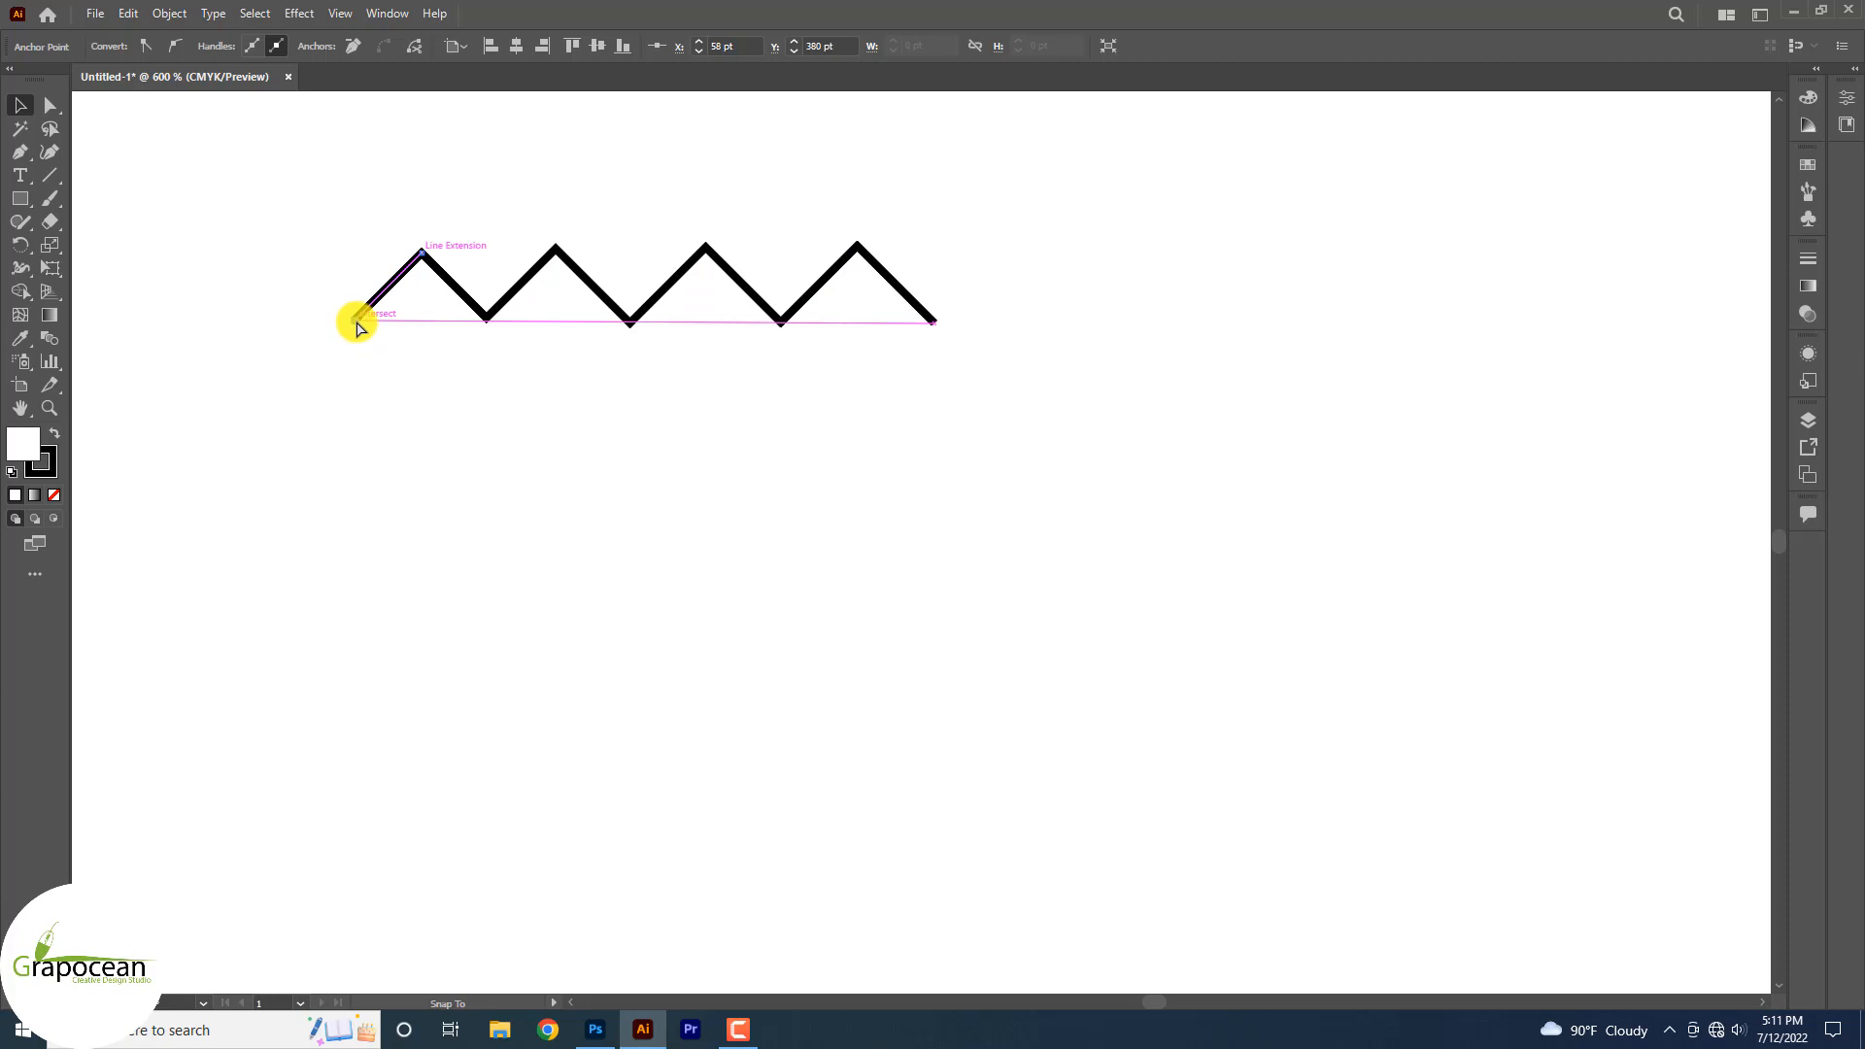
pyautogui.click(1059, 286)
pyautogui.moveTo(935, 325); pyautogui.dragTo(930, 326)
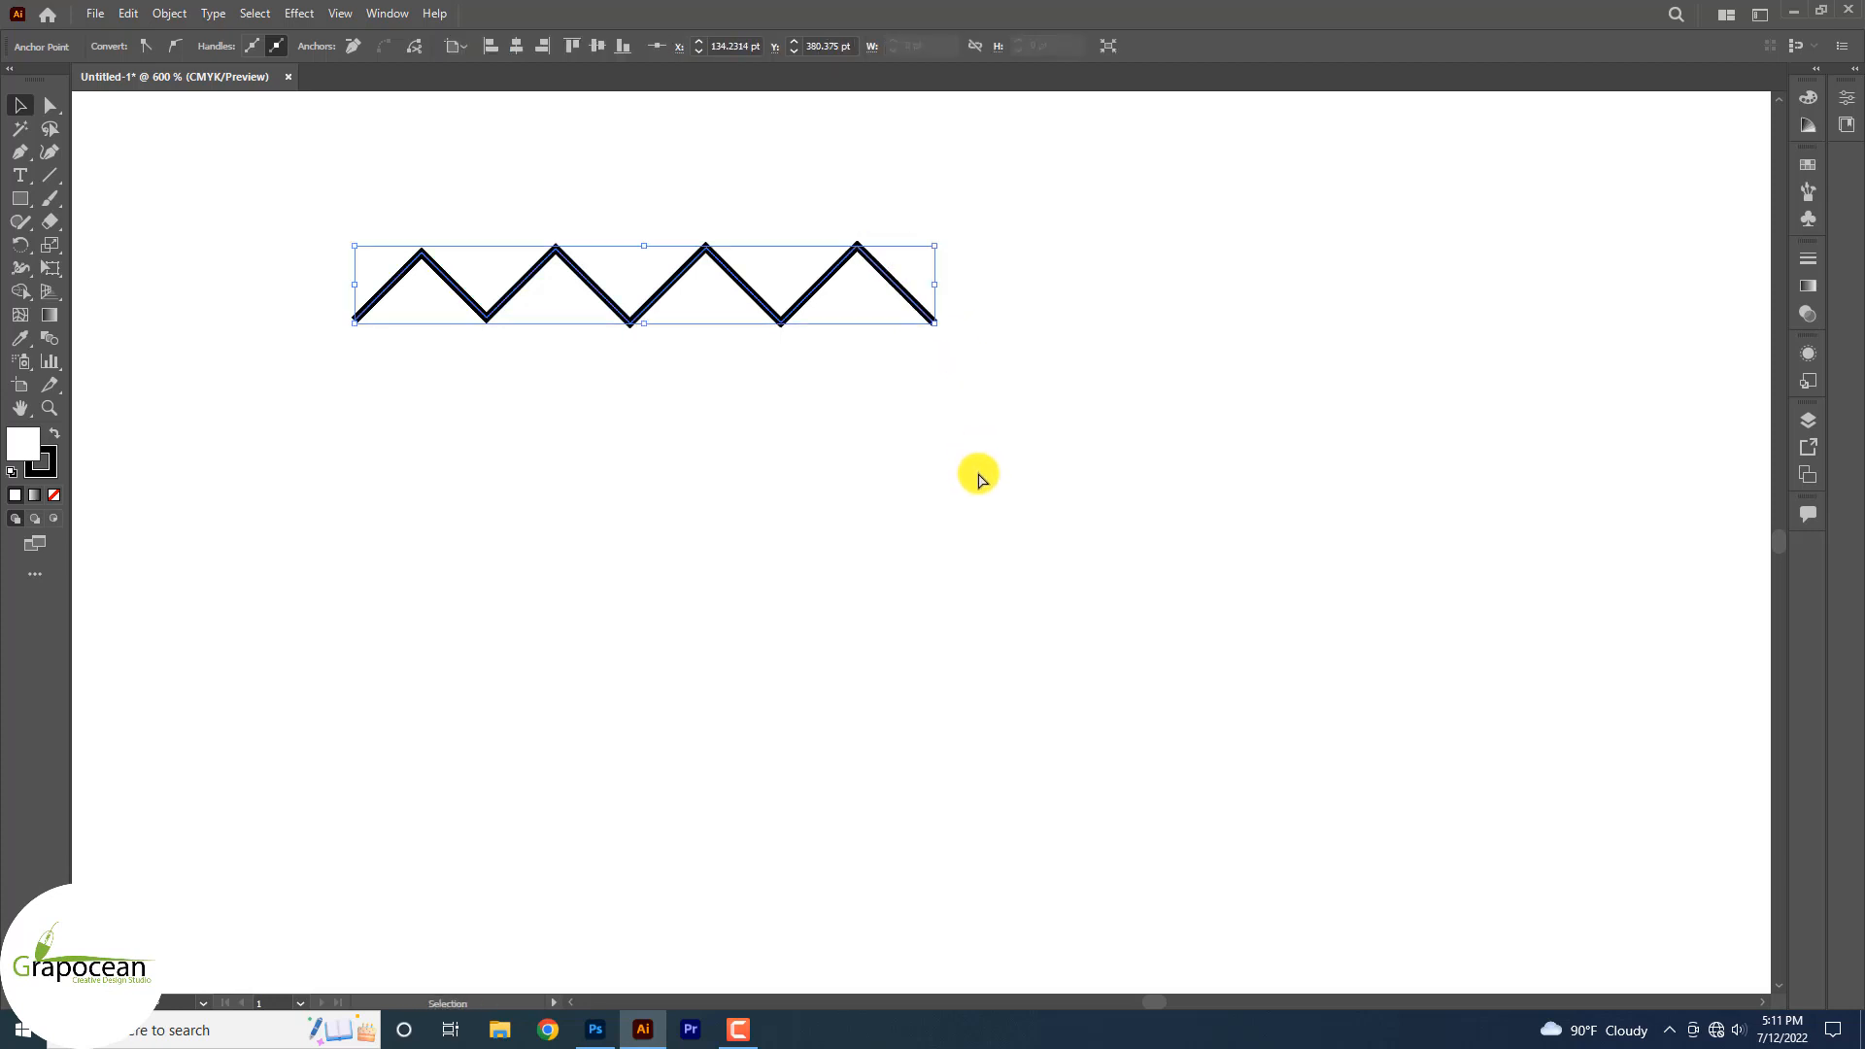
pyautogui.click(1075, 421)
pyautogui.click(624, 335)
pyautogui.moveTo(624, 320); pyautogui.dragTo(625, 439)
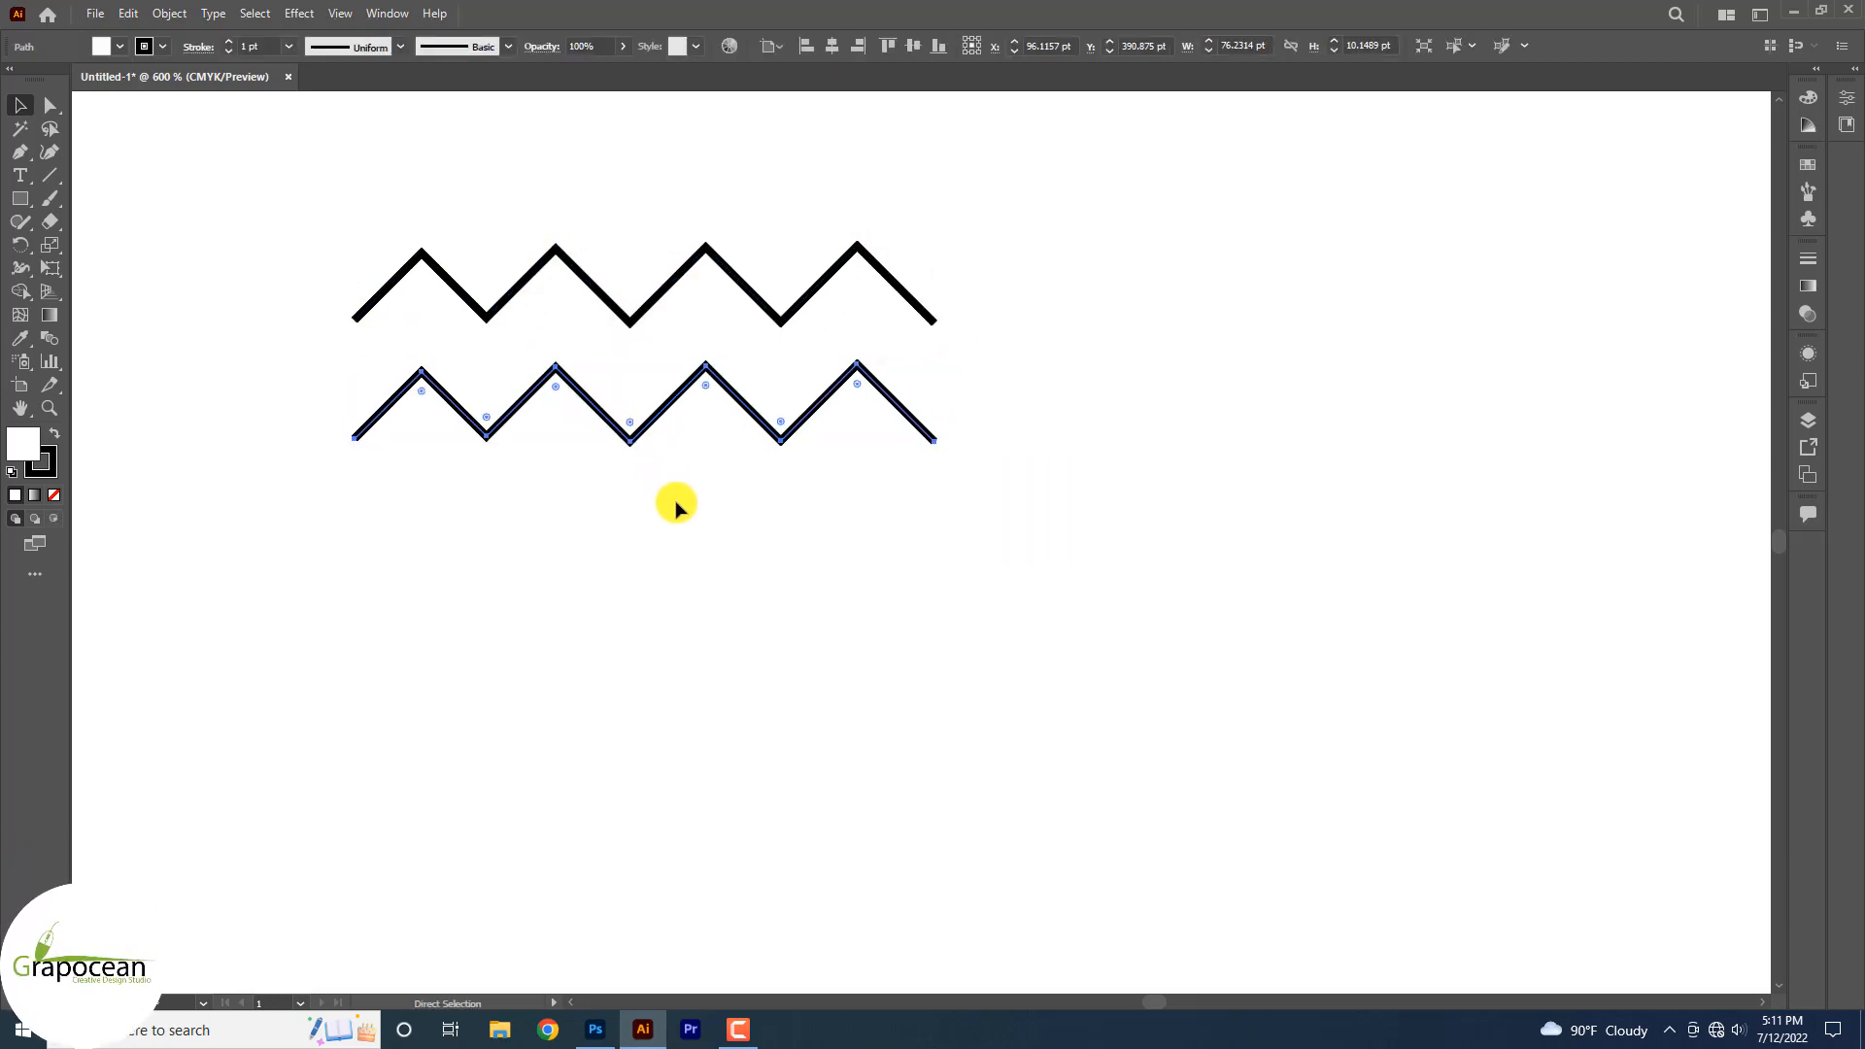
pyautogui.press('Delete')
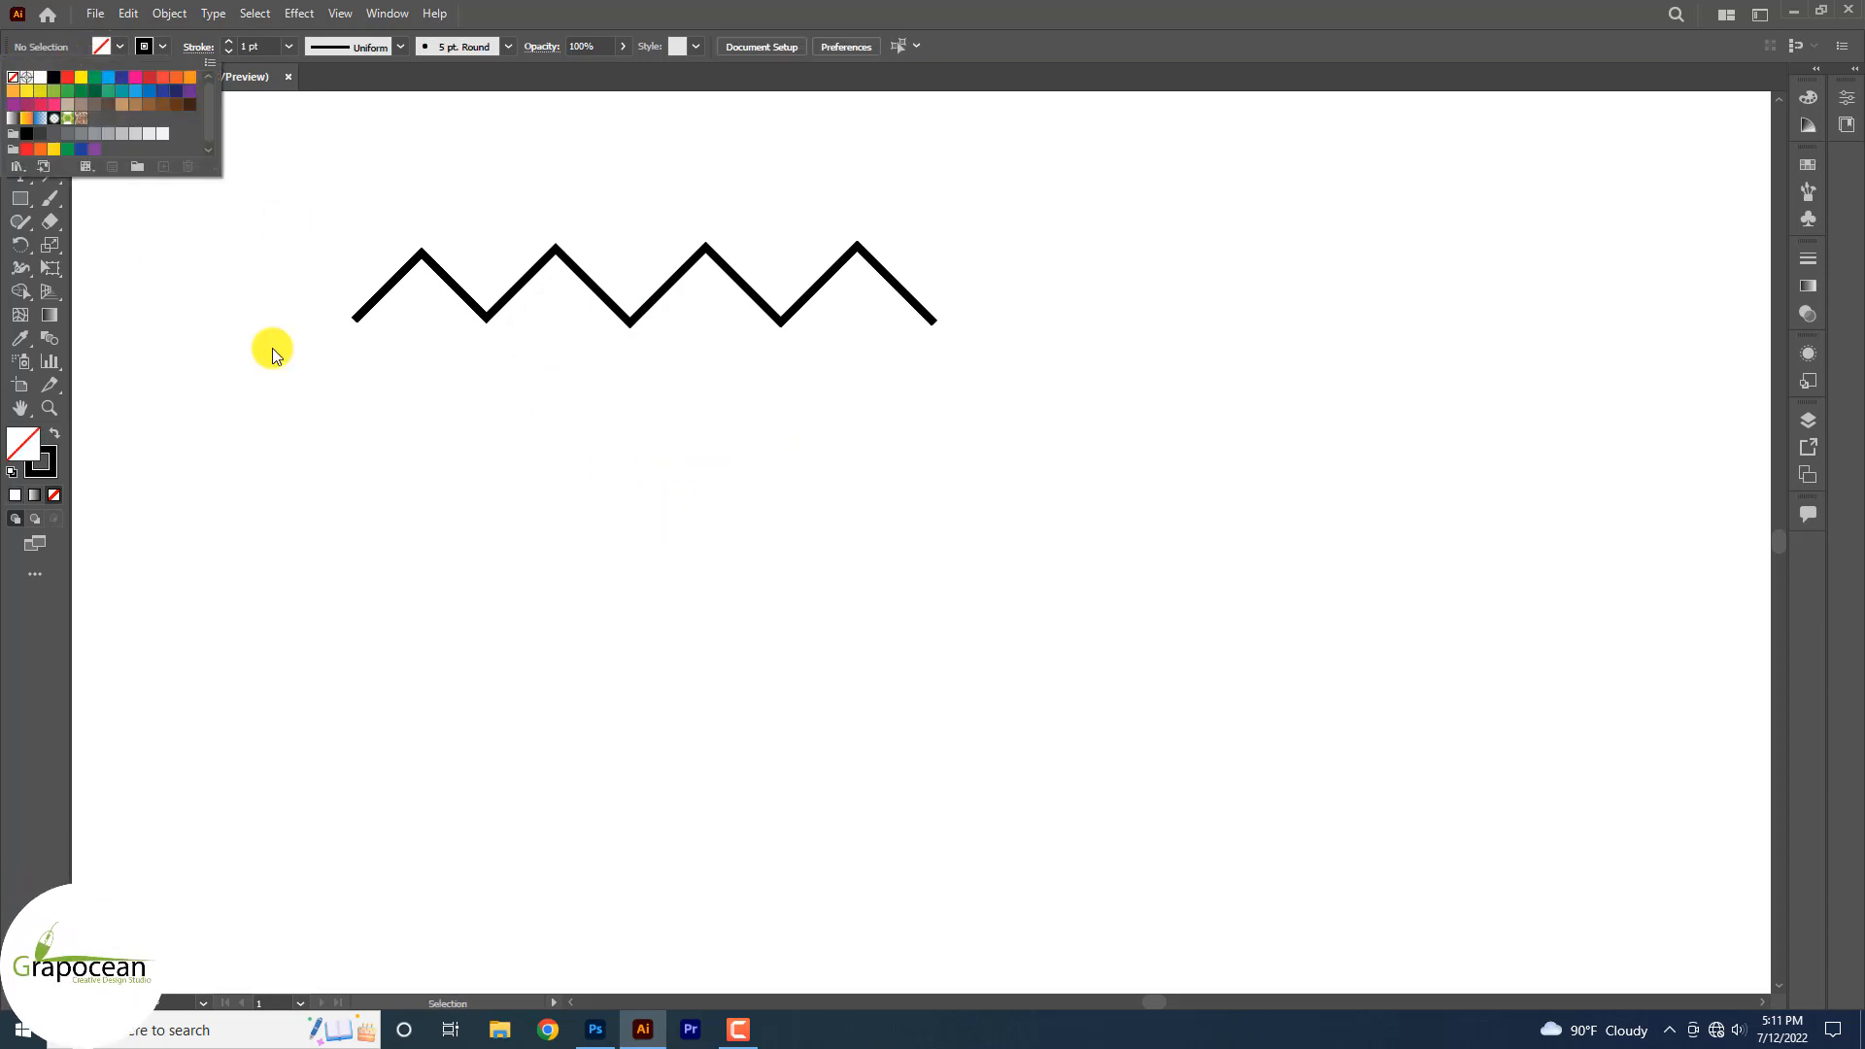
# - Duplicate the zigzag line straight below itself and repeat the copy to make five evenly spaced rows
pyautogui.click(560, 415)
pyautogui.moveTo(624, 323); pyautogui.dragTo(628, 444)
pyautogui.hotkey('ctrl', 'd')
pyautogui.hotkey('ctrl', 'd')
pyautogui.hotkey('ctrl', 'd')
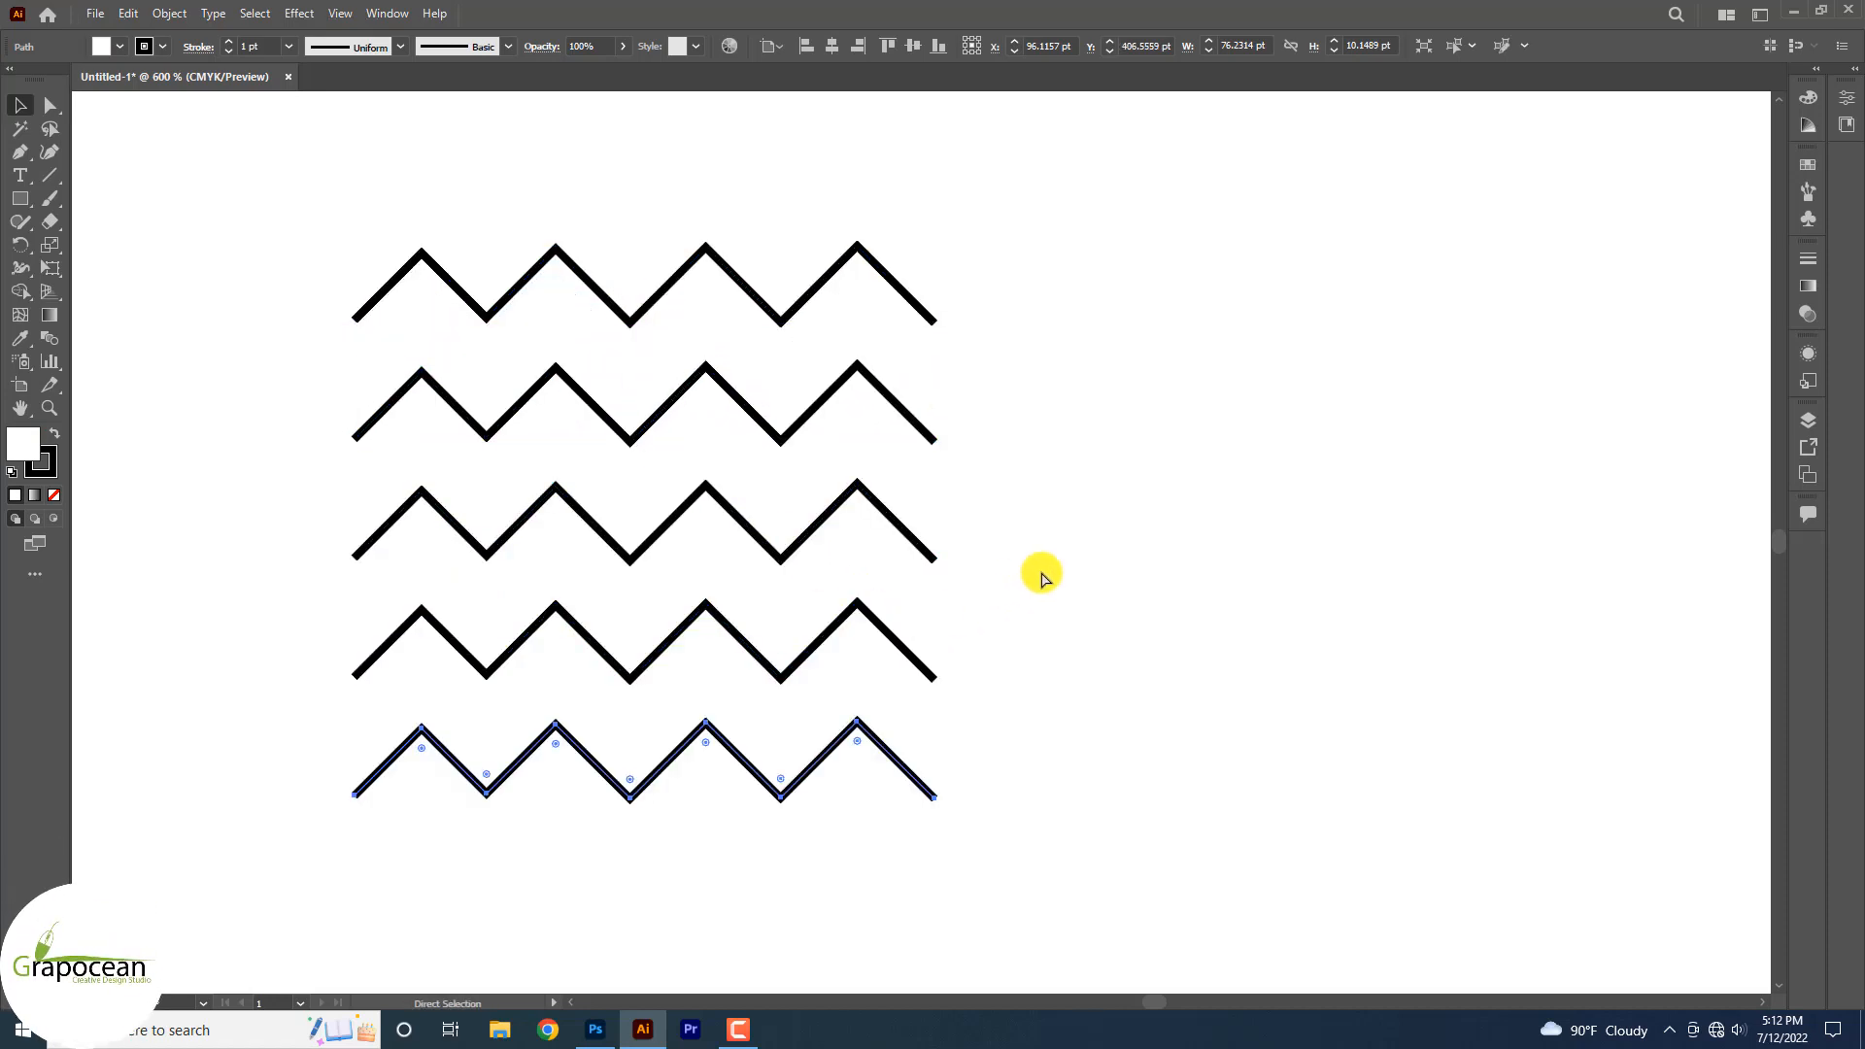
# - Move all five zigzag rows off the artboard onto the pasteboard beside it and set their fill to None
pyautogui.scroll(-10, 1084, 564)
pyautogui.scroll(3, 1091, 645)
pyautogui.hotkey('ctrl', 'a')
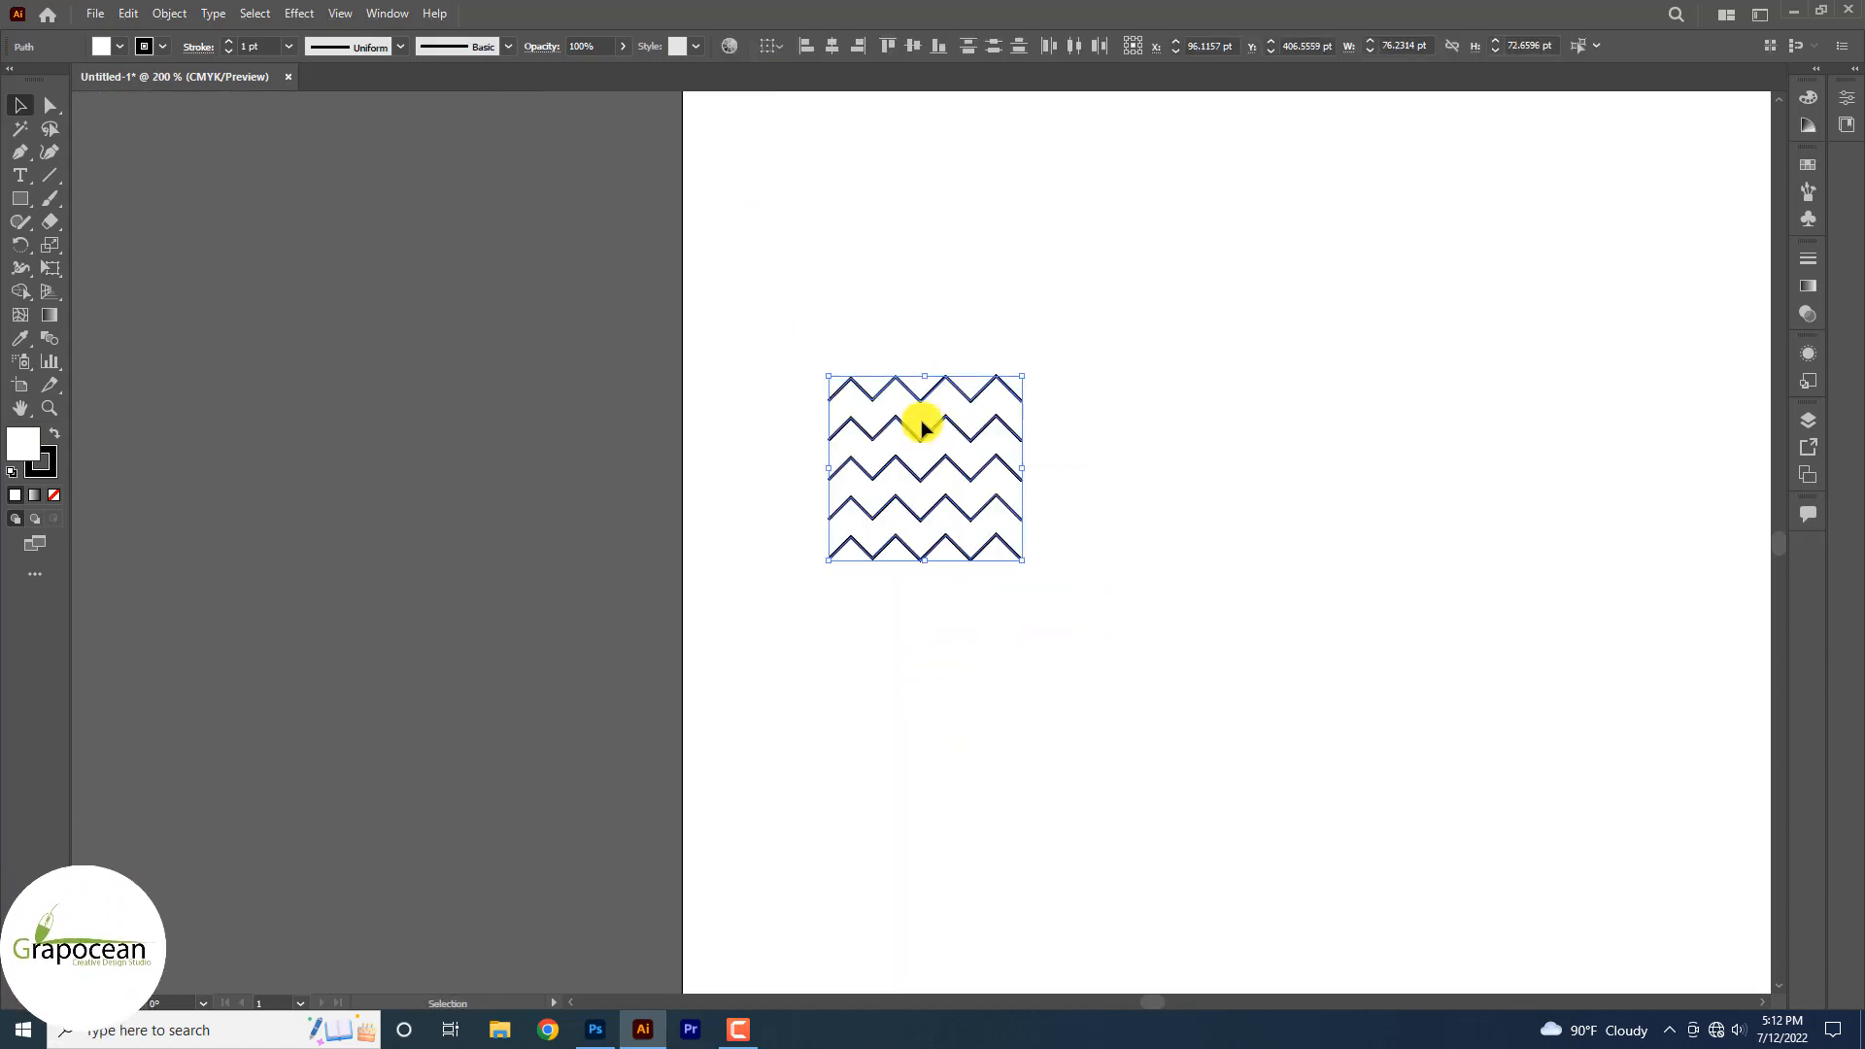
pyautogui.moveTo(923, 440); pyautogui.dragTo(366, 405)
pyautogui.click(114, 45)
pyautogui.click(13, 80)
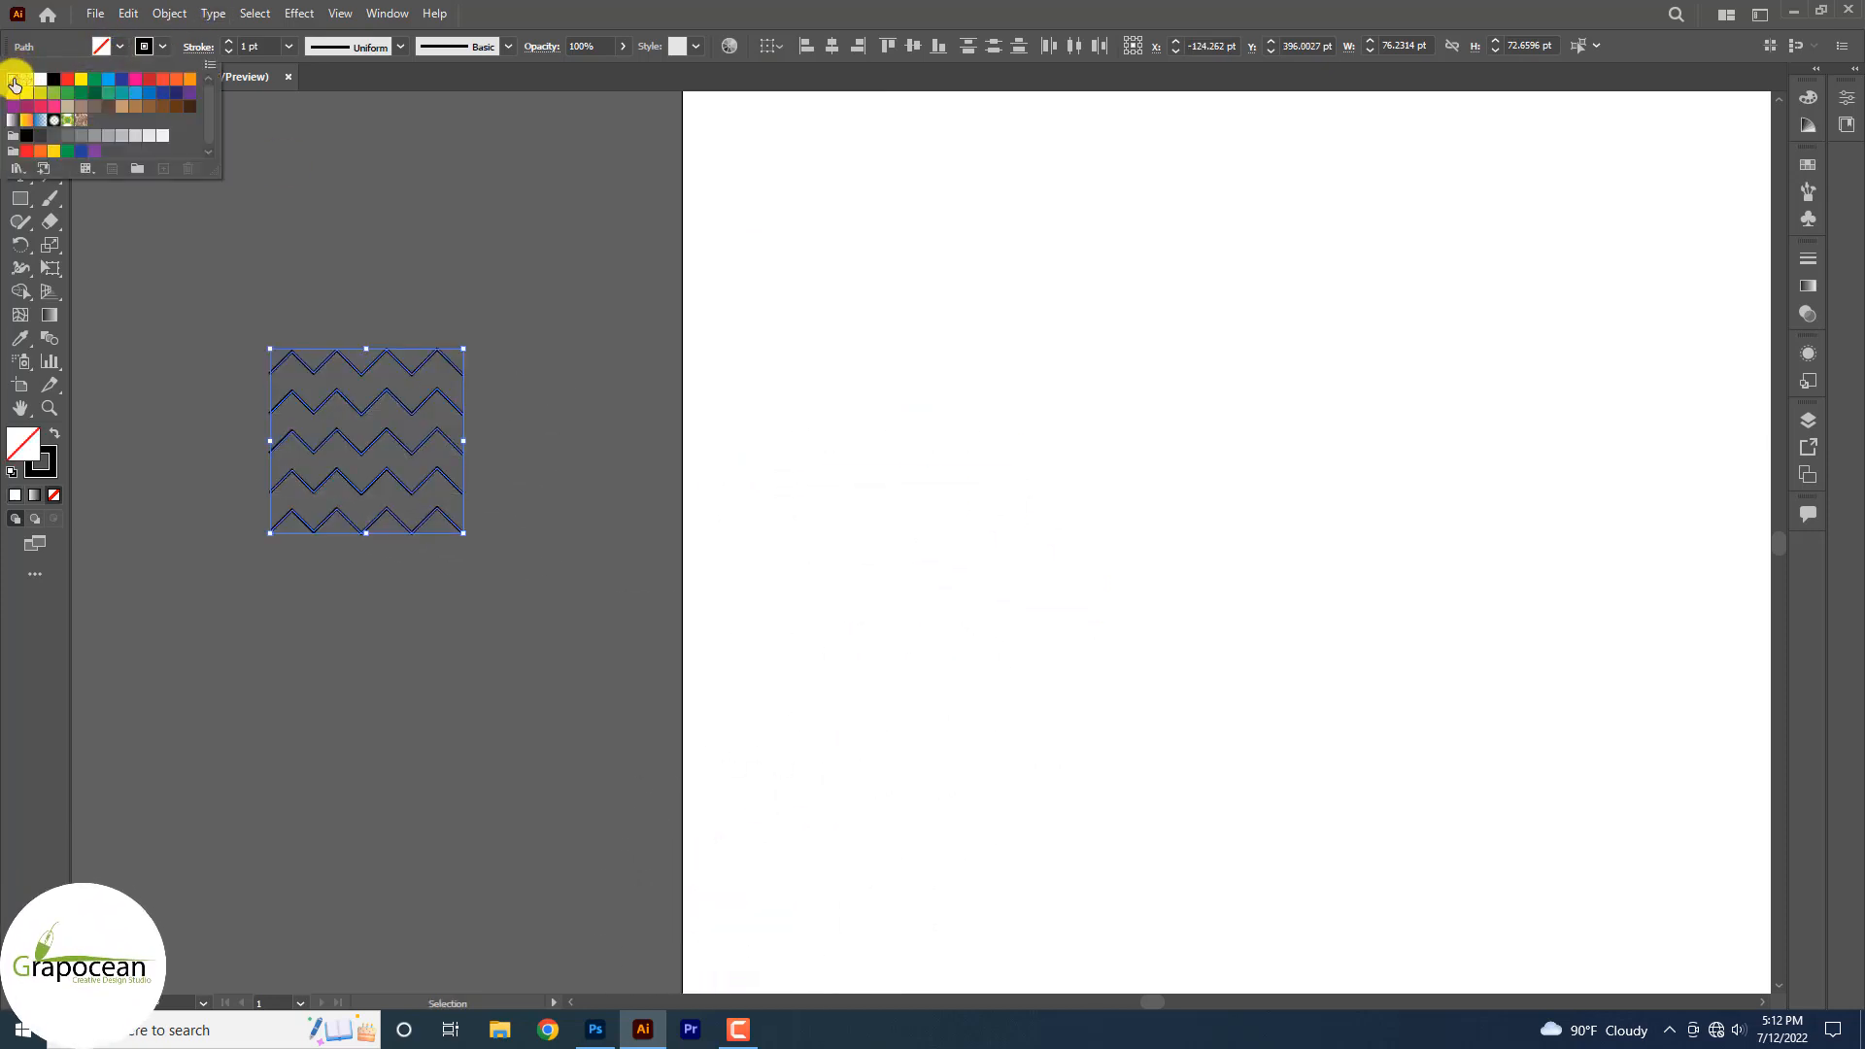
pyautogui.click(550, 454)
pyautogui.click(533, 454)
# - Round all corners of the five zigzag rows with a radius of about 5.21 pt to form waves
pyautogui.hotkey('ctrl', 'a')
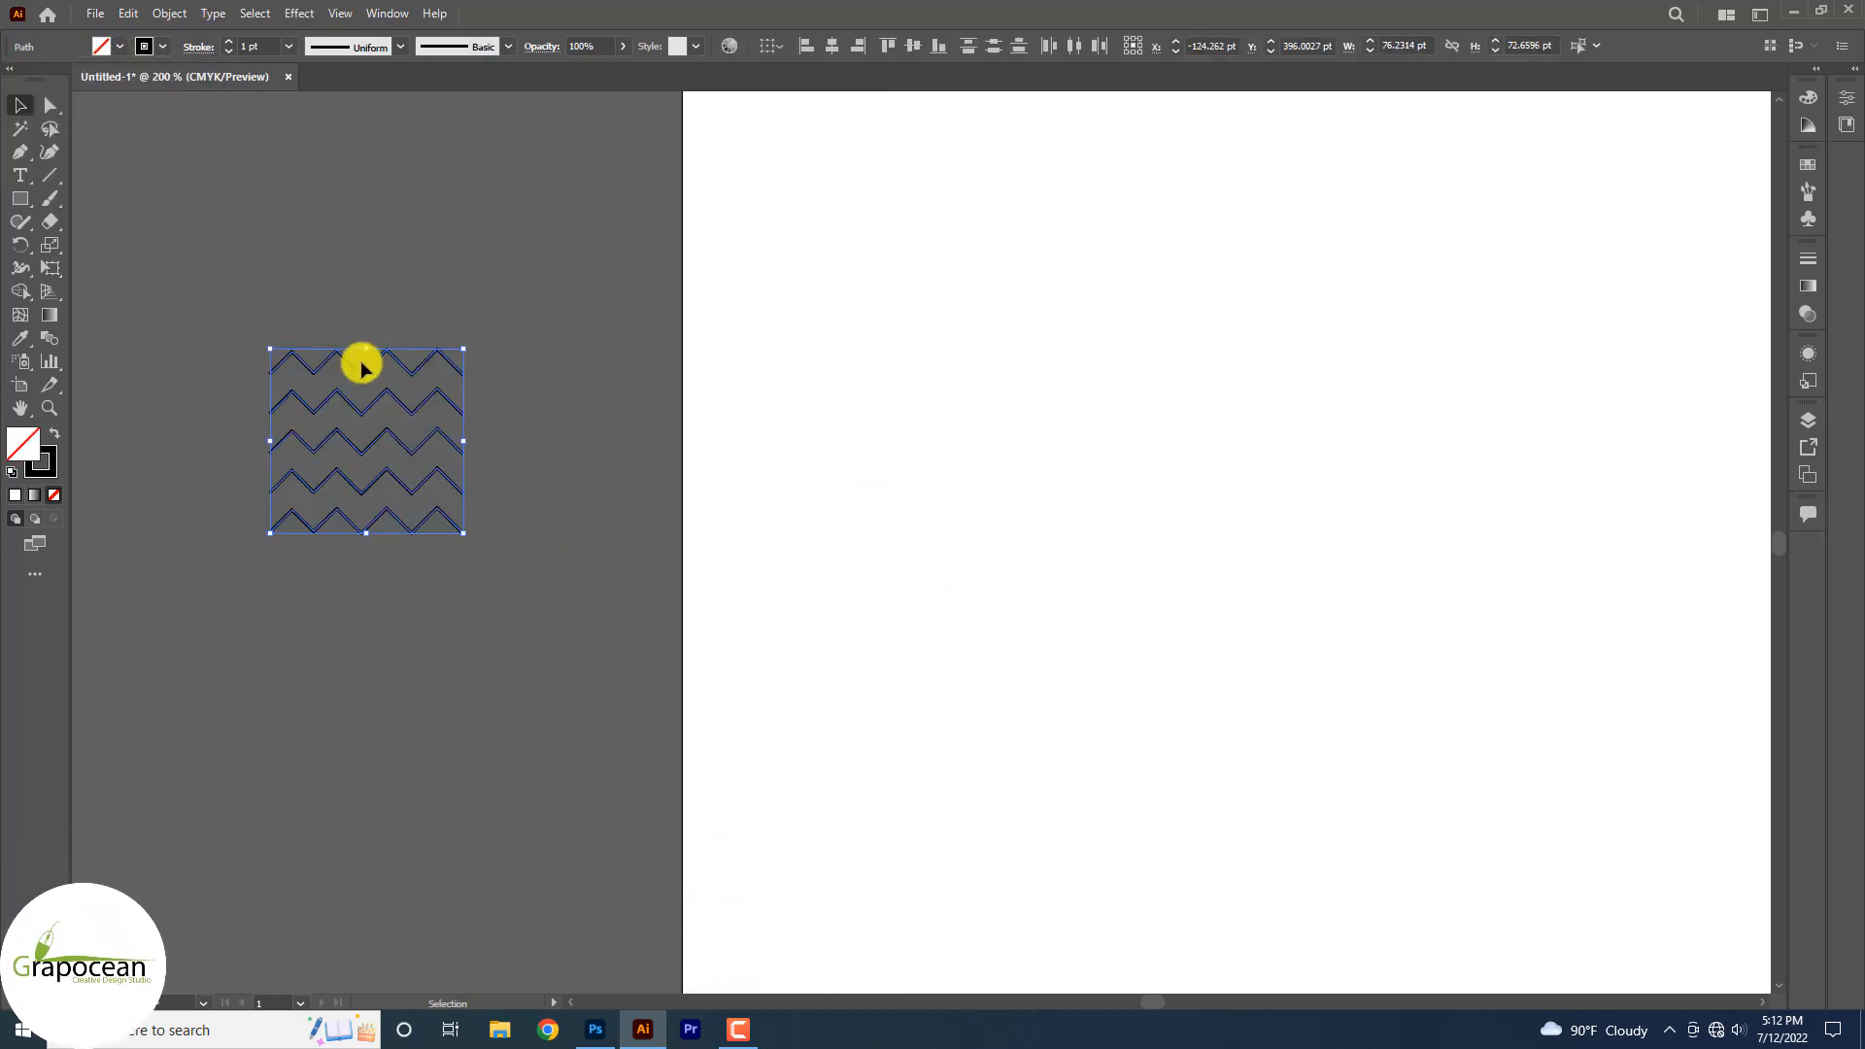
pyautogui.click(49, 104)
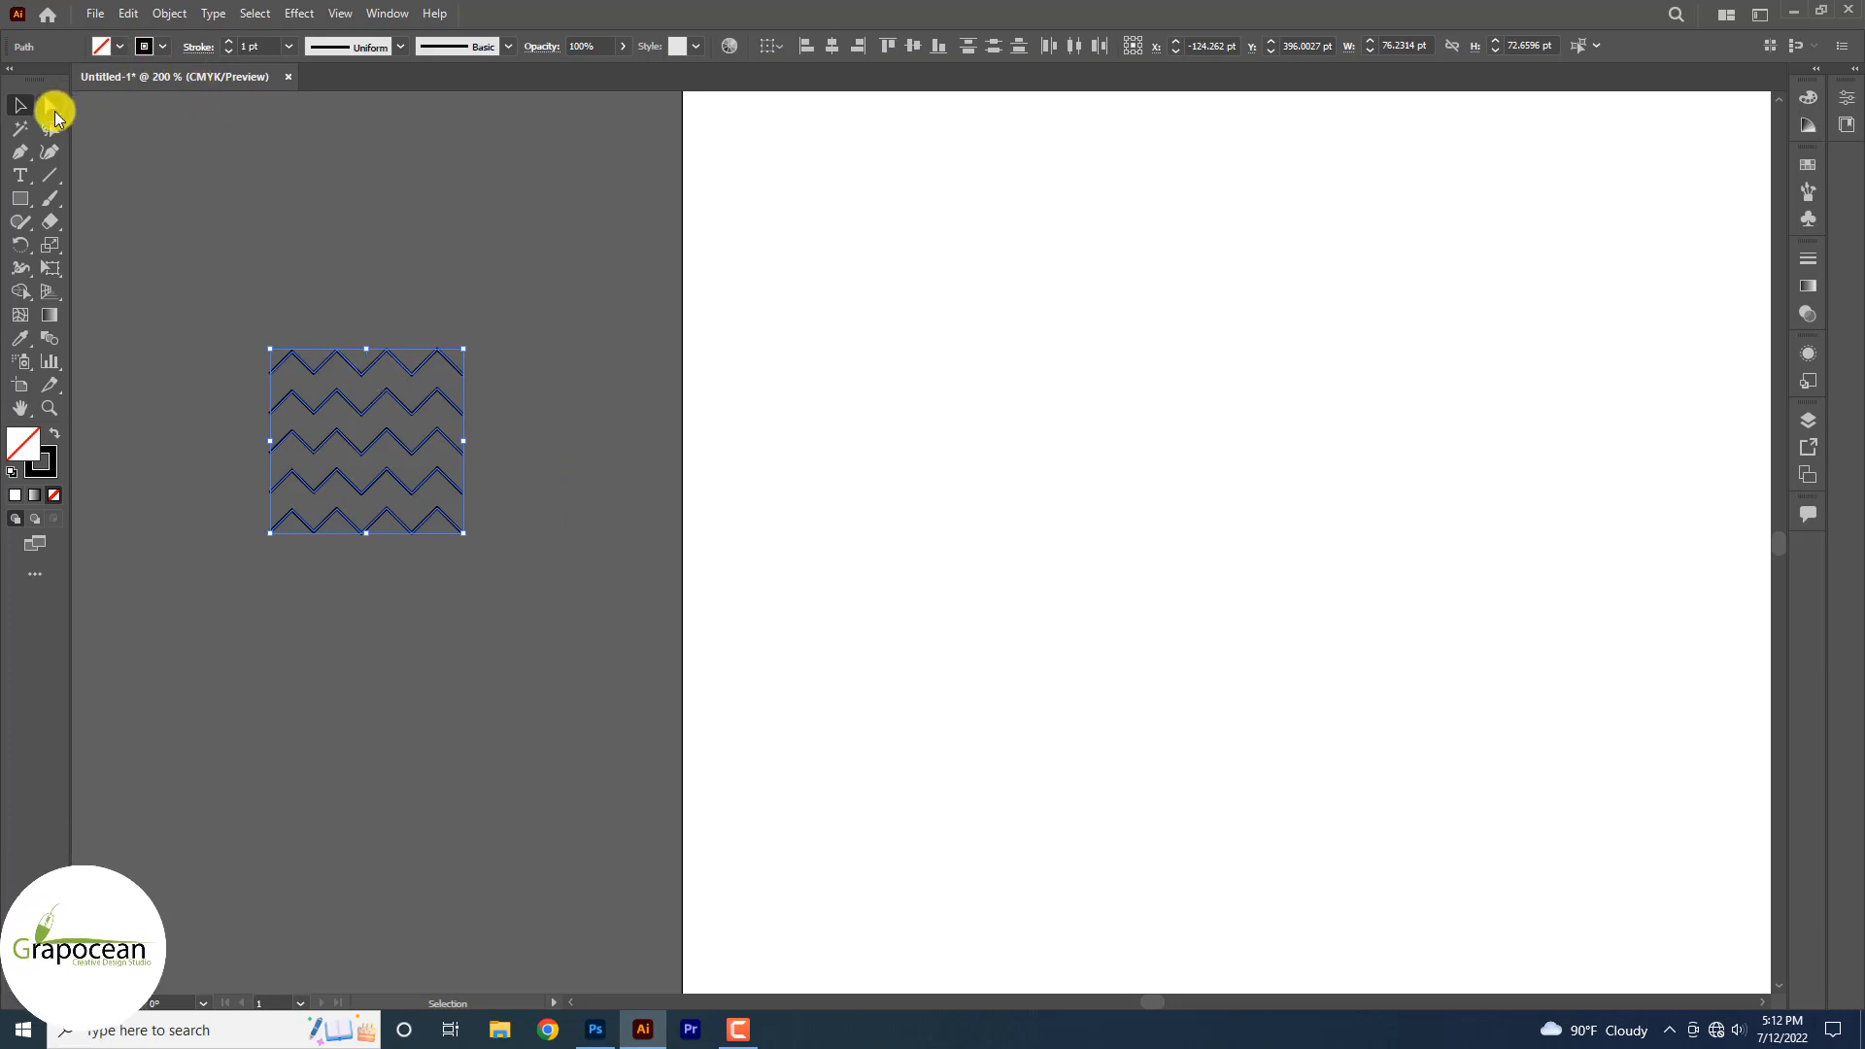
pyautogui.moveTo(315, 360)
pyautogui.mouseDown()
pyautogui.moveTo(304, 279)
pyautogui.moveTo(303, 363)
pyautogui.mouseUp()
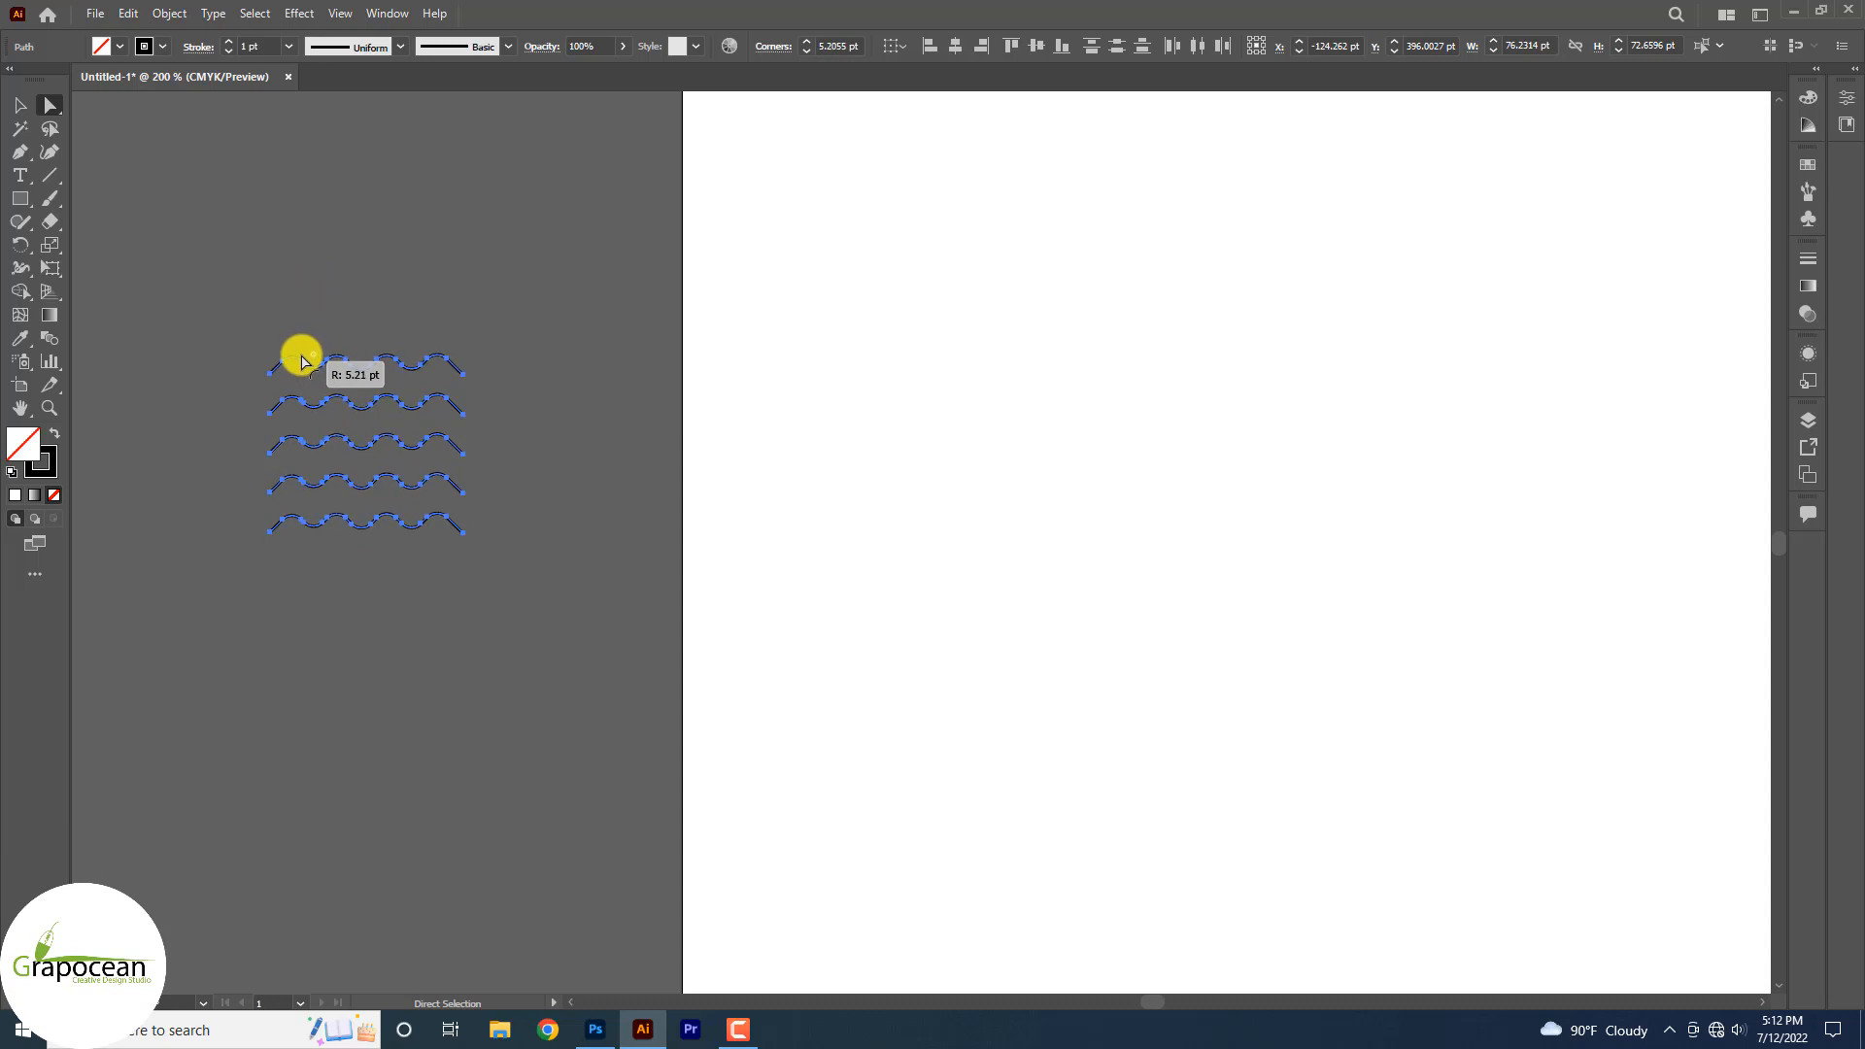
# - Place the wavy rows into the Facebook Cover document in Photoshop, just above the end of "BUSINESS", beside "find your perfect"
pyautogui.moveTo(248, 282)
pyautogui.mouseDown()
pyautogui.moveTo(324, 323)
pyautogui.moveTo(466, 597)
pyautogui.mouseUp()
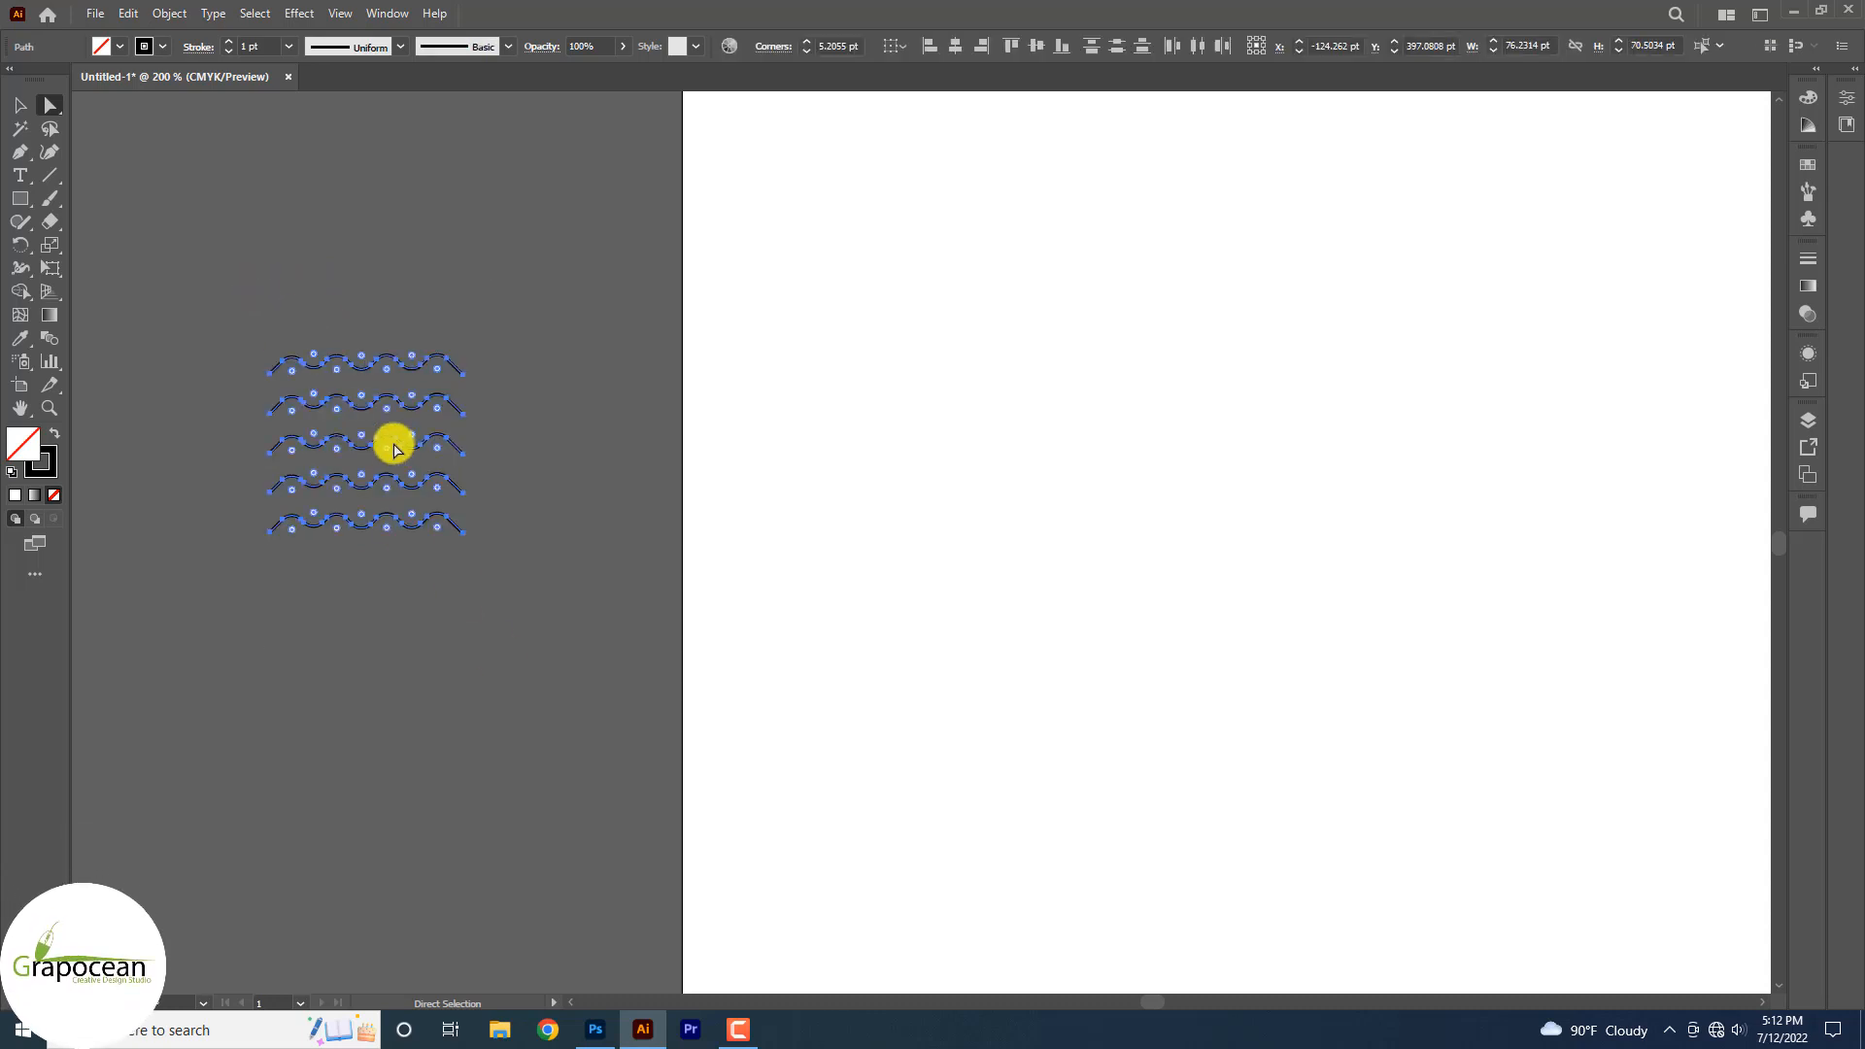
pyautogui.moveTo(394, 450)
pyautogui.mouseDown()
pyautogui.moveTo(495, 716)
pyautogui.moveTo(541, 952)
pyautogui.moveTo(591, 1024)
pyautogui.moveTo(649, 823)
pyautogui.moveTo(795, 611)
pyautogui.mouseUp()
pyautogui.scroll(1, 832, 624)
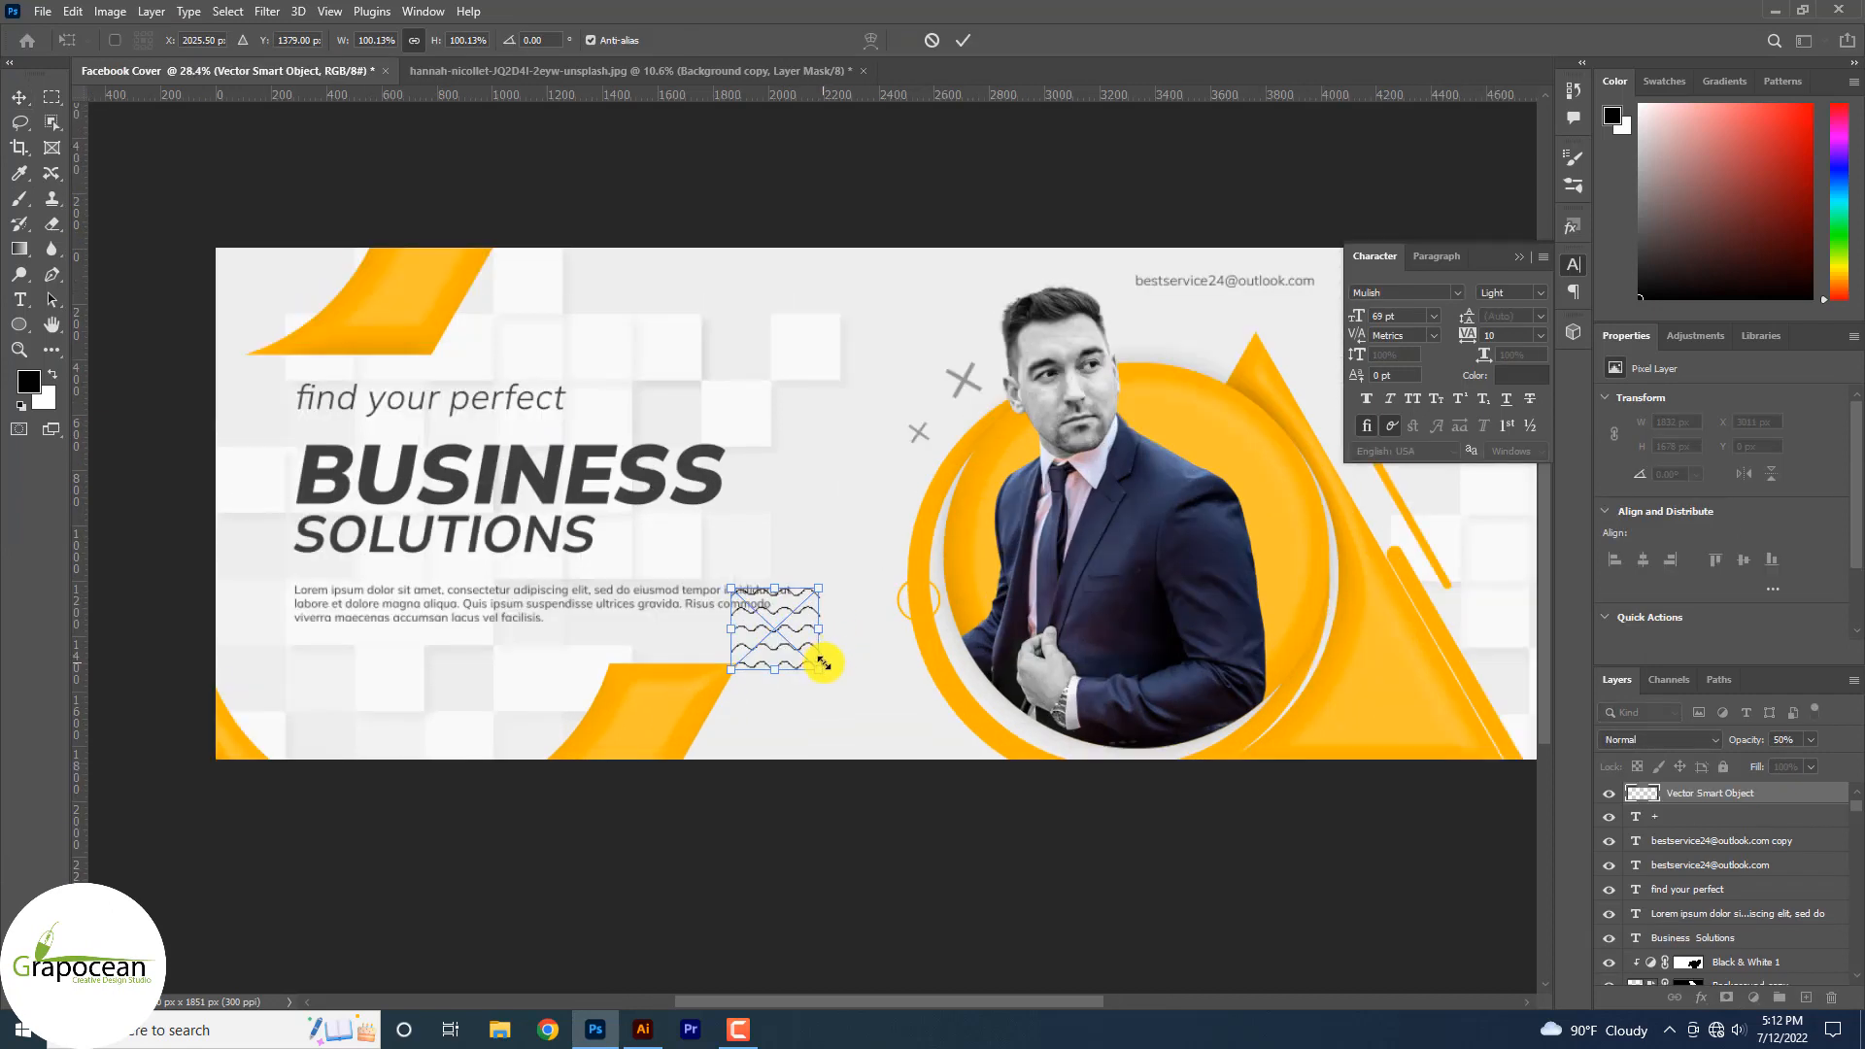
pyautogui.moveTo(793, 645); pyautogui.dragTo(784, 349)
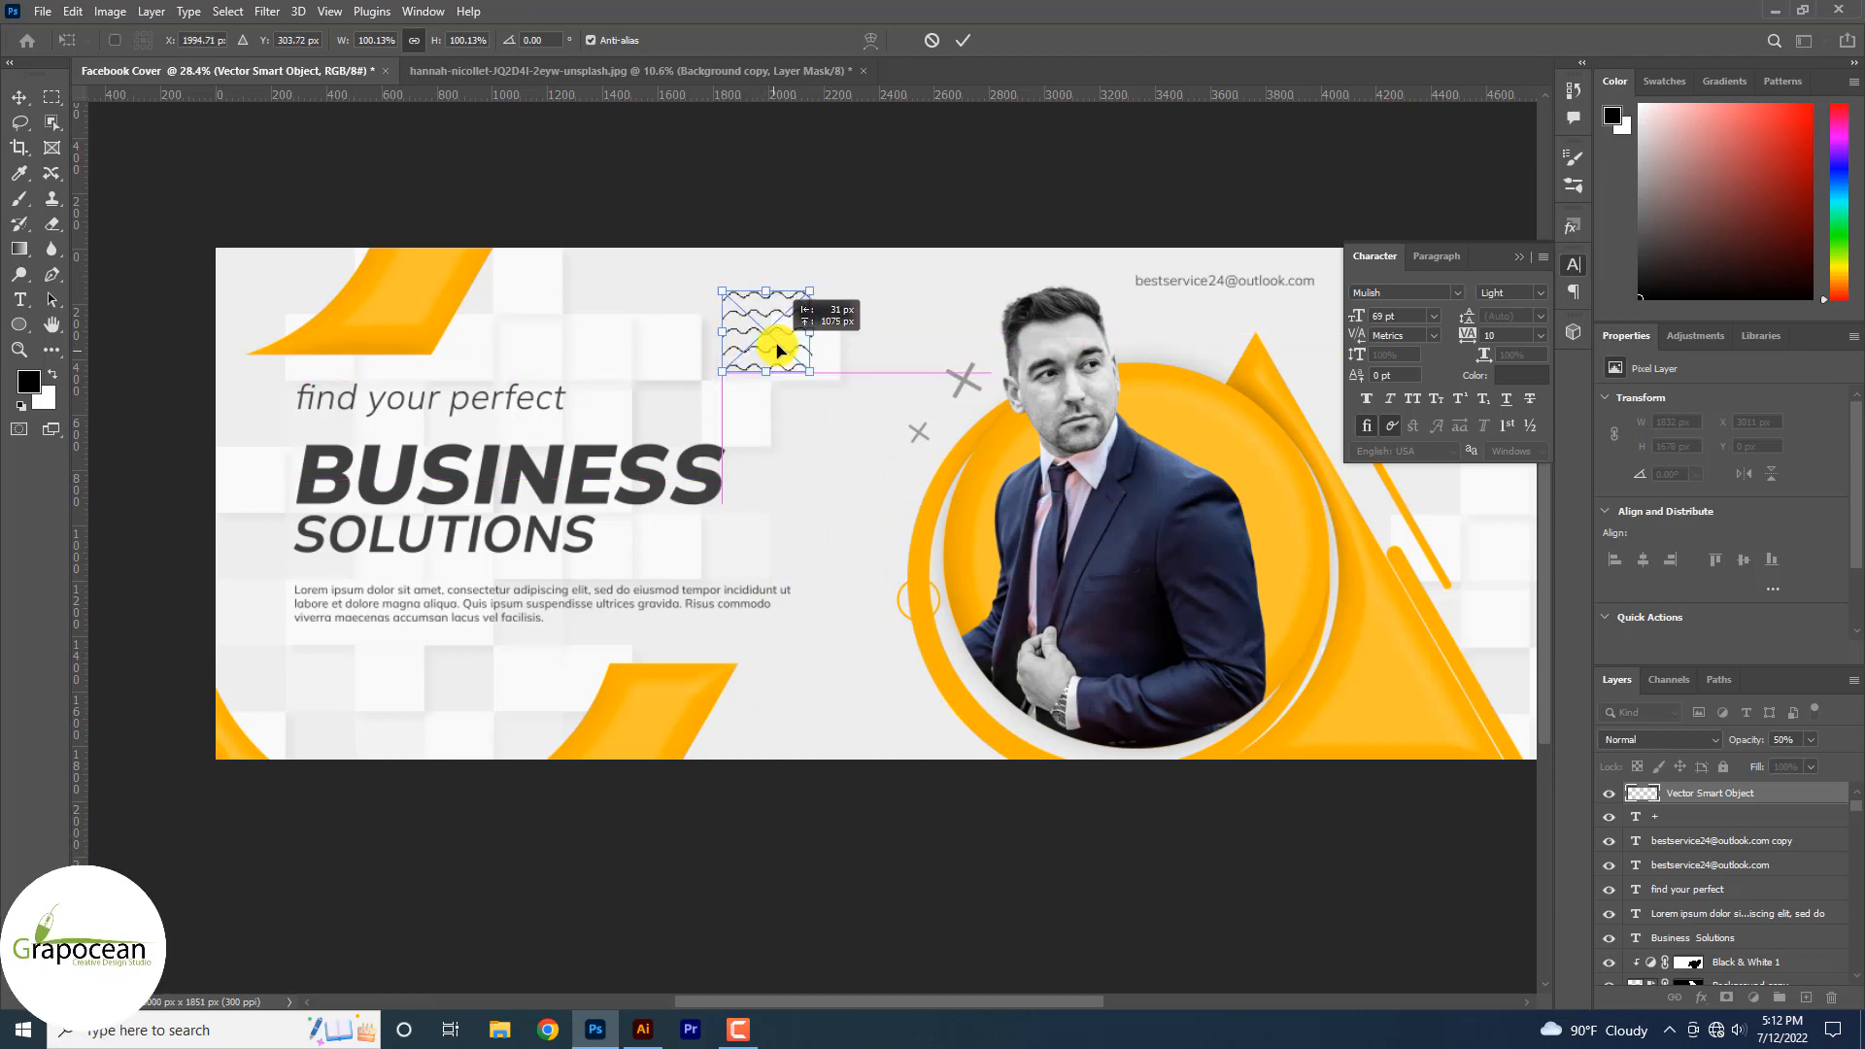
pyautogui.click(973, 44)
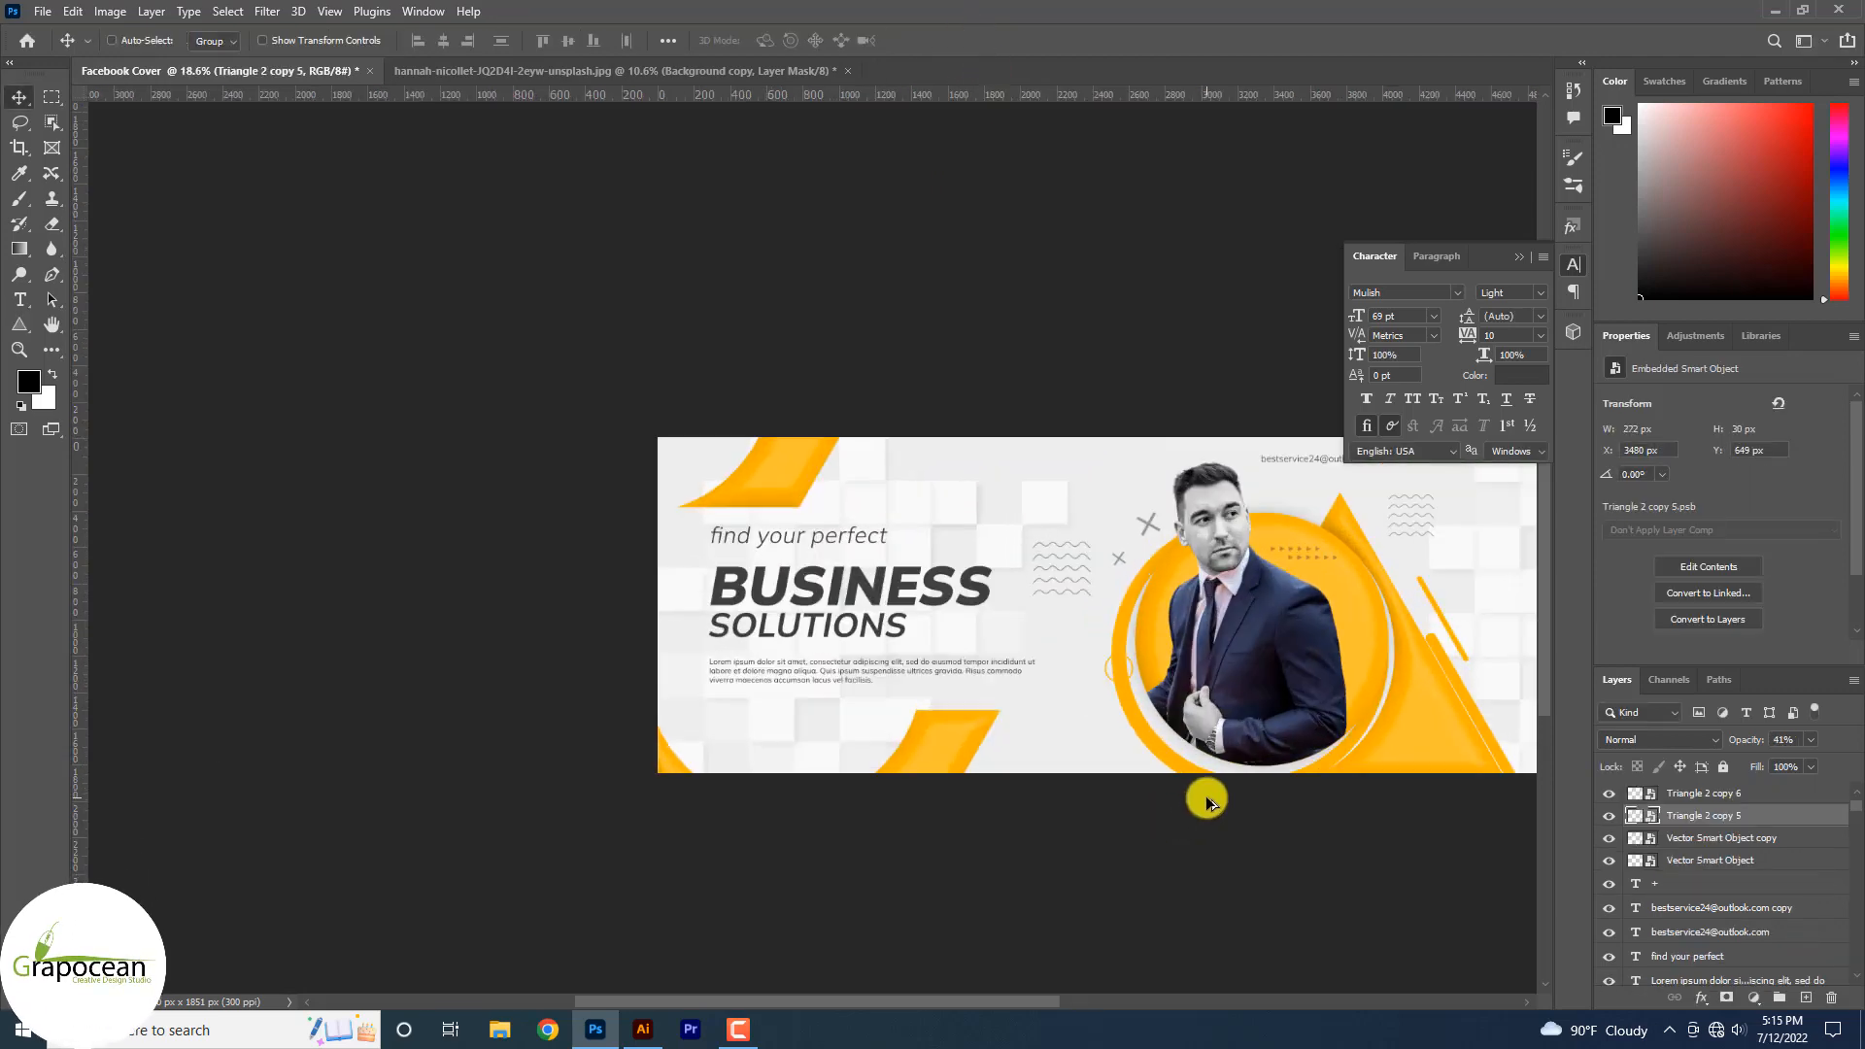
pyautogui.scroll(-3, 735, 729)
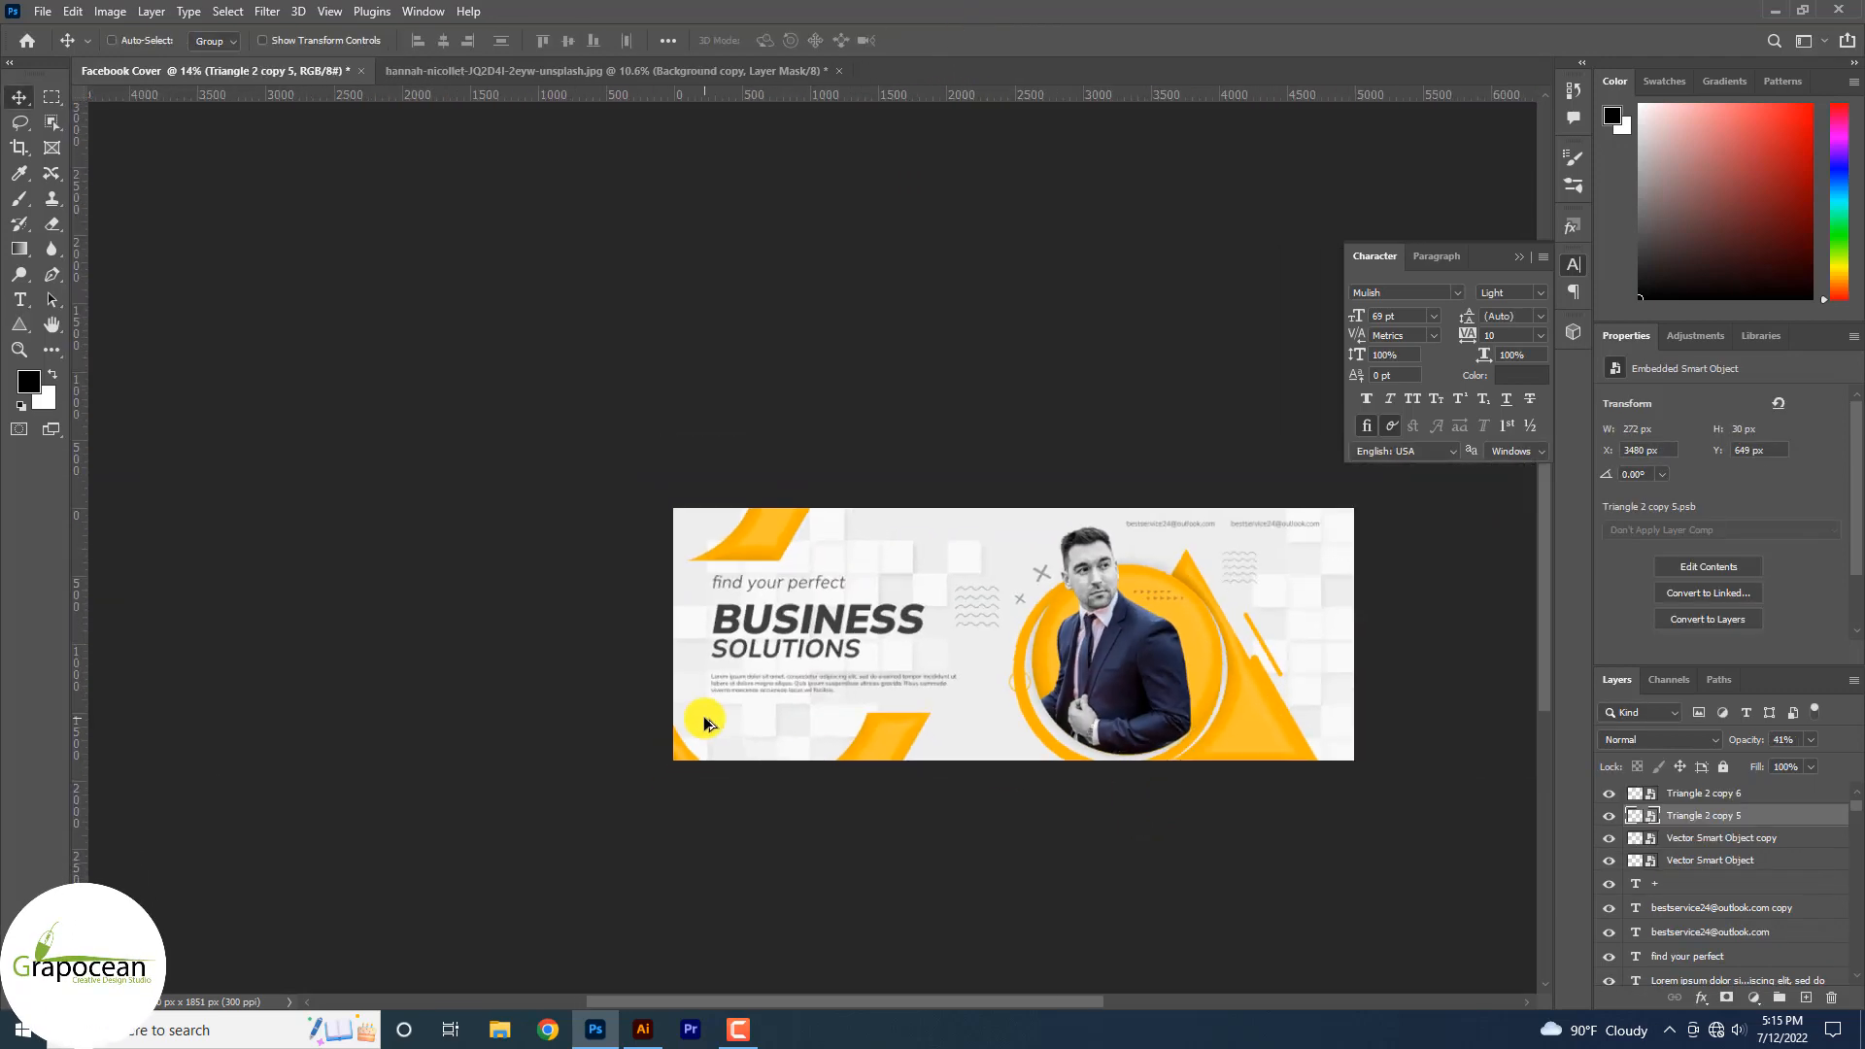
pyautogui.scroll(4, 1194, 714)
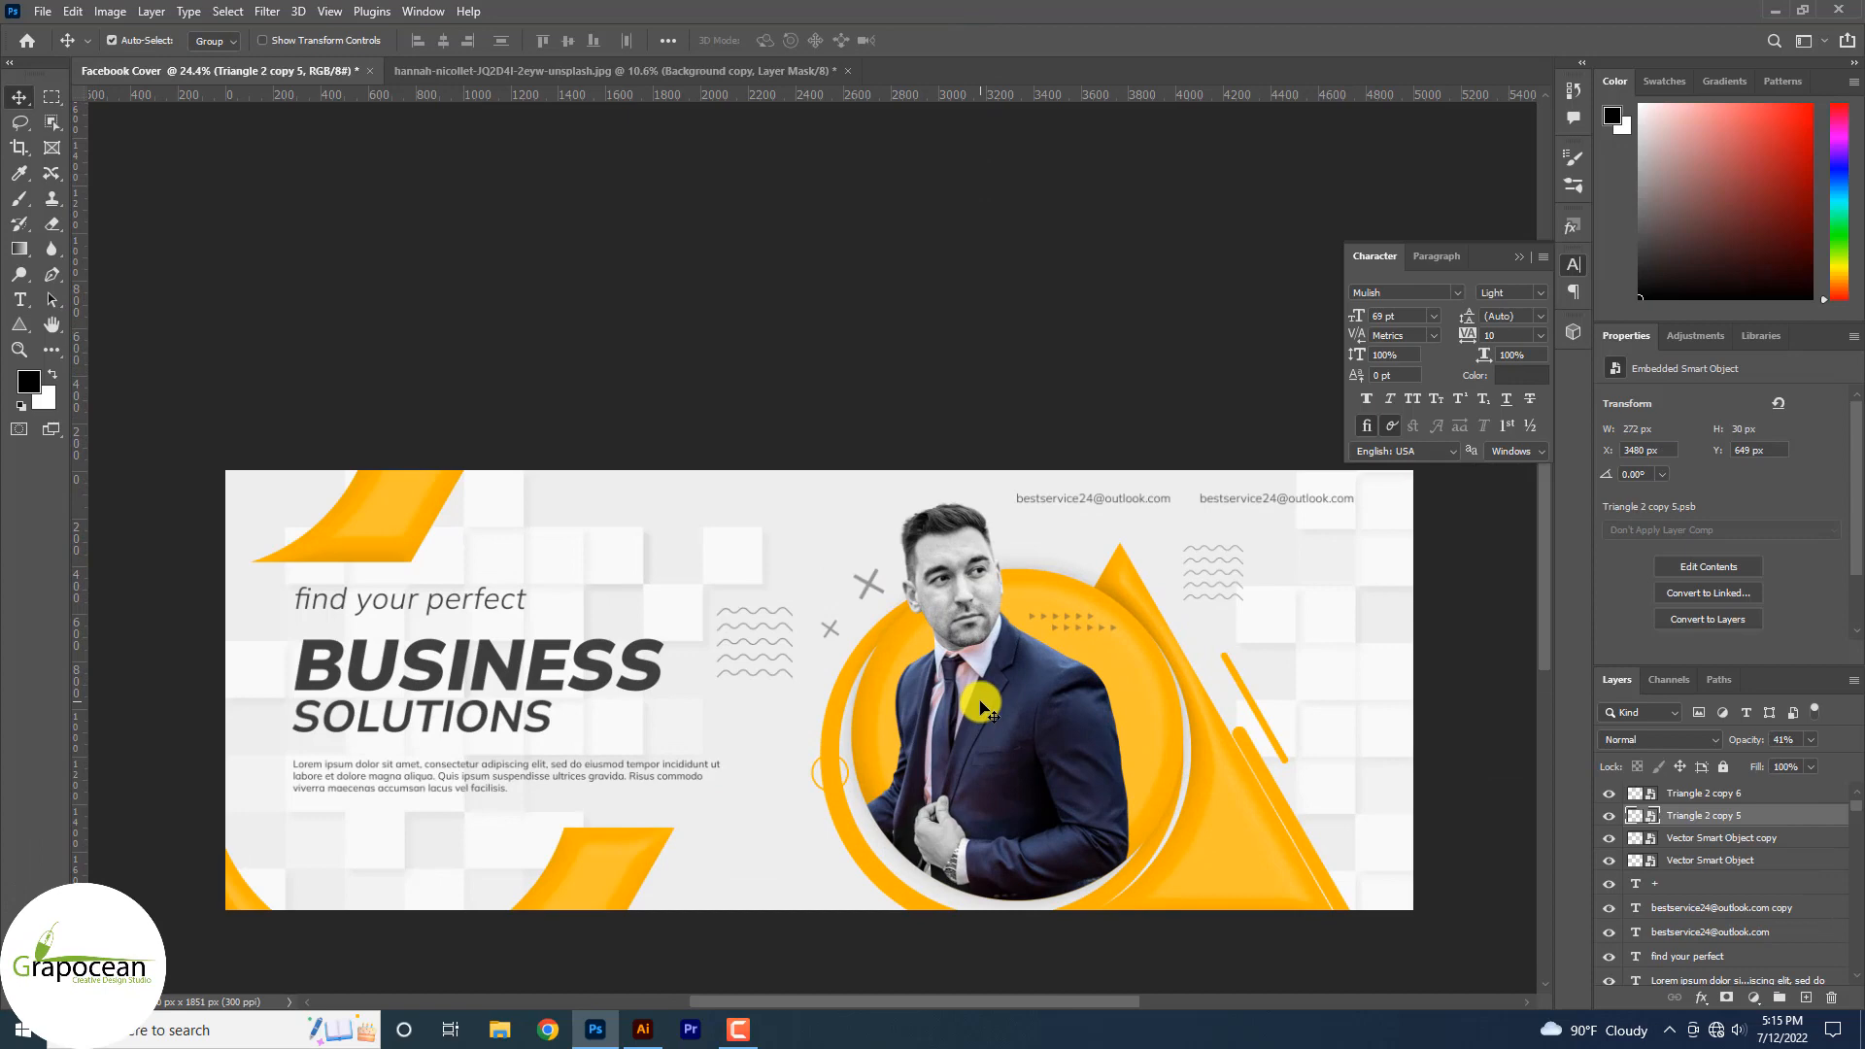
pyautogui.scroll(-2, 980, 706)
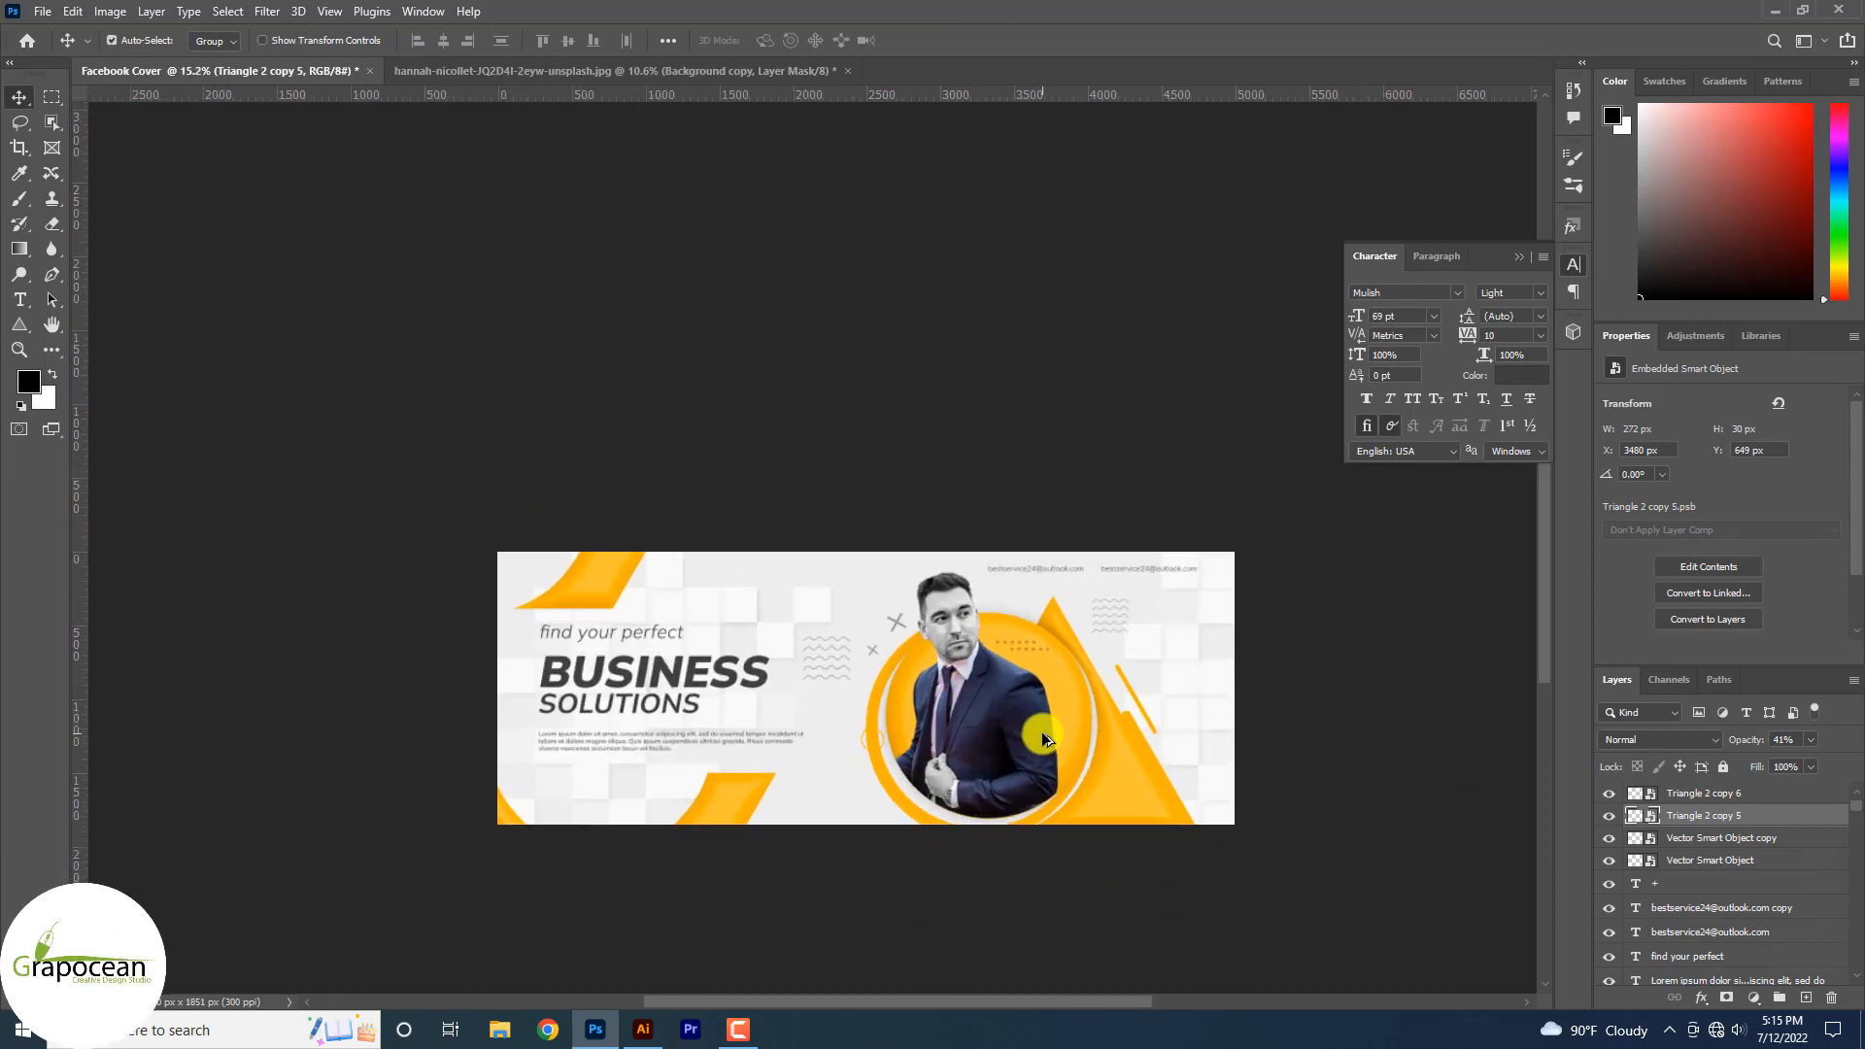